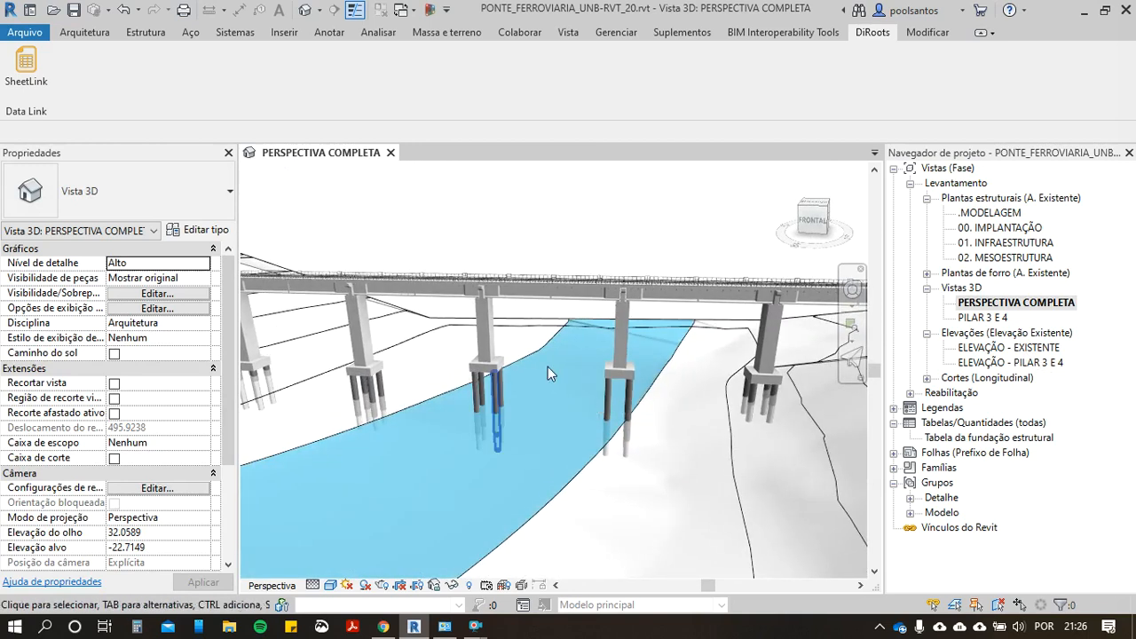
Step: Open the ELEVAÇÃO - EXISTENTE and ELEVAÇÃO - PILAR 3 E 4 elevations and examine the bridge spans around piers P3 to P6
{"action": "double_click", "coordinate": [1019, 348]}
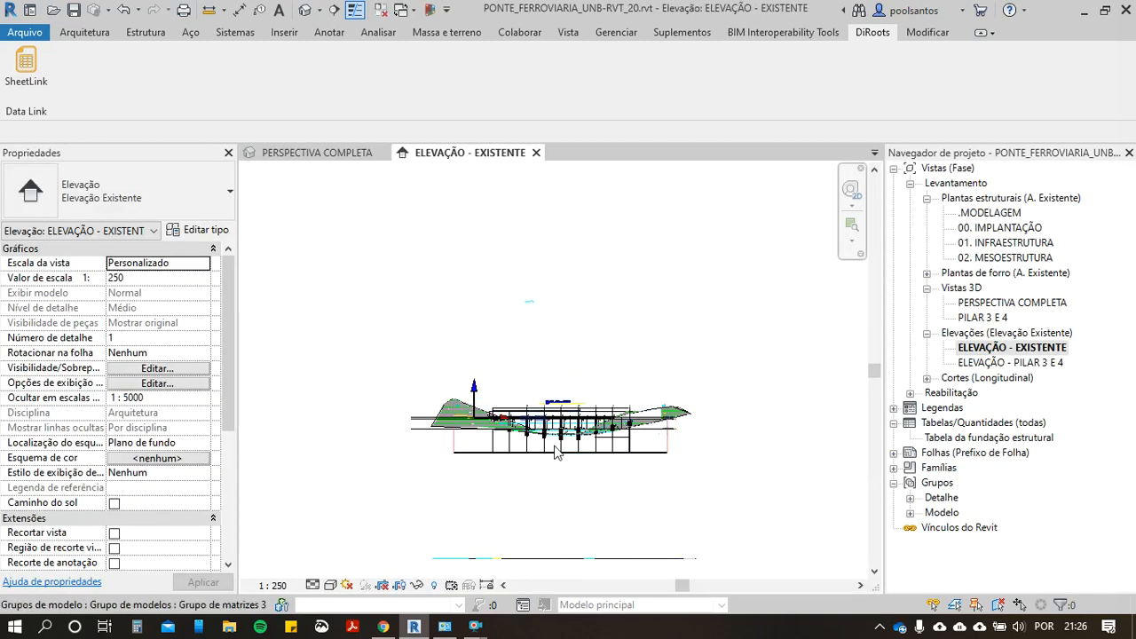
{"action": "double_click", "coordinate": [981, 364]}
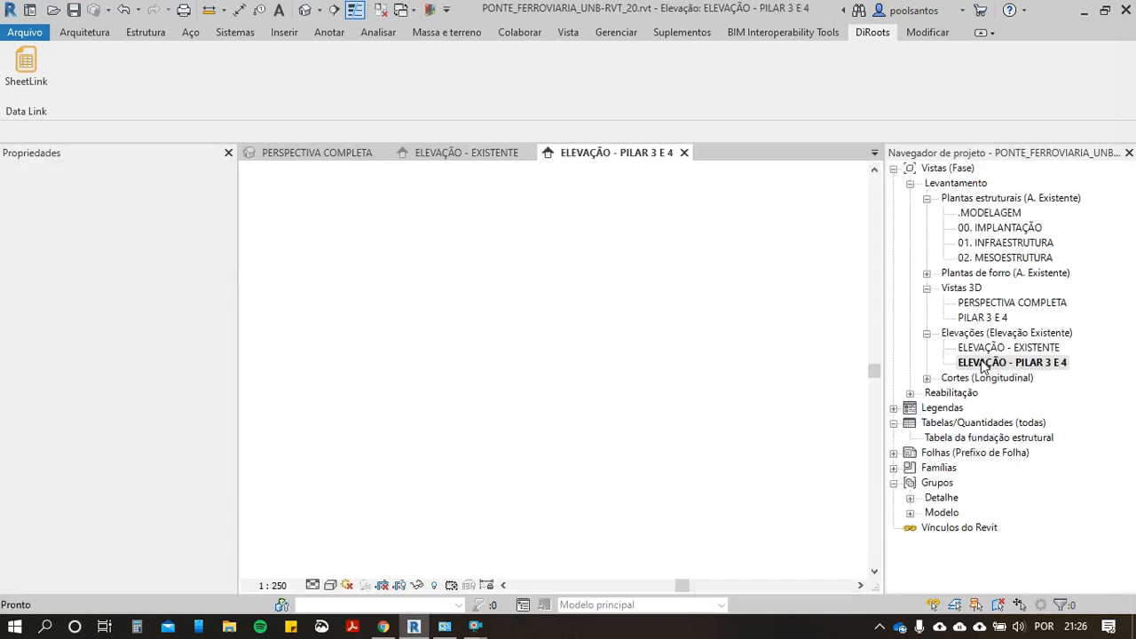
{"action": "scroll", "coordinate": [573, 433], "scroll_direction": "up", "scroll_amount": 10}
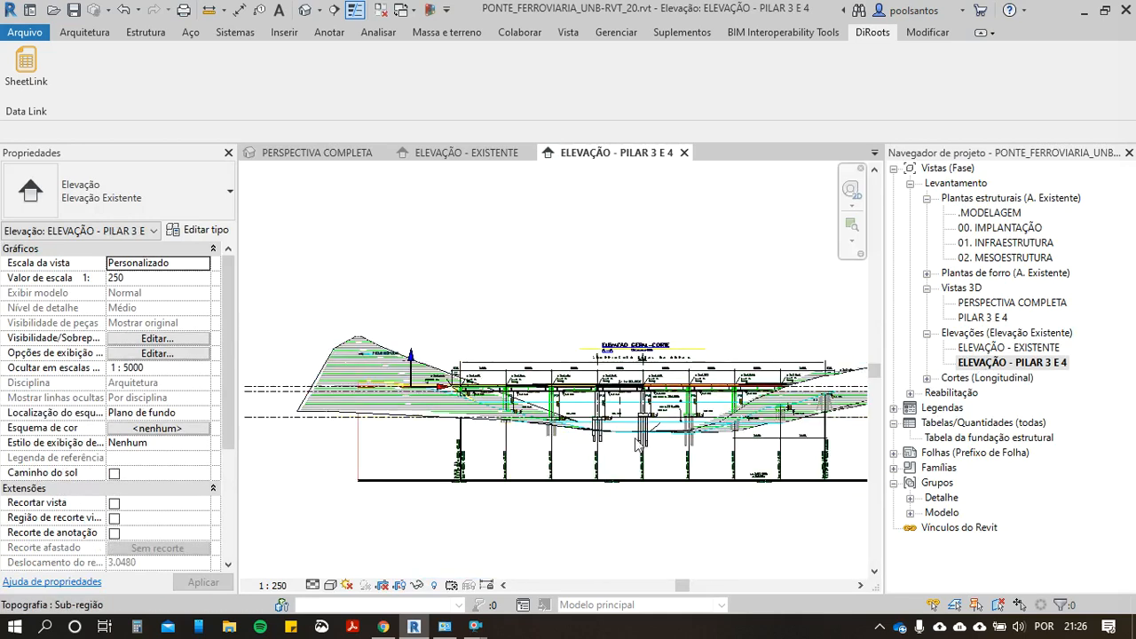
{"action": "scroll", "coordinate": [672, 433], "scroll_direction": "up", "scroll_amount": 5}
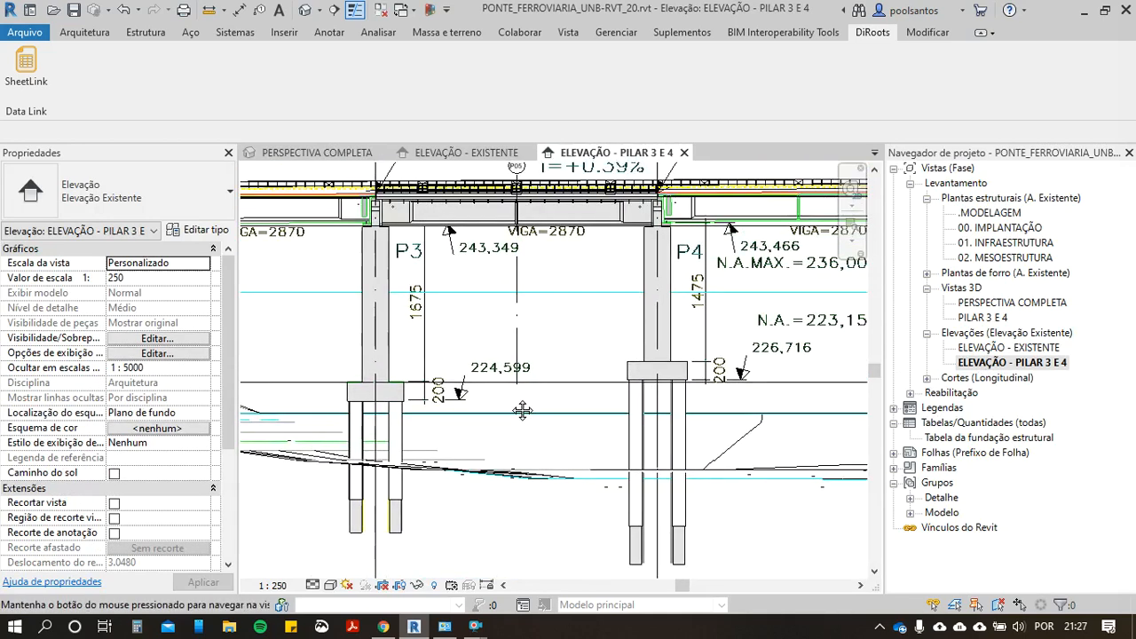
{"action": "scroll", "coordinate": [408, 272], "scroll_direction": "down", "scroll_amount": 1}
{"action": "middle_click_drag", "start_coordinate": [640, 272], "coordinate": [525, 311]}
{"action": "scroll", "coordinate": [525, 310], "scroll_direction": "down", "scroll_amount": 2}
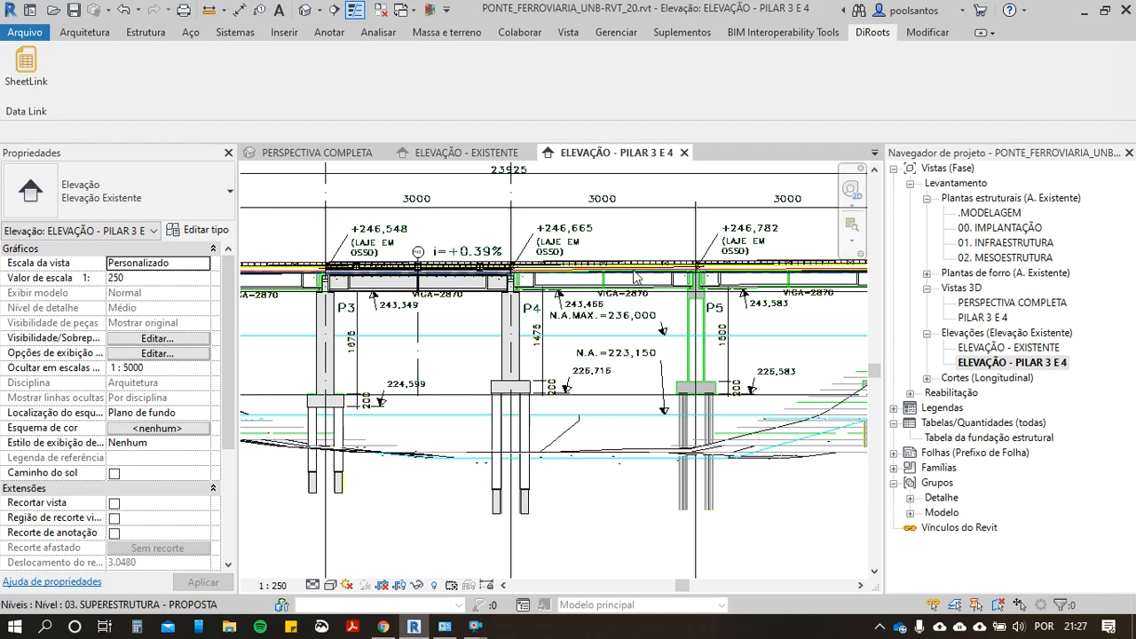
{"action": "scroll", "coordinate": [634, 275], "scroll_direction": "down", "scroll_amount": 1}
{"action": "middle_click_drag", "start_coordinate": [652, 308], "coordinate": [365, 324]}
{"action": "middle_click_drag", "start_coordinate": [604, 308], "coordinate": [659, 316]}
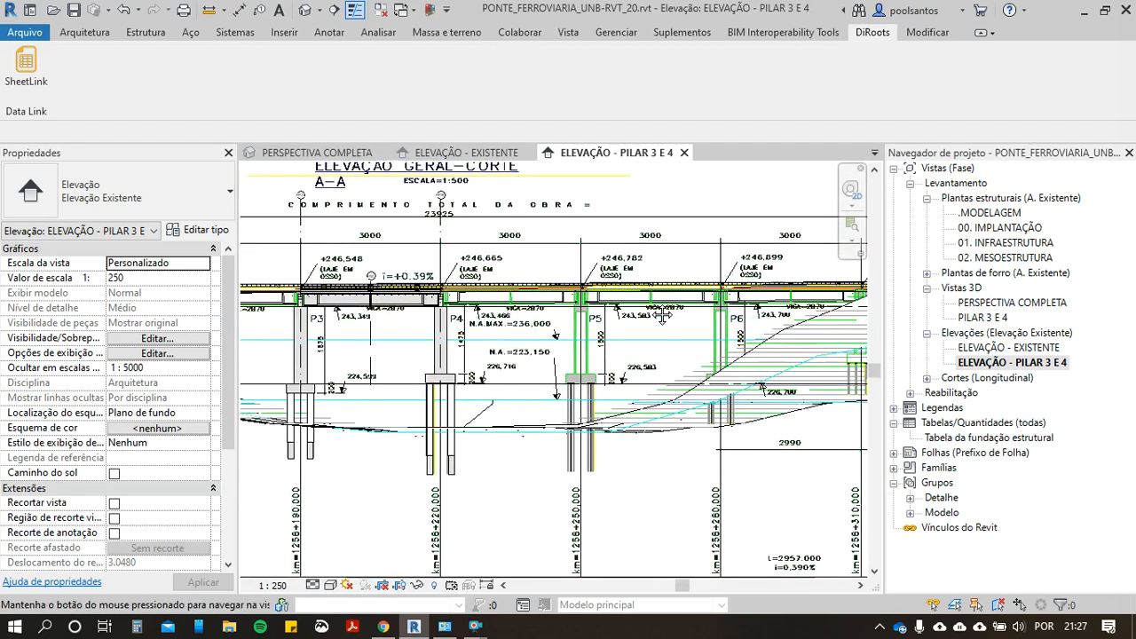
{"action": "middle_click_drag", "start_coordinate": [379, 345], "coordinate": [470, 353]}
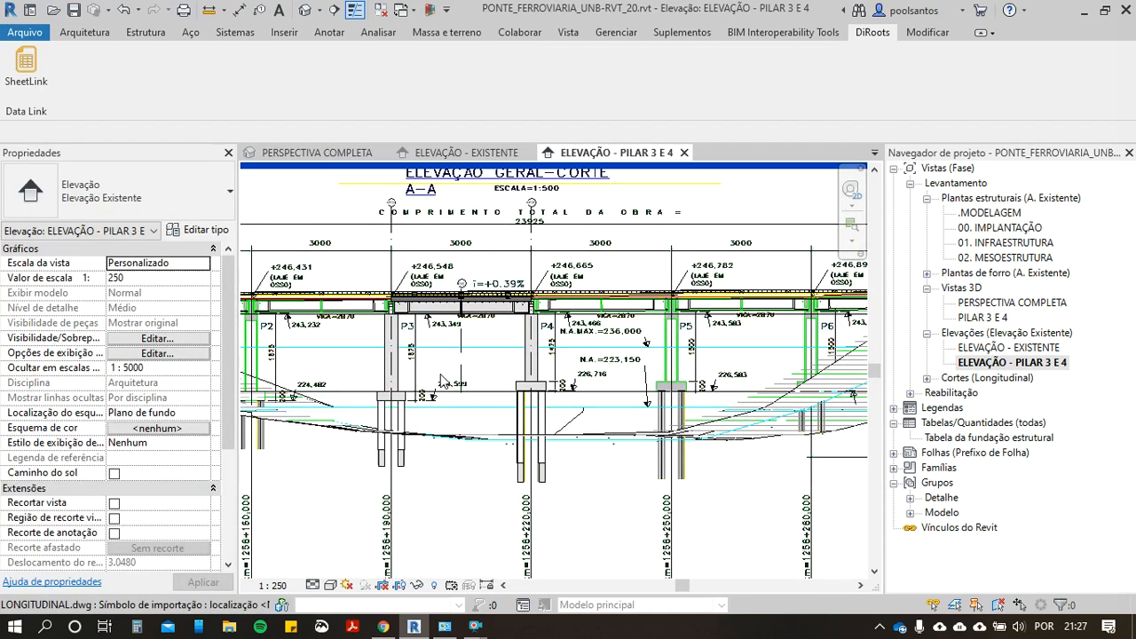
Step: Turn on view cropping in the ELEVAÇÃO - PILAR 3 E 4 elevation to isolate the span between piers P3 and P4
{"action": "scroll", "coordinate": [444, 355], "scroll_direction": "up", "scroll_amount": 1}
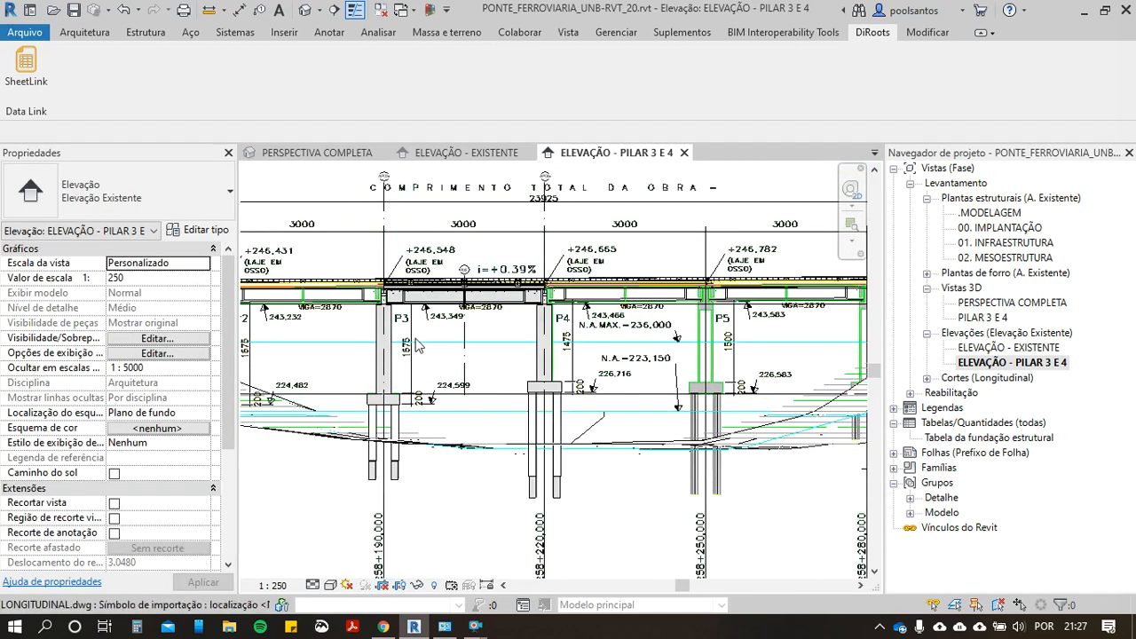
{"action": "left_click", "coordinate": [381, 586]}
{"action": "scroll", "coordinate": [469, 393], "scroll_direction": "down", "scroll_amount": 2}
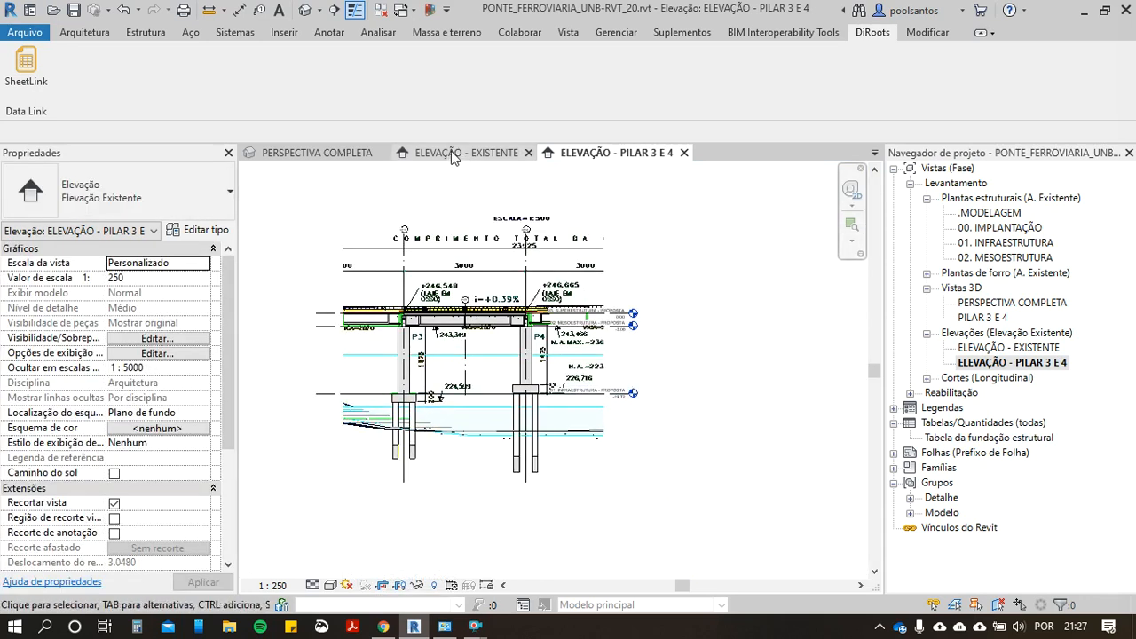
Step: Return to the PERSPECTIVA COMPLETA view, open the PILAR 3 E 4 3D view, and examine the isolated span's deck, piers and foundations
{"action": "left_click", "coordinate": [328, 155]}
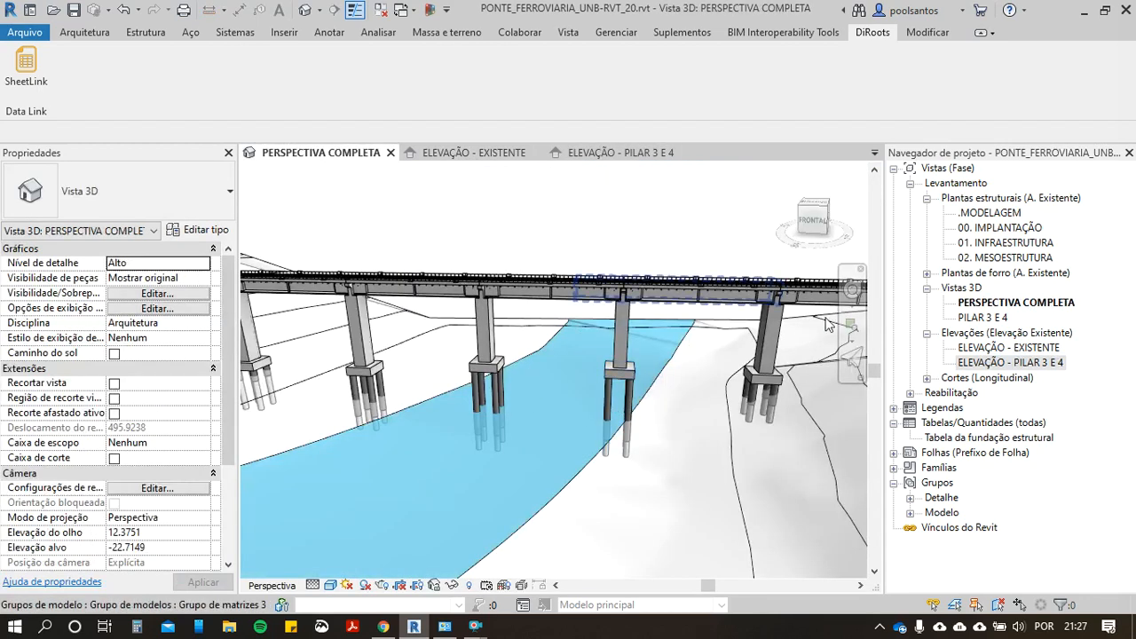
{"action": "double_click", "coordinate": [985, 320]}
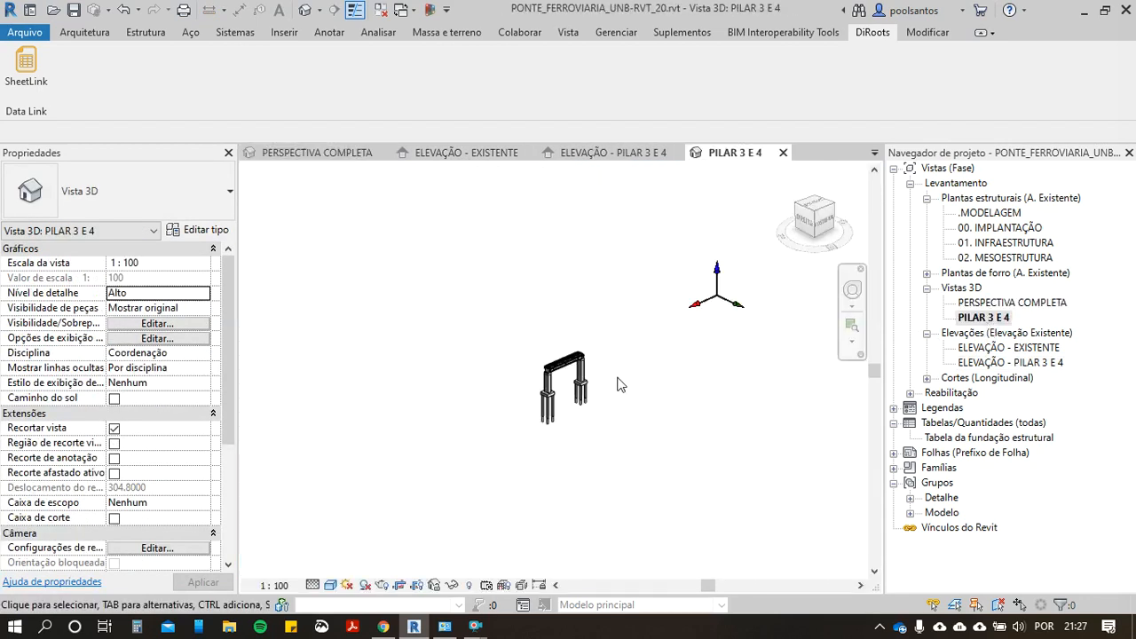
{"action": "middle_click_drag", "start_coordinate": [579, 355], "coordinate": [537, 332]}
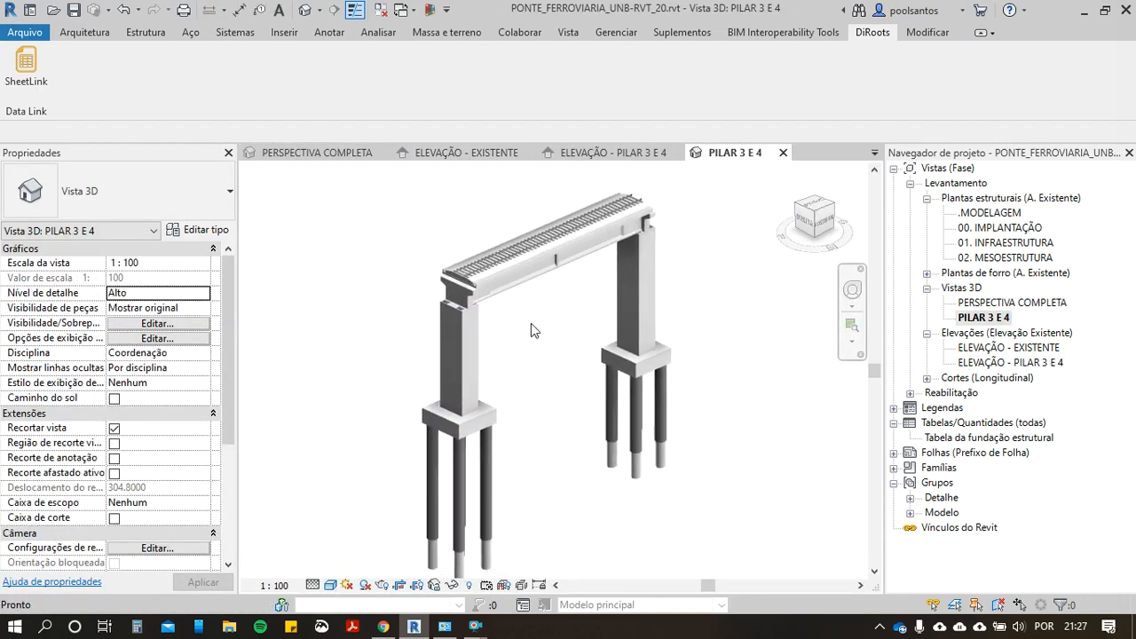
{"action": "scroll", "coordinate": [523, 336], "scroll_direction": "down", "scroll_amount": 1}
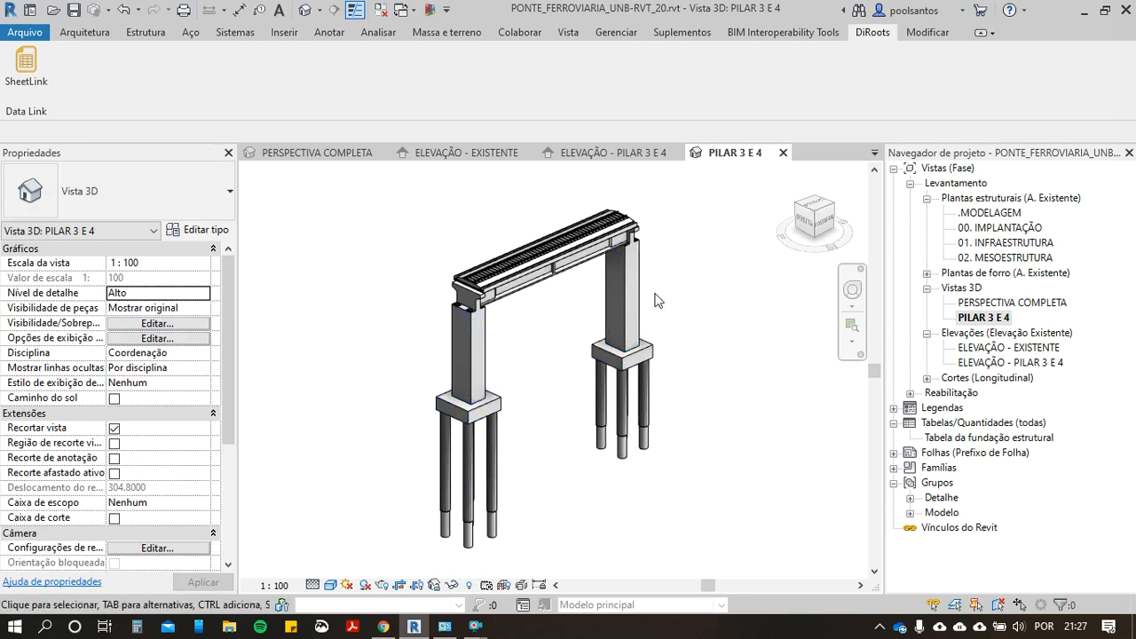
{"action": "scroll", "coordinate": [503, 217], "scroll_direction": "up", "scroll_amount": 4}
{"action": "middle_click_drag", "start_coordinate": [504, 217], "coordinate": [411, 273]}
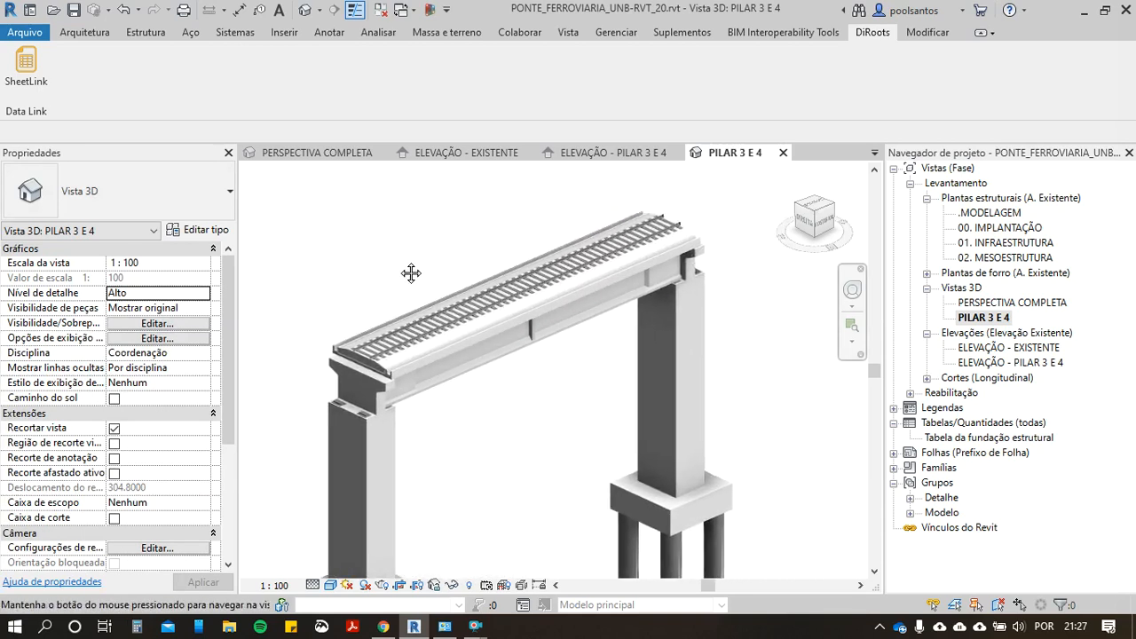
Step: Close all open views except the PILAR 3 E 4 3D view
{"action": "scroll", "coordinate": [403, 259], "scroll_direction": "down", "scroll_amount": 2}
{"action": "scroll", "coordinate": [566, 271], "scroll_direction": "down", "scroll_amount": 2}
{"action": "middle_click_drag", "start_coordinate": [613, 298], "coordinate": [681, 269]}
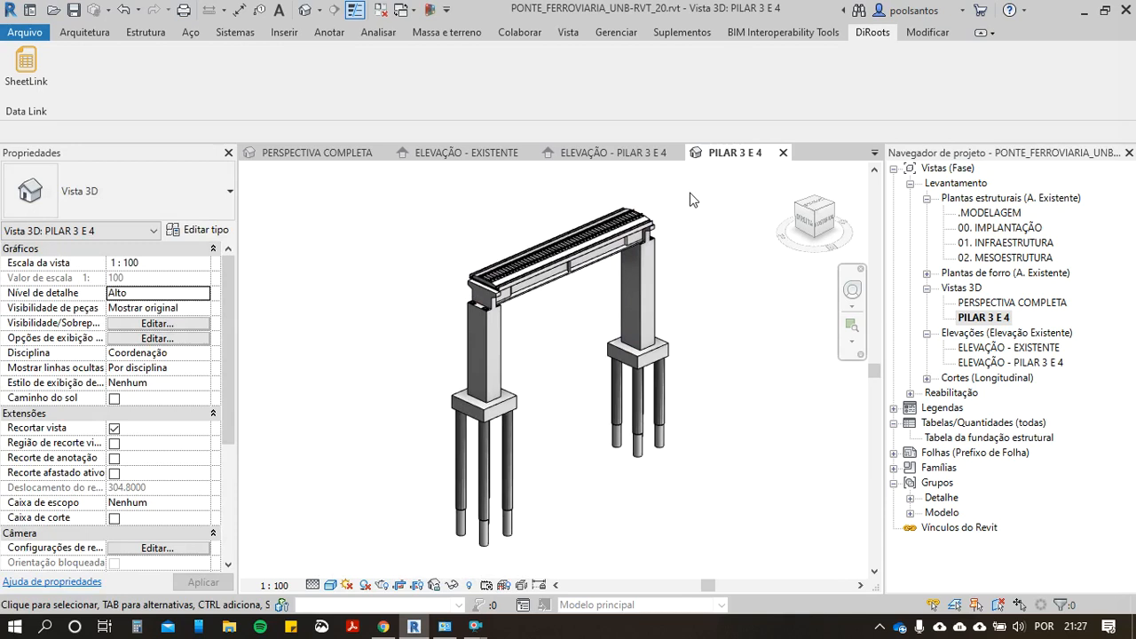
{"action": "left_click", "coordinate": [379, 10]}
Step: Switch to Chrome and review the SheetLink plugin page on diroots.com, including its description and free download sections
{"action": "left_click", "coordinate": [382, 627]}
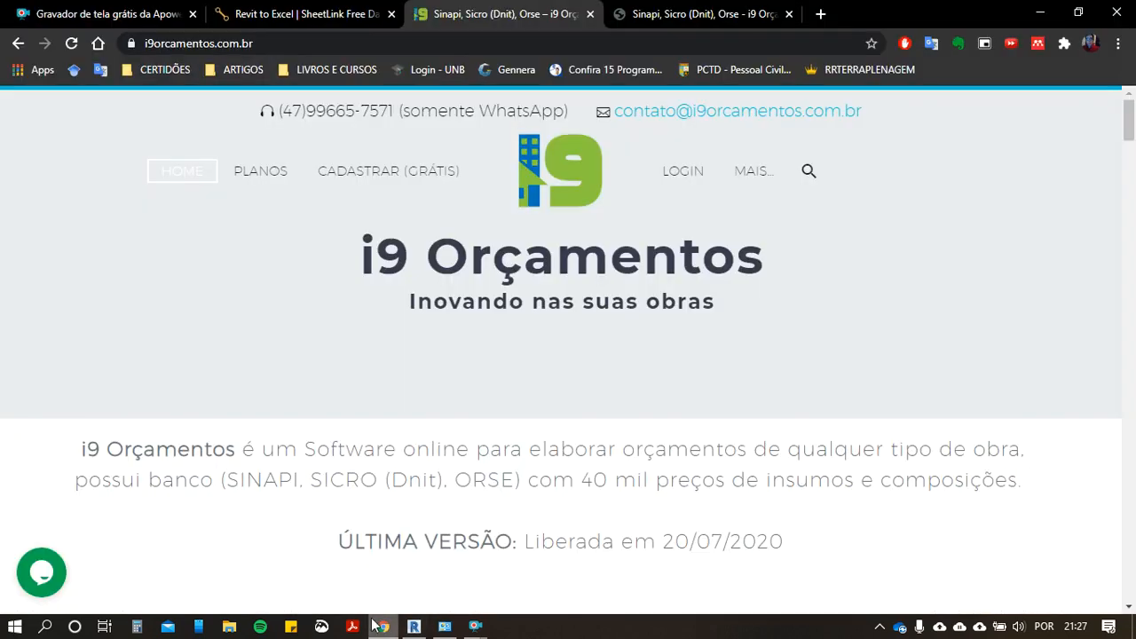
{"action": "left_click", "coordinate": [229, 14]}
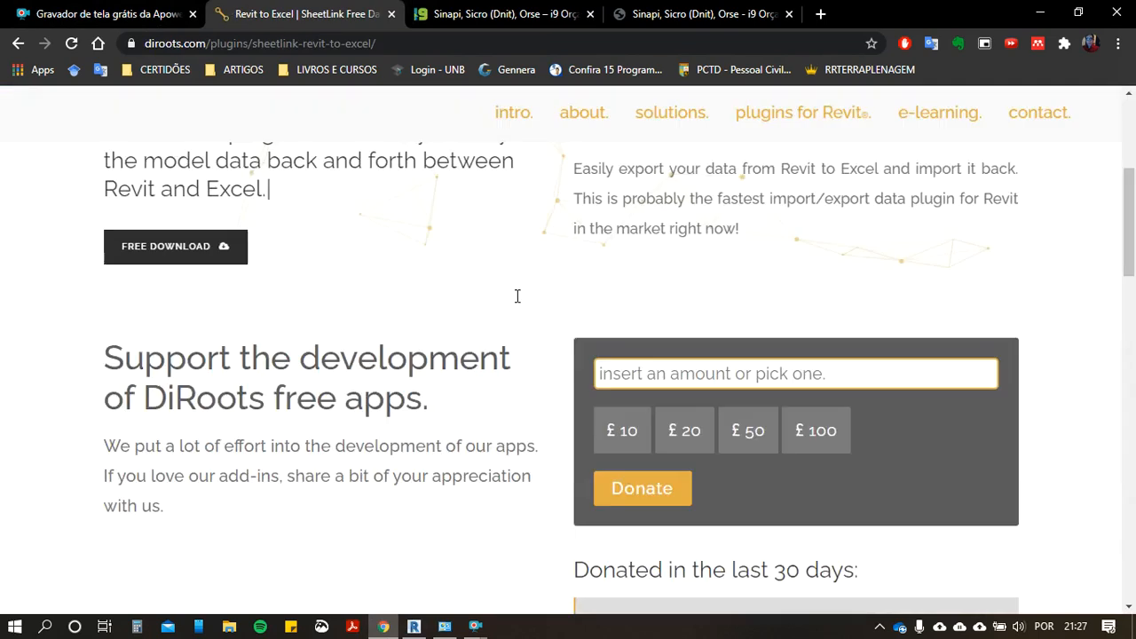
{"action": "scroll", "coordinate": [533, 346], "scroll_direction": "up", "scroll_amount": 4}
{"action": "scroll", "coordinate": [429, 381], "scroll_direction": "down", "scroll_amount": 2}
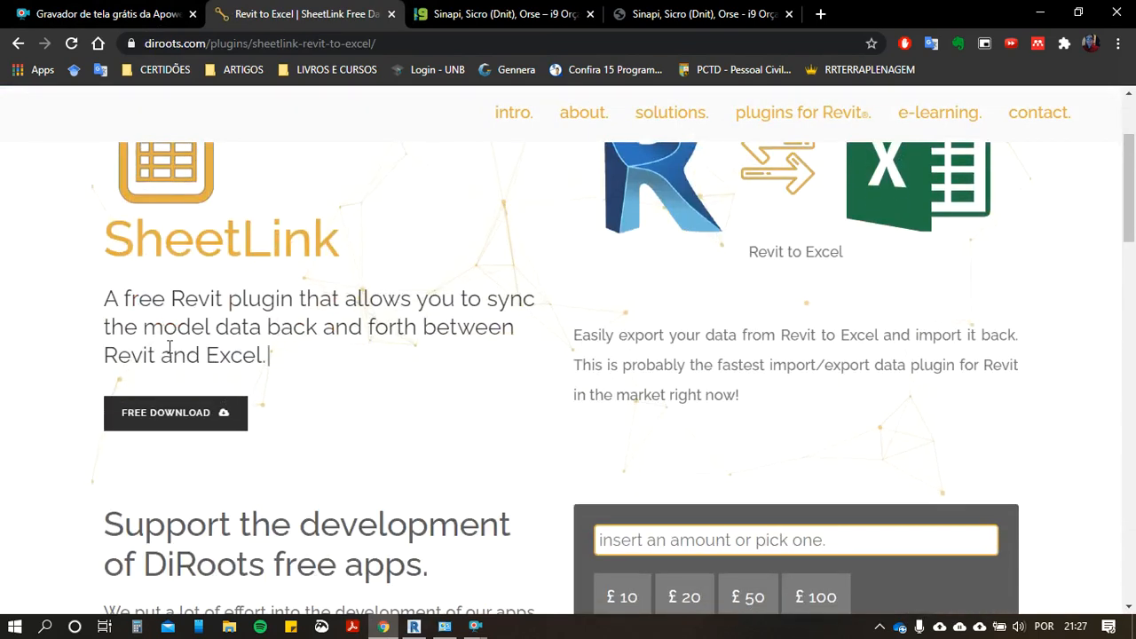
{"action": "left_click_drag", "start_coordinate": [134, 238], "coordinate": [340, 263]}
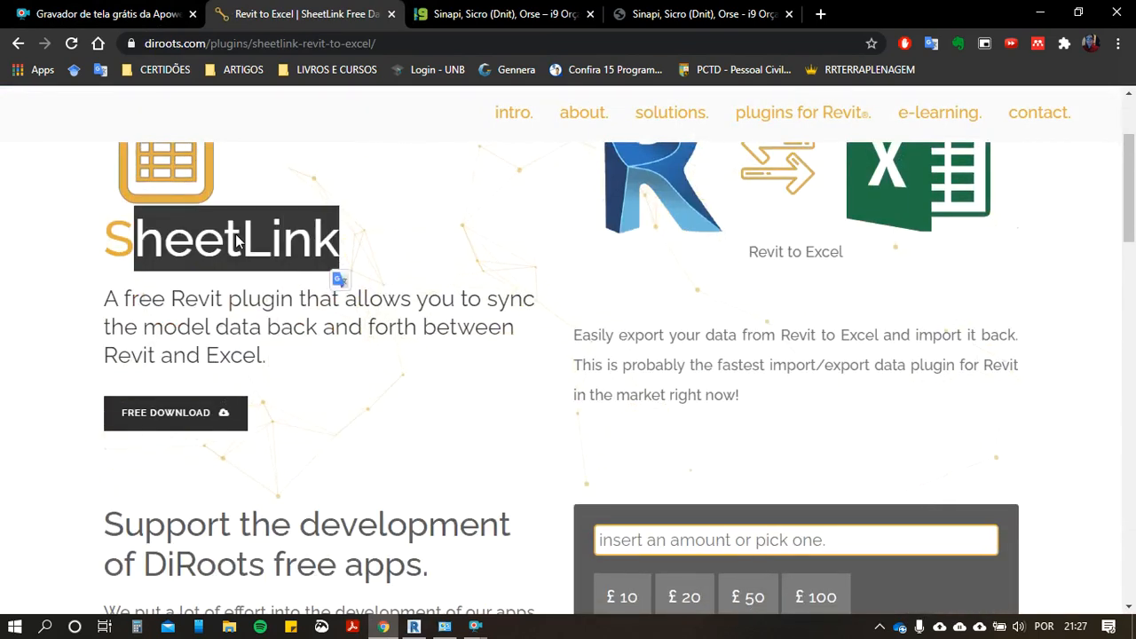
{"action": "scroll", "coordinate": [284, 293], "scroll_direction": "down", "scroll_amount": 2}
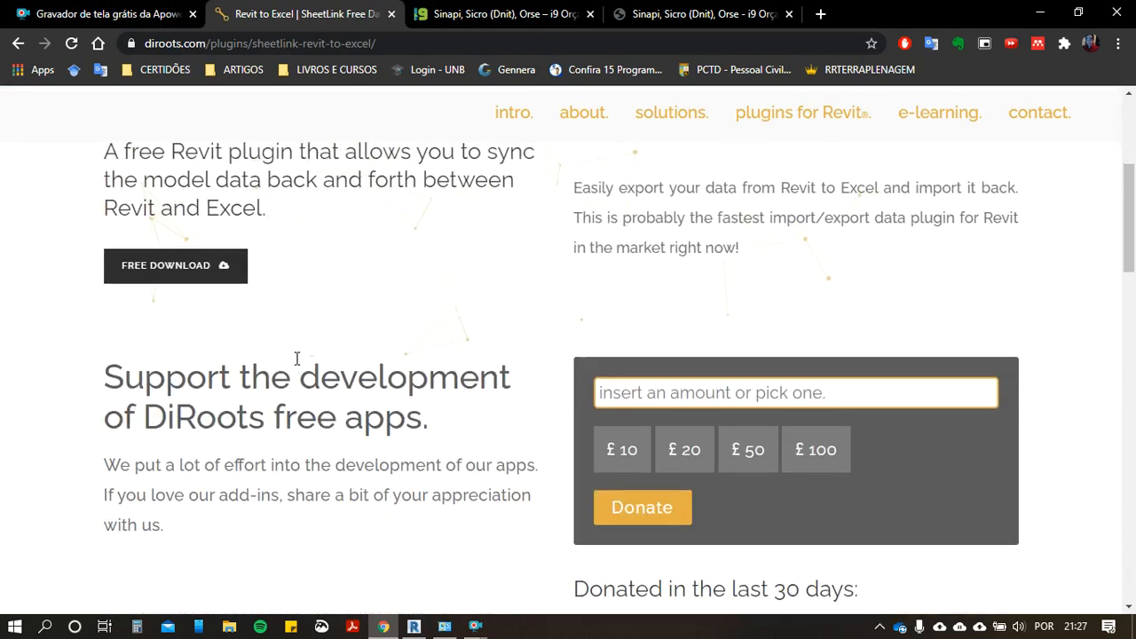
{"action": "scroll", "coordinate": [293, 338], "scroll_direction": "up", "scroll_amount": 4}
{"action": "left_click", "coordinate": [284, 313]}
{"action": "scroll", "coordinate": [393, 431], "scroll_direction": "down", "scroll_amount": 8}
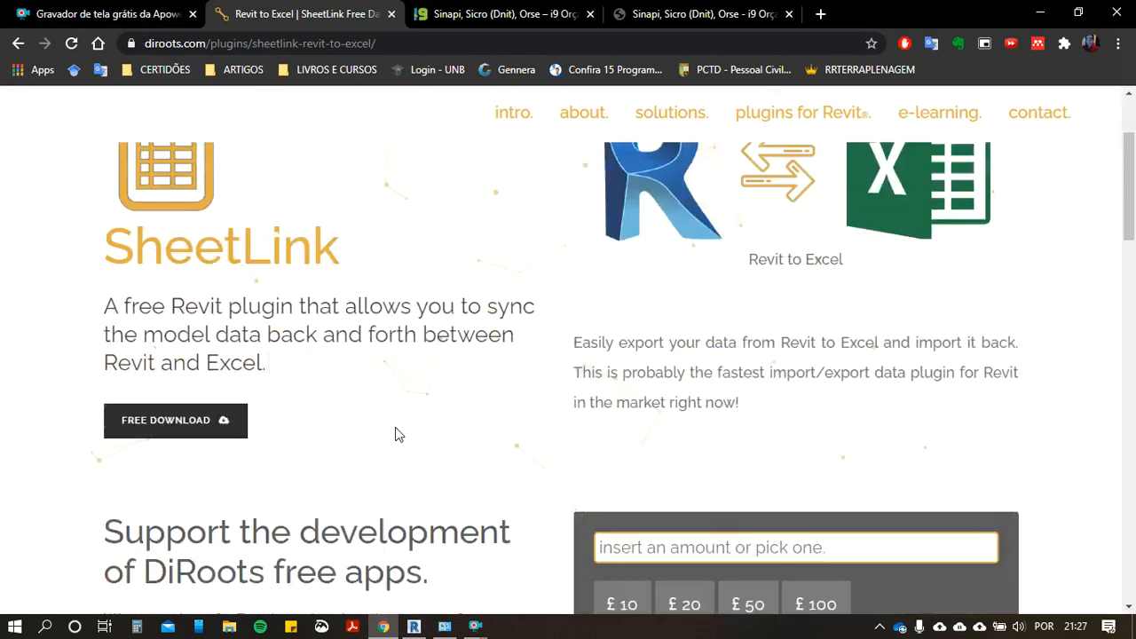
{"action": "scroll", "coordinate": [320, 398], "scroll_direction": "down", "scroll_amount": 6}
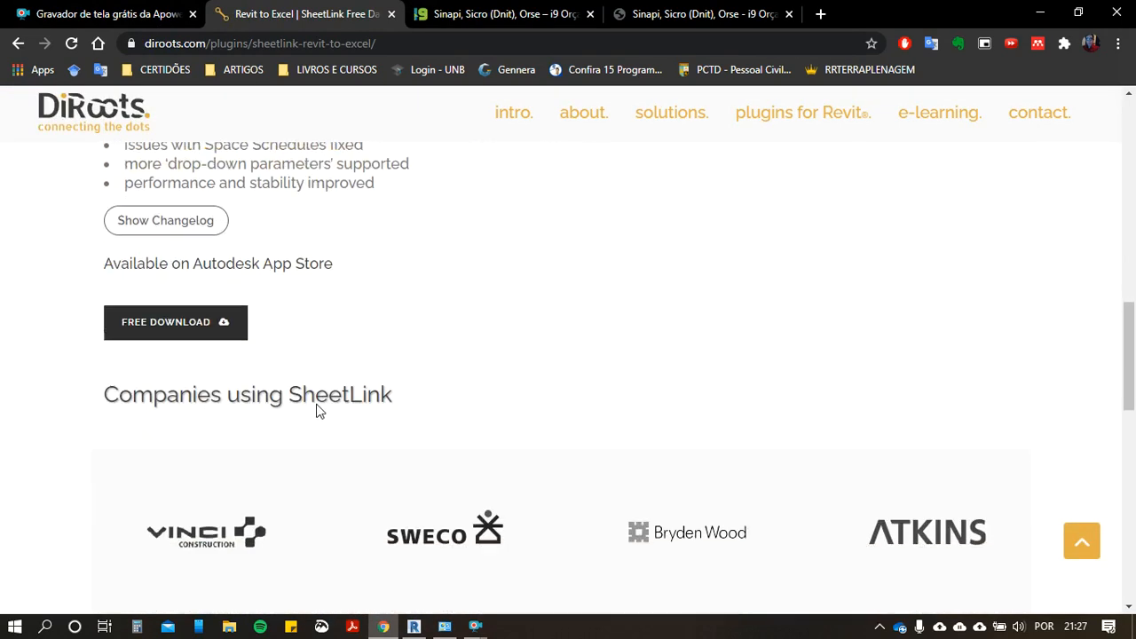
{"action": "scroll", "coordinate": [249, 408], "scroll_direction": "up", "scroll_amount": 4}
{"action": "scroll", "coordinate": [241, 410], "scroll_direction": "up", "scroll_amount": 10}
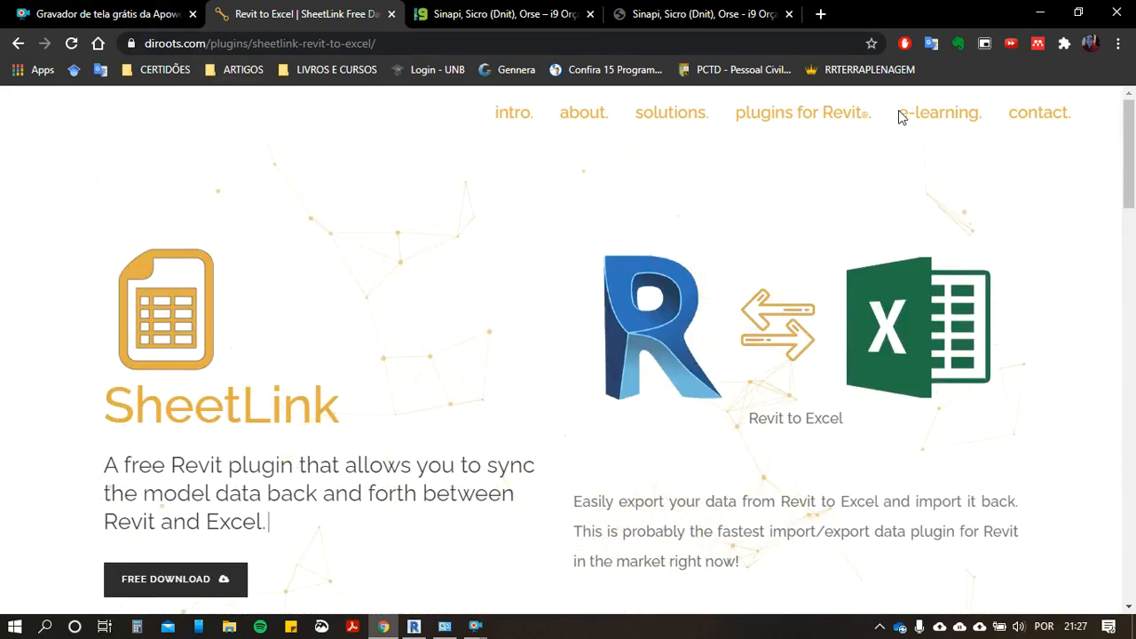
Step: Look through the list of DiRoots plugins for Revit and the SheetLink download section on the website
{"action": "mouse_move", "coordinate": [797, 121]}
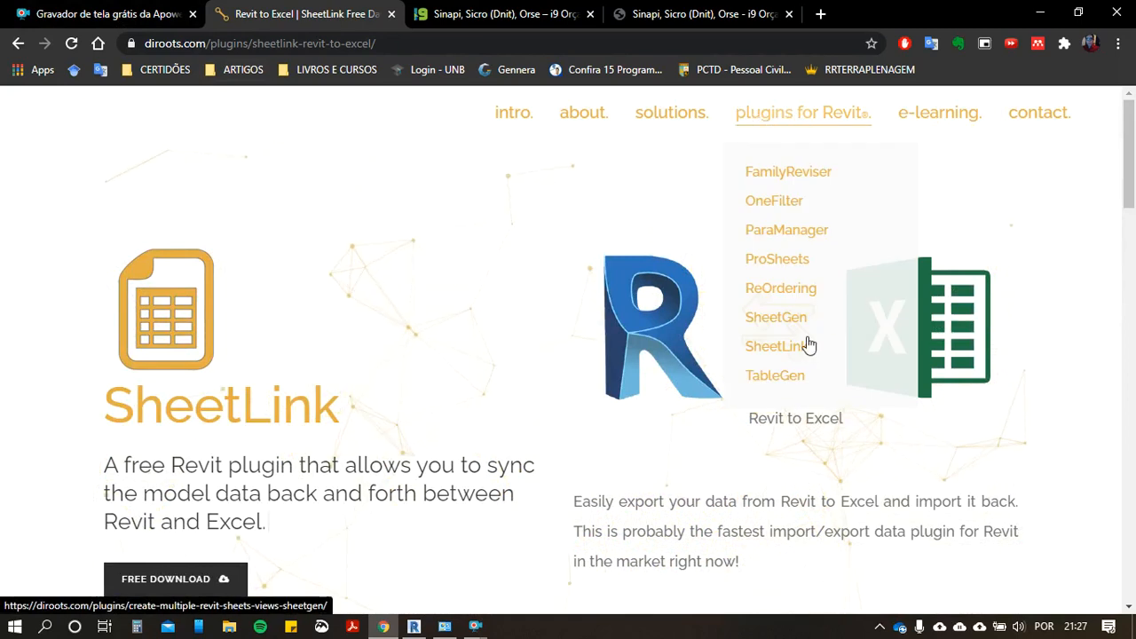
{"action": "scroll", "coordinate": [345, 426], "scroll_direction": "down", "scroll_amount": 4}
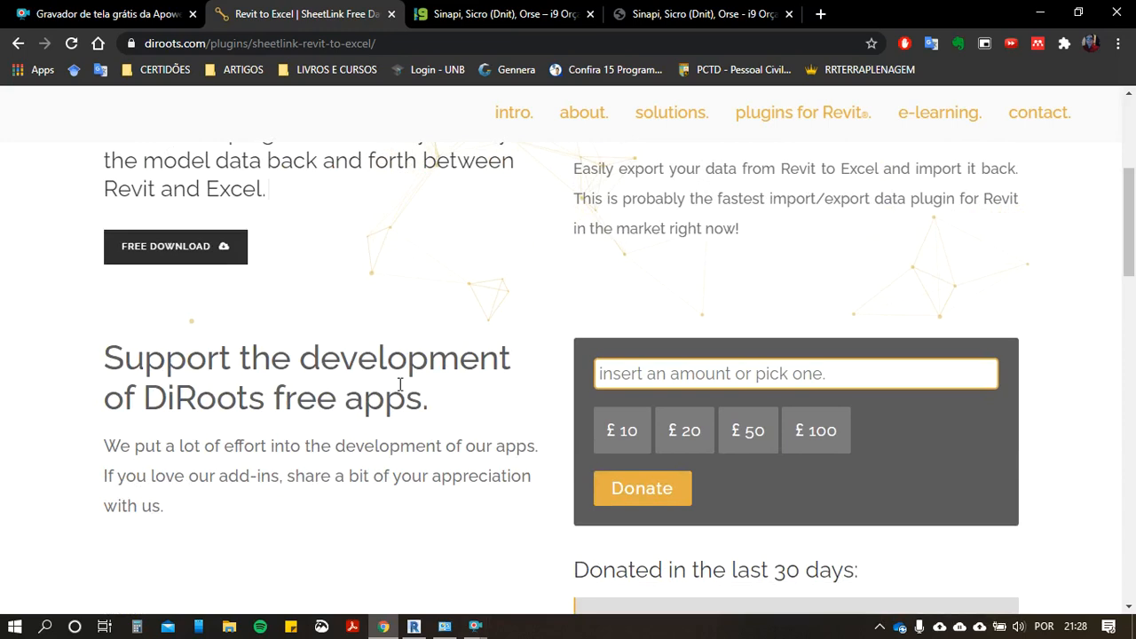
{"action": "scroll", "coordinate": [437, 537], "scroll_direction": "up", "scroll_amount": 1}
Step: Switch back to Revit and check the BIM Interoperability Tools and the DiRoots SheetLink add-in in the ribbon
{"action": "left_click", "coordinate": [414, 626]}
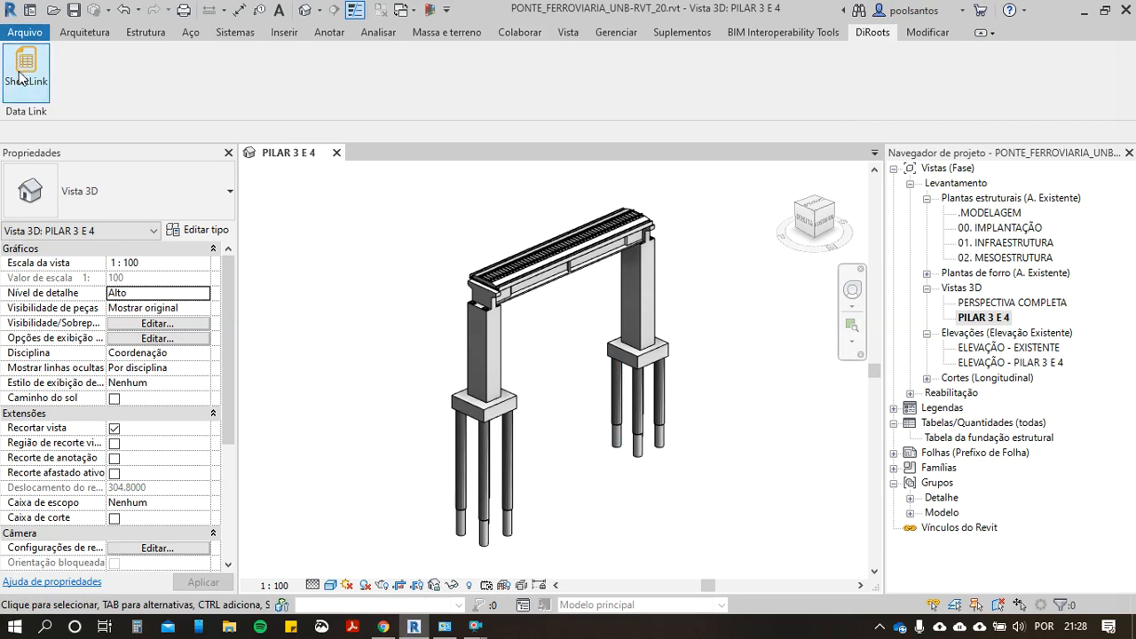
{"action": "left_click", "coordinate": [805, 37]}
{"action": "left_click", "coordinate": [870, 33]}
{"action": "scroll", "coordinate": [328, 222], "scroll_direction": "down", "scroll_amount": 2}
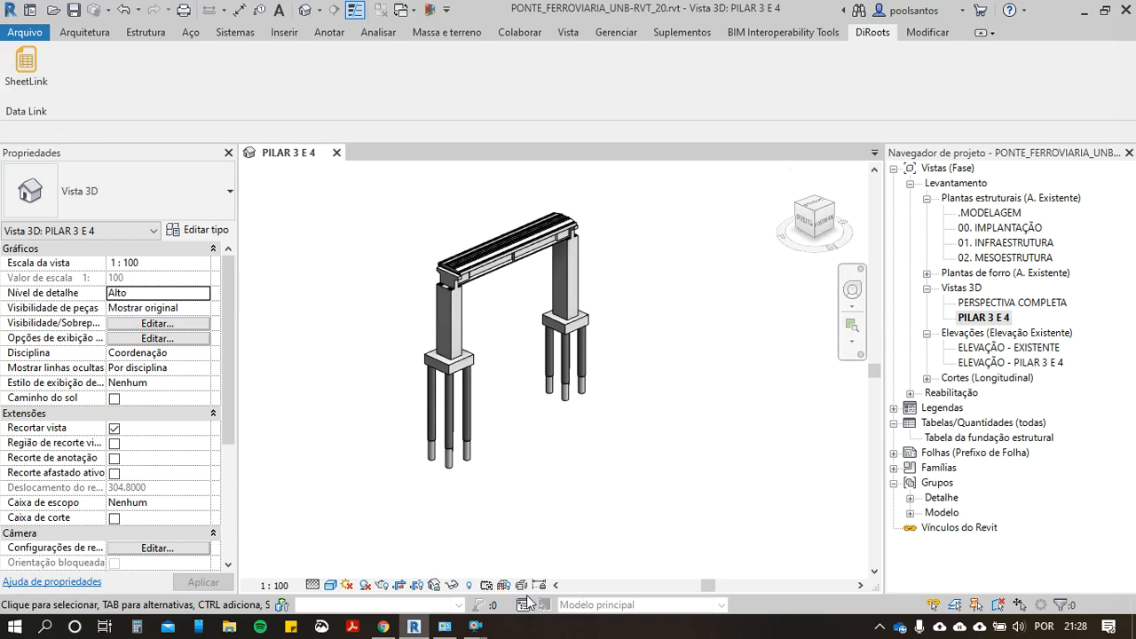
Step: Switch to Chrome and show the i9 Orçamentos home page
{"action": "left_click", "coordinate": [394, 626]}
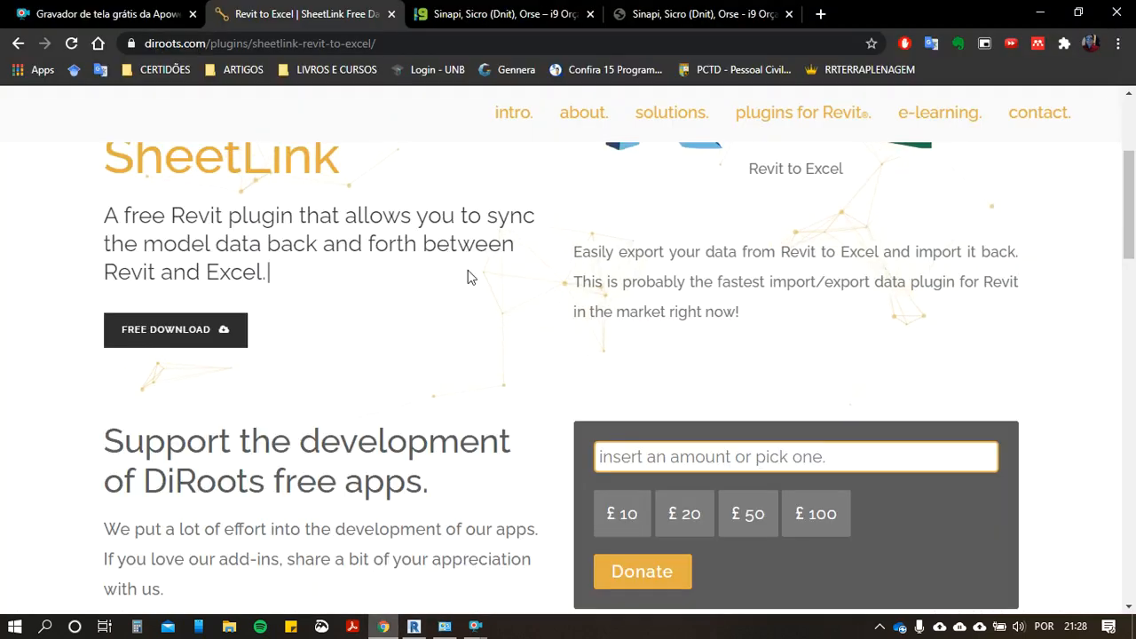
{"action": "left_click", "coordinate": [508, 18]}
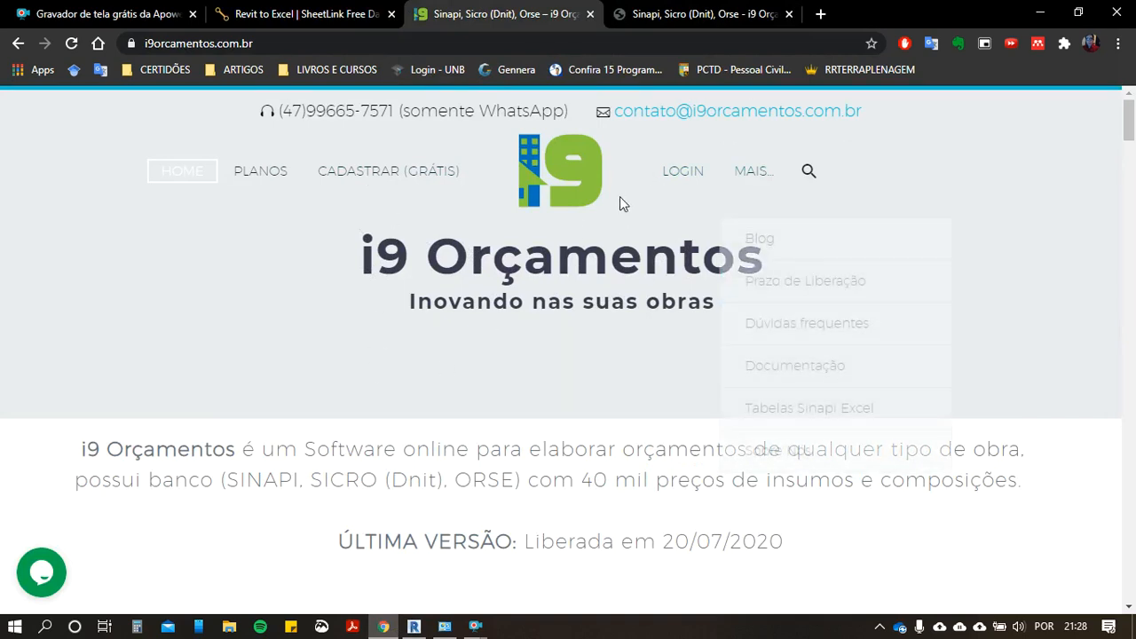
{"action": "left_click", "coordinate": [821, 15]}
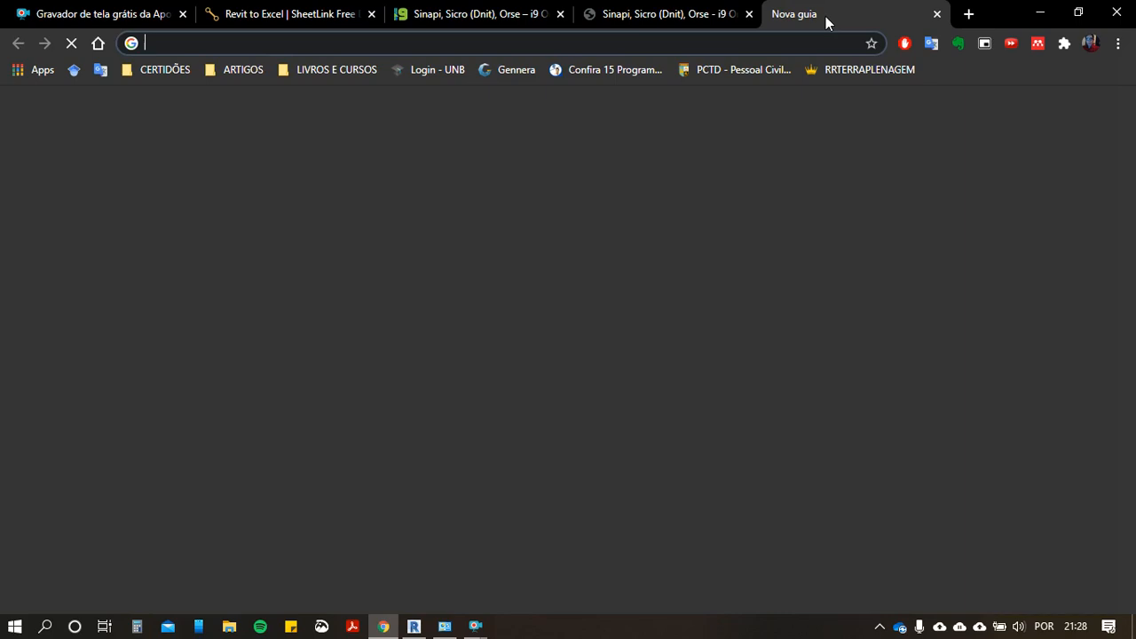
{"action": "type", "text": "se"}
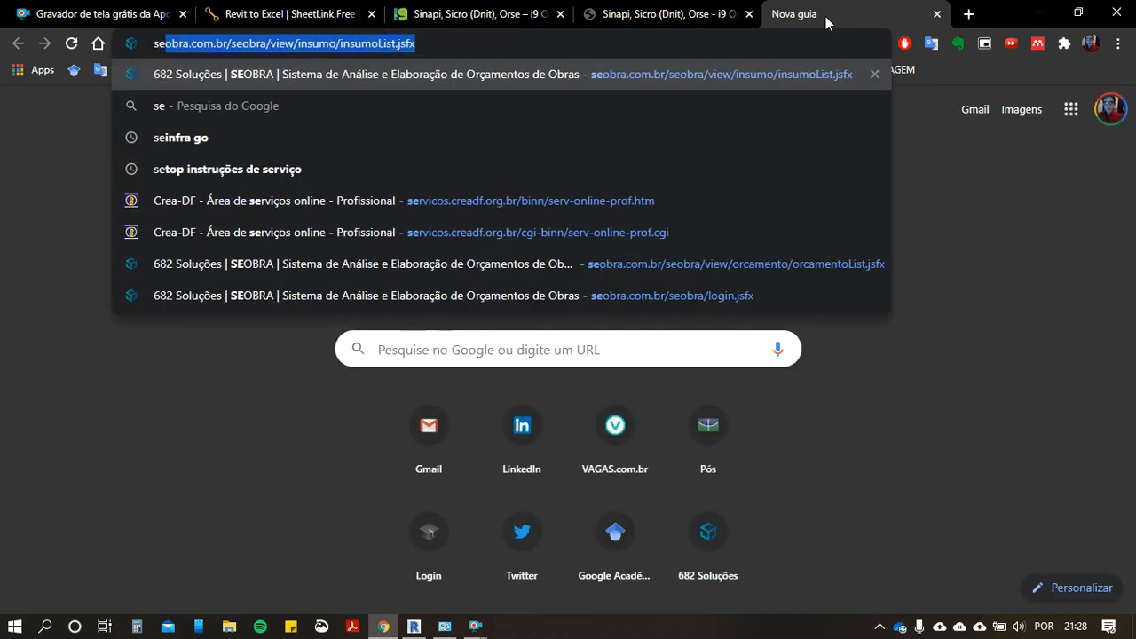
{"action": "key", "text": "Return"}
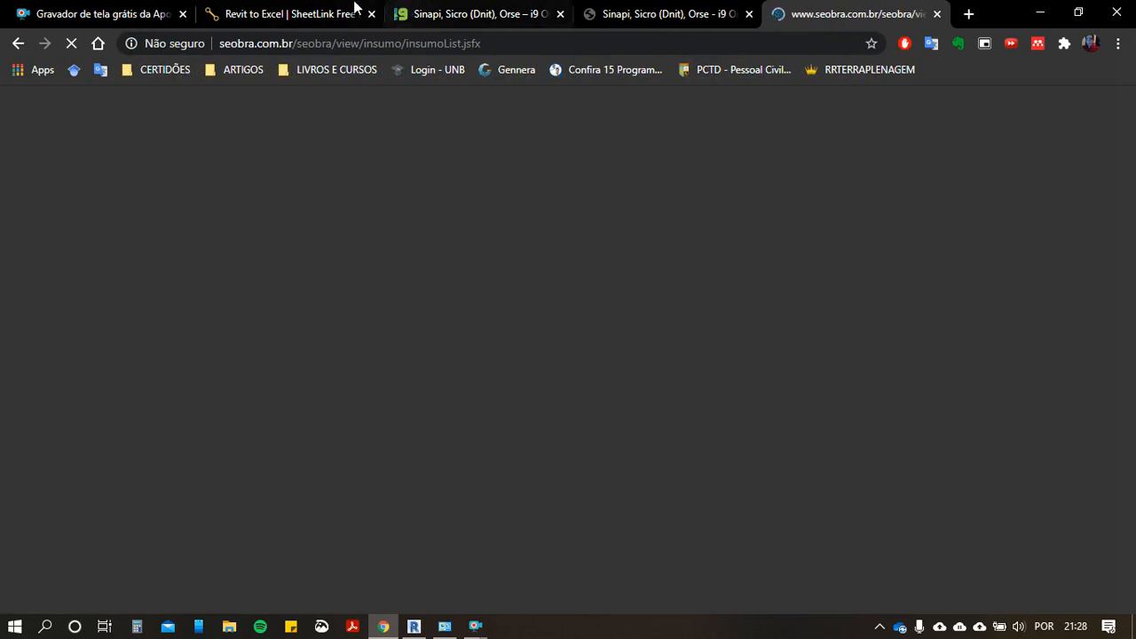
{"action": "left_click", "coordinate": [297, 13]}
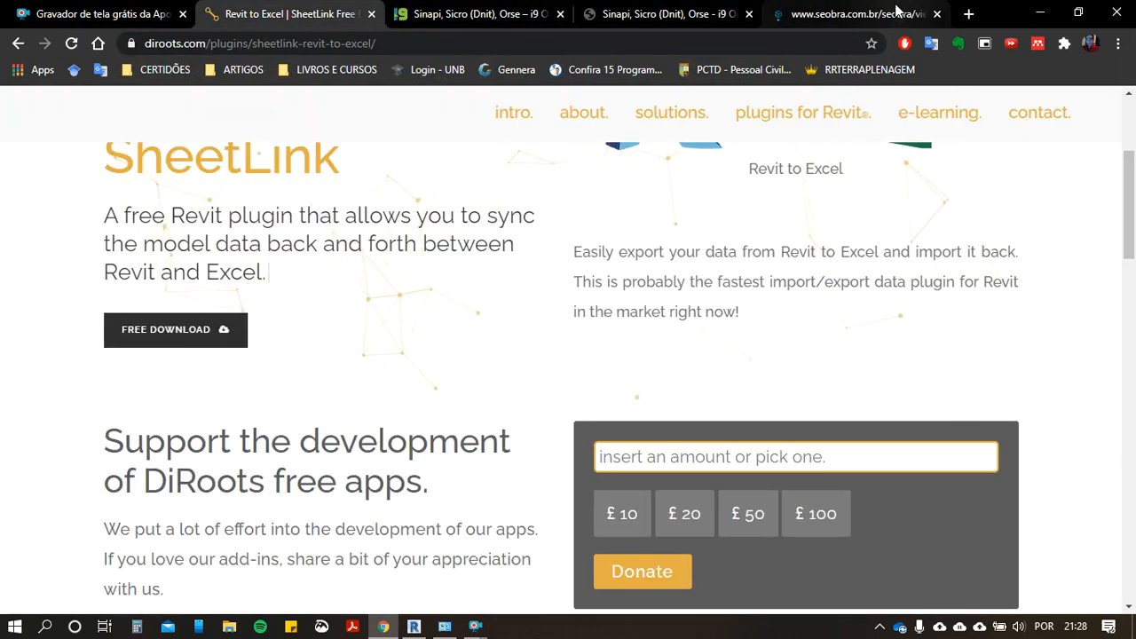
{"action": "left_click", "coordinate": [936, 14]}
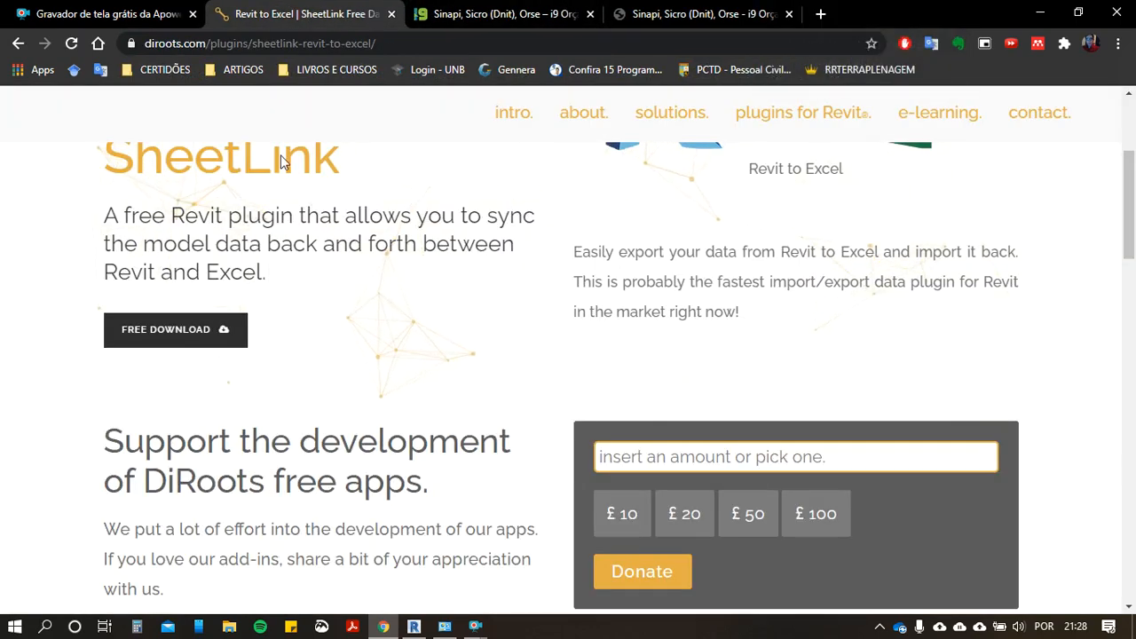
Step: Enter the i9 Orçamentos online system from its website and start creating a new budget
{"action": "left_click", "coordinate": [497, 13]}
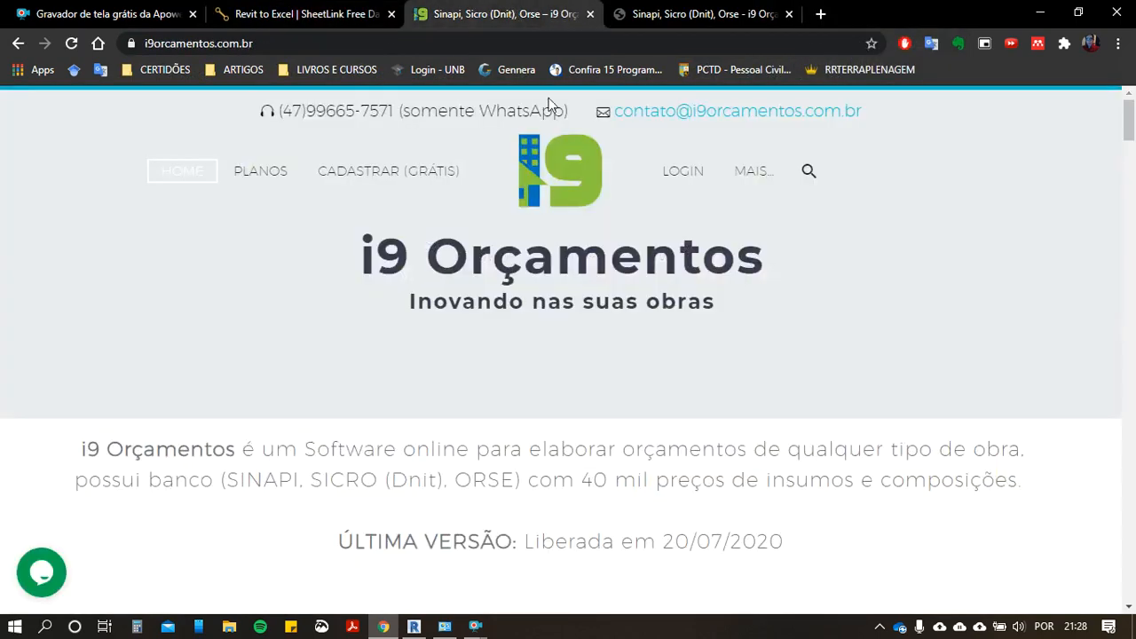
{"action": "left_click", "coordinate": [681, 170]}
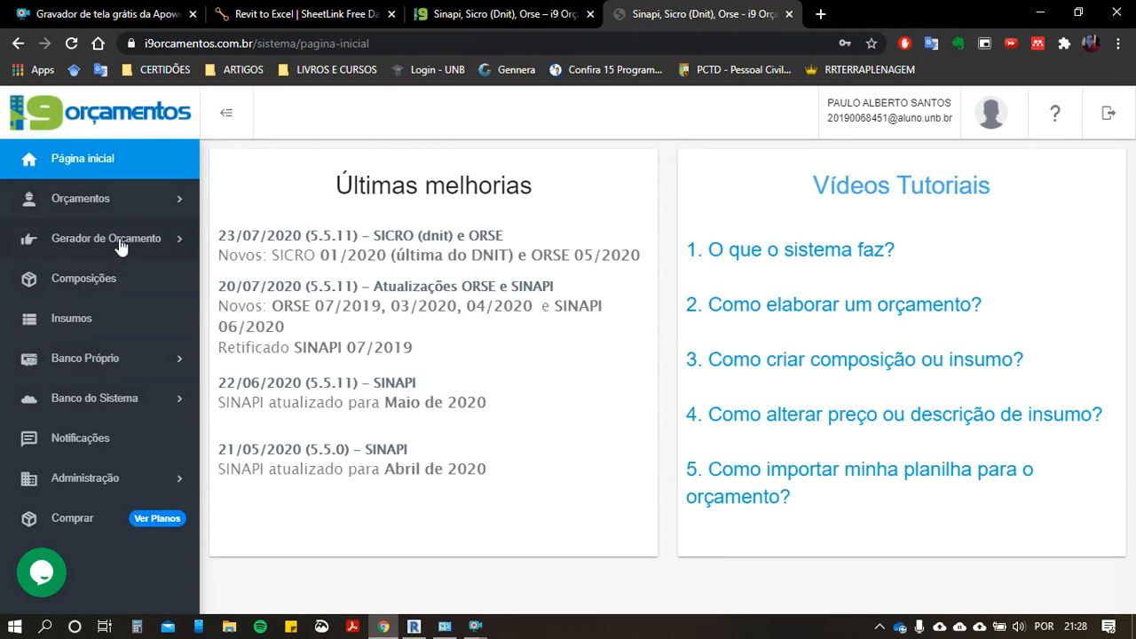
{"action": "left_click", "coordinate": [157, 202]}
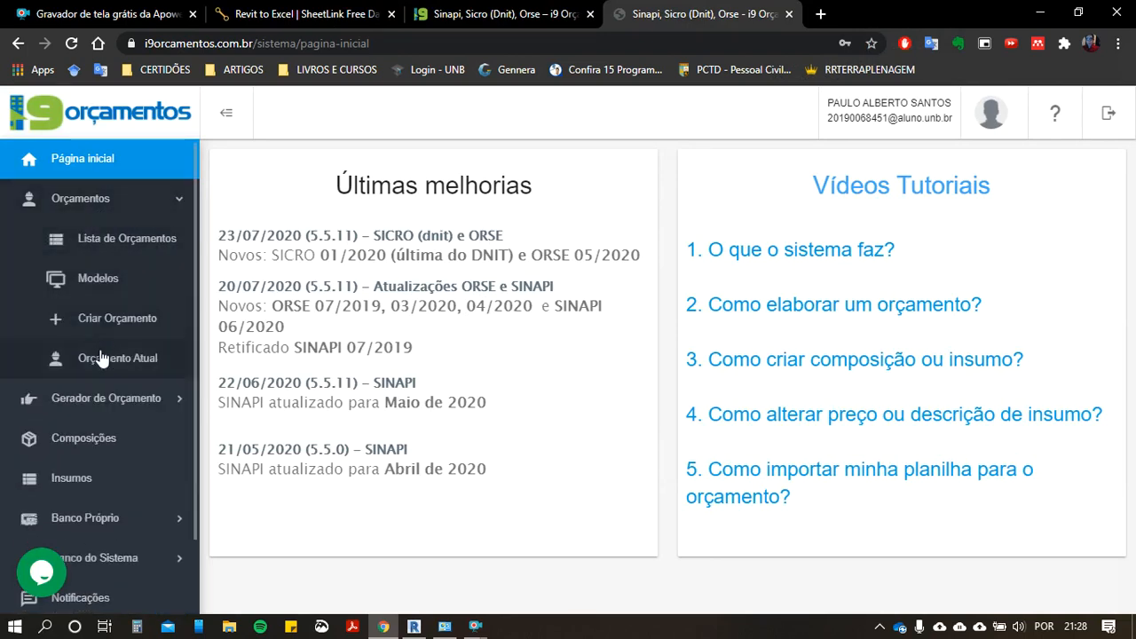
{"action": "left_click", "coordinate": [125, 328]}
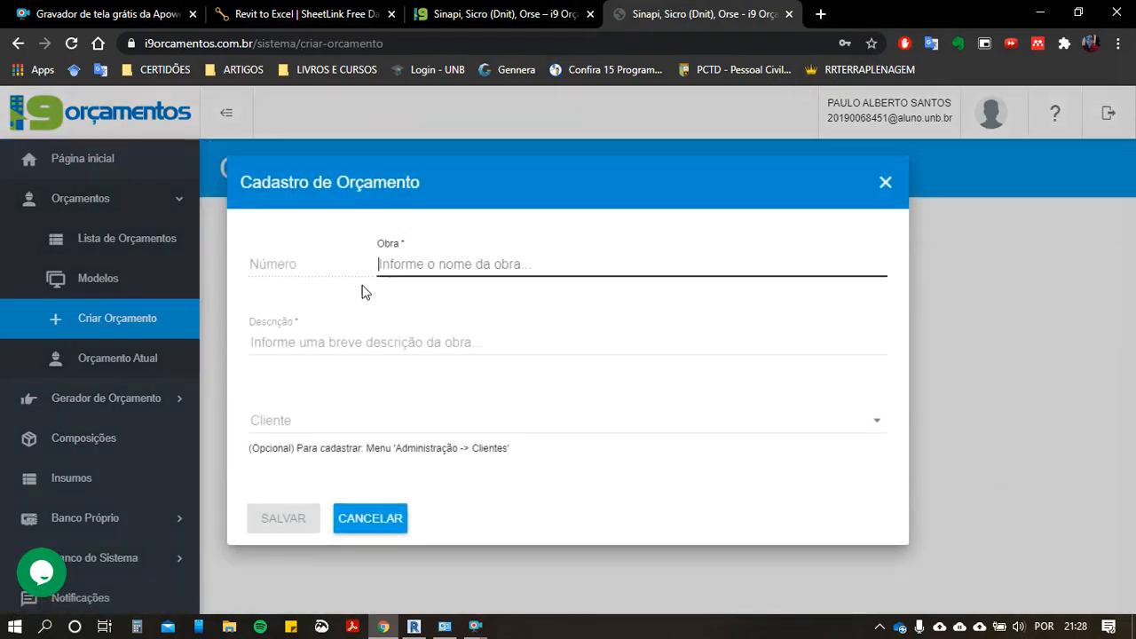
Step: Register the budget with the work name "PONTE - AULA UNB" and the description "BLABLAL", and save it
{"action": "type", "text": "ponte"}
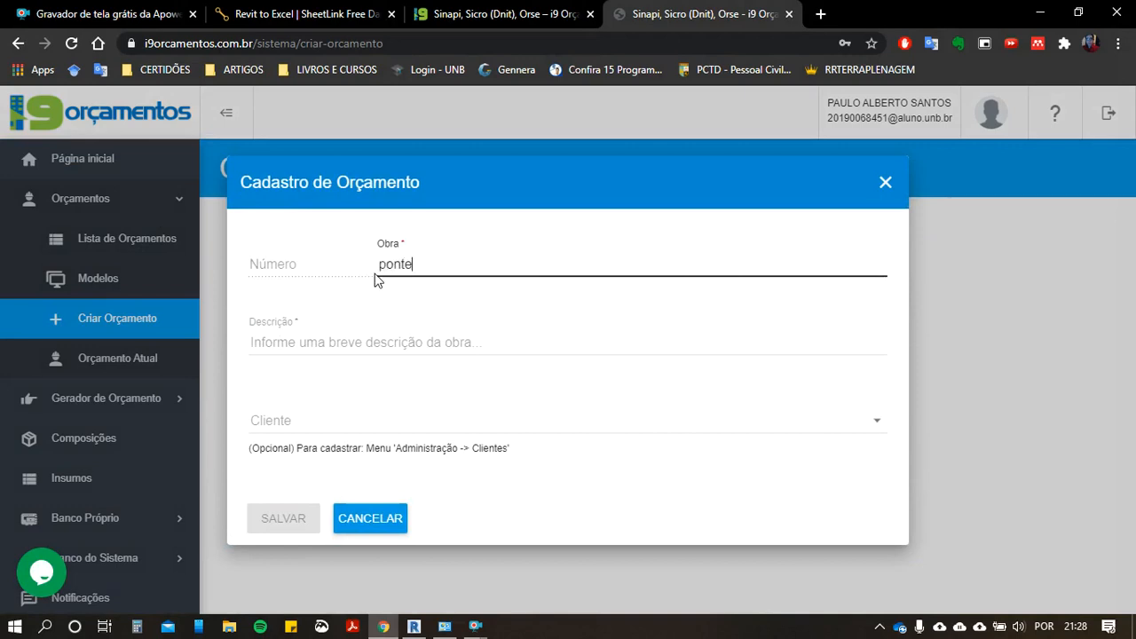
{"action": "key", "text": "BackSpace"}
{"action": "key", "text": "BackSpace"}
{"action": "type", "text": "POTN"}
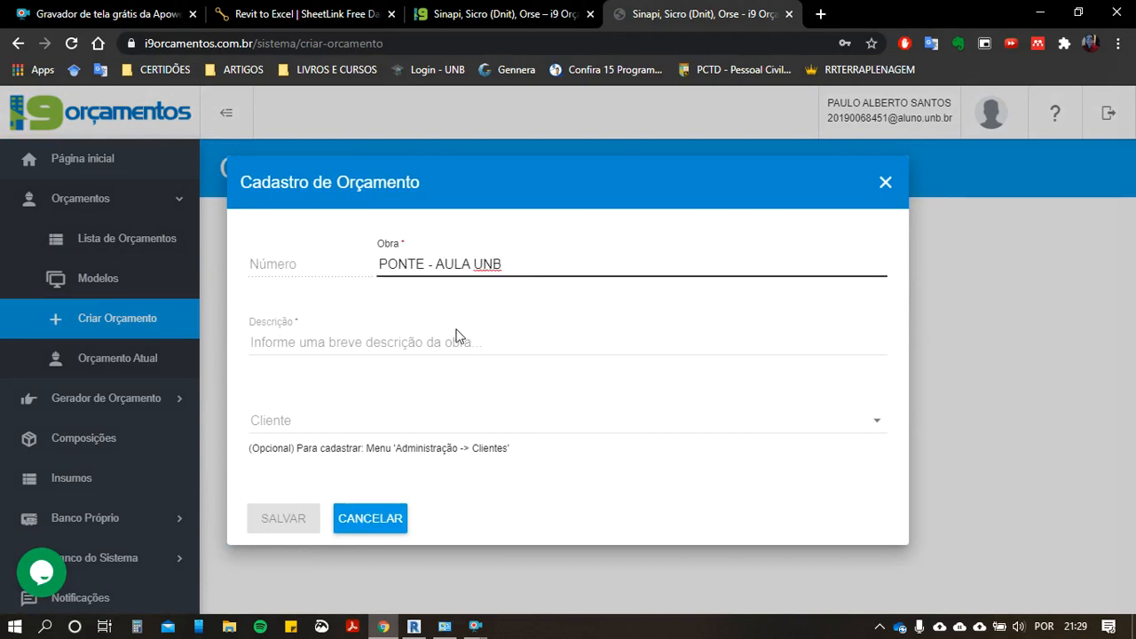
{"action": "left_click", "coordinate": [360, 352]}
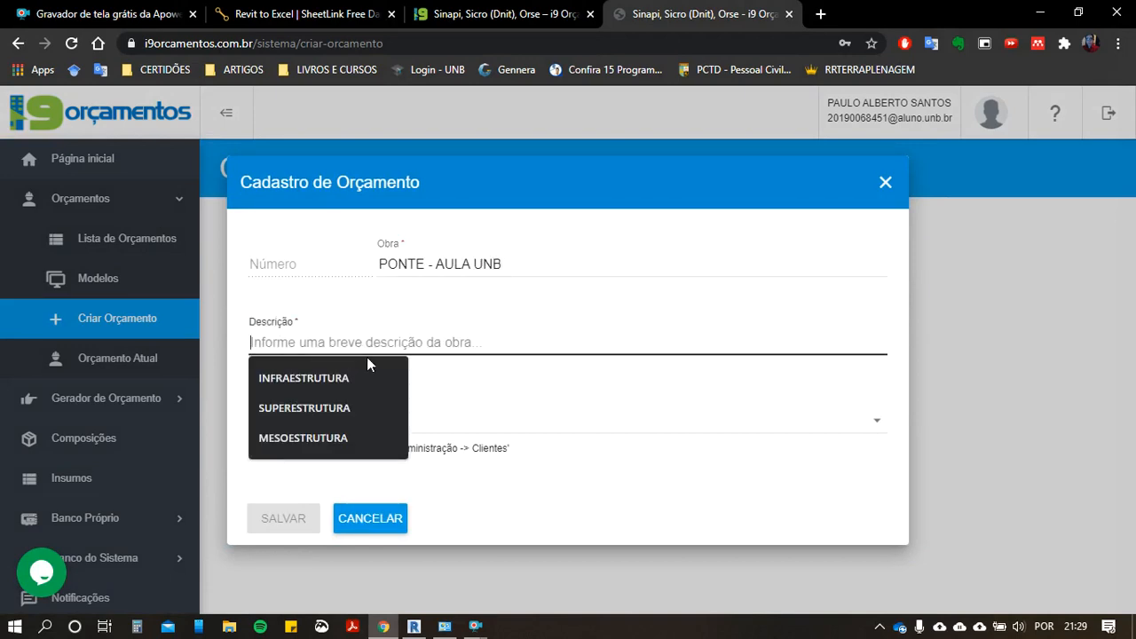
{"action": "type", "text": "BLABLAL"}
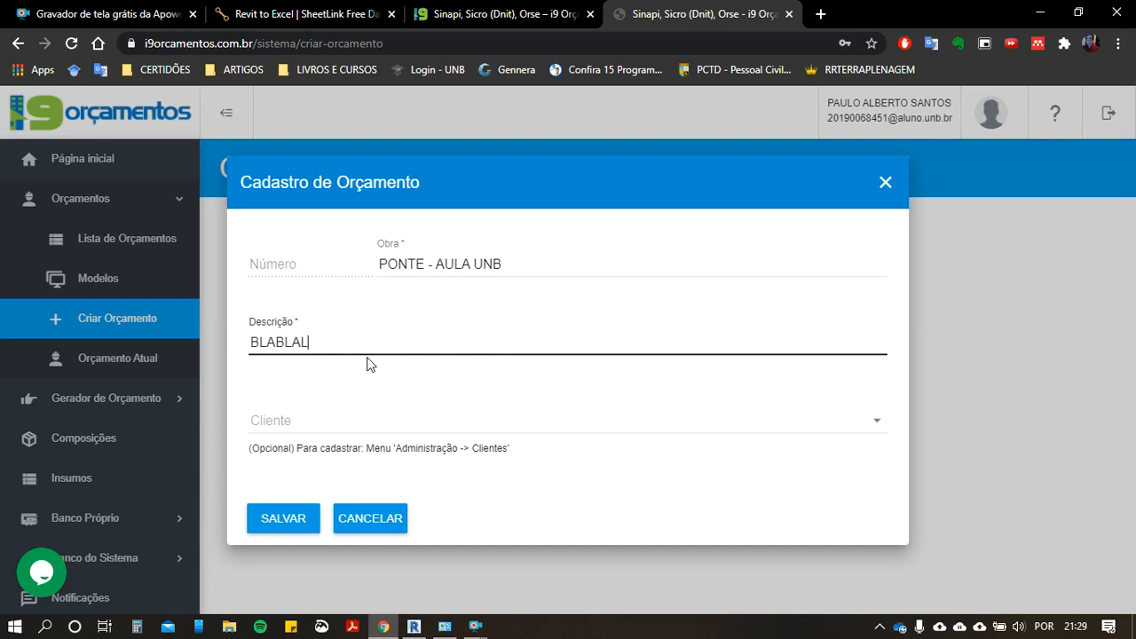
{"action": "left_click", "coordinate": [294, 517]}
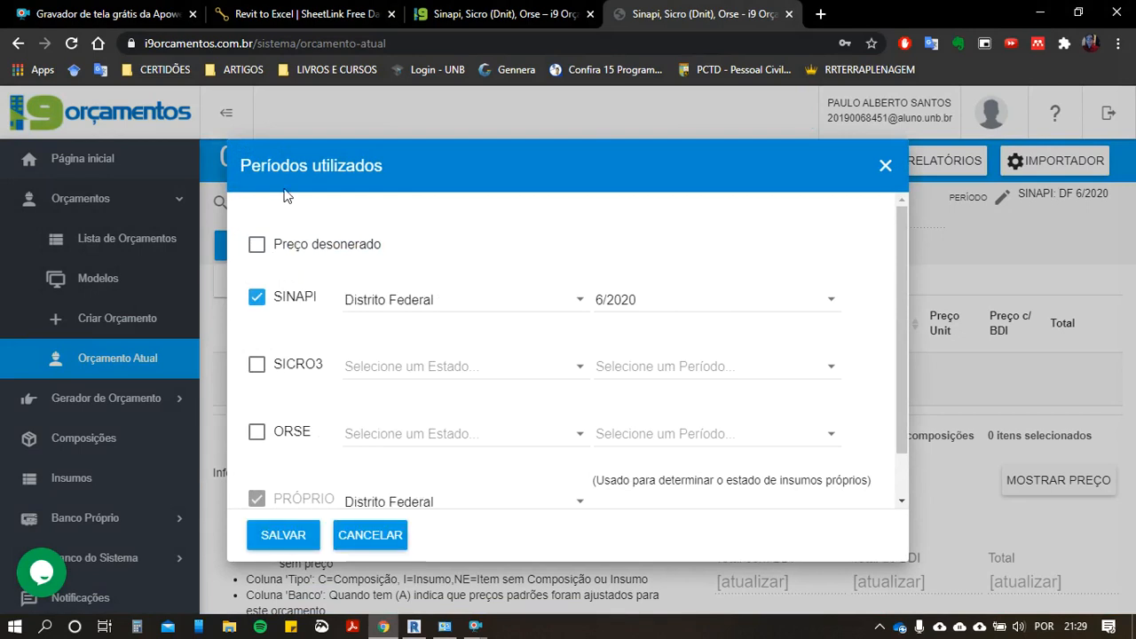
Step: Set the SINAPI price period for Distrito Federal to 10/2019
{"action": "left_click", "coordinate": [611, 311]}
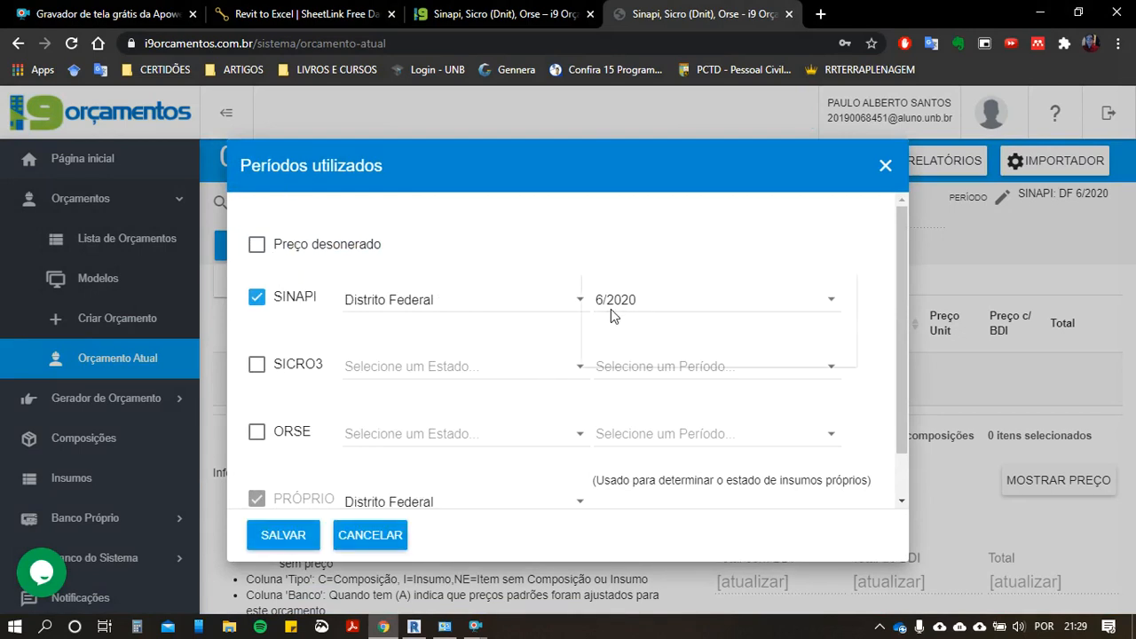
{"action": "scroll", "coordinate": [648, 358], "scroll_direction": "down", "scroll_amount": 3}
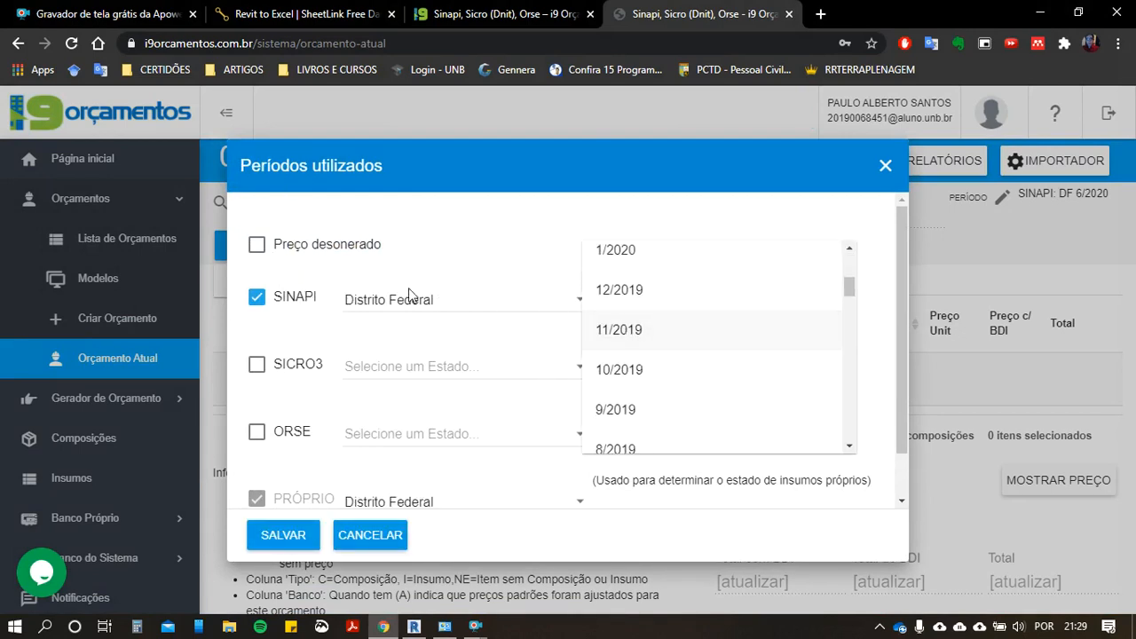
{"action": "scroll", "coordinate": [634, 293], "scroll_direction": "down", "scroll_amount": 1}
{"action": "left_click", "coordinate": [623, 289]}
Step: Enable the SICRO3 price bank for Distrito Federal with the period 10/2019 and save the periods used
{"action": "left_click", "coordinate": [254, 369]}
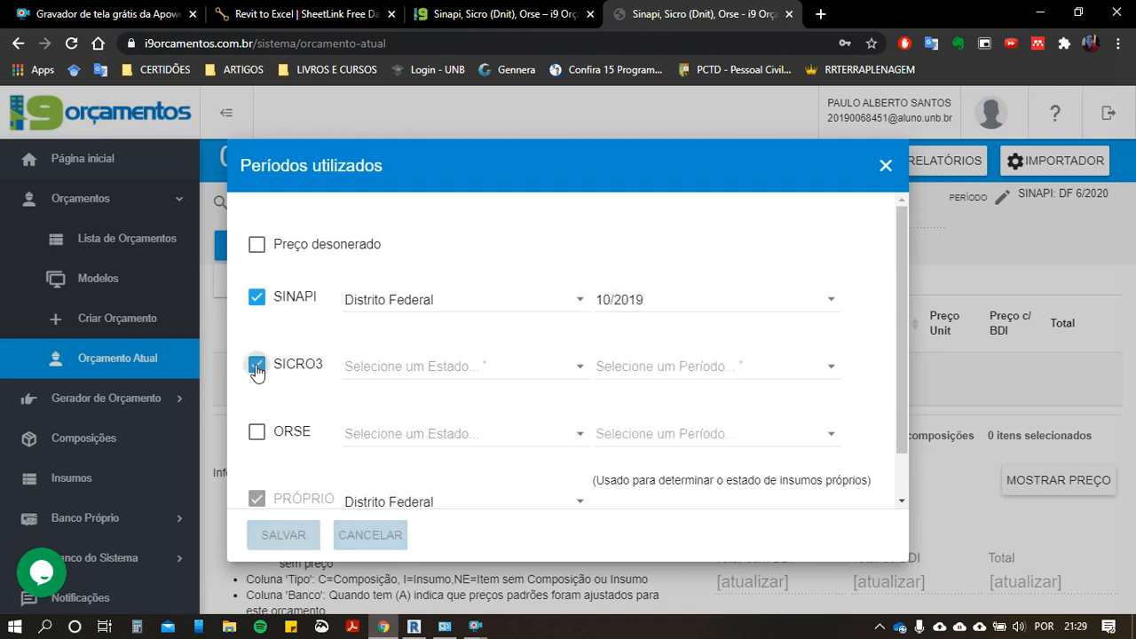
{"action": "left_click", "coordinate": [425, 374]}
{"action": "scroll", "coordinate": [446, 388], "scroll_direction": "down", "scroll_amount": 3}
{"action": "left_click", "coordinate": [448, 366]}
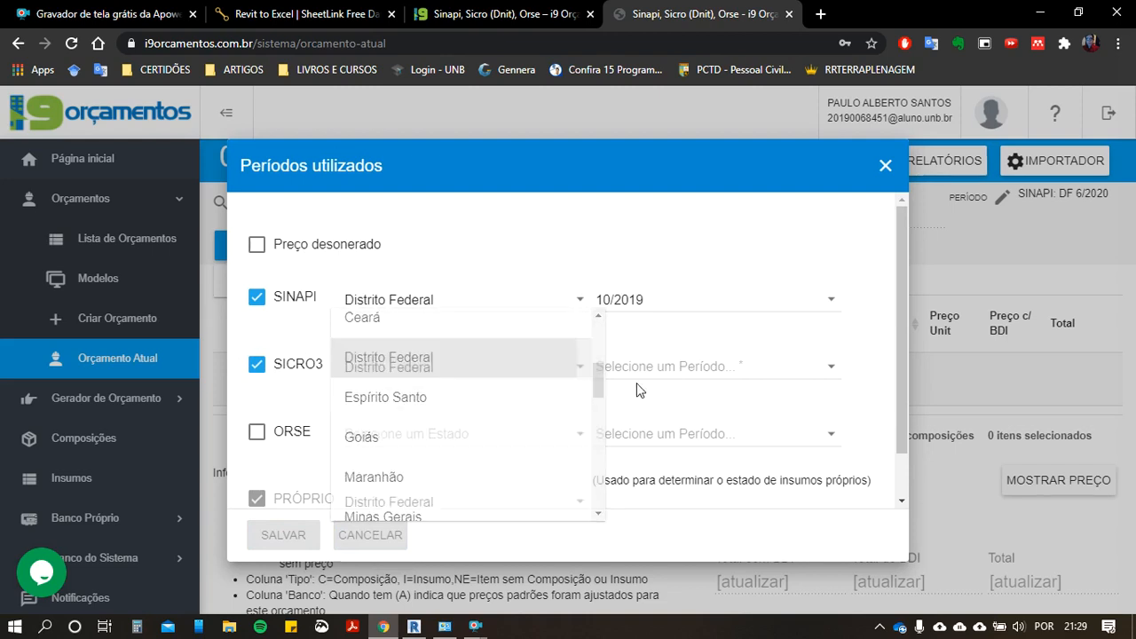
{"action": "left_click", "coordinate": [647, 374]}
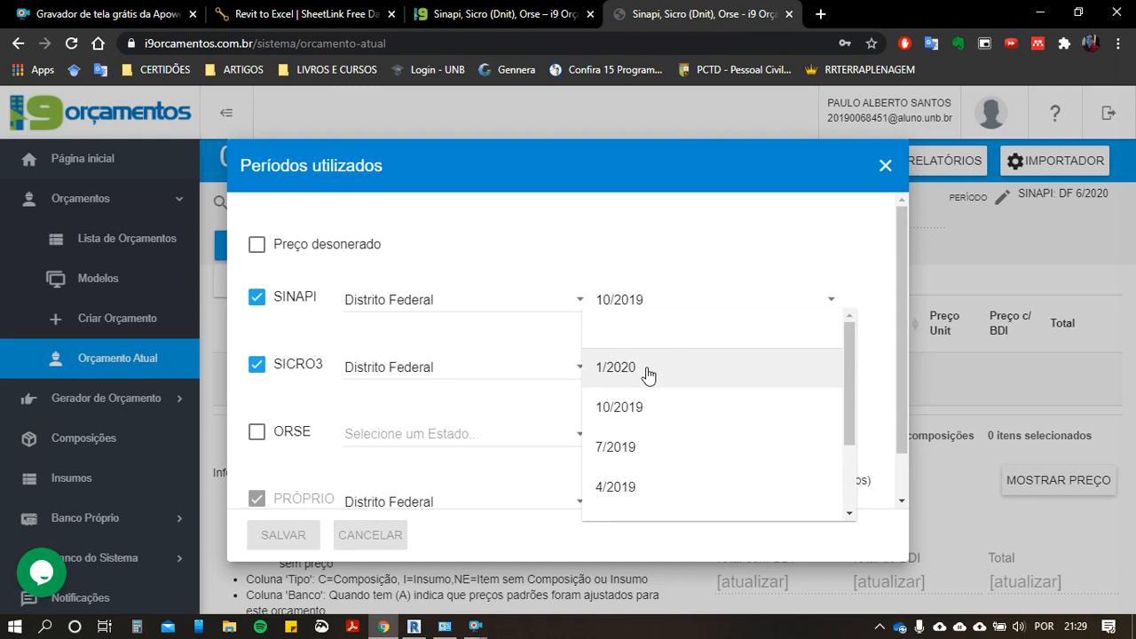
{"action": "left_click", "coordinate": [647, 413]}
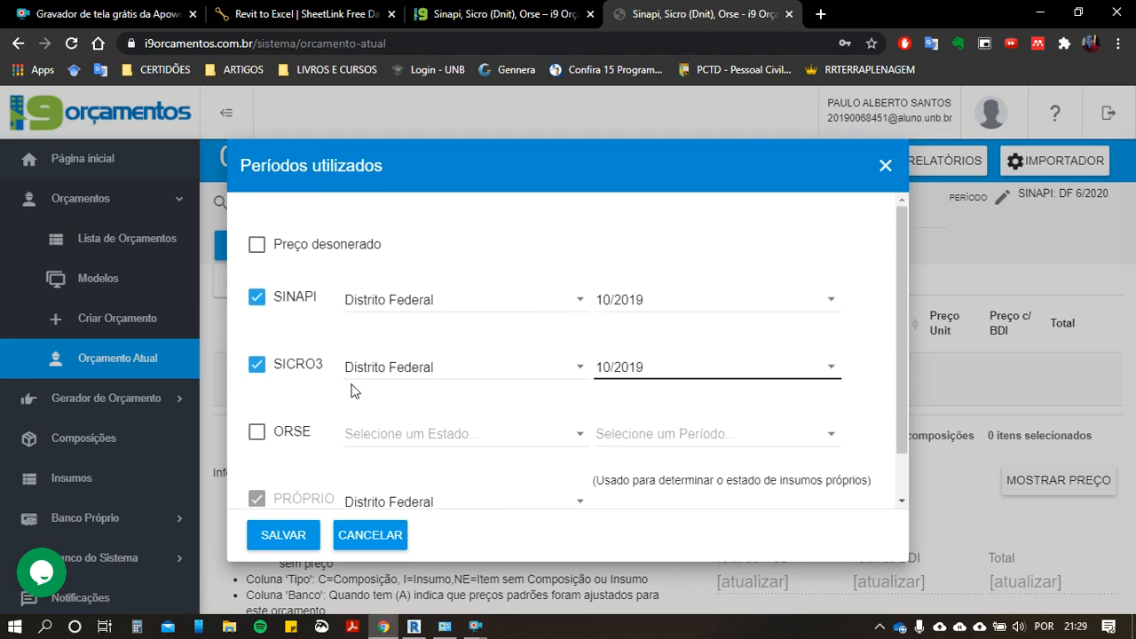
{"action": "left_click", "coordinate": [284, 537]}
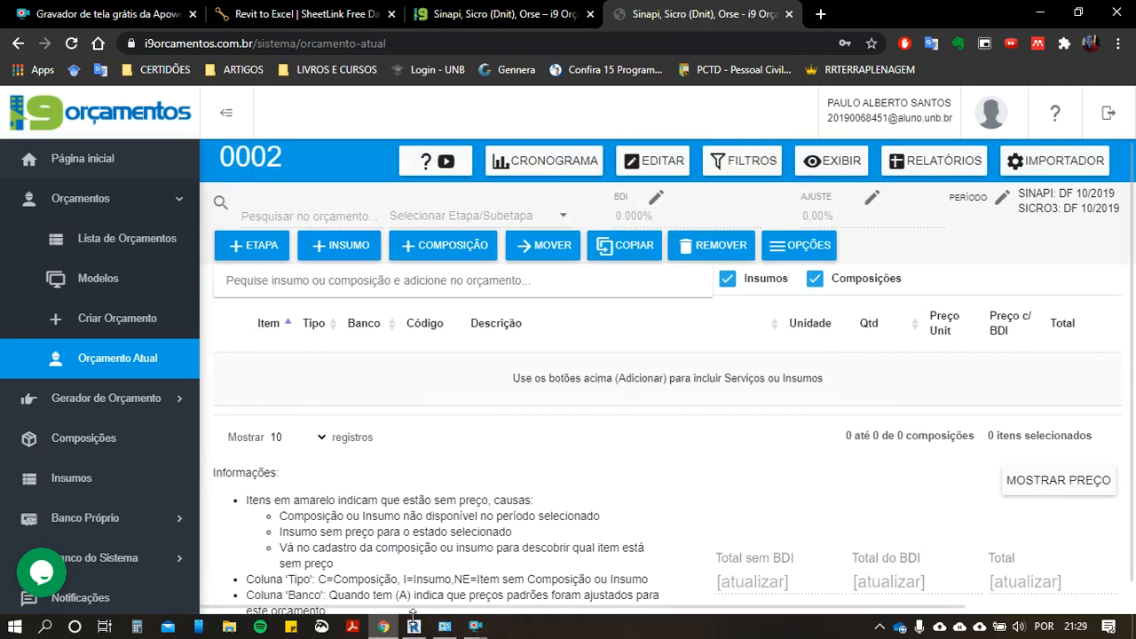
Step: Add a stage named INFRAESTRUTURA as item 1 of the budget
{"action": "left_click", "coordinate": [255, 246]}
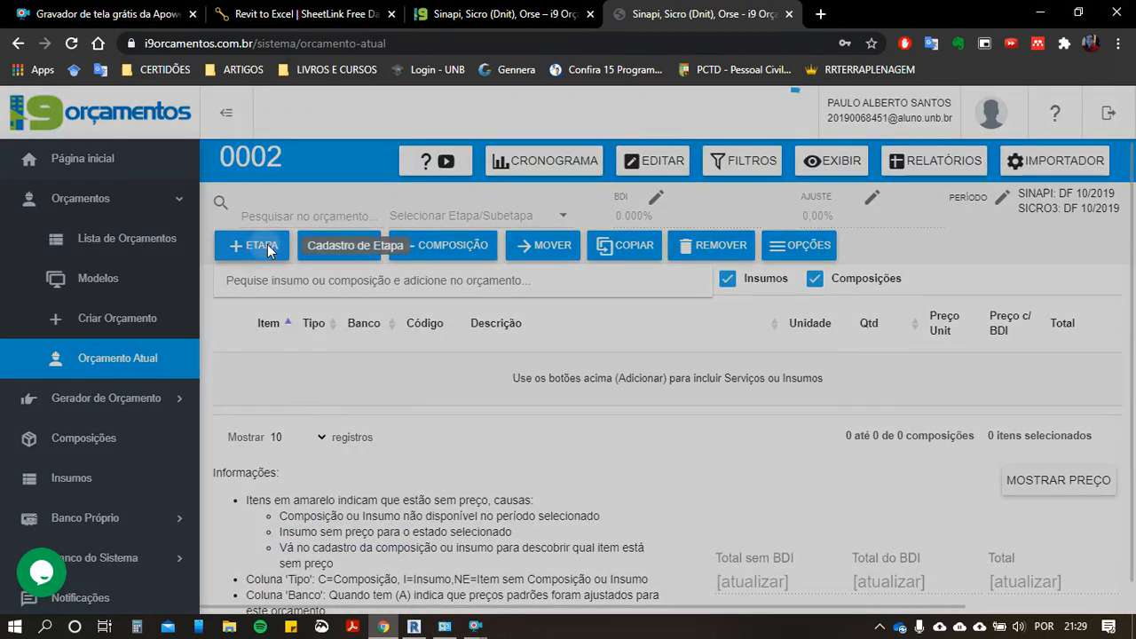
{"action": "key", "text": "Tab"}
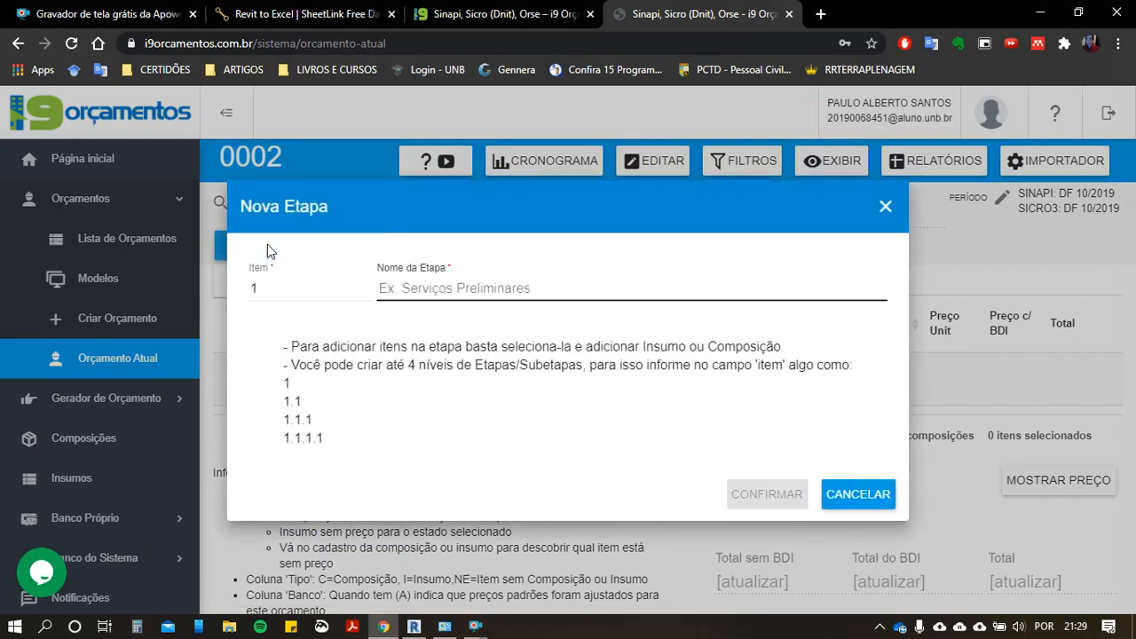
{"action": "type", "text": "INFRA"}
{"action": "left_click", "coordinate": [426, 326]}
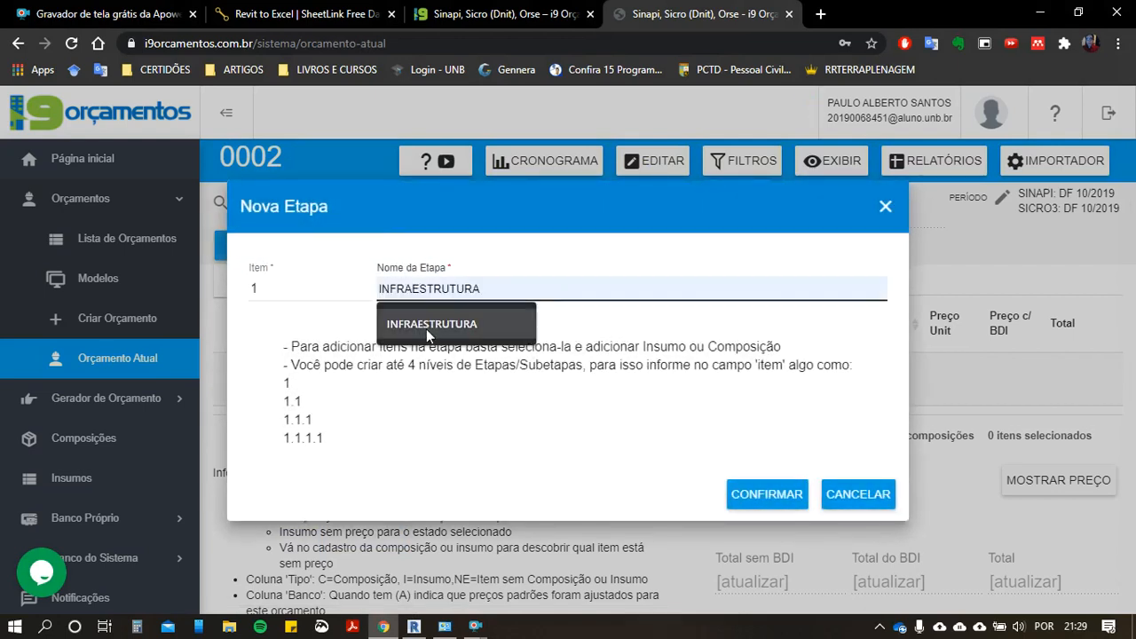
{"action": "left_click", "coordinate": [767, 504]}
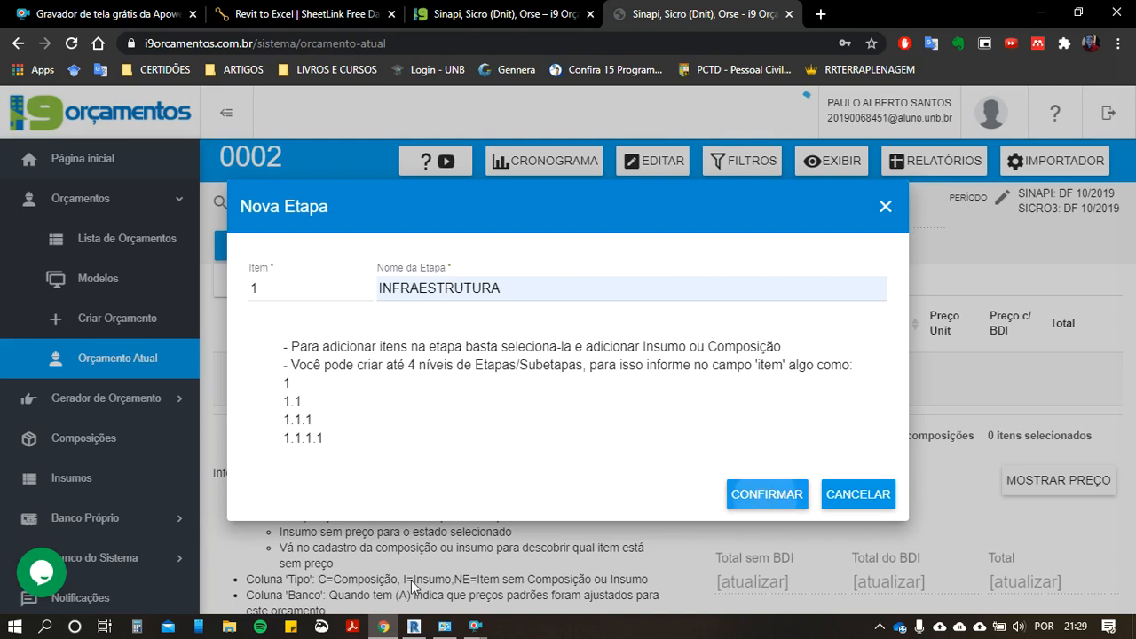
Step: Switch to Revit and open the elevation view ELEVAÇÃO - PILAR 3 E 4
{"action": "left_click", "coordinate": [424, 630]}
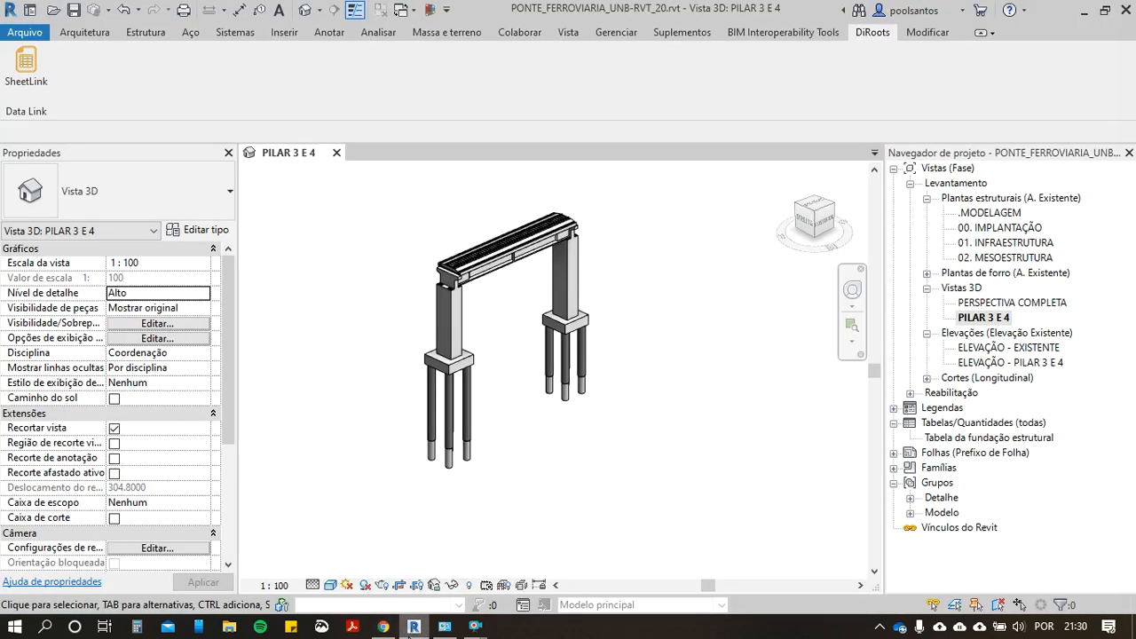
{"action": "scroll", "coordinate": [563, 420], "scroll_direction": "down", "scroll_amount": 1}
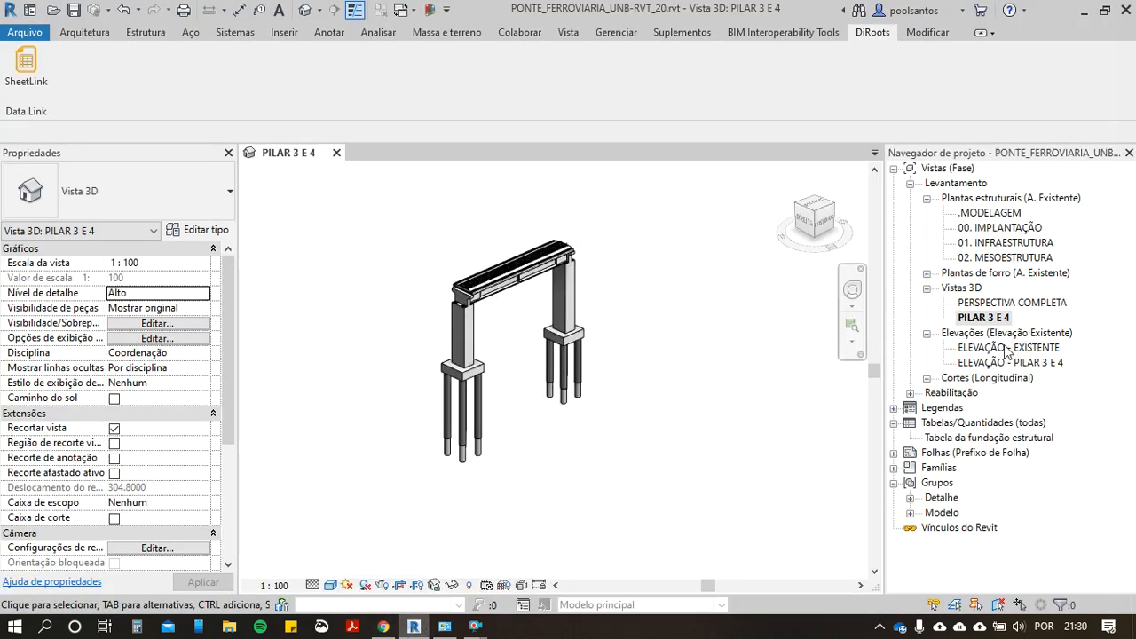
{"action": "left_click", "coordinate": [1014, 363]}
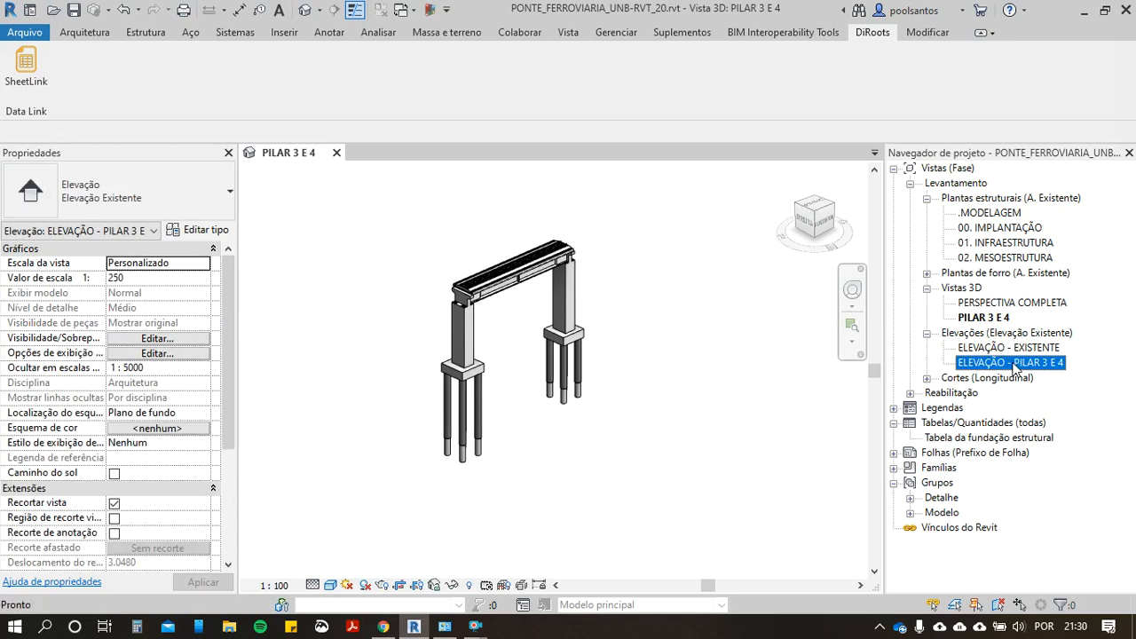
{"action": "double_click", "coordinate": [1015, 363]}
Step: Examine the piles, foundation blocks, piers and level lines of P3 and P4 in the elevation
{"action": "scroll", "coordinate": [830, 426], "scroll_direction": "up", "scroll_amount": 5}
{"action": "mouse_move", "coordinate": [767, 416]}
{"action": "middle_mouse_down"}
{"action": "mouse_move", "coordinate": [757, 424]}
{"action": "mouse_move", "coordinate": [672, 385]}
{"action": "mouse_move", "coordinate": [610, 343]}
{"action": "mouse_move", "coordinate": [665, 361]}
{"action": "middle_mouse_up"}
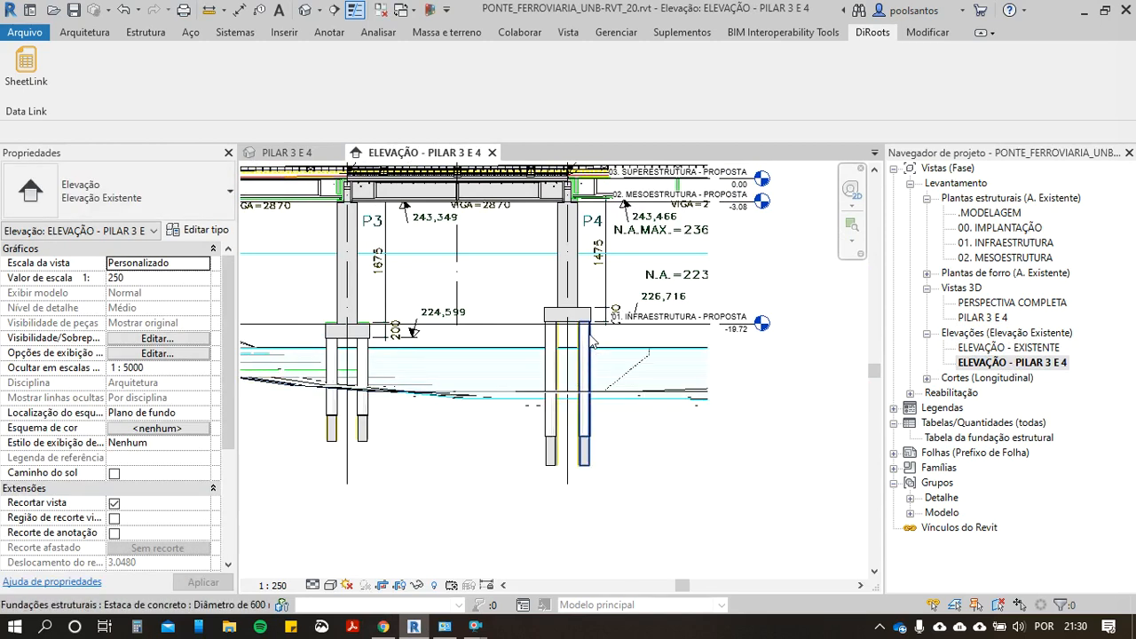
{"action": "scroll", "coordinate": [592, 341], "scroll_direction": "up", "scroll_amount": 1}
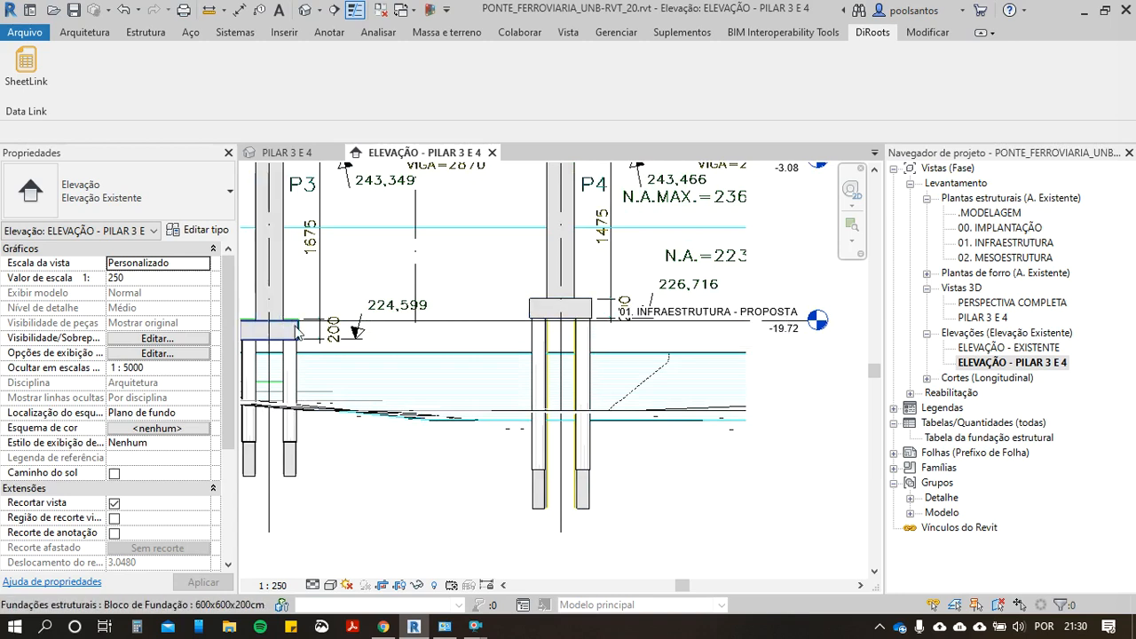
{"action": "scroll", "coordinate": [472, 413], "scroll_direction": "down", "scroll_amount": 1}
{"action": "middle_click_drag", "start_coordinate": [489, 422], "coordinate": [537, 451]}
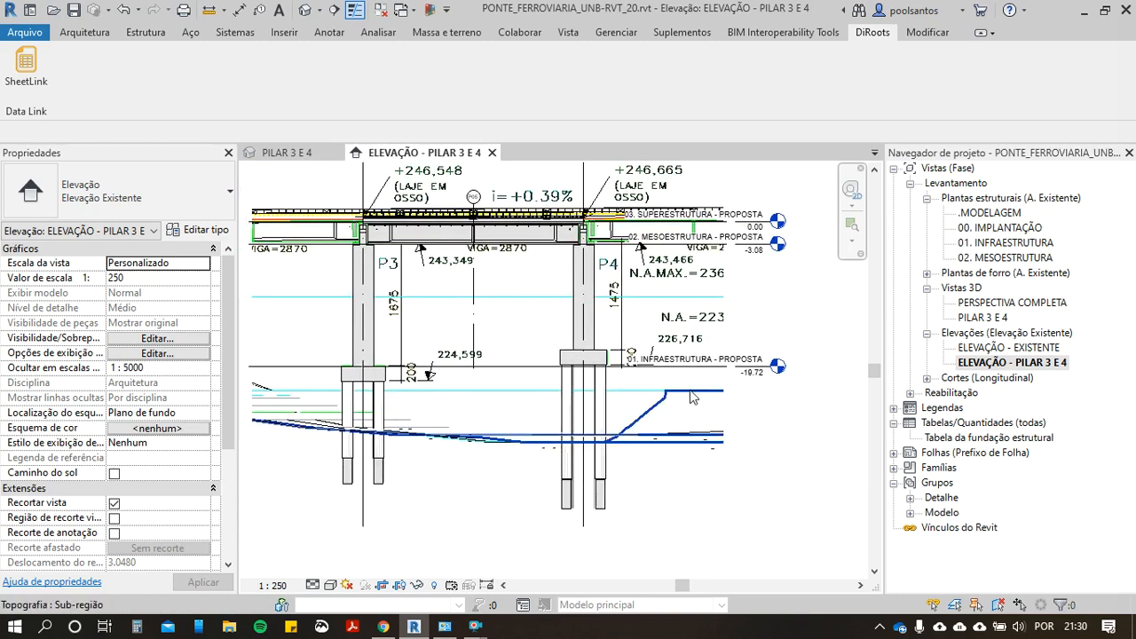
{"action": "scroll", "coordinate": [688, 398], "scroll_direction": "up", "scroll_amount": 1}
{"action": "middle_click_drag", "start_coordinate": [750, 381], "coordinate": [789, 420]}
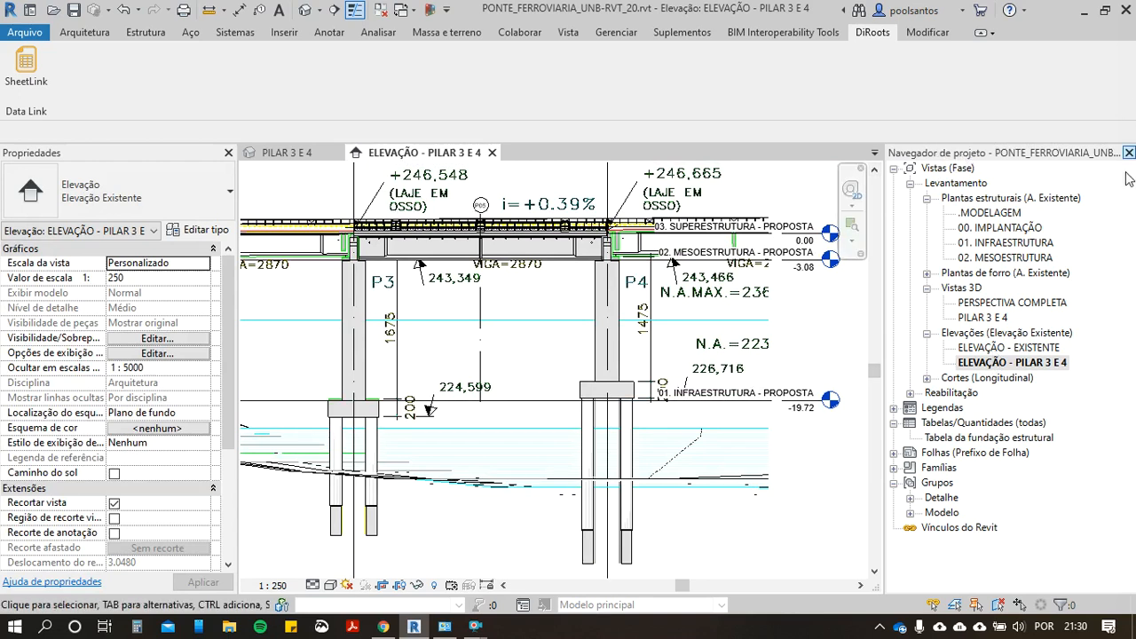
Step: Undock the Project Browser and dock it beneath the Properties palette
{"action": "double_click", "coordinate": [1037, 158]}
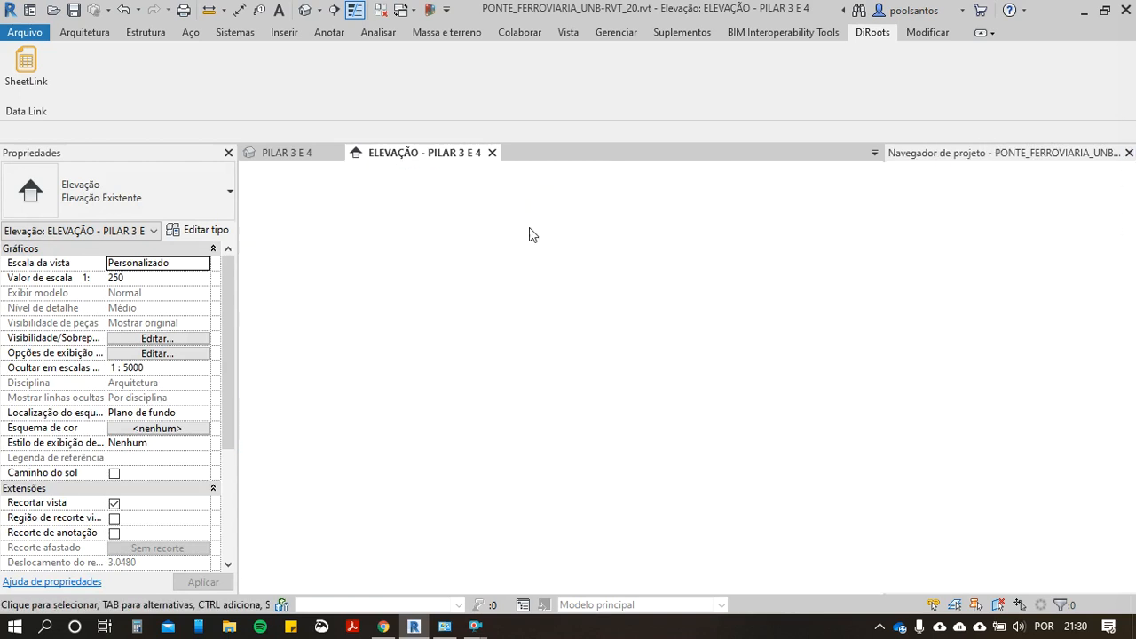
{"action": "left_click_drag", "start_coordinate": [113, 470], "coordinate": [174, 584]}
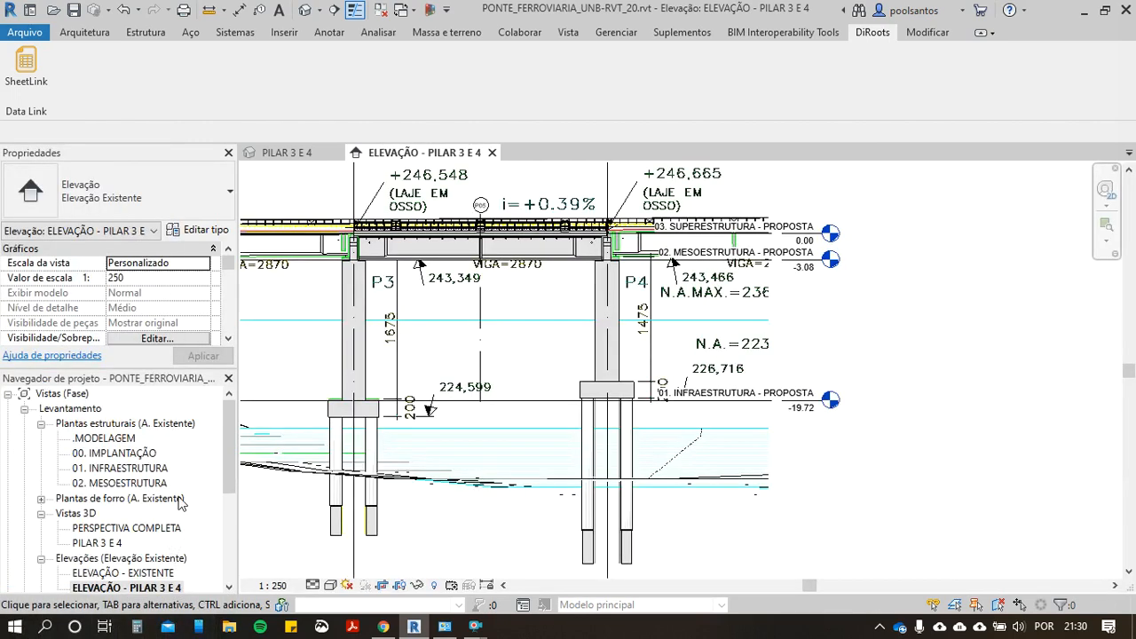
Step: Hide the Project Browser through the user interface visibility options and show it again
{"action": "left_click", "coordinate": [97, 38]}
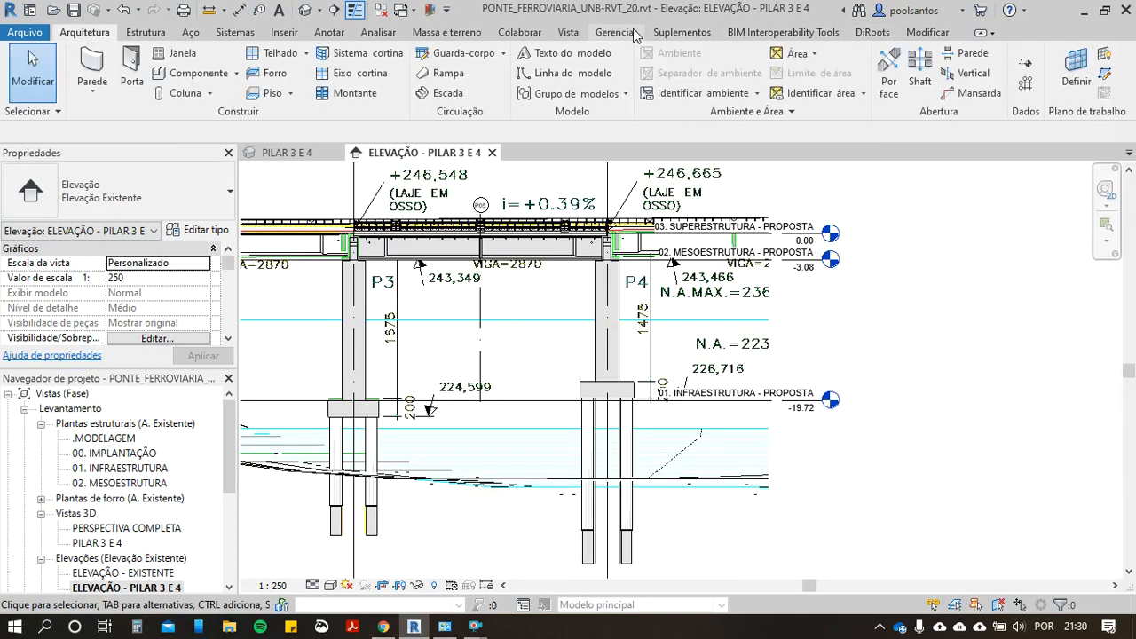
{"action": "left_click", "coordinate": [593, 33]}
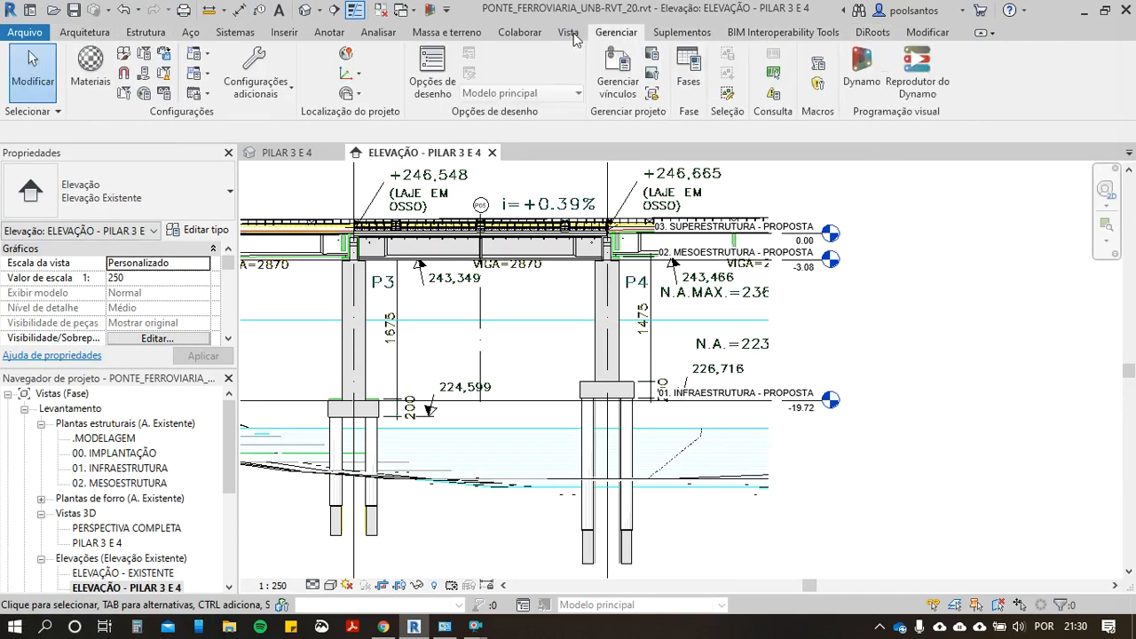
{"action": "left_click", "coordinate": [567, 34]}
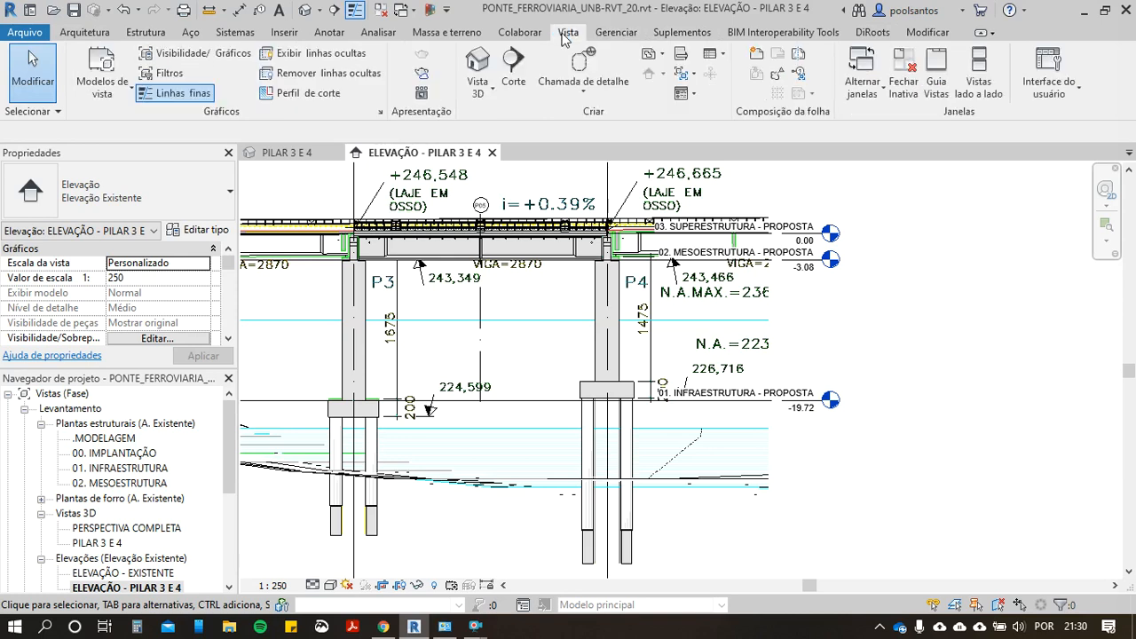
{"action": "left_click", "coordinate": [1062, 107]}
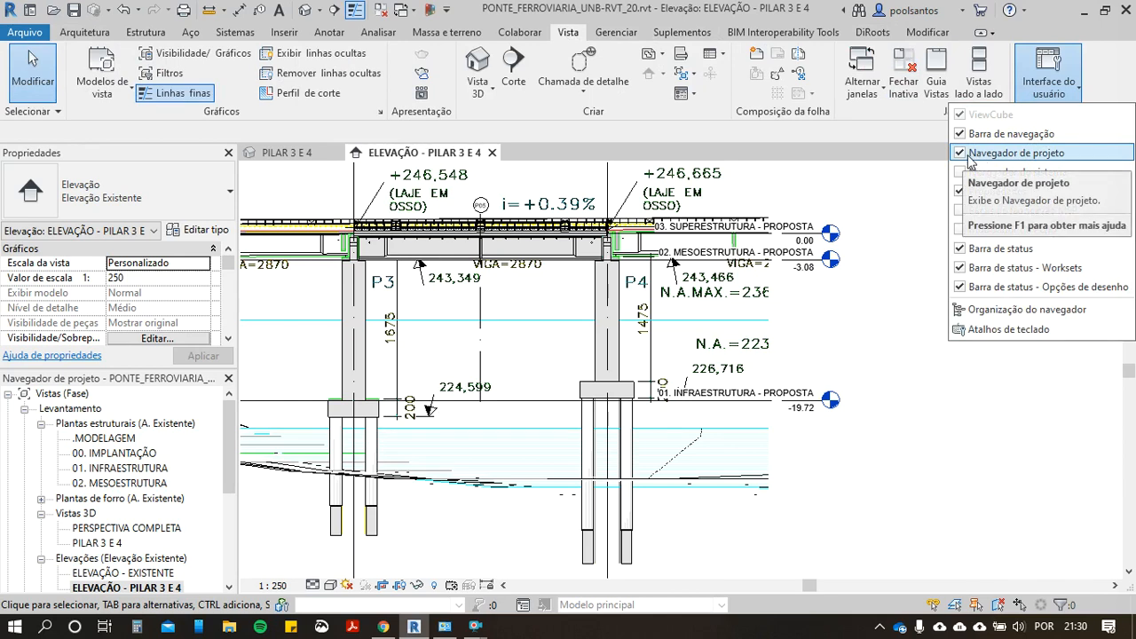
{"action": "left_click", "coordinate": [962, 156]}
{"action": "left_click", "coordinate": [1052, 85]}
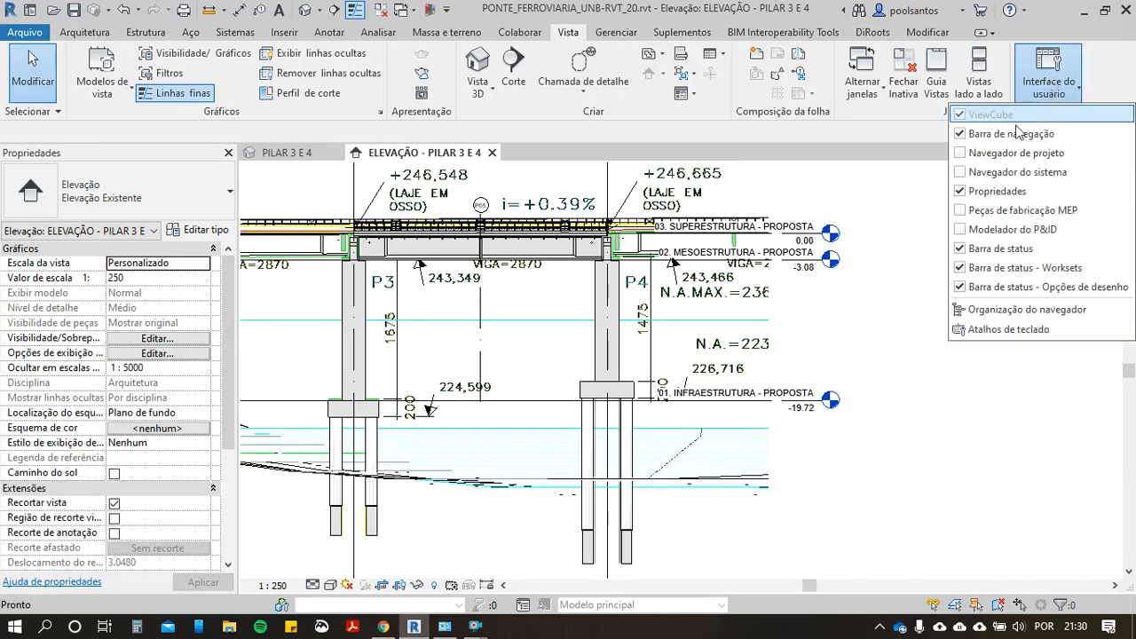
{"action": "left_click", "coordinate": [961, 153]}
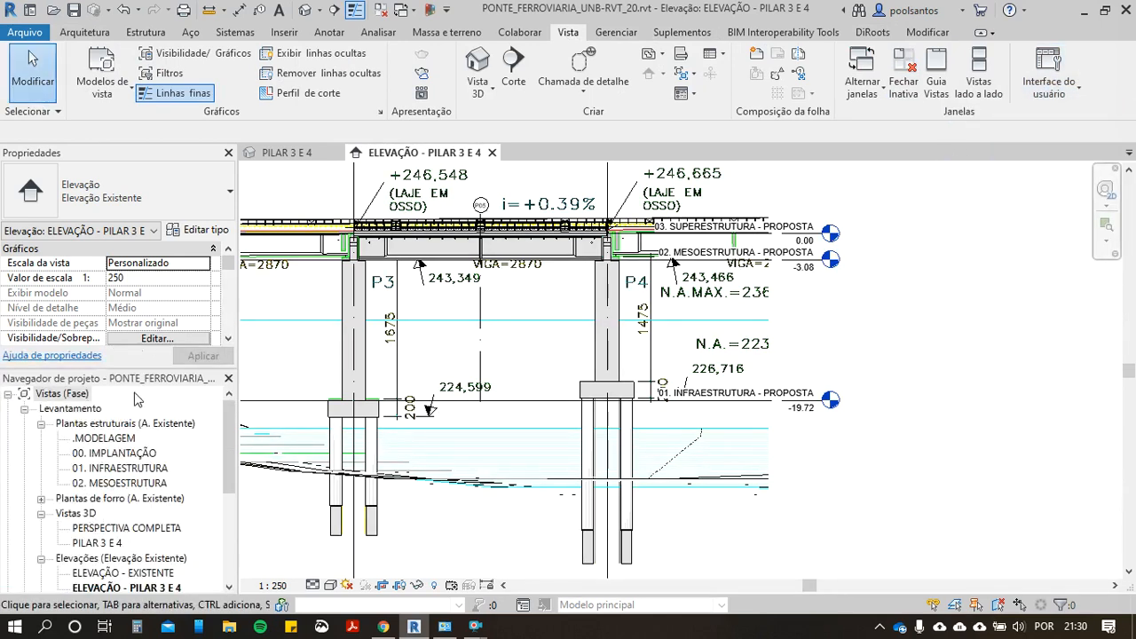
Step: Dock the Project Browser on the opposite side of the drawing area from the Properties palette and narrow the Properties palette
{"action": "left_click_drag", "start_coordinate": [151, 380], "coordinate": [1027, 151]}
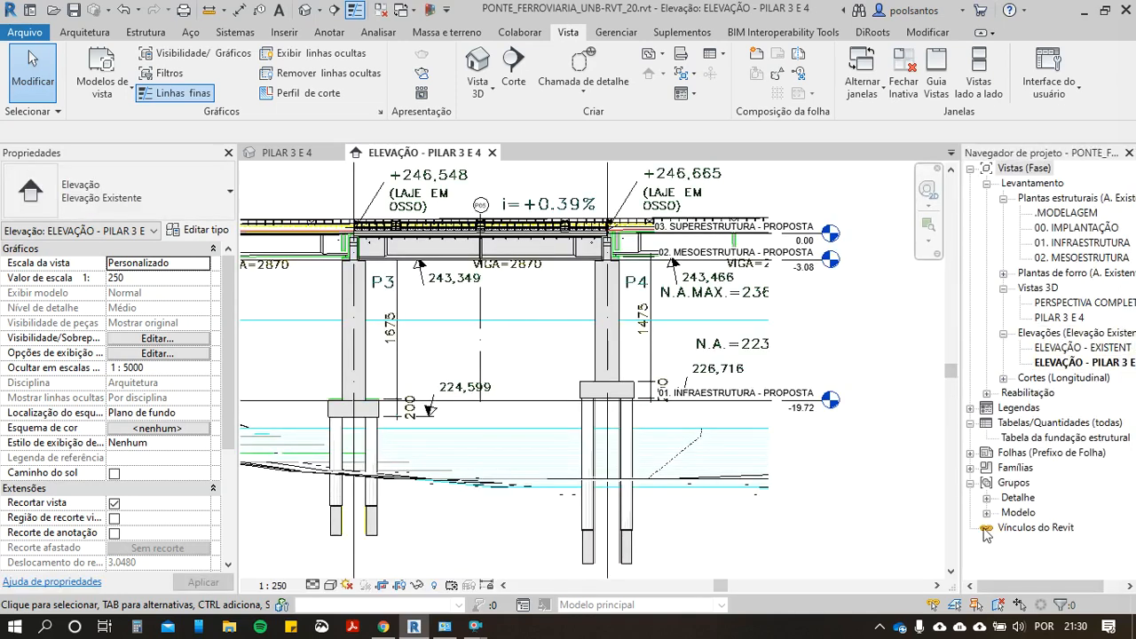
{"action": "left_click_drag", "start_coordinate": [988, 589], "coordinate": [1017, 595]}
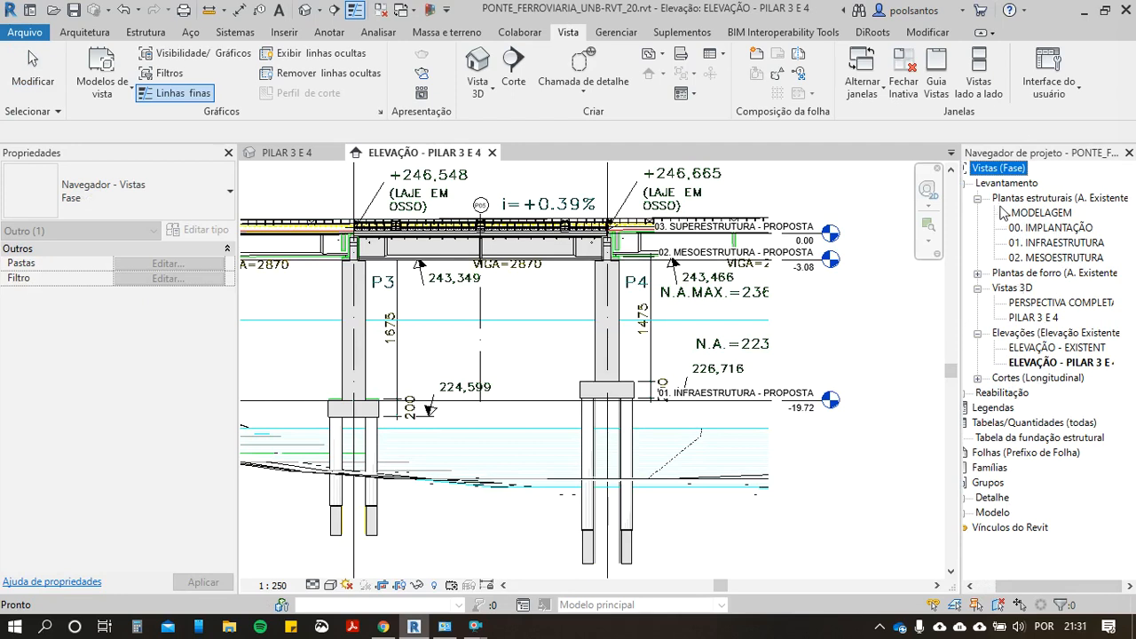
{"action": "scroll", "coordinate": [417, 266], "scroll_direction": "down", "scroll_amount": 2}
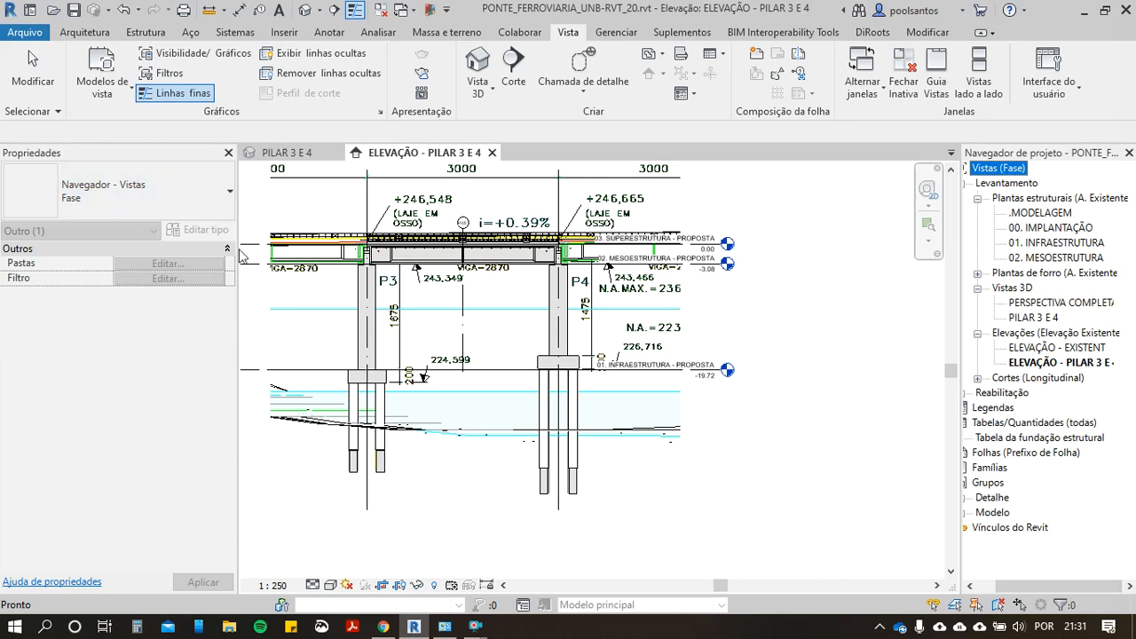
{"action": "left_click_drag", "start_coordinate": [236, 260], "coordinate": [215, 261]}
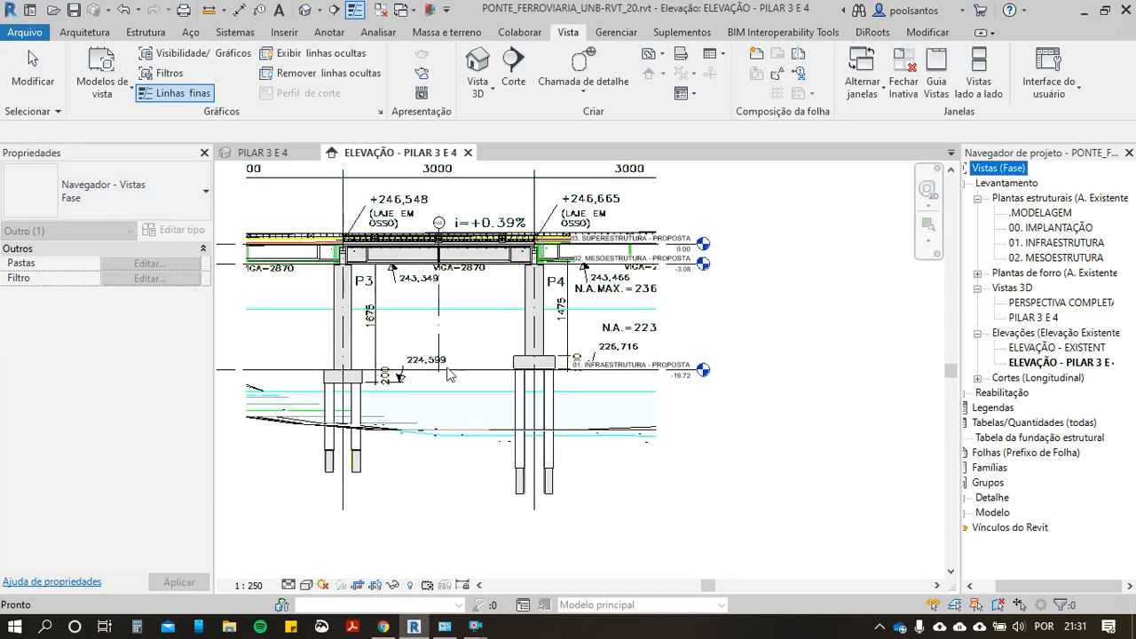
Step: Open the 3D view PILAR 3 E 4 and examine the piers, foundation blocks and piles
{"action": "scroll", "coordinate": [398, 302], "scroll_direction": "up", "scroll_amount": 1}
{"action": "left_click", "coordinate": [398, 302]}
{"action": "scroll", "coordinate": [458, 354], "scroll_direction": "down", "scroll_amount": 1}
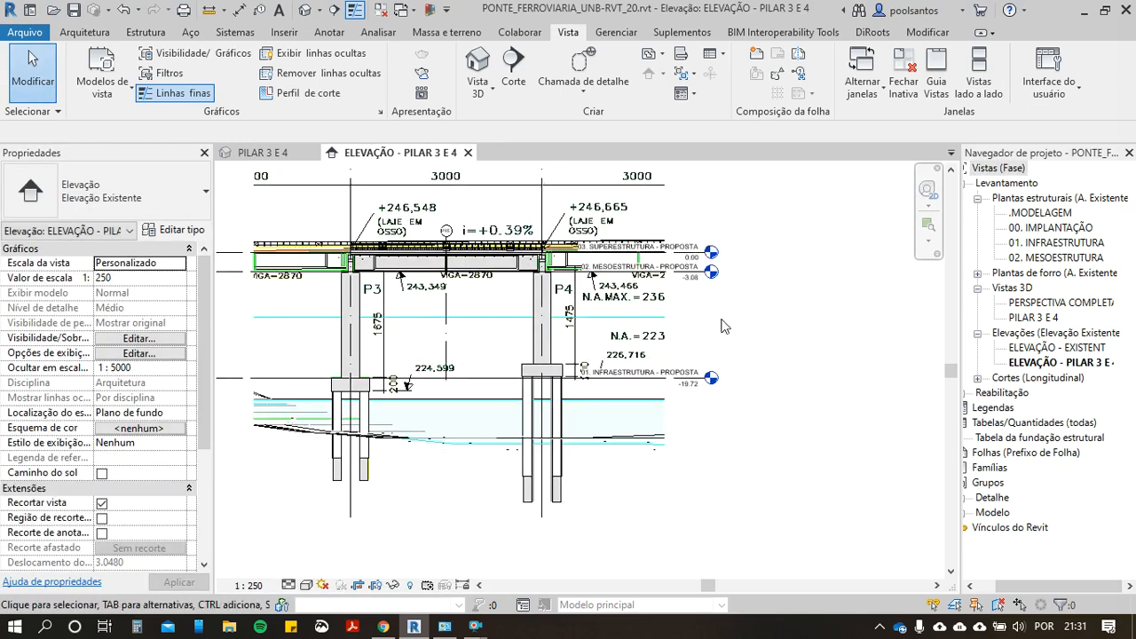
{"action": "left_click", "coordinate": [1026, 319]}
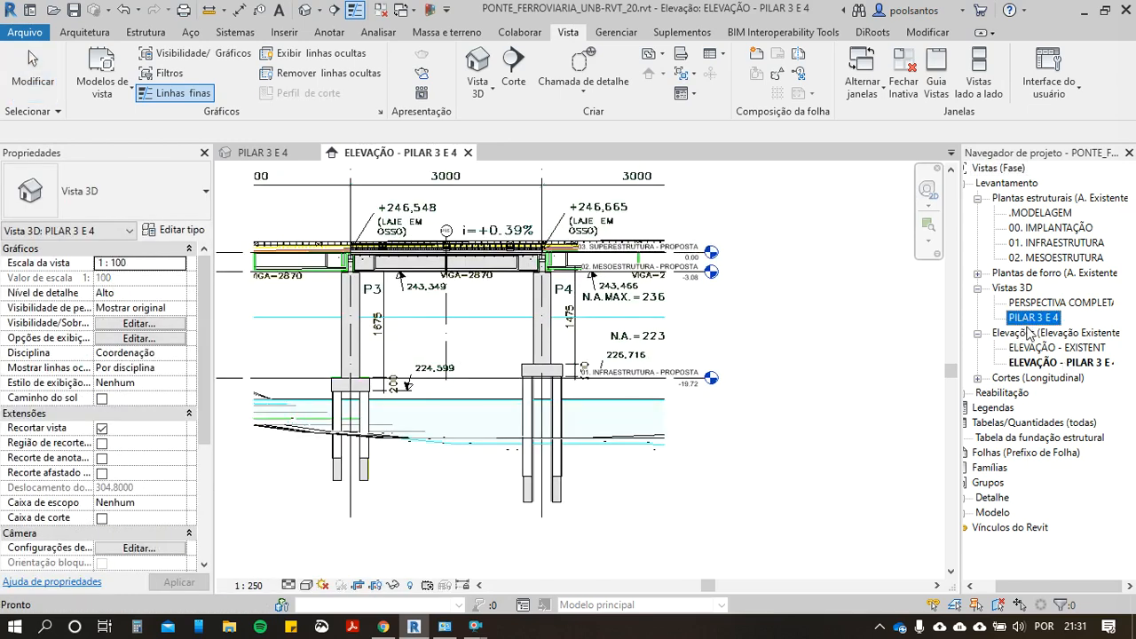
{"action": "left_click", "coordinate": [977, 289]}
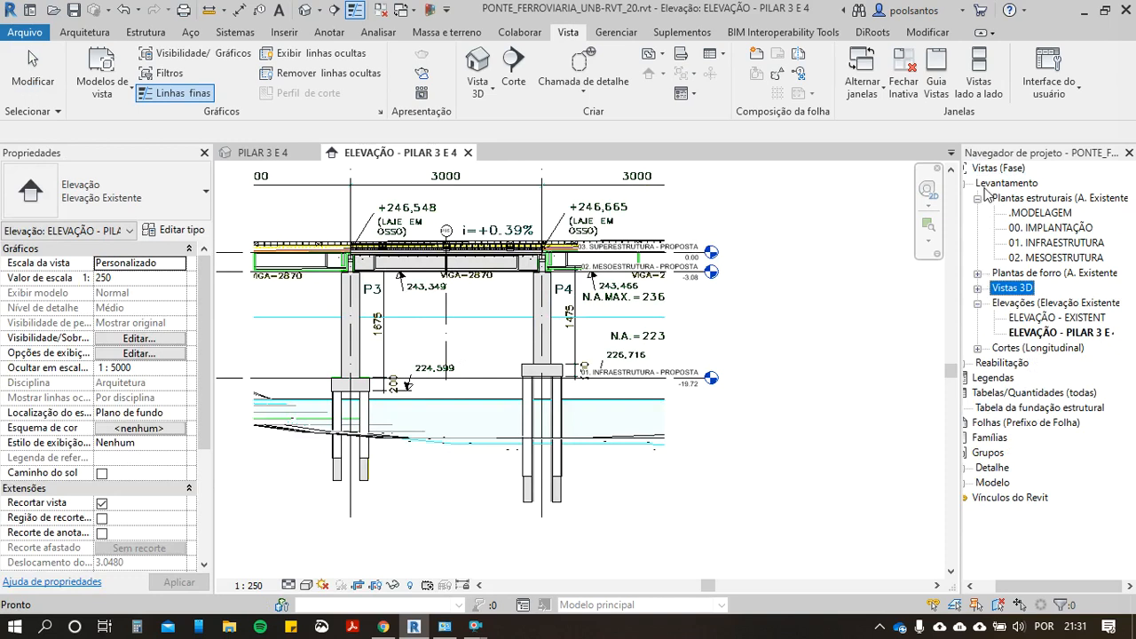
{"action": "left_click", "coordinate": [977, 288]}
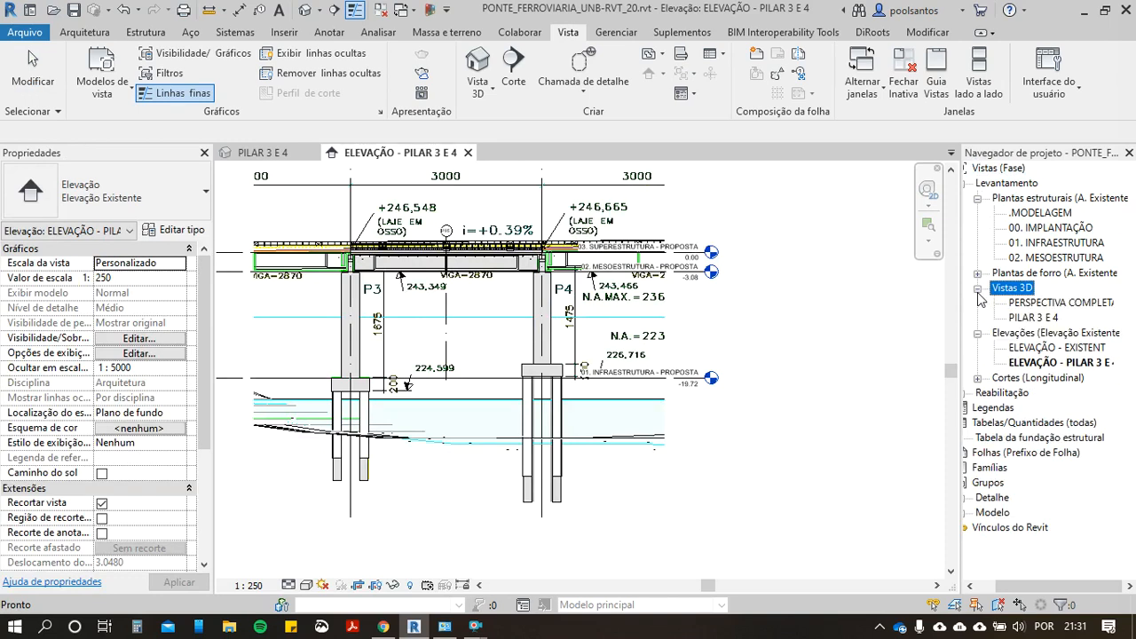
{"action": "double_click", "coordinate": [1036, 319]}
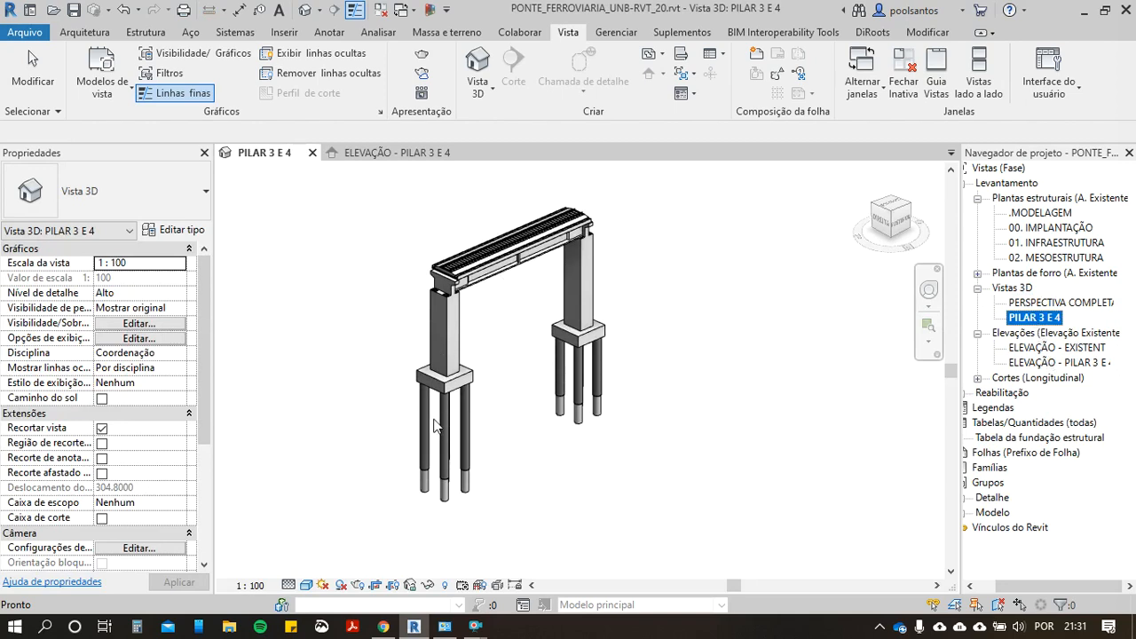
{"action": "scroll", "coordinate": [571, 371], "scroll_direction": "down", "scroll_amount": 1}
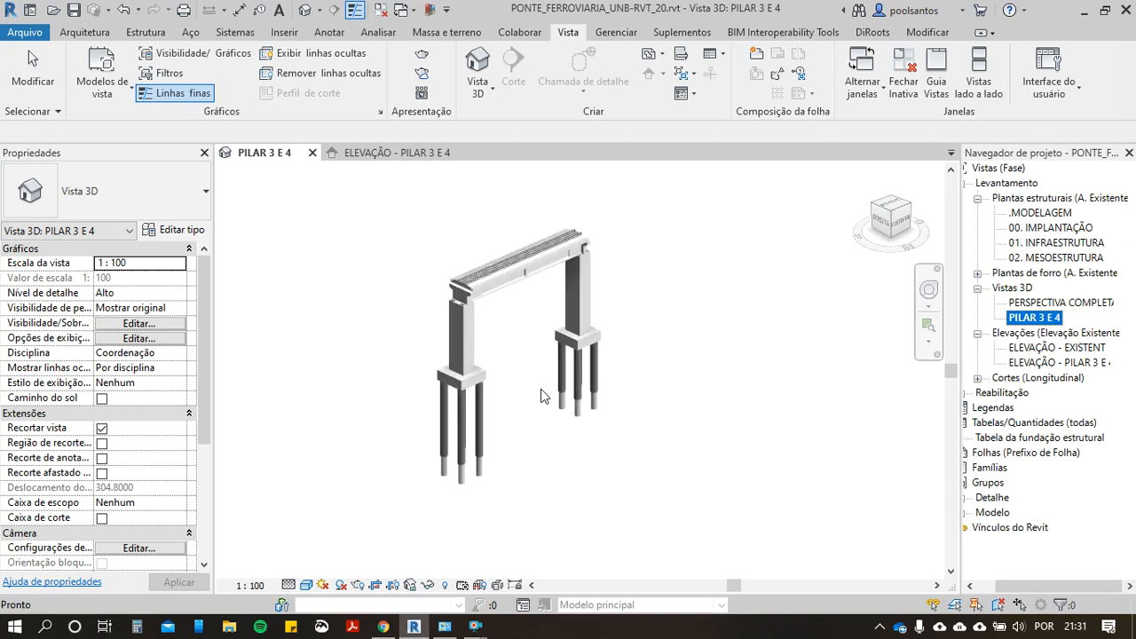
{"action": "scroll", "coordinate": [502, 398], "scroll_direction": "up", "scroll_amount": 1}
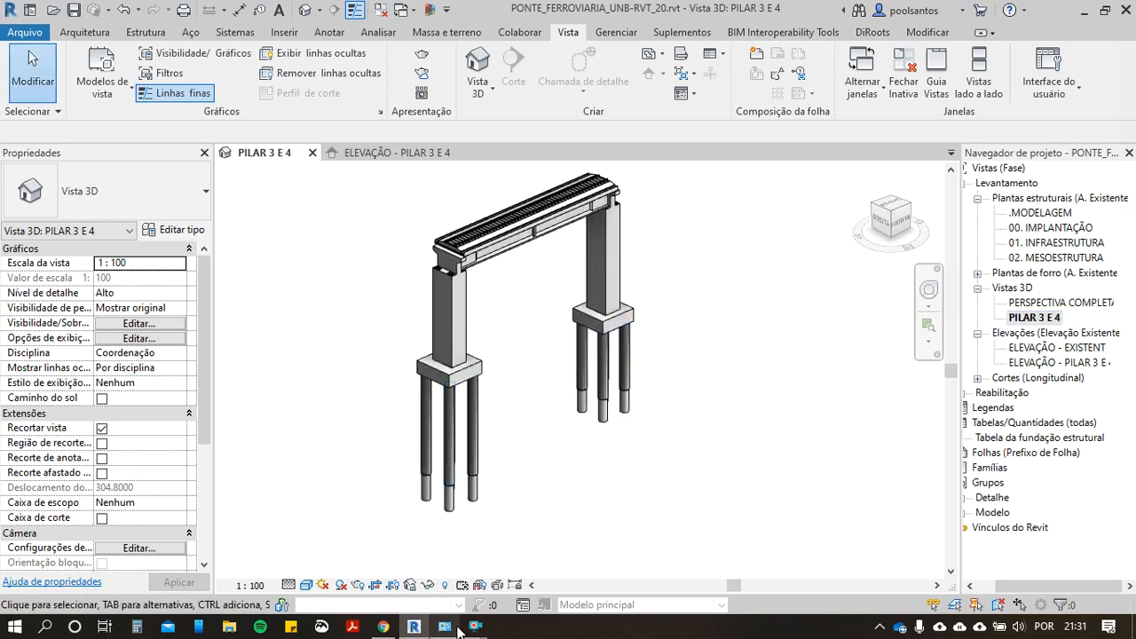
Step: Switch to the browser and look over budget 0002 with its INFRAESTRUTURA stage in i9 Orçamentos
{"action": "mouse_move", "coordinate": [477, 628]}
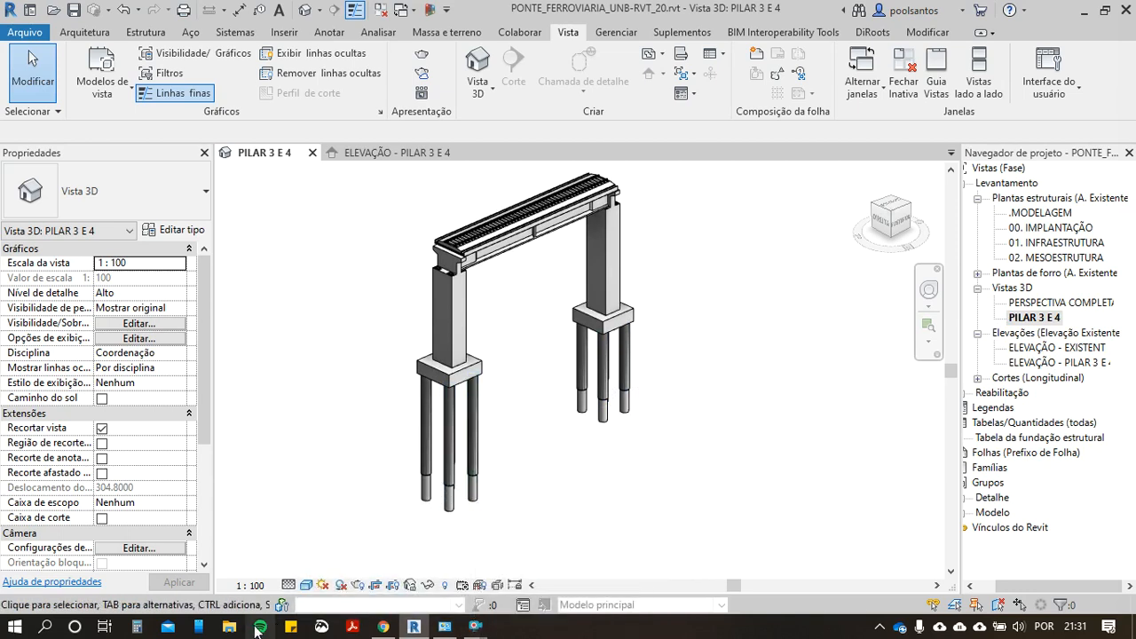
{"action": "left_click", "coordinate": [382, 627]}
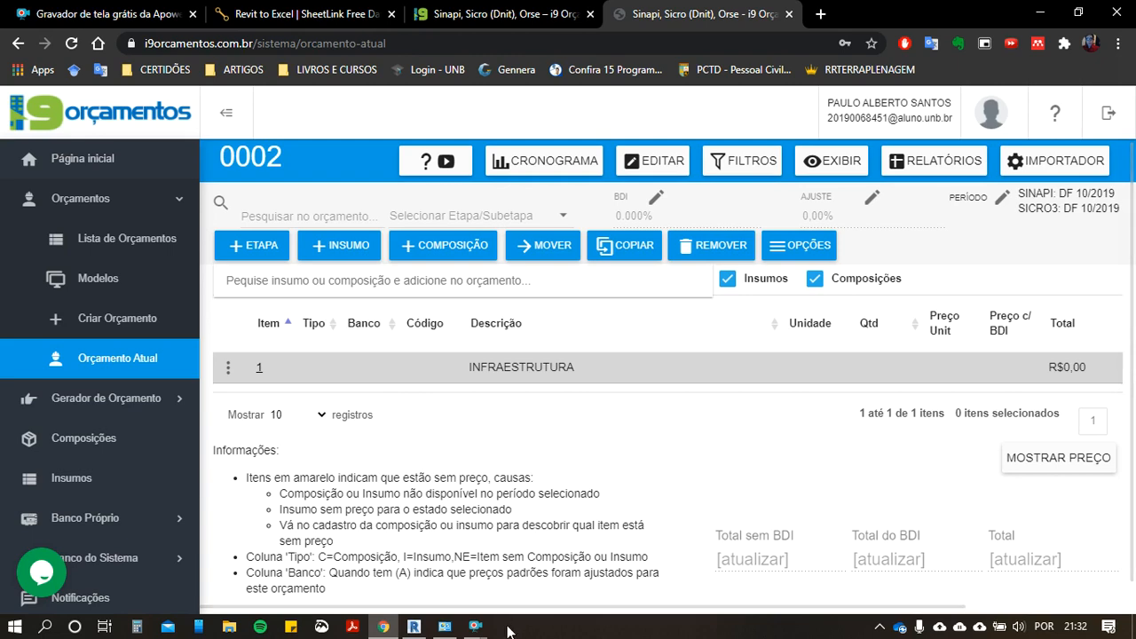
{"action": "mouse_move", "coordinate": [476, 627]}
{"action": "left_click", "coordinate": [577, 559]}
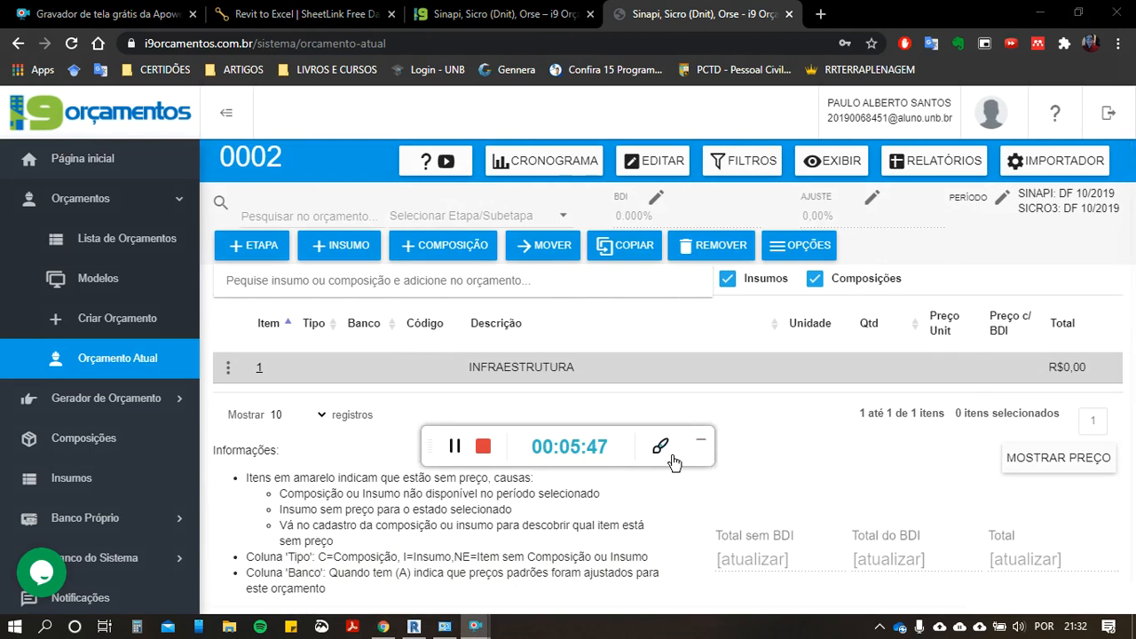
{"action": "left_click", "coordinate": [700, 441]}
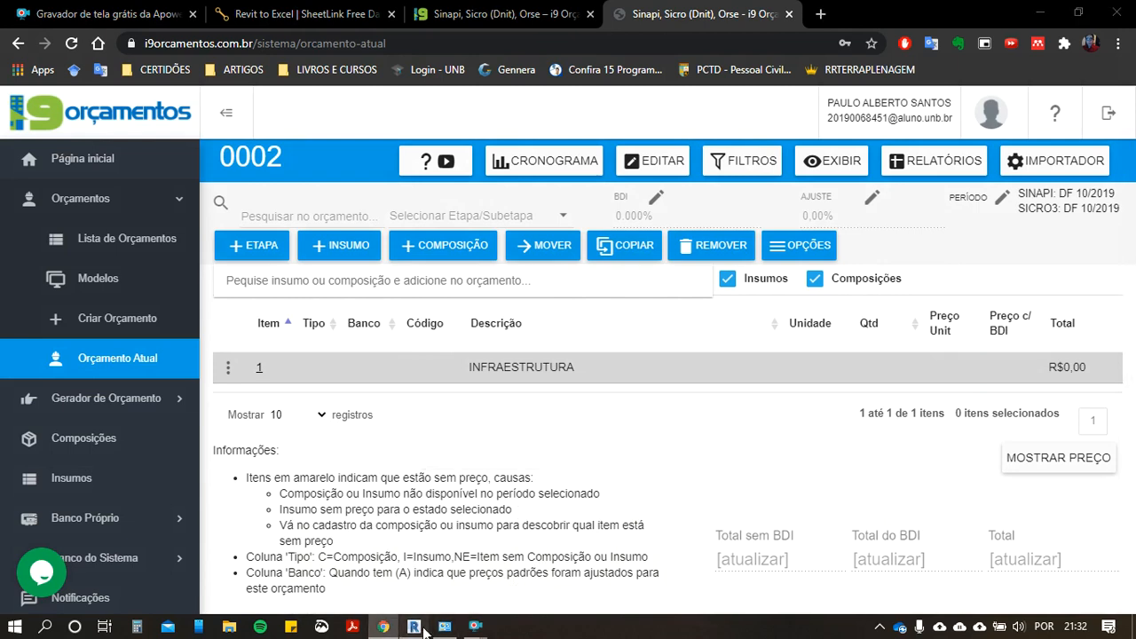
{"action": "left_click", "coordinate": [421, 628]}
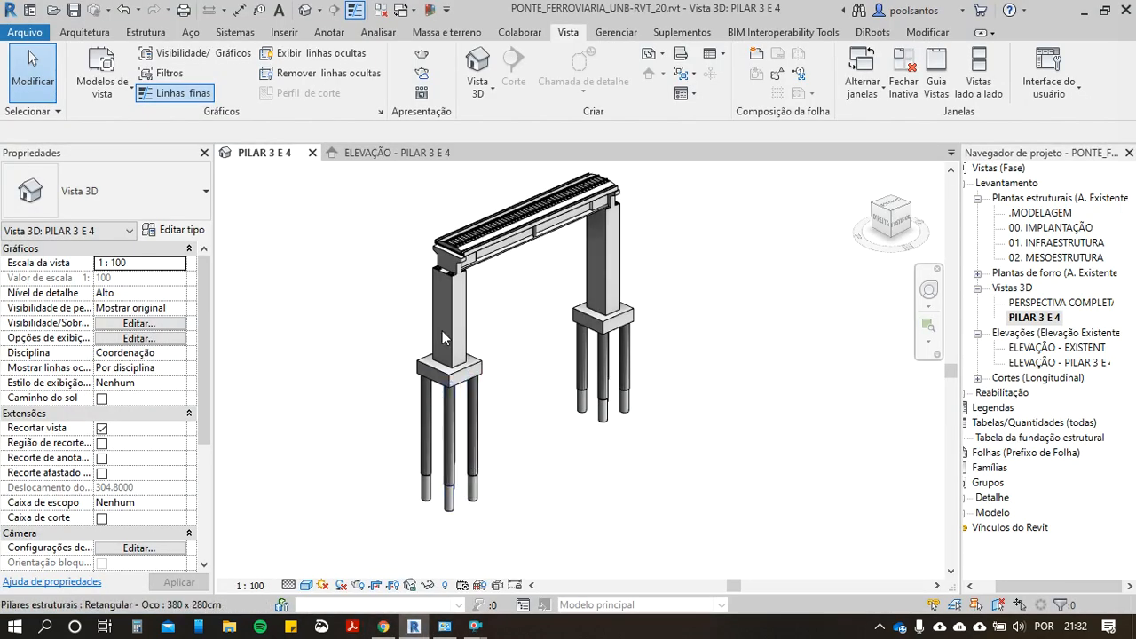
{"action": "key", "text": "alt+Tab"}
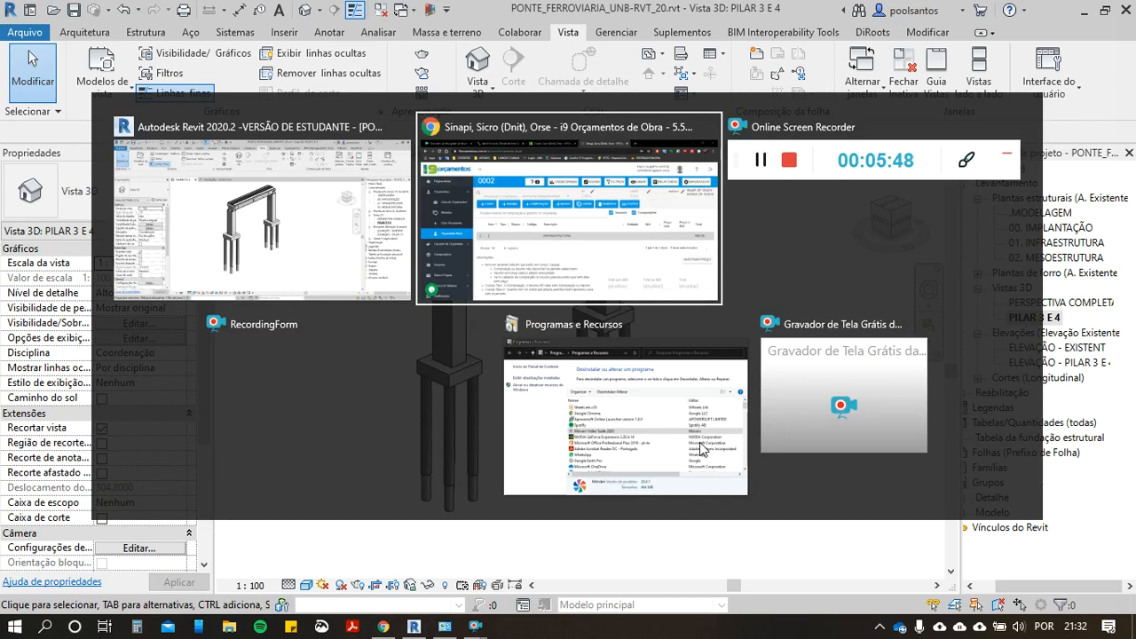
{"action": "scroll", "coordinate": [280, 384], "scroll_direction": "down", "scroll_amount": 1}
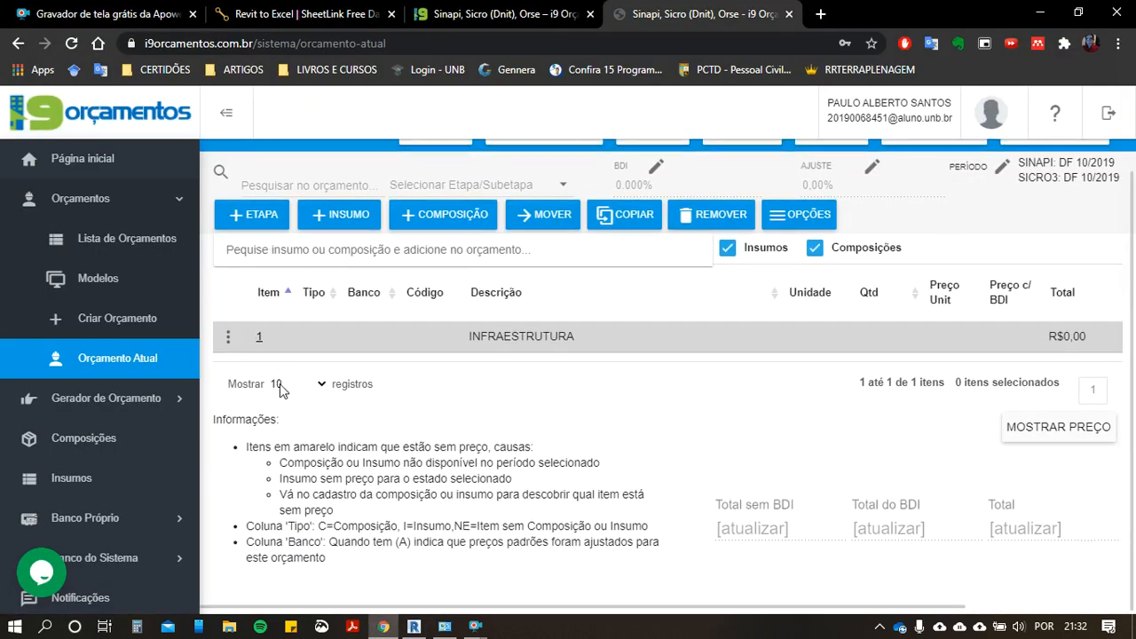
{"action": "scroll", "coordinate": [741, 461], "scroll_direction": "up", "scroll_amount": 1}
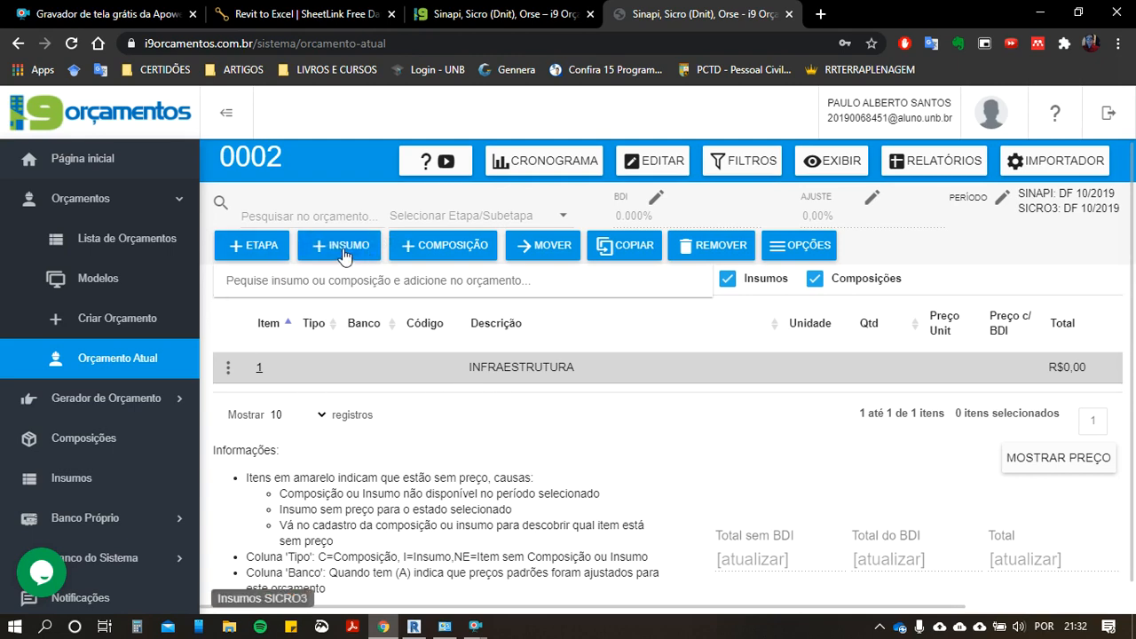
Step: Search the SINAPI compositions for code 90813 to add an item to the budget
{"action": "left_click", "coordinate": [448, 251]}
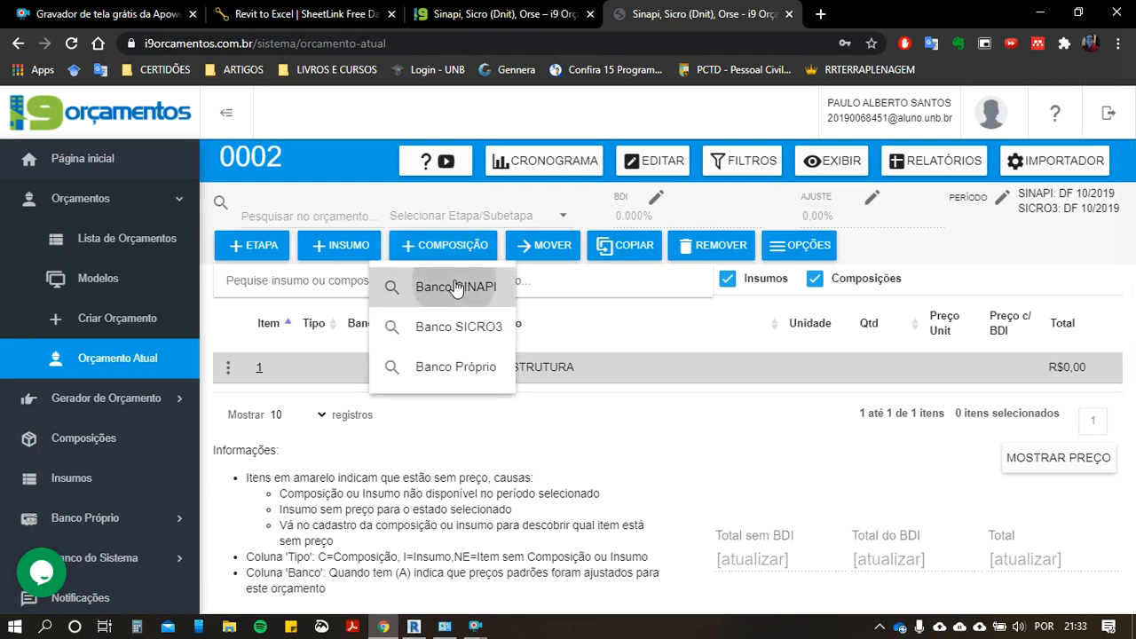
{"action": "left_click", "coordinate": [489, 288]}
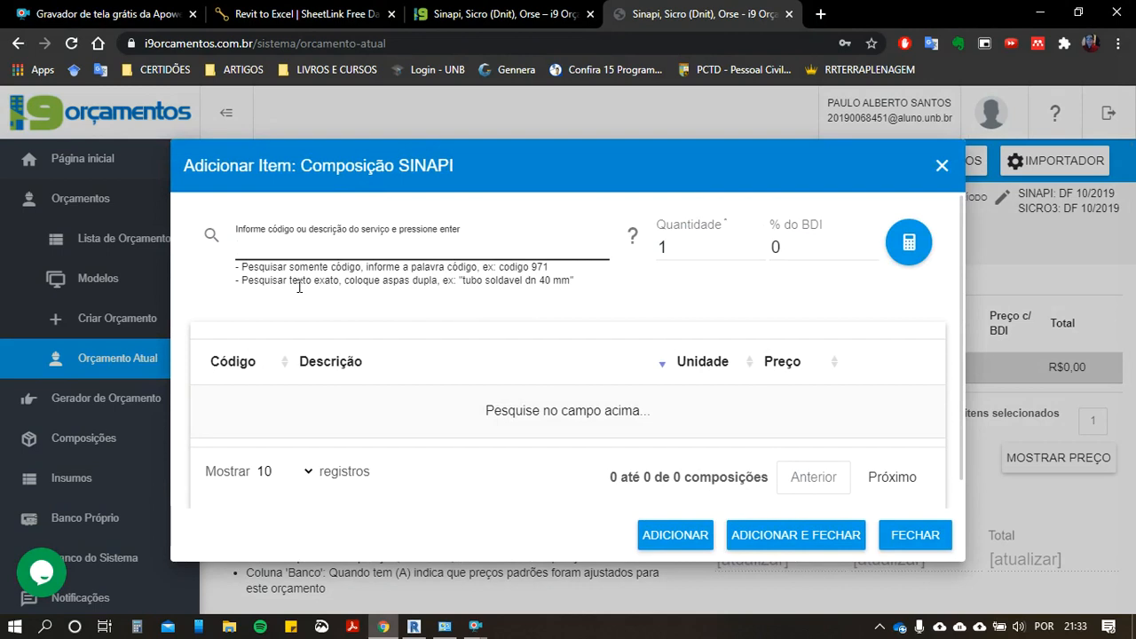
{"action": "type", "text": "90613"}
{"action": "left_click", "coordinate": [213, 236]}
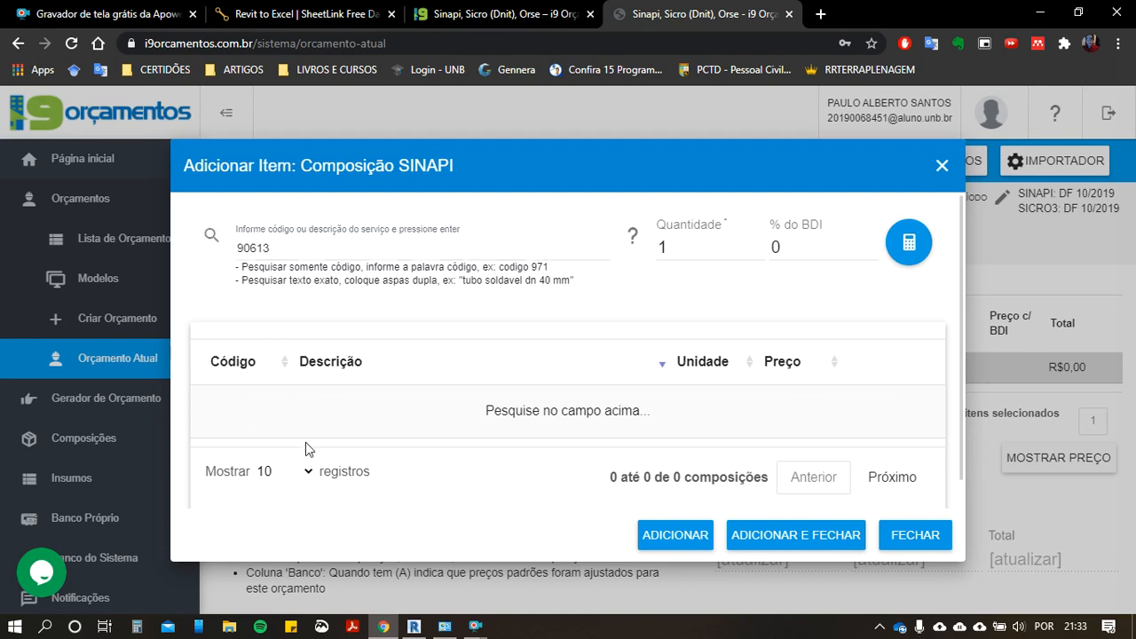
{"action": "scroll", "coordinate": [311, 449], "scroll_direction": "down", "scroll_amount": 1}
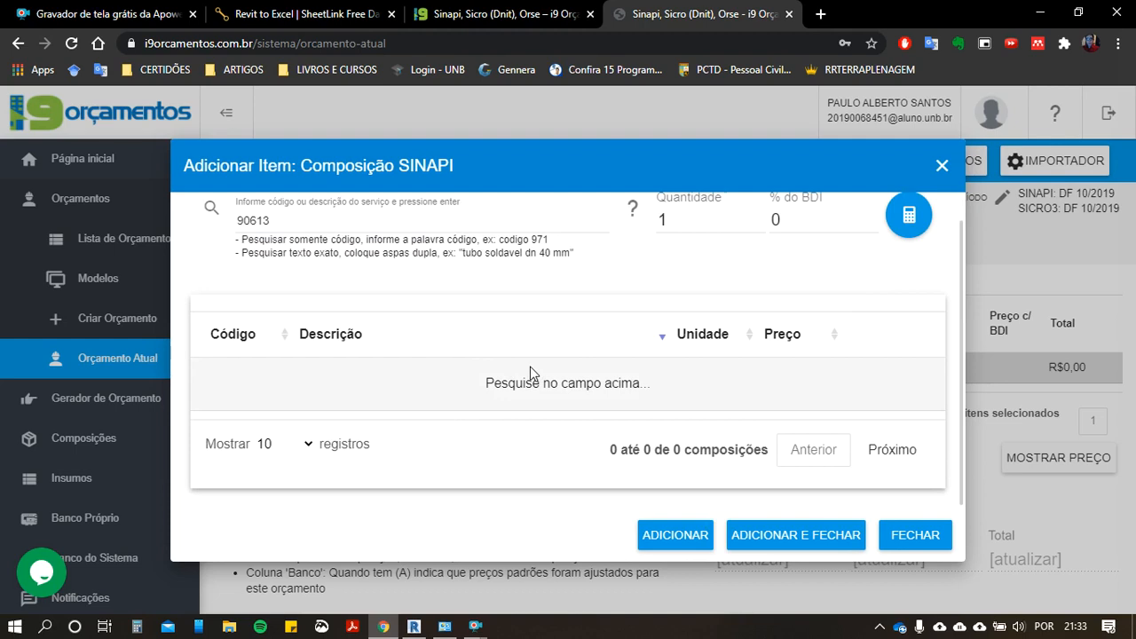
{"action": "scroll", "coordinate": [426, 373], "scroll_direction": "up", "scroll_amount": 1}
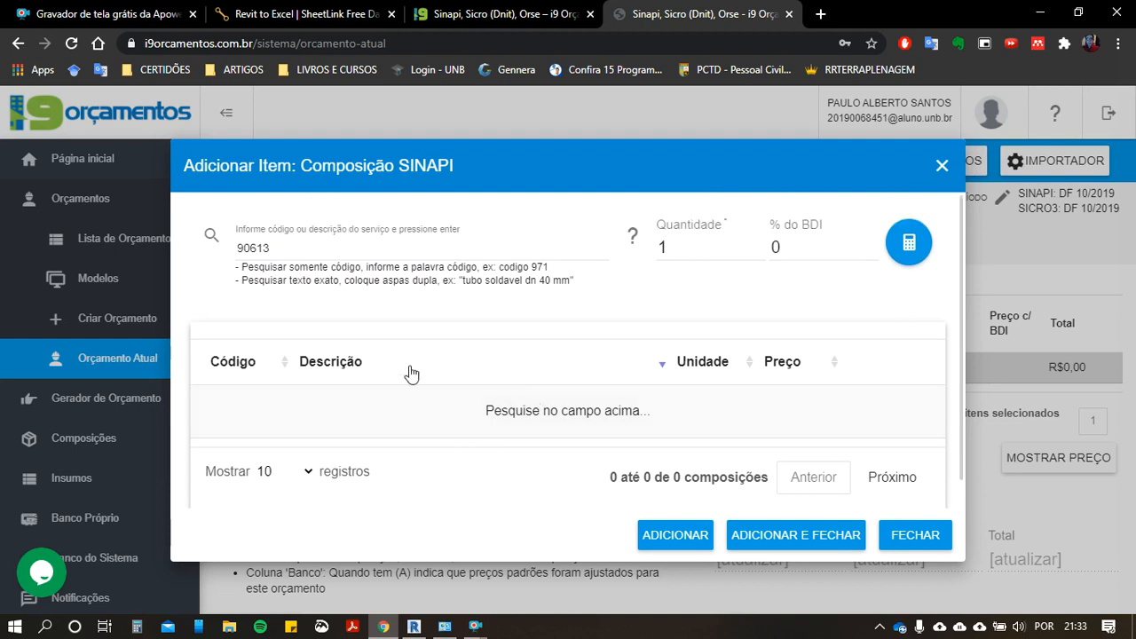
{"action": "left_click", "coordinate": [287, 246]}
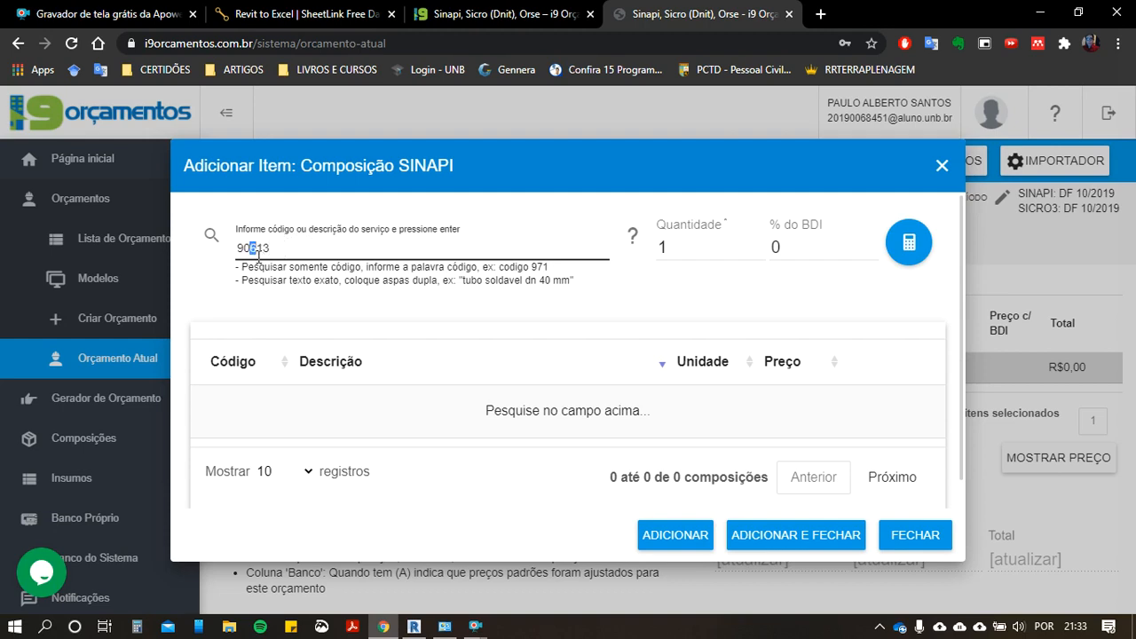
{"action": "key", "text": "Return"}
{"action": "scroll", "coordinate": [384, 420], "scroll_direction": "down", "scroll_amount": 1}
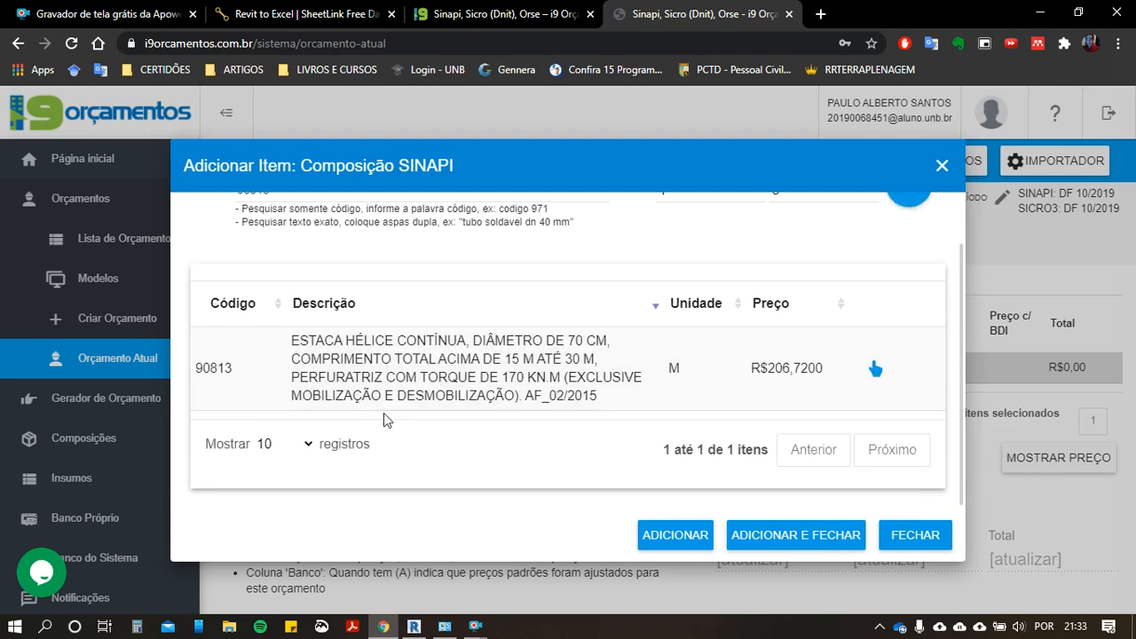
{"action": "scroll", "coordinate": [602, 415], "scroll_direction": "up", "scroll_amount": 1}
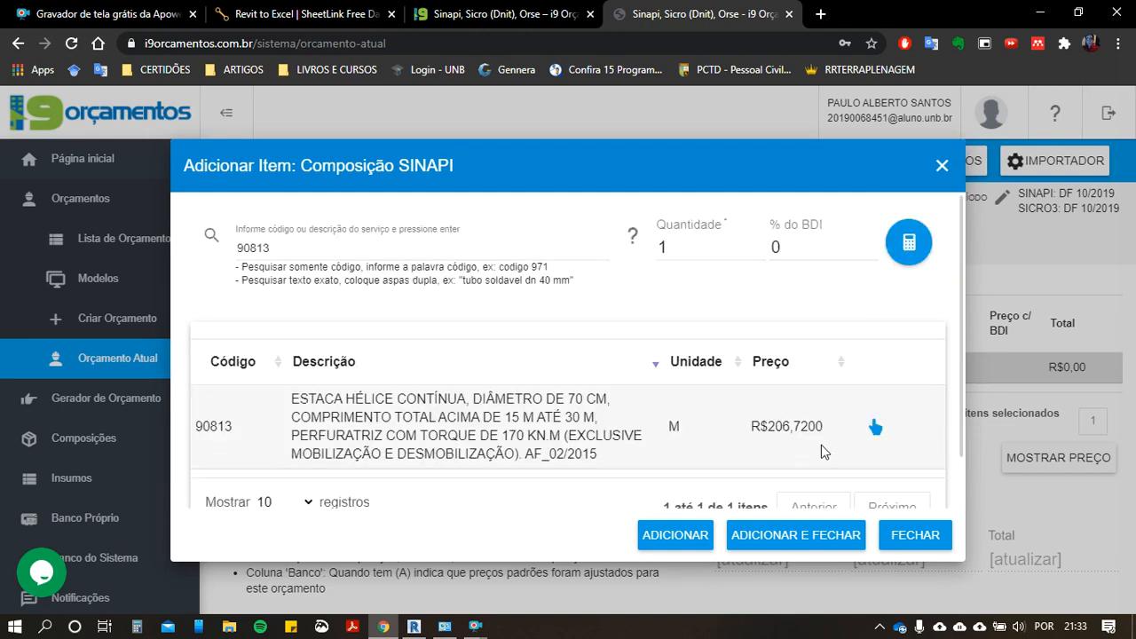
Step: Add the 70 cm continuous flight auger pile composition 90813 with quantity 1 to the INFRAESTRUTURA stage and close the dialog
{"action": "left_click", "coordinate": [874, 429]}
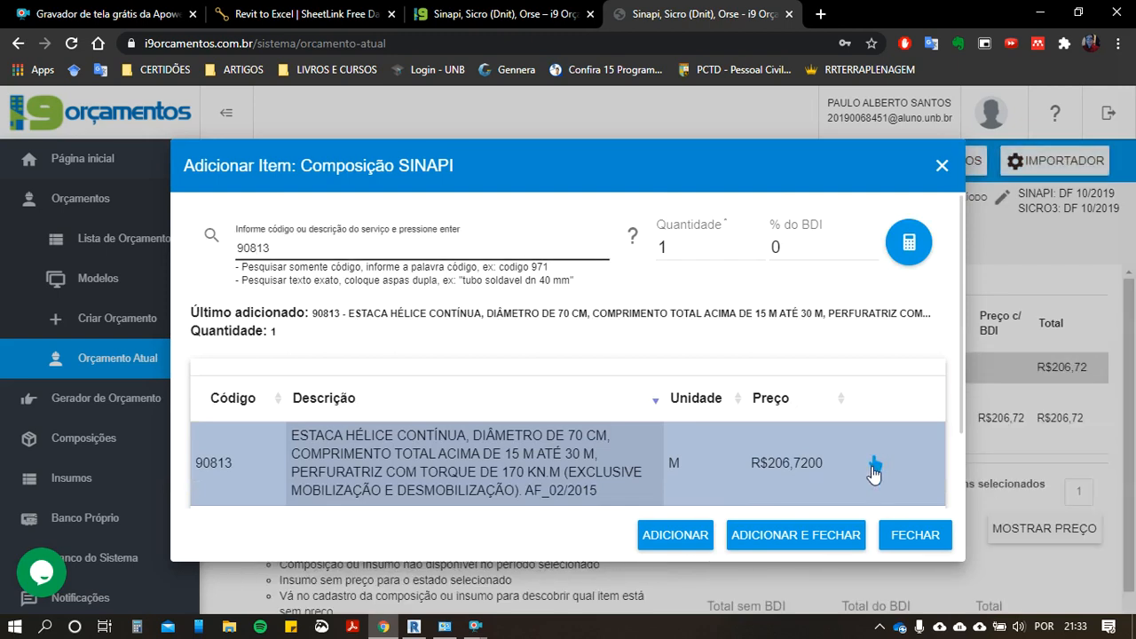
{"action": "left_click", "coordinate": [903, 540]}
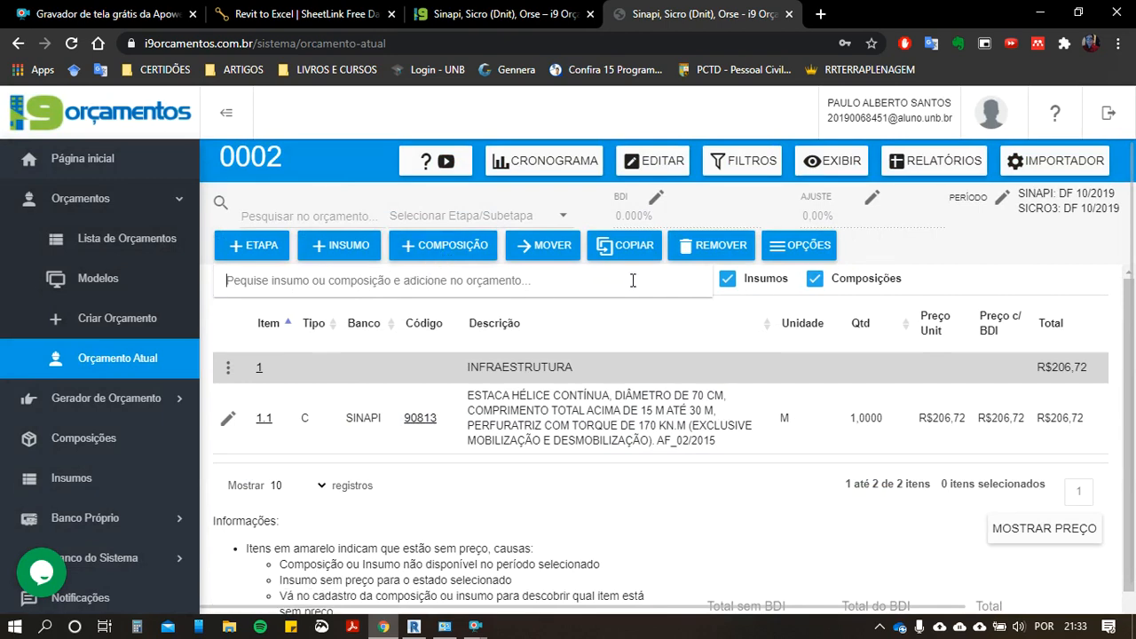
{"action": "left_click", "coordinate": [727, 280]}
{"action": "left_click", "coordinate": [726, 280]}
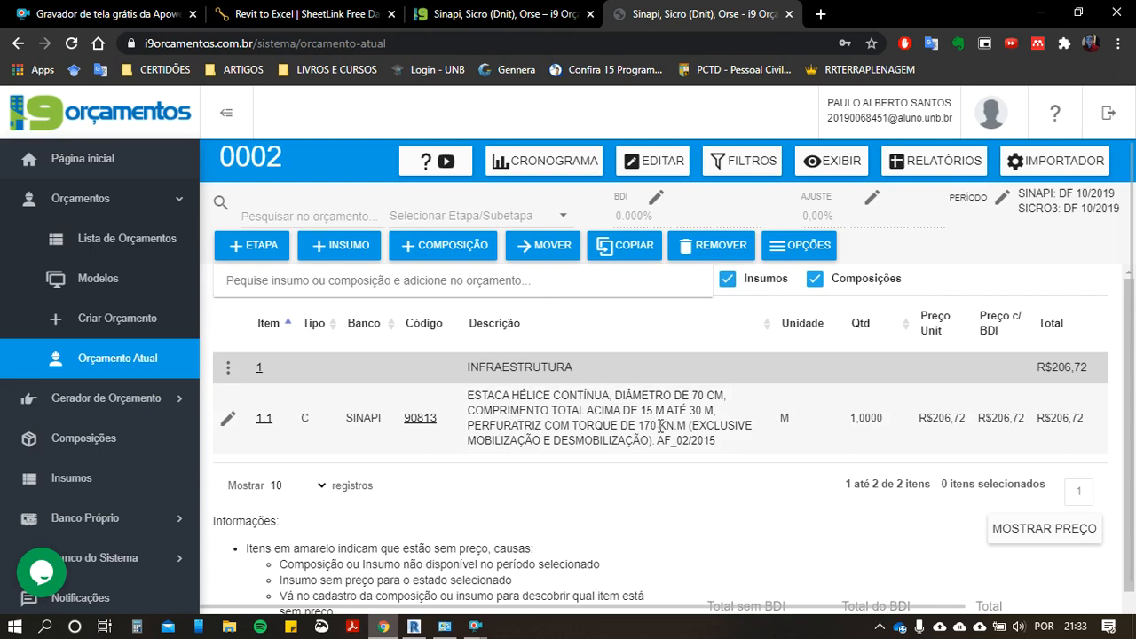
Step: Open the quantity of item 1.1, the SINAPI 90813 pile composition, for editing
{"action": "left_click", "coordinate": [866, 418]}
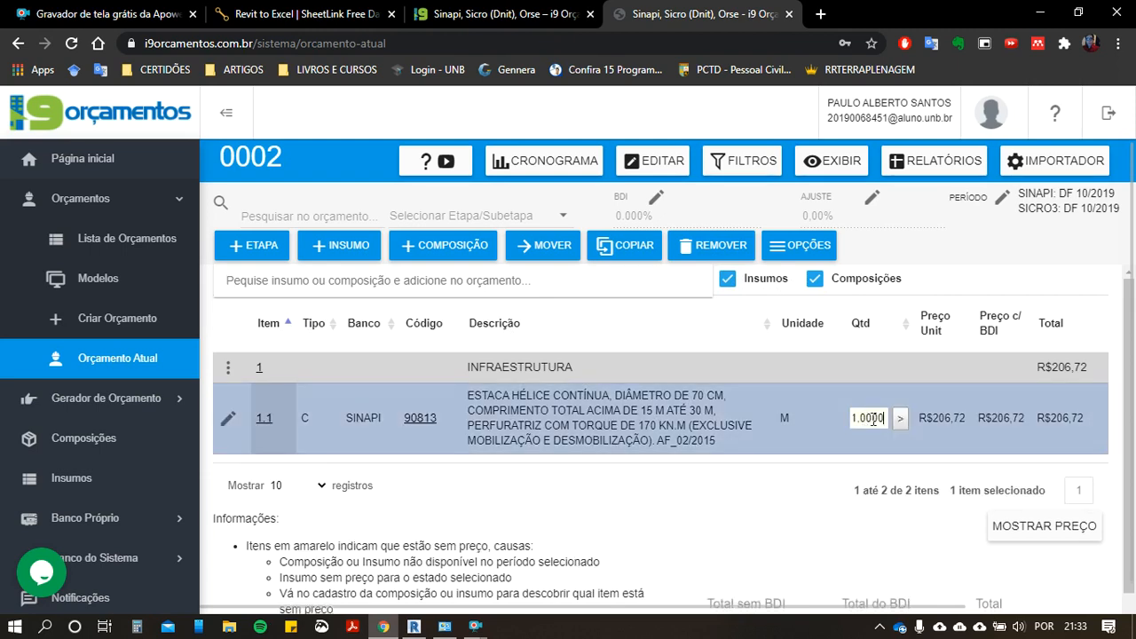
{"action": "double_click", "coordinate": [873, 418]}
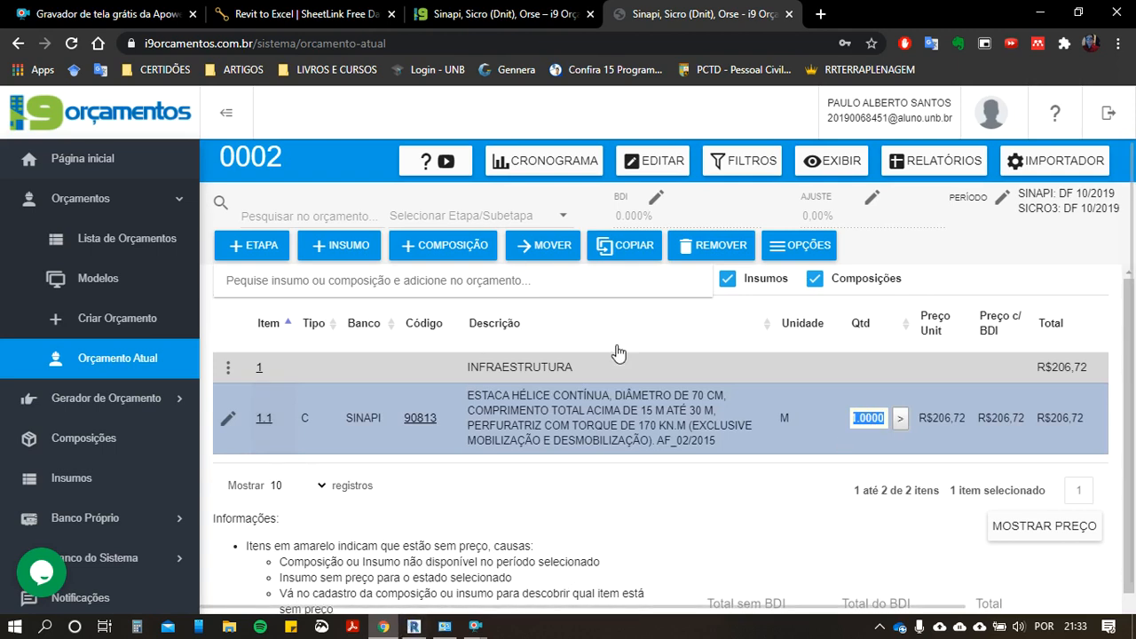
Step: Switch to Revit and select all instances of the 600 mm concrete pile visible in the PILAR 3 E 4 view
{"action": "left_click", "coordinate": [403, 635]}
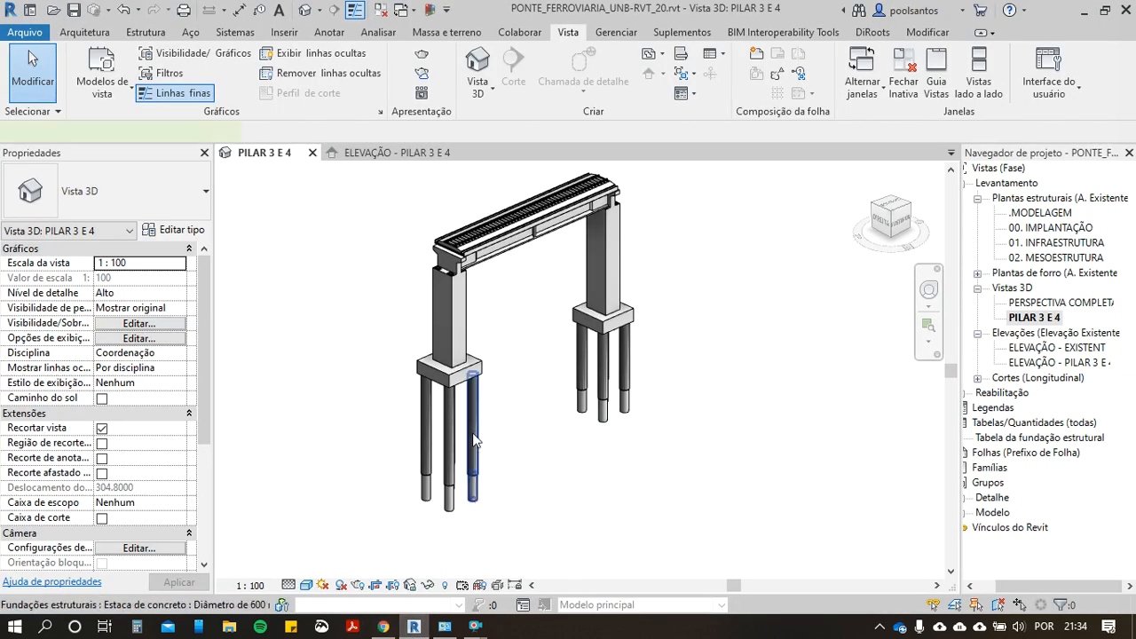
{"action": "left_click", "coordinate": [473, 439]}
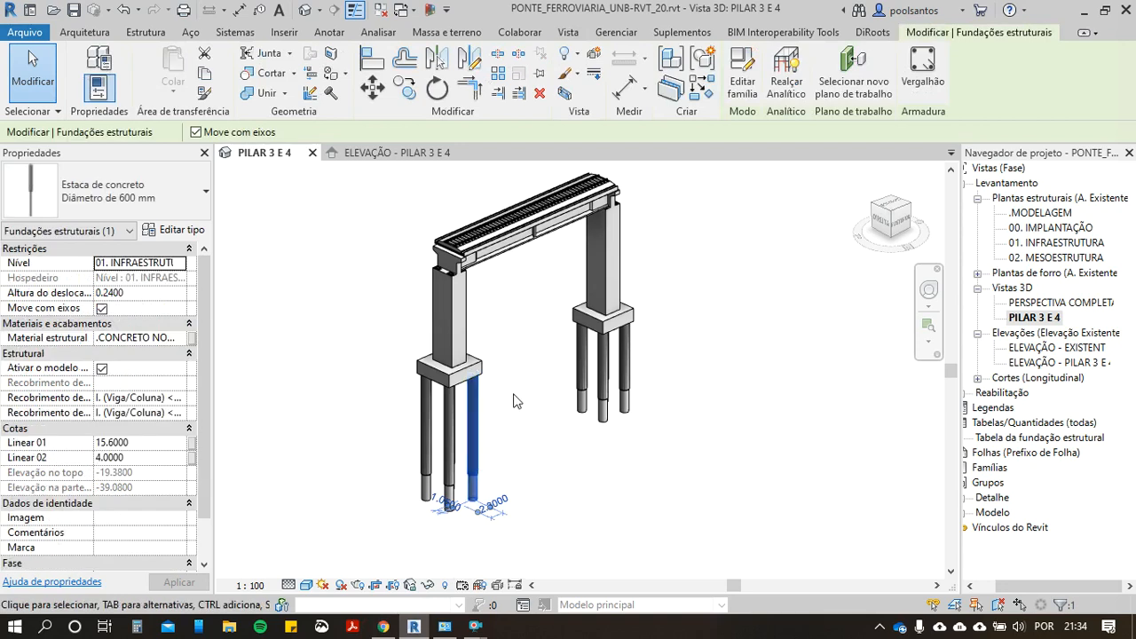
{"action": "right_click", "coordinate": [476, 420]}
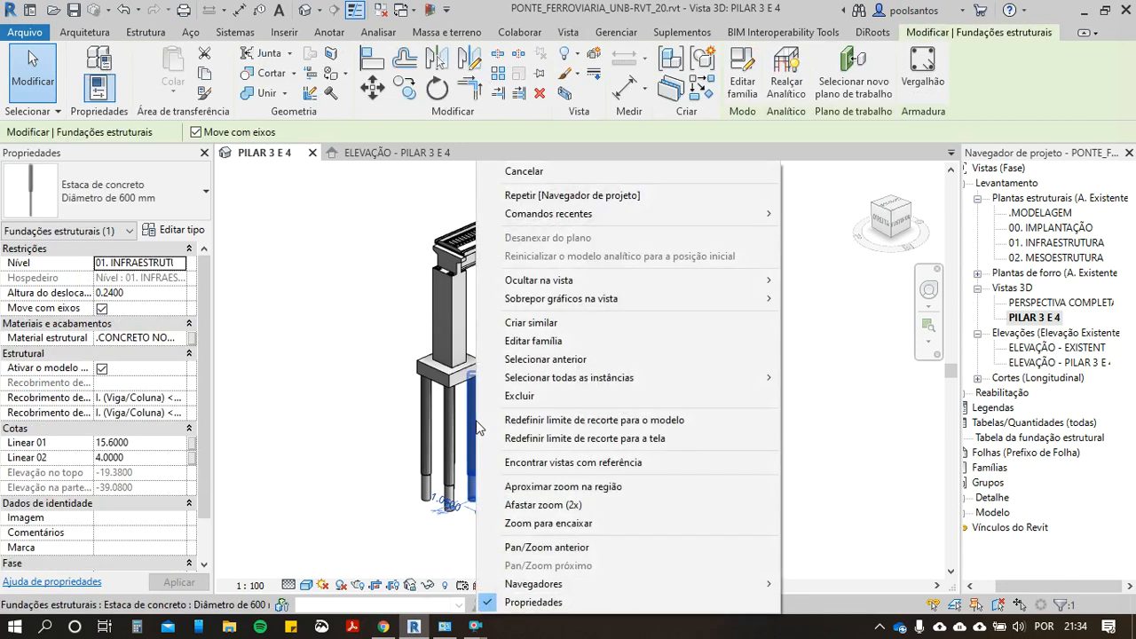
{"action": "mouse_move", "coordinate": [545, 388]}
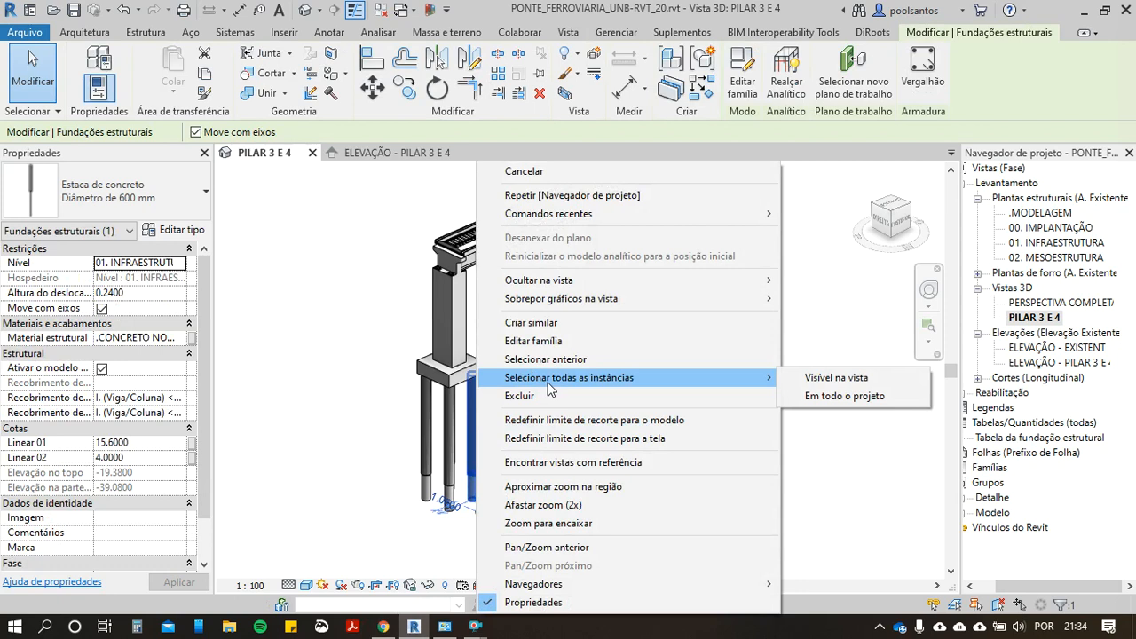
{"action": "left_click", "coordinate": [802, 386]}
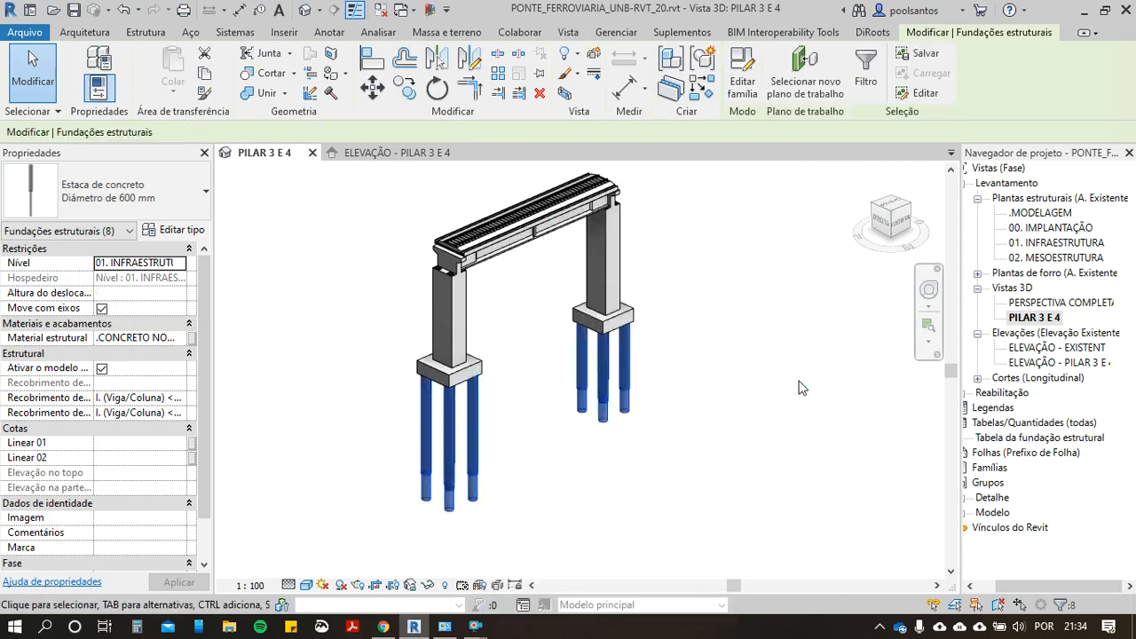
{"action": "scroll", "coordinate": [465, 451], "scroll_direction": "up", "scroll_amount": 2}
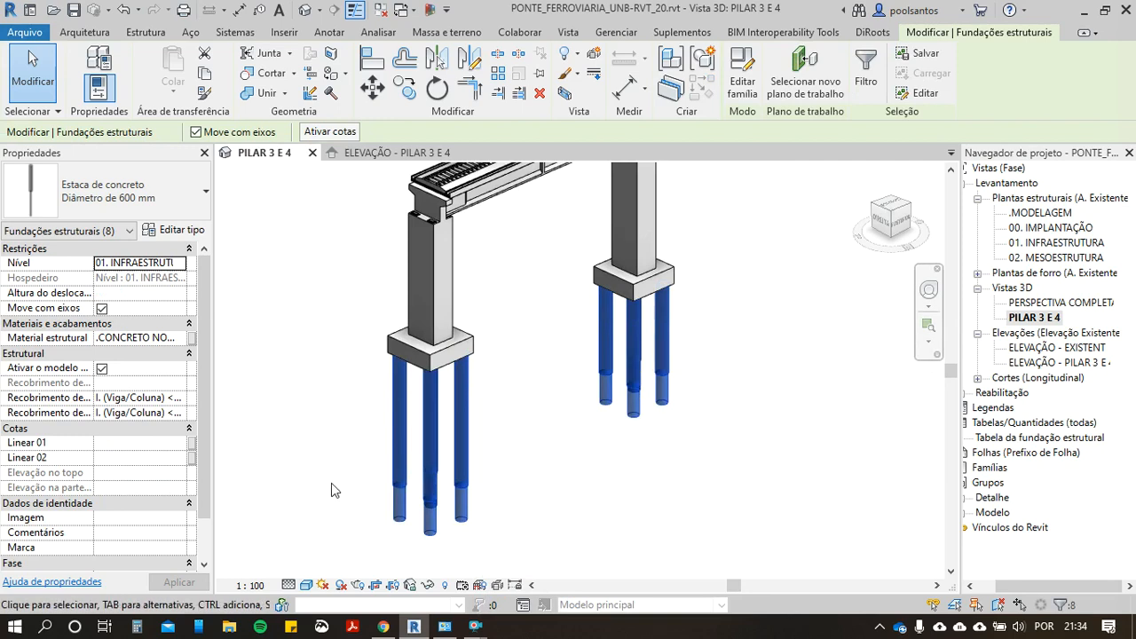
{"action": "scroll", "coordinate": [406, 414], "scroll_direction": "down", "scroll_amount": 1}
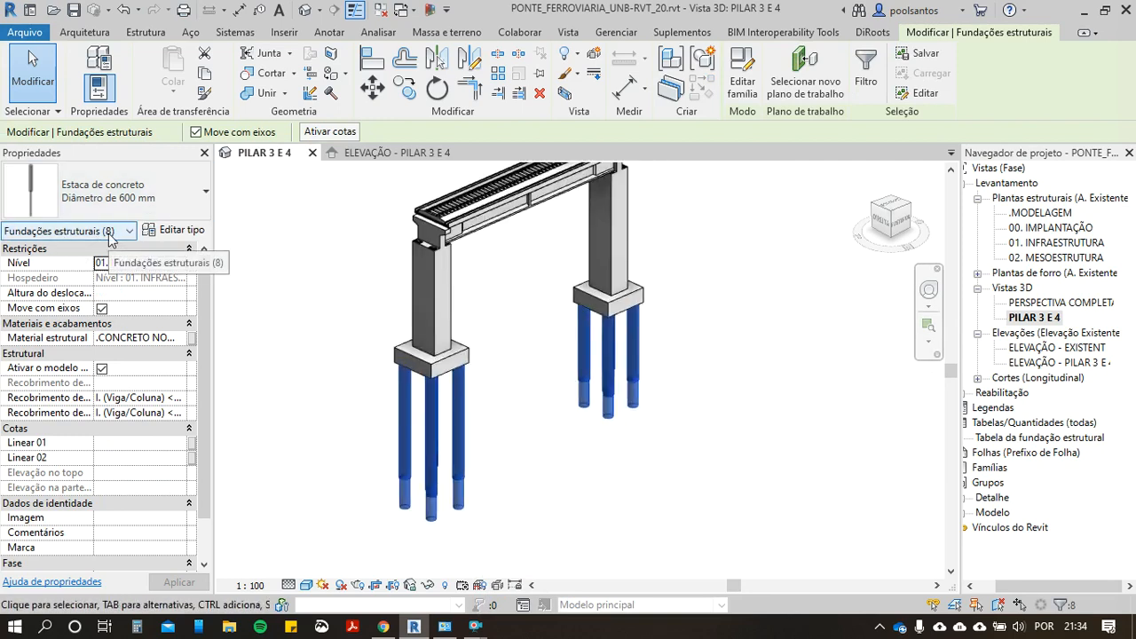
Step: Try selecting all instances of the 600 mm concrete pile in the entire project, and clear the selection
{"action": "left_click", "coordinate": [525, 408]}
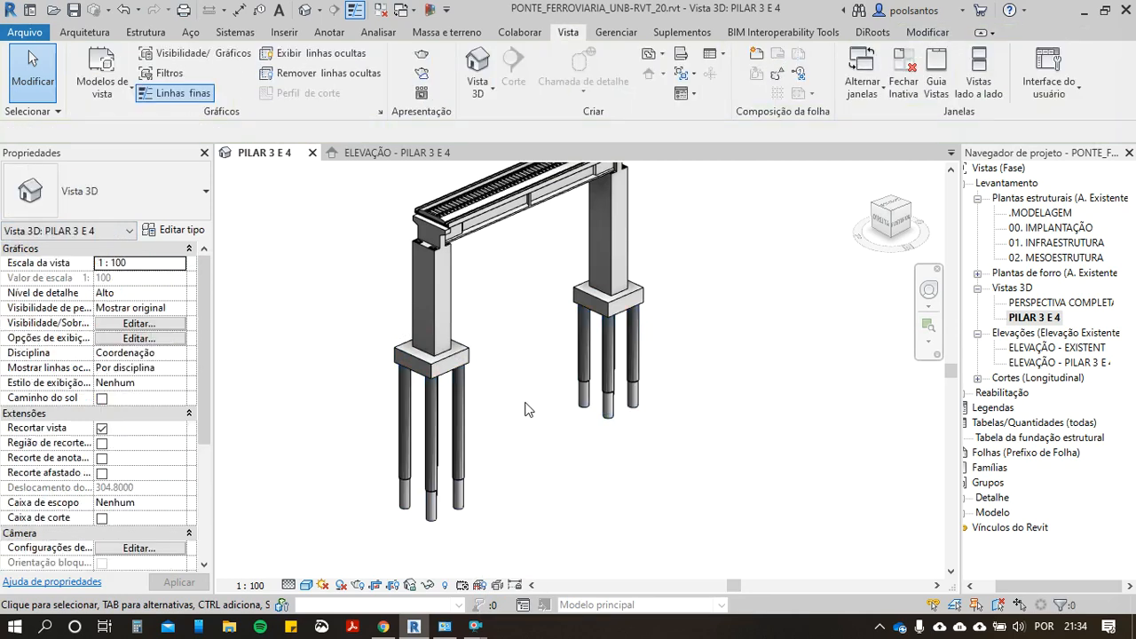
{"action": "left_click", "coordinate": [460, 435]}
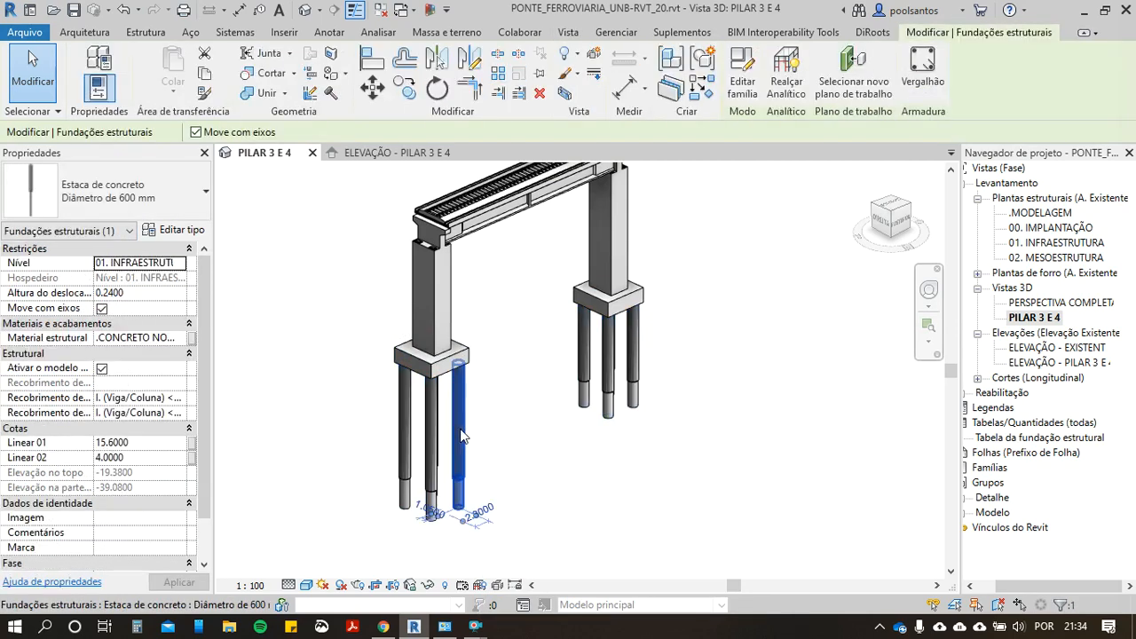
{"action": "key", "text": "s"}
{"action": "key", "text": "a"}
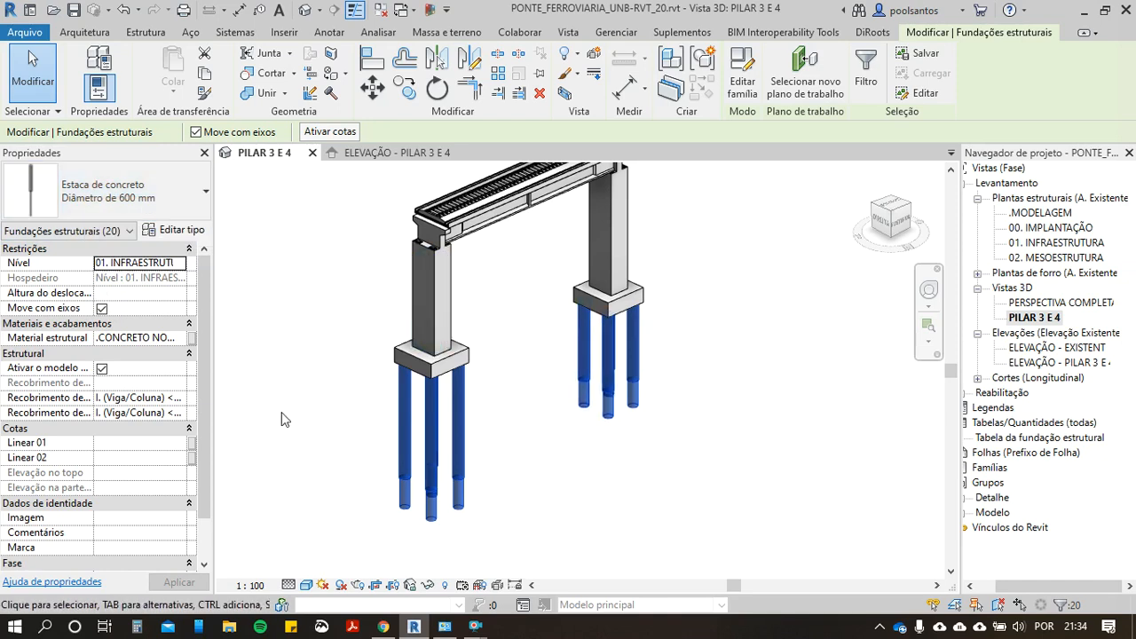
{"action": "left_click", "coordinate": [618, 490]}
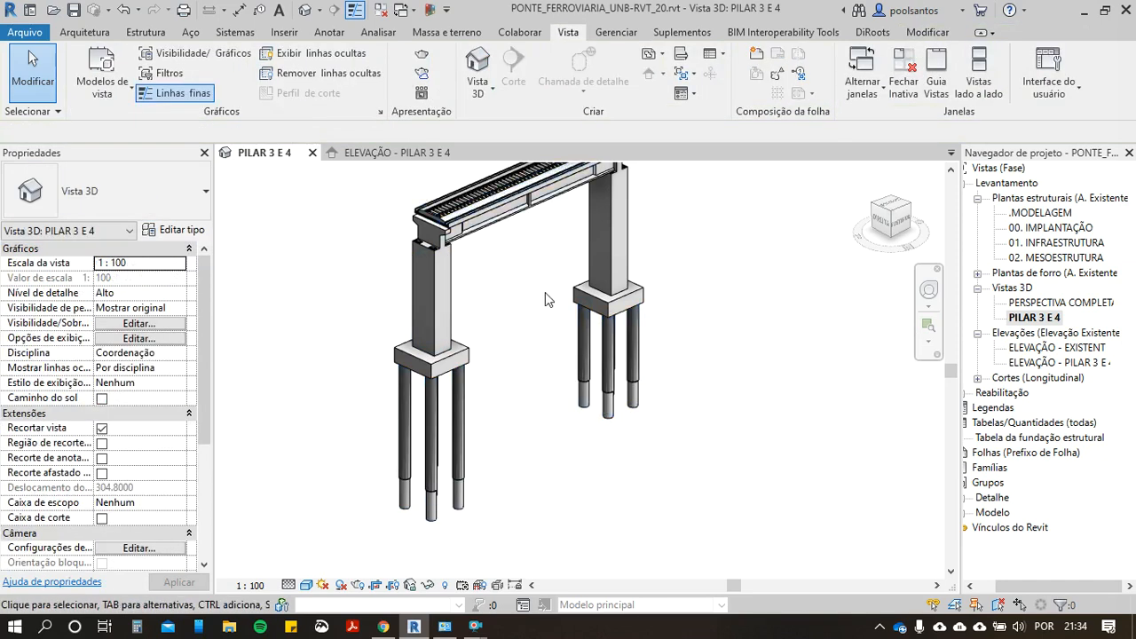
Step: Select one 600 mm concrete pile and extend the selection to all its instances visible in the view
{"action": "left_click", "coordinate": [451, 433]}
{"action": "right_click", "coordinate": [452, 432]}
{"action": "mouse_move", "coordinate": [544, 384]}
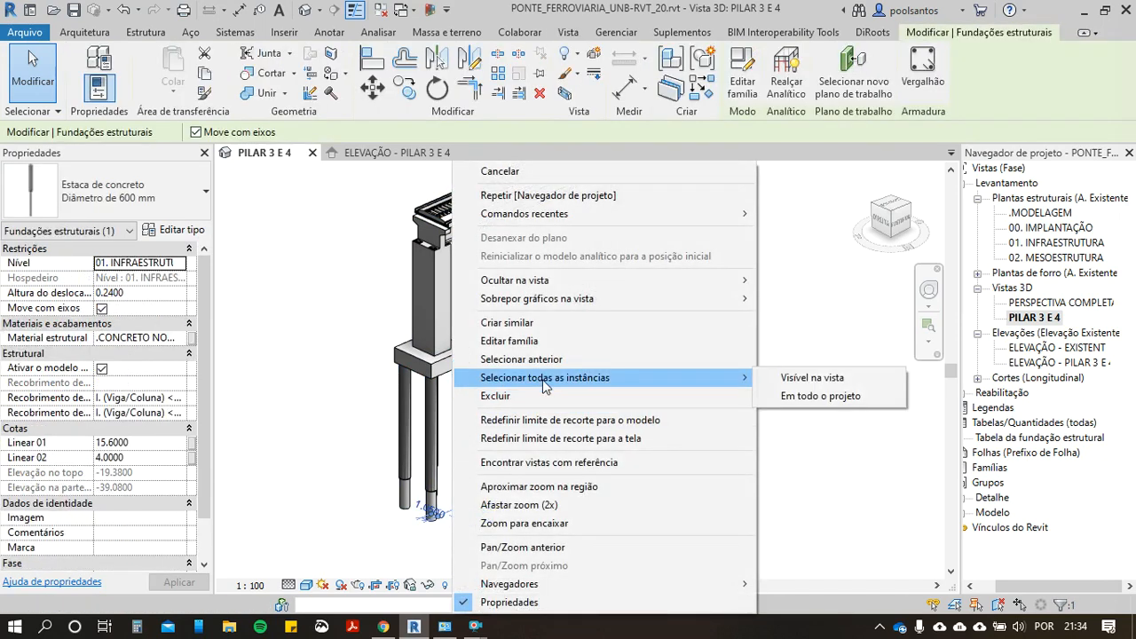
{"action": "left_click", "coordinate": [796, 379]}
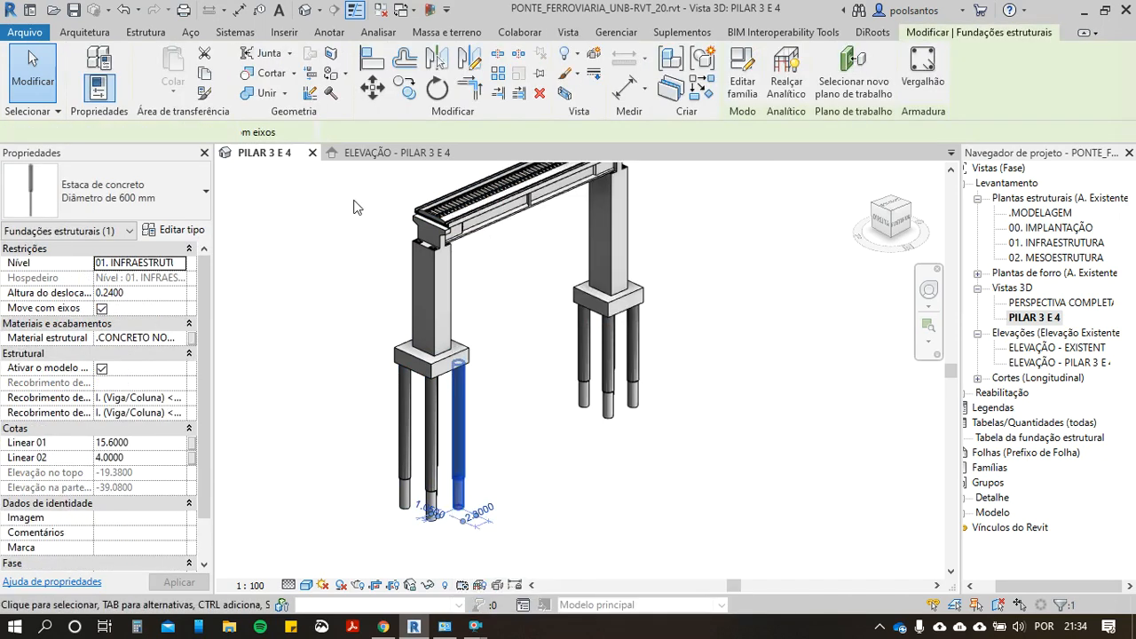
{"action": "scroll", "coordinate": [445, 345], "scroll_direction": "down", "scroll_amount": 1}
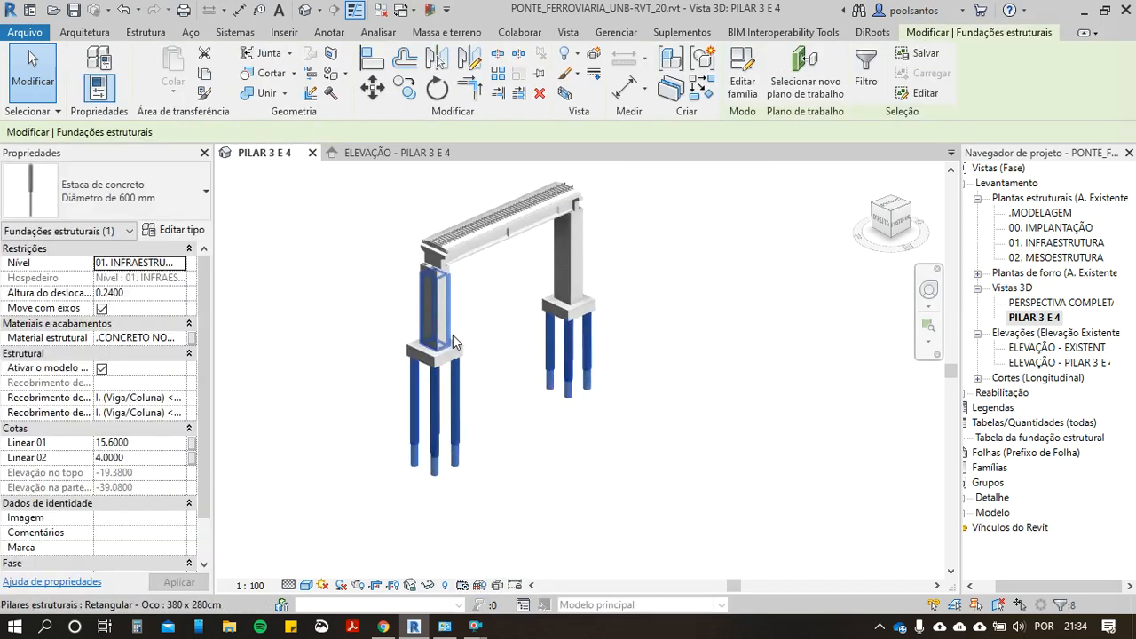
Step: Open DiRoots SheetLink for the selected piles and add Linear 01 and Linear 02 to the selected parameters
{"action": "left_click", "coordinate": [873, 33]}
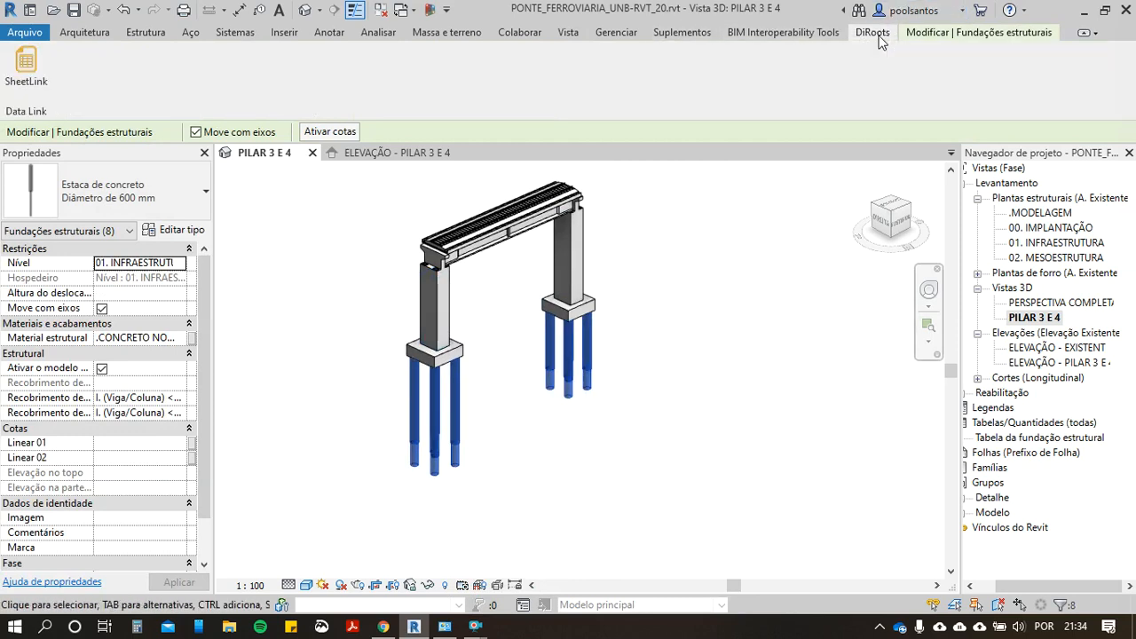
{"action": "left_click", "coordinate": [20, 79]}
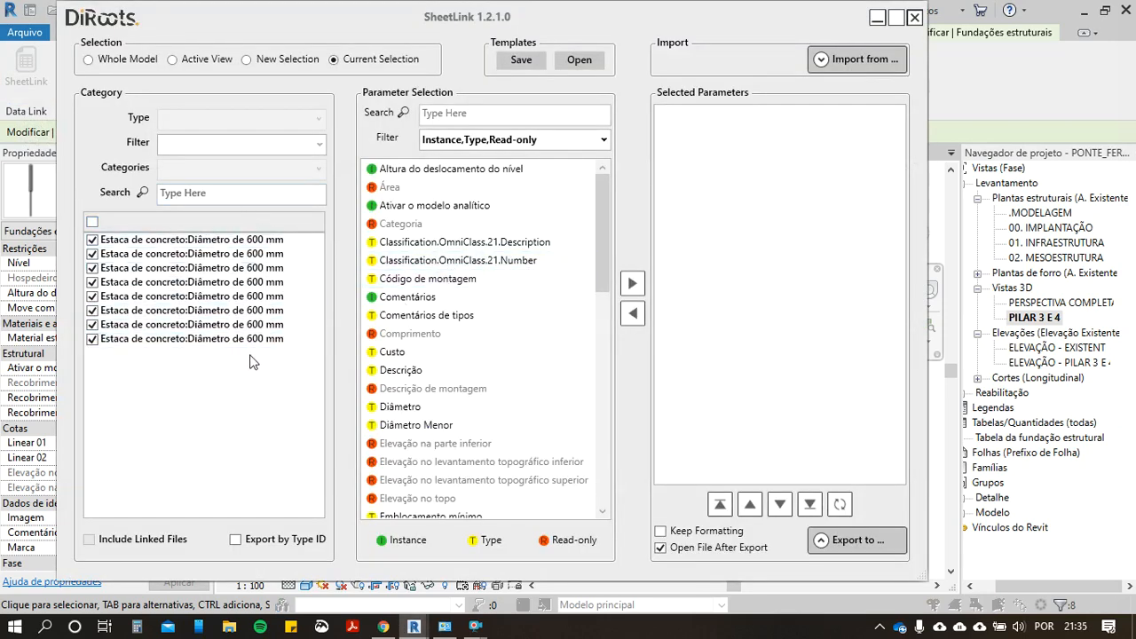
{"action": "scroll", "coordinate": [500, 310], "scroll_direction": "down", "scroll_amount": 12}
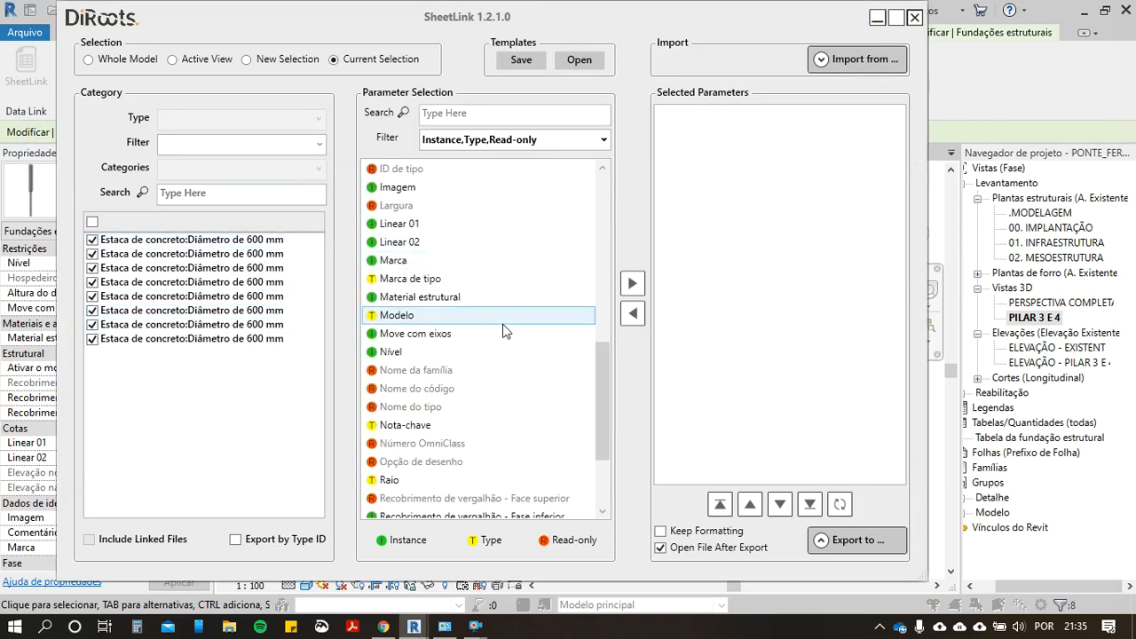
{"action": "scroll", "coordinate": [508, 350], "scroll_direction": "up", "scroll_amount": 2}
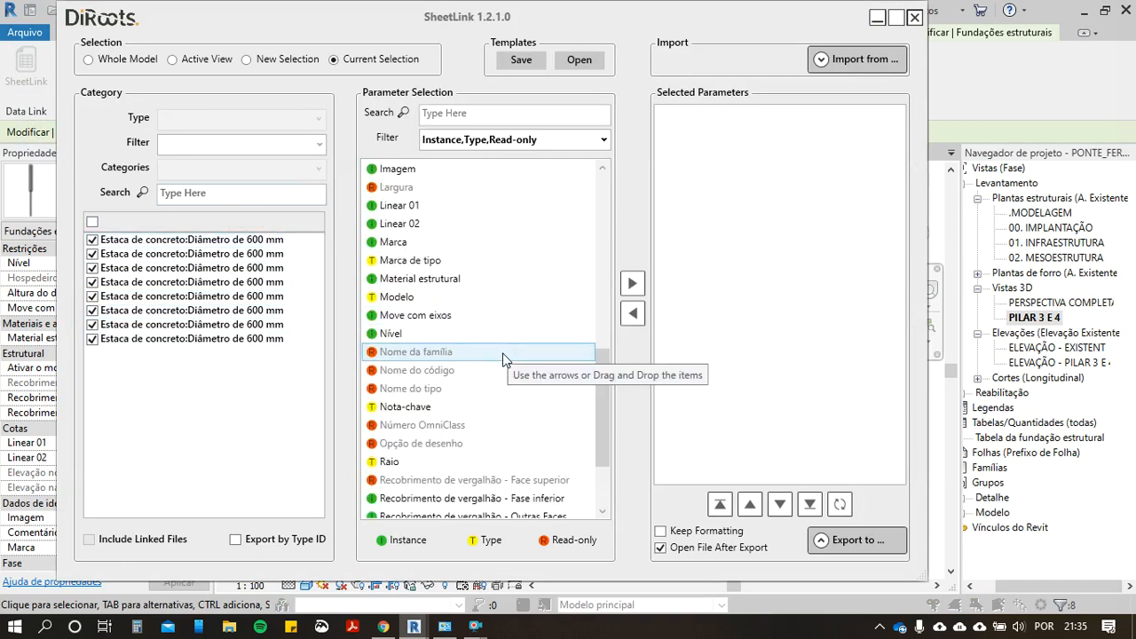
{"action": "scroll", "coordinate": [489, 333], "scroll_direction": "up", "scroll_amount": 1}
{"action": "left_click", "coordinate": [397, 224]}
{"action": "left_click", "coordinate": [400, 260]}
{"action": "left_click", "coordinate": [399, 279], "text": "shift"}
{"action": "left_click", "coordinate": [631, 285]}
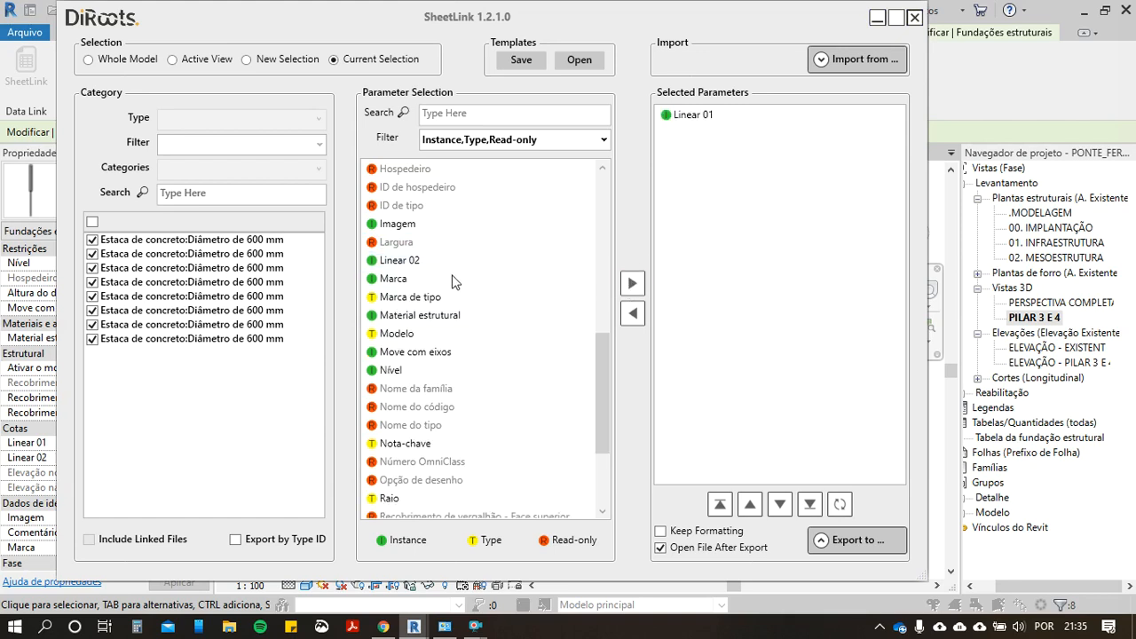
{"action": "left_click", "coordinate": [409, 261]}
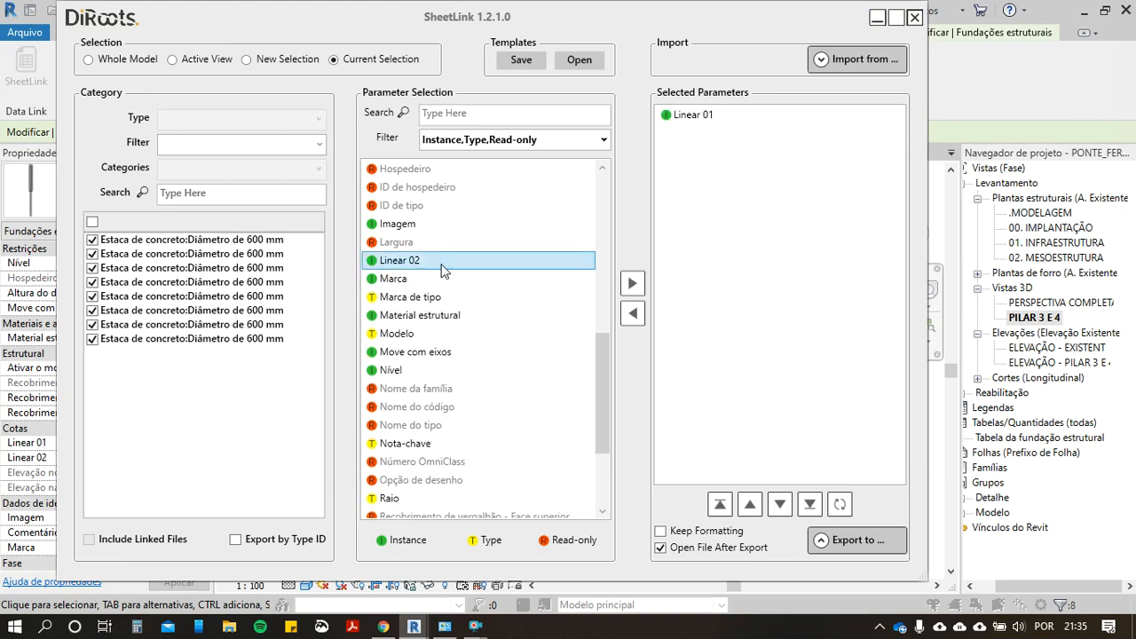
{"action": "left_click", "coordinate": [632, 284]}
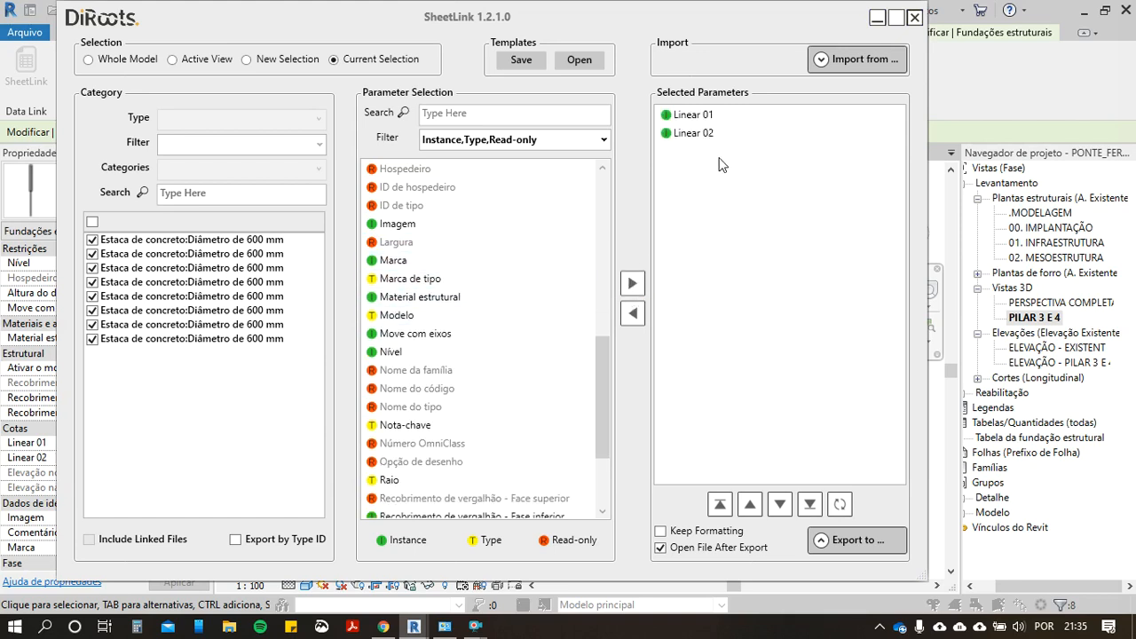
Step: Export the pile parameters to Excel as PONTE_FERROVIARIA_UNB-RVT_20.xlsx in the Downloads folder, overwriting the existing file
{"action": "left_click", "coordinate": [821, 542]}
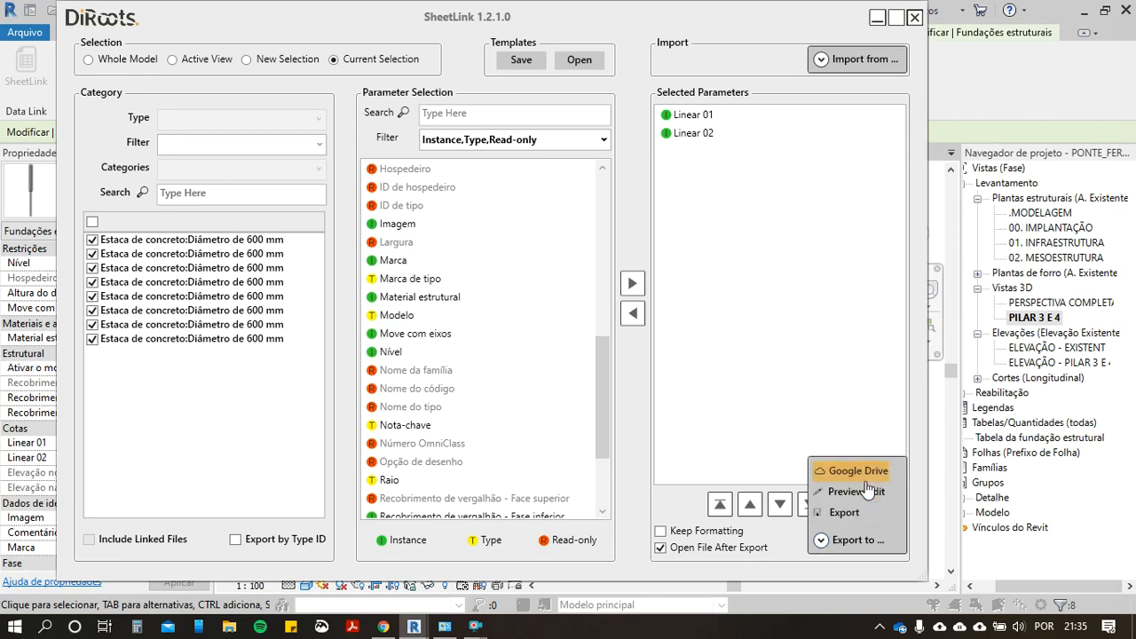
{"action": "left_click", "coordinate": [845, 513]}
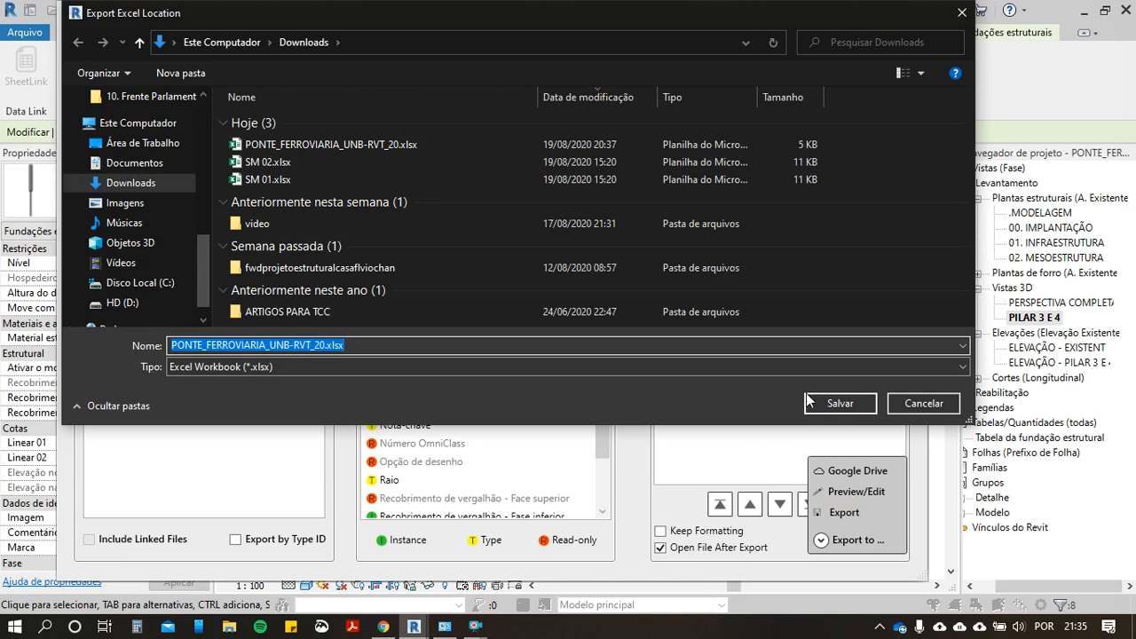
{"action": "left_click", "coordinate": [838, 404]}
{"action": "left_click", "coordinate": [573, 266]}
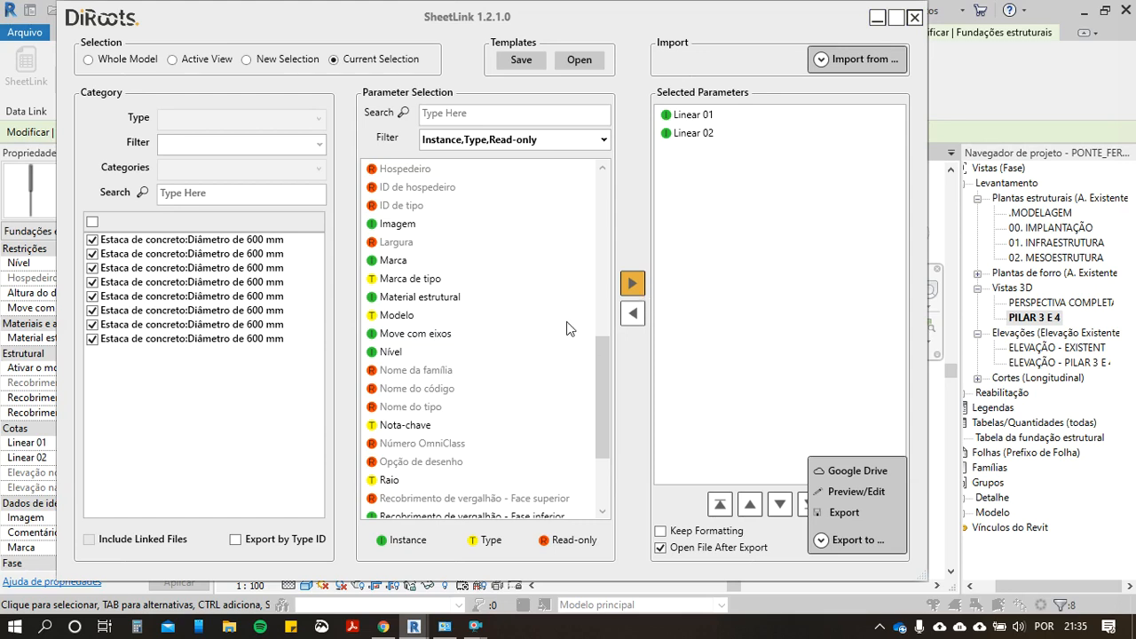
{"action": "left_click", "coordinate": [415, 333]}
{"action": "right_click", "coordinate": [530, 424]}
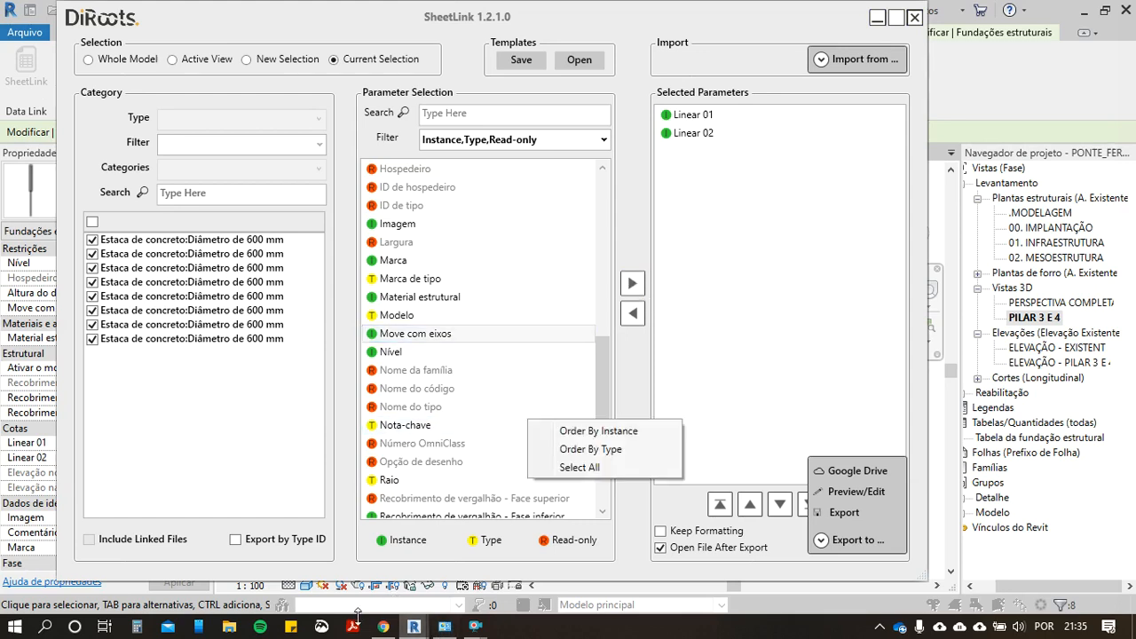
{"action": "left_click", "coordinate": [724, 400]}
{"action": "left_click", "coordinate": [584, 626]}
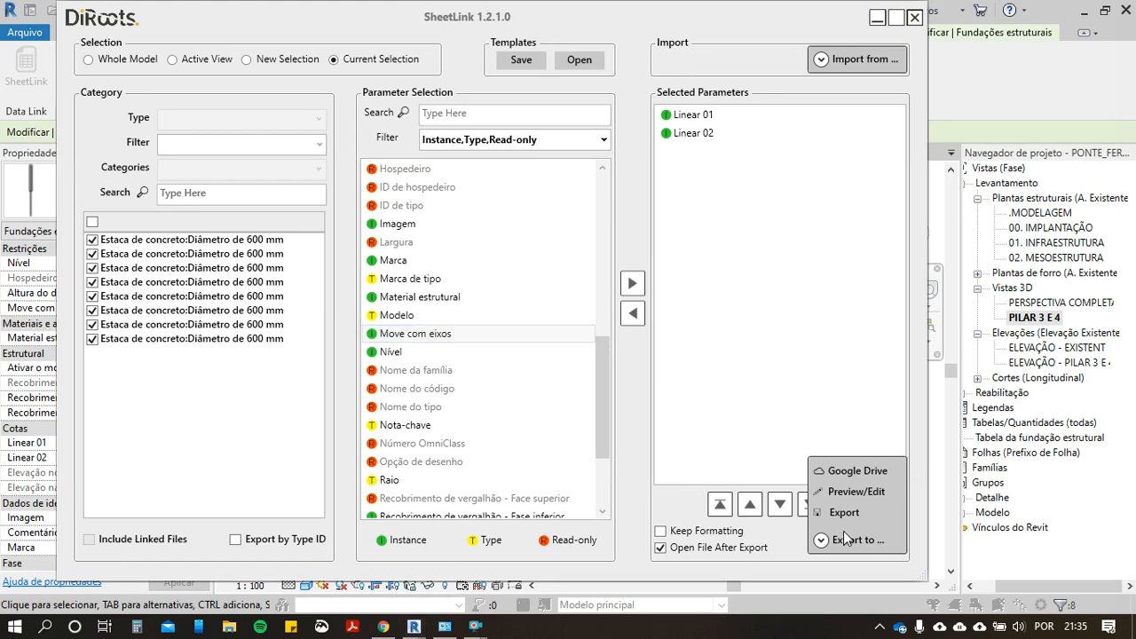
{"action": "left_click", "coordinate": [821, 541]}
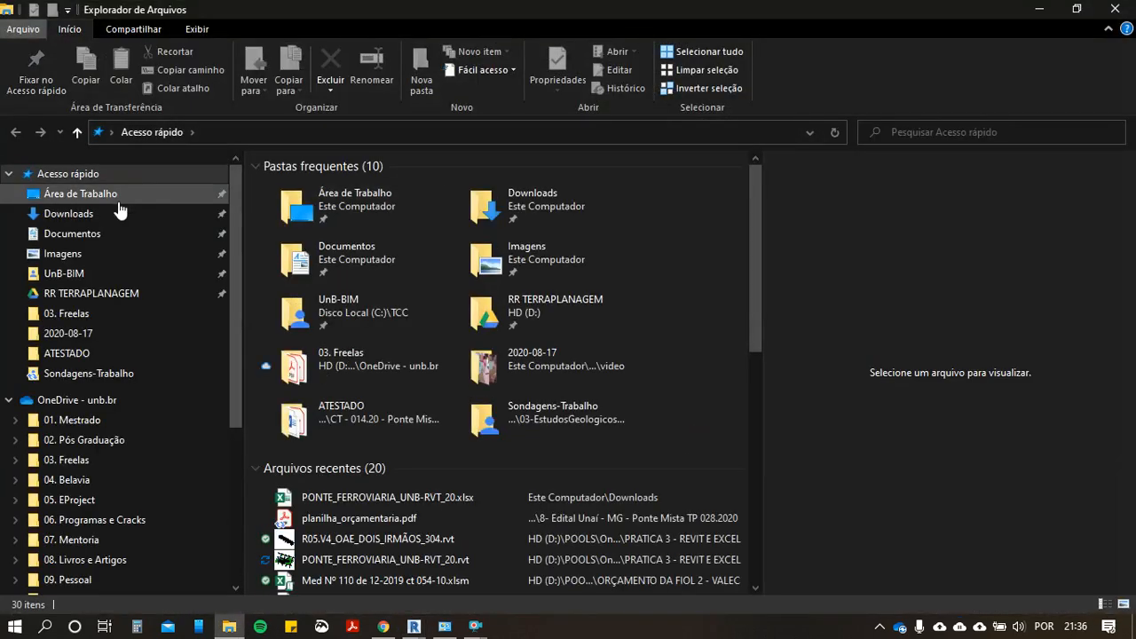
Step: Open PONTE_FERROVIARIA_UNB-RVT_20.xlsx from the Downloads folder and bring its Excel window to the front
{"action": "left_click", "coordinate": [124, 214]}
{"action": "left_click", "coordinate": [380, 213]}
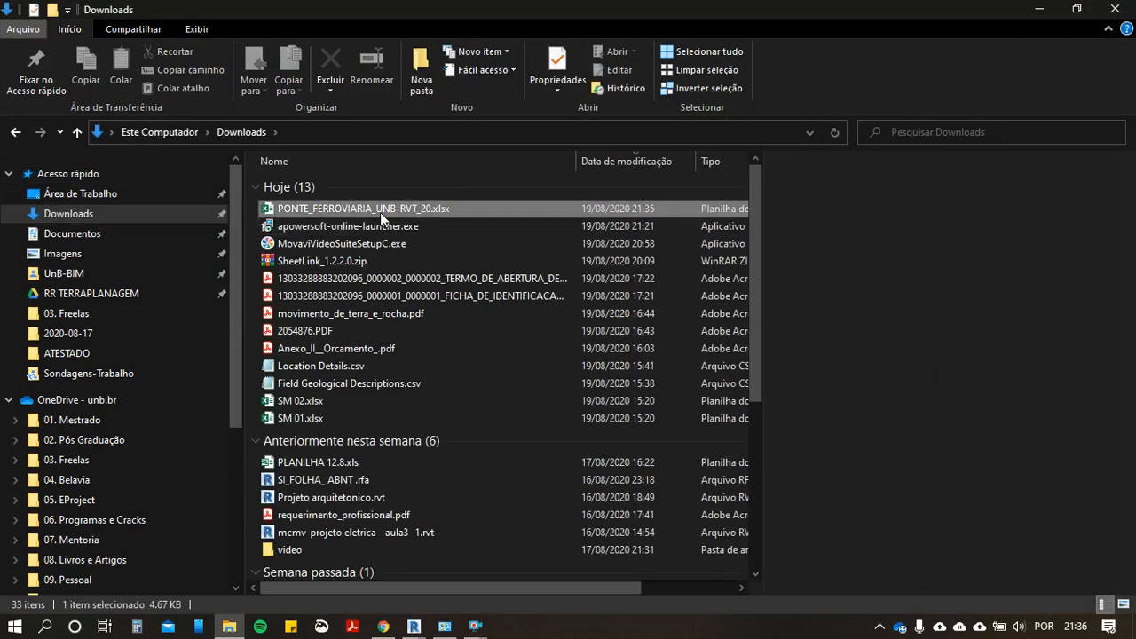
{"action": "left_click", "coordinate": [1038, 9]}
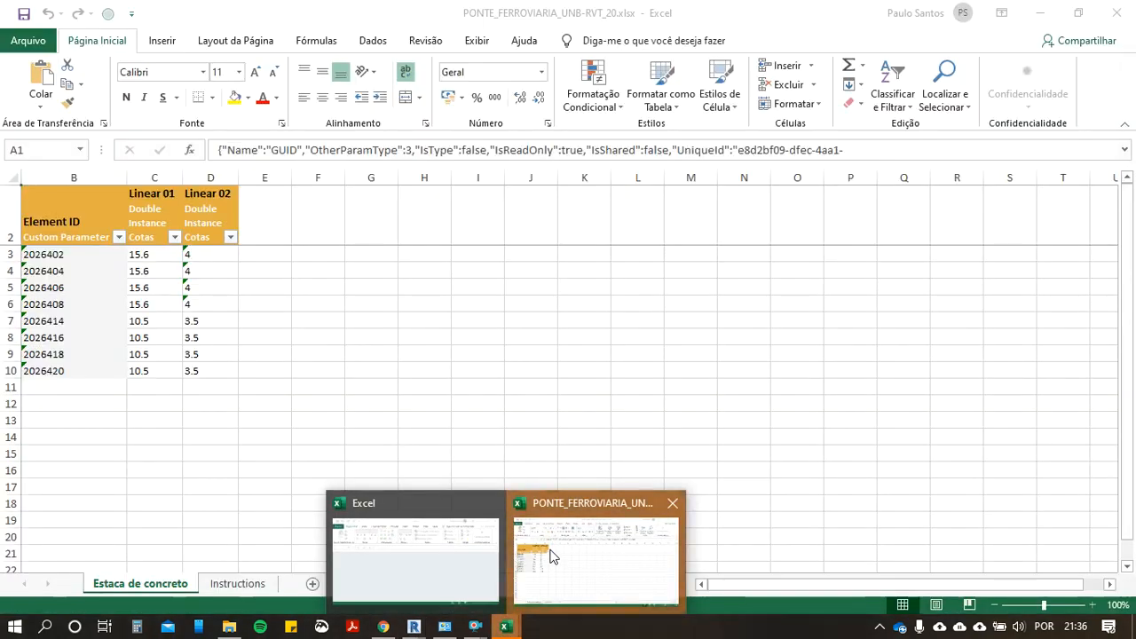
{"action": "left_click", "coordinate": [554, 559]}
Step: Replace every decimal point with a comma in the Linear 01 and Linear 02 values, cells C3:D10
{"action": "left_click_drag", "start_coordinate": [151, 254], "coordinate": [223, 366]}
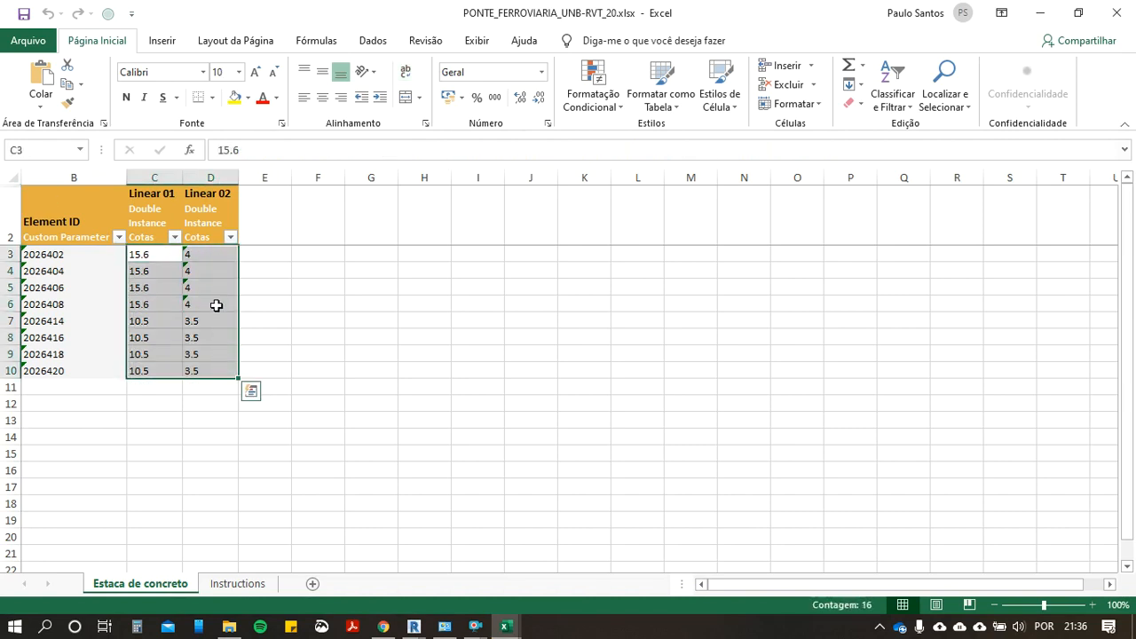
{"action": "key", "text": "ctrl+u"}
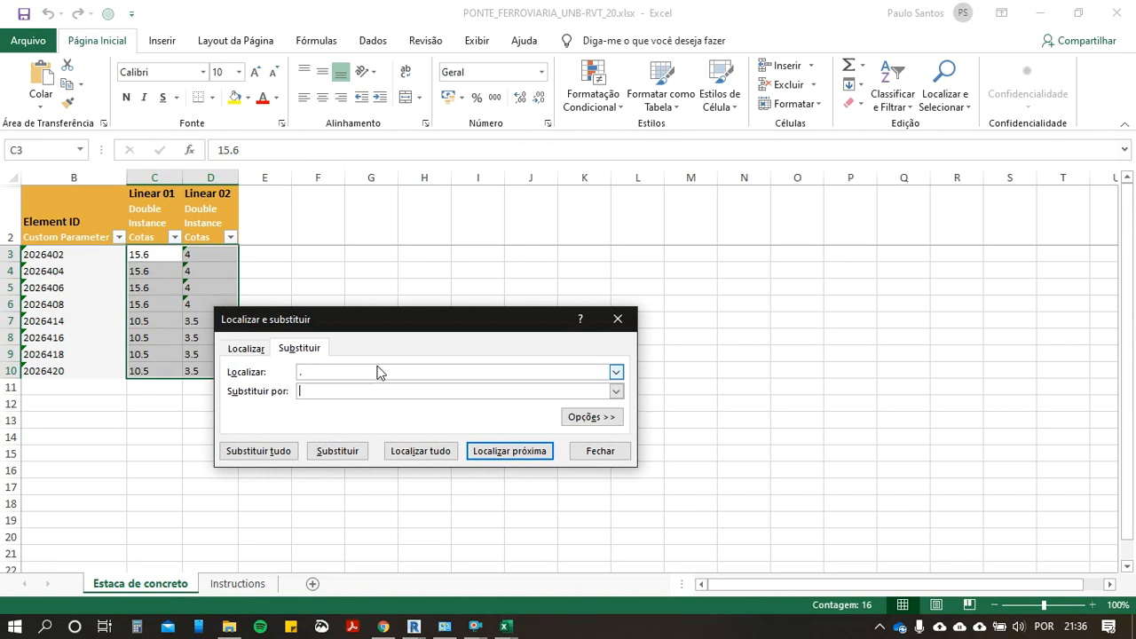
{"action": "key", "text": "Escape"}
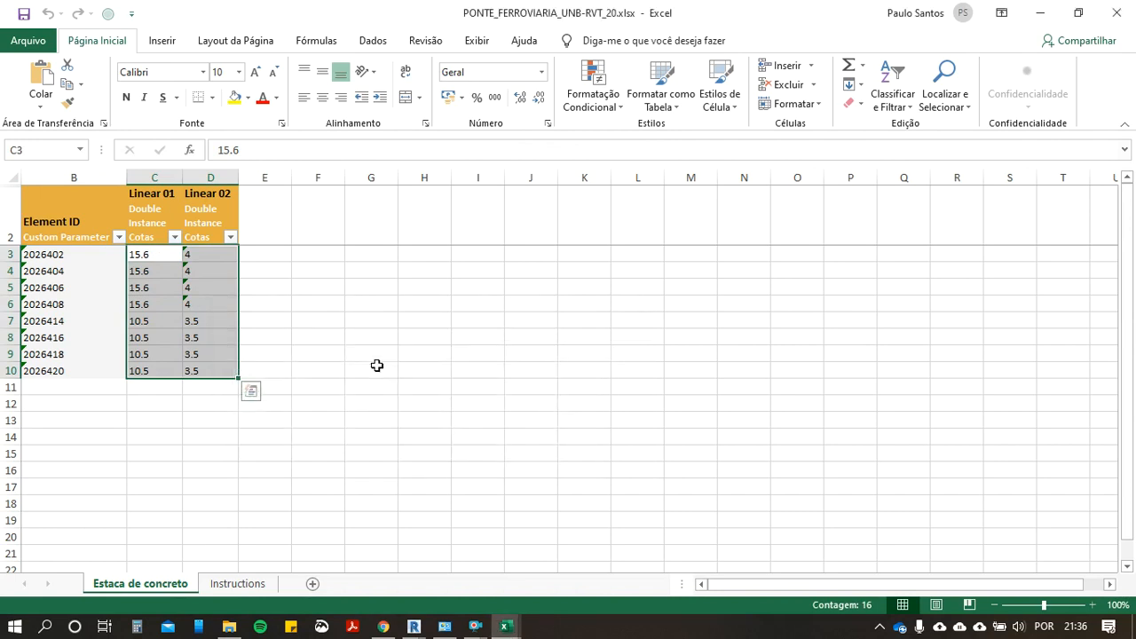
{"action": "key", "text": "ctrl+u"}
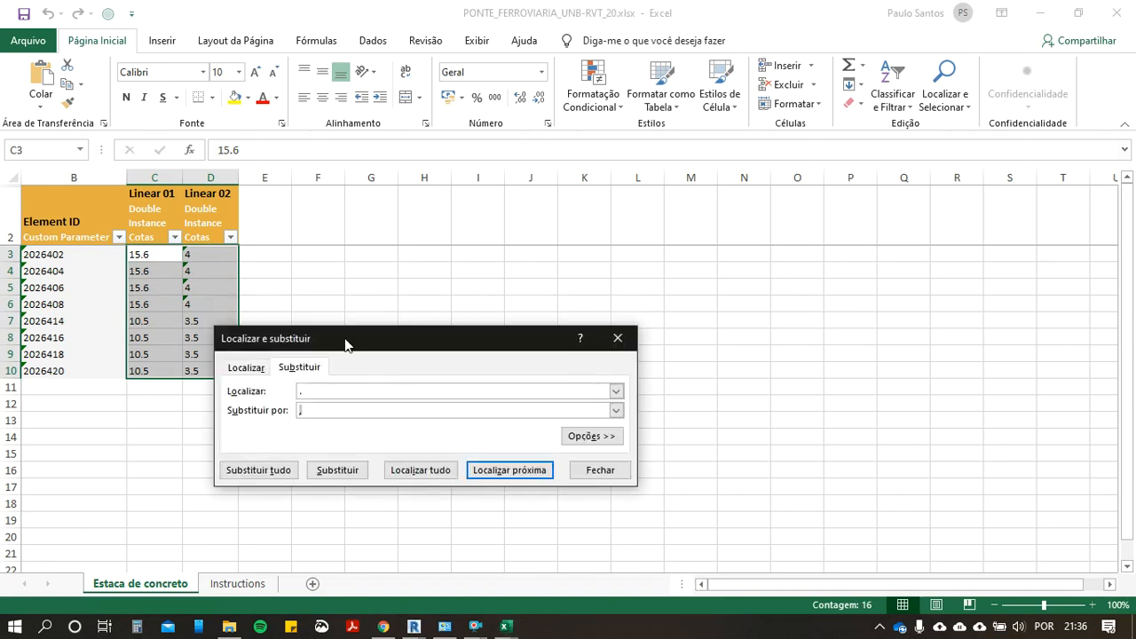
{"action": "left_click_drag", "start_coordinate": [294, 348], "coordinate": [321, 253]}
{"action": "left_click", "coordinate": [345, 297]}
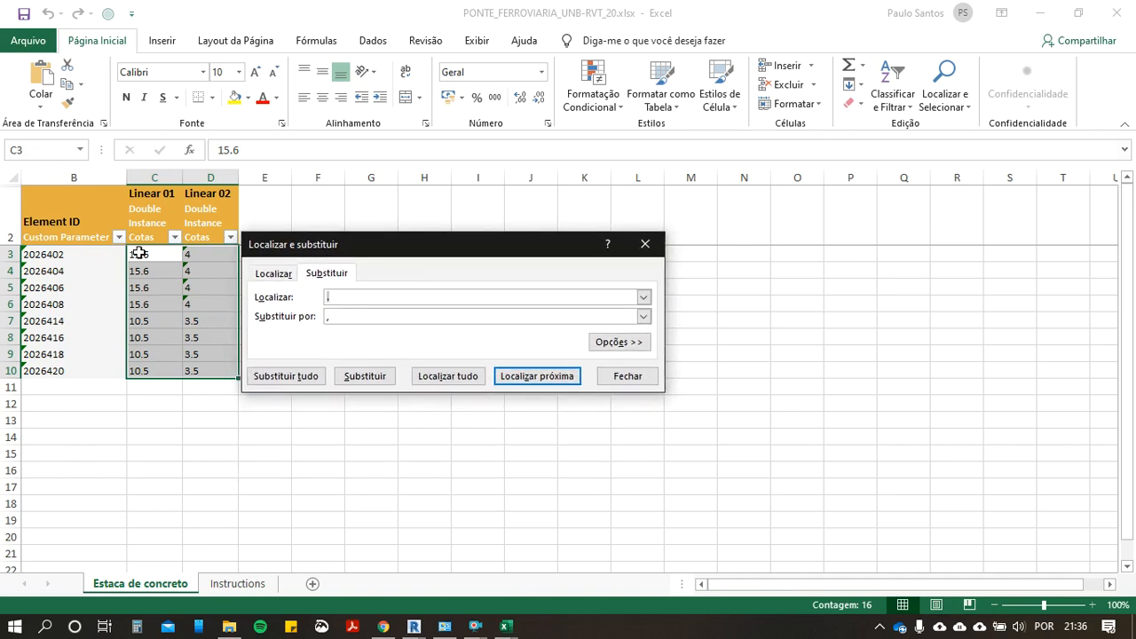
{"action": "left_click", "coordinate": [331, 317]}
{"action": "left_click", "coordinate": [284, 377]}
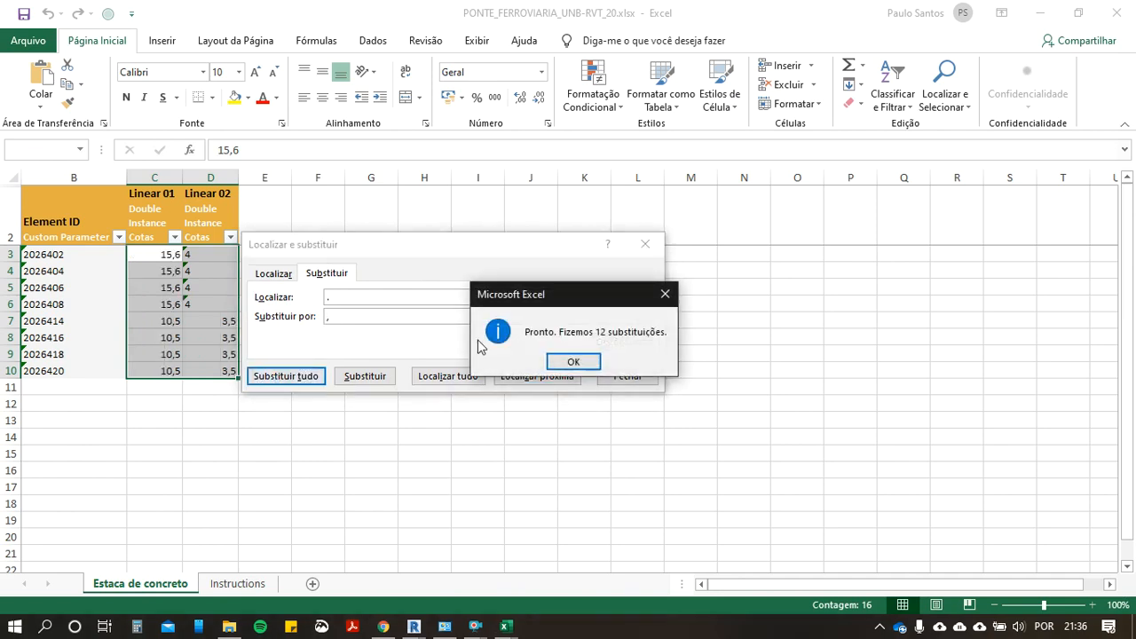
Step: Dismiss the replacement dialogs and convert the Linear 02 values stored as text in cells D3:D6 to numbers
{"action": "left_click", "coordinate": [571, 364]}
{"action": "left_click", "coordinate": [624, 376]}
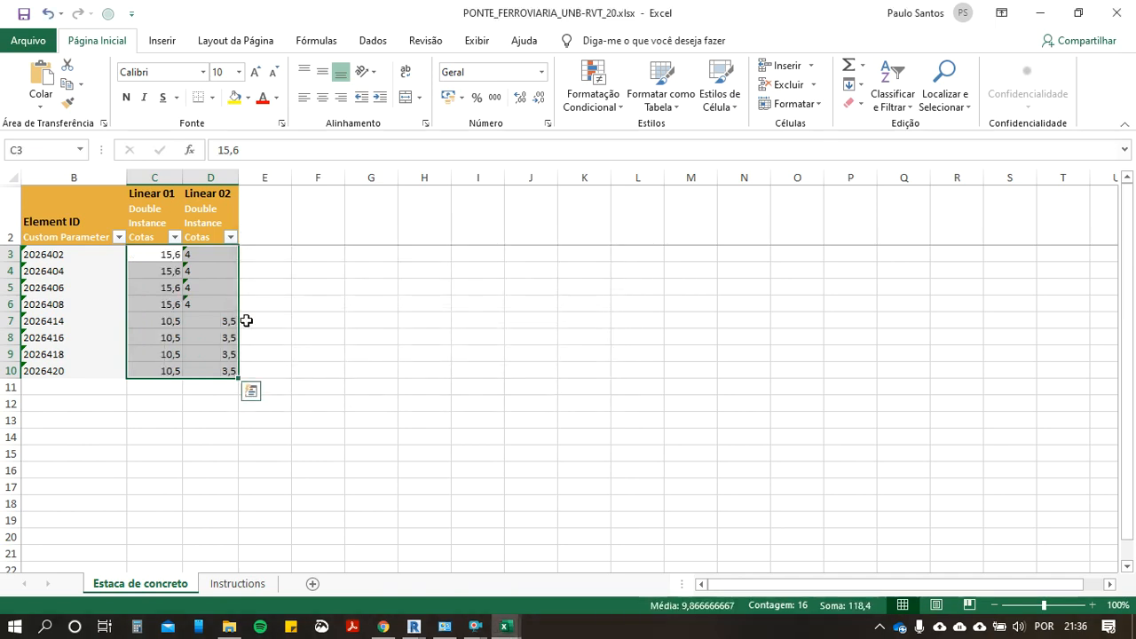
{"action": "left_click_drag", "start_coordinate": [210, 257], "coordinate": [208, 302]}
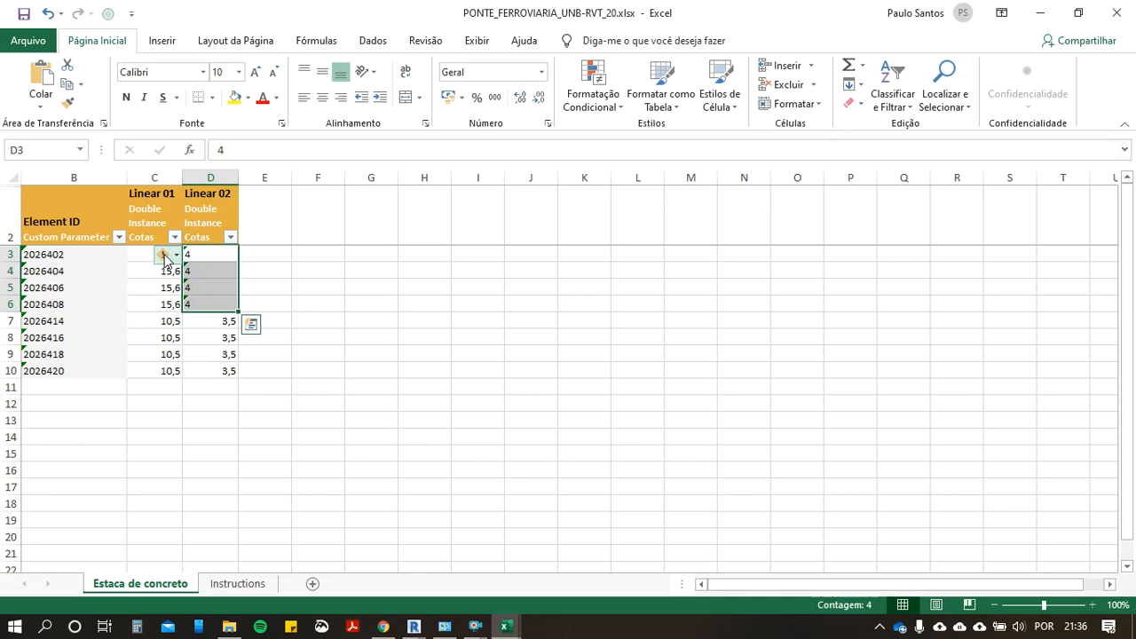
{"action": "left_click", "coordinate": [164, 255]}
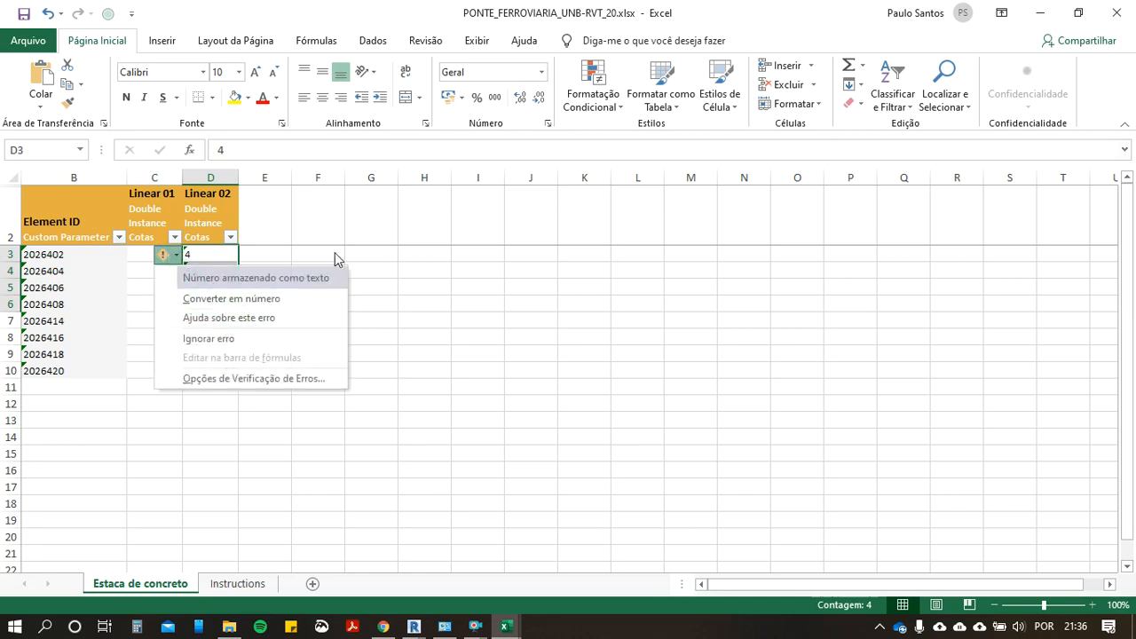
{"action": "left_click_drag", "start_coordinate": [219, 255], "coordinate": [200, 305]}
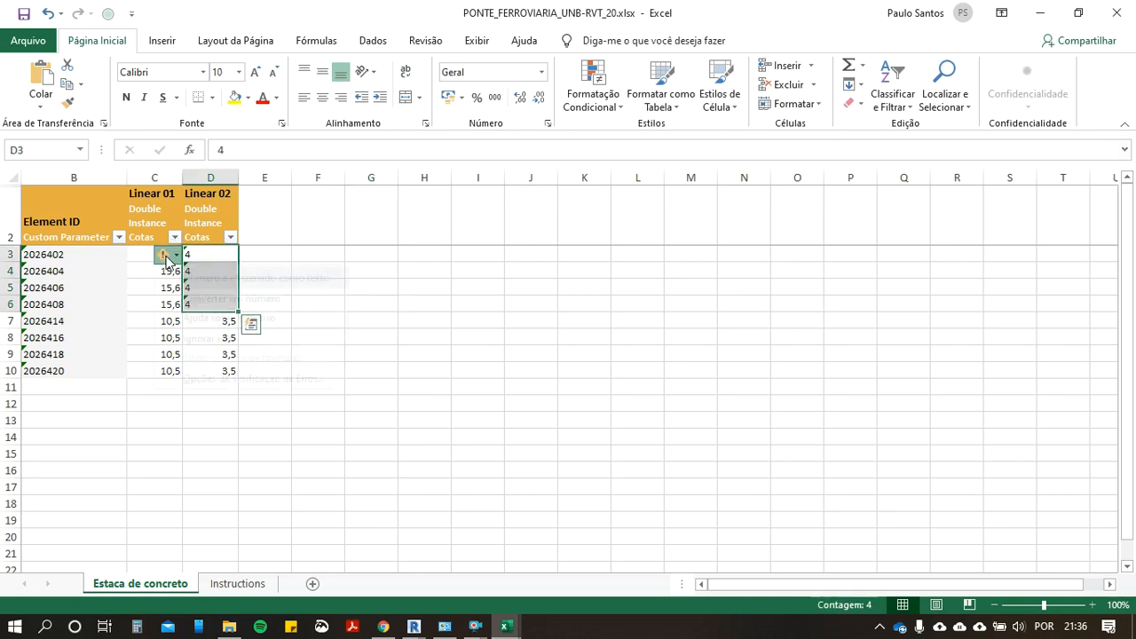
{"action": "left_click", "coordinate": [162, 255]}
{"action": "left_click", "coordinate": [218, 296]}
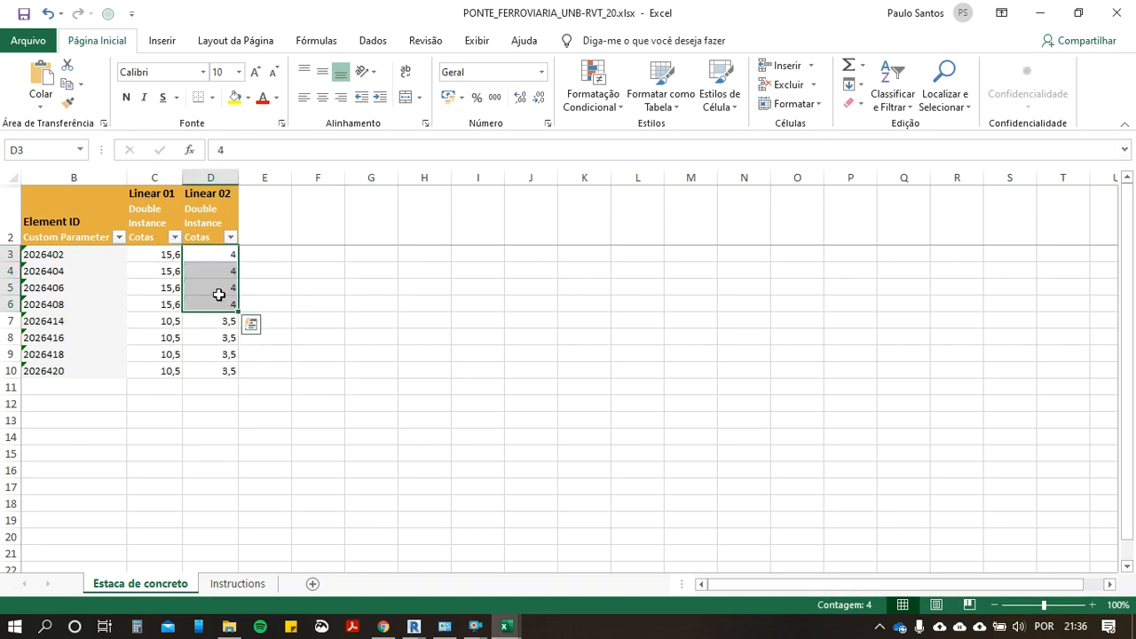
{"action": "left_click", "coordinate": [327, 292]}
Step: Sum the Linear 01 and Linear 02 columns of C3:D10 in row 11, and check the formula and combined total
{"action": "left_click_drag", "start_coordinate": [169, 254], "coordinate": [201, 374]}
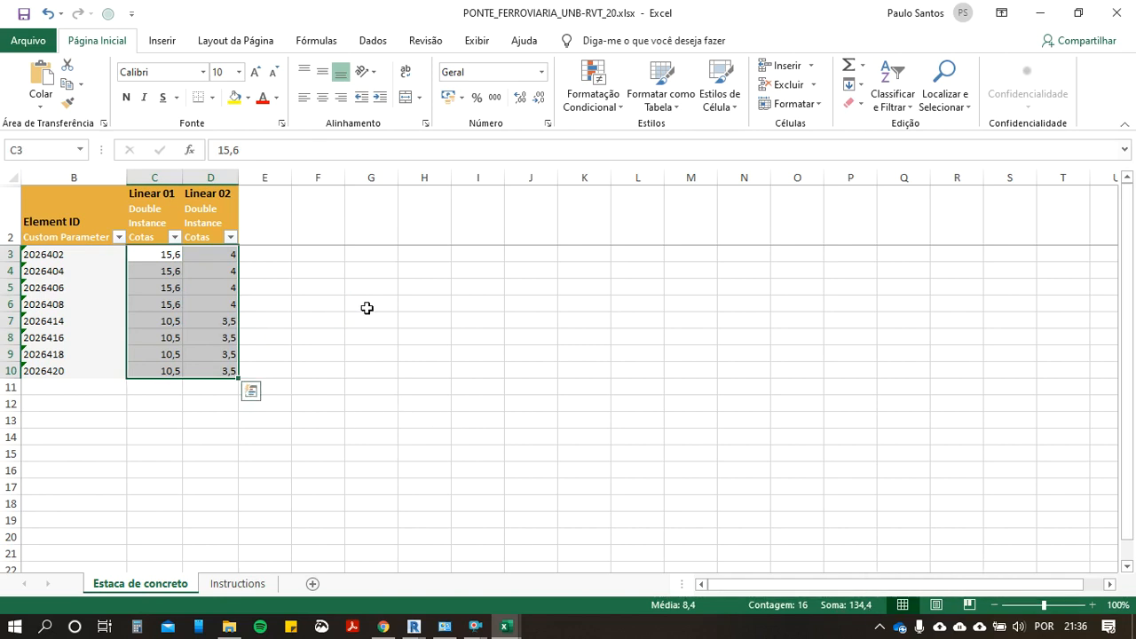
{"action": "key", "text": "alt+equal"}
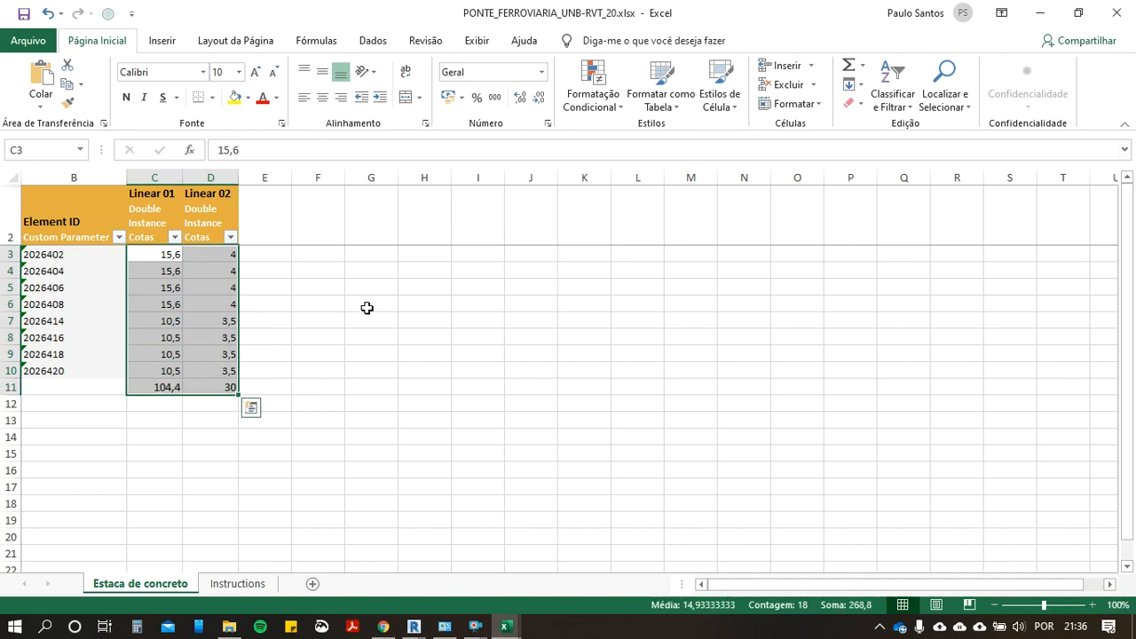
{"action": "left_click", "coordinate": [163, 389]}
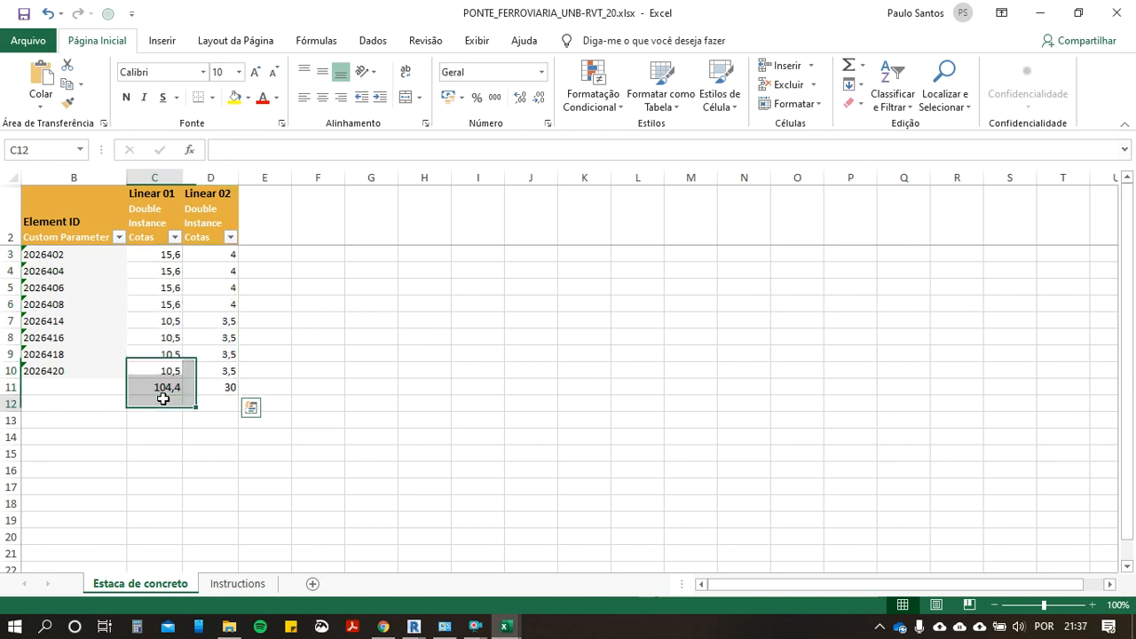
{"action": "double_click", "coordinate": [163, 387]}
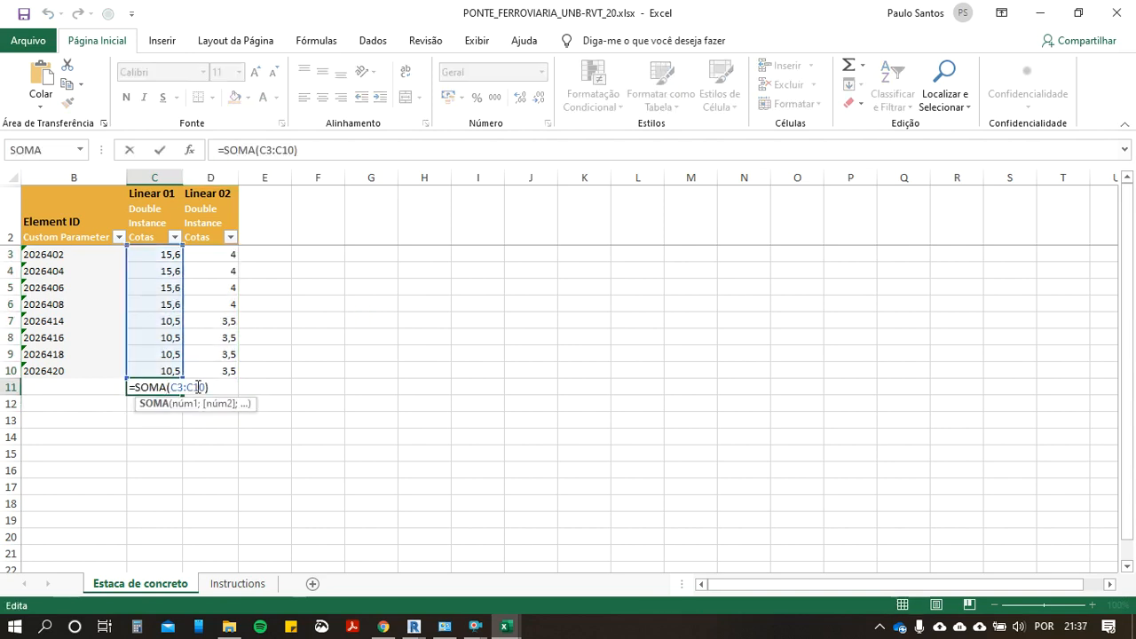
{"action": "key", "text": "Escape"}
{"action": "left_click", "coordinate": [262, 371]}
{"action": "left_click_drag", "start_coordinate": [203, 387], "coordinate": [173, 387]}
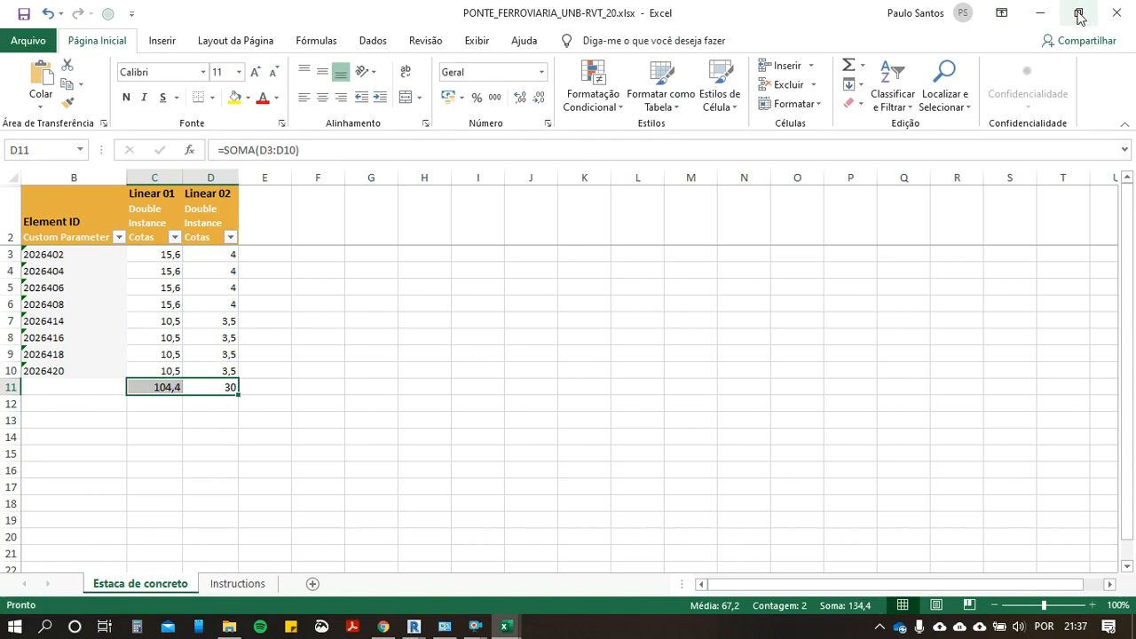
Step: Close the exported pile workbook and the DiRoots SheetLink window to return to Revit's PILAR 3 E 4 view
{"action": "left_click", "coordinate": [1042, 14]}
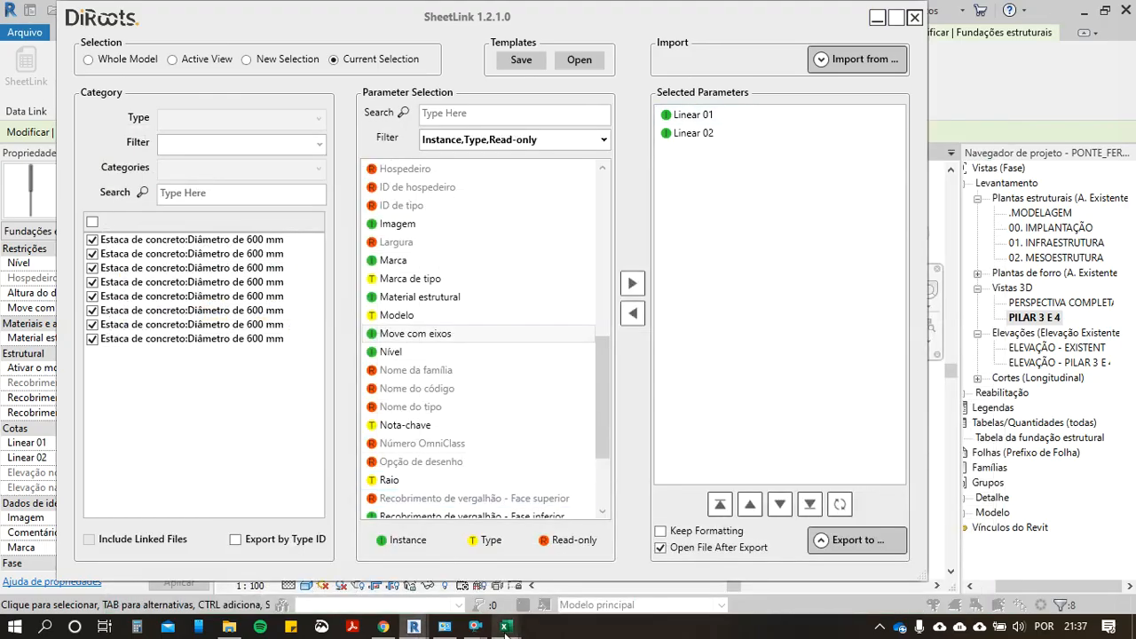
{"action": "mouse_move", "coordinate": [505, 627]}
{"action": "left_click", "coordinate": [673, 502]}
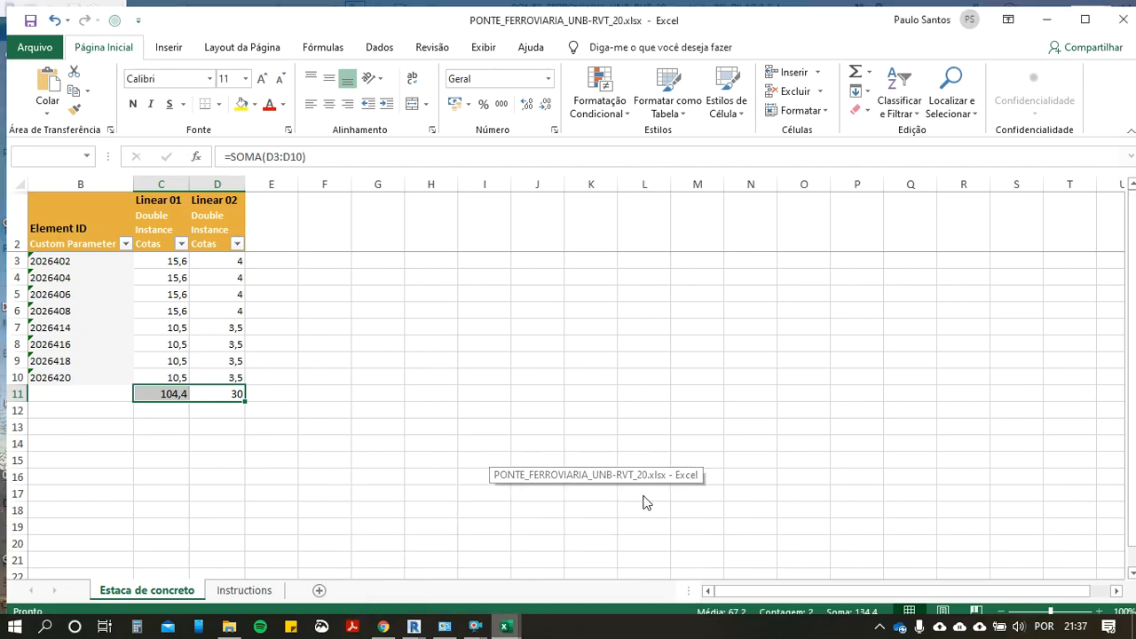
{"action": "left_click", "coordinate": [566, 336]}
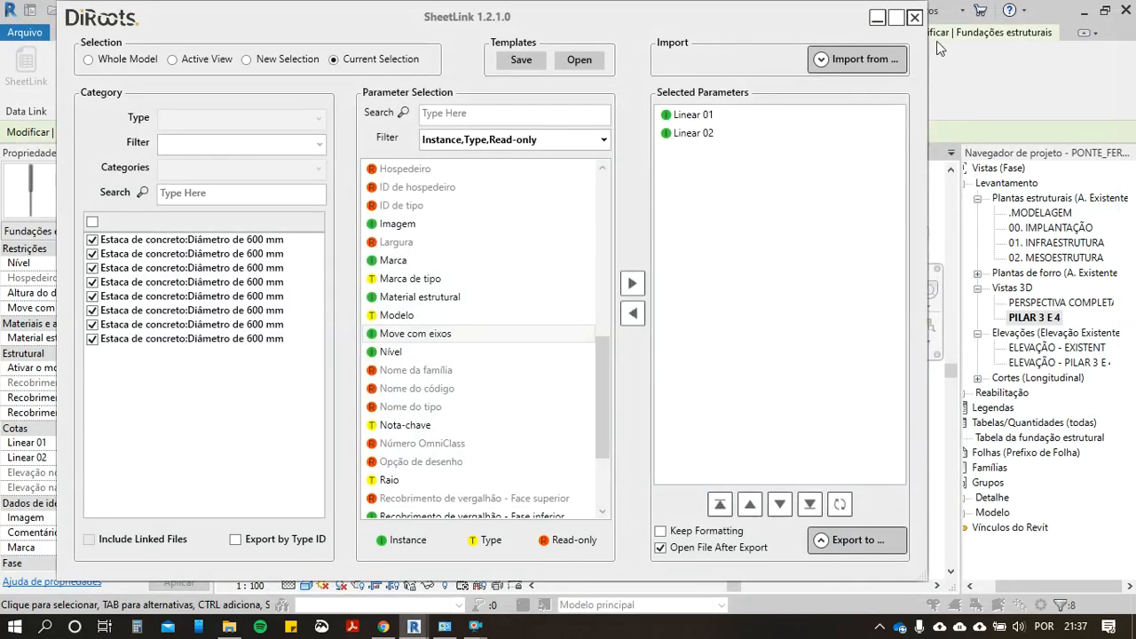
{"action": "left_click", "coordinate": [914, 17]}
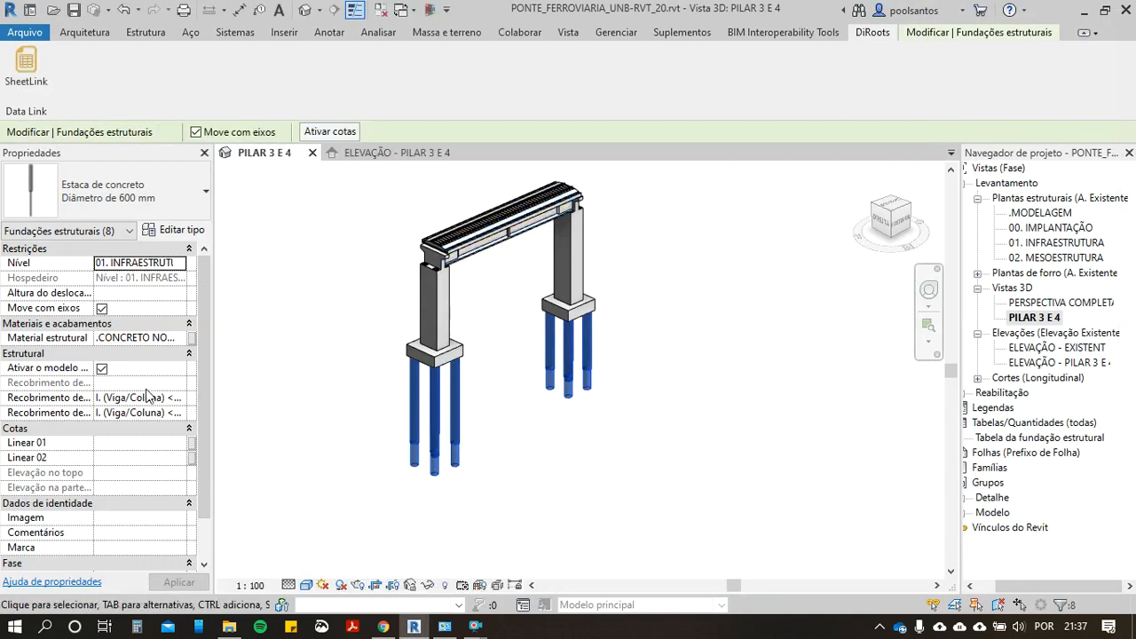
Step: Examine a middle pile of the front pier, comparing its Linear 01 and Linear 02 dimensions with its upper and lower segments
{"action": "key", "text": "Escape"}
{"action": "left_click", "coordinate": [431, 396]}
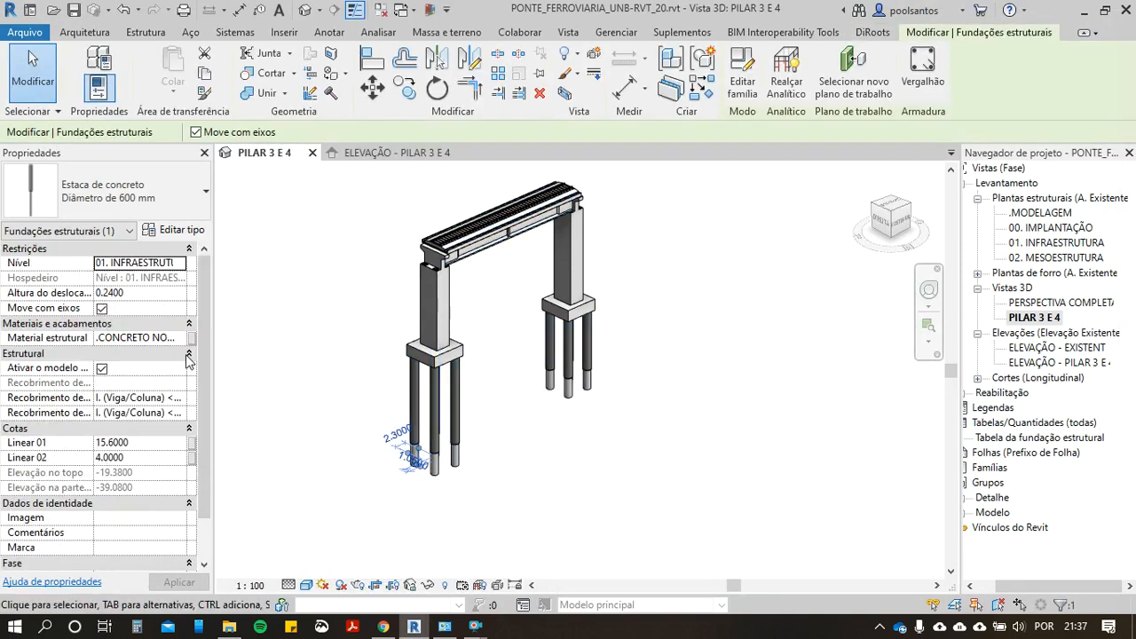
{"action": "scroll", "coordinate": [134, 372], "scroll_direction": "down", "scroll_amount": 1}
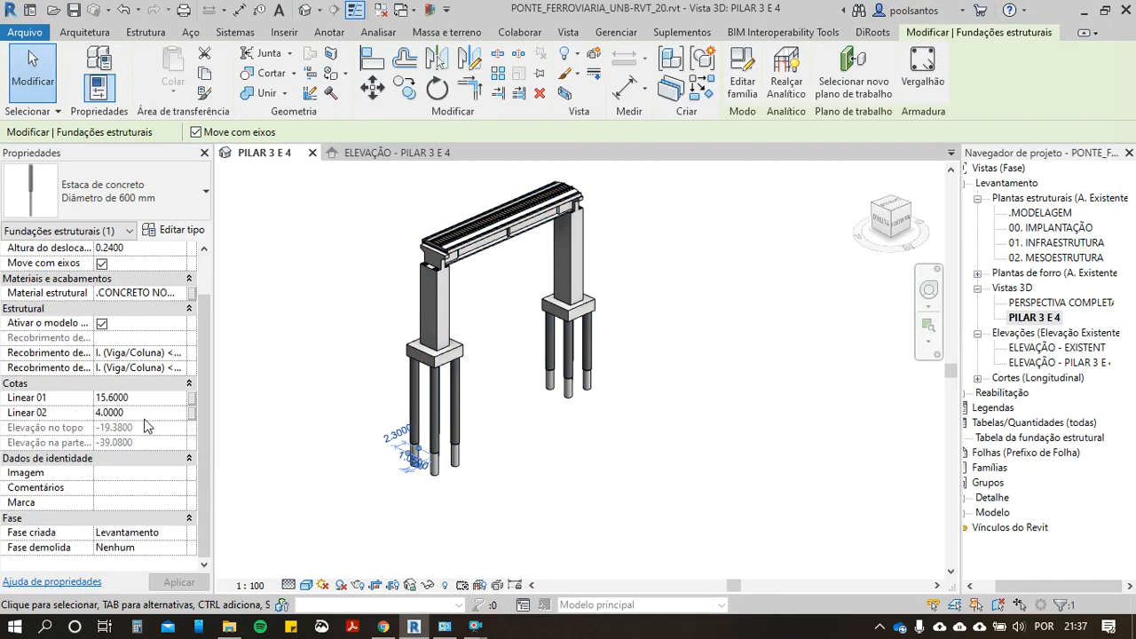
{"action": "scroll", "coordinate": [424, 448], "scroll_direction": "up", "scroll_amount": 2}
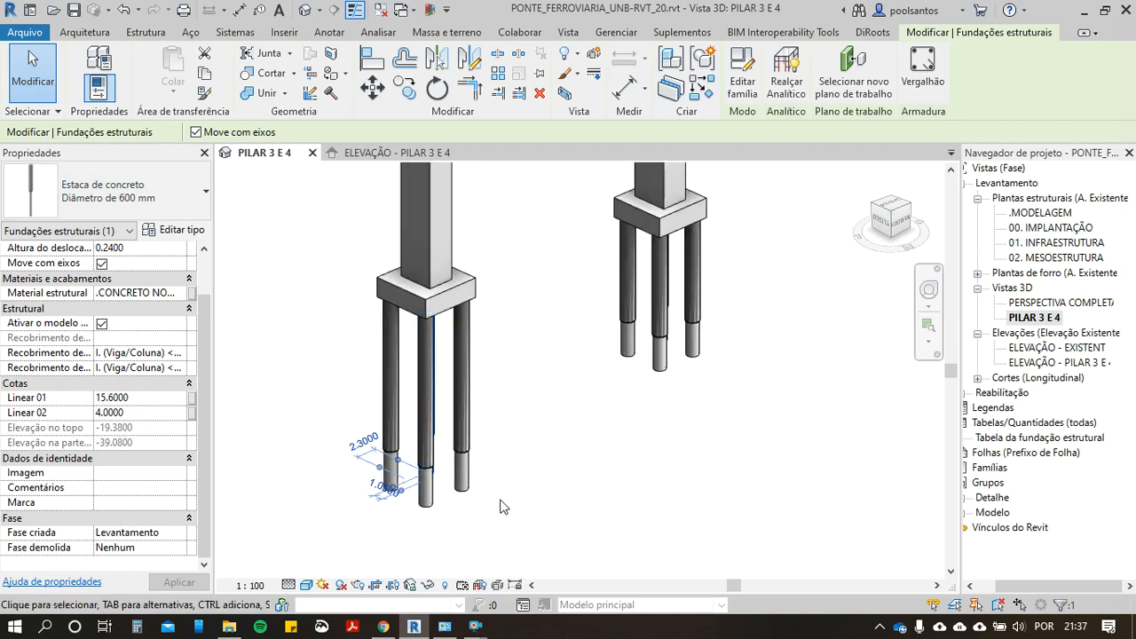
{"action": "left_click", "coordinate": [503, 507]}
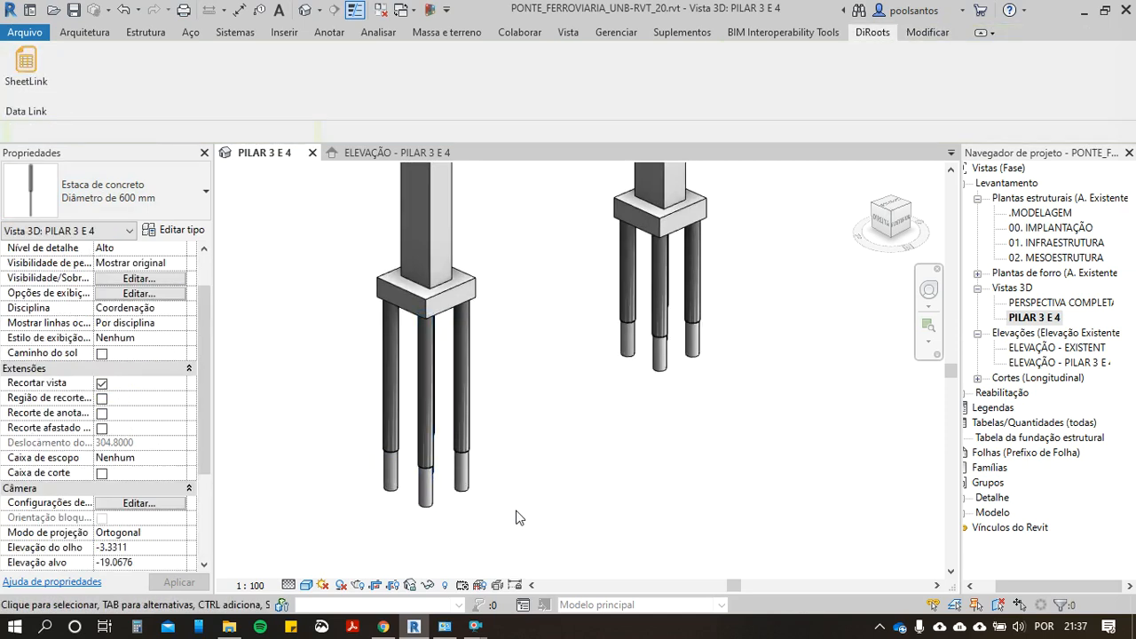
{"action": "left_click", "coordinate": [423, 461]}
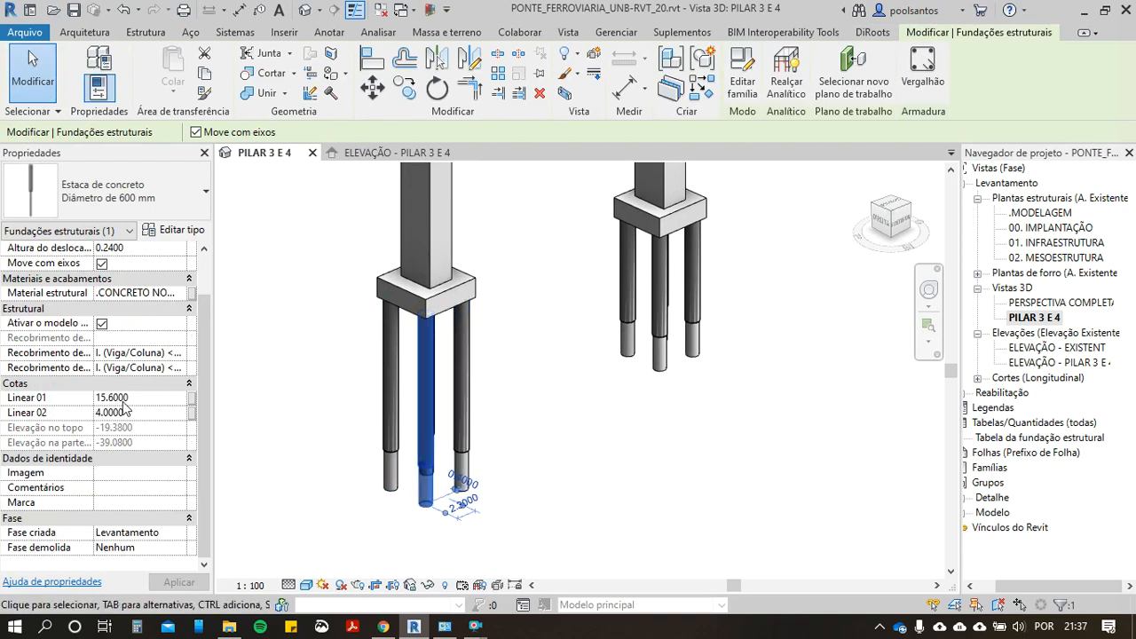
{"action": "scroll", "coordinate": [366, 524], "scroll_direction": "up", "scroll_amount": 2}
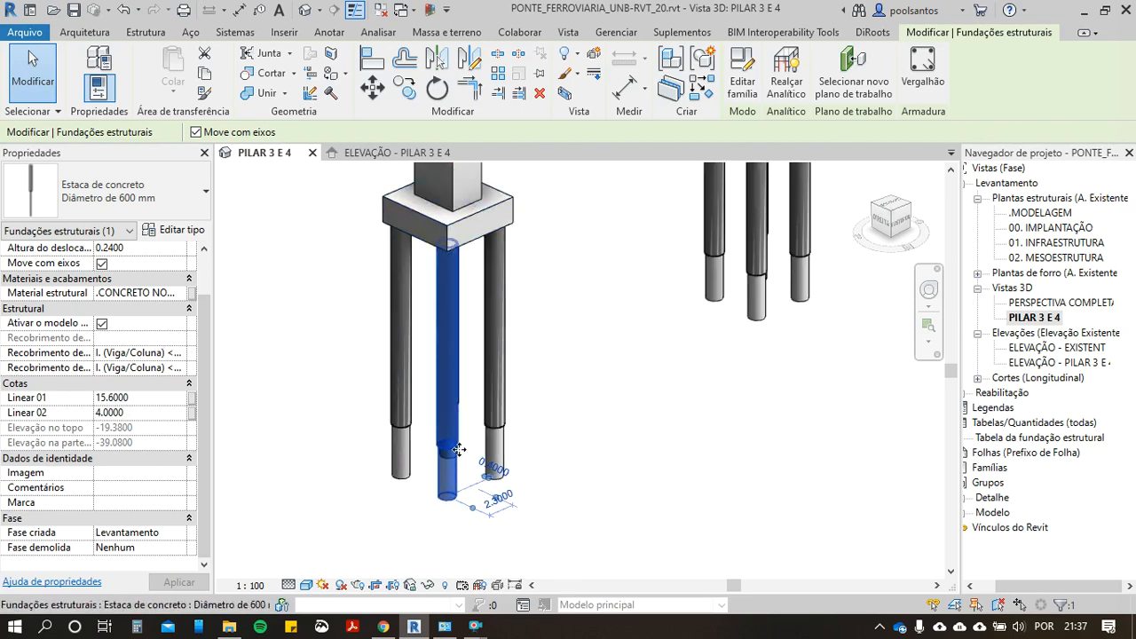
{"action": "left_click", "coordinate": [111, 413]}
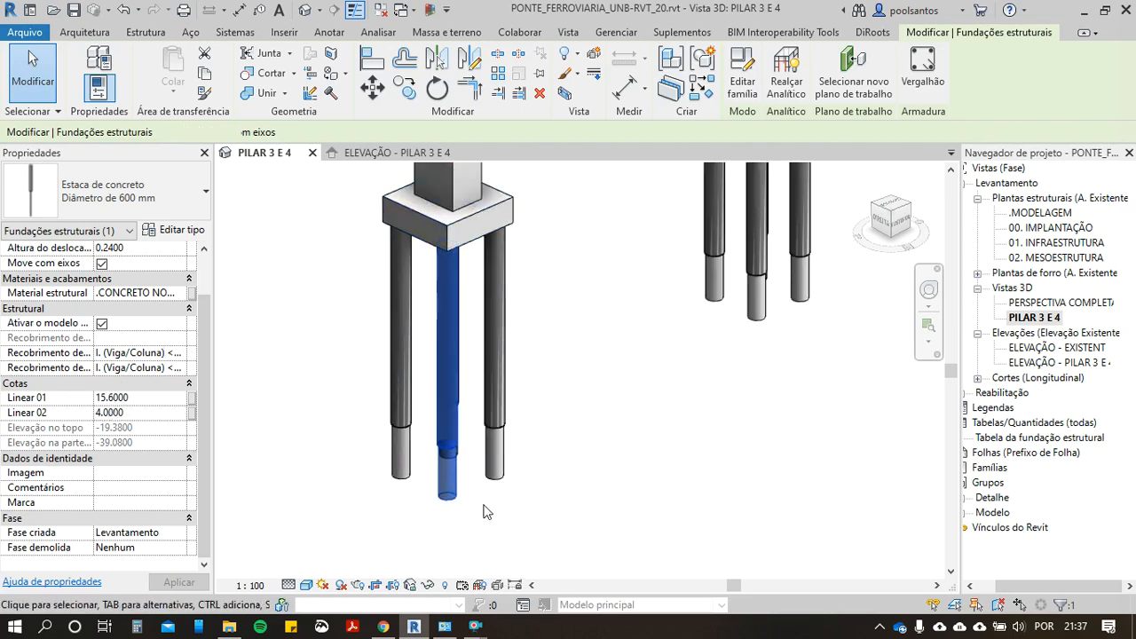
{"action": "scroll", "coordinate": [482, 511], "scroll_direction": "up", "scroll_amount": 4}
{"action": "left_click", "coordinate": [565, 511]}
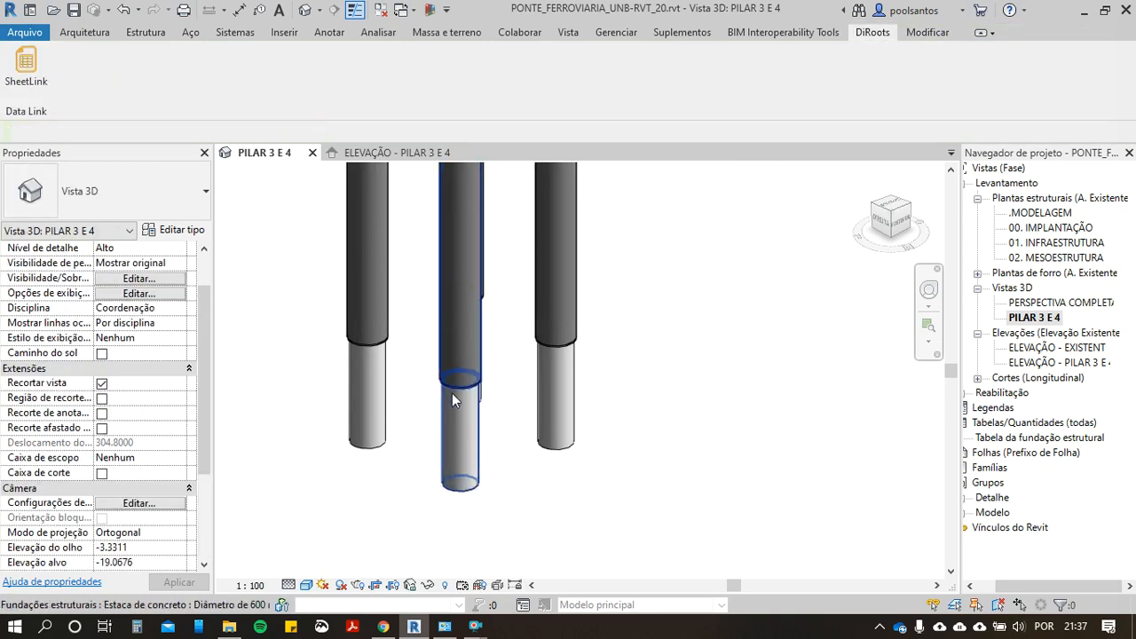
{"action": "scroll", "coordinate": [482, 474], "scroll_direction": "down", "scroll_amount": 3}
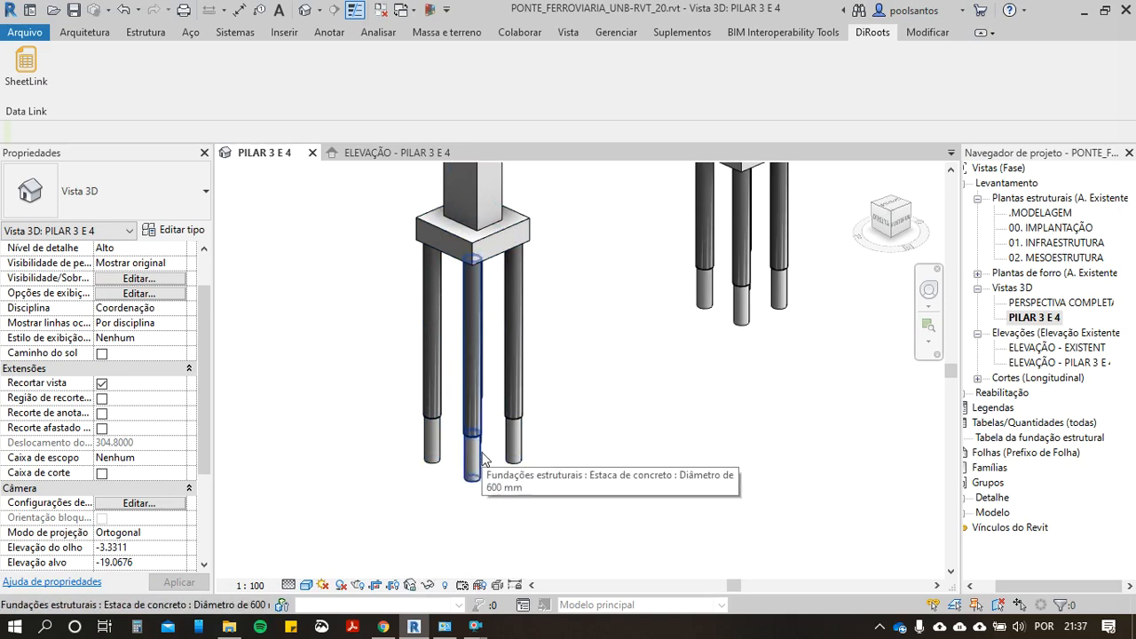
{"action": "scroll", "coordinate": [482, 459], "scroll_direction": "down", "scroll_amount": 1}
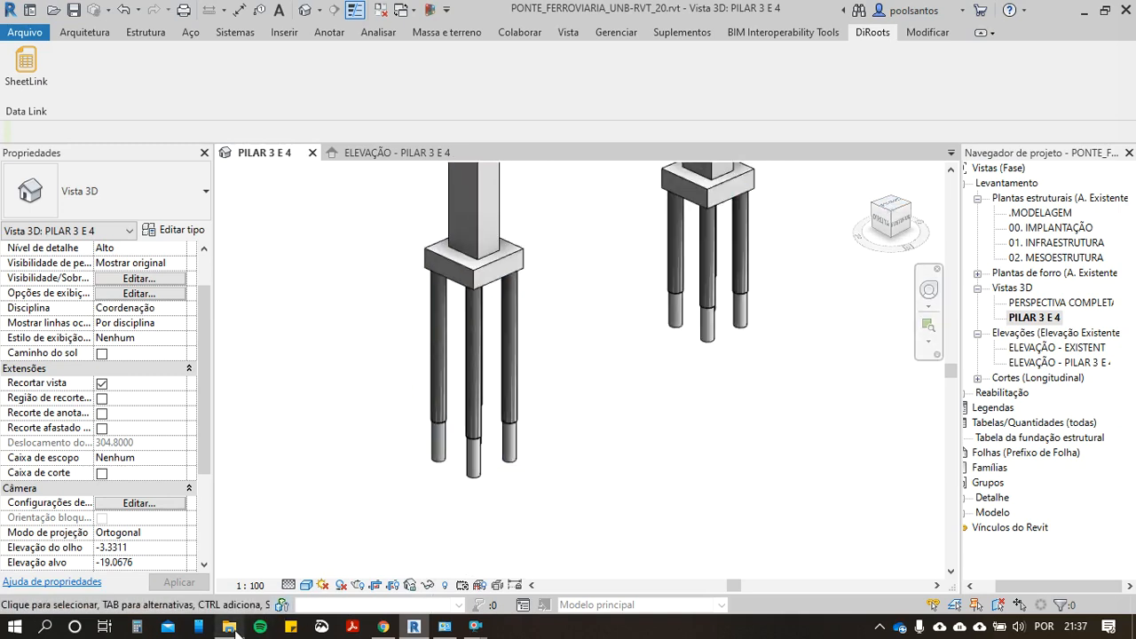
Step: Switch to i9 Orçamentos in Chrome and set the quantity of item 1.1, the SINAPI 90813 pile composition, to 134,4
{"action": "left_click", "coordinate": [382, 626]}
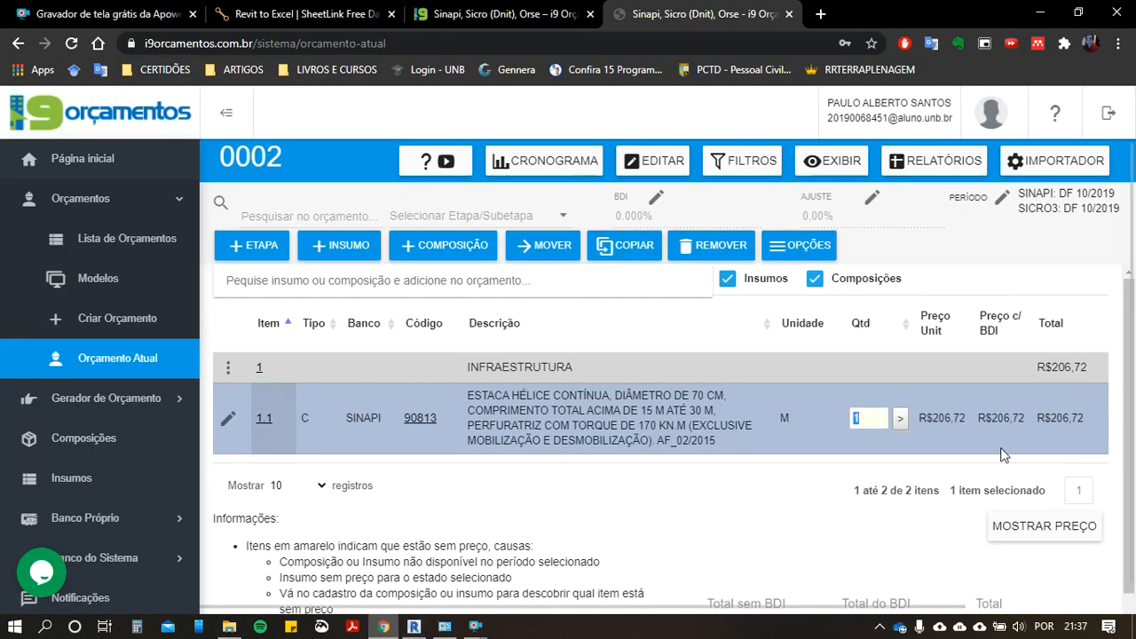
{"action": "left_click", "coordinate": [868, 417]}
{"action": "type", "text": "34"}
{"action": "left_click", "coordinate": [769, 516]}
{"action": "left_click", "coordinate": [858, 418]}
{"action": "type", "text": "134,4"}
{"action": "left_click", "coordinate": [900, 418]}
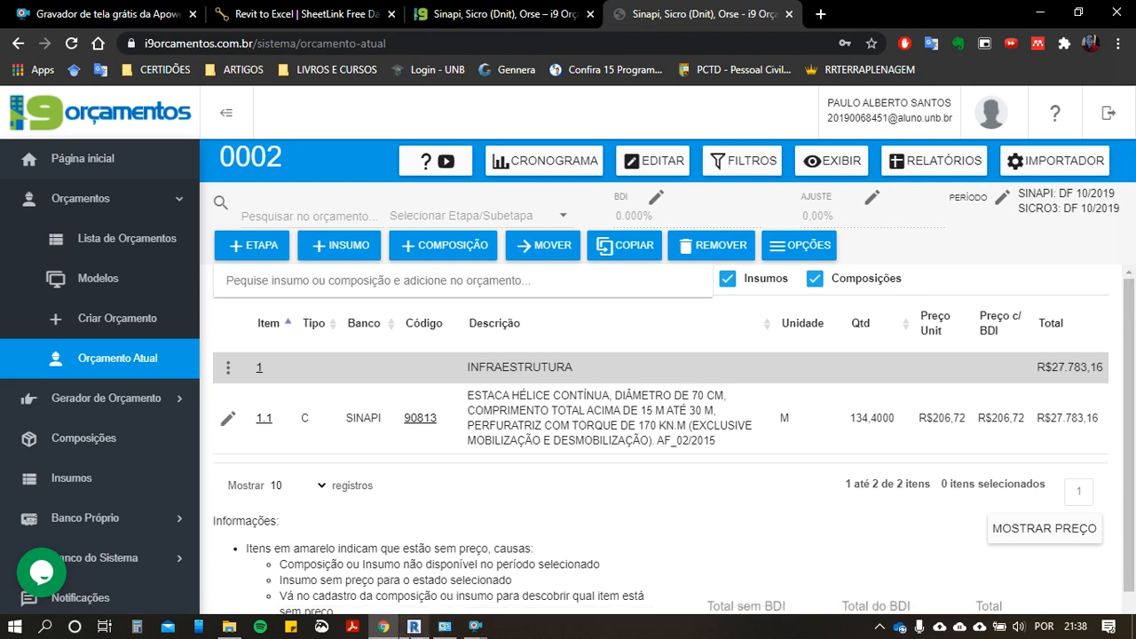
Step: Switch back to Revit, select all instances of the 600 mm concrete pile in the entire project, and hide them in the 3D view
{"action": "key", "text": "alt+Tab"}
{"action": "left_click", "coordinate": [502, 393]}
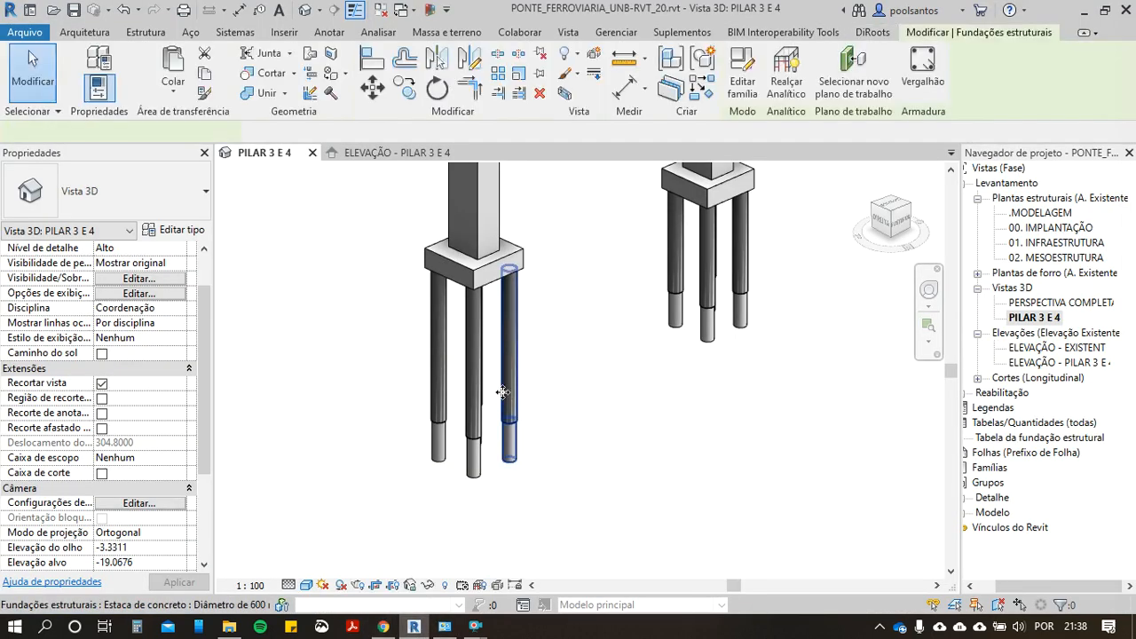
{"action": "right_click", "coordinate": [502, 392]}
{"action": "mouse_move", "coordinate": [632, 382]}
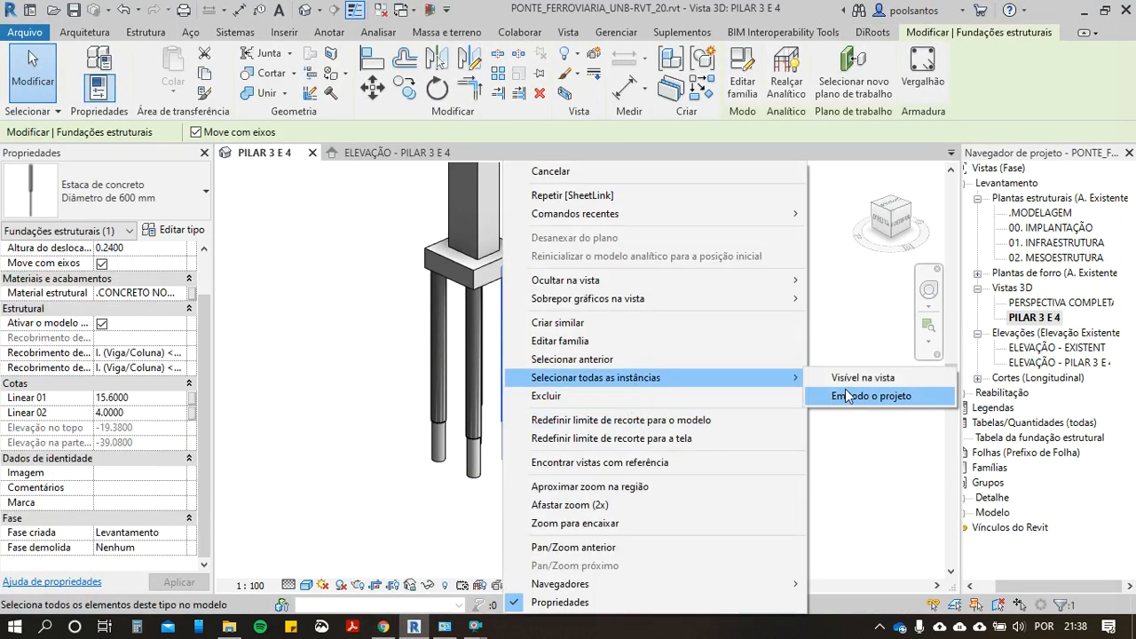
{"action": "left_click", "coordinate": [843, 396]}
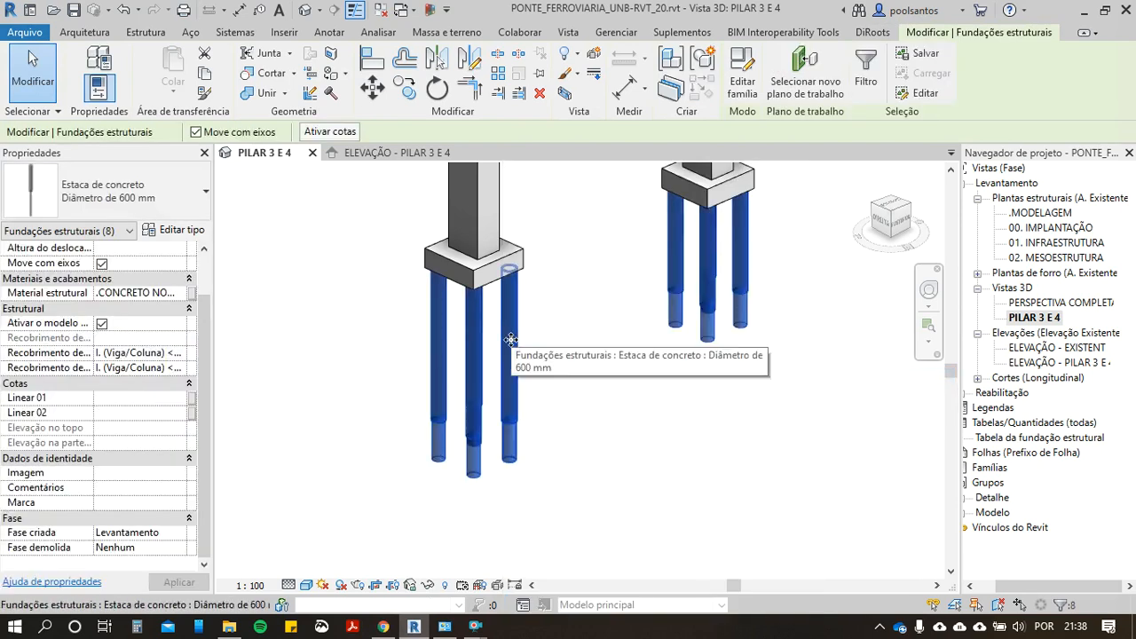
{"action": "right_click", "coordinate": [511, 340]}
{"action": "mouse_move", "coordinate": [809, 281]}
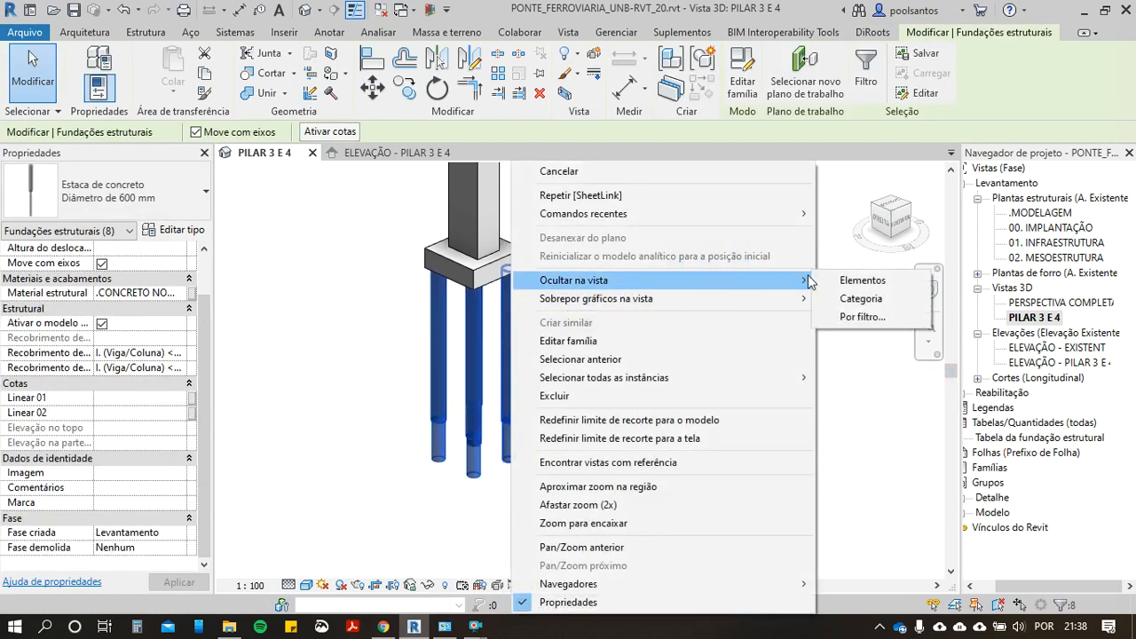
{"action": "left_click", "coordinate": [826, 281]}
{"action": "scroll", "coordinate": [545, 461], "scroll_direction": "down", "scroll_amount": 5}
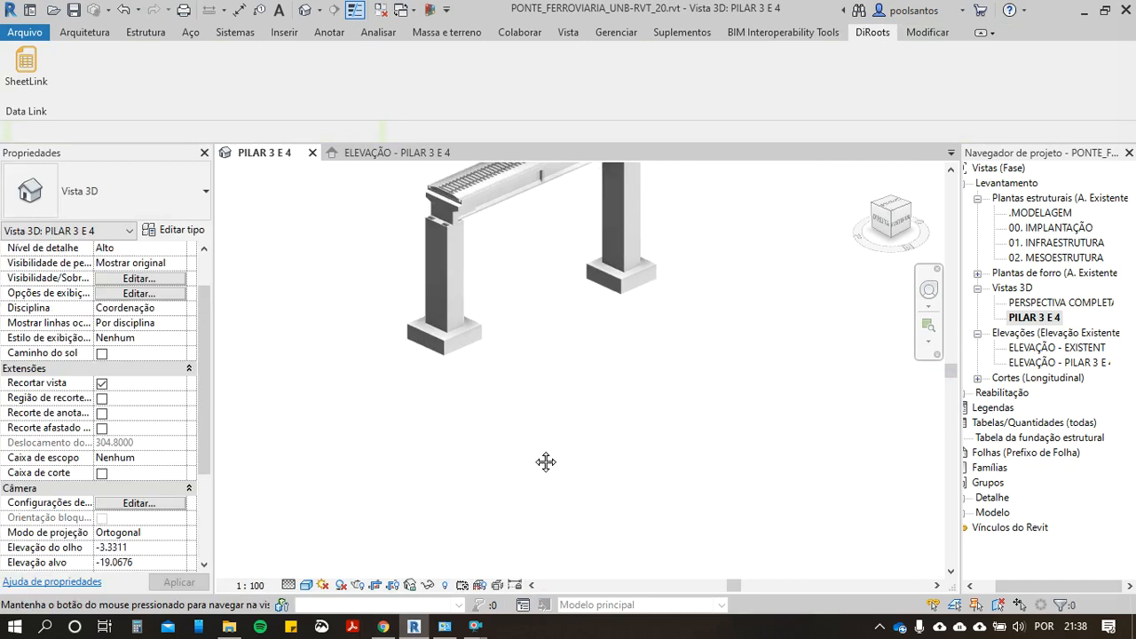
{"action": "middle_click_drag", "start_coordinate": [471, 425], "coordinate": [583, 399]}
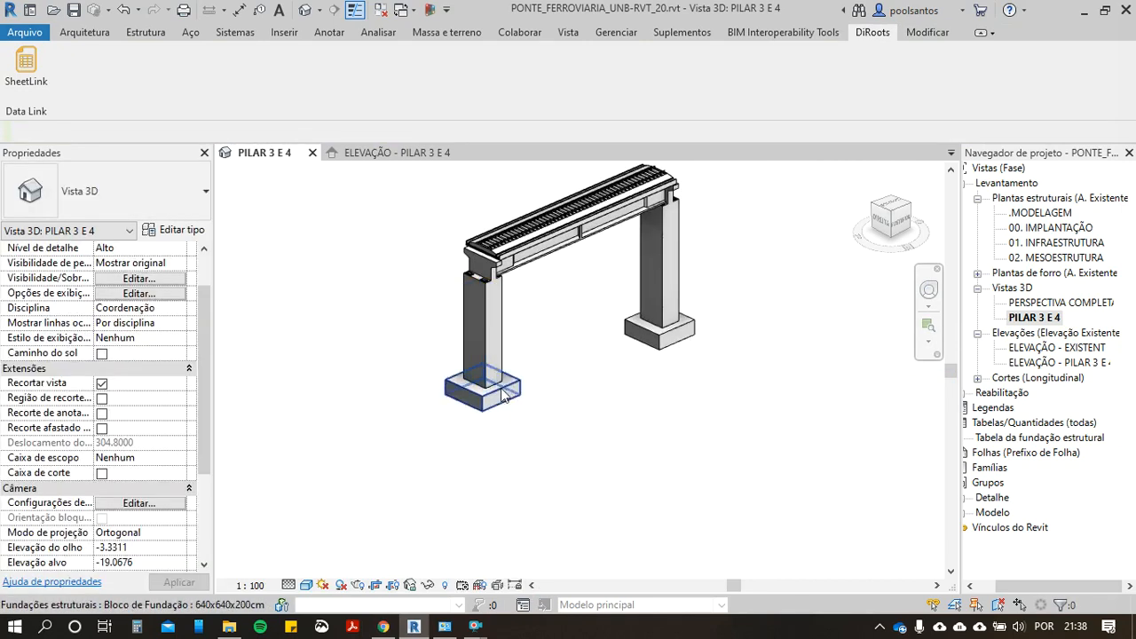
Step: Inspect the foundation blocks of both piers one at a time, comparing their types and properties
{"action": "left_click", "coordinate": [509, 390]}
{"action": "left_click", "coordinate": [648, 344]}
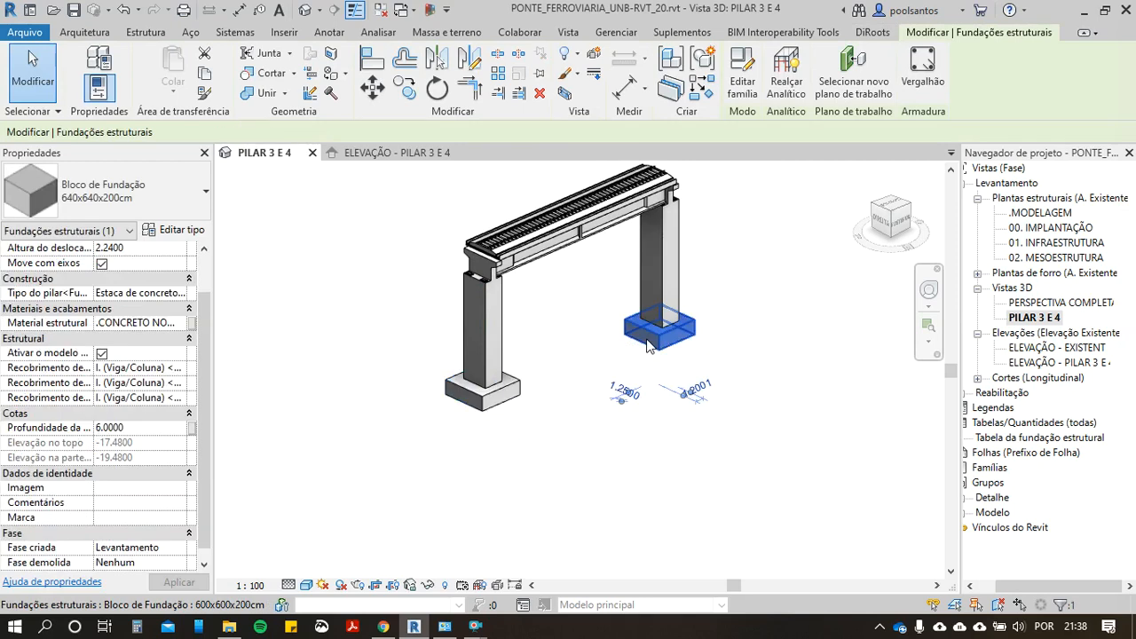
{"action": "left_click", "coordinate": [517, 458]}
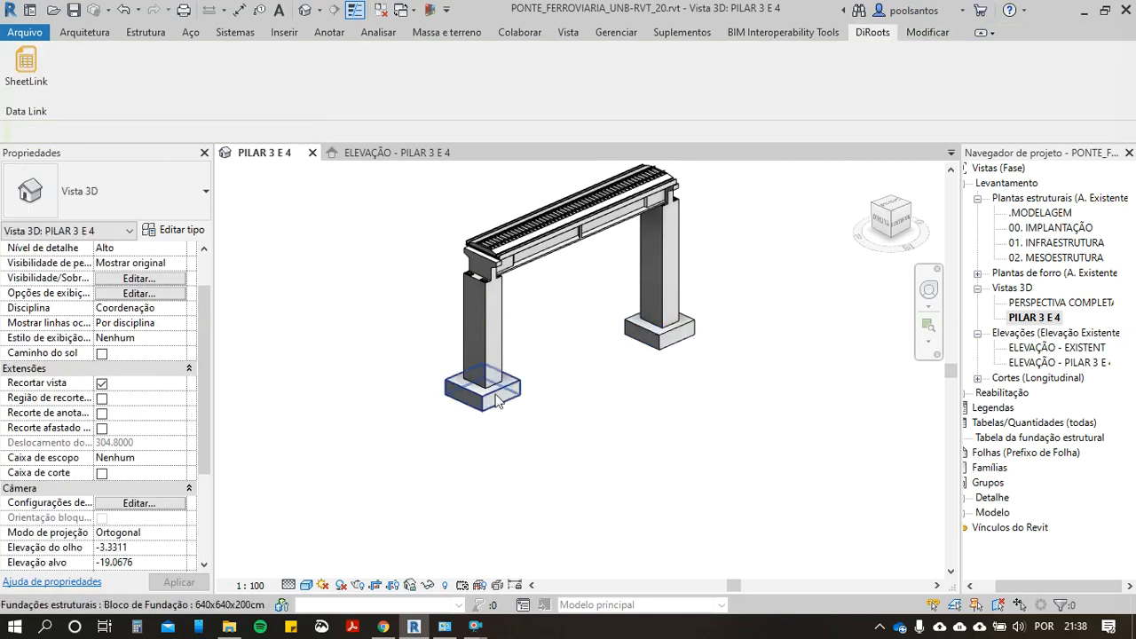
{"action": "scroll", "coordinate": [496, 401], "scroll_direction": "up", "scroll_amount": 3}
{"action": "left_click", "coordinate": [496, 401]}
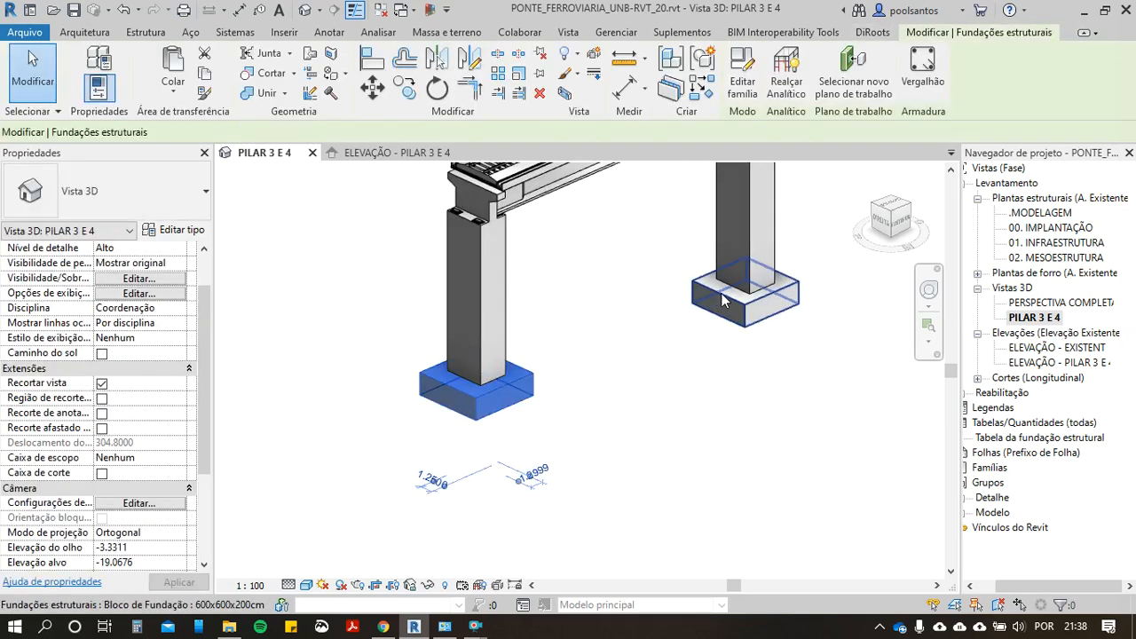
{"action": "middle_click_drag", "start_coordinate": [601, 372], "coordinate": [617, 415]}
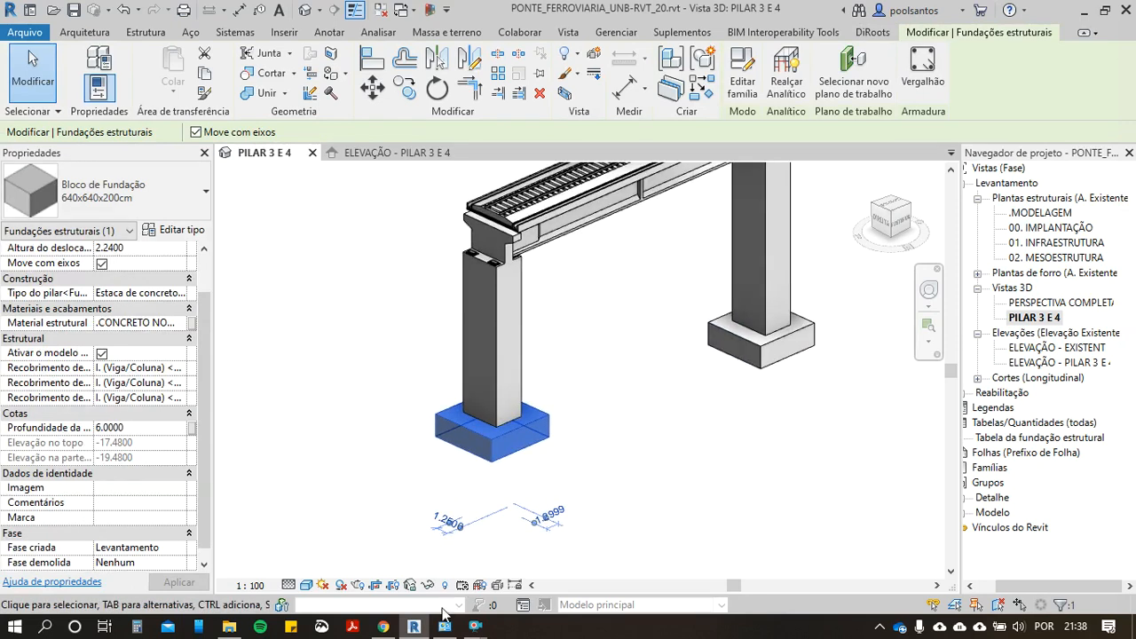
{"action": "left_click", "coordinate": [592, 439]}
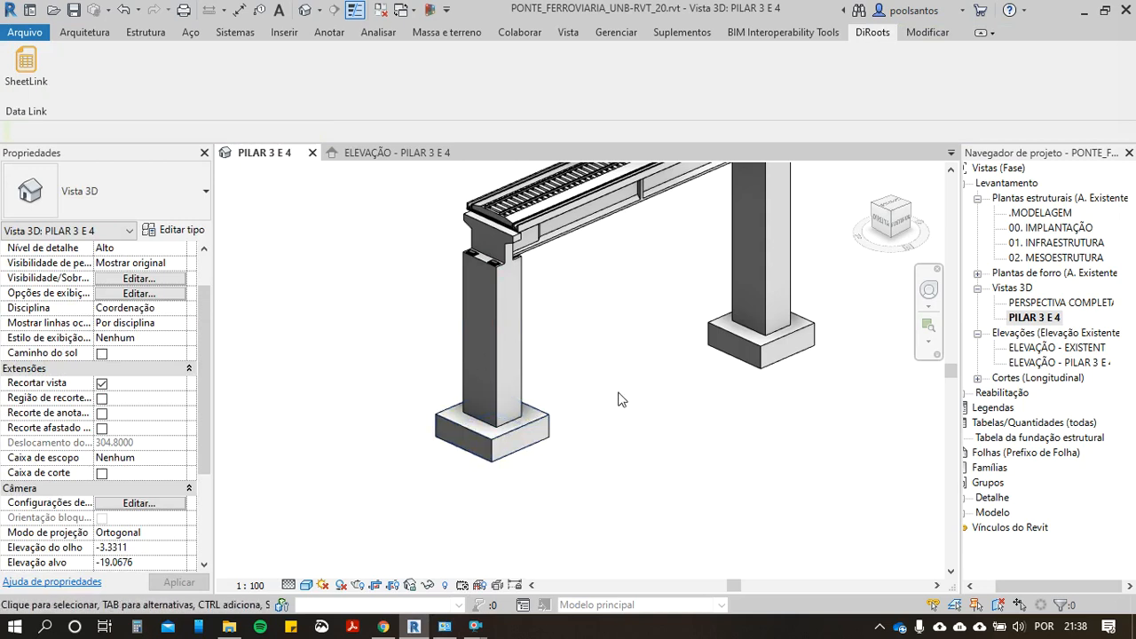
Step: Select the 640x640x200cm and 600x600x200cm foundation blocks together, keeping the pier columns out of the selection
{"action": "left_click", "coordinate": [513, 438]}
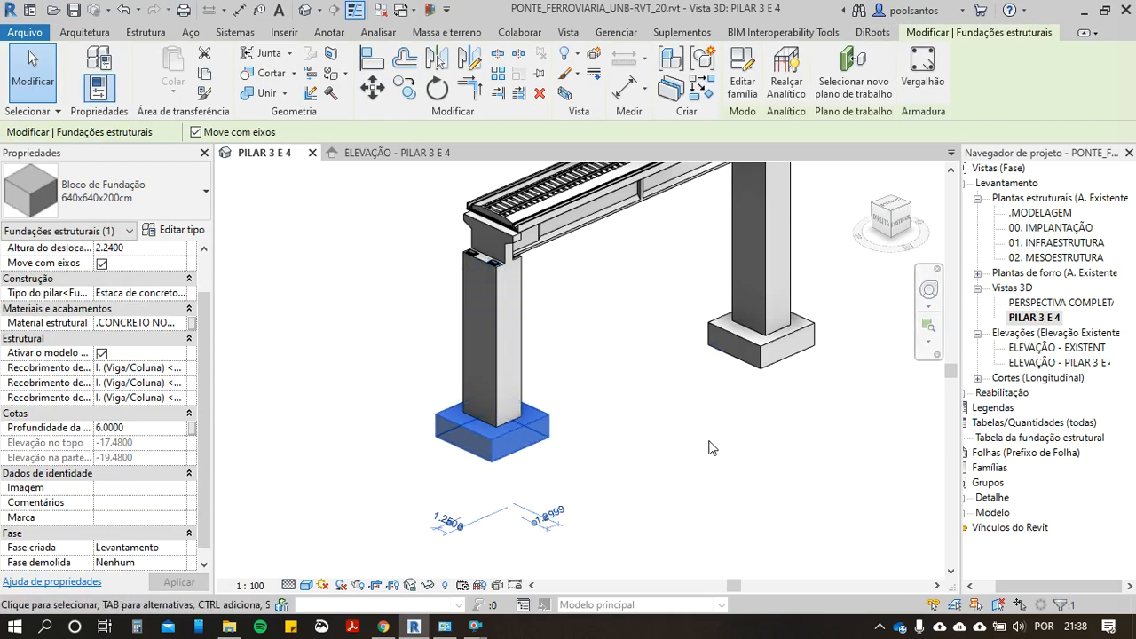
{"action": "right_click", "coordinate": [524, 424]}
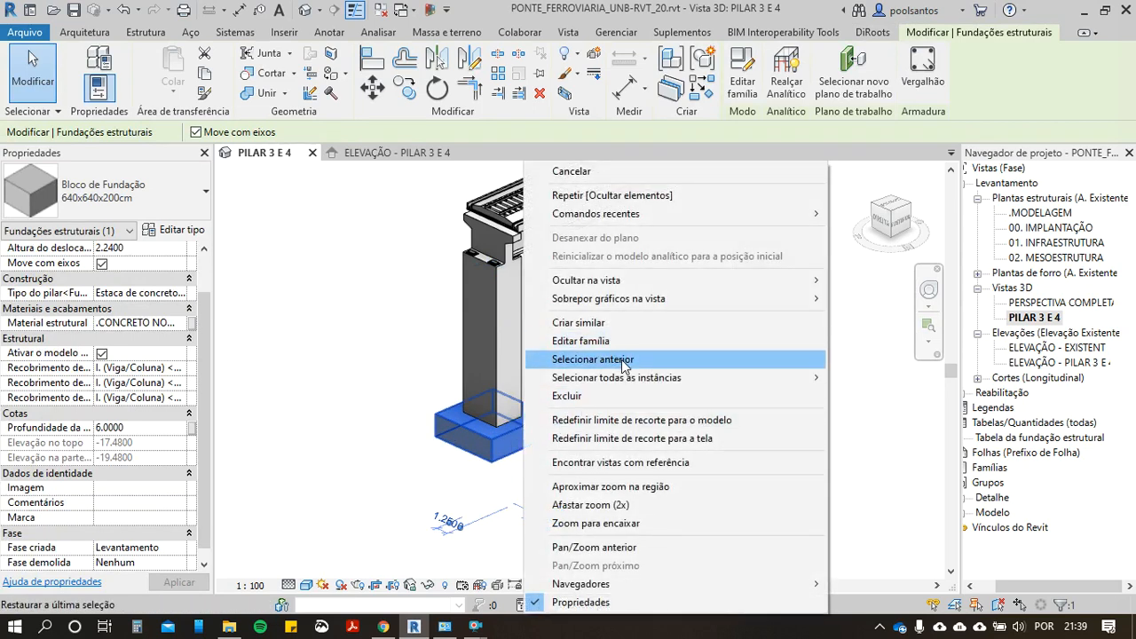
{"action": "mouse_move", "coordinate": [772, 377]}
{"action": "left_click", "coordinate": [859, 382]}
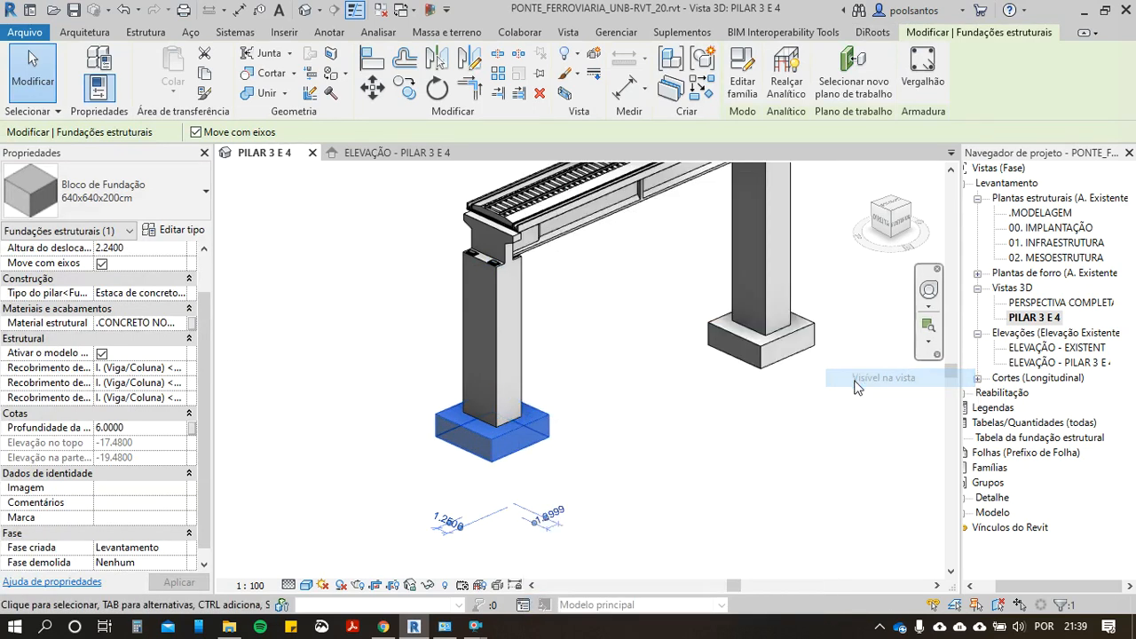
{"action": "middle_click_drag", "start_coordinate": [696, 385], "coordinate": [583, 380]}
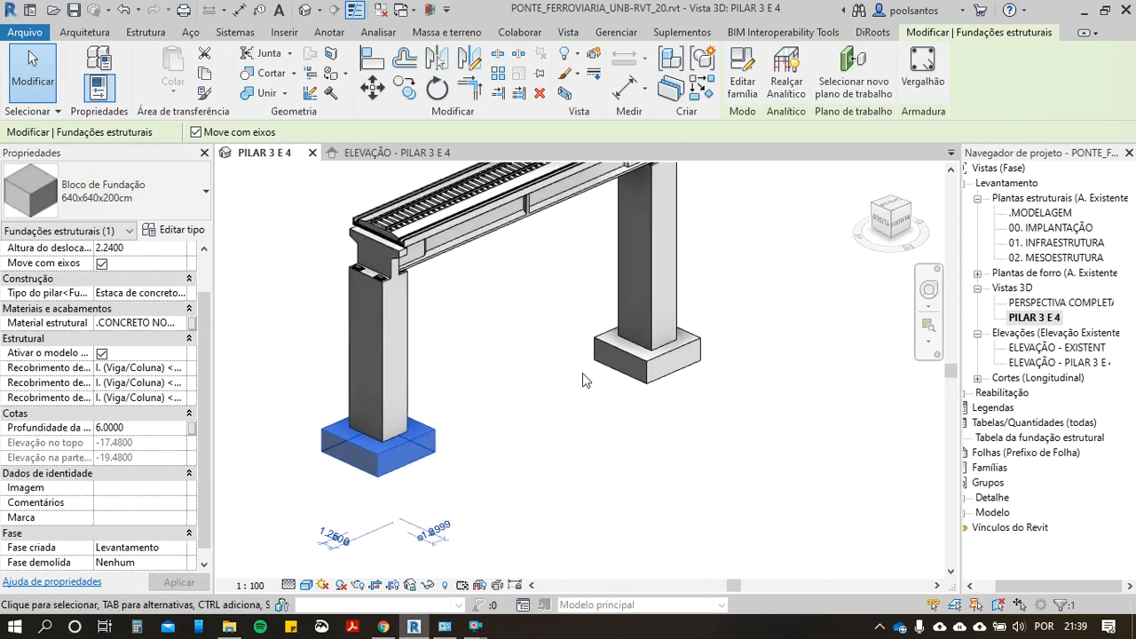
{"action": "left_click", "coordinate": [653, 364], "text": "ctrl"}
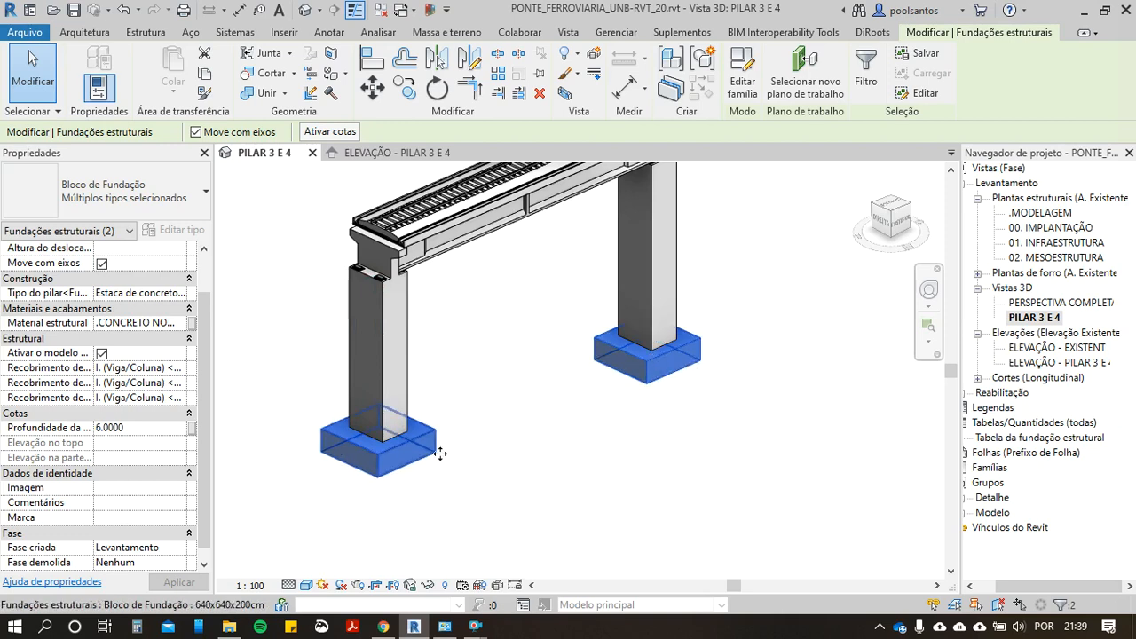
{"action": "scroll", "coordinate": [478, 435], "scroll_direction": "down", "scroll_amount": 3}
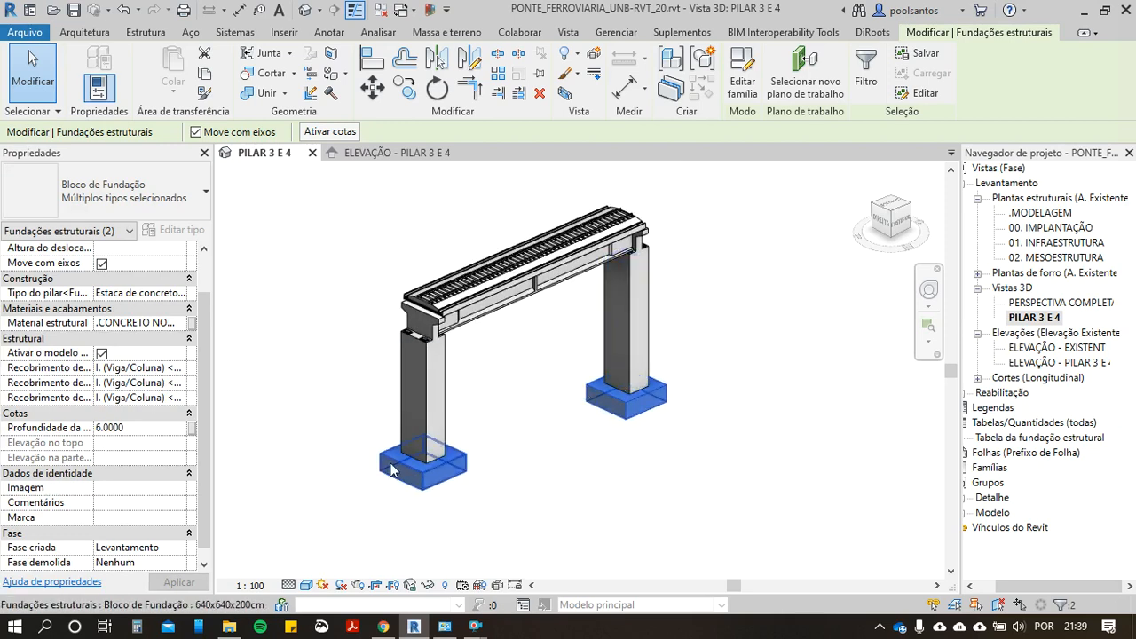
{"action": "scroll", "coordinate": [582, 396], "scroll_direction": "up", "scroll_amount": 2}
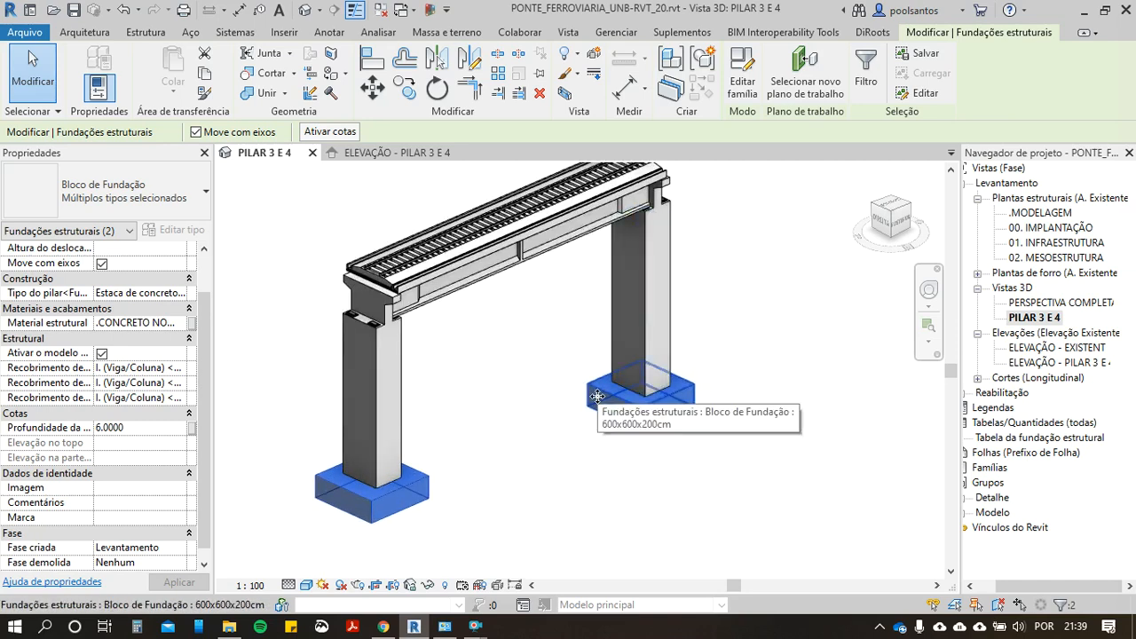
{"action": "left_click", "coordinate": [621, 346], "text": "ctrl"}
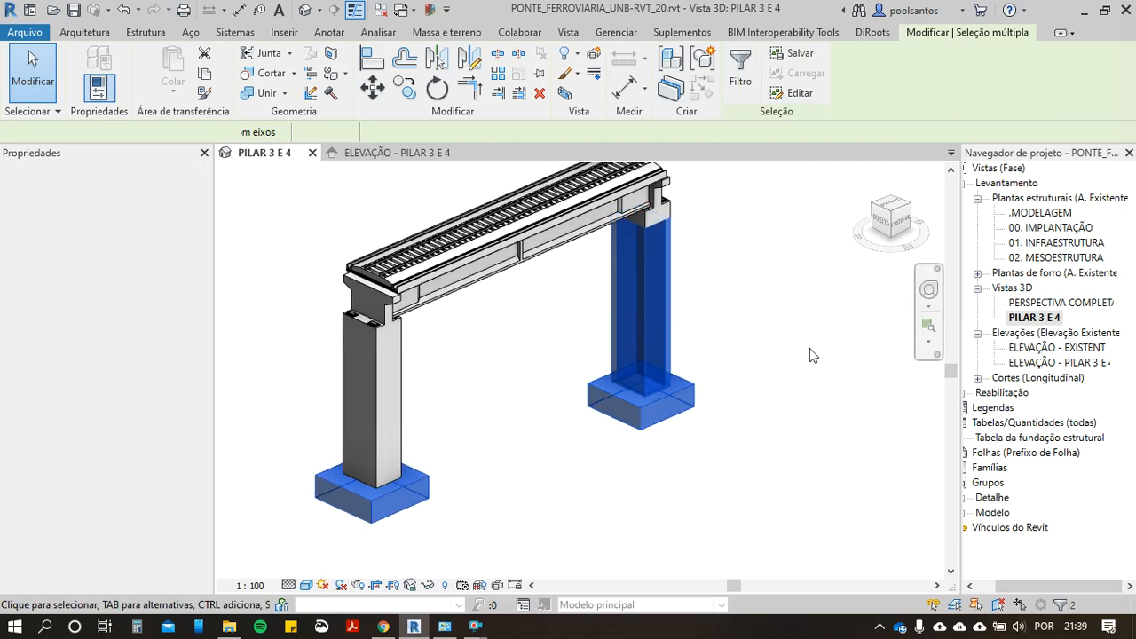
{"action": "left_click", "coordinate": [625, 330], "text": "shift"}
{"action": "scroll", "coordinate": [556, 338], "scroll_direction": "down", "scroll_amount": 1}
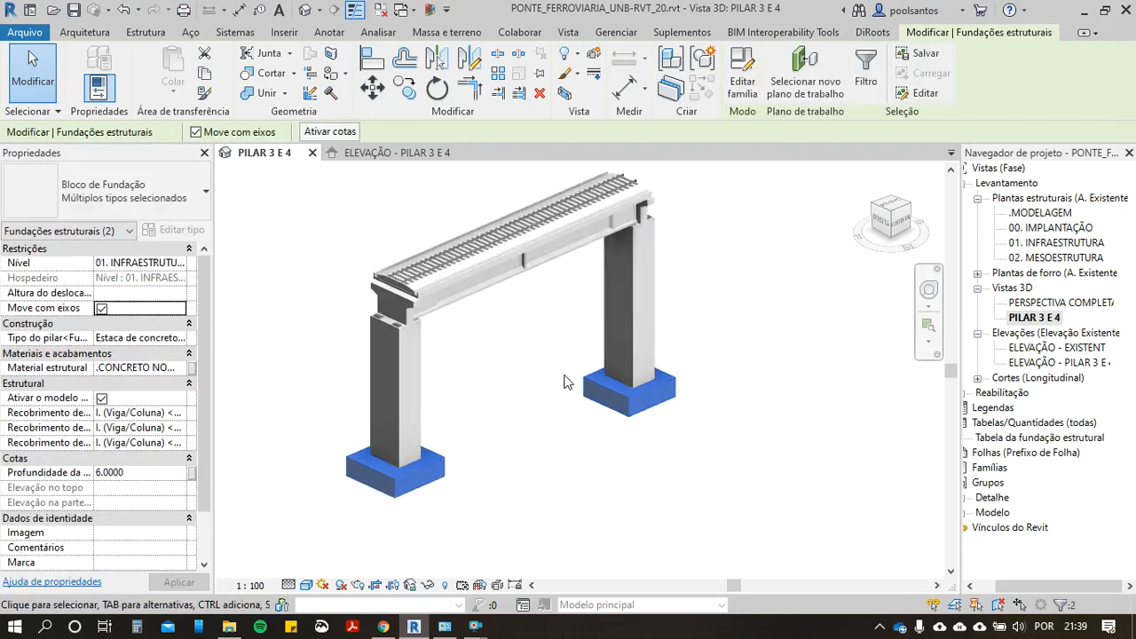
Step: Open DiRoots SheetLink for the current selection of foundation blocks and add Volume to the selected parameters
{"action": "left_click", "coordinate": [862, 36]}
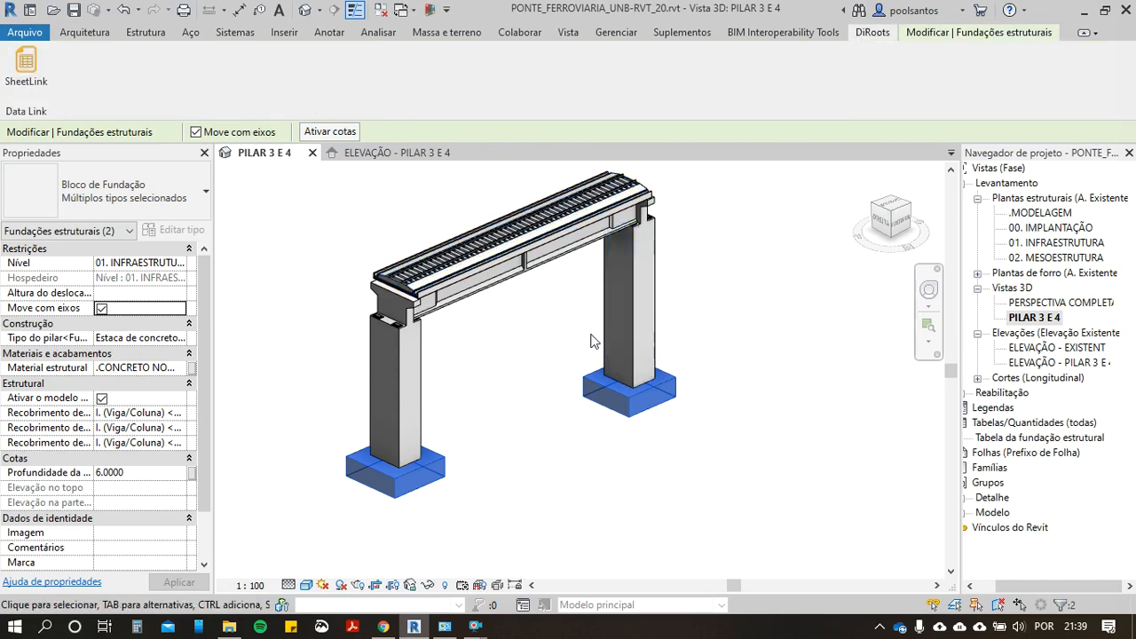
{"action": "left_click", "coordinate": [25, 71]}
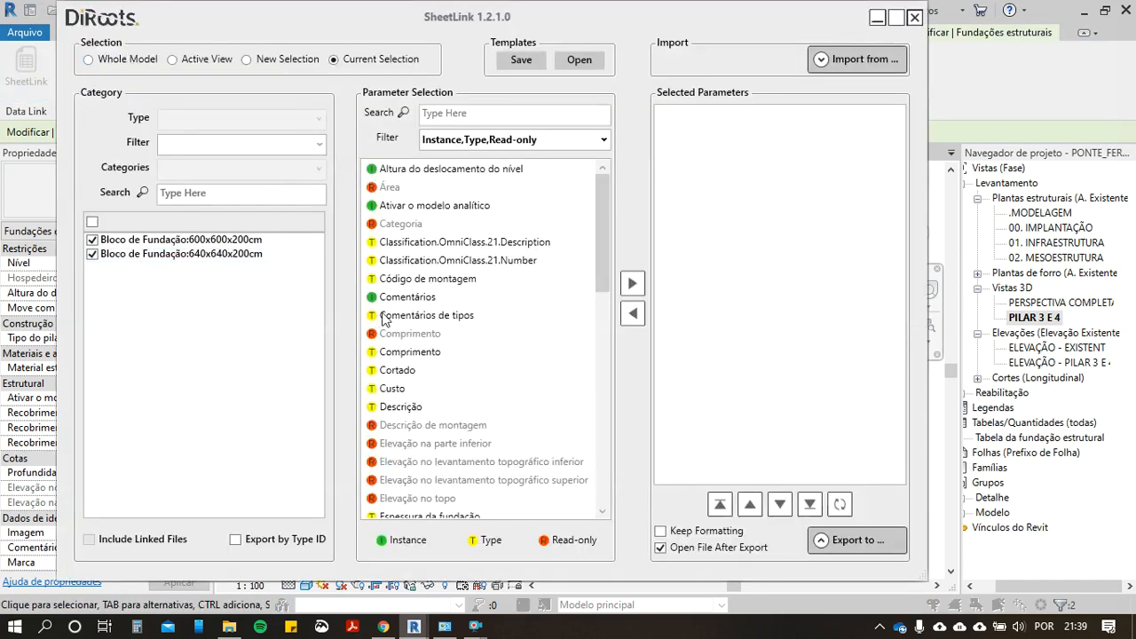
{"action": "scroll", "coordinate": [432, 357], "scroll_direction": "down", "scroll_amount": 7}
{"action": "scroll", "coordinate": [454, 399], "scroll_direction": "down", "scroll_amount": 5}
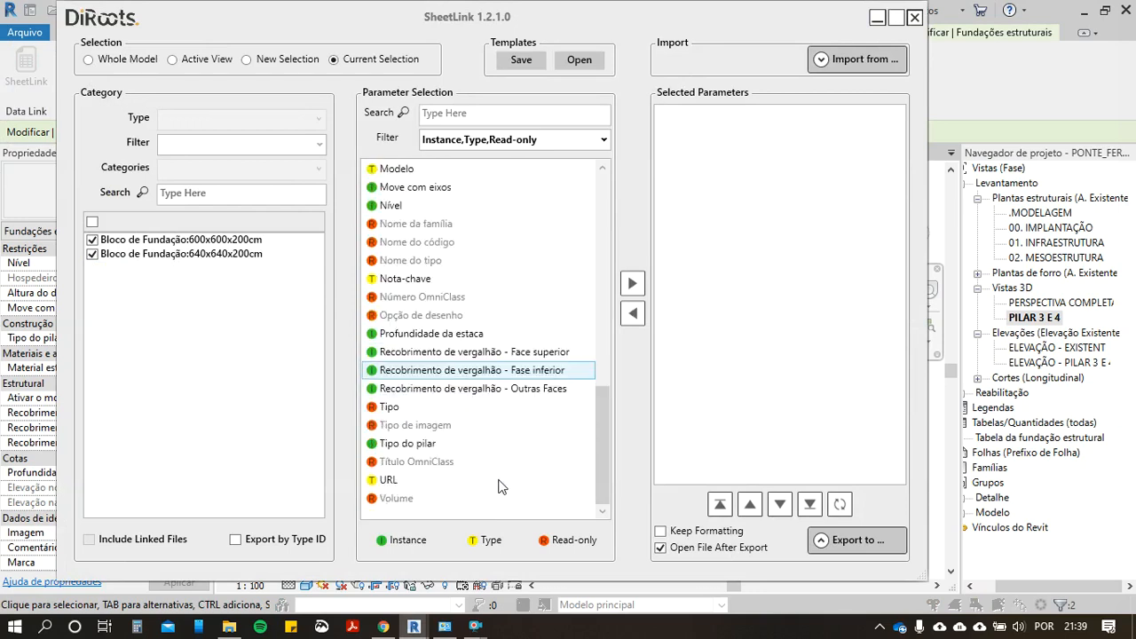
{"action": "left_click", "coordinate": [415, 504]}
{"action": "double_click", "coordinate": [413, 497]}
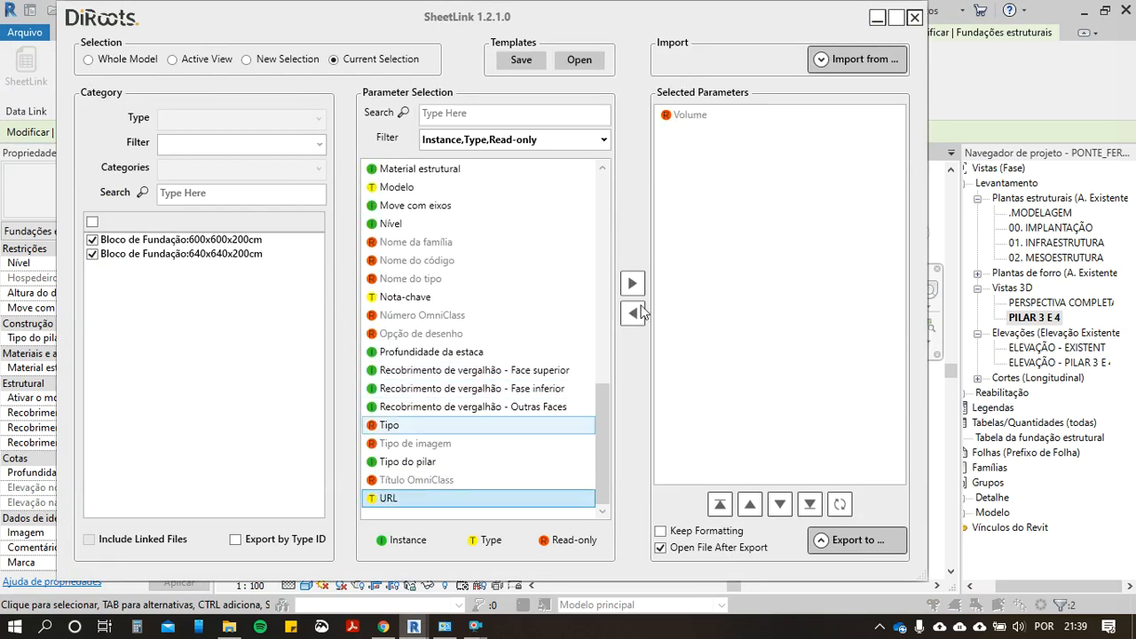
Step: Preview the exported Volume data of the two foundation blocks, read both values, and close the preview
{"action": "left_click", "coordinate": [875, 540]}
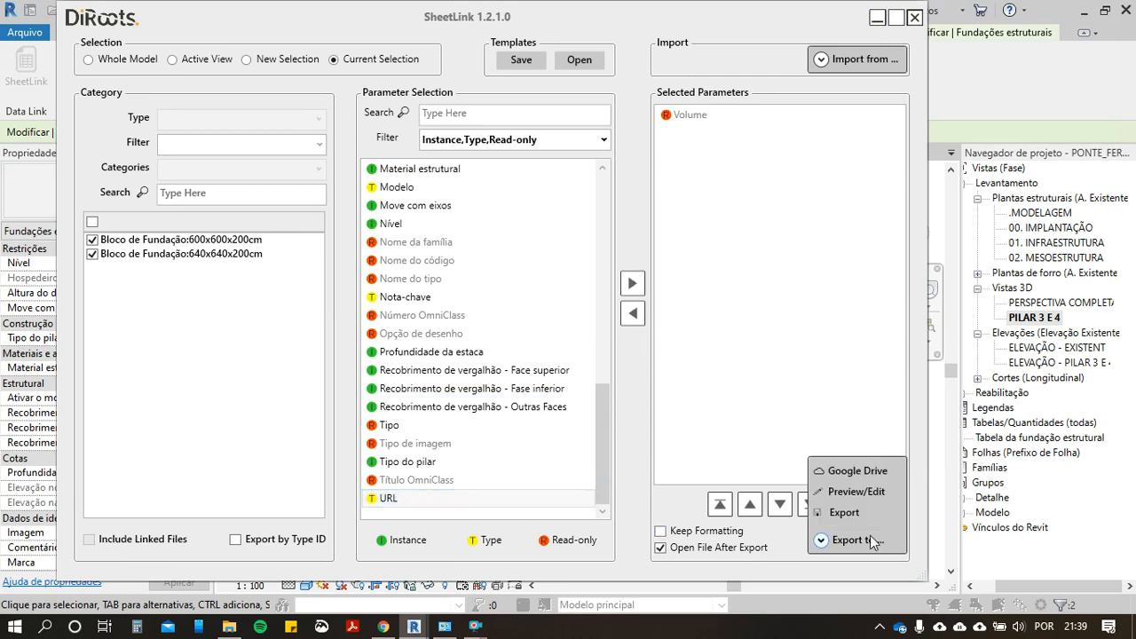
{"action": "left_click", "coordinate": [845, 493]}
{"action": "left_click", "coordinate": [410, 170]}
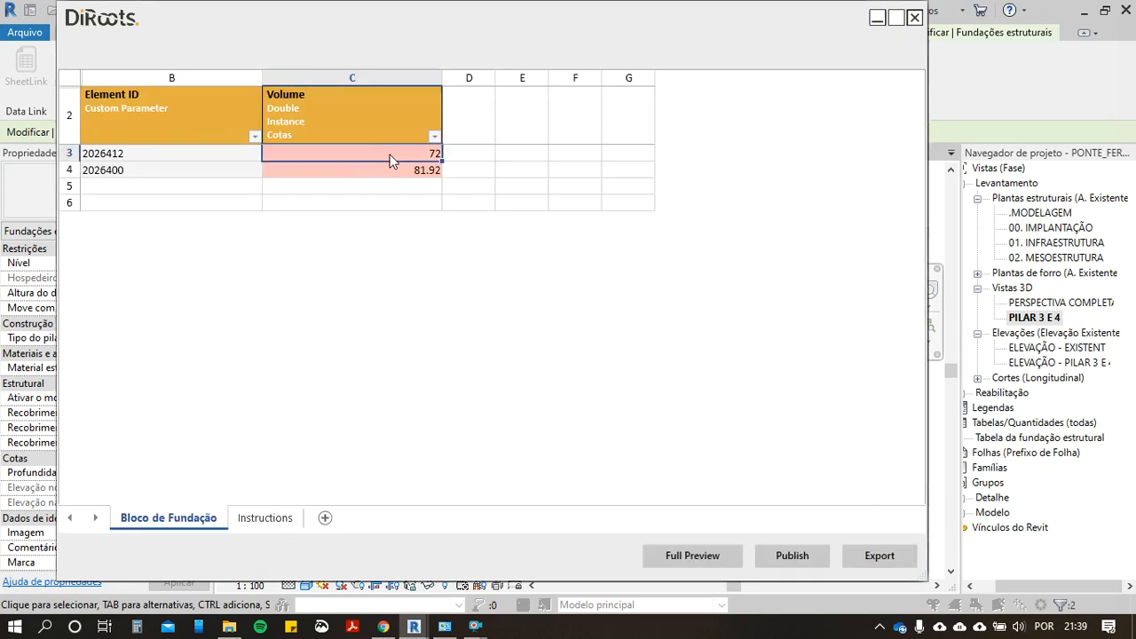
{"action": "left_click", "coordinate": [413, 155]}
{"action": "left_click", "coordinate": [914, 19]}
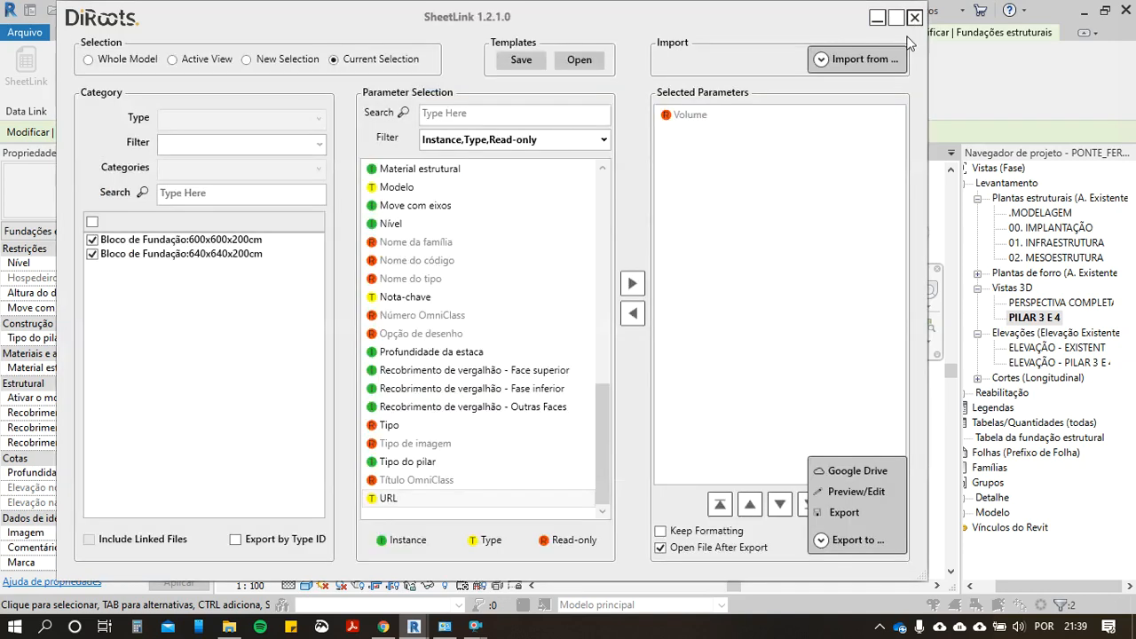
Step: Open the Windows calculator, keep it on top in compact mode, and reopen the SheetLink volume preview
{"action": "left_click", "coordinate": [843, 513]}
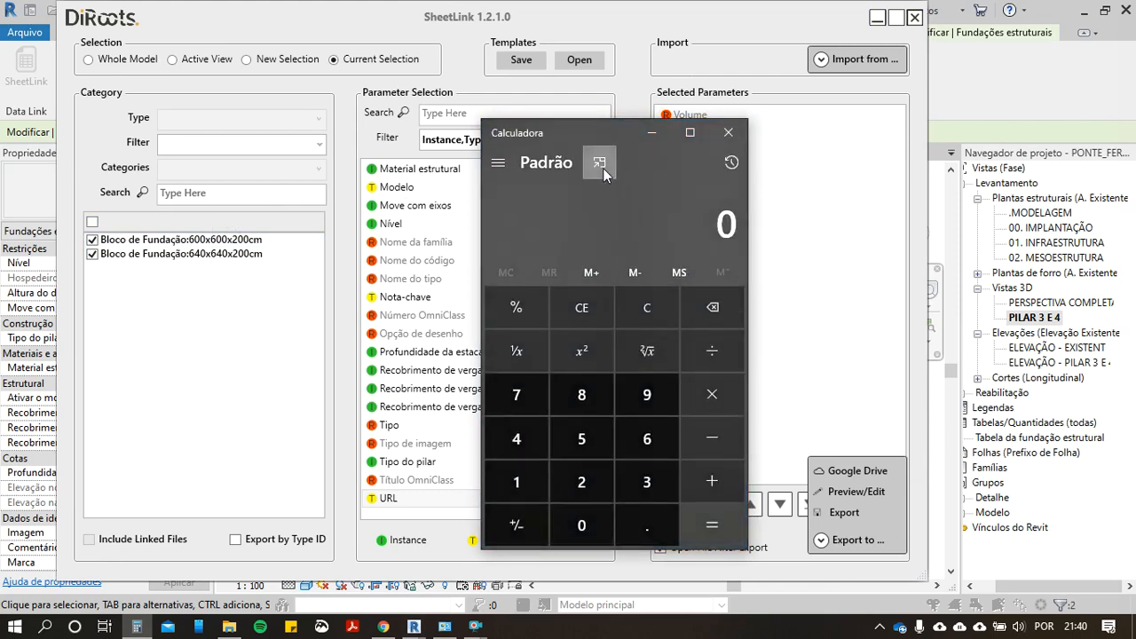
{"action": "left_click", "coordinate": [601, 165]}
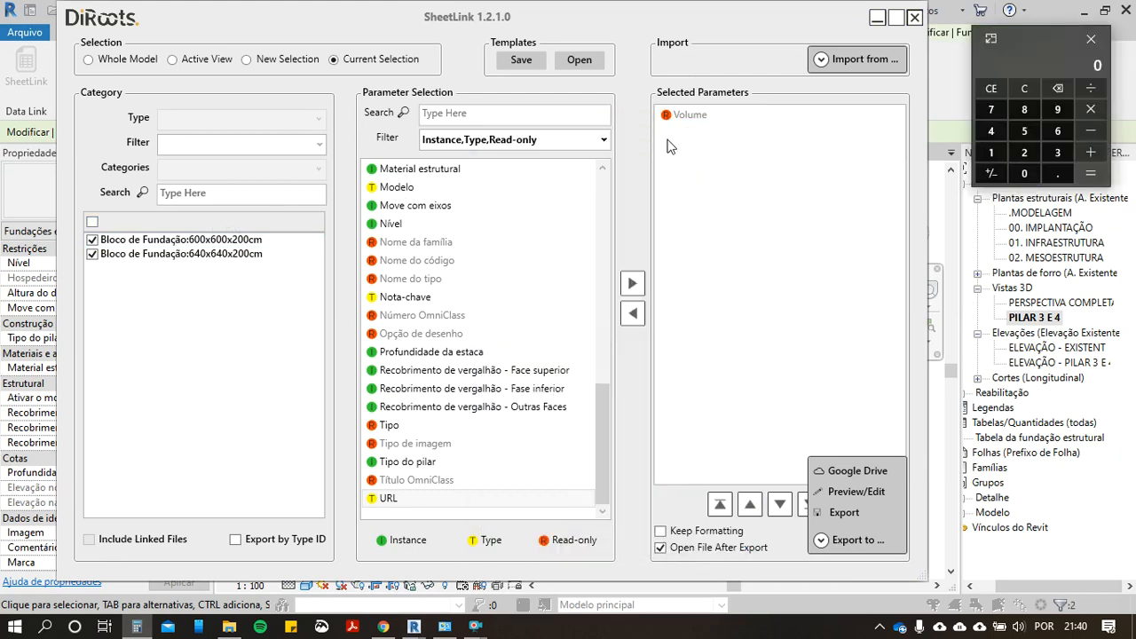
{"action": "left_click", "coordinate": [843, 494]}
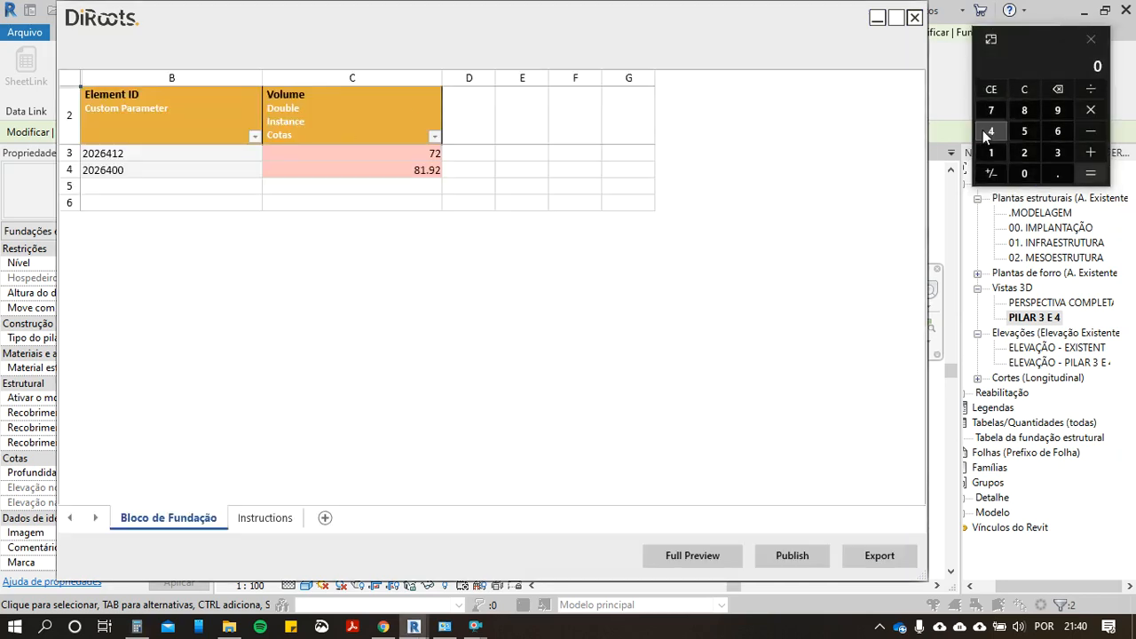
Step: Add the two foundation block volumes, 72 and 81.92, in the calculator
{"action": "left_click", "coordinate": [994, 111]}
{"action": "left_click", "coordinate": [1026, 149]}
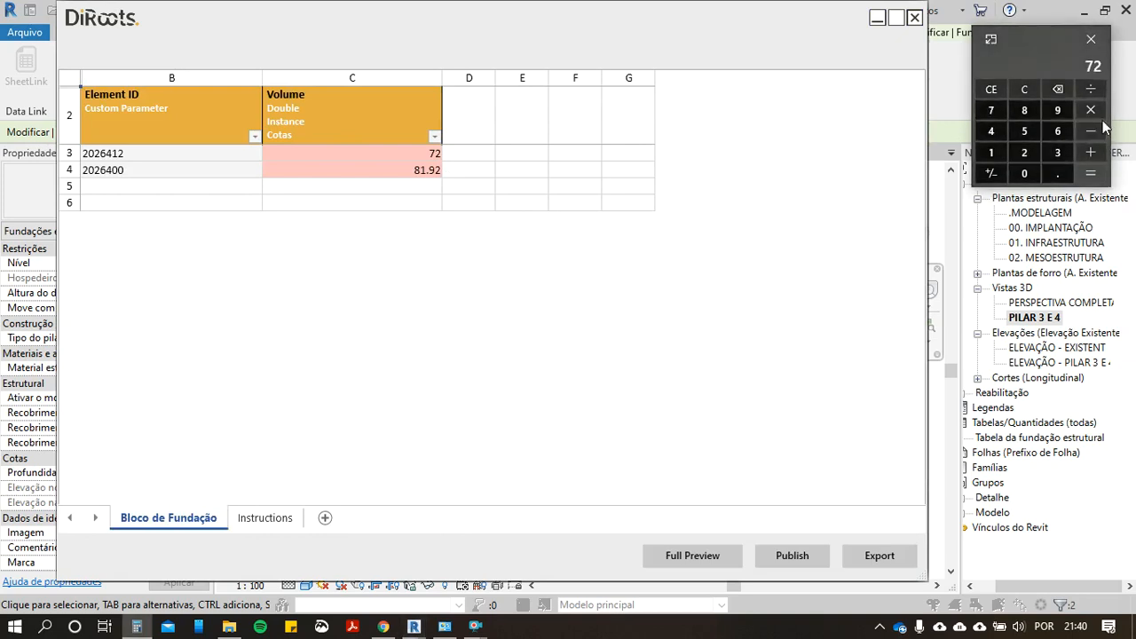
{"action": "left_click", "coordinate": [1089, 149]}
{"action": "left_click", "coordinate": [1013, 110]}
{"action": "left_click", "coordinate": [1003, 153]}
{"action": "left_click", "coordinate": [1055, 173]}
{"action": "left_click", "coordinate": [1058, 110]}
{"action": "left_click", "coordinate": [1024, 152]}
{"action": "left_click", "coordinate": [1091, 173]}
Step: Switch to i9 Orçamentos in Chrome and search the items to add for "ESCAVAÇÃO MECANIZADA"
{"action": "left_click", "coordinate": [384, 626]}
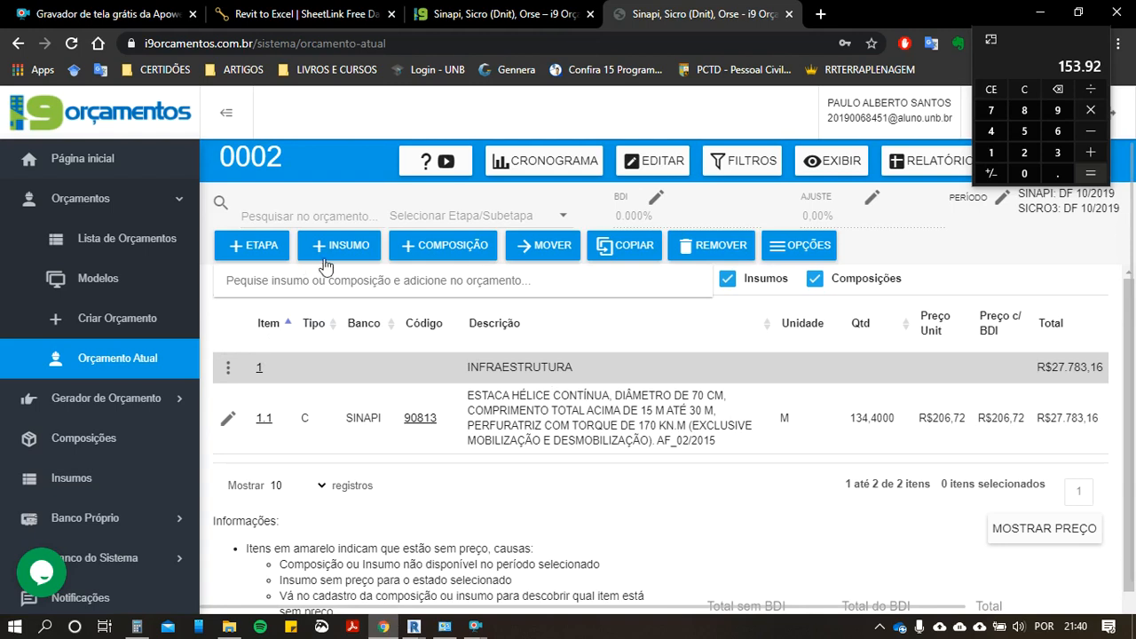
{"action": "left_click", "coordinate": [439, 282]}
{"action": "left_click", "coordinate": [440, 280]}
{"action": "type", "text": "9"}
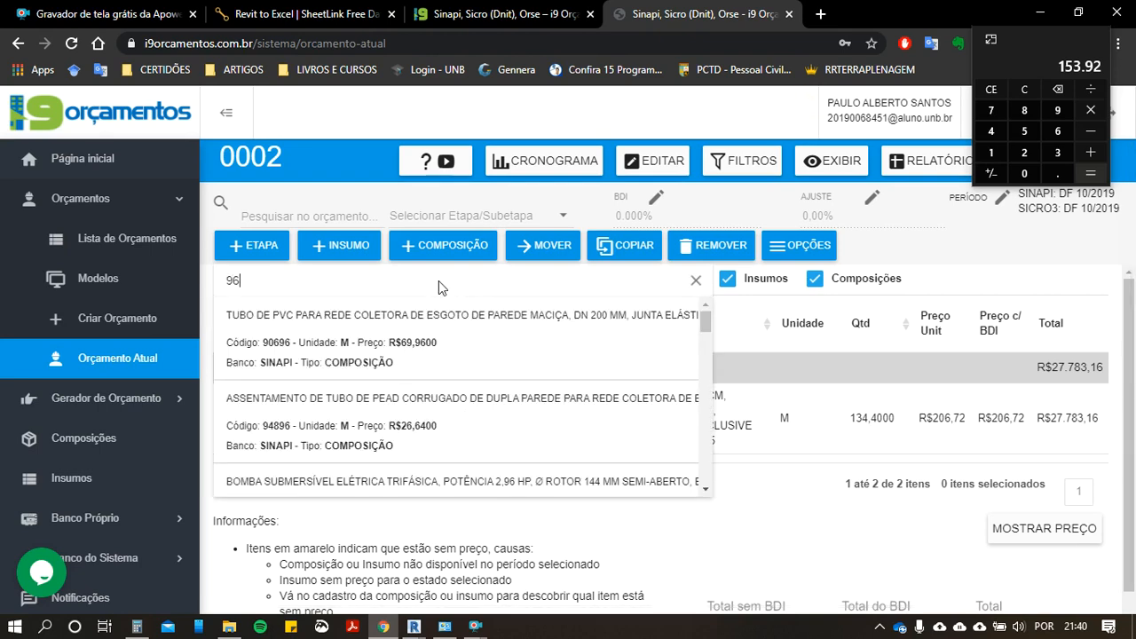
{"action": "key", "text": "BackSpace"}
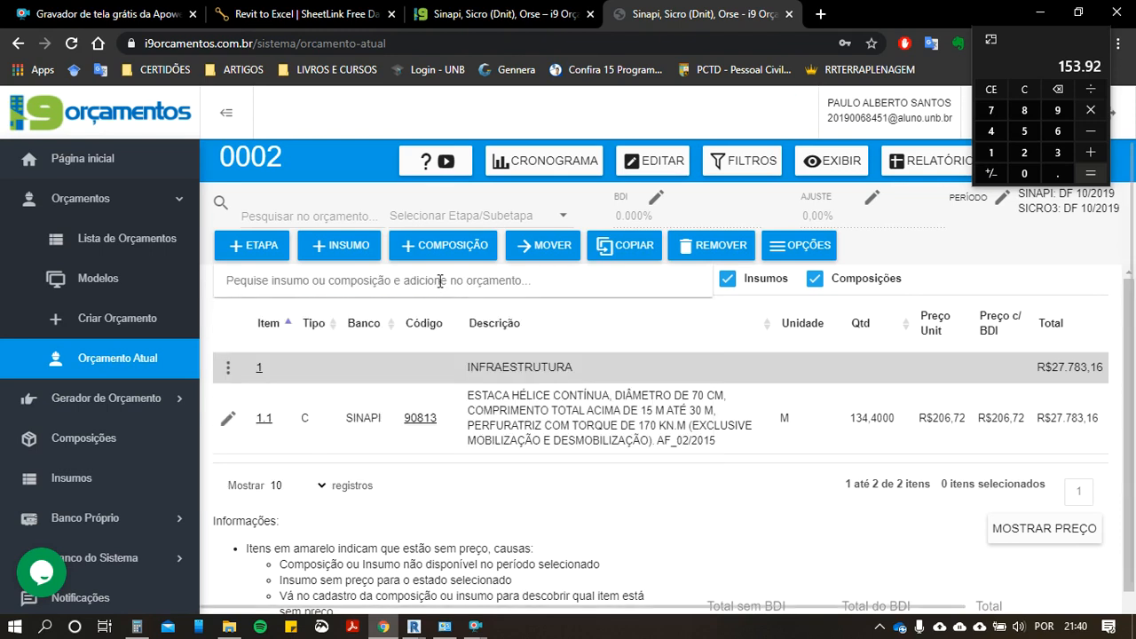
{"action": "type", "text": "ES"}
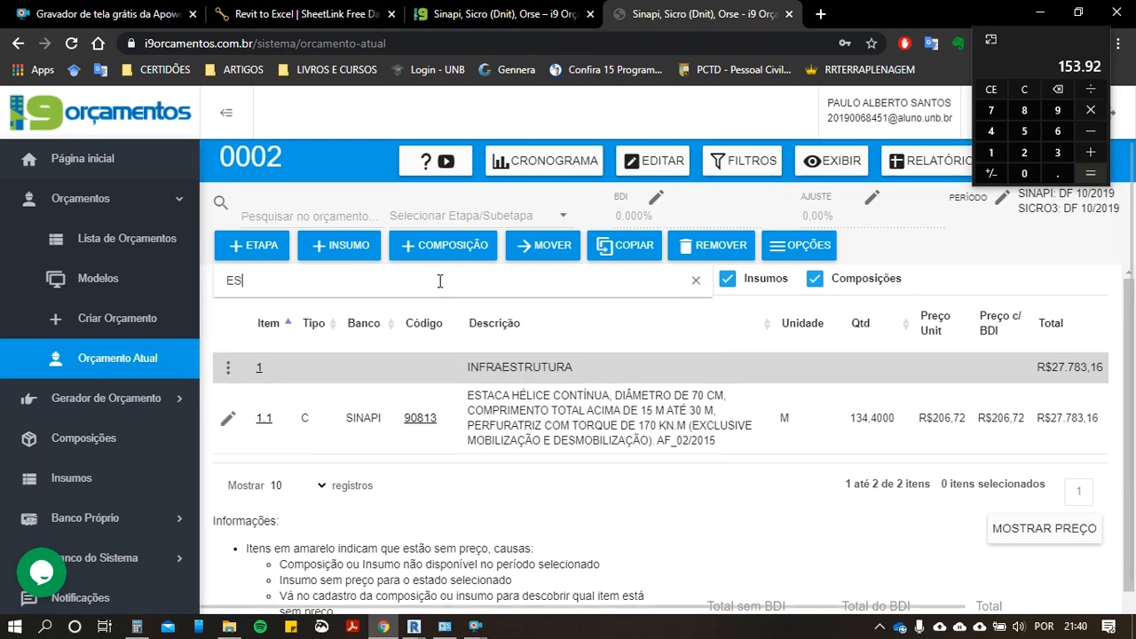
{"action": "type", "text": "CAVAÇÃO MECANIZAA"}
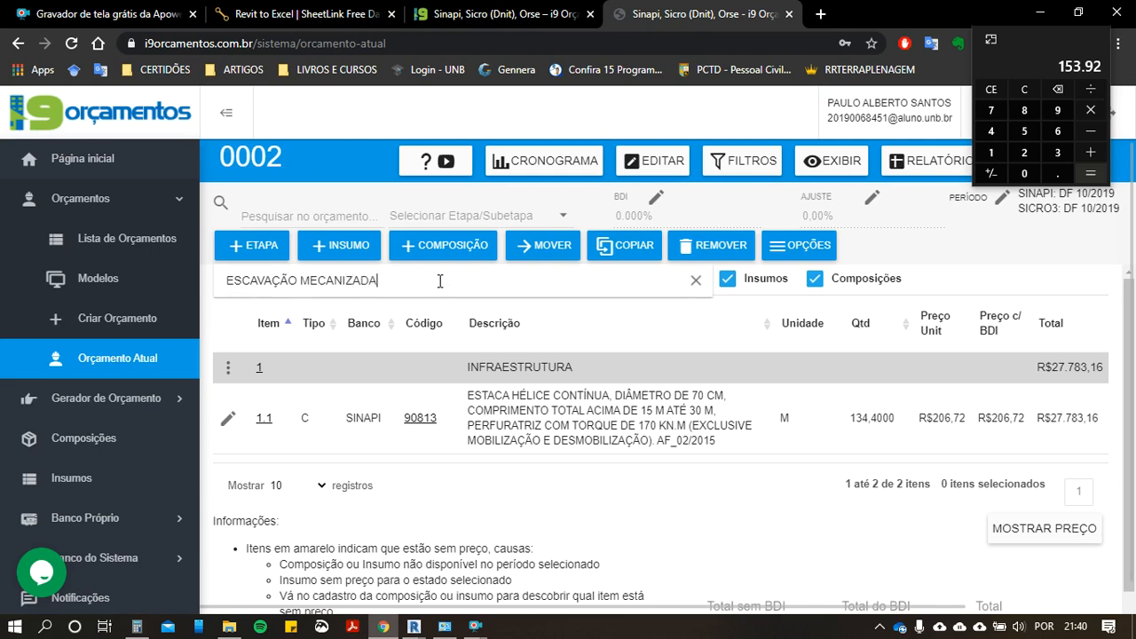
Step: Add SINAPI composition 96521, mechanized excavation for pile caps or footings with formwork allowance, with a quantity of 153,92
{"action": "scroll", "coordinate": [413, 405], "scroll_direction": "down", "scroll_amount": 2}
{"action": "scroll", "coordinate": [462, 435], "scroll_direction": "down", "scroll_amount": 5}
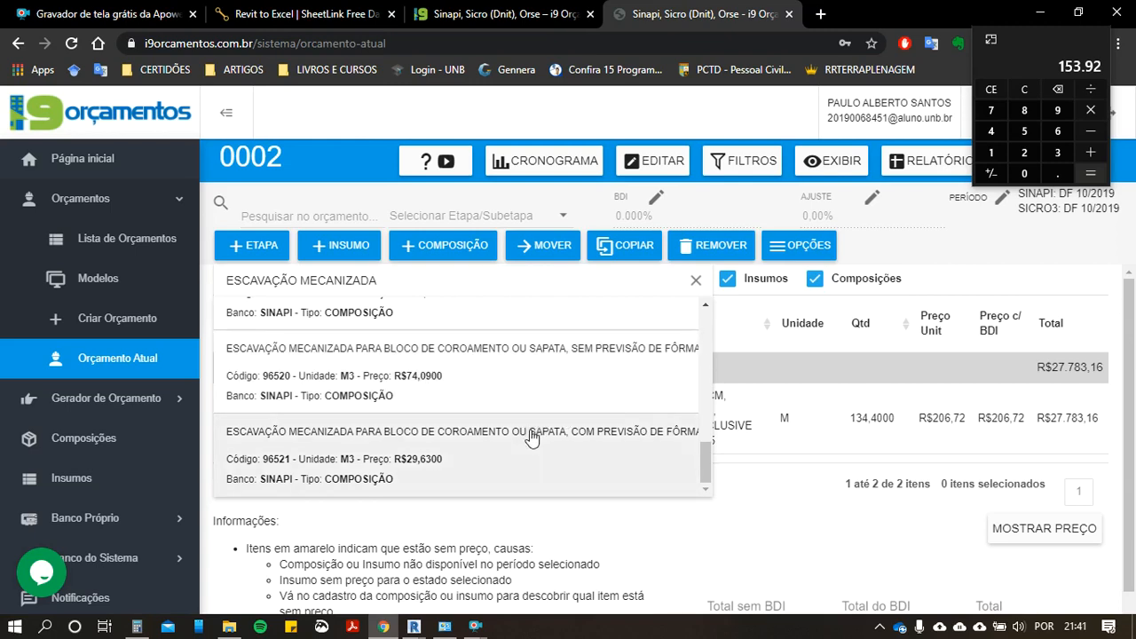
{"action": "left_click", "coordinate": [488, 473]}
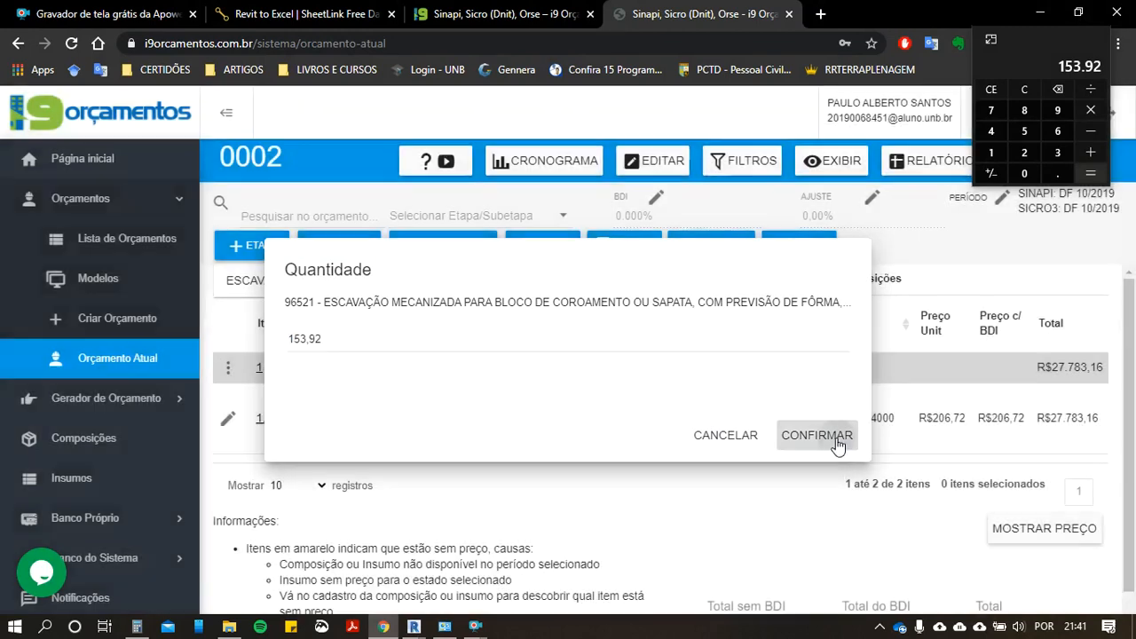
{"action": "left_click", "coordinate": [817, 434]}
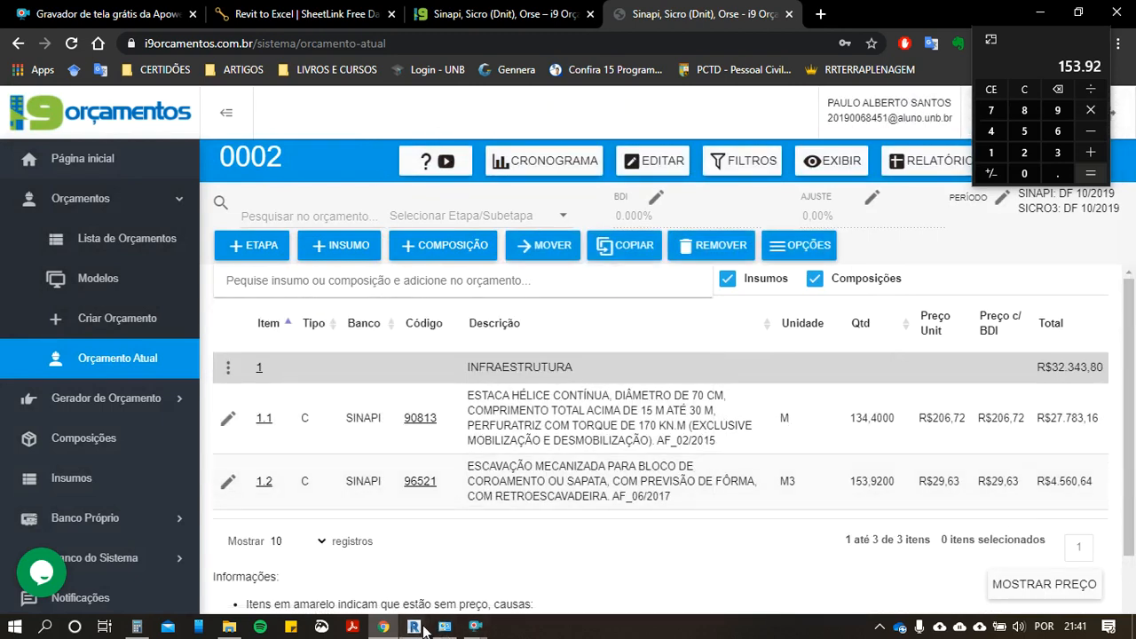
Step: Switch back to Revit and close the preview of the foundation block volumes
{"action": "mouse_move", "coordinate": [413, 626]}
{"action": "left_click", "coordinate": [540, 557]}
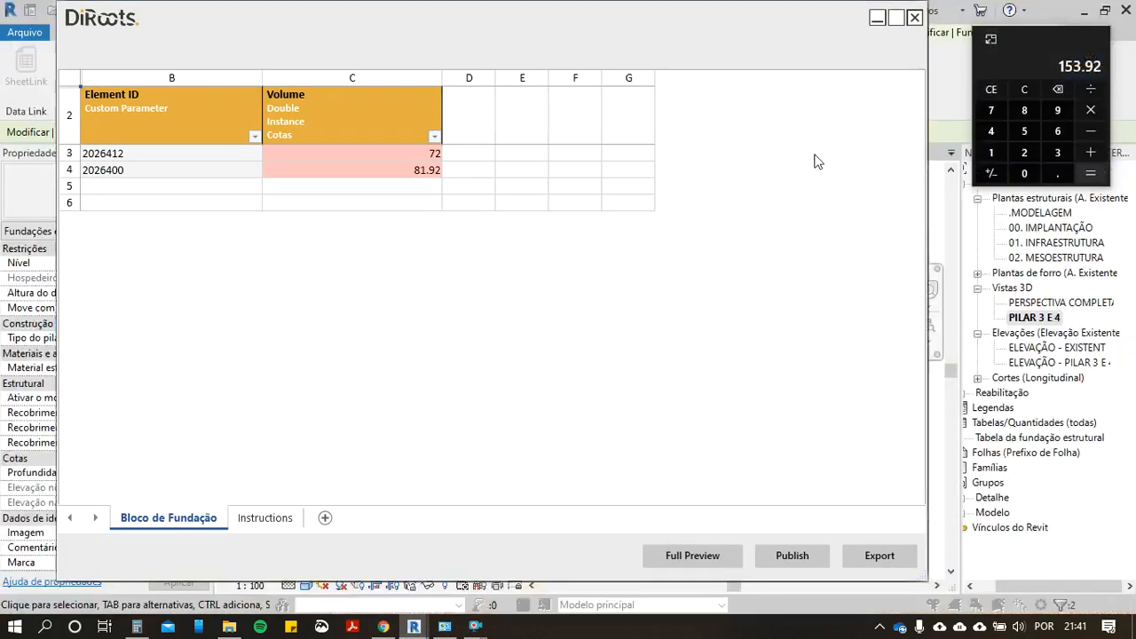
{"action": "left_click", "coordinate": [914, 18]}
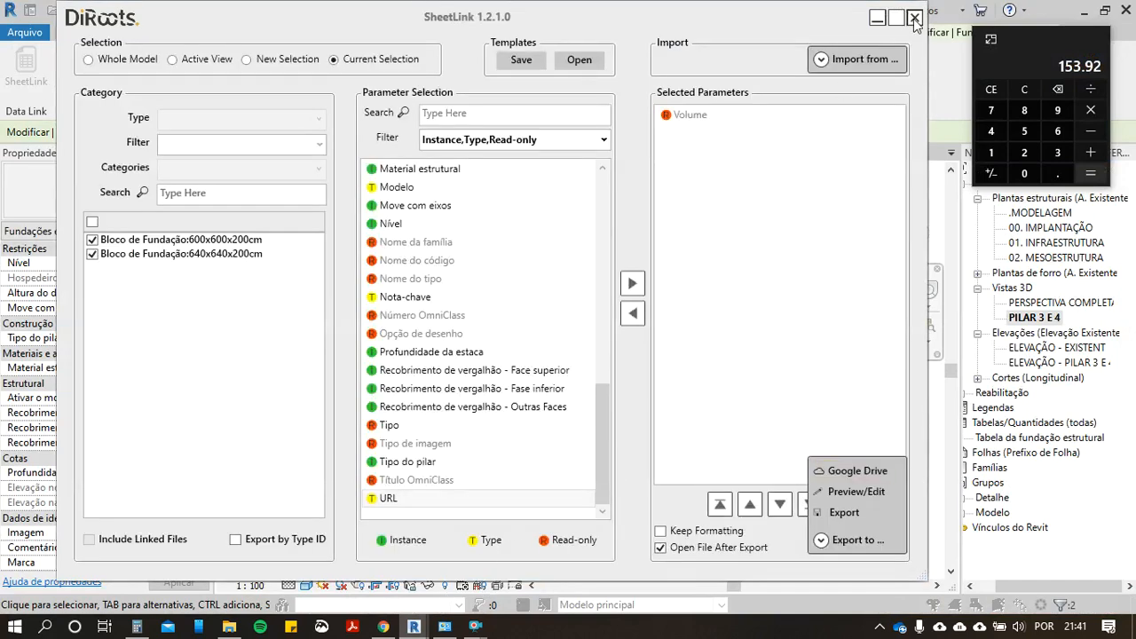
Step: Restart SheetLink on the current selection of the two foundation blocks to get an empty parameter selection
{"action": "left_click", "coordinate": [913, 18]}
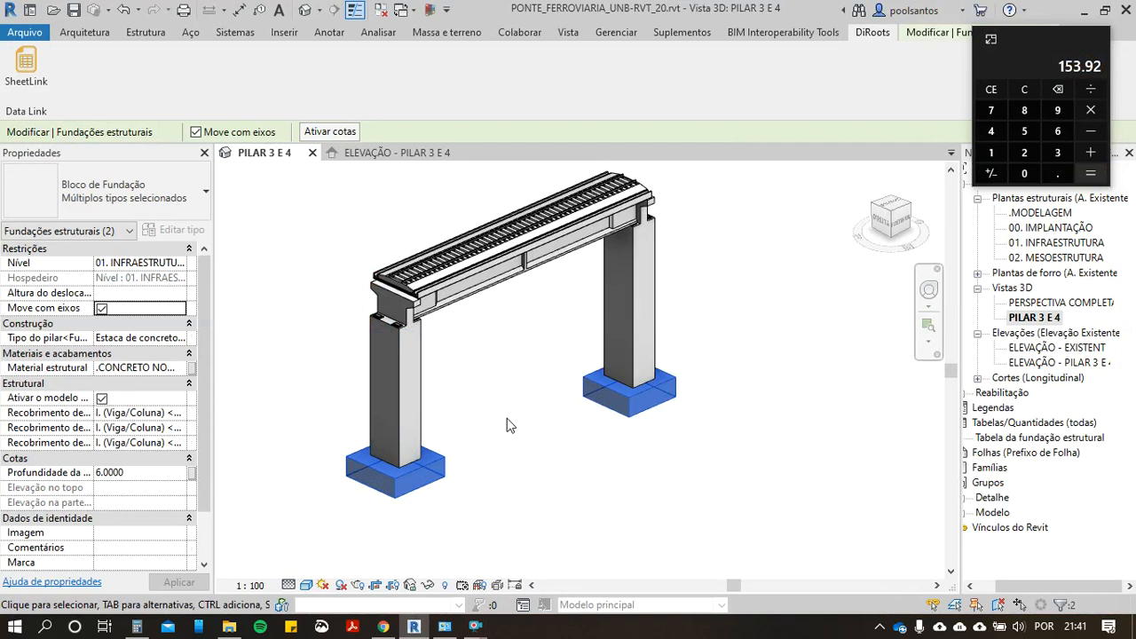
{"action": "scroll", "coordinate": [581, 397], "scroll_direction": "up", "scroll_amount": 1}
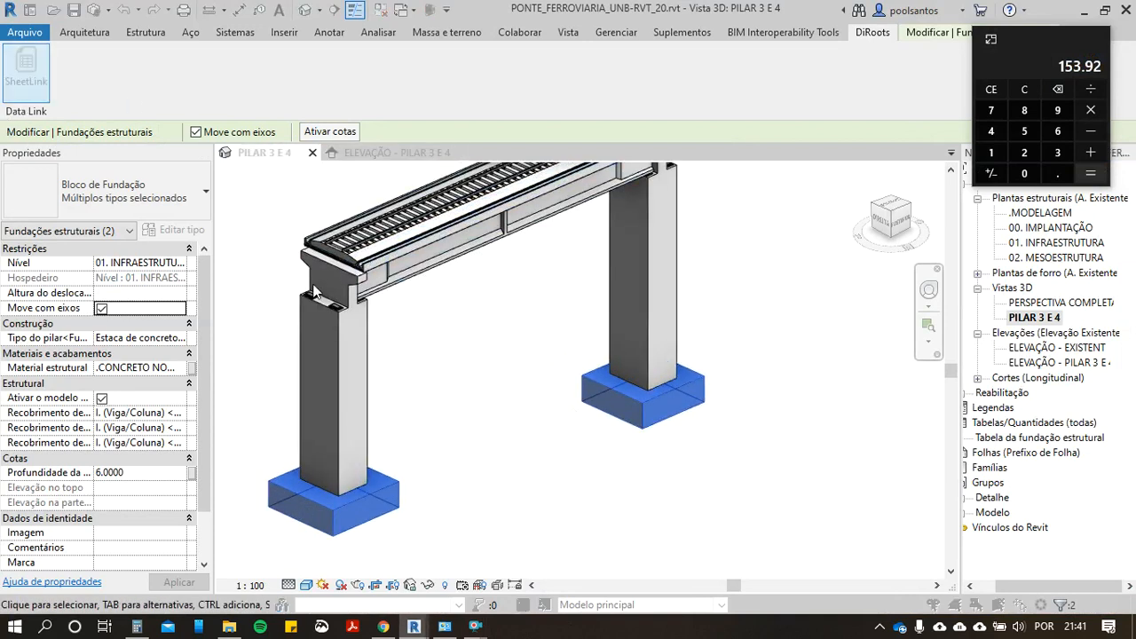
{"action": "scroll", "coordinate": [434, 333], "scroll_direction": "down", "scroll_amount": 2}
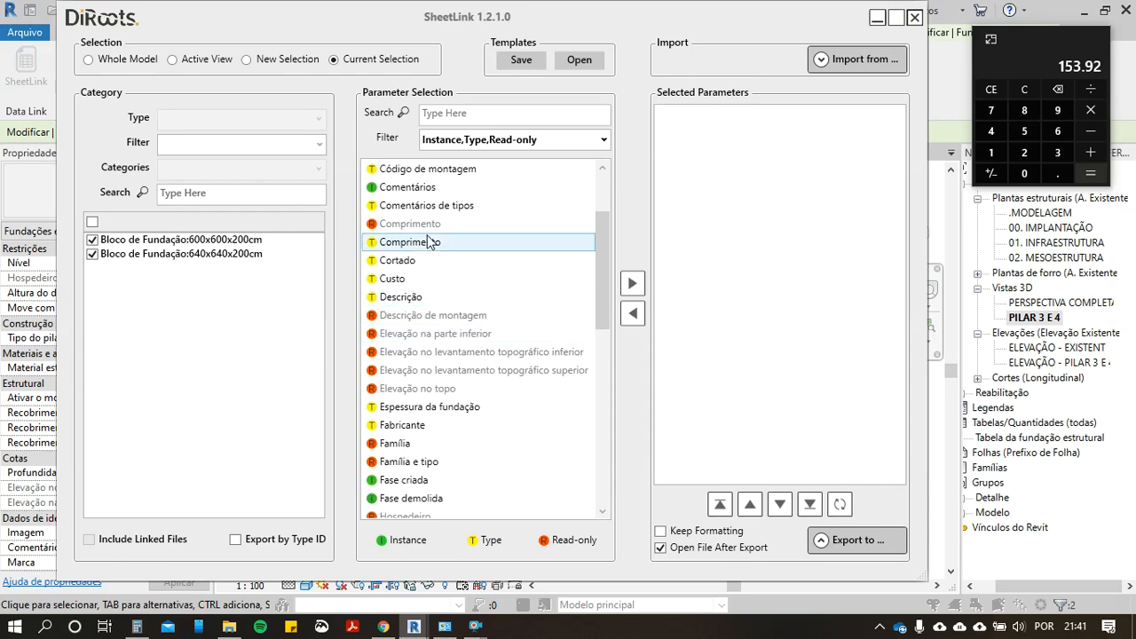
{"action": "scroll", "coordinate": [533, 280], "scroll_direction": "up", "scroll_amount": 2}
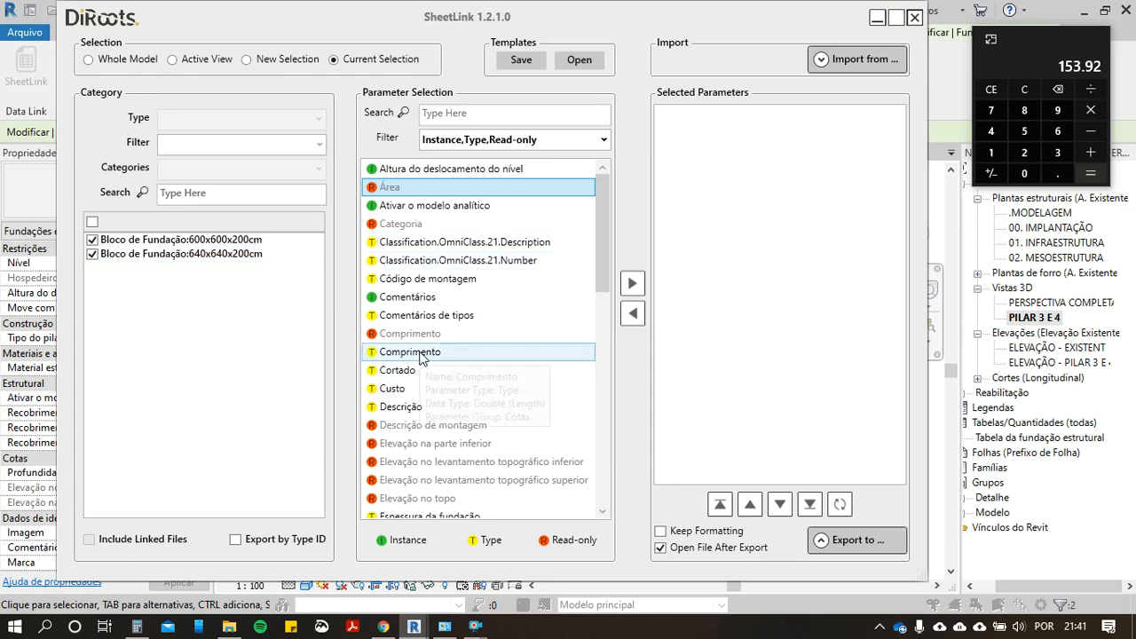
Step: Switch to Chrome, look through Google Images for "BLOCO DE COROAMENTO FORMA" in a new tab, and return to Revit
{"action": "left_click", "coordinate": [384, 627]}
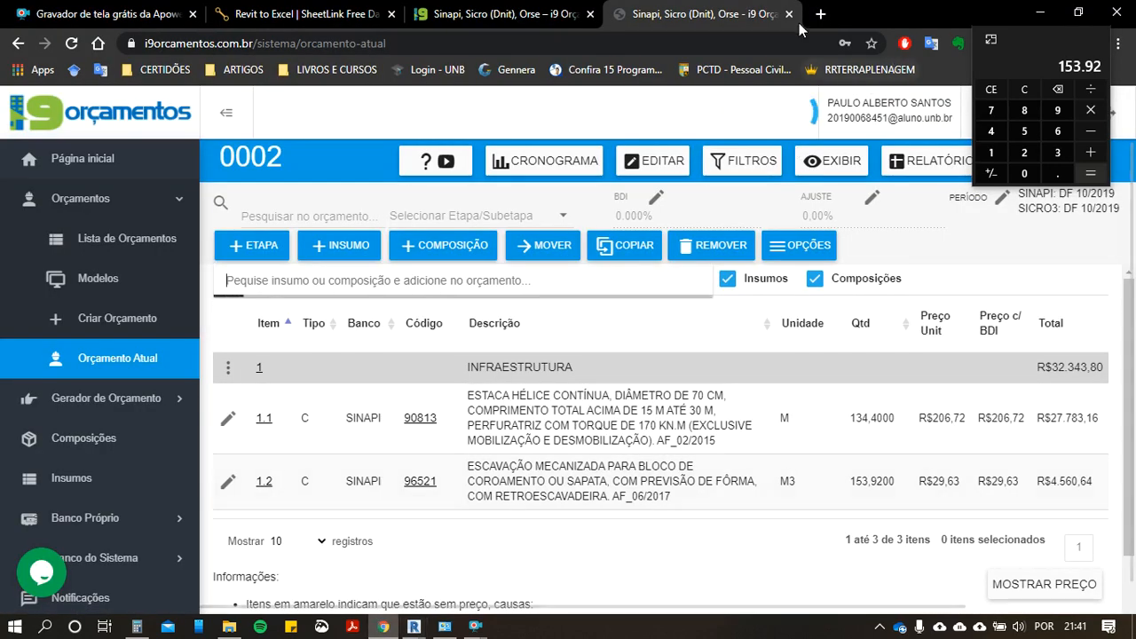
{"action": "left_click", "coordinate": [816, 14]}
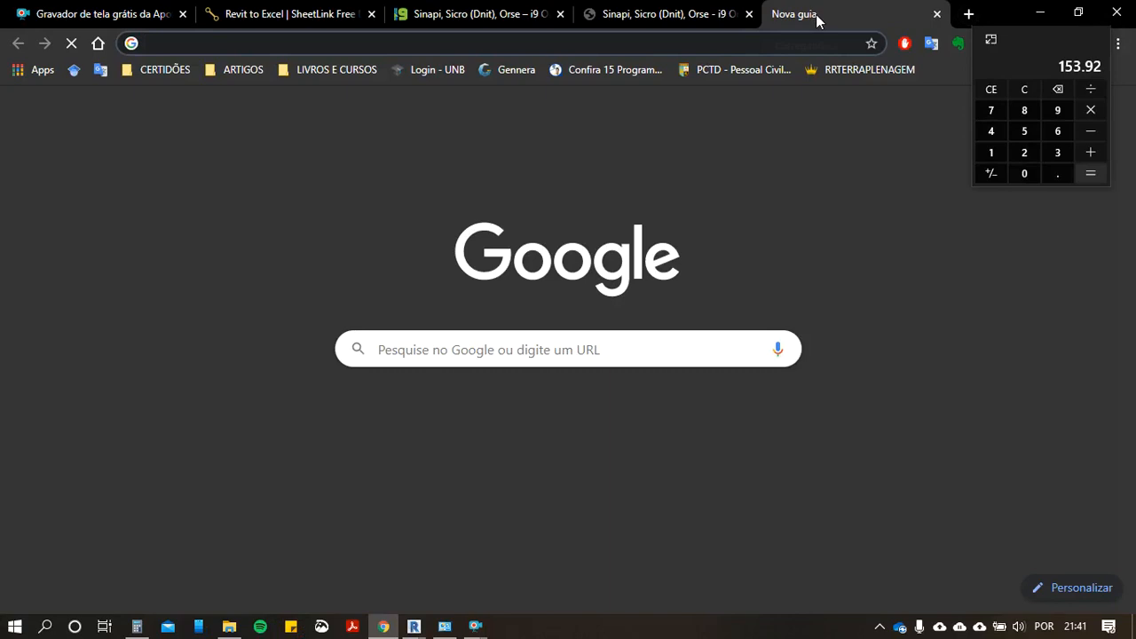
{"action": "type", "text": "BLOC"}
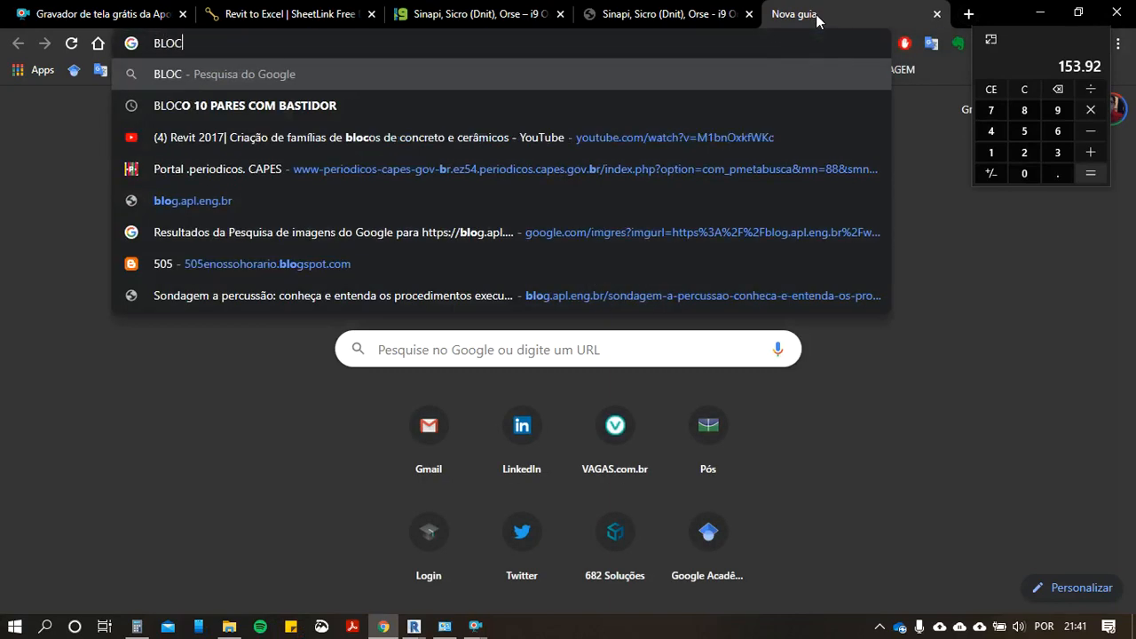
{"action": "type", "text": "O DE COROAMENTO FORMA"}
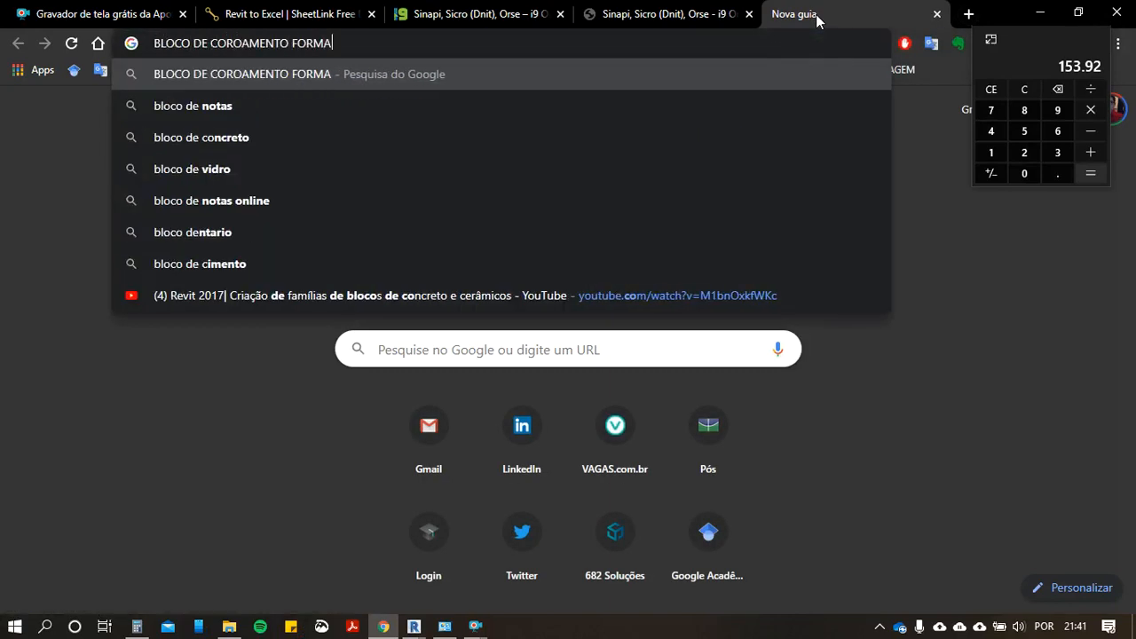
{"action": "key", "text": "Return"}
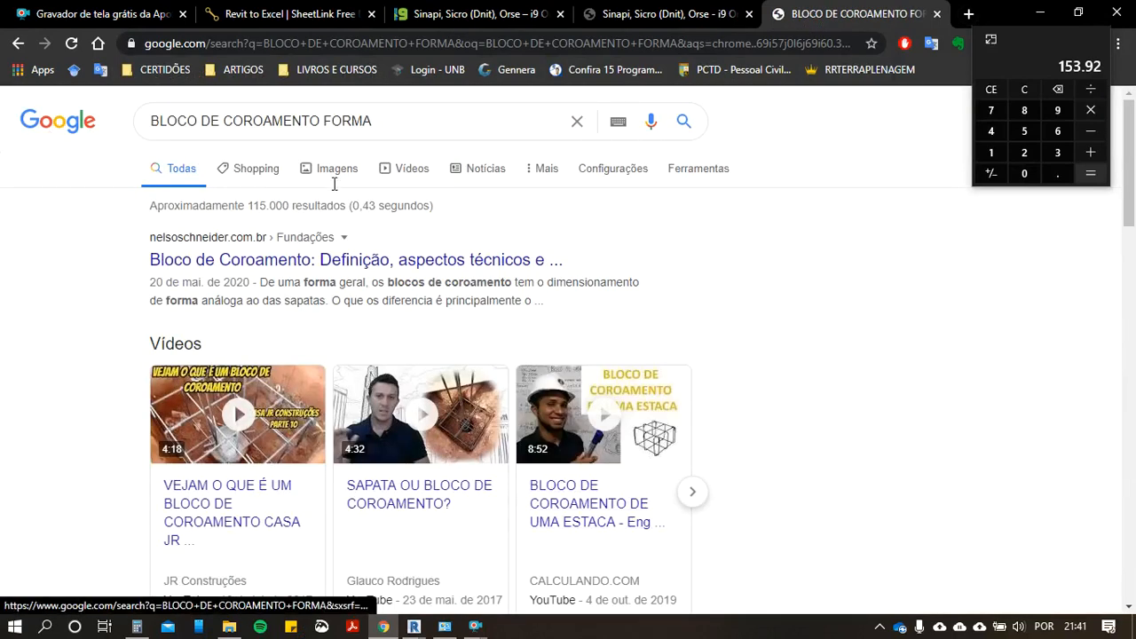
{"action": "left_click", "coordinate": [337, 169]}
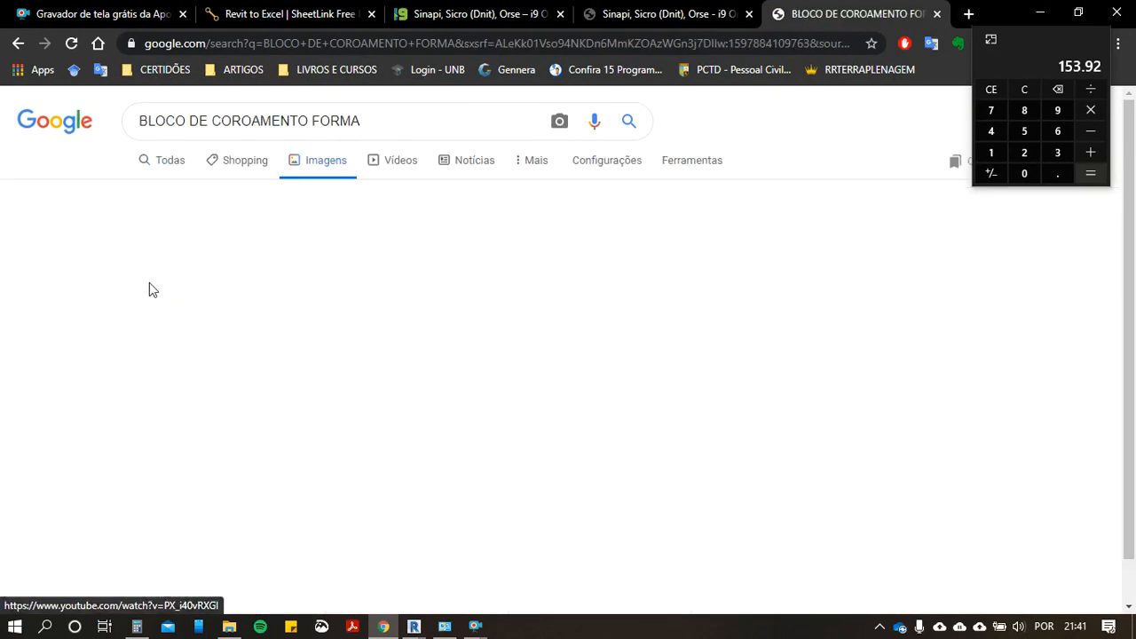
{"action": "scroll", "coordinate": [64, 382], "scroll_direction": "down", "scroll_amount": 2}
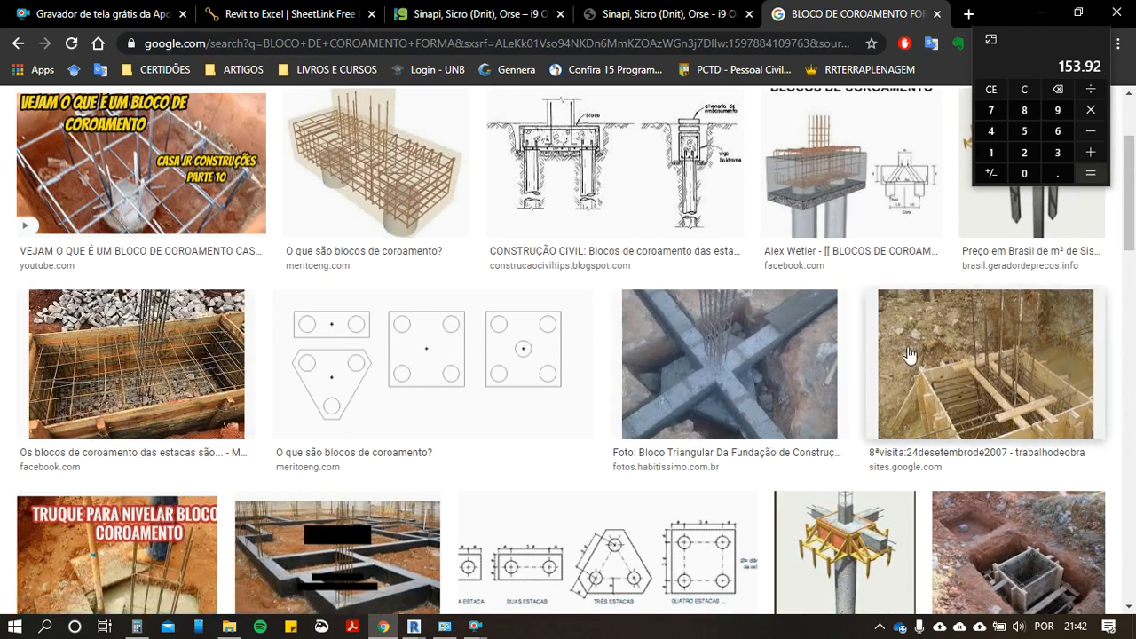
{"action": "scroll", "coordinate": [932, 380], "scroll_direction": "down", "scroll_amount": 1}
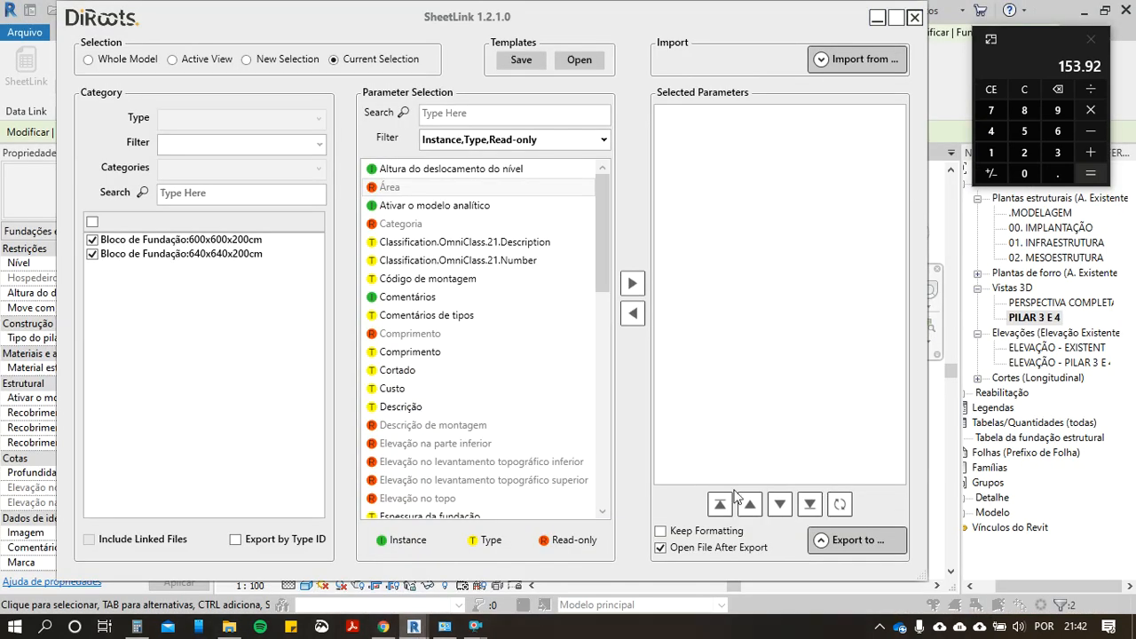
{"action": "left_click", "coordinate": [1040, 12]}
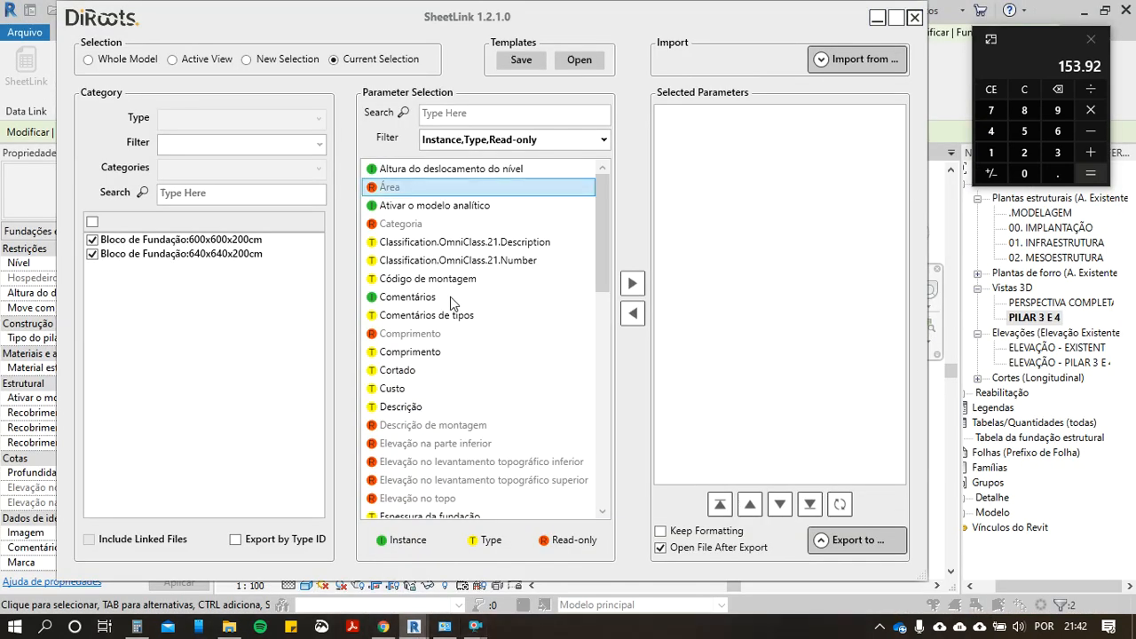
Step: Add the type parameters Comprimento, Largura and Espessura da fundação to SheetLink's selected parameters
{"action": "double_click", "coordinate": [416, 355]}
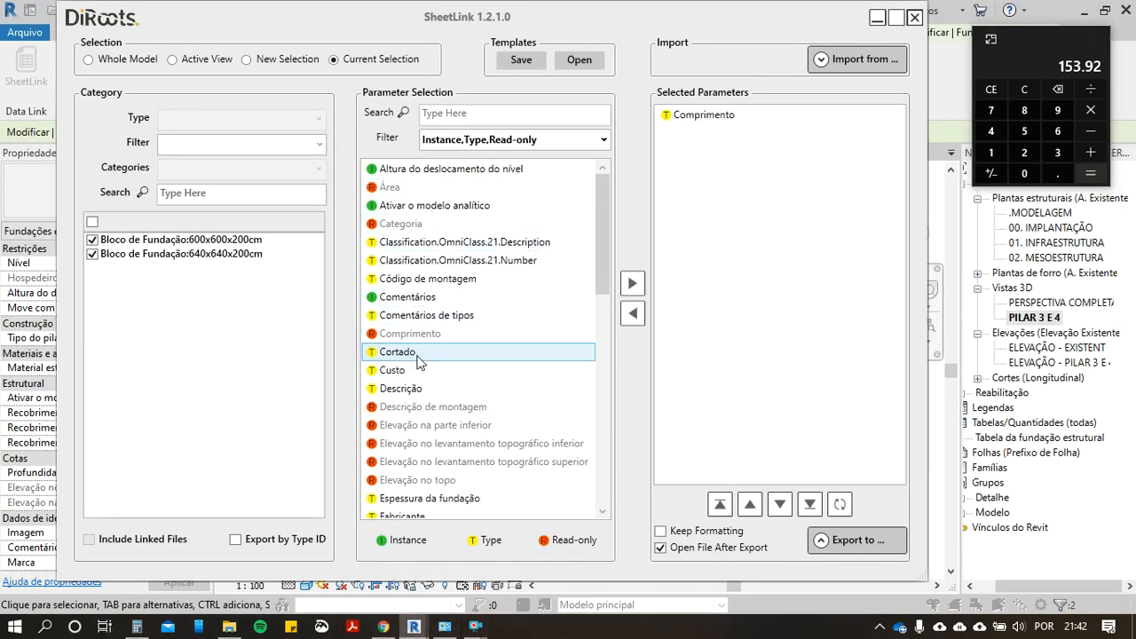
{"action": "scroll", "coordinate": [396, 396], "scroll_direction": "down", "scroll_amount": 1}
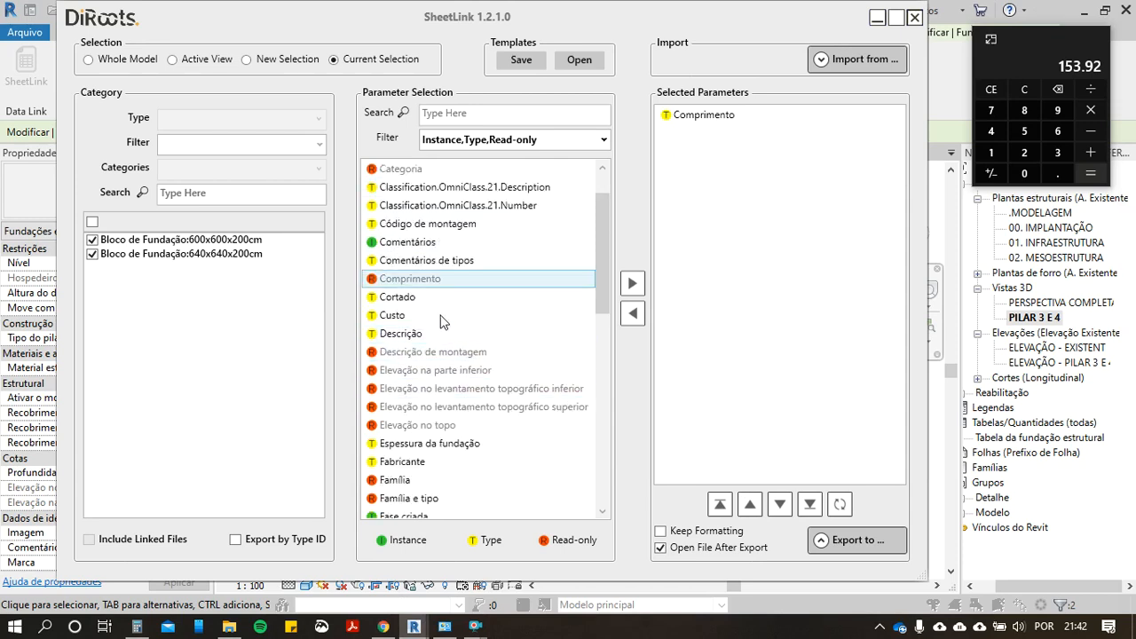
{"action": "scroll", "coordinate": [435, 393], "scroll_direction": "down", "scroll_amount": 1}
{"action": "scroll", "coordinate": [436, 464], "scroll_direction": "down", "scroll_amount": 1}
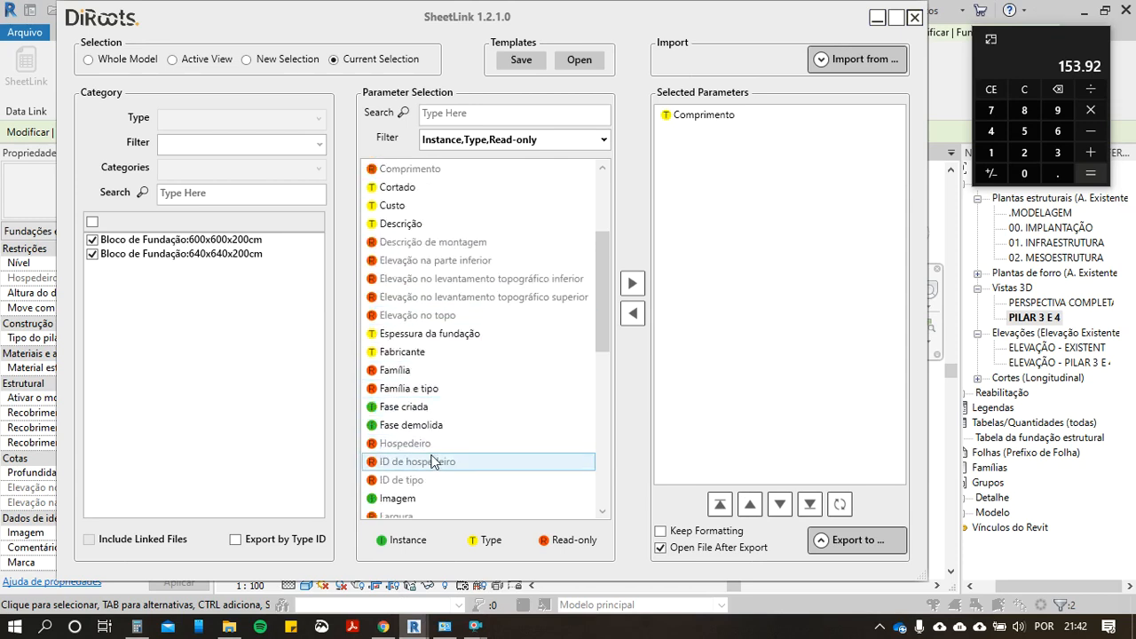
{"action": "scroll", "coordinate": [417, 484], "scroll_direction": "down", "scroll_amount": 2}
{"action": "left_click", "coordinate": [411, 424]}
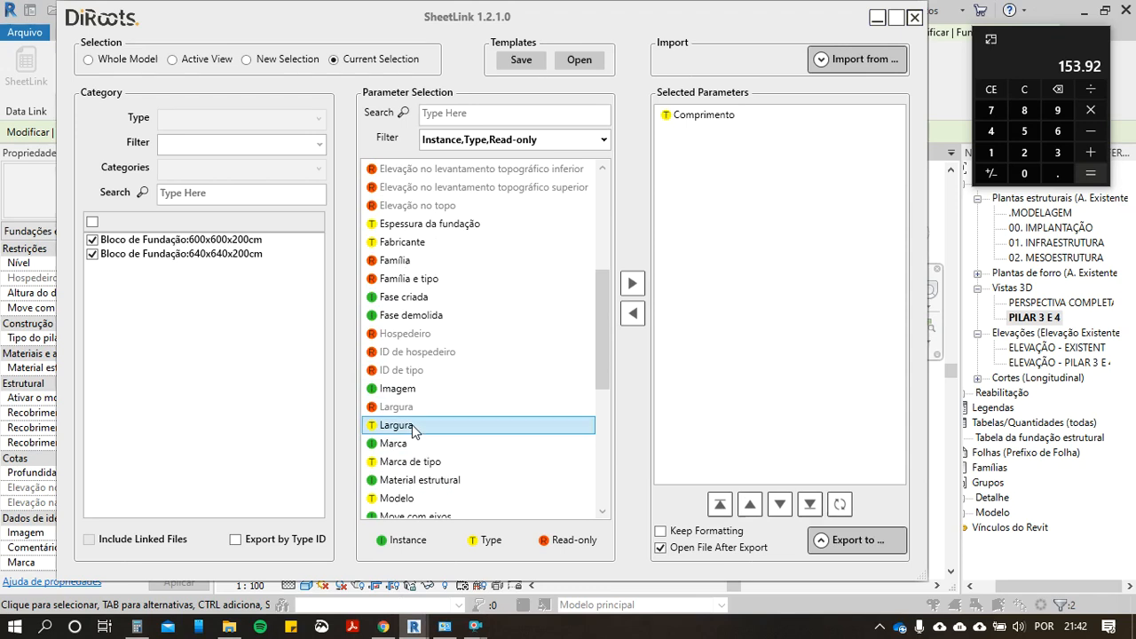
{"action": "double_click", "coordinate": [412, 425]}
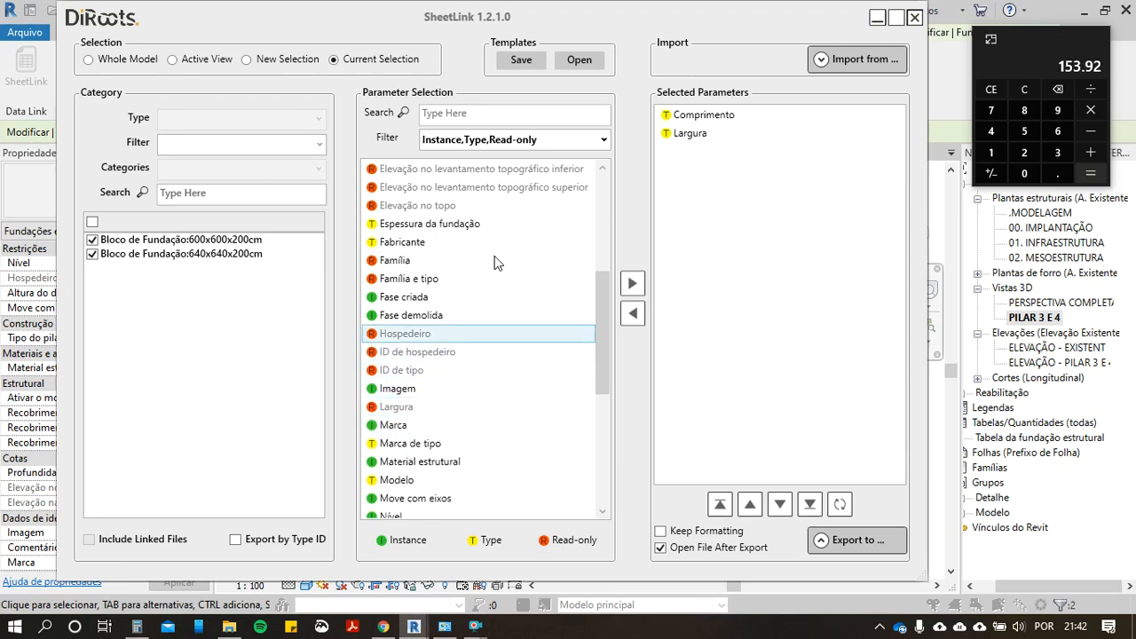
{"action": "scroll", "coordinate": [490, 248], "scroll_direction": "down", "scroll_amount": 1}
{"action": "left_click_drag", "start_coordinate": [457, 173], "coordinate": [748, 172]}
{"action": "scroll", "coordinate": [507, 386], "scroll_direction": "down", "scroll_amount": 4}
{"action": "scroll", "coordinate": [497, 372], "scroll_direction": "up", "scroll_amount": 10}
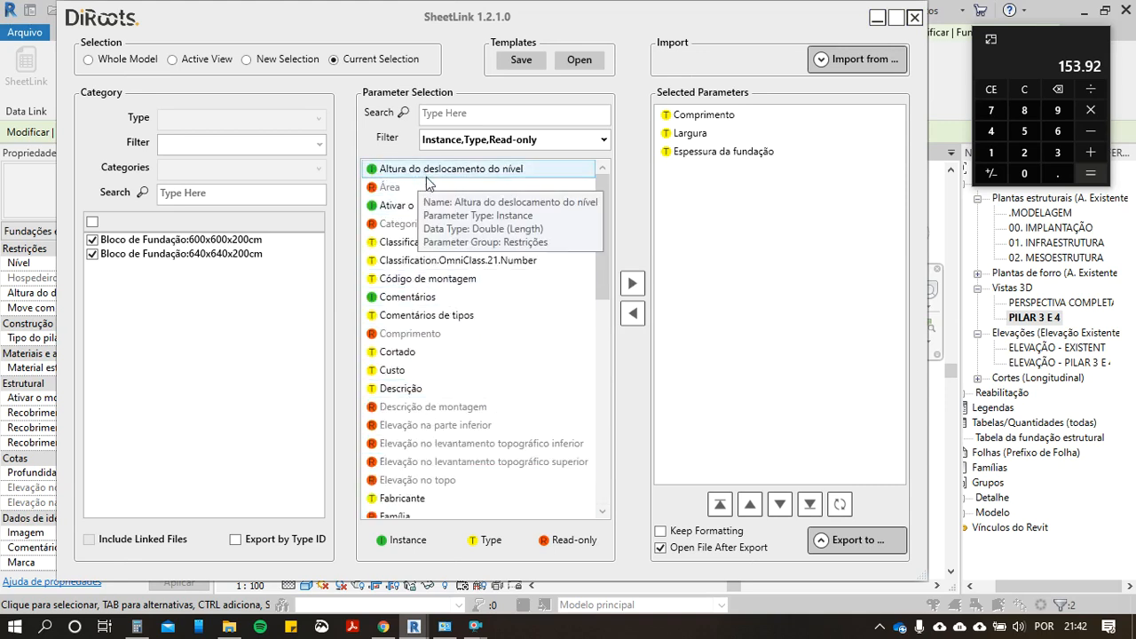
Step: Preview the foundation blocks' length, width and thickness table, check its dimension columns, and close the preview
{"action": "left_click", "coordinate": [854, 543]}
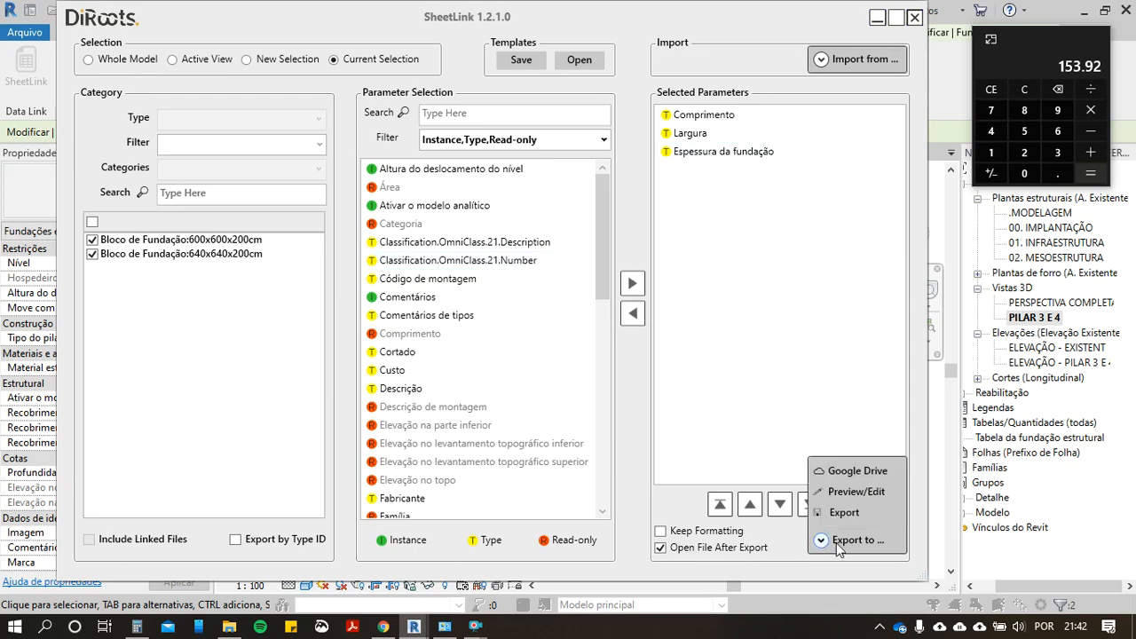
{"action": "left_click", "coordinate": [825, 493]}
{"action": "left_click_drag", "start_coordinate": [742, 496], "coordinate": [783, 497]}
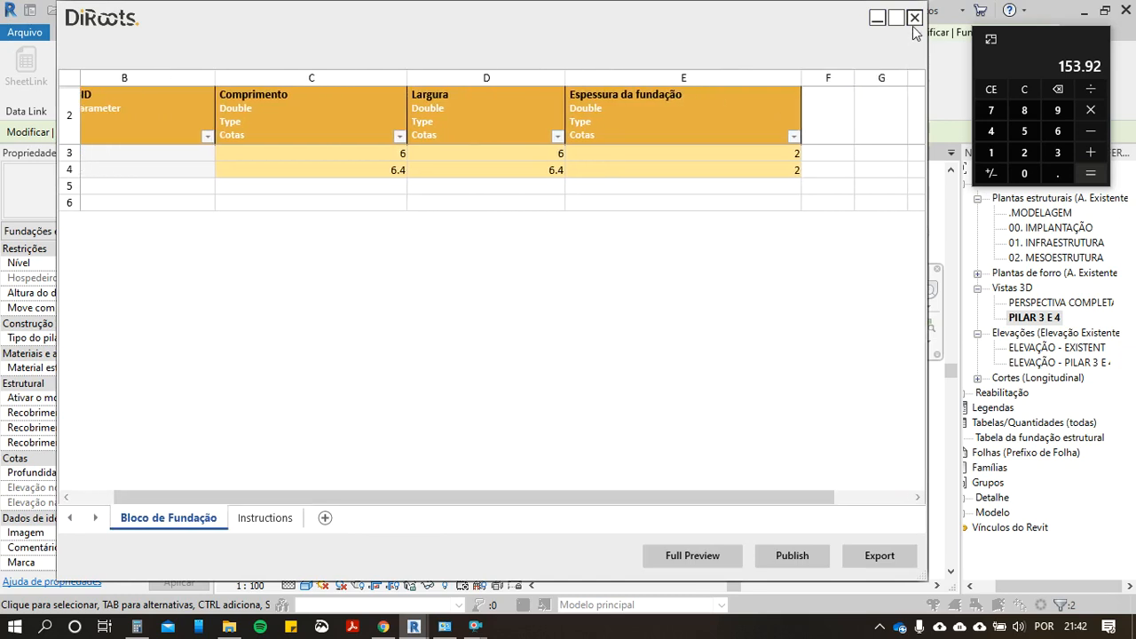
{"action": "left_click", "coordinate": [914, 18]}
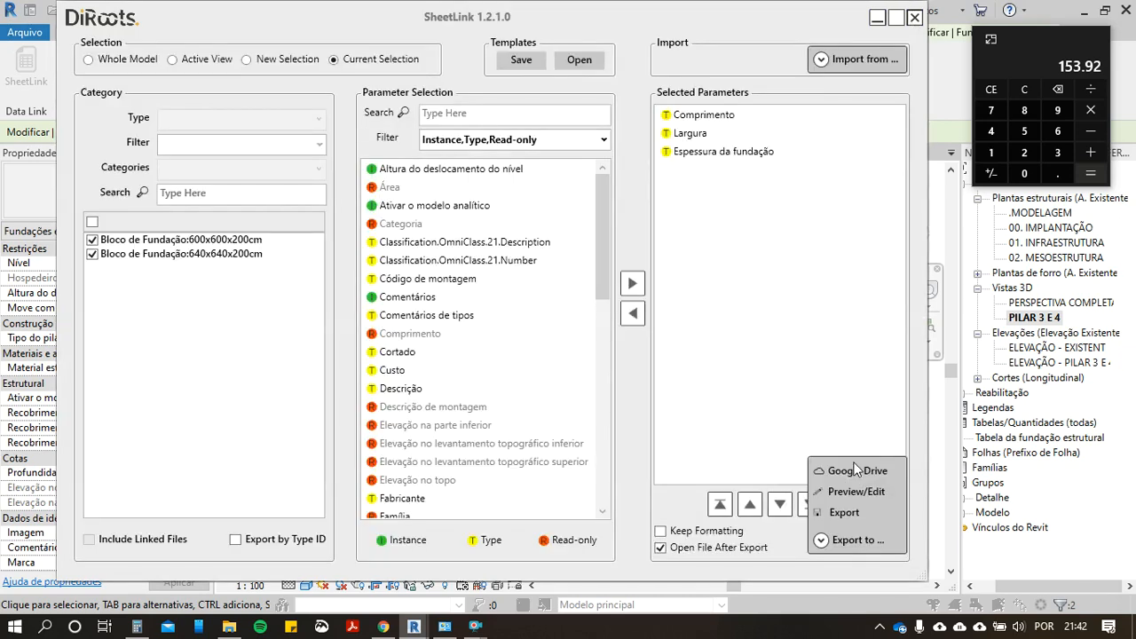
Step: Export the foundation block dimensions to the Excel workbook PONTE_FERROVIARIA_UNB-RVT_20.xlsx in the Downloads folder
{"action": "left_click", "coordinate": [821, 541]}
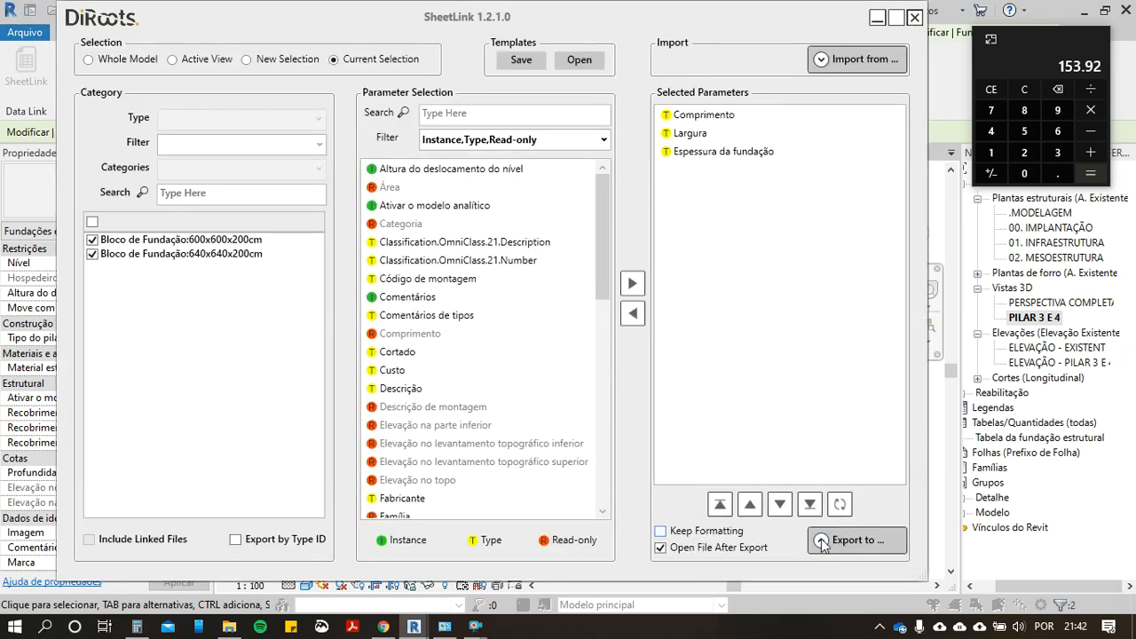
{"action": "left_click", "coordinate": [822, 542]}
{"action": "left_click", "coordinate": [843, 513]}
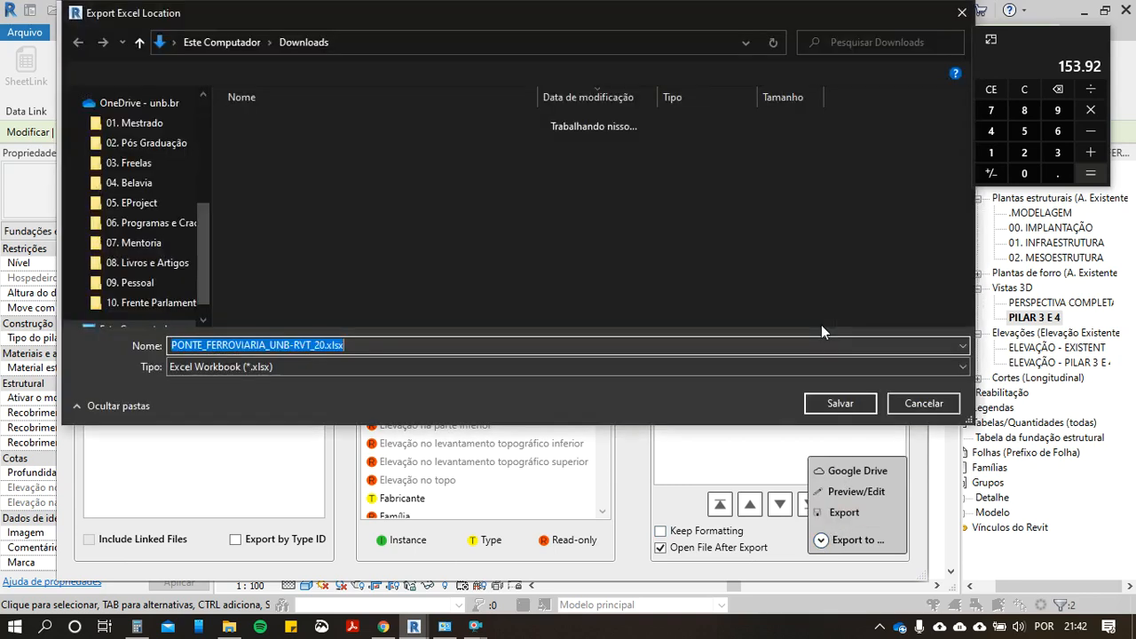
{"action": "left_click", "coordinate": [840, 403]}
{"action": "left_click", "coordinate": [564, 265]}
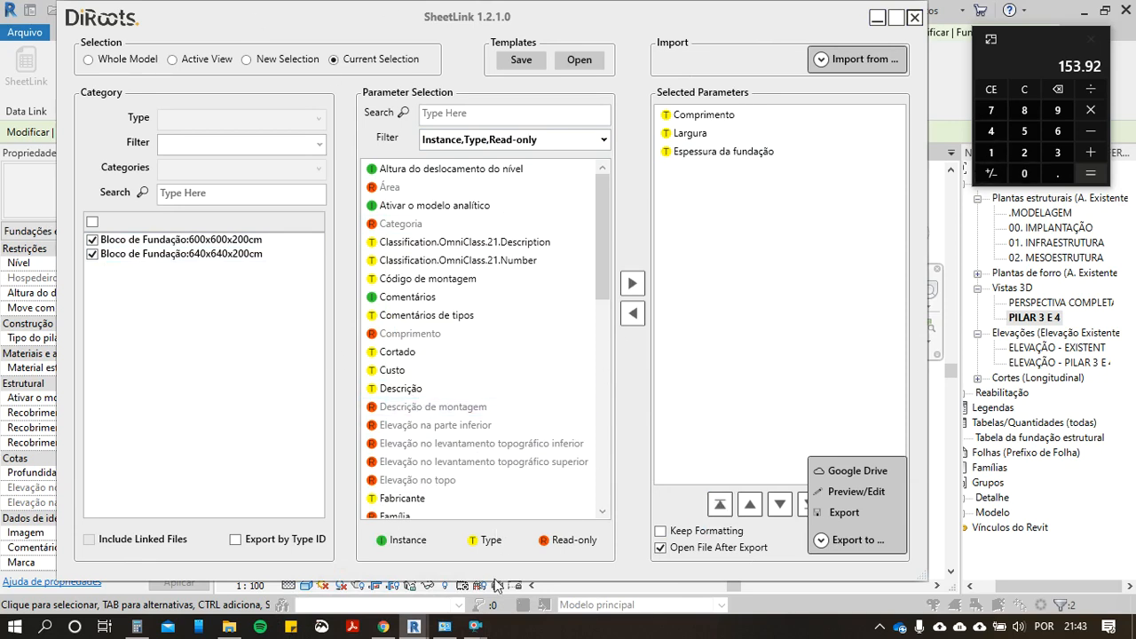
Step: Clear the calculator and preview the foundation blocks' length, width and thickness in SheetLink
{"action": "left_click", "coordinate": [818, 546]}
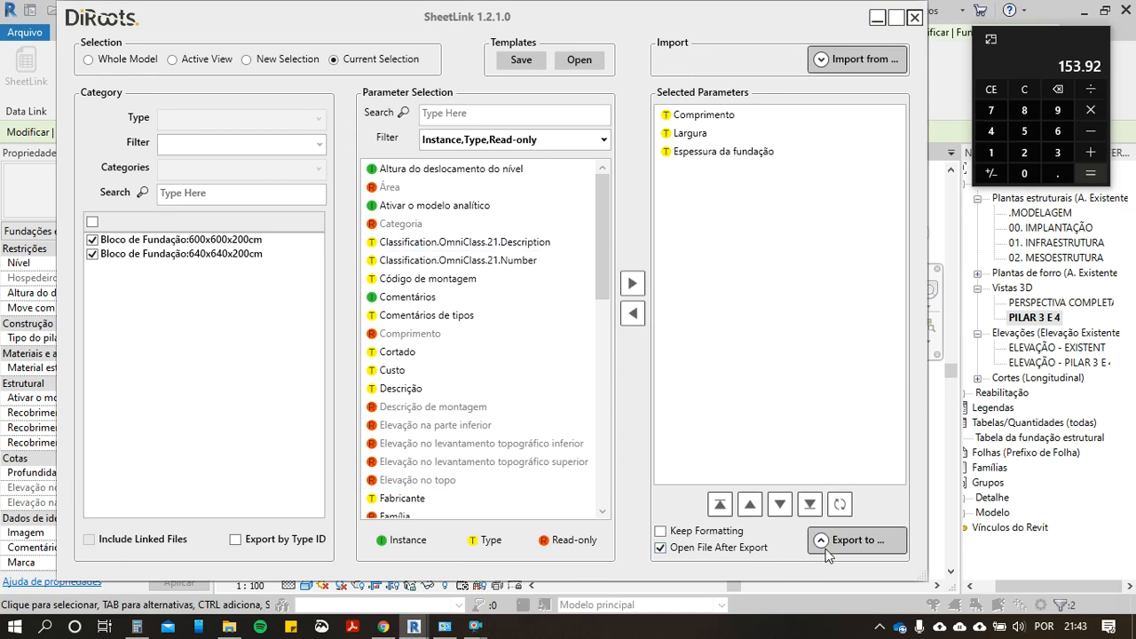
{"action": "left_click", "coordinate": [822, 543]}
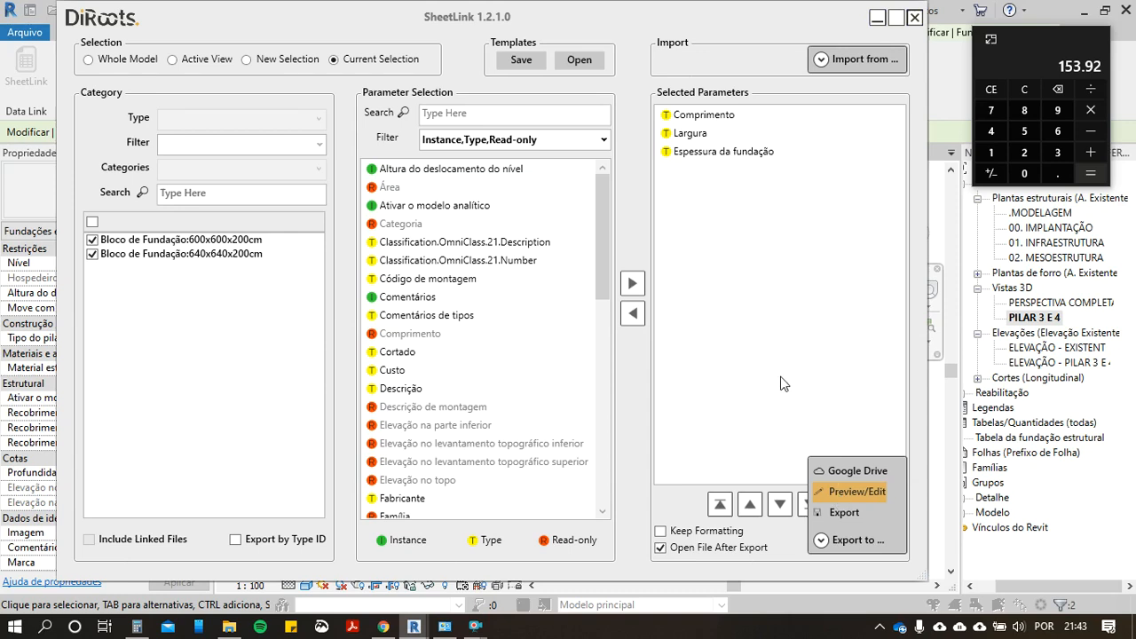
{"action": "left_click", "coordinate": [1017, 96]}
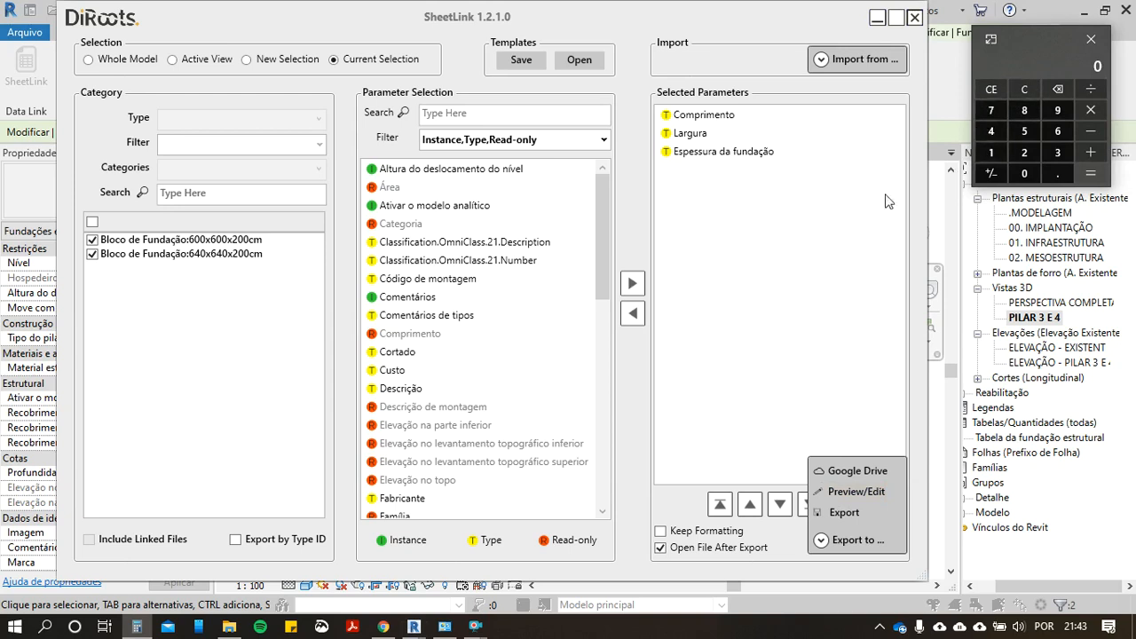
{"action": "left_click", "coordinate": [848, 500]}
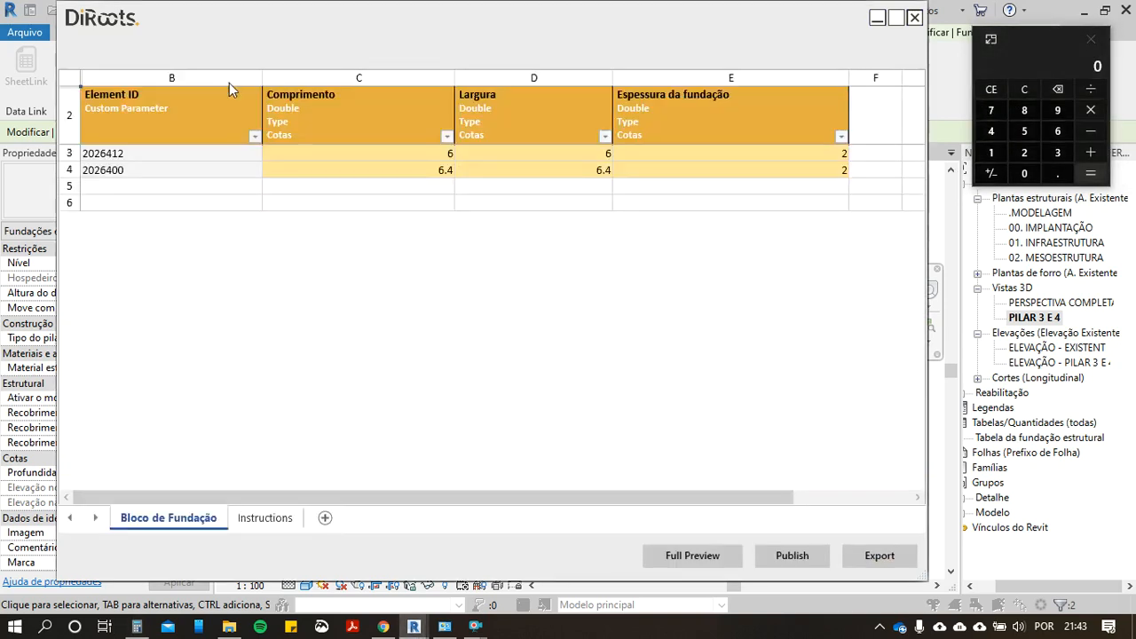
Step: Calculate the formwork quantity of the 600x600x200cm foundation block on the calculator from 0.6, 4 and 0.2
{"action": "left_click", "coordinate": [1045, 172]}
{"action": "left_click", "coordinate": [1058, 131]}
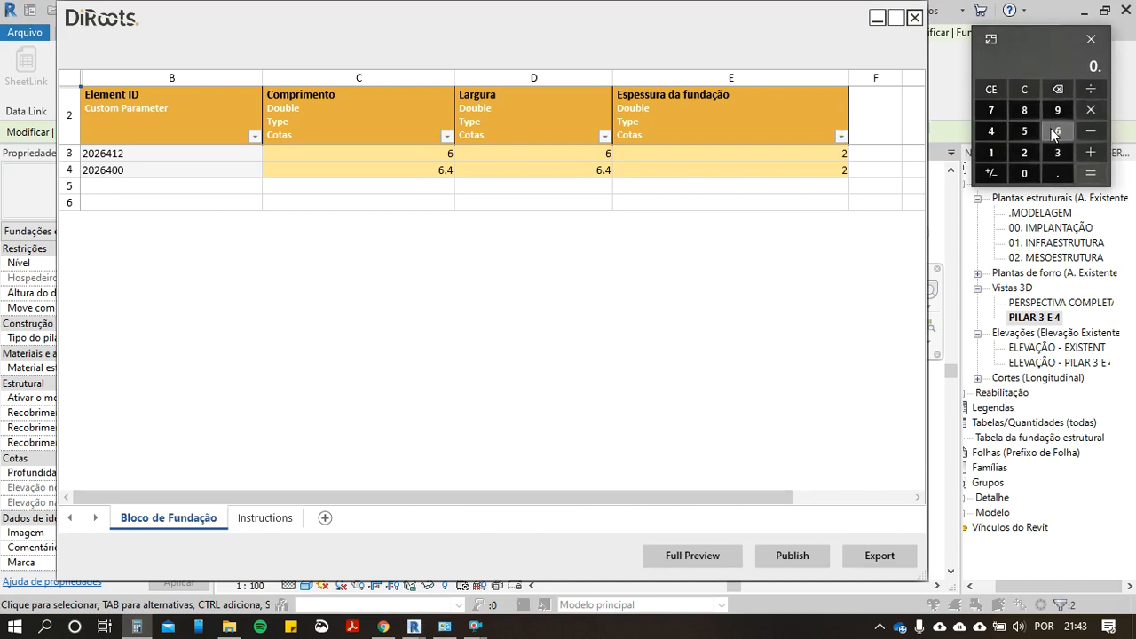
{"action": "left_click", "coordinate": [989, 89]}
{"action": "left_click", "coordinate": [1056, 172]}
{"action": "left_click", "coordinate": [1057, 130]}
{"action": "left_click", "coordinate": [1091, 110]}
{"action": "left_click", "coordinate": [991, 133]}
{"action": "left_click", "coordinate": [994, 89]}
{"action": "left_click", "coordinate": [1060, 133]}
{"action": "left_click", "coordinate": [1091, 109]}
{"action": "left_click", "coordinate": [1057, 173]}
{"action": "left_click", "coordinate": [1024, 151]}
{"action": "left_click", "coordinate": [1099, 178]}
Step: Calculate the formwork quantity of the 640x640x200cm foundation block on the calculator as 0.64 × 4 × 0.2
{"action": "left_click", "coordinate": [1032, 94]}
{"action": "left_click", "coordinate": [1057, 173]}
{"action": "left_click", "coordinate": [1057, 131]}
{"action": "left_click", "coordinate": [991, 131]}
{"action": "left_click", "coordinate": [1092, 110]}
{"action": "left_click", "coordinate": [995, 130]}
{"action": "left_click", "coordinate": [1091, 110]}
{"action": "left_click", "coordinate": [1060, 172]}
{"action": "left_click", "coordinate": [1023, 153]}
{"action": "left_click", "coordinate": [1099, 175]}
Step: Switch to Chrome and add the two blocks' formwork quantities, 0.48 and 0.51, on the calculator
{"action": "left_click", "coordinate": [1016, 92]}
{"action": "left_click", "coordinate": [389, 626]}
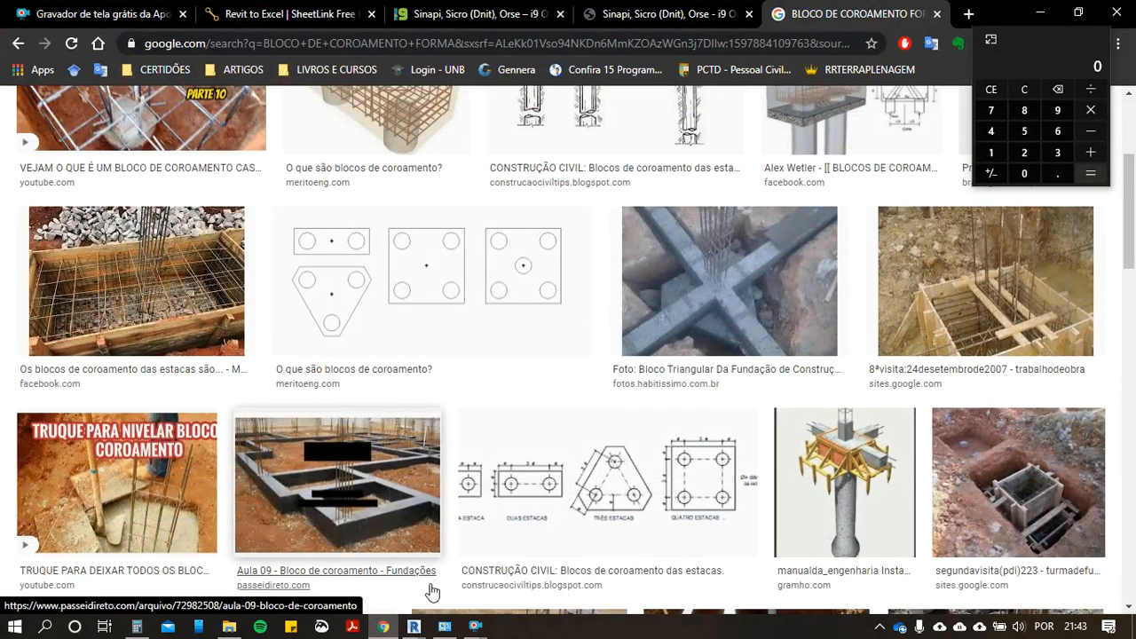
{"action": "left_click", "coordinate": [475, 14]}
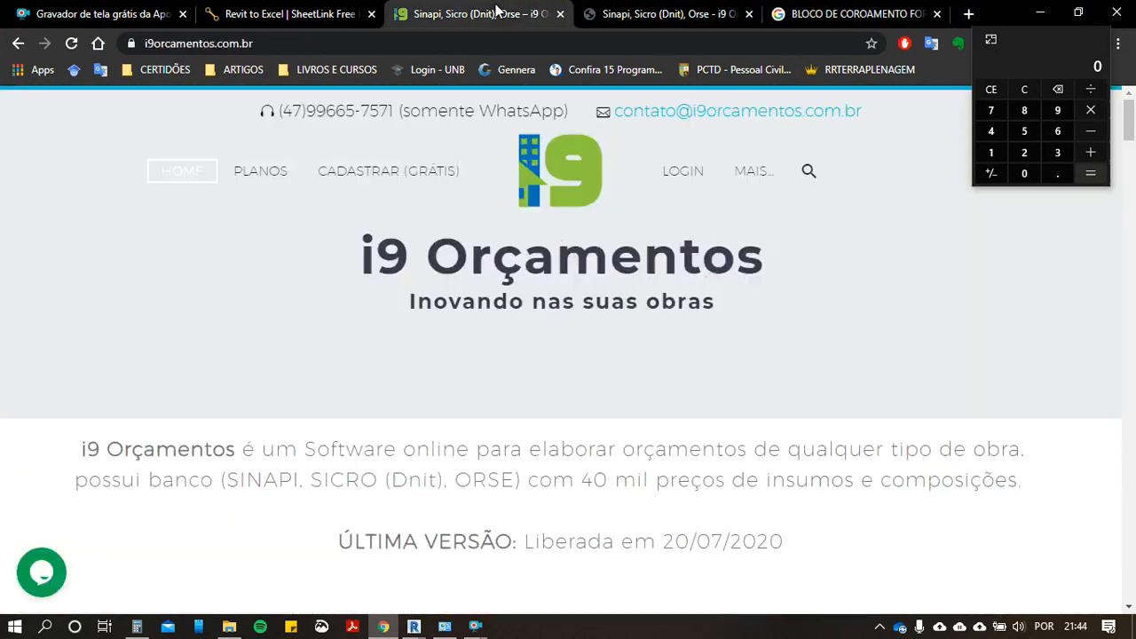
{"action": "left_click", "coordinate": [1052, 171]}
{"action": "left_click", "coordinate": [999, 130]}
{"action": "left_click", "coordinate": [1017, 110]}
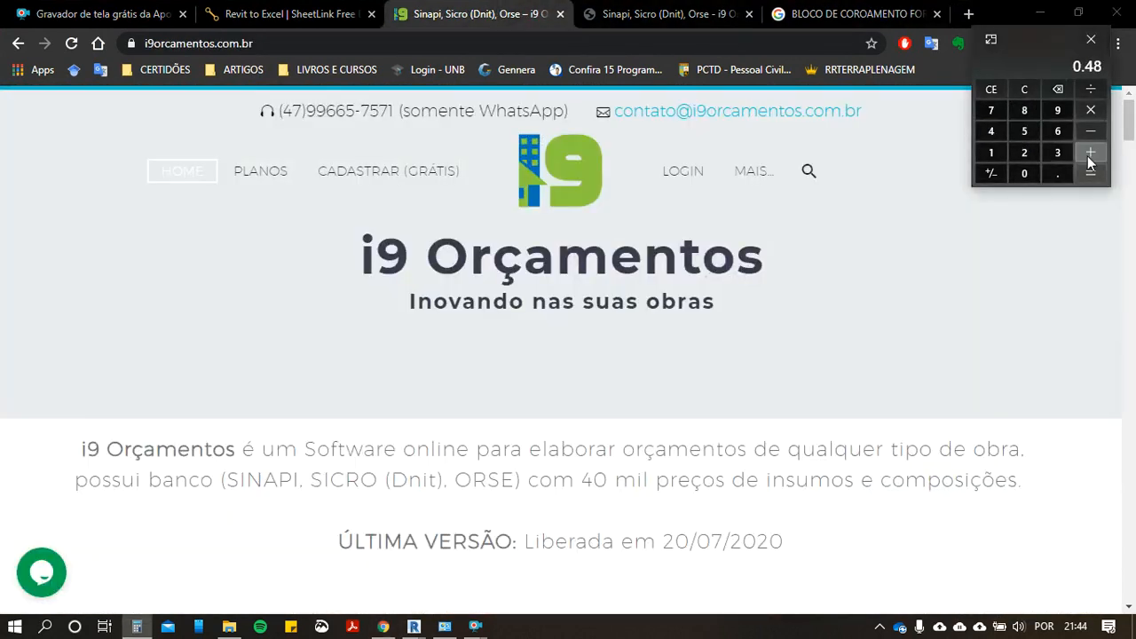
{"action": "left_click", "coordinate": [1058, 173]}
{"action": "left_click", "coordinate": [1025, 131]}
{"action": "left_click", "coordinate": [991, 151]}
{"action": "left_click", "coordinate": [1091, 173]}
Step: Add SINAPI composition 96537, the pile cap formwork, to the i9 Orçamentos budget with a quantity of 0.99
{"action": "left_click", "coordinate": [666, 14]}
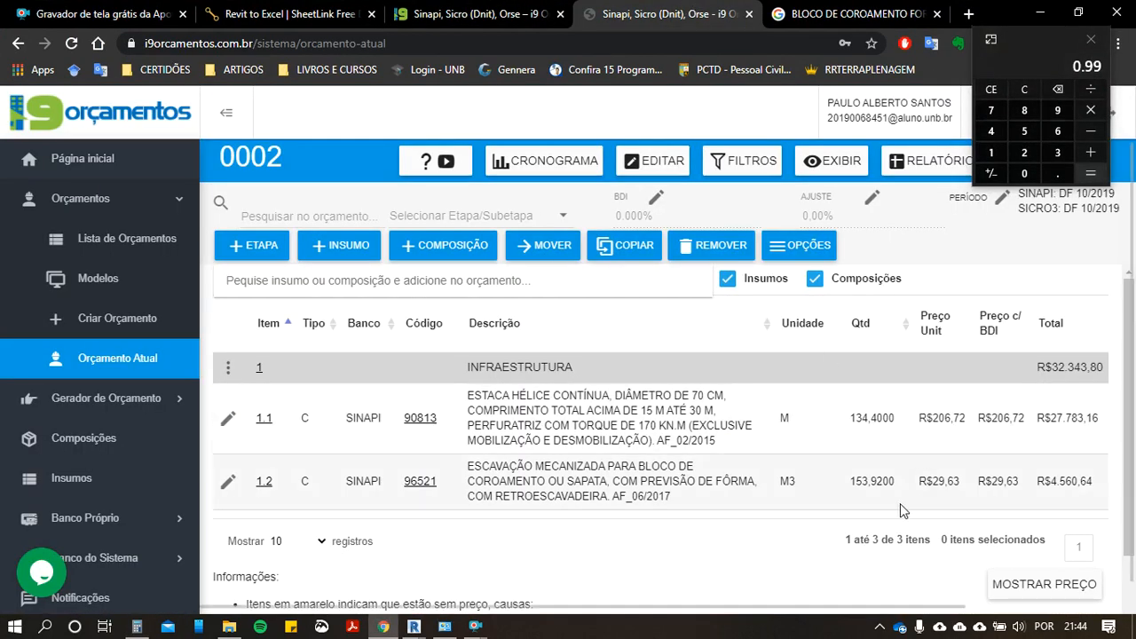
{"action": "left_click", "coordinate": [337, 282]}
{"action": "type", "text": "96"}
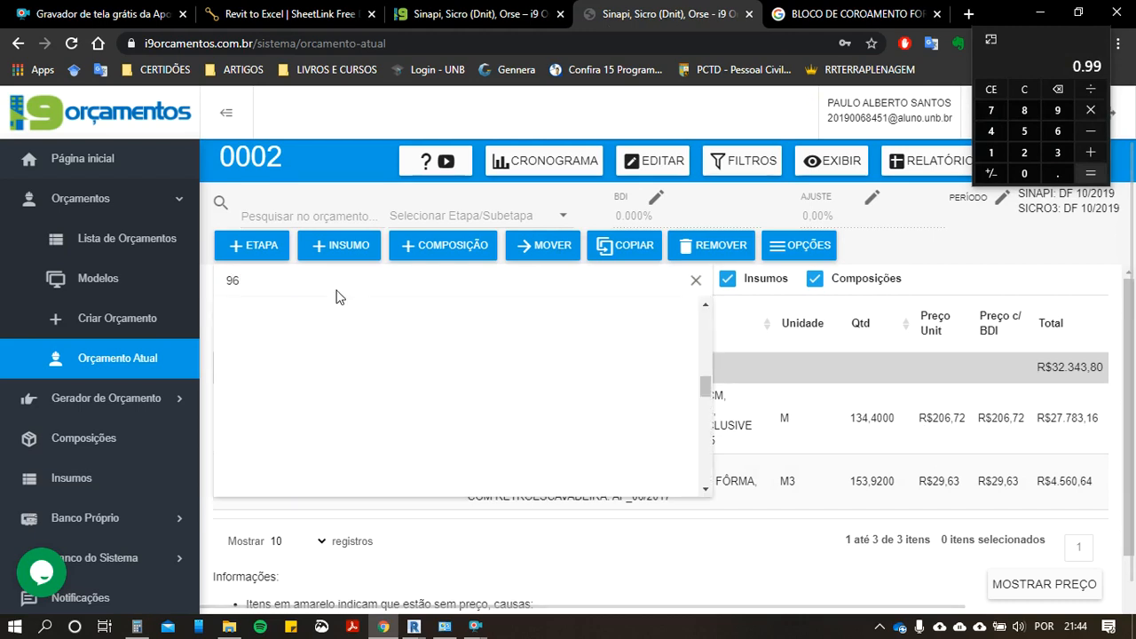
{"action": "type", "text": "537"}
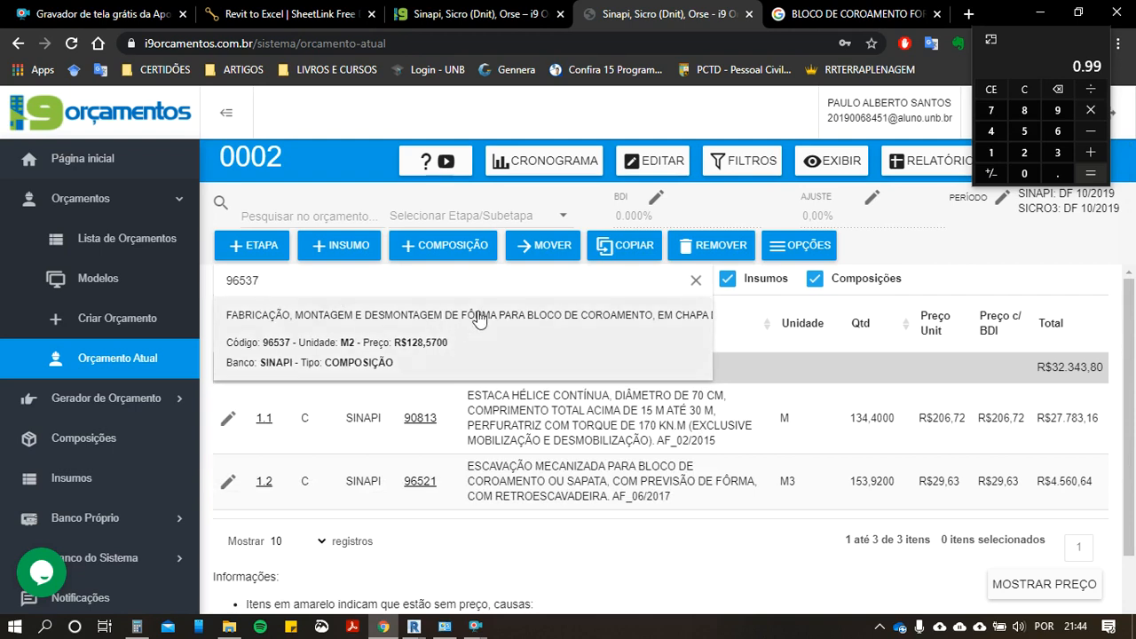
{"action": "left_click", "coordinate": [478, 318]}
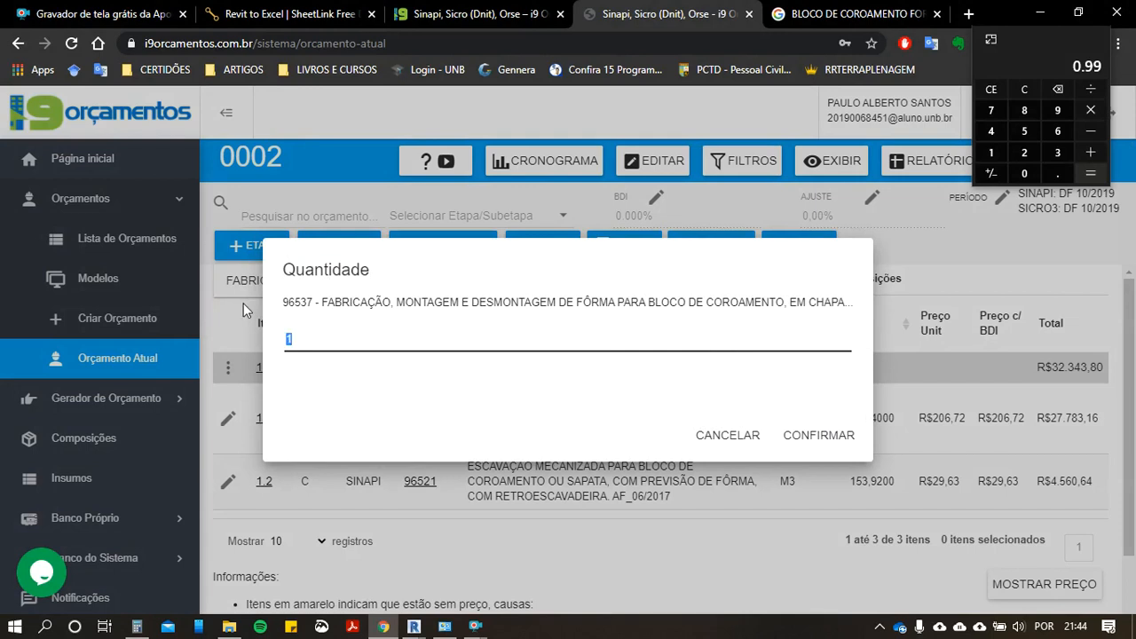
{"action": "type", "text": ",99"}
{"action": "double_click", "coordinate": [284, 341]}
{"action": "left_click", "coordinate": [286, 340]}
{"action": "left_click", "coordinate": [851, 435]}
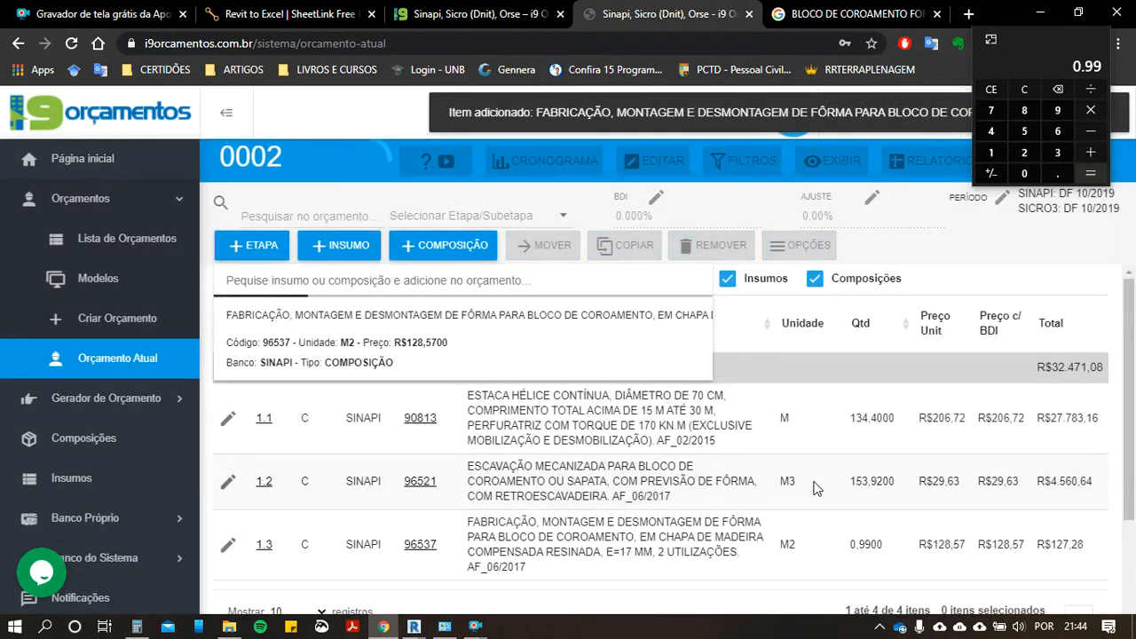
Step: Check the unit, quantity and description of formwork item 96537 in the budget
{"action": "scroll", "coordinate": [815, 479], "scroll_direction": "down", "scroll_amount": 2}
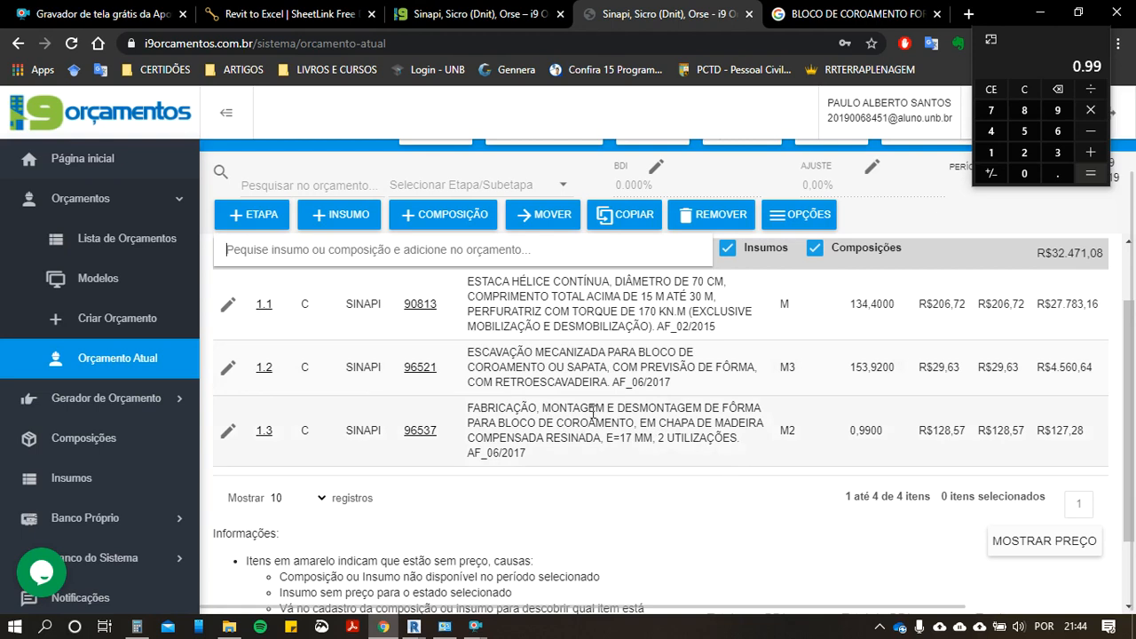
{"action": "double_click", "coordinate": [786, 431]}
{"action": "left_click", "coordinate": [735, 432]}
{"action": "left_click", "coordinate": [609, 428]}
{"action": "left_click_drag", "start_coordinate": [781, 437], "coordinate": [797, 434]}
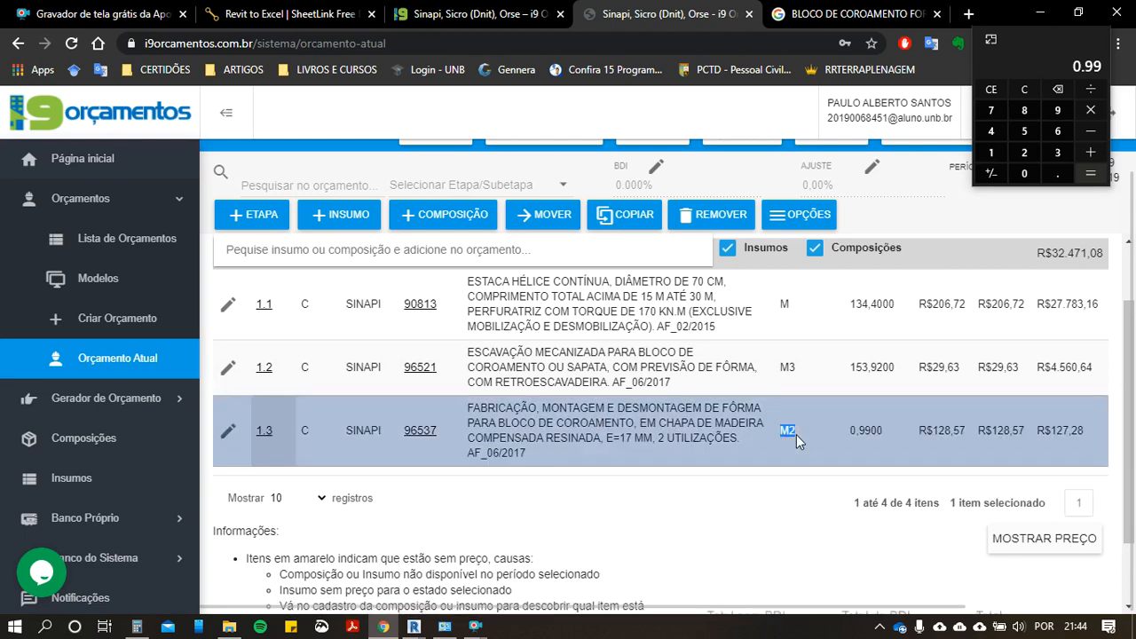
{"action": "scroll", "coordinate": [808, 382], "scroll_direction": "up", "scroll_amount": 2}
{"action": "scroll", "coordinate": [811, 353], "scroll_direction": "down", "scroll_amount": 2}
{"action": "left_click", "coordinate": [879, 430]}
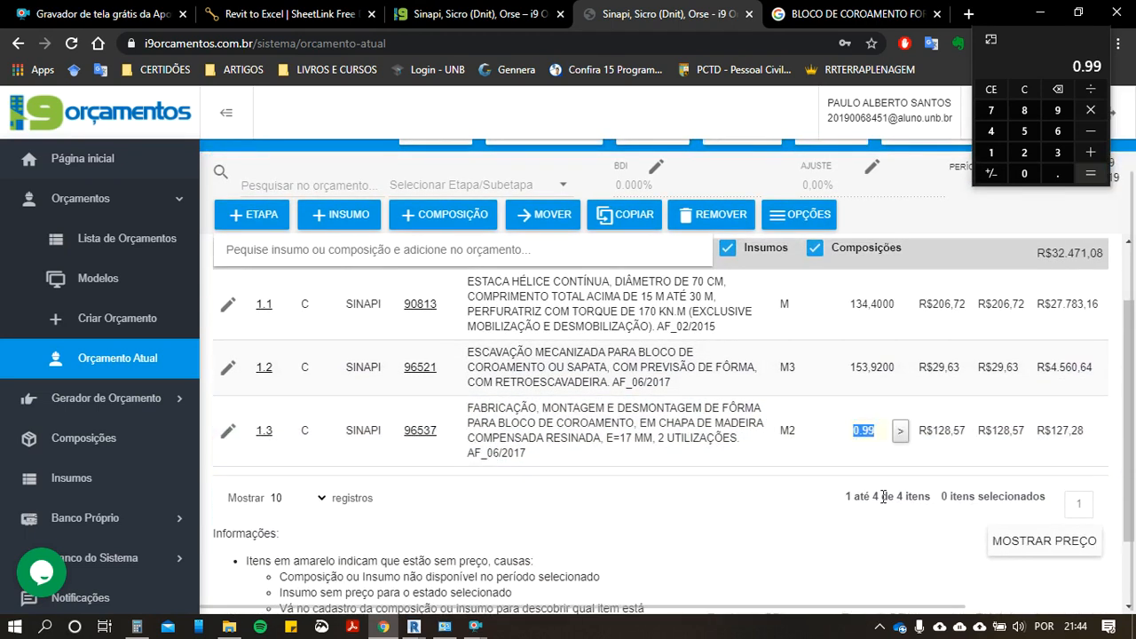
{"action": "left_click", "coordinate": [639, 423]}
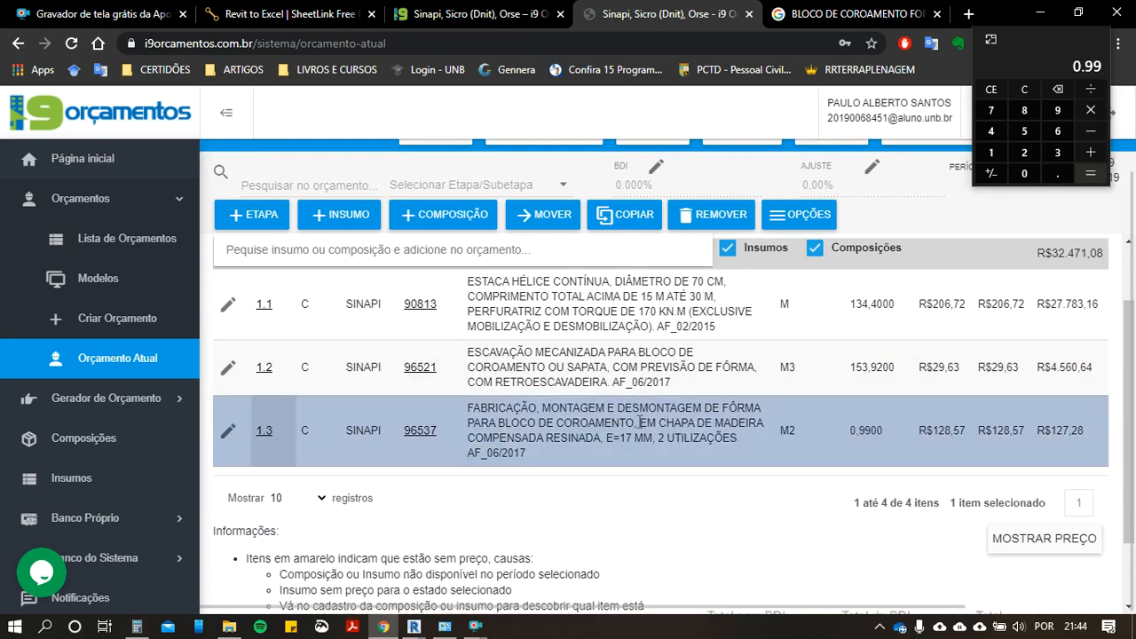
{"action": "scroll", "coordinate": [635, 420], "scroll_direction": "up", "scroll_amount": 2}
Step: Search for "ARMAÇÃO DE BLOCO", add SINAPI composition 96545 for 8 mm CA-50 steel with quantity 1, and open its quantity for editing
{"action": "left_click", "coordinate": [453, 283]}
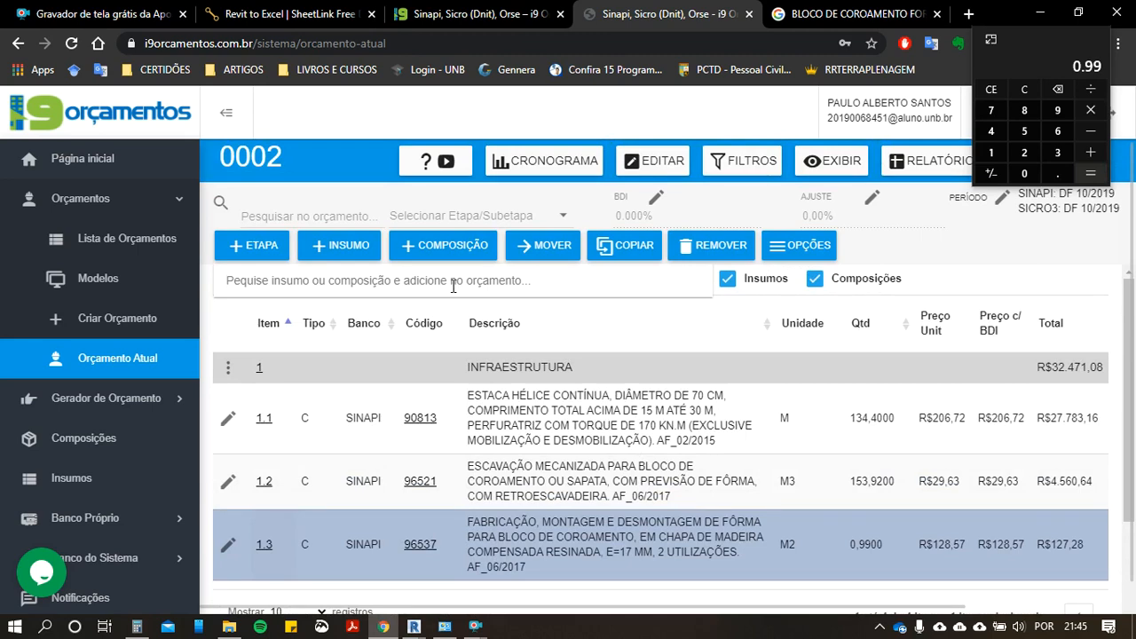
{"action": "type", "text": "ARMAÇ"}
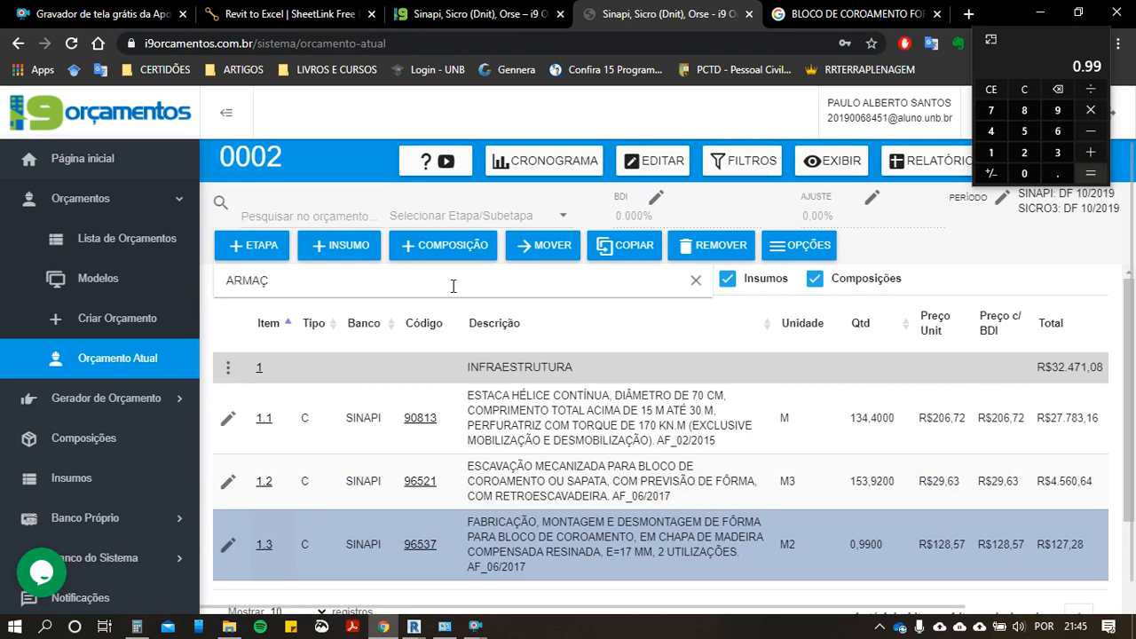
{"action": "type", "text": "ÃO DE BLOCO"}
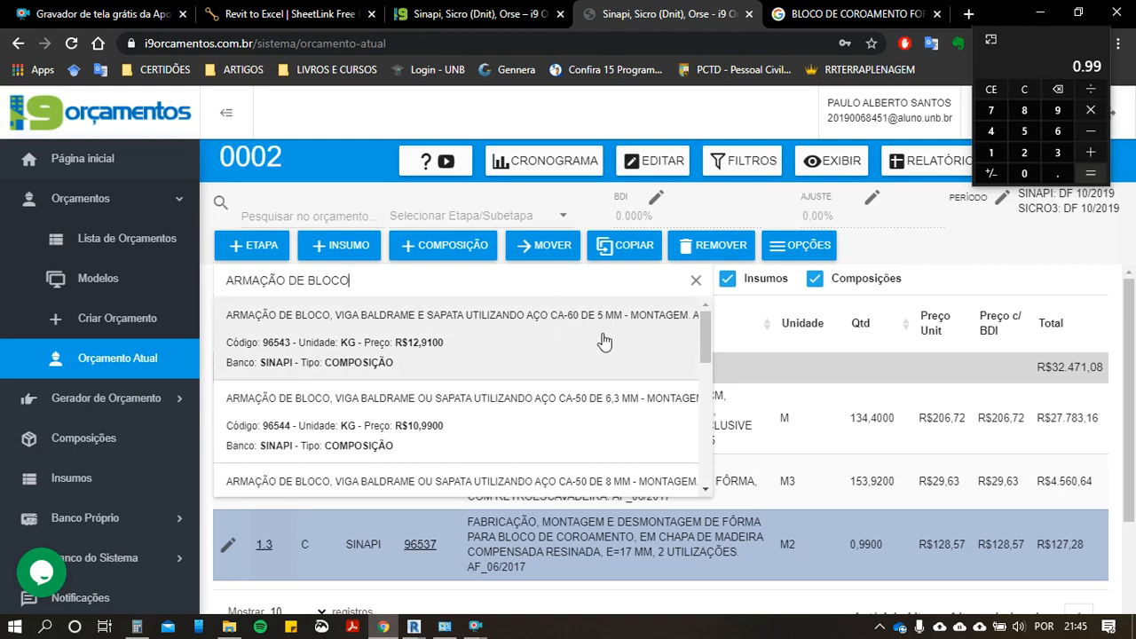
{"action": "scroll", "coordinate": [610, 364], "scroll_direction": "down", "scroll_amount": 1}
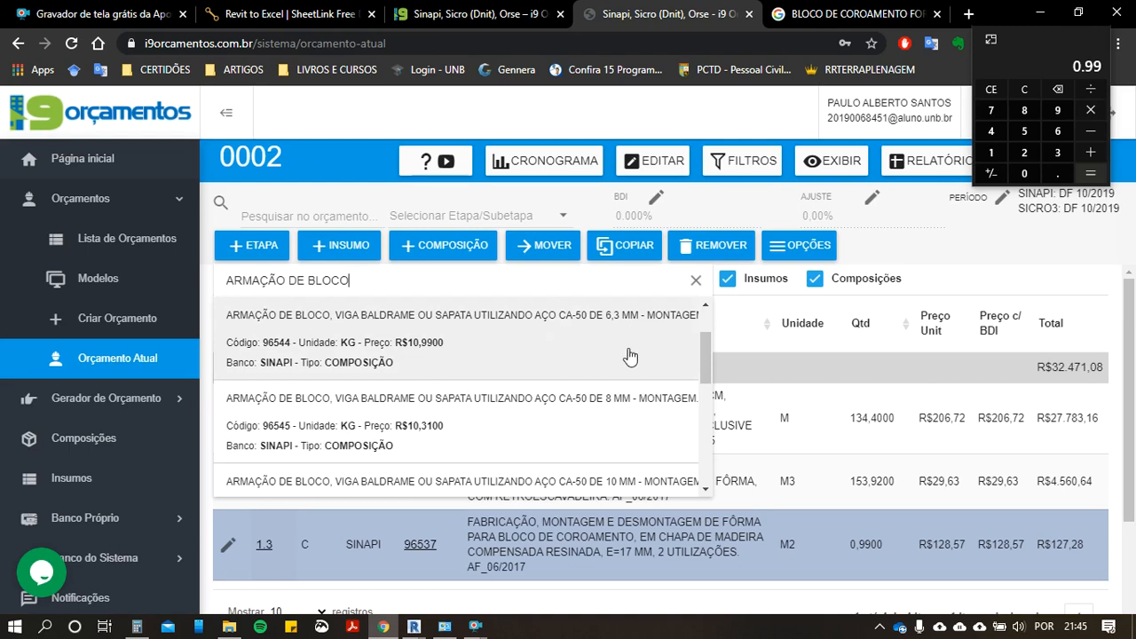
{"action": "left_click", "coordinate": [641, 401]}
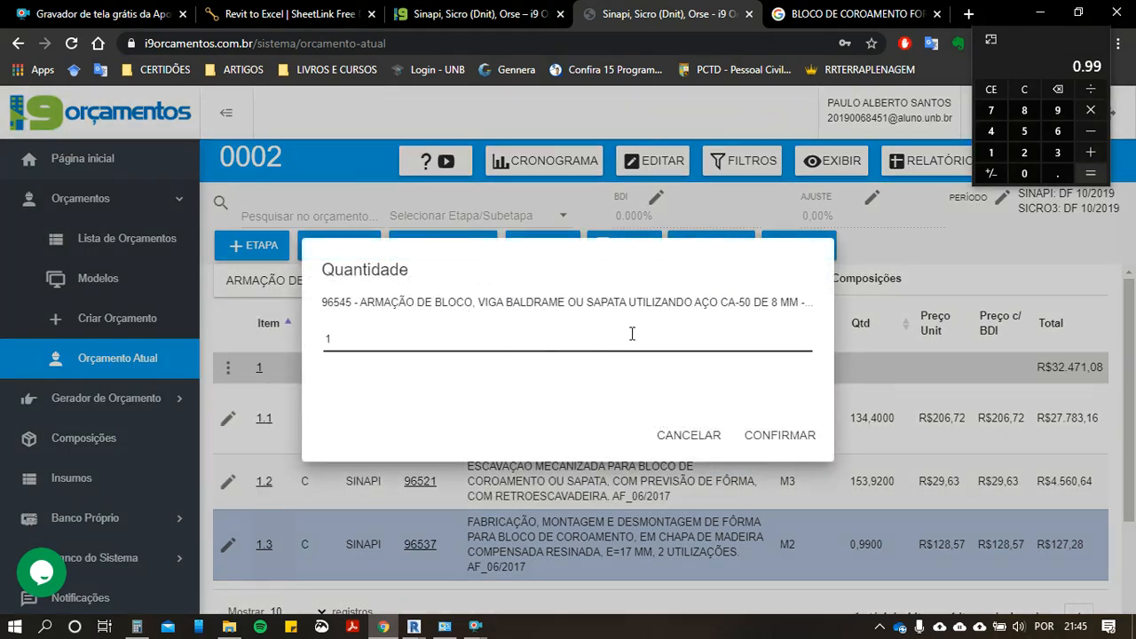
{"action": "left_click", "coordinate": [770, 434]}
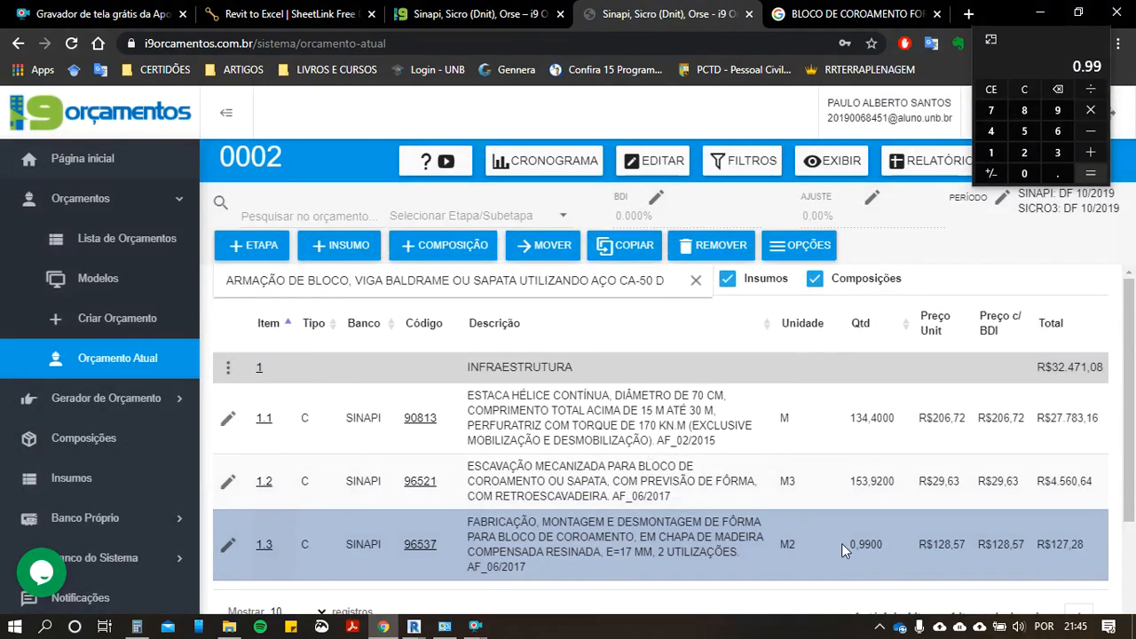
{"action": "scroll", "coordinate": [738, 497], "scroll_direction": "down", "scroll_amount": 1}
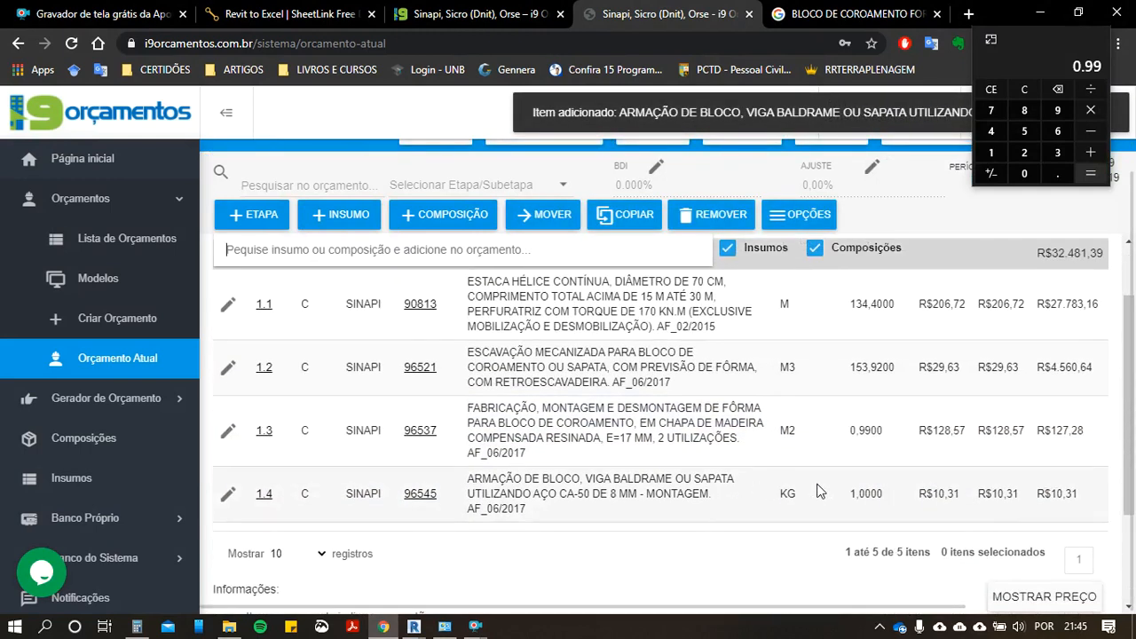
{"action": "left_click", "coordinate": [857, 499]}
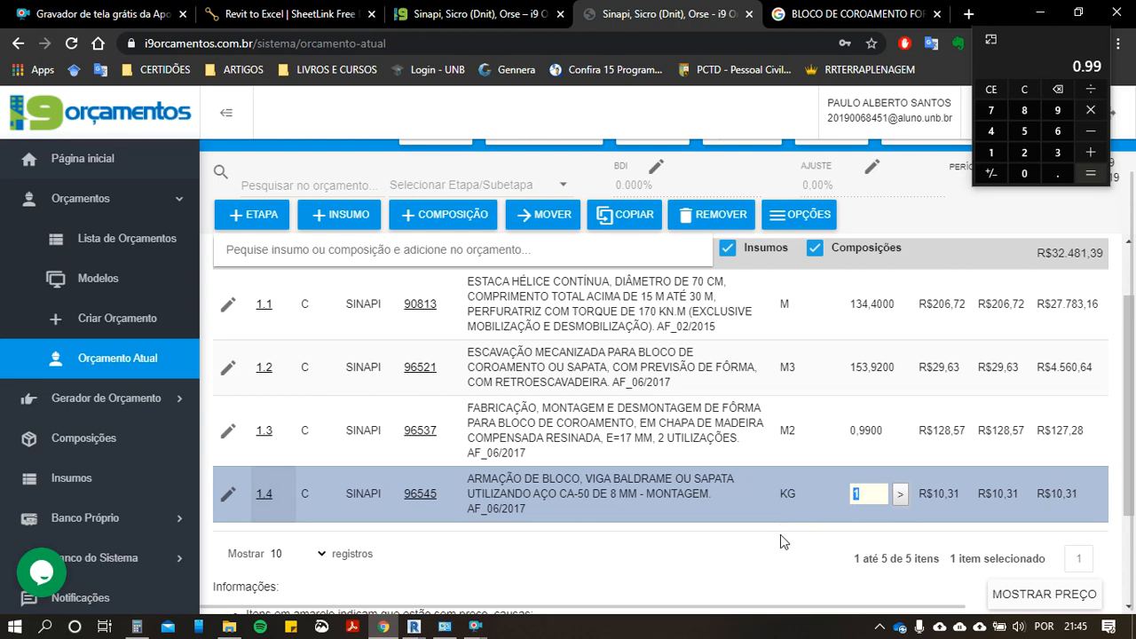
Step: Switch to Revit, close the block dimensions preview and SheetLink, and reopen SheetLink for the selected foundation blocks
{"action": "left_click", "coordinate": [414, 627]}
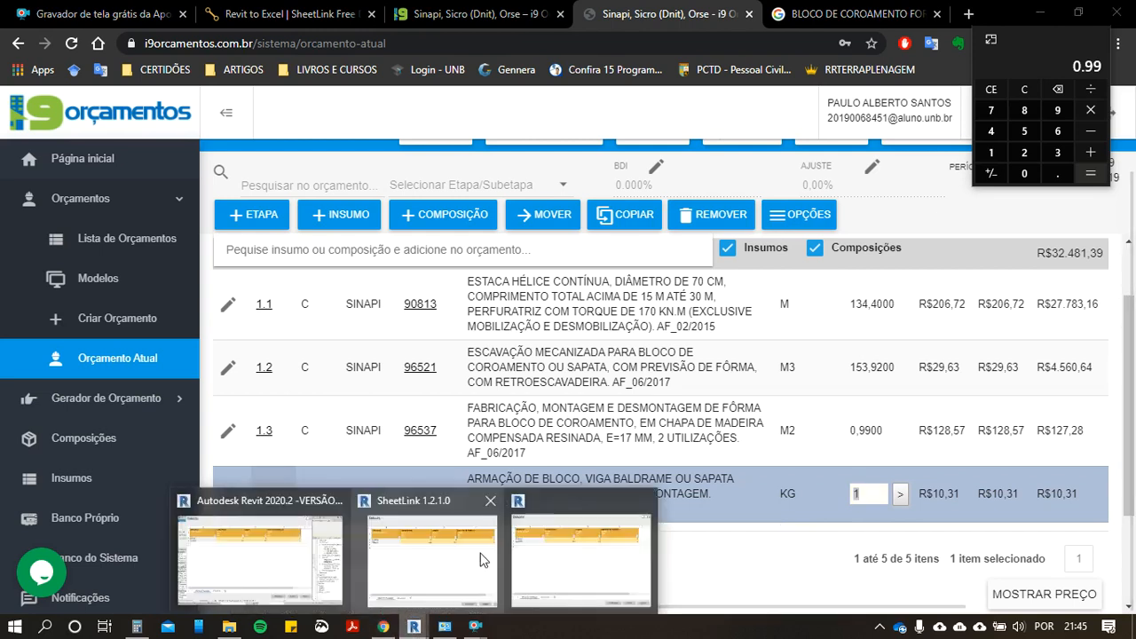
{"action": "left_click", "coordinate": [535, 569]}
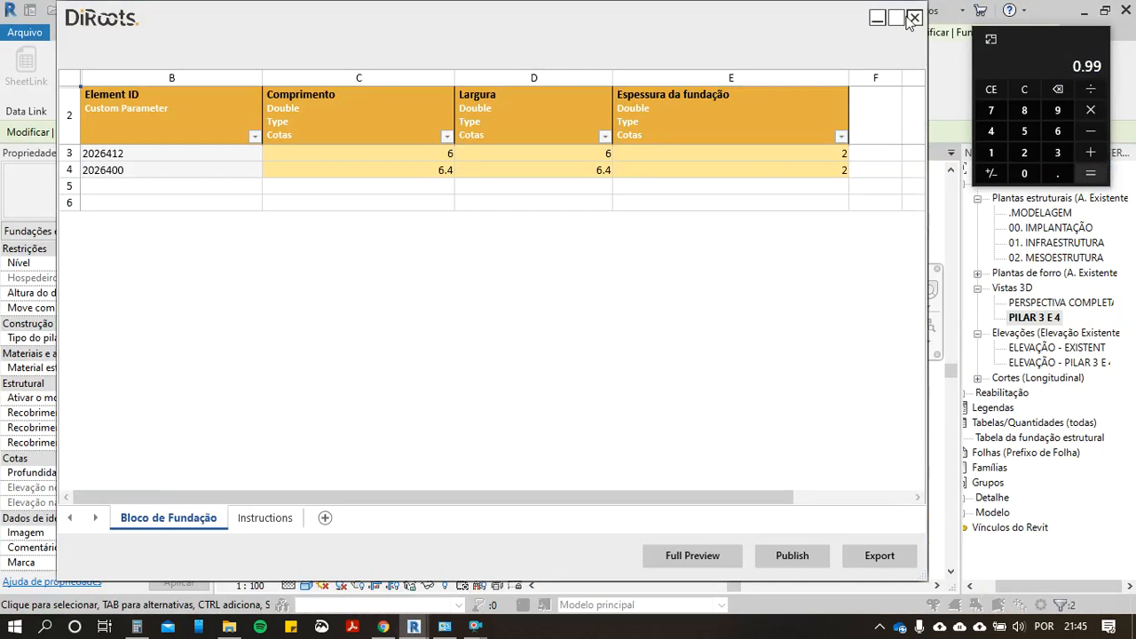
{"action": "left_click", "coordinate": [915, 17]}
{"action": "left_click", "coordinate": [914, 17]}
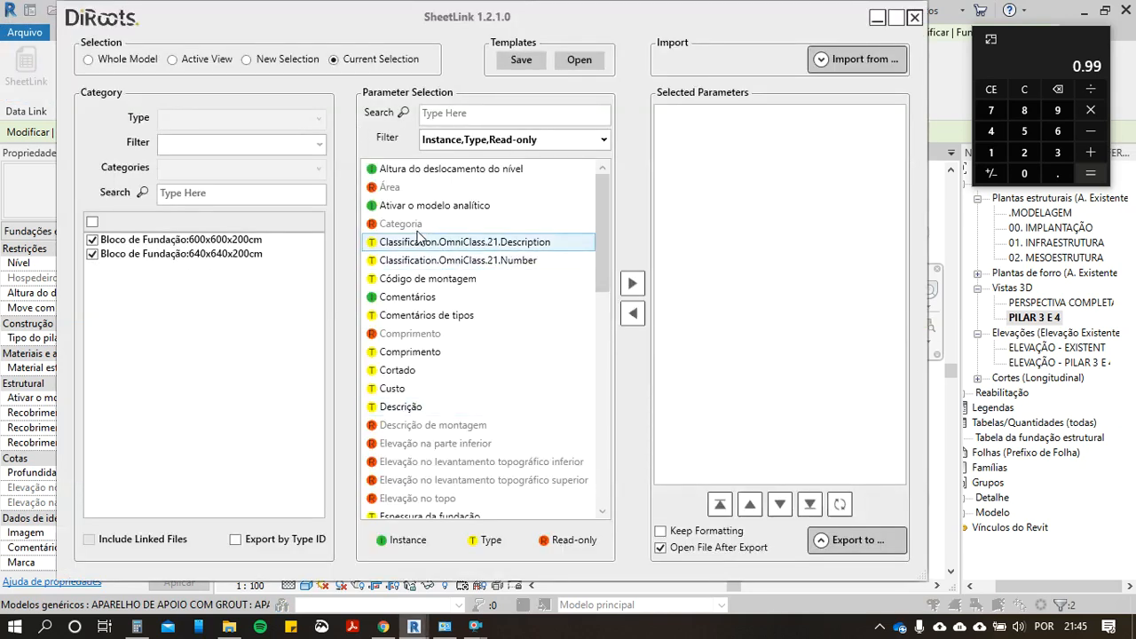
Step: Add the Recobrimento de vergalhão parameters Face superior, Fase inferior and Outras Faces to SheetLink's selected parameters
{"action": "scroll", "coordinate": [419, 238], "scroll_direction": "down", "scroll_amount": 11}
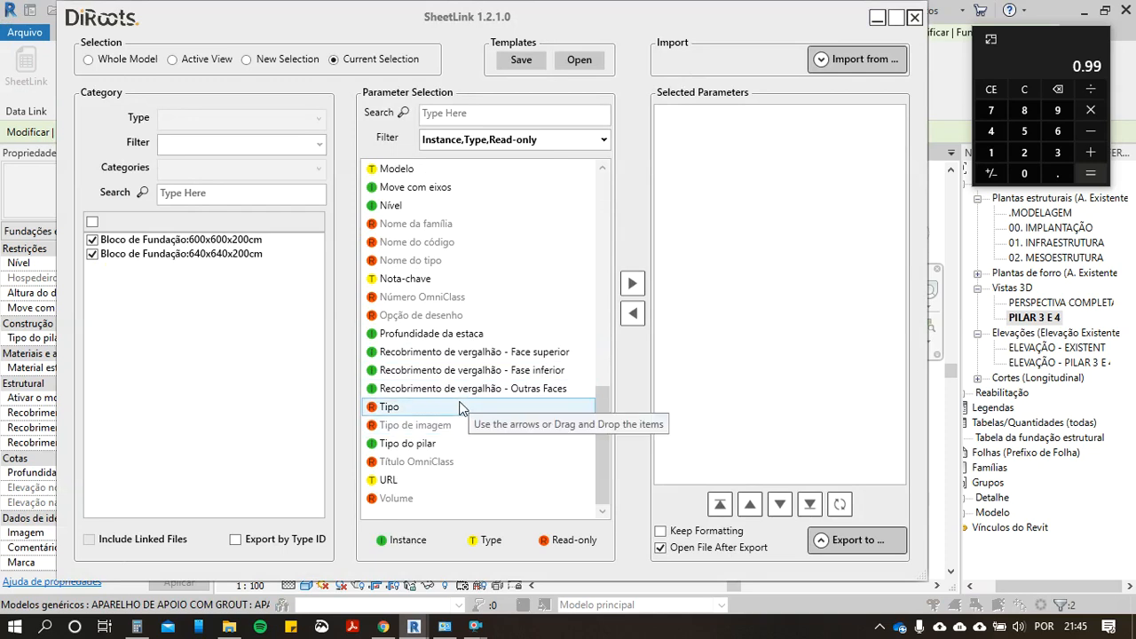
{"action": "left_click", "coordinate": [475, 352]}
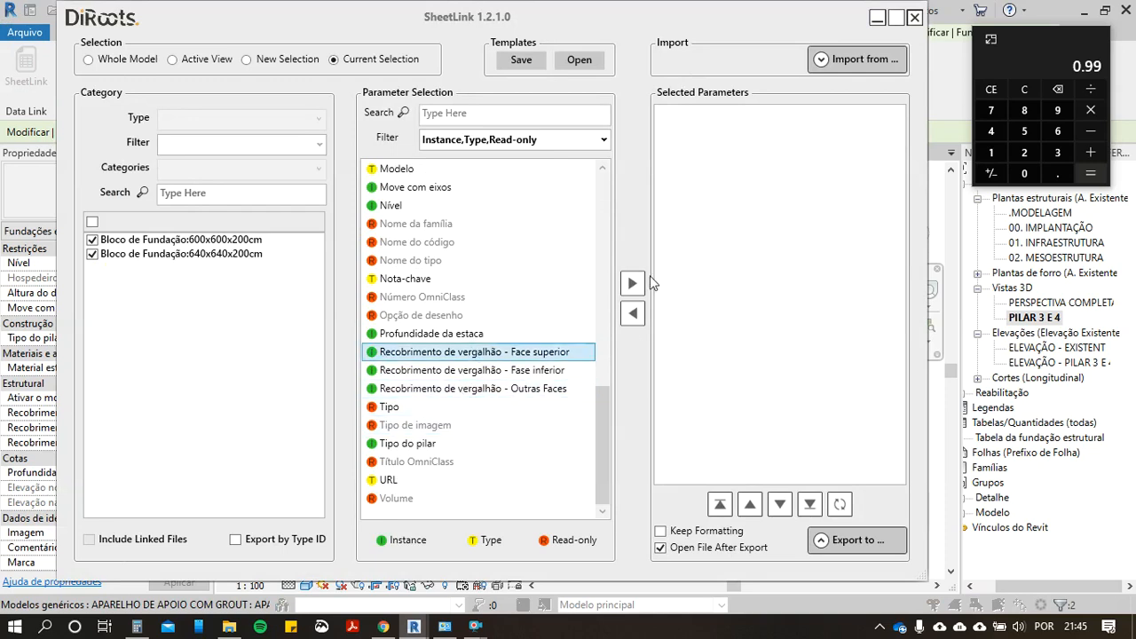
{"action": "left_click", "coordinate": [552, 370], "text": "ctrl"}
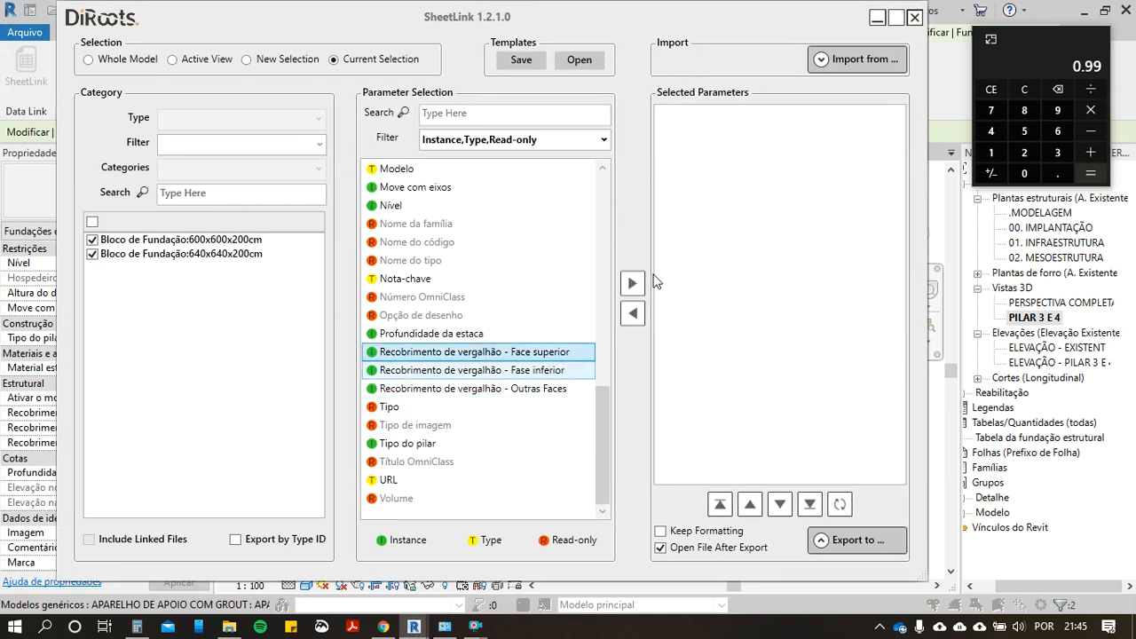
{"action": "left_click", "coordinate": [549, 390]}
{"action": "left_click", "coordinate": [632, 284]}
{"action": "left_click", "coordinate": [548, 388]}
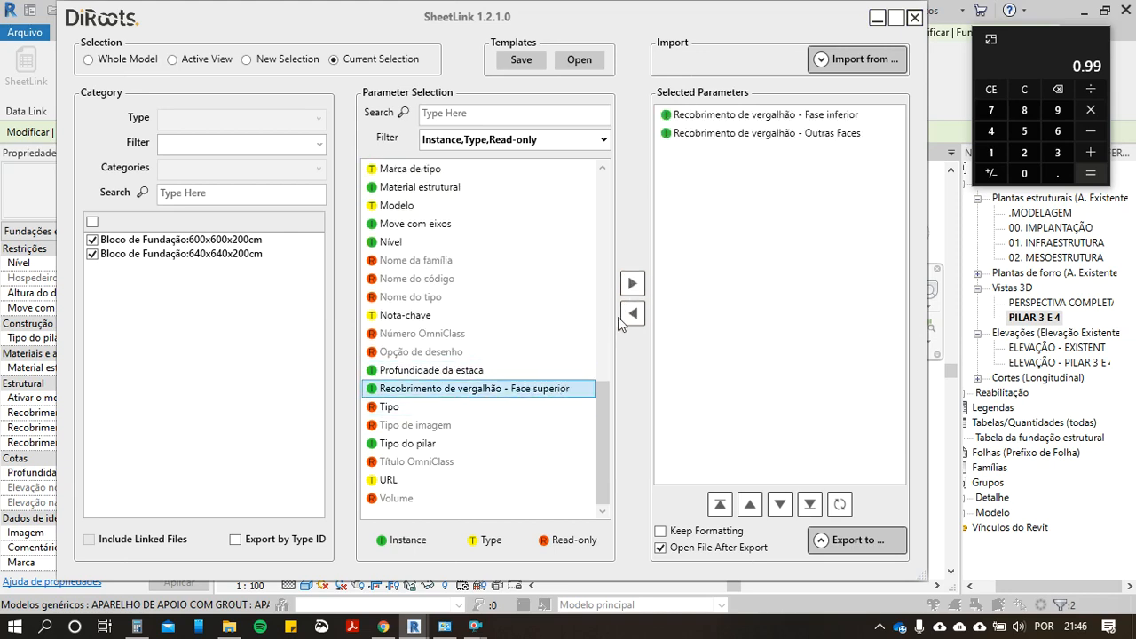
{"action": "left_click", "coordinate": [632, 283]}
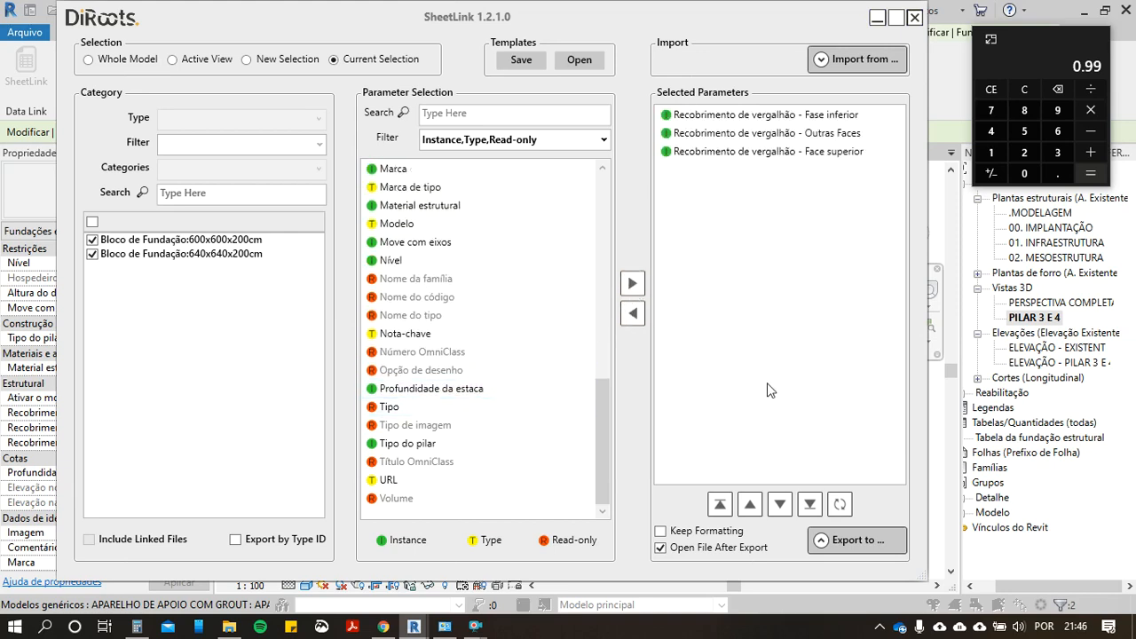
Step: Return to the budget in Chrome and set the quantity of reinforcement item 96545 to 200 kg
{"action": "left_click", "coordinate": [382, 627]}
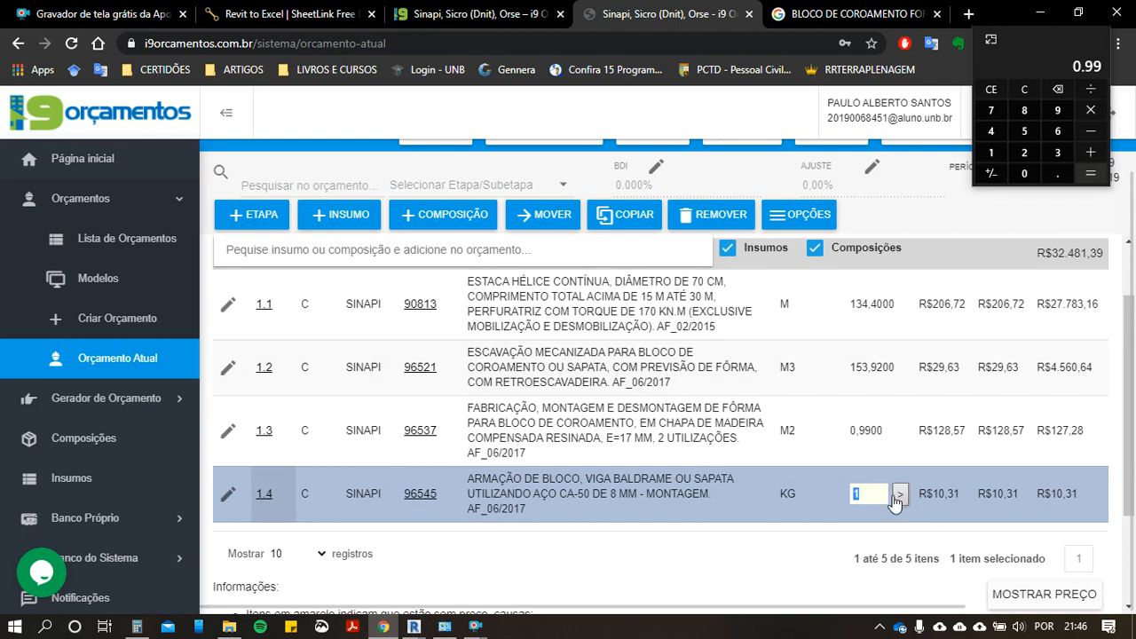
{"action": "type", "text": "200"}
{"action": "left_click", "coordinate": [899, 494]}
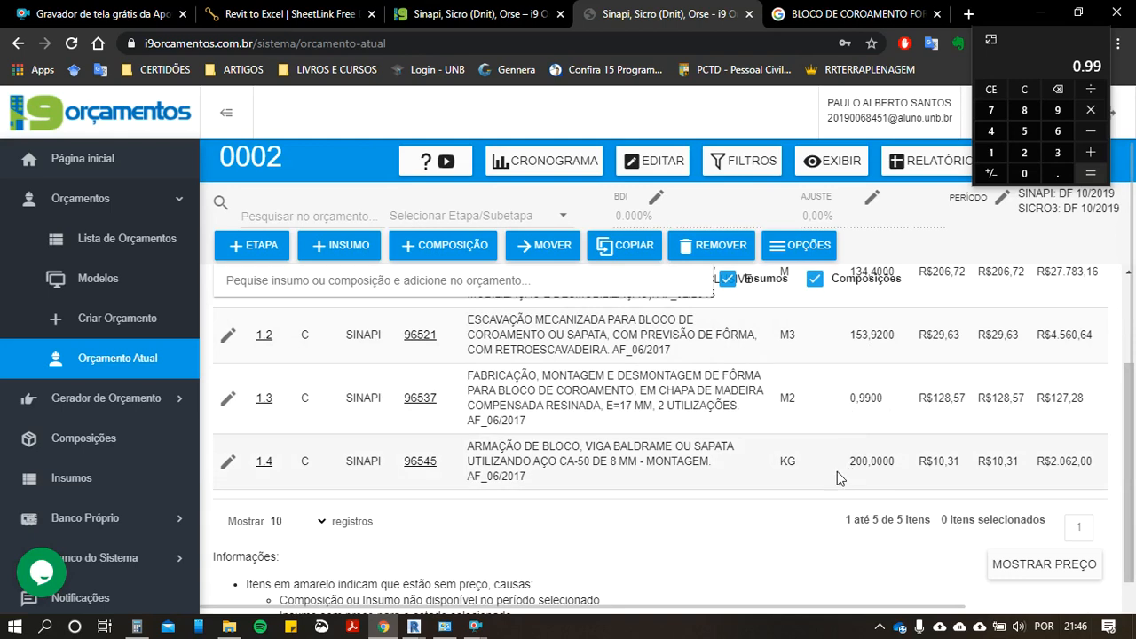
Step: Switch to the SheetLink window in Revit and close it
{"action": "mouse_move", "coordinate": [414, 627]}
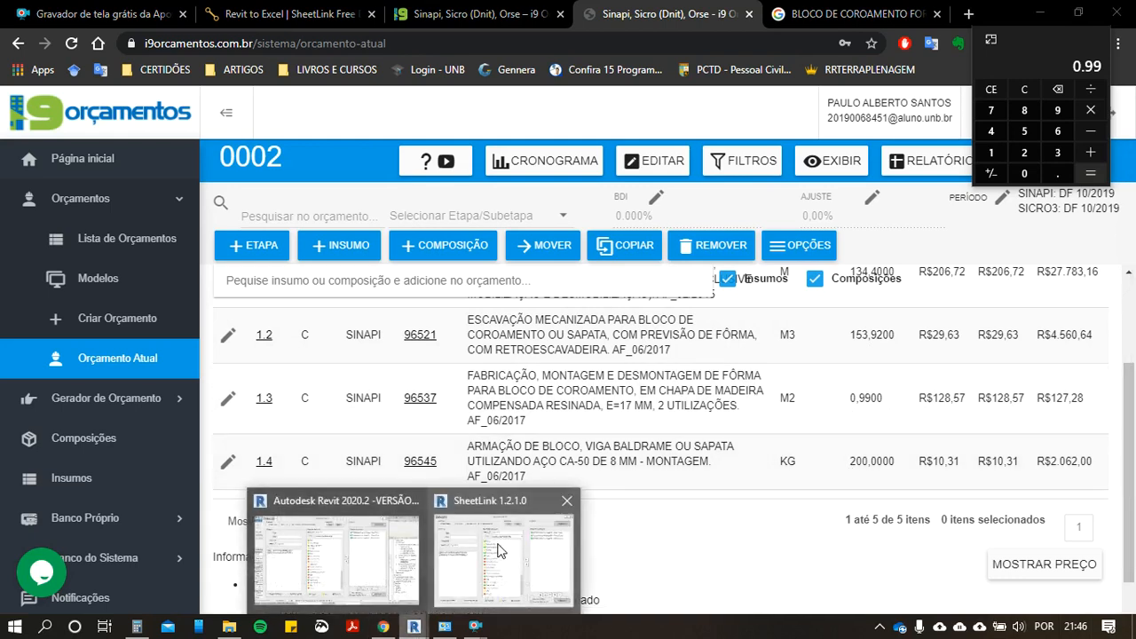
{"action": "left_click", "coordinate": [464, 550]}
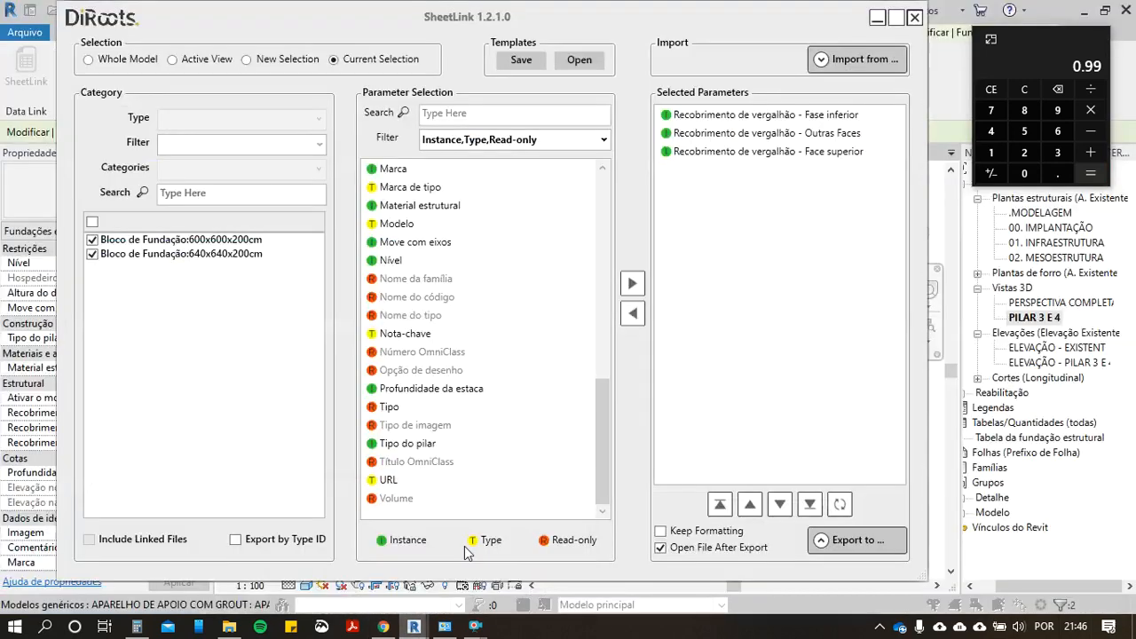
{"action": "left_click", "coordinate": [902, 20]}
{"action": "left_click", "coordinate": [1109, 14]}
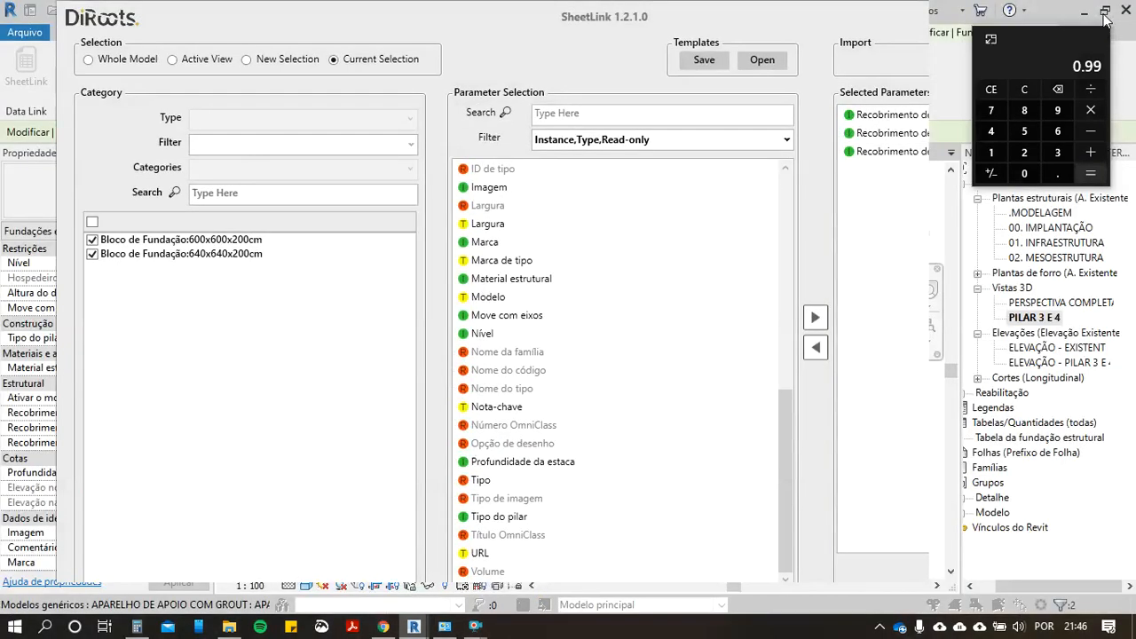
{"action": "left_click", "coordinate": [915, 19]}
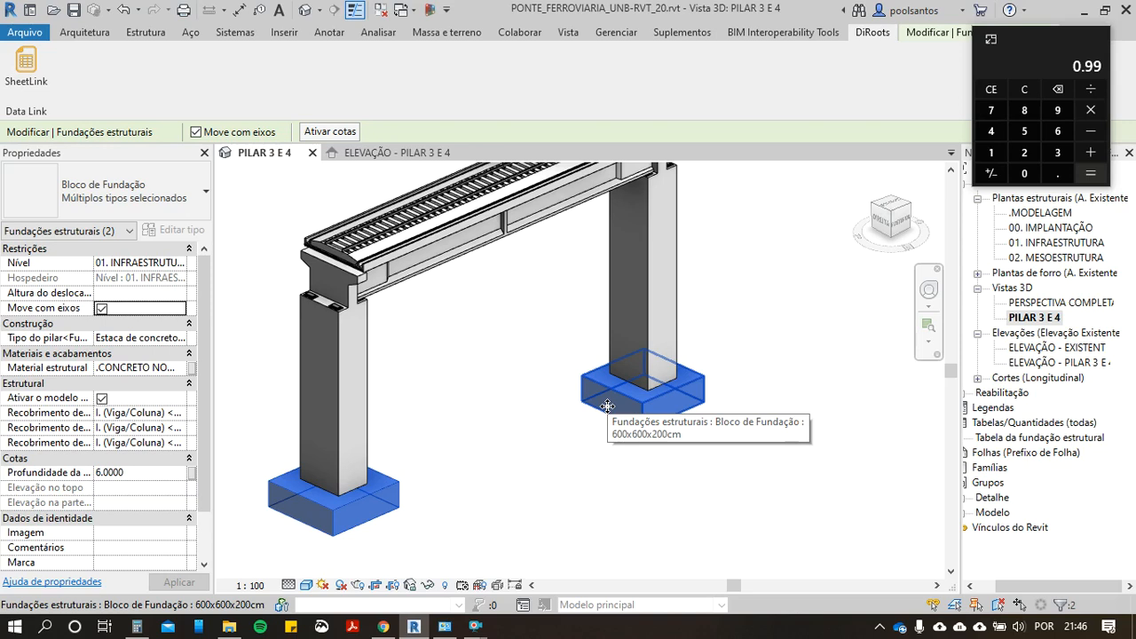
Step: Select both foundation blocks in the PILAR 3 E 4 3D view and hide them in the view
{"action": "left_click", "coordinate": [552, 516]}
{"action": "middle_click_drag", "start_coordinate": [627, 387], "coordinate": [697, 372]}
{"action": "scroll", "coordinate": [691, 368], "scroll_direction": "down", "scroll_amount": 1}
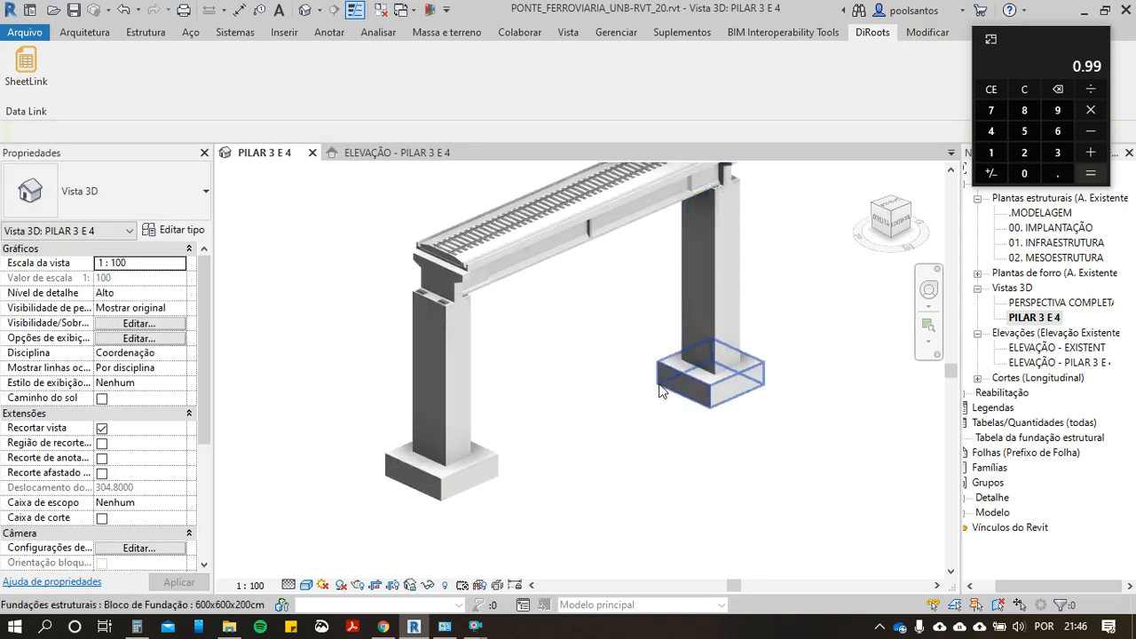
{"action": "left_click", "coordinate": [496, 456]}
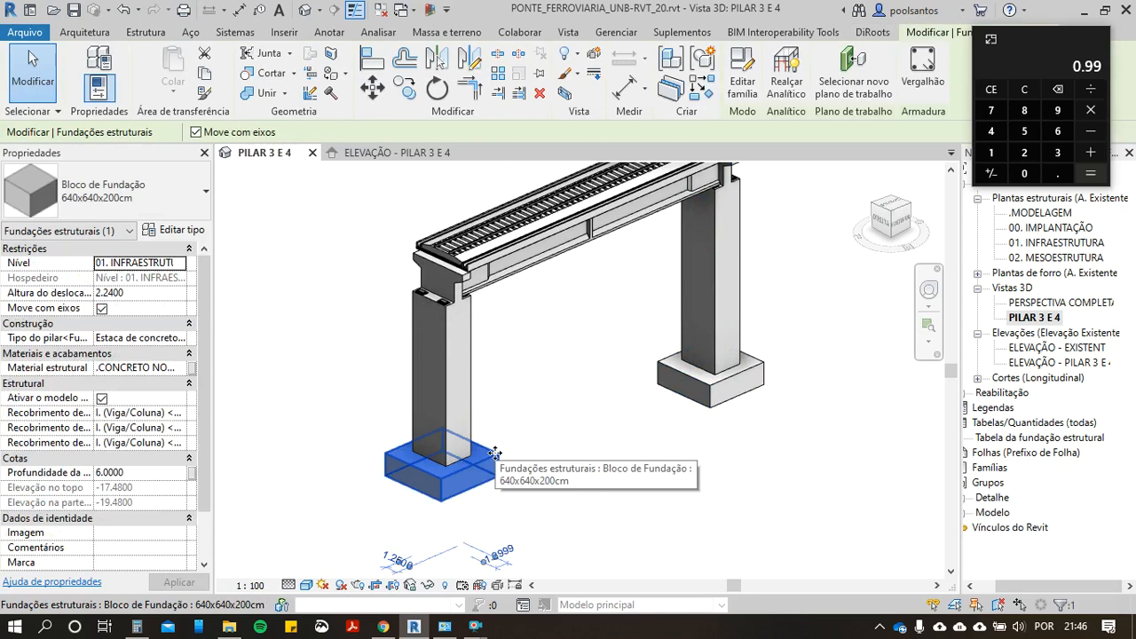
{"action": "left_click", "coordinate": [698, 383], "text": "ctrl"}
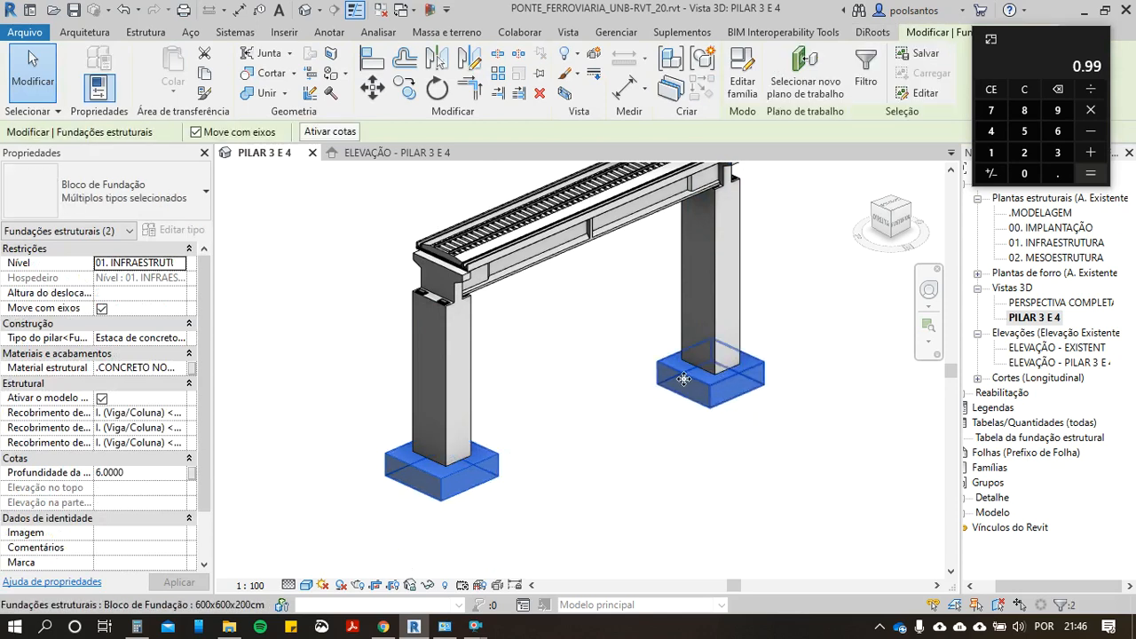
{"action": "right_click", "coordinate": [683, 380]}
{"action": "key", "text": "Escape"}
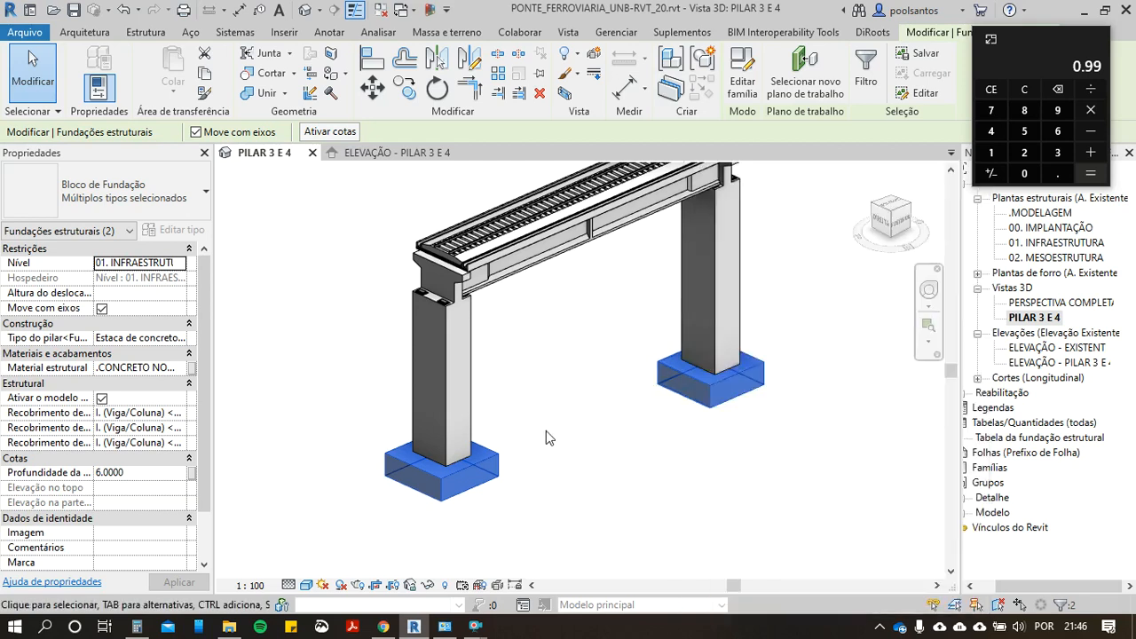
{"action": "right_click", "coordinate": [682, 381]}
{"action": "mouse_move", "coordinate": [858, 378]}
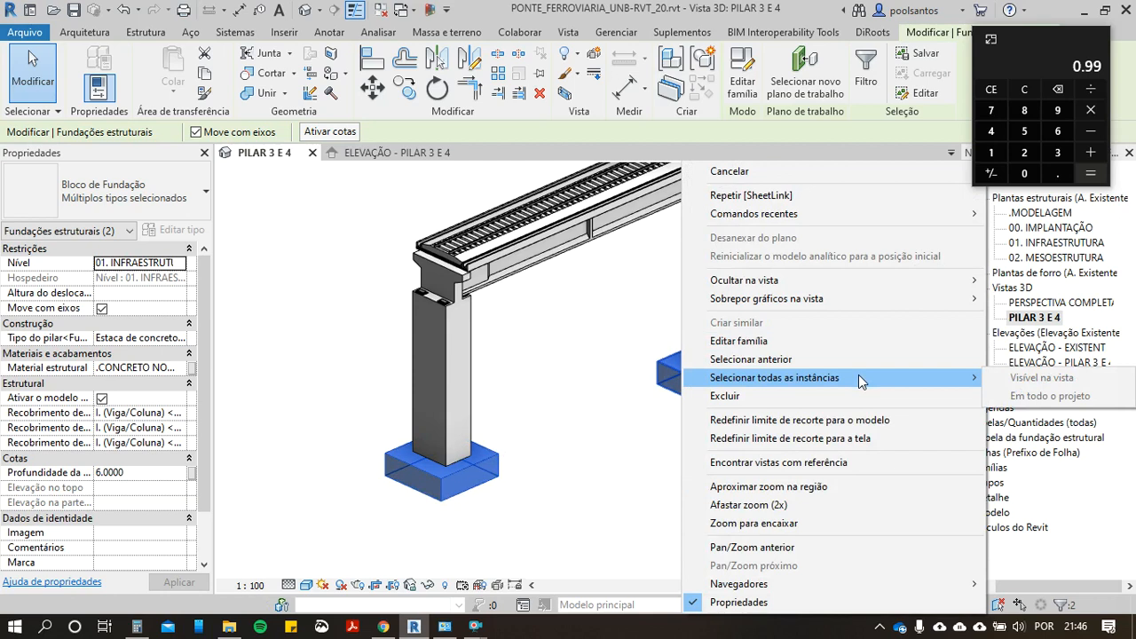
{"action": "mouse_move", "coordinate": [860, 284]}
{"action": "left_click", "coordinate": [1010, 298]}
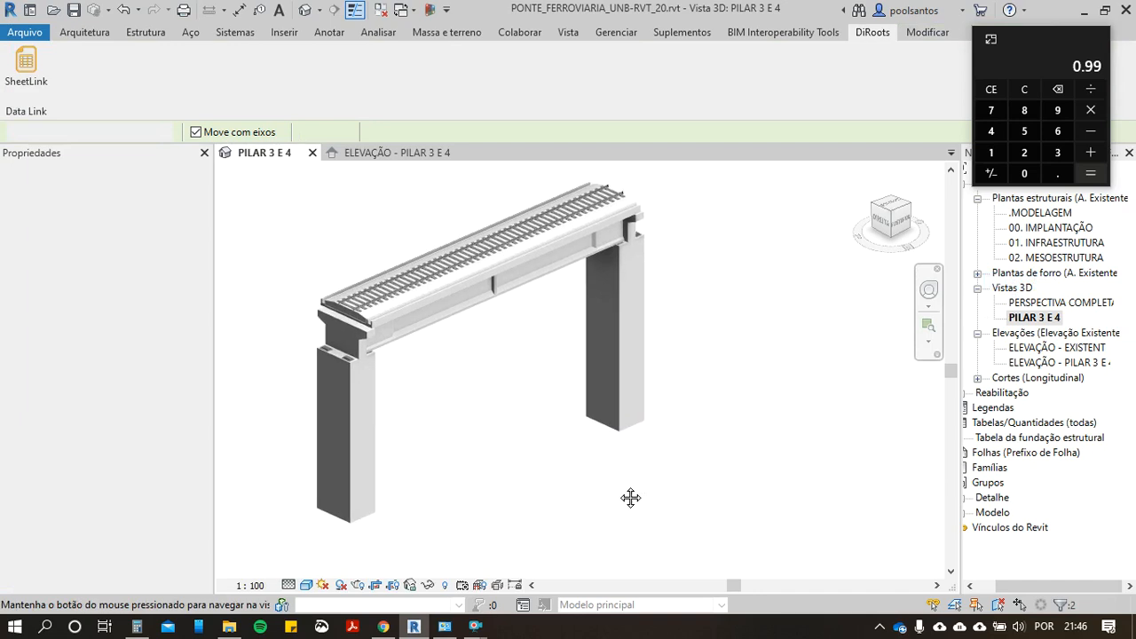
{"action": "scroll", "coordinate": [631, 488], "scroll_direction": "down", "scroll_amount": 1}
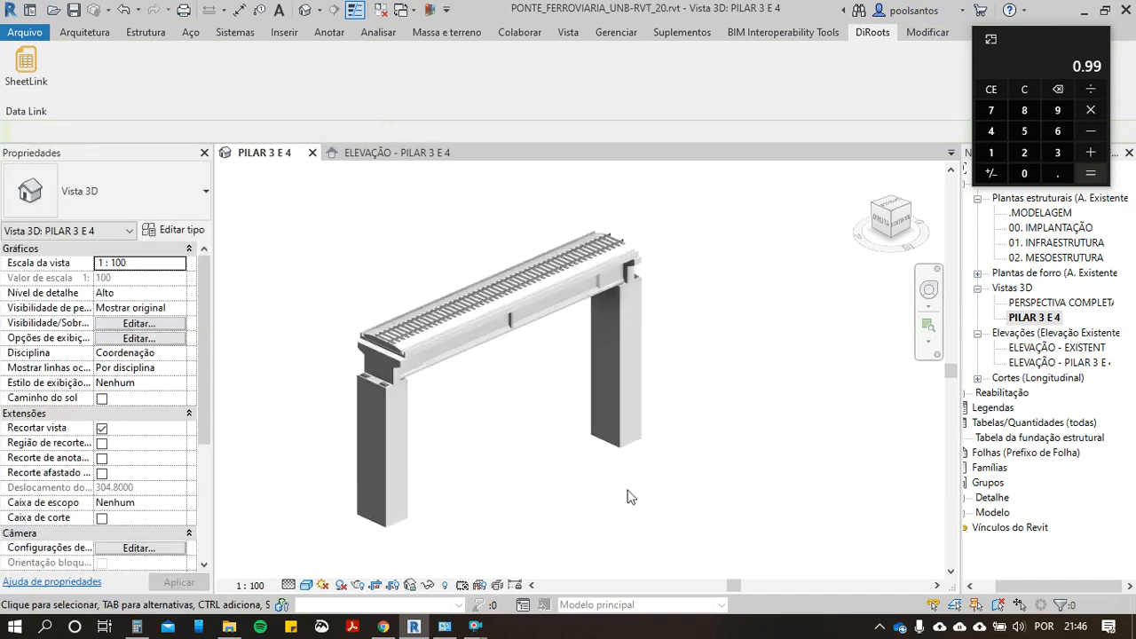
Step: Examine piers P3 and P4 in the ELEVAÇÃO - PILAR 3 E 4 view and return to the PILAR 3 E 4 3D view
{"action": "left_click", "coordinate": [422, 153]}
{"action": "scroll", "coordinate": [575, 341], "scroll_direction": "up", "scroll_amount": 4}
{"action": "scroll", "coordinate": [575, 340], "scroll_direction": "down", "scroll_amount": 2}
{"action": "middle_click_drag", "start_coordinate": [576, 340], "coordinate": [588, 353]}
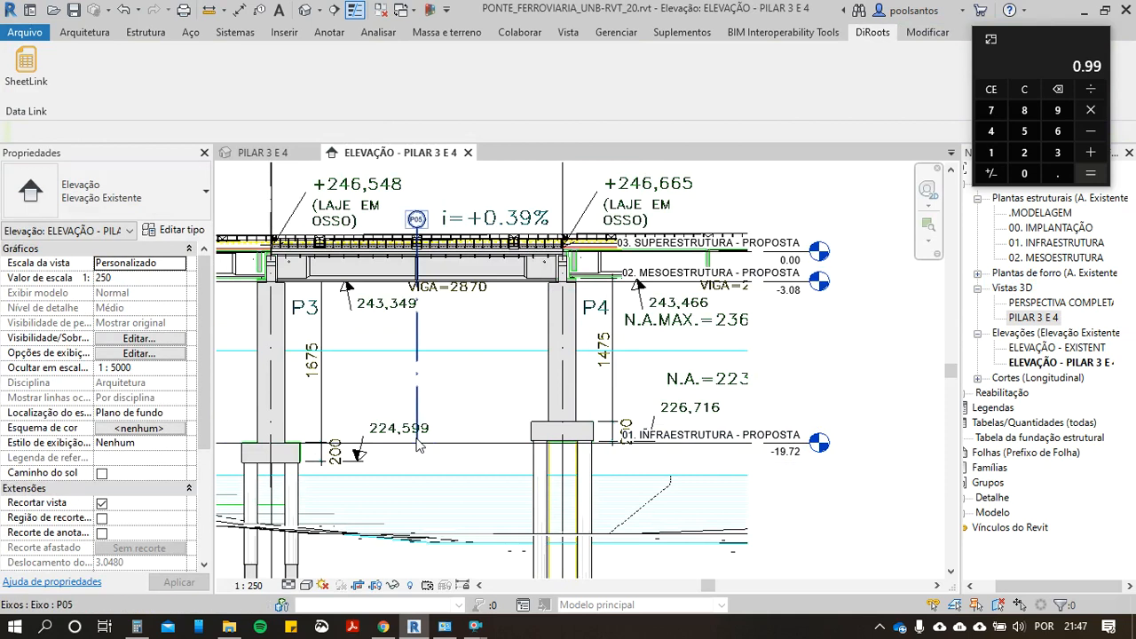
{"action": "middle_click_drag", "start_coordinate": [459, 382], "coordinate": [482, 458]}
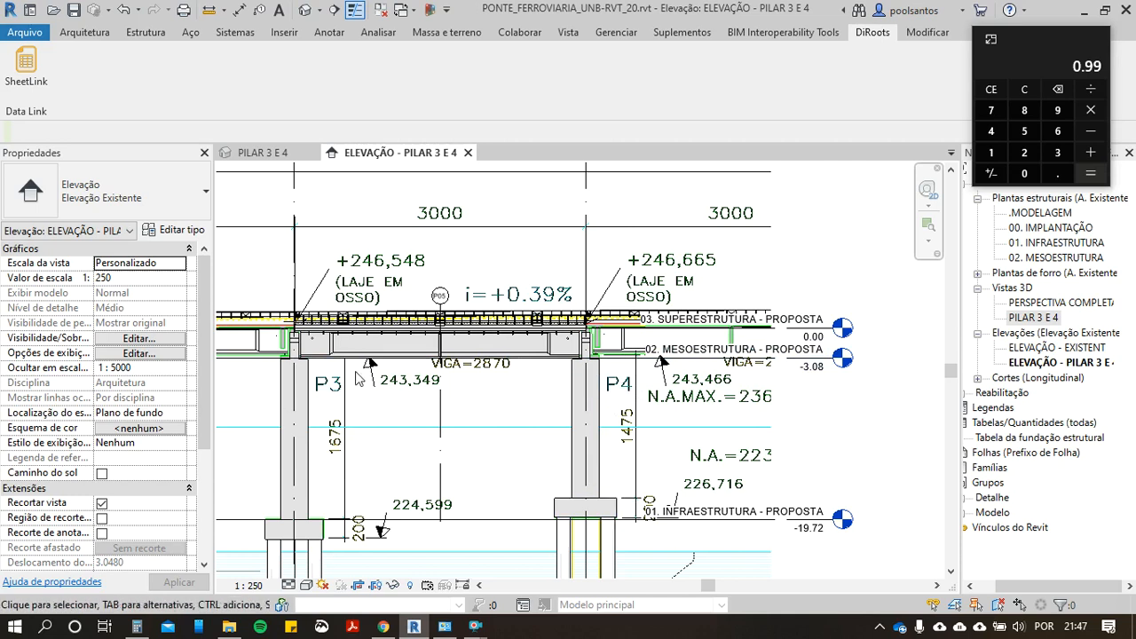
{"action": "left_click", "coordinate": [263, 153]}
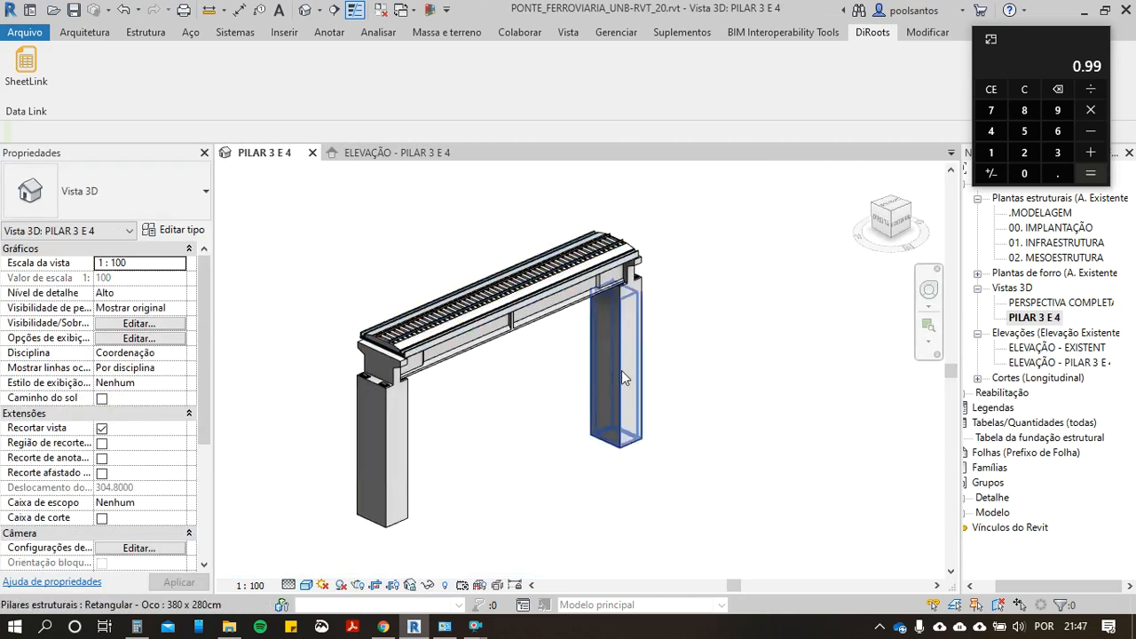
Step: Return to the budget in Chrome and add stage 2 named MESOESTRUTURA
{"action": "left_click", "coordinate": [383, 627]}
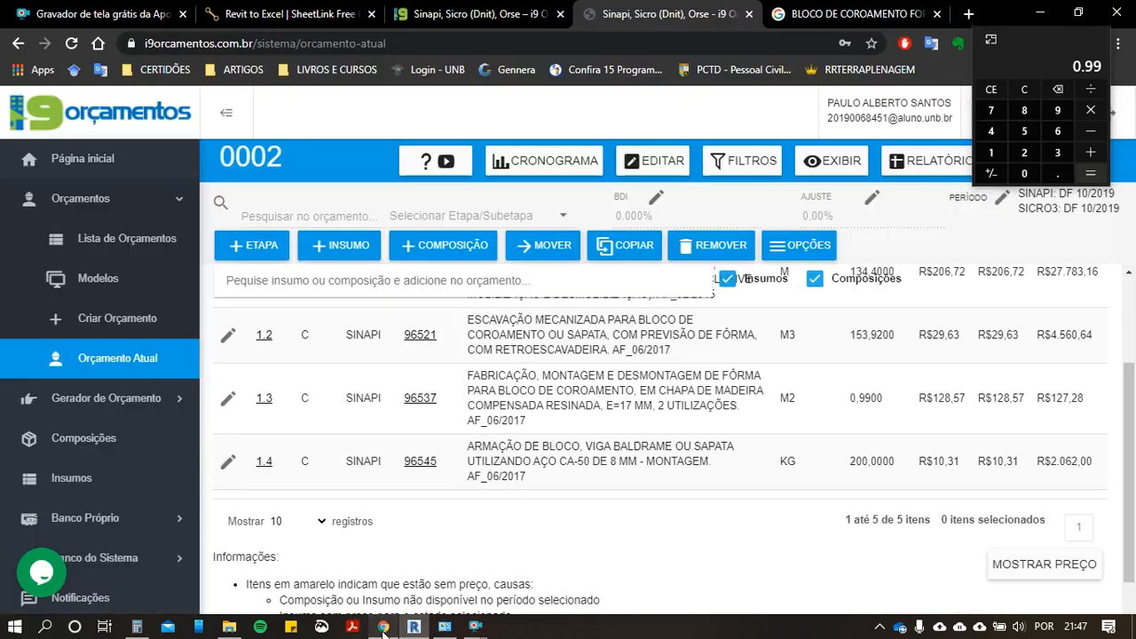
{"action": "left_click", "coordinate": [257, 246]}
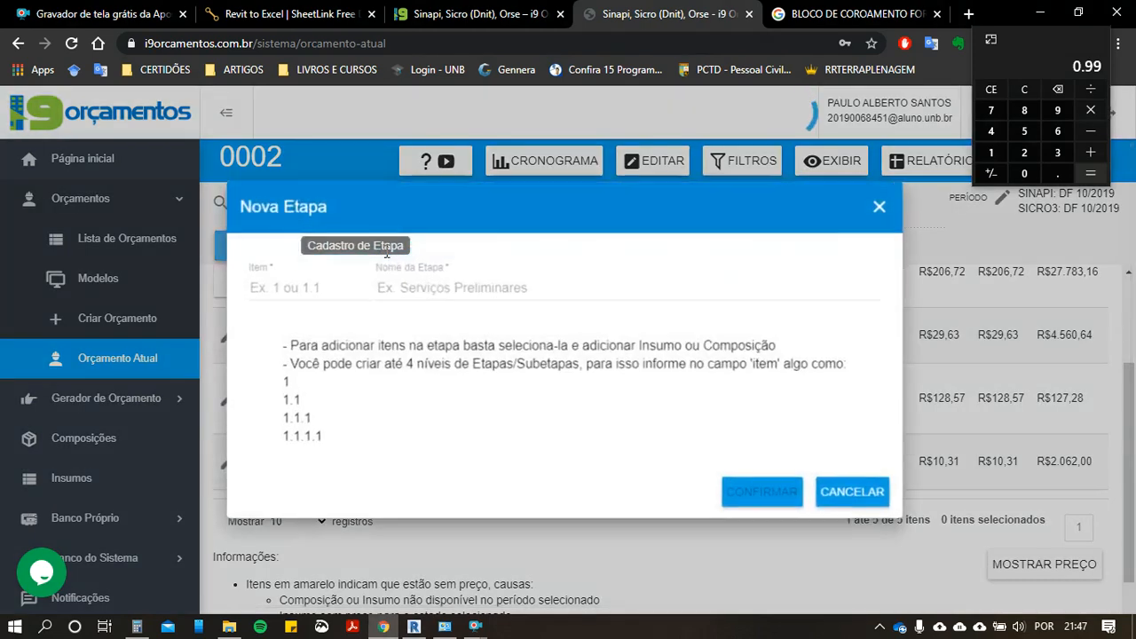
{"action": "left_click", "coordinate": [462, 290]}
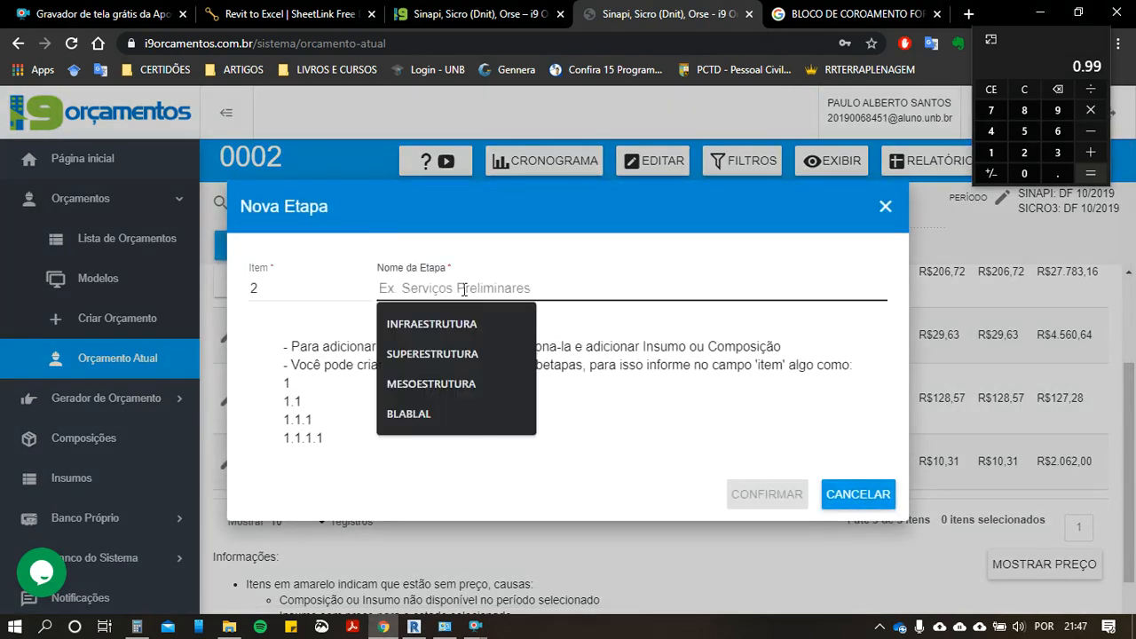
{"action": "left_click", "coordinate": [417, 385]}
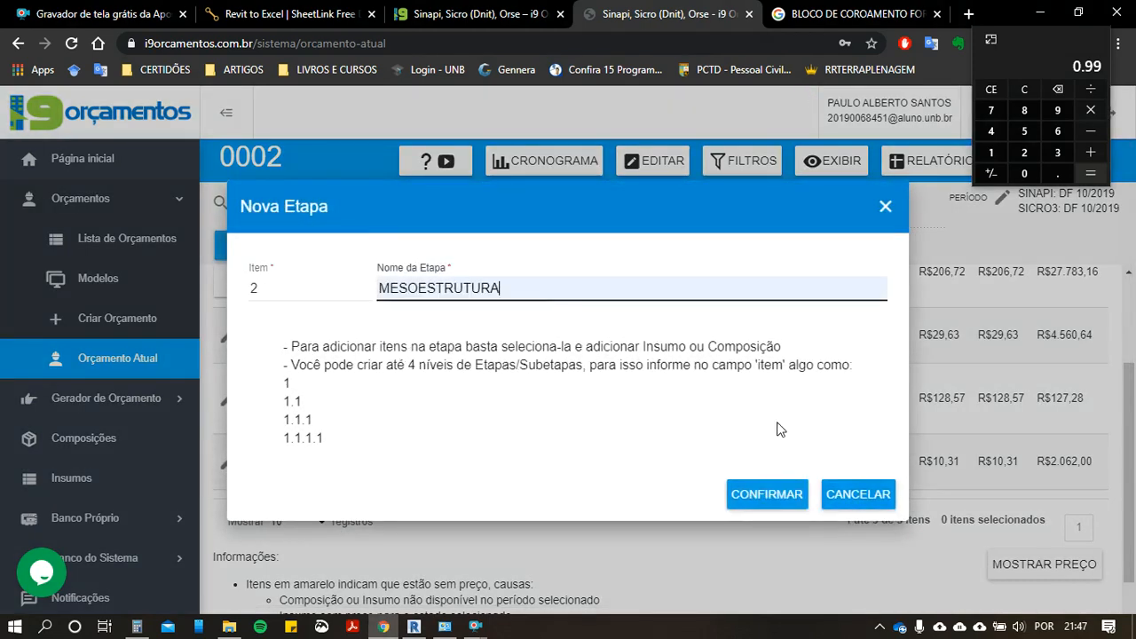
{"action": "left_click", "coordinate": [767, 493]}
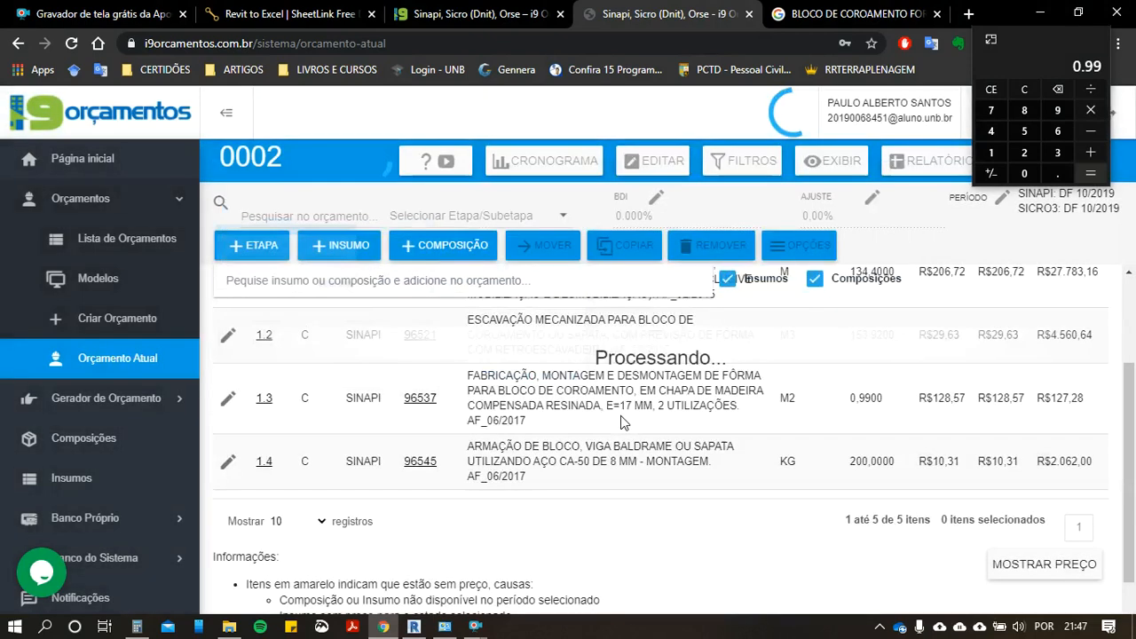
{"action": "scroll", "coordinate": [619, 421], "scroll_direction": "down", "scroll_amount": 2}
{"action": "left_click", "coordinate": [425, 250]}
{"action": "scroll", "coordinate": [404, 389], "scroll_direction": "up", "scroll_amount": 3}
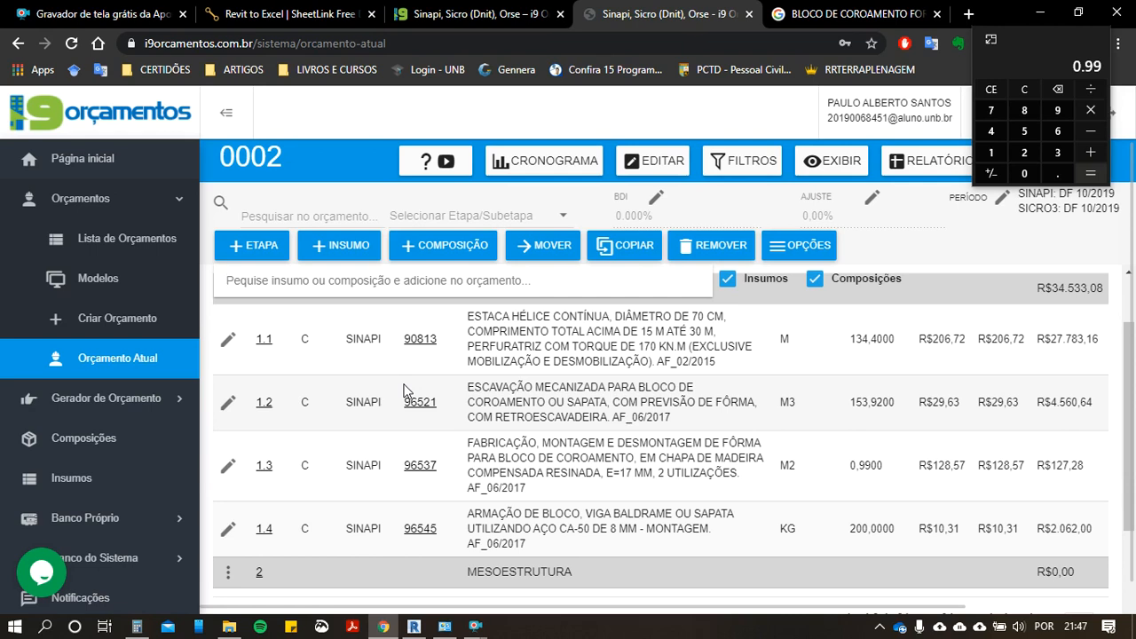
{"action": "scroll", "coordinate": [490, 397], "scroll_direction": "down", "scroll_amount": 1}
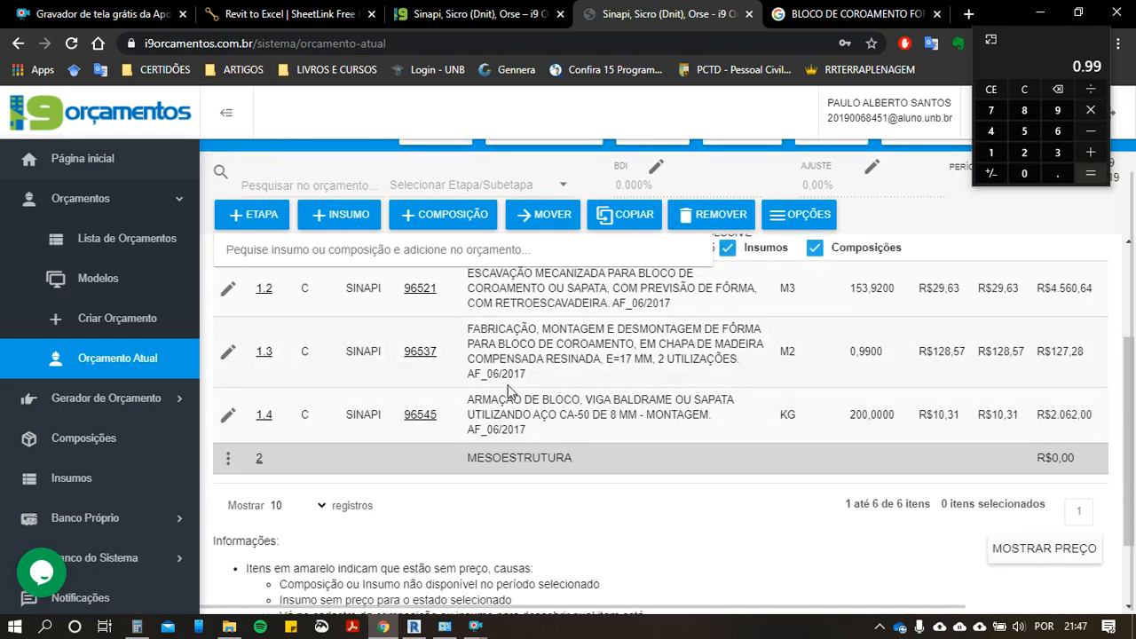
{"action": "scroll", "coordinate": [500, 430], "scroll_direction": "up", "scroll_amount": 1}
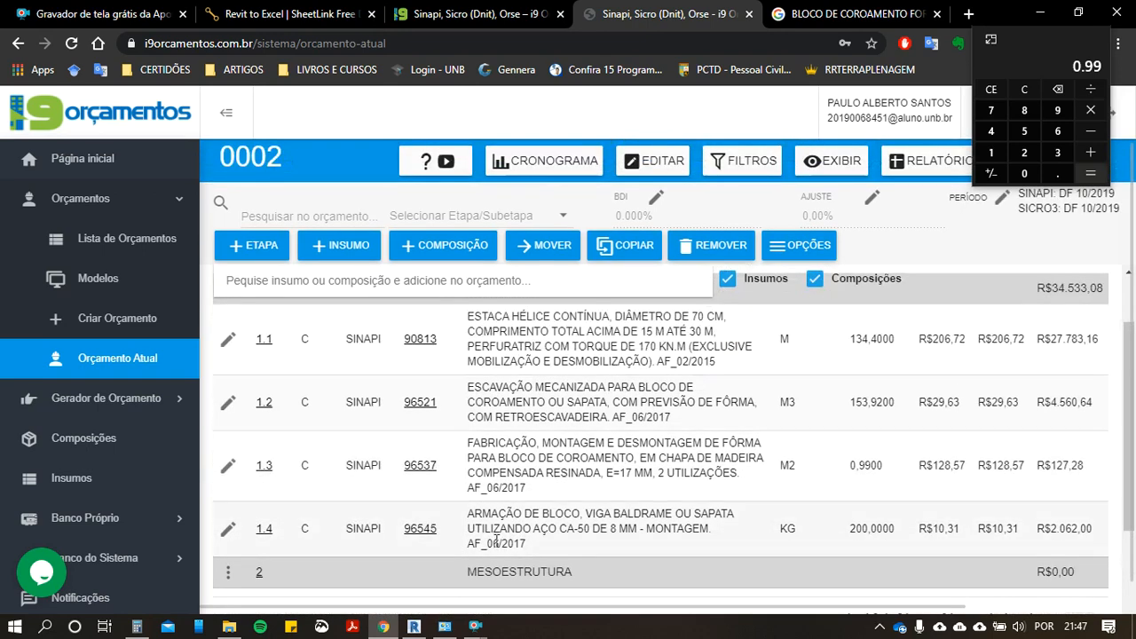
Step: Switch to Revit, select both foundation blocks in the 3D view and open SheetLink for them
{"action": "left_click", "coordinate": [414, 627]}
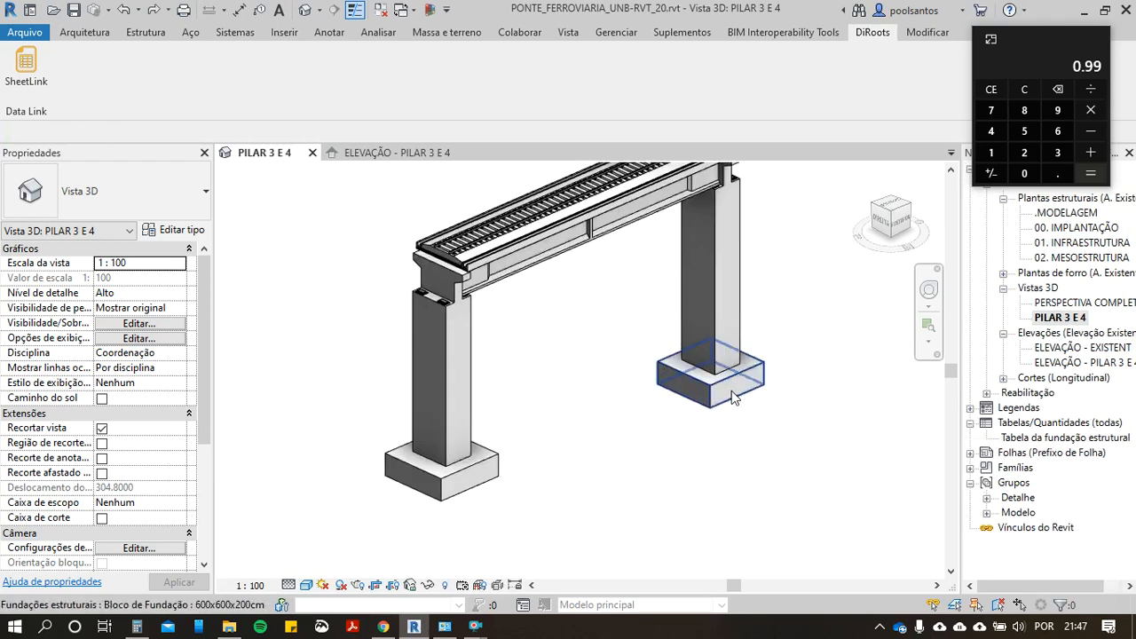
{"action": "left_click", "coordinate": [721, 393]}
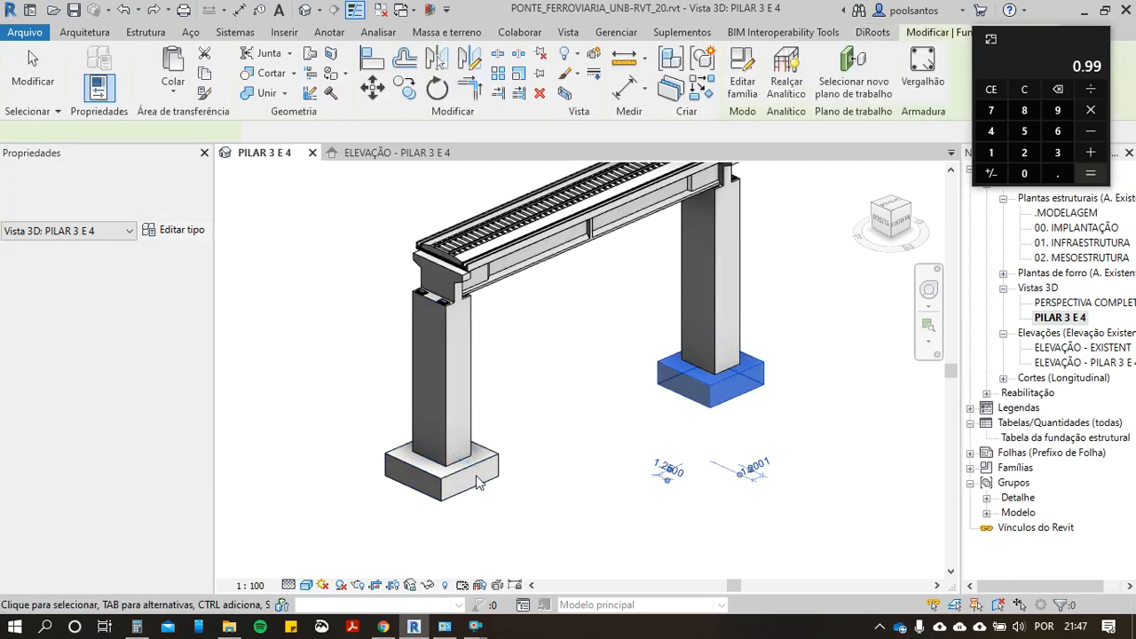
{"action": "left_click", "coordinate": [480, 470], "text": "ctrl"}
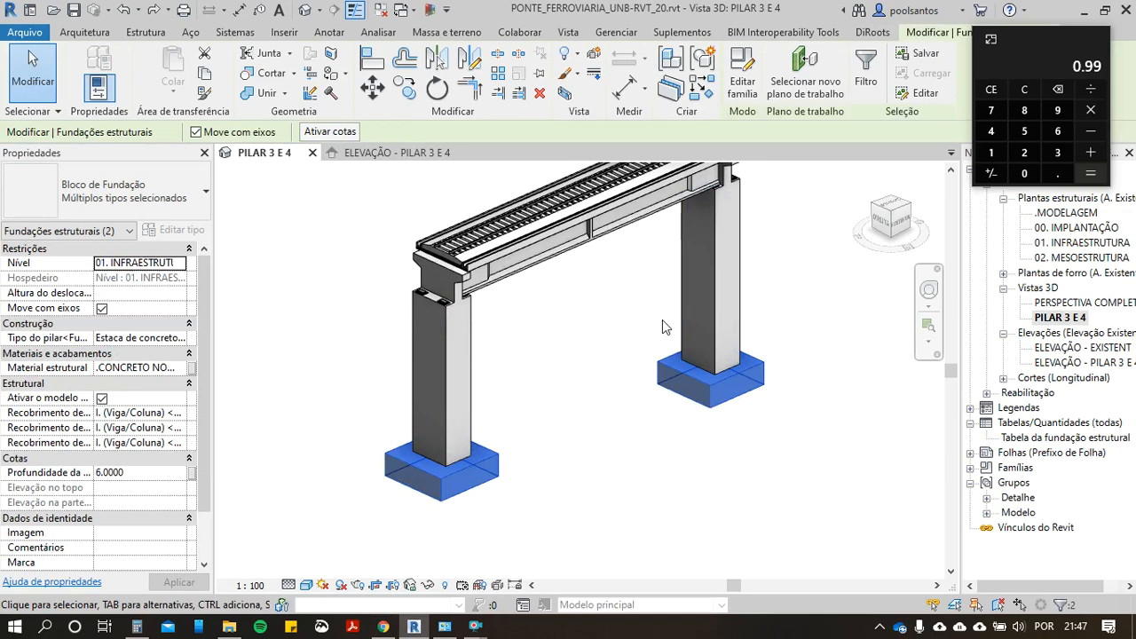
{"action": "left_click", "coordinate": [861, 35]}
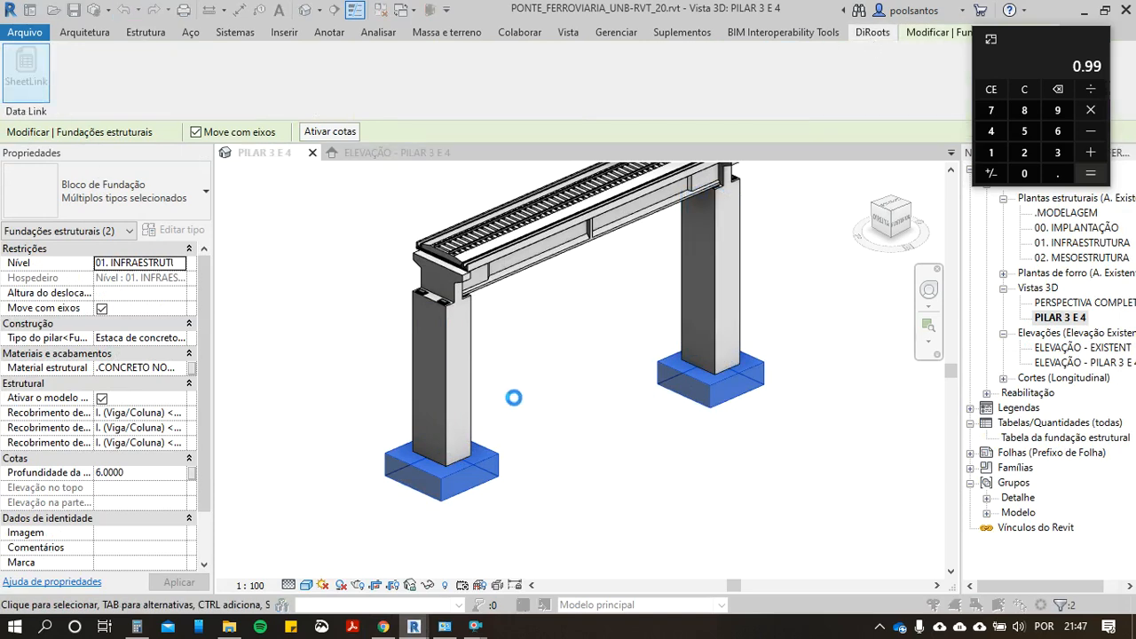
Step: Add the Volume parameter to SheetLink's selected parameters and open the Preview/Edit table for the foundation blocks
{"action": "scroll", "coordinate": [524, 429], "scroll_direction": "down", "scroll_amount": 2}
{"action": "scroll", "coordinate": [523, 429], "scroll_direction": "down", "scroll_amount": 8}
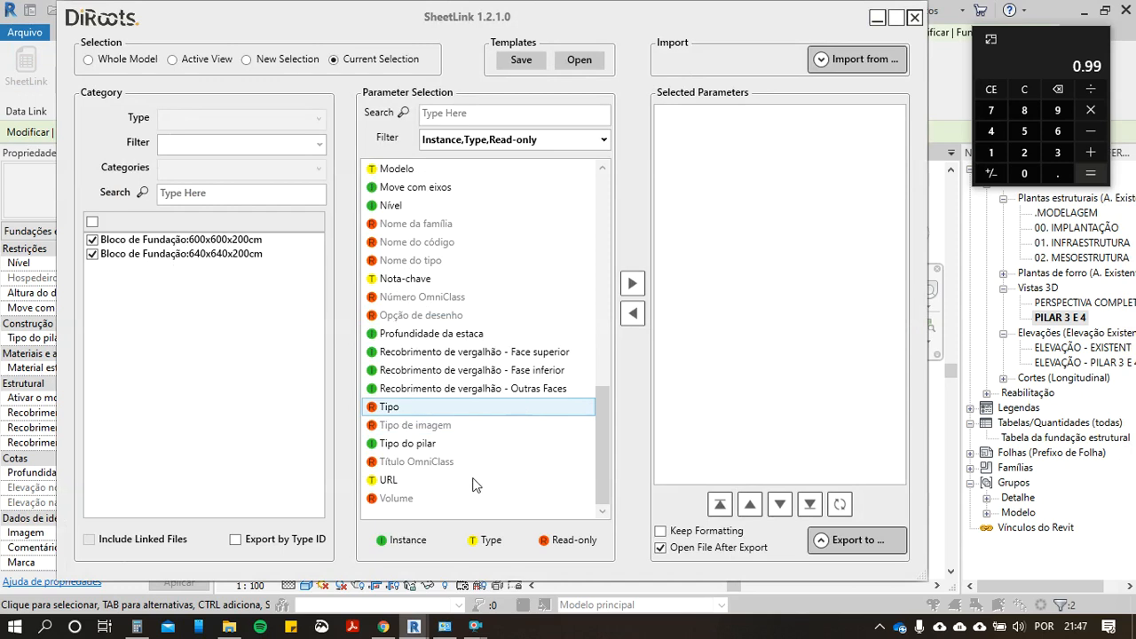
{"action": "left_click", "coordinate": [399, 500]}
{"action": "left_click", "coordinate": [632, 283]}
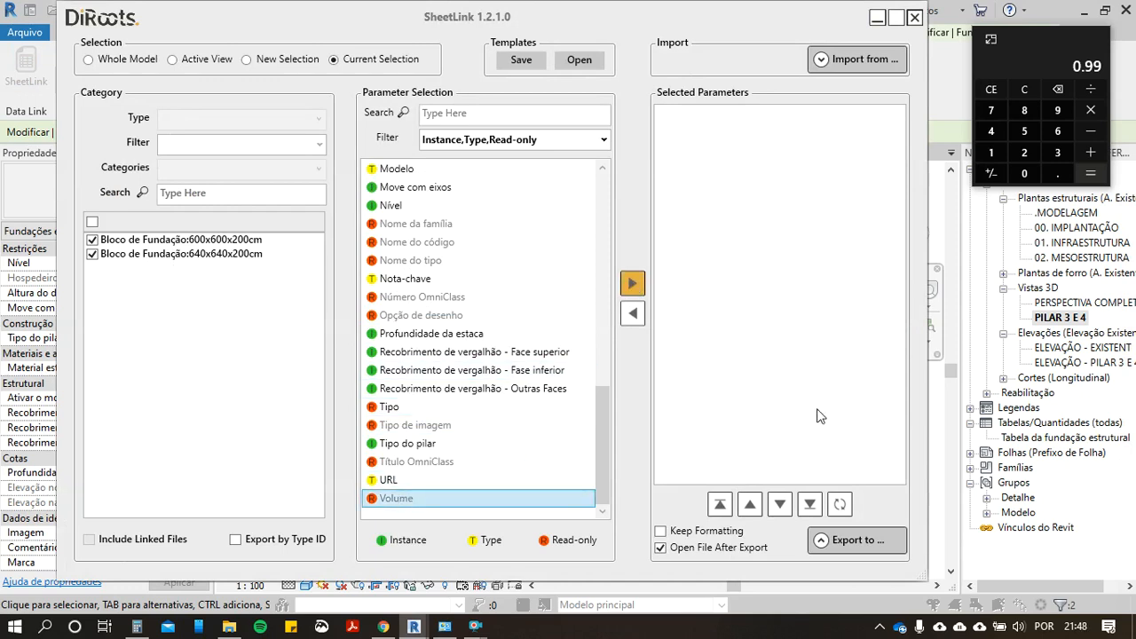
{"action": "left_click", "coordinate": [823, 539]}
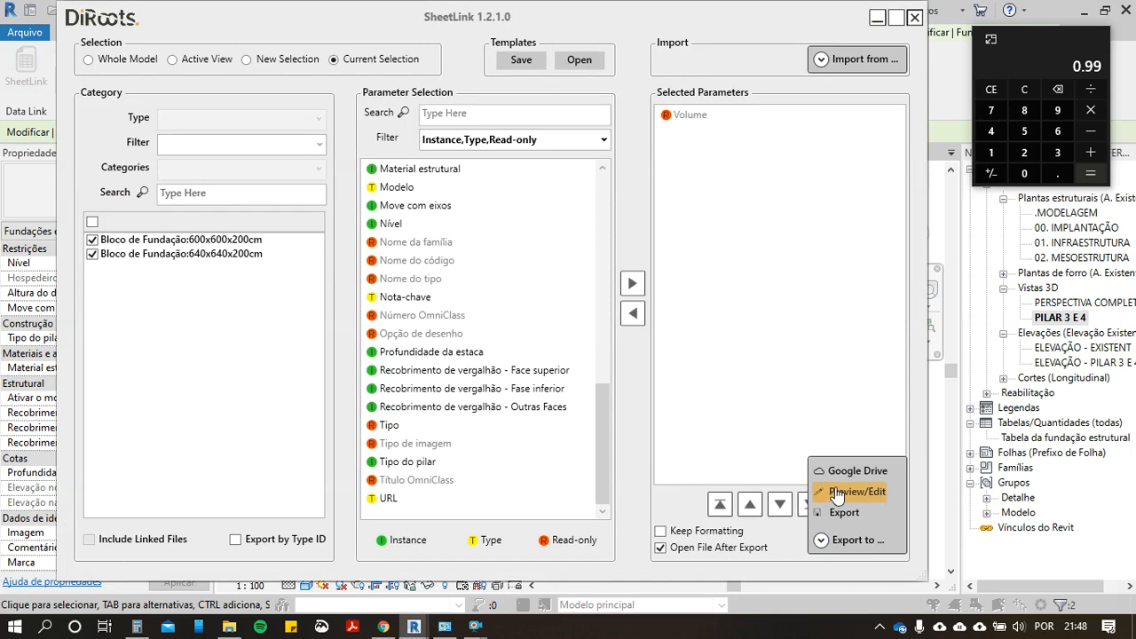
{"action": "left_click", "coordinate": [837, 493]}
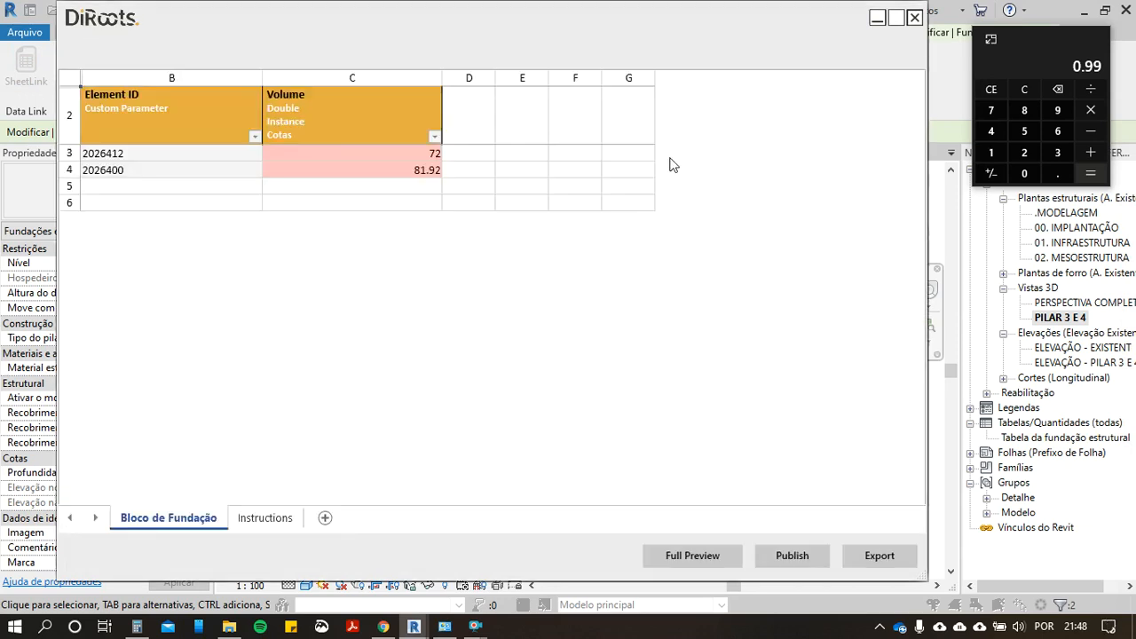
{"action": "left_click", "coordinate": [424, 173]}
{"action": "left_click", "coordinate": [431, 155]}
{"action": "left_click", "coordinate": [1001, 90]}
{"action": "type", "text": "72+81"}
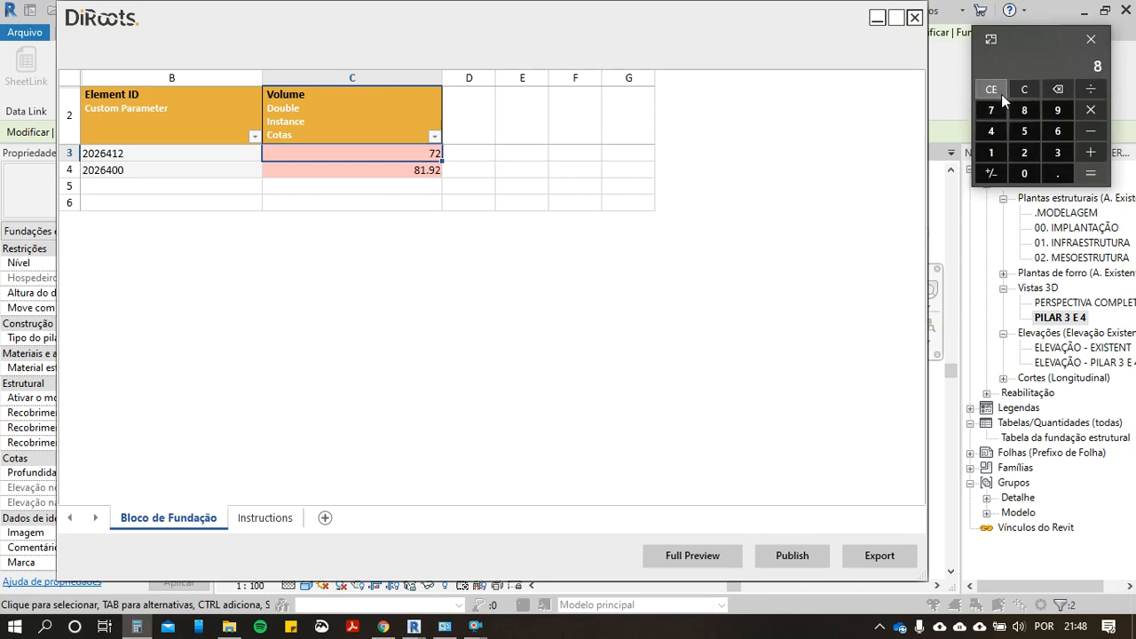
{"action": "type", "text": ",92"}
{"action": "key", "text": "Return"}
Step: Clear the calculator and add the two foundation block volumes, 72 and 81.92
{"action": "left_click", "coordinate": [1025, 88]}
{"action": "type", "text": "72+"}
{"action": "type", "text": "81,"}
{"action": "type", "text": "92"}
{"action": "key", "text": "Return"}
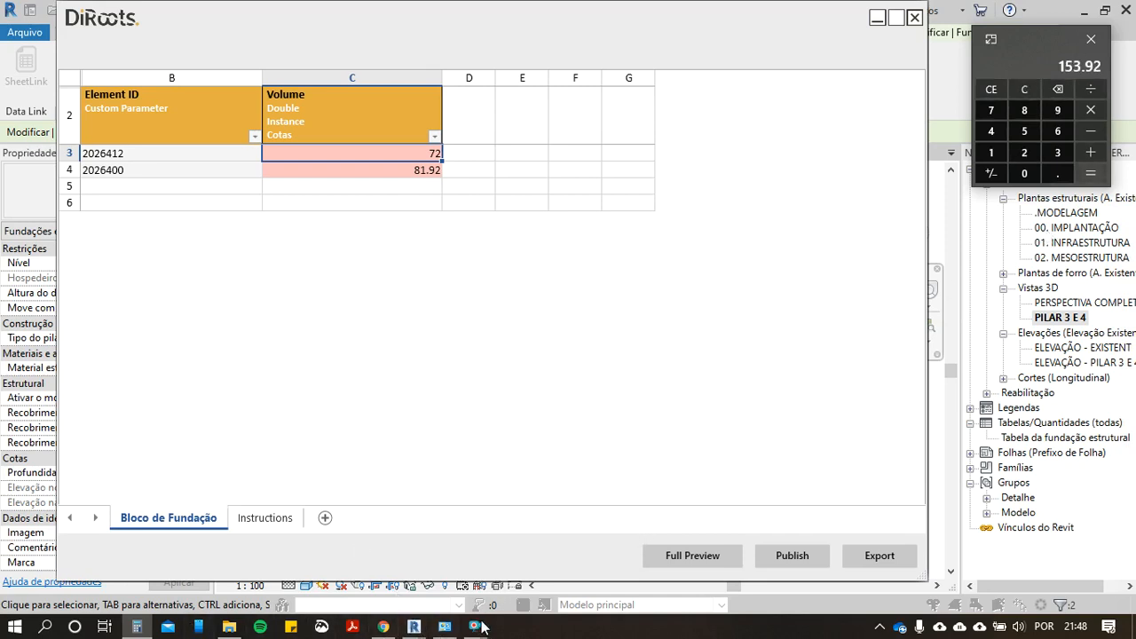
Step: Return to the budget in Chrome and search the compositions for CONCRETO CICLÓP
{"action": "left_click", "coordinate": [879, 18]}
{"action": "scroll", "coordinate": [552, 532], "scroll_direction": "up", "scroll_amount": 1}
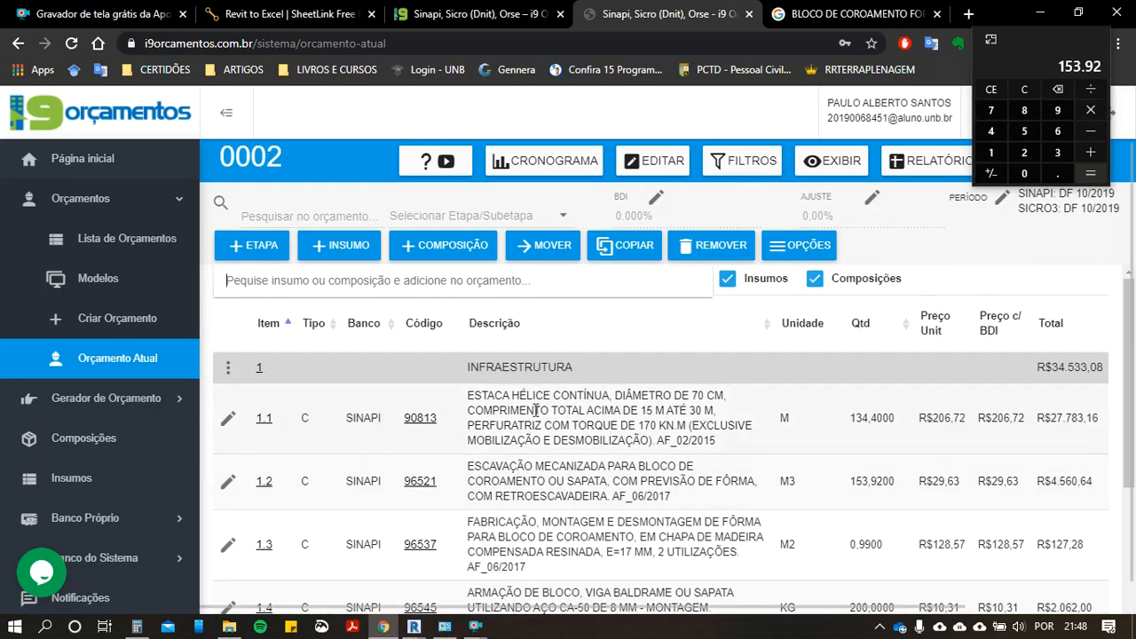
{"action": "scroll", "coordinate": [533, 417], "scroll_direction": "down", "scroll_amount": 2}
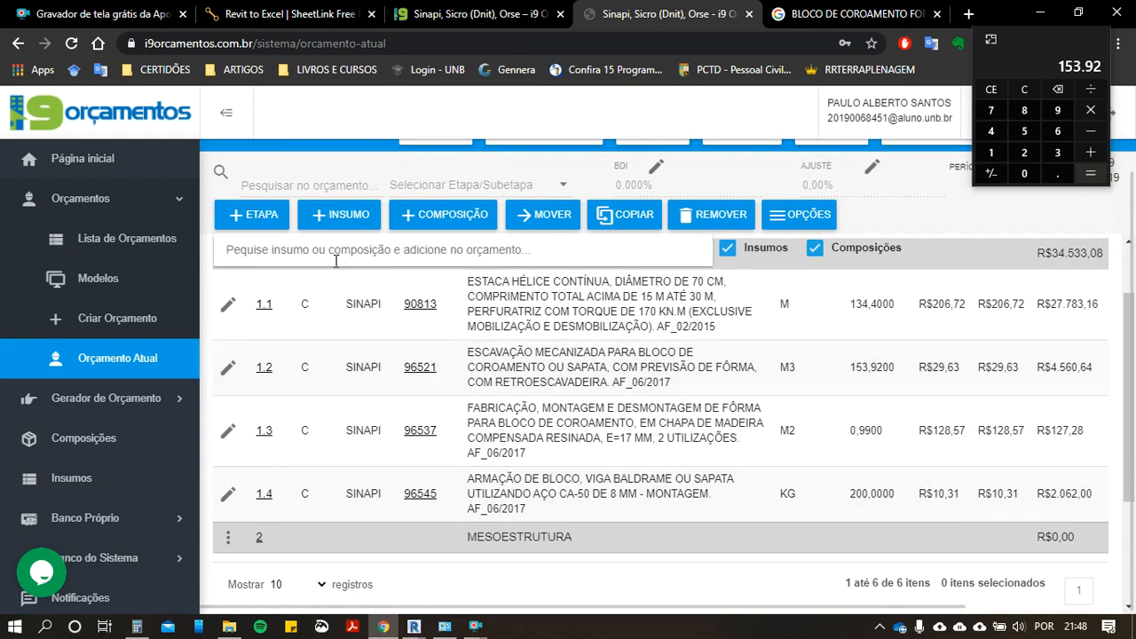
{"action": "type", "text": "CONCRETO CICLÓP"}
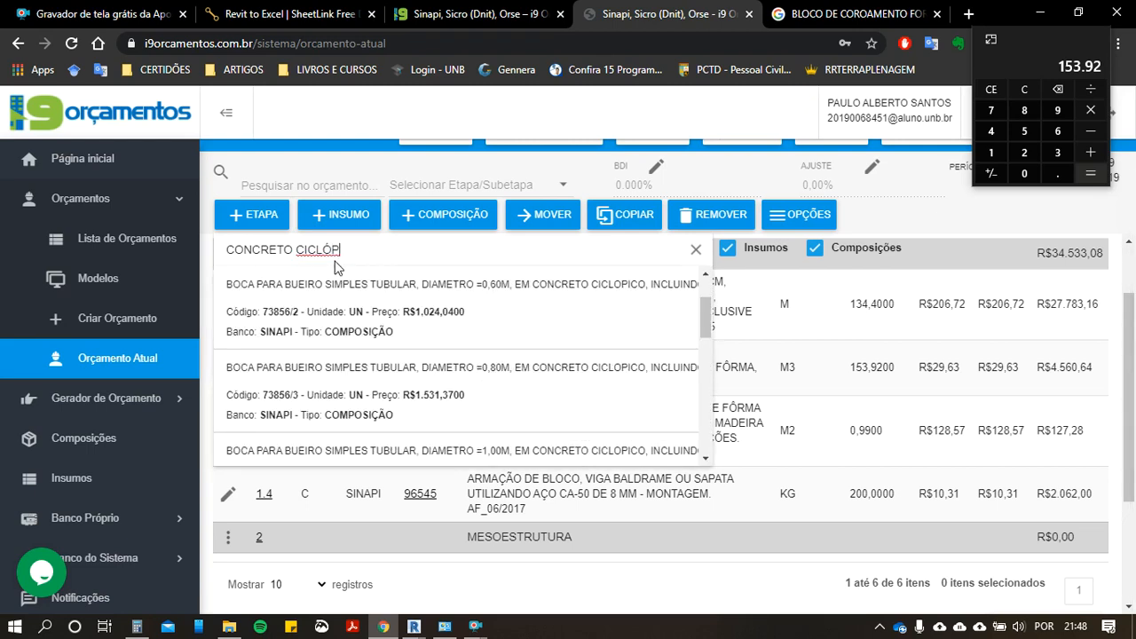
{"action": "scroll", "coordinate": [458, 355], "scroll_direction": "down", "scroll_amount": 5}
{"action": "scroll", "coordinate": [464, 370], "scroll_direction": "down", "scroll_amount": 1}
{"action": "scroll", "coordinate": [444, 346], "scroll_direction": "up", "scroll_amount": 7}
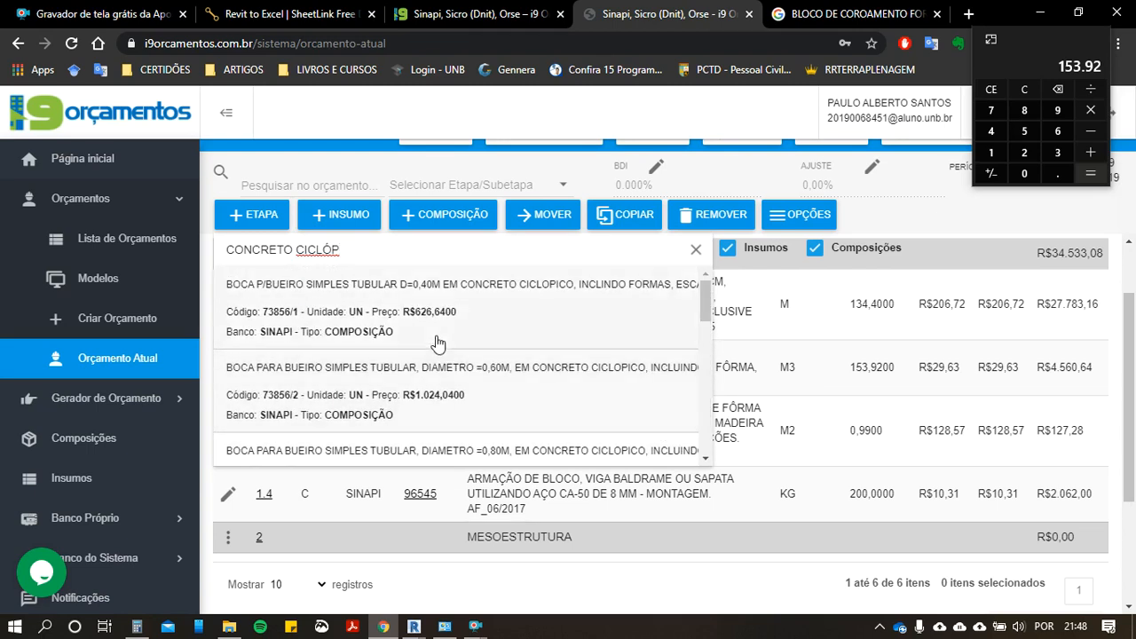
Step: Find SINAPI composition 73361, cyclopean concrete fck=10 MPa, and add it to the budget with quantity 153,92
{"action": "key", "text": "BackSpace"}
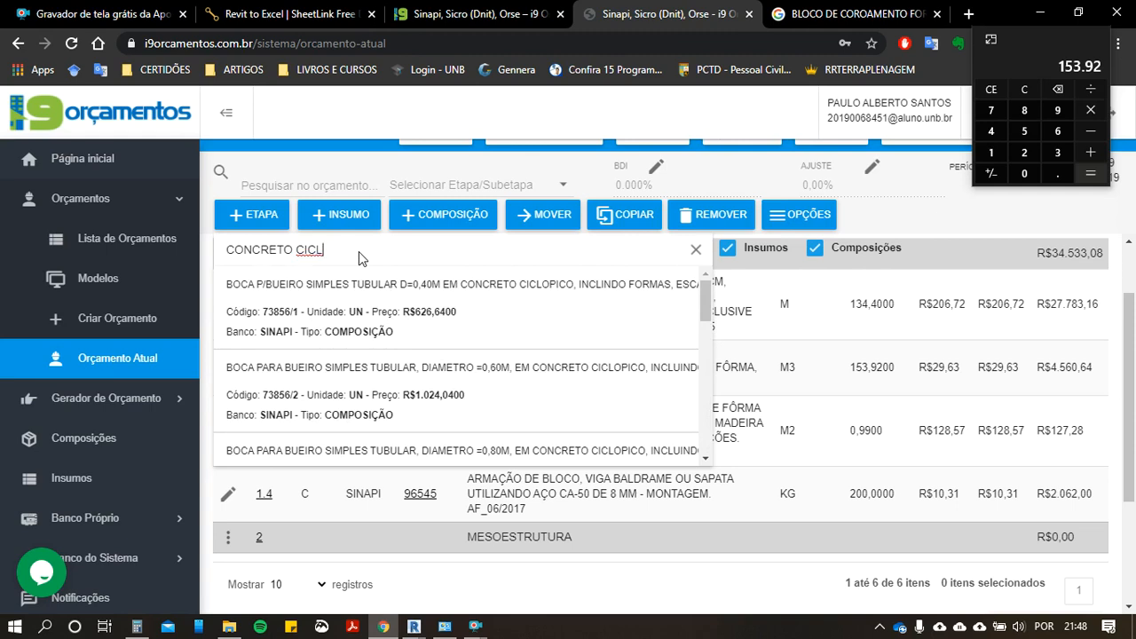
{"action": "key", "text": "BackSpace"}
{"action": "key", "text": "BackSpace"}
{"action": "key", "text": "BackSpace"}
{"action": "key", "text": "BackSpace"}
{"action": "key", "text": "BackSpace"}
{"action": "key", "text": "BackSpace"}
{"action": "key", "text": "BackSpace"}
{"action": "key", "text": "BackSpace"}
{"action": "key", "text": "BackSpace"}
{"action": "key", "text": "BackSpace"}
{"action": "key", "text": "BackSpace"}
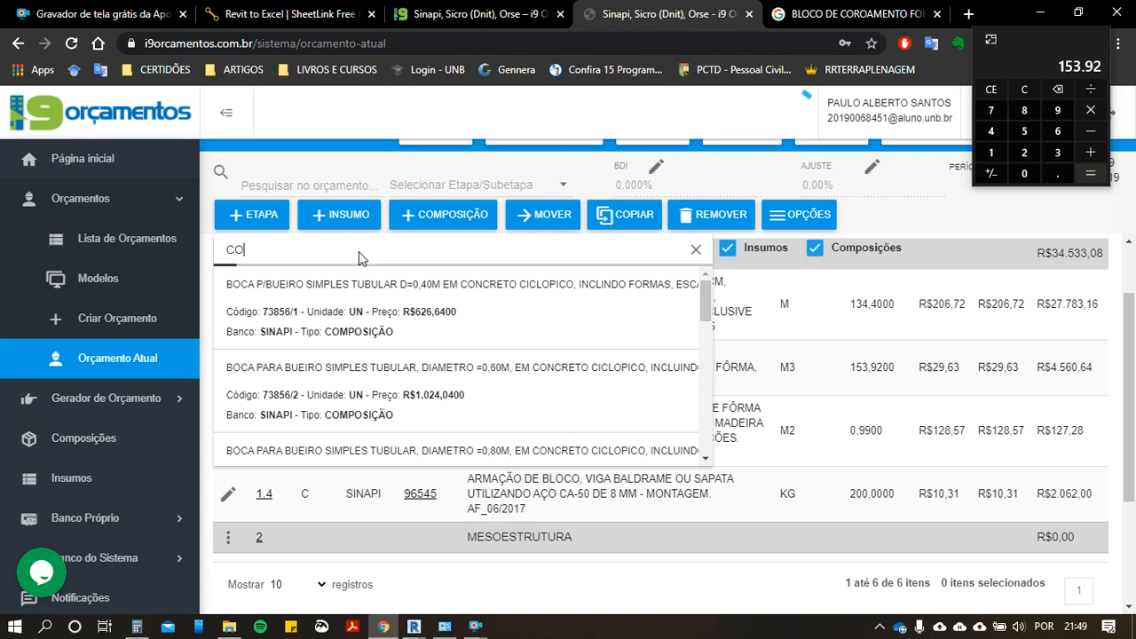
{"action": "key", "text": "BackSpace"}
{"action": "key", "text": "BackSpace"}
{"action": "type", "text": "73"}
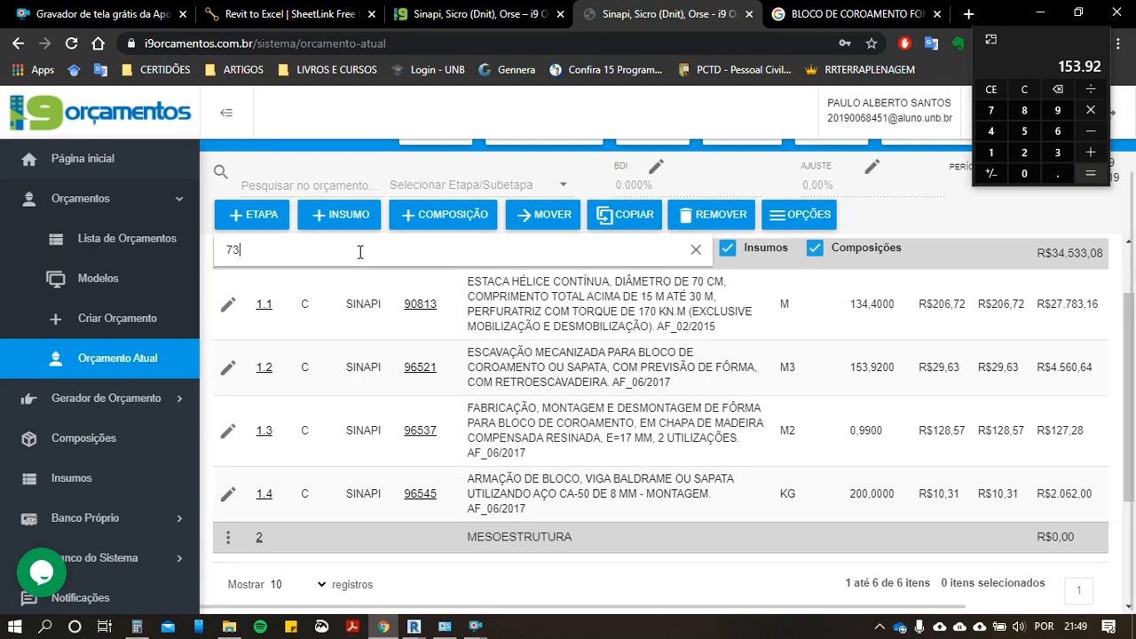
{"action": "type", "text": "361"}
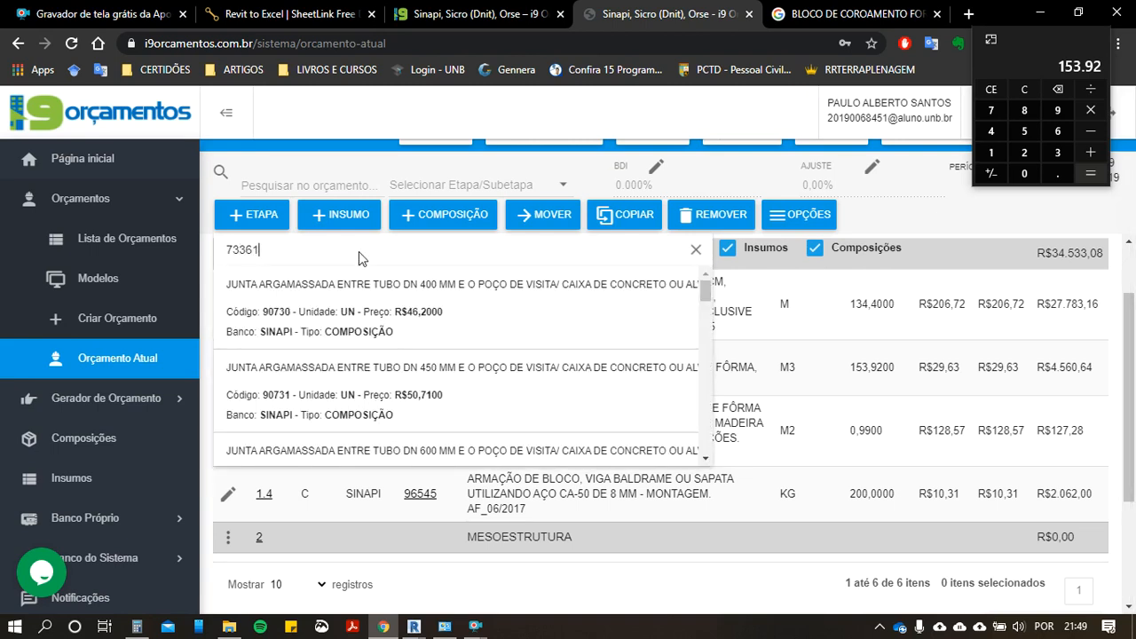
{"action": "left_click", "coordinate": [415, 318]}
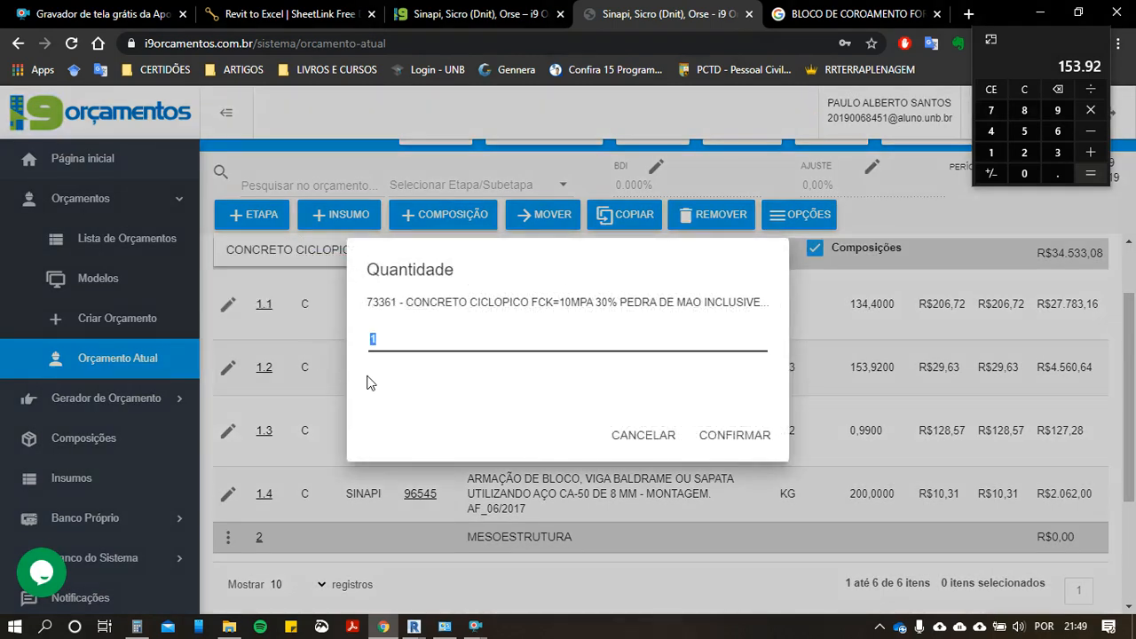
{"action": "type", "text": "53,92"}
{"action": "left_click", "coordinate": [701, 439]}
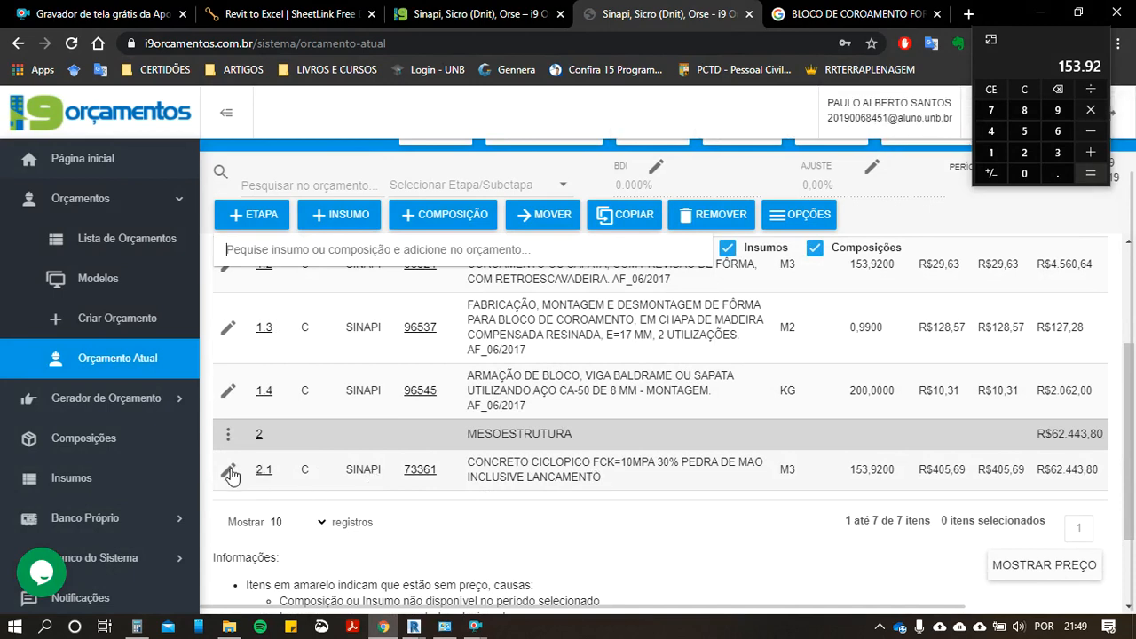
Step: Reassign the cyclopean concrete item to stage 1 - INFRAESTRUTURA and enter 1.5 as its item number
{"action": "left_click", "coordinate": [228, 471]}
{"action": "left_click", "coordinate": [295, 285]}
{"action": "left_click", "coordinate": [415, 303]}
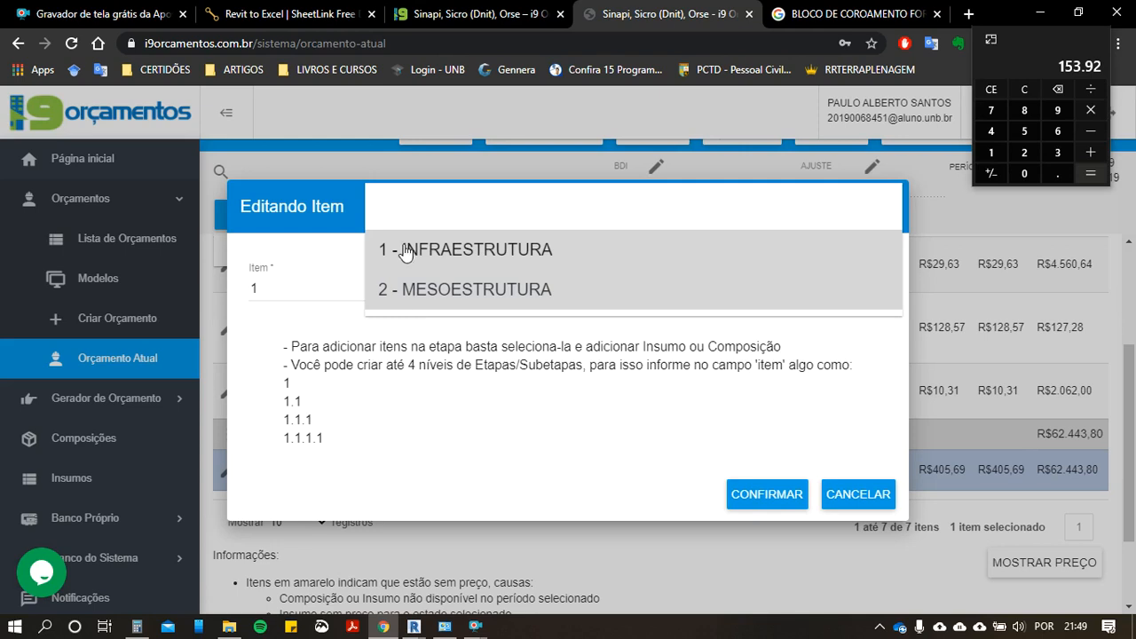
{"action": "left_click", "coordinate": [372, 262]}
{"action": "left_click", "coordinate": [303, 294]}
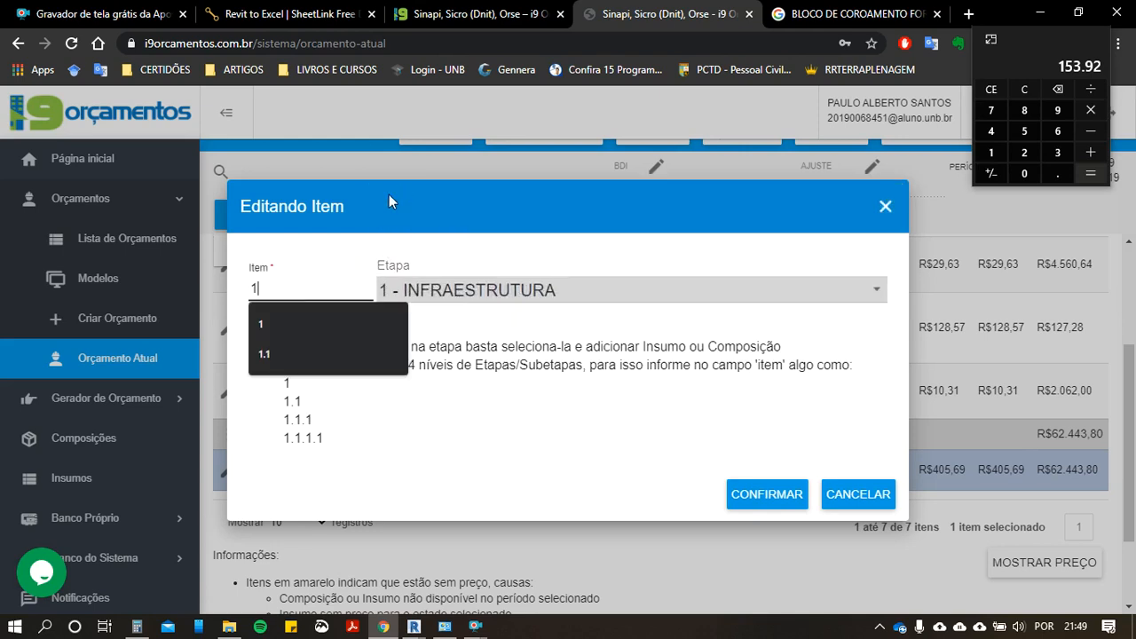
{"action": "type", "text": "."}
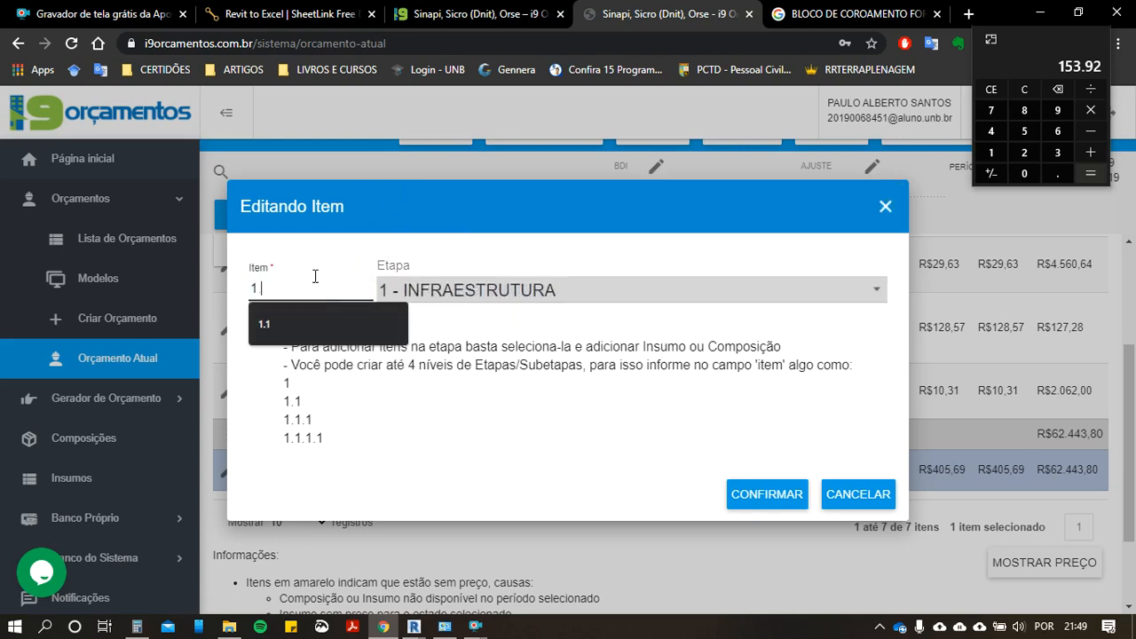
{"action": "type", "text": "5"}
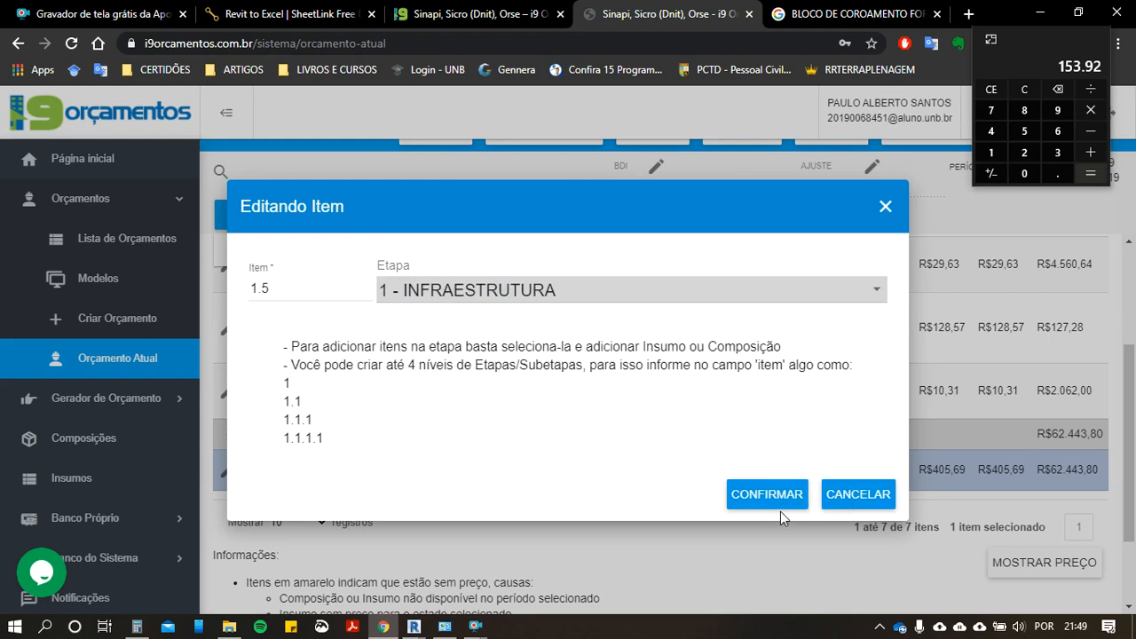
{"action": "left_click", "coordinate": [780, 511]}
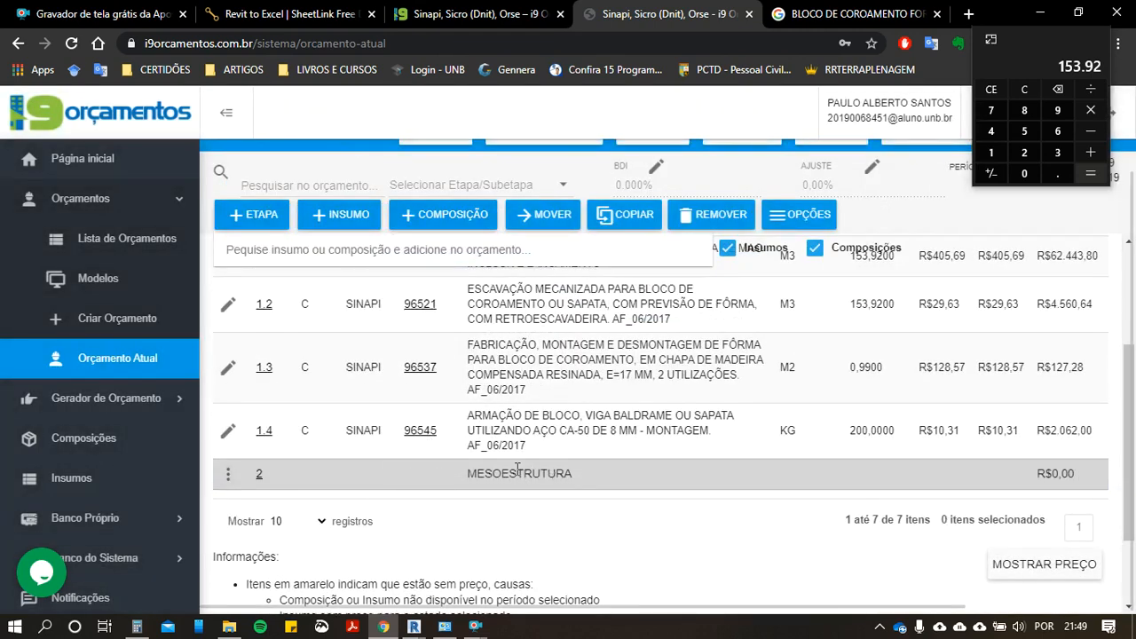
Step: Correct the cyclopean concrete item's number within stage 1 - INFRAESTRUTURA by entering 5
{"action": "scroll", "coordinate": [461, 426], "scroll_direction": "down", "scroll_amount": 3}
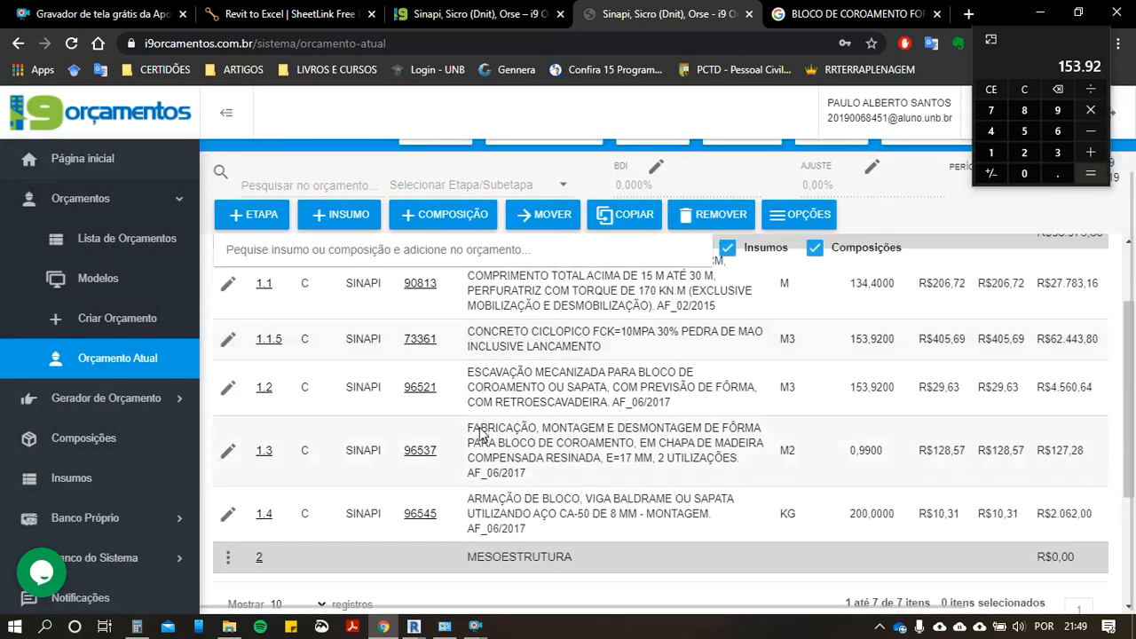
{"action": "left_click", "coordinate": [269, 340]}
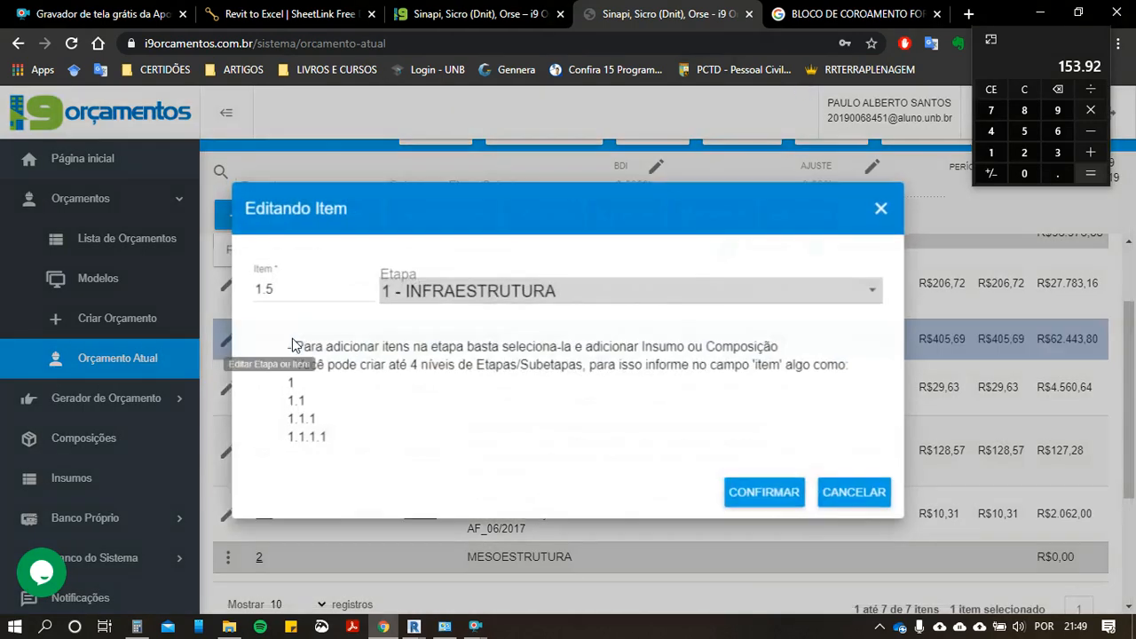
{"action": "left_click_drag", "start_coordinate": [337, 294], "coordinate": [231, 294]}
{"action": "type", "text": "5"}
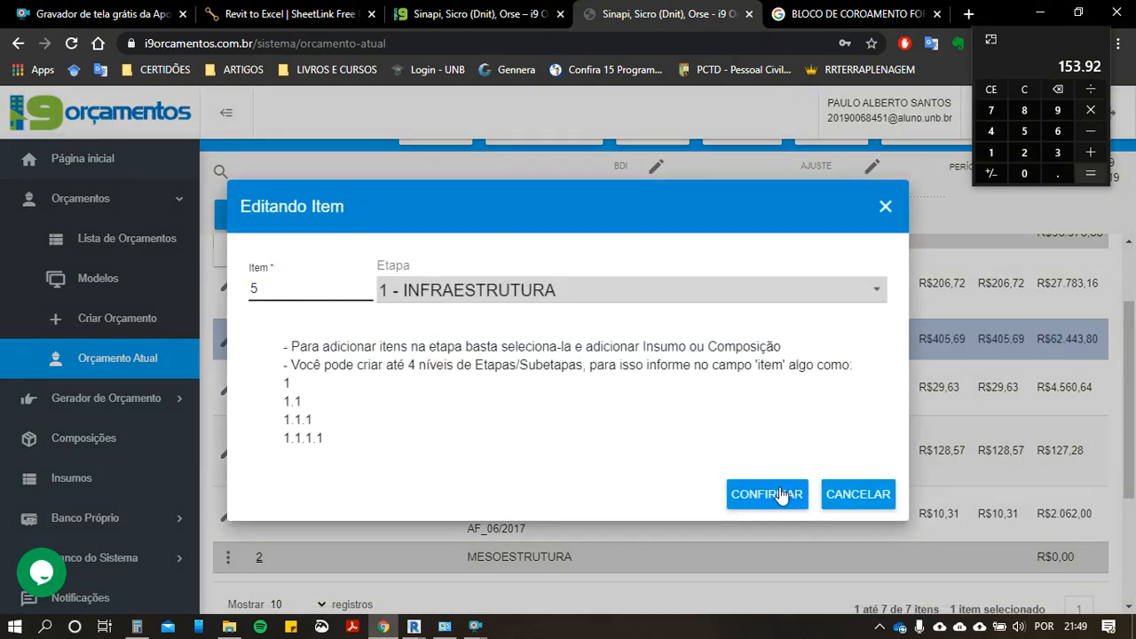
{"action": "left_click", "coordinate": [787, 494]}
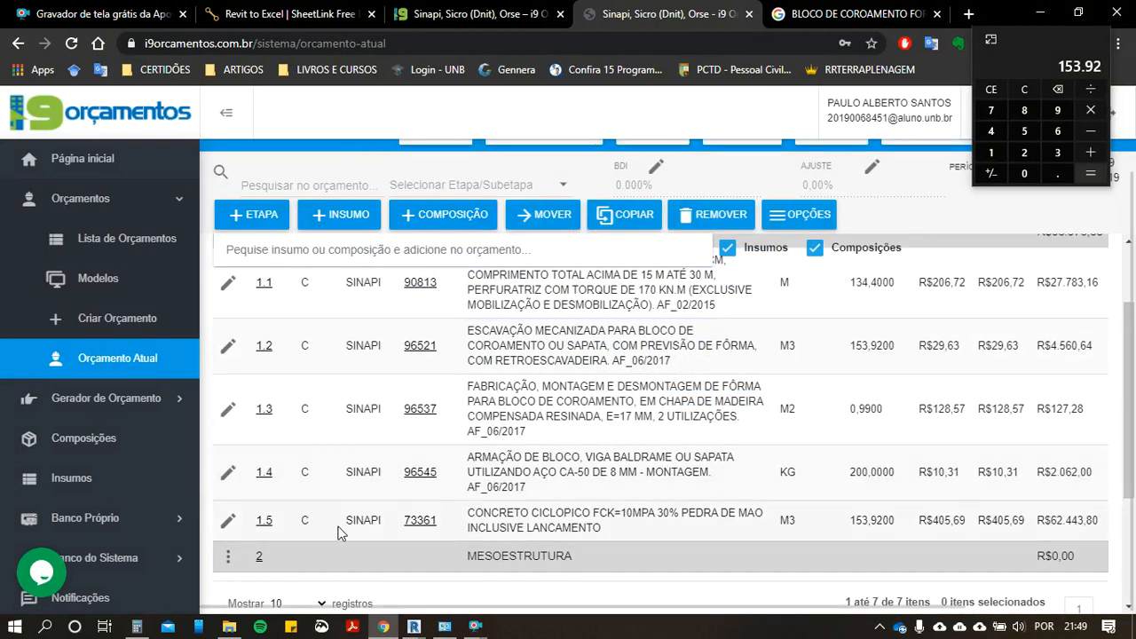
{"action": "scroll", "coordinate": [590, 532], "scroll_direction": "down", "scroll_amount": 2}
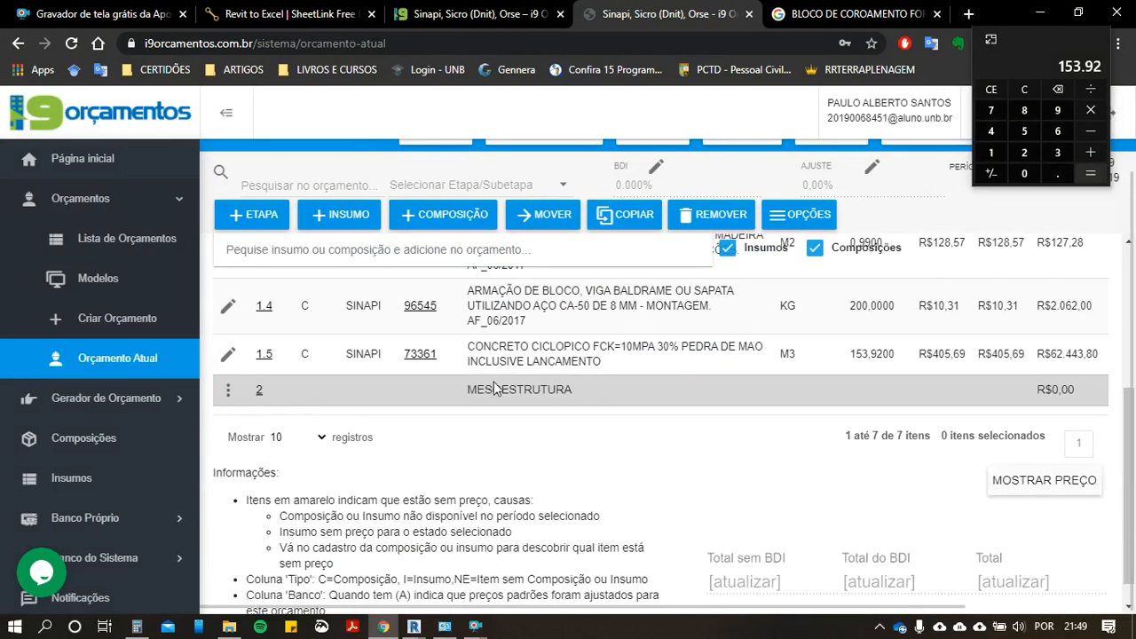
{"action": "scroll", "coordinate": [502, 383], "scroll_direction": "up", "scroll_amount": 3}
{"action": "scroll", "coordinate": [502, 384], "scroll_direction": "down", "scroll_amount": 1}
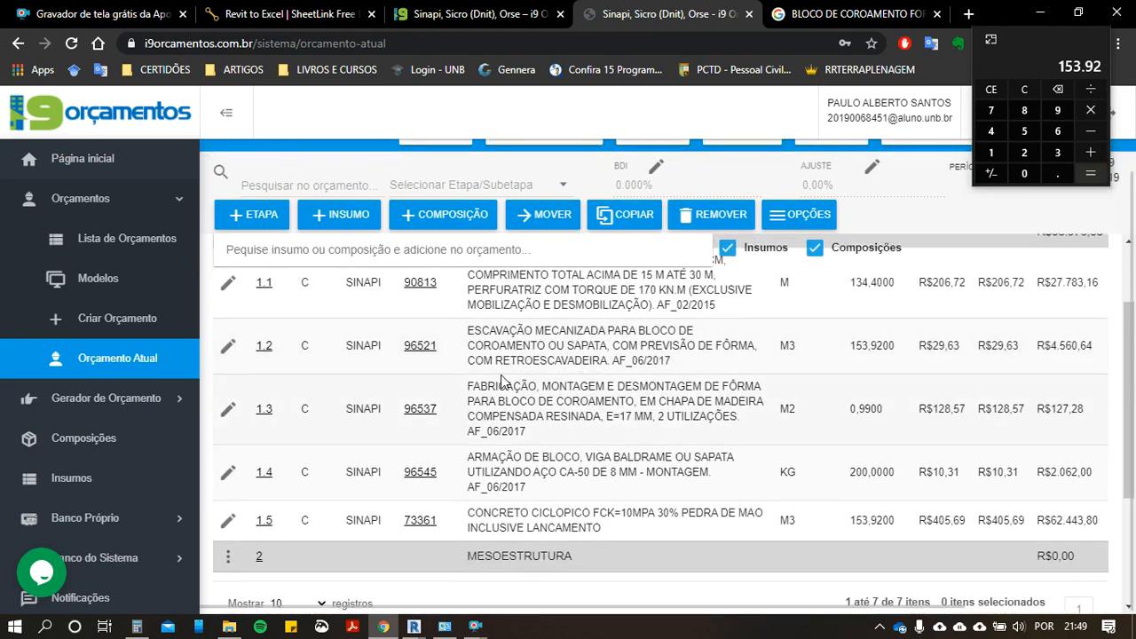
Step: Switch to Revit and close the SheetLink preview table and the SheetLink window
{"action": "mouse_move", "coordinate": [414, 627]}
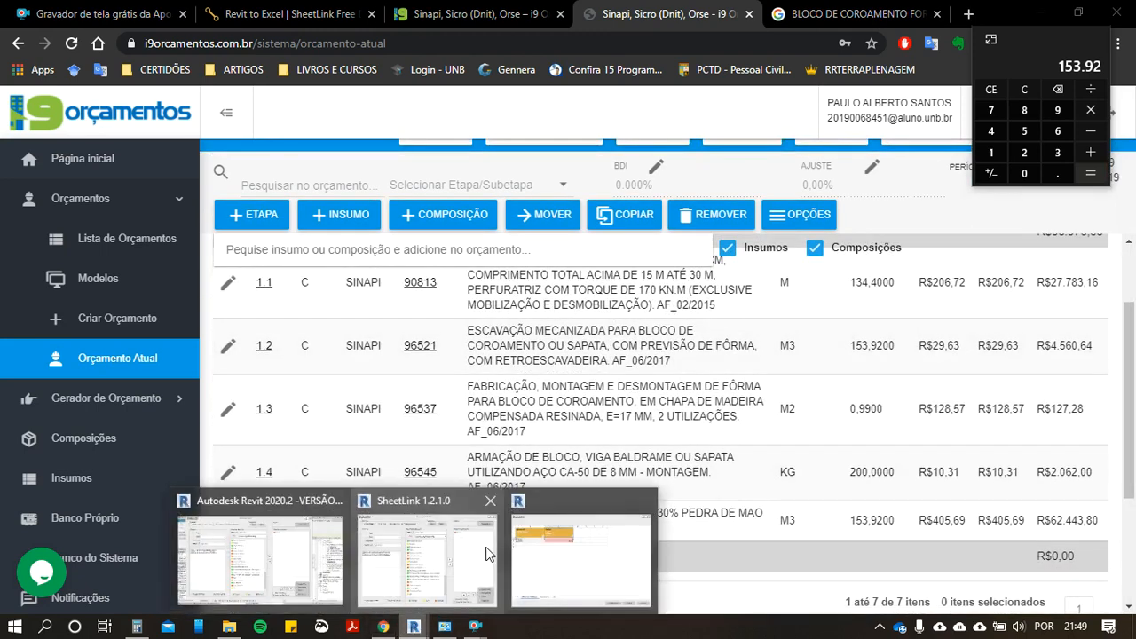
{"action": "left_click", "coordinate": [530, 549]}
{"action": "left_click", "coordinate": [914, 18]}
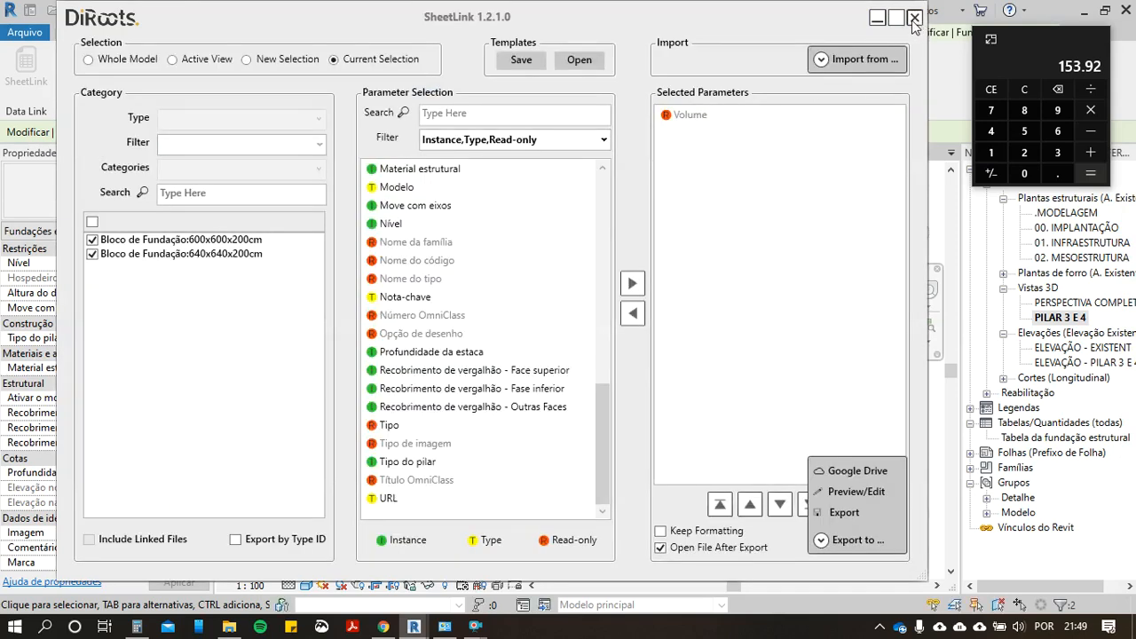
{"action": "left_click", "coordinate": [914, 21]}
Step: Hide the two selected foundation blocks in the PILAR 3 E 4 3D view
{"action": "middle_click_drag", "start_coordinate": [525, 360], "coordinate": [498, 386]}
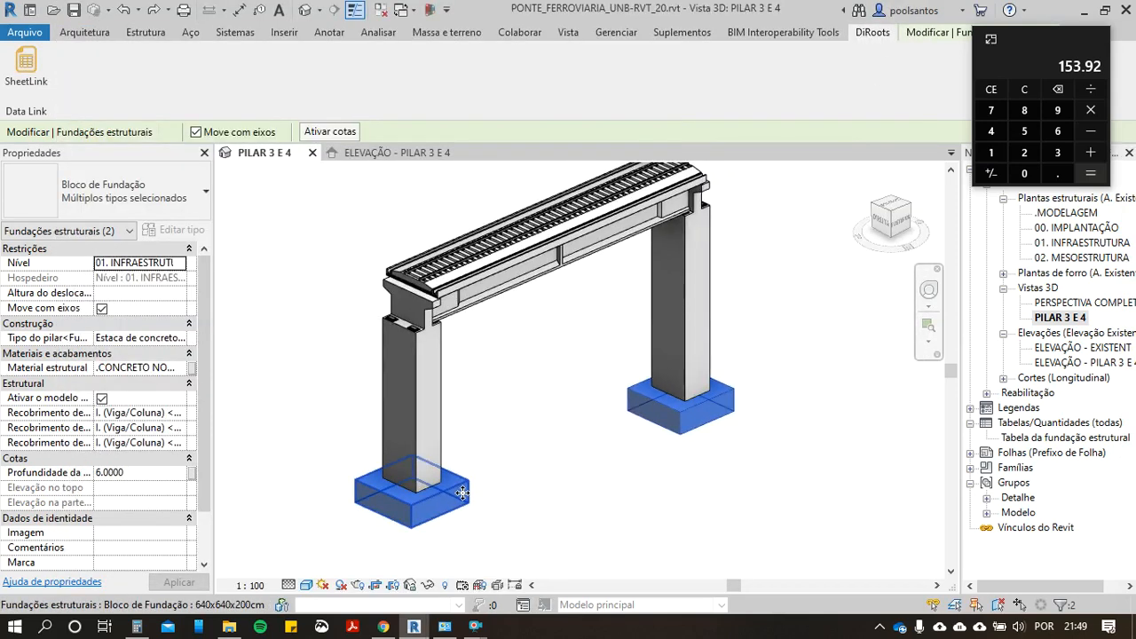
{"action": "right_click", "coordinate": [463, 494]}
{"action": "mouse_move", "coordinate": [654, 157]}
{"action": "left_click", "coordinate": [808, 158]}
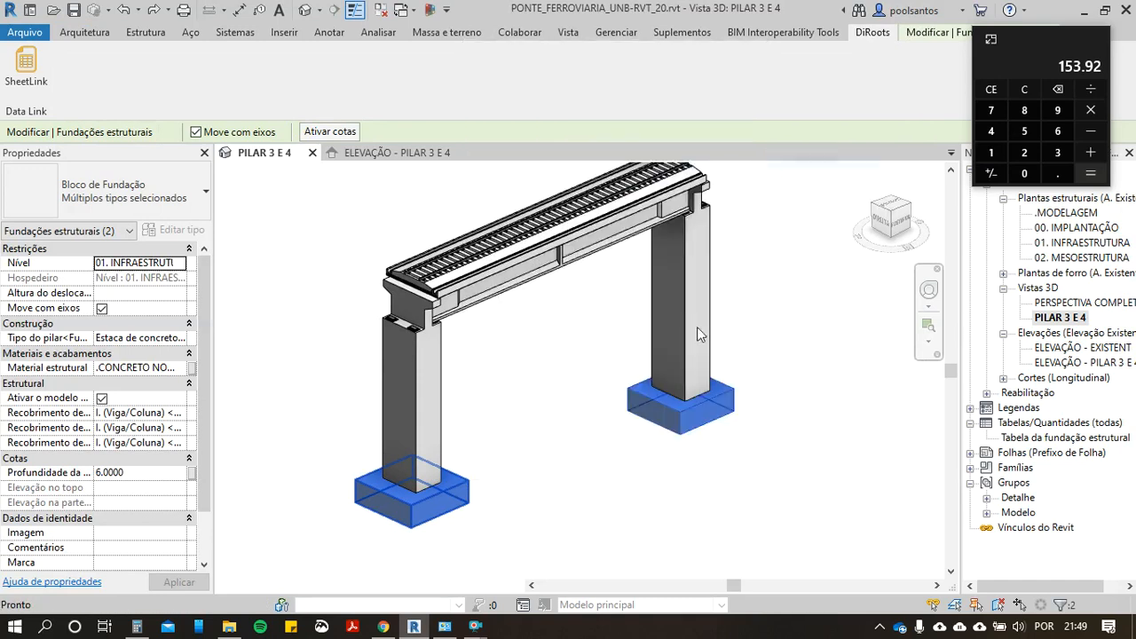
{"action": "middle_click_drag", "start_coordinate": [627, 441], "coordinate": [524, 459]}
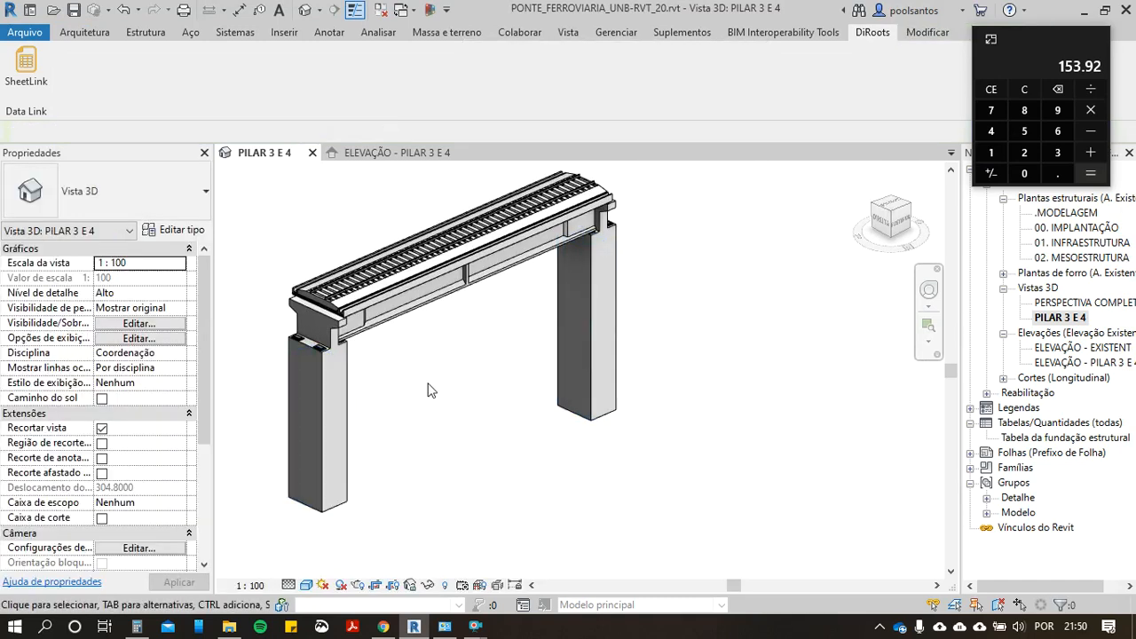
{"action": "middle_click_drag", "start_coordinate": [427, 390], "coordinate": [486, 372]}
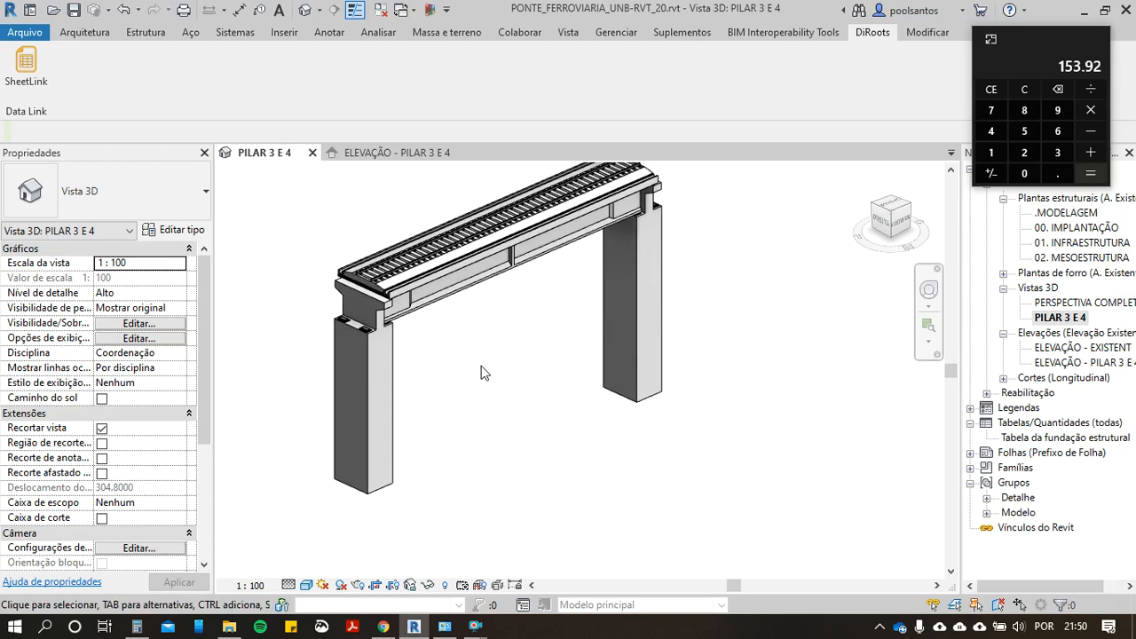
Step: Select both 380 x 280cm hollow rectangular pier columns in the 3D view and open SheetLink for them
{"action": "left_click", "coordinate": [397, 442]}
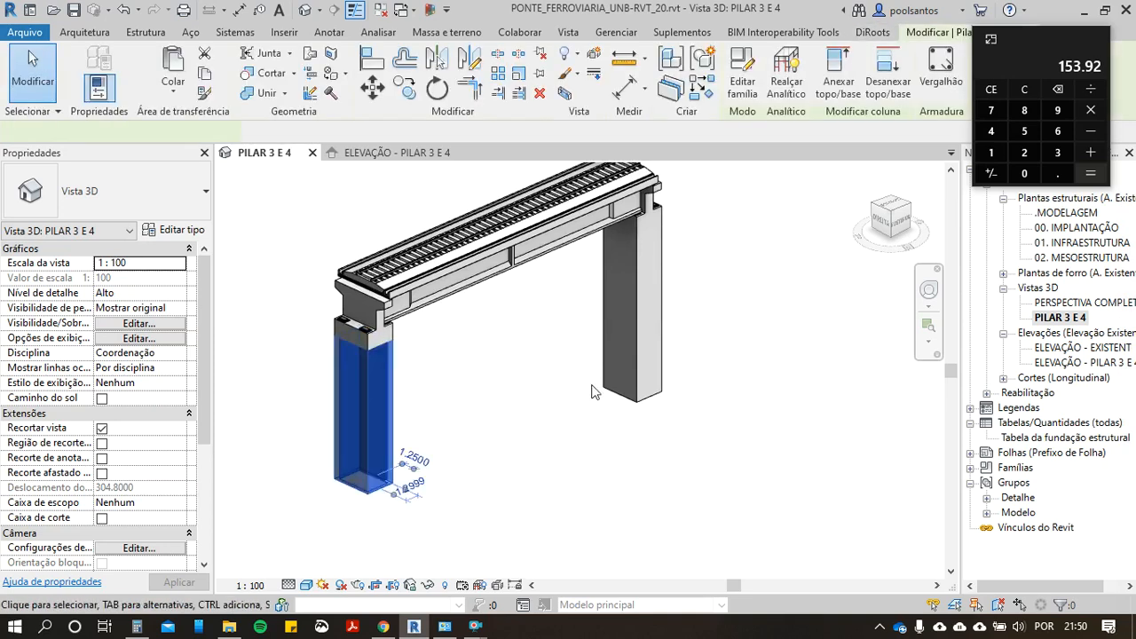
{"action": "left_click", "coordinate": [642, 352], "text": "ctrl"}
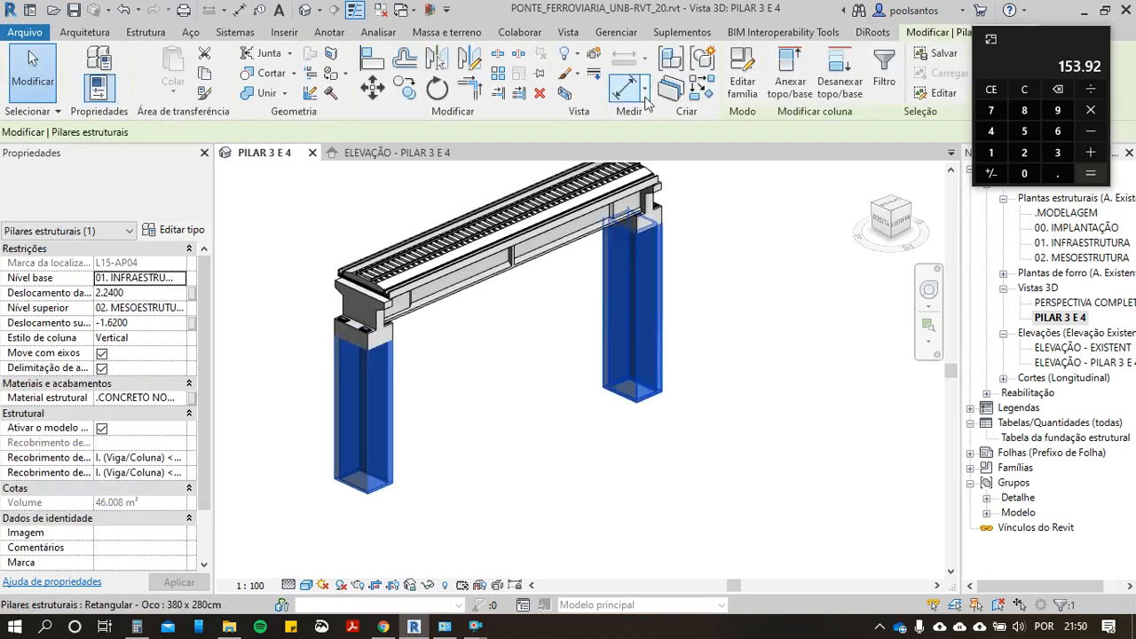
{"action": "left_click", "coordinate": [873, 34]}
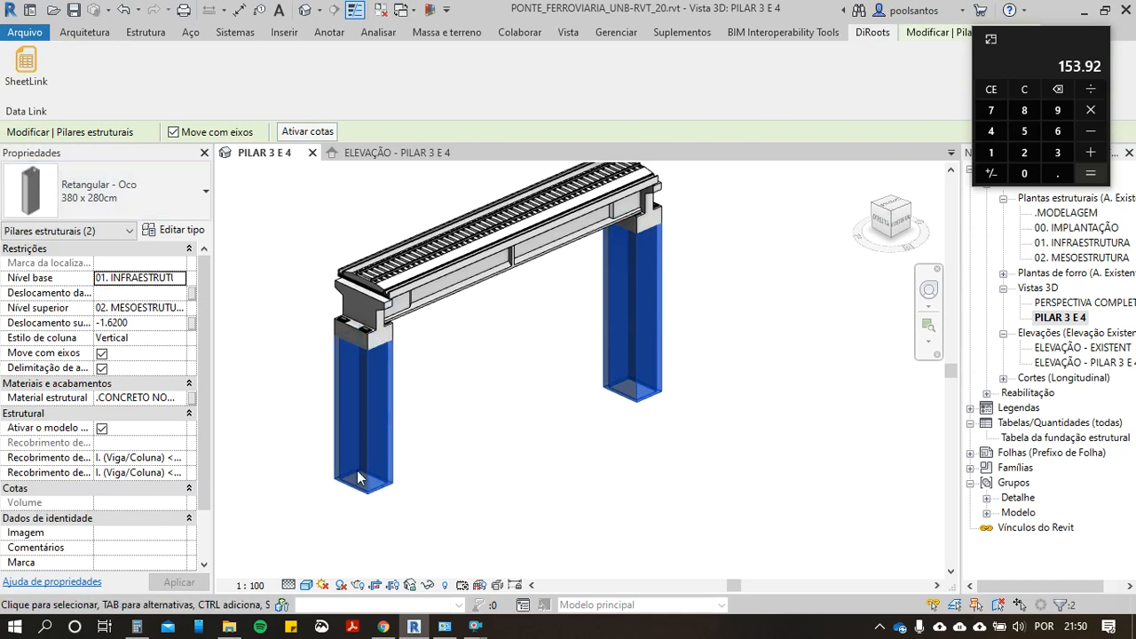
{"action": "scroll", "coordinate": [337, 453], "scroll_direction": "up", "scroll_amount": 3}
{"action": "scroll", "coordinate": [342, 373], "scroll_direction": "up", "scroll_amount": 2}
{"action": "scroll", "coordinate": [312, 335], "scroll_direction": "down", "scroll_amount": 2}
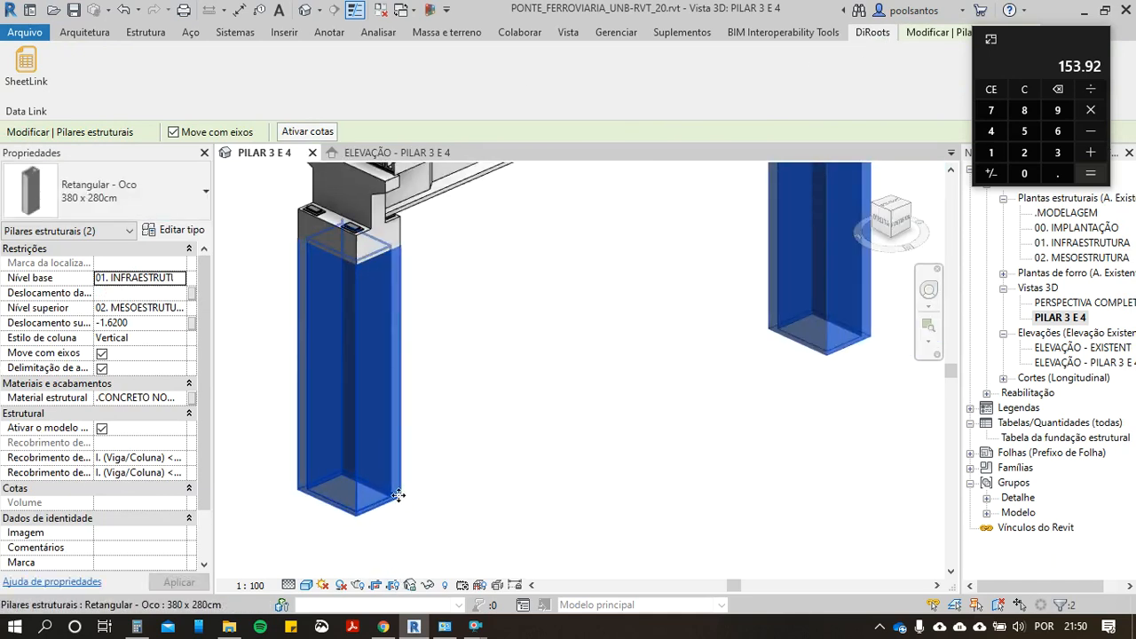
{"action": "middle_click_drag", "start_coordinate": [364, 502], "coordinate": [344, 538]}
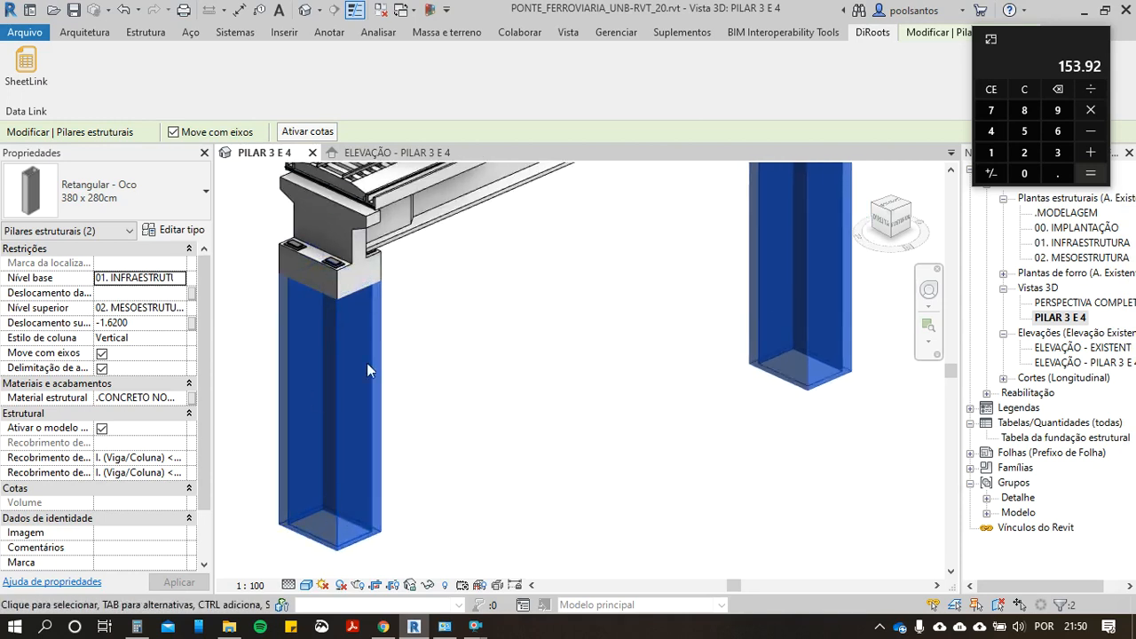
{"action": "left_click", "coordinate": [43, 91]}
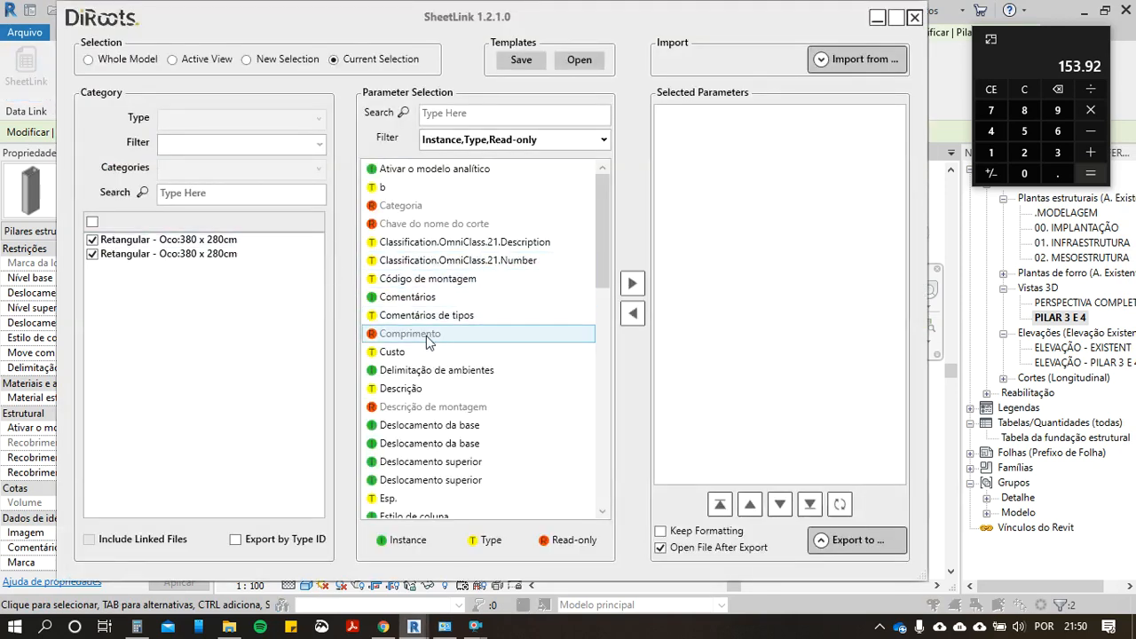
Step: Add the Comprimento parameter to the SheetLink export selection and look through the remaining parameters for the column width
{"action": "left_click", "coordinate": [427, 342]}
{"action": "left_click", "coordinate": [632, 283]}
{"action": "scroll", "coordinate": [453, 404], "scroll_direction": "down", "scroll_amount": 6}
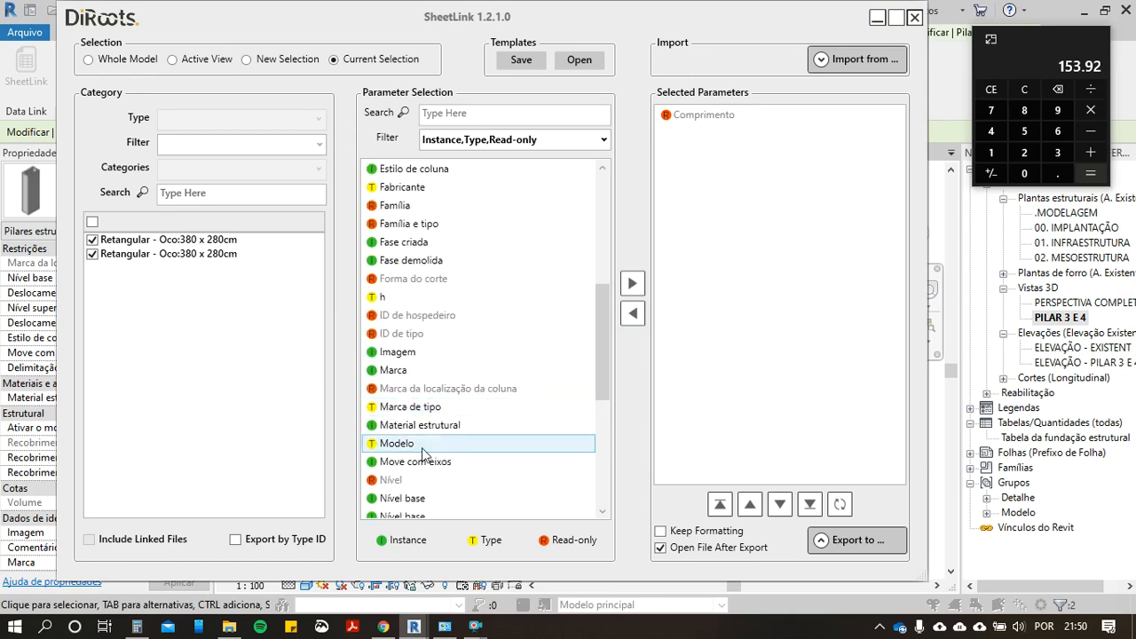
{"action": "scroll", "coordinate": [426, 457], "scroll_direction": "down", "scroll_amount": 5}
{"action": "scroll", "coordinate": [432, 466], "scroll_direction": "down", "scroll_amount": 1}
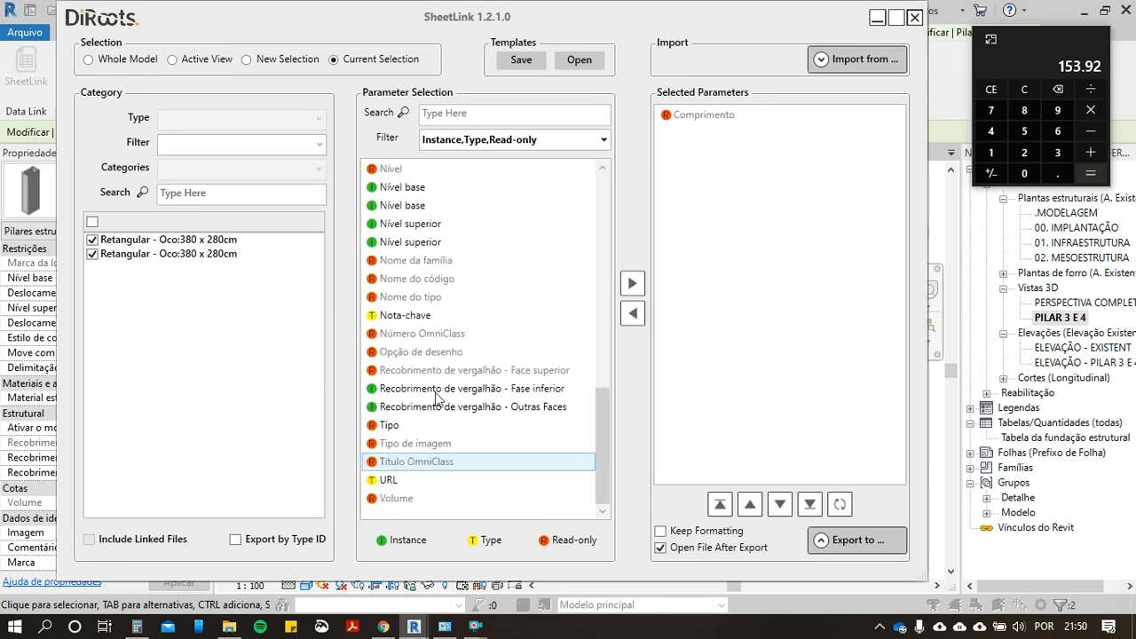
{"action": "left_click", "coordinate": [439, 279]}
{"action": "scroll", "coordinate": [468, 370], "scroll_direction": "up", "scroll_amount": 5}
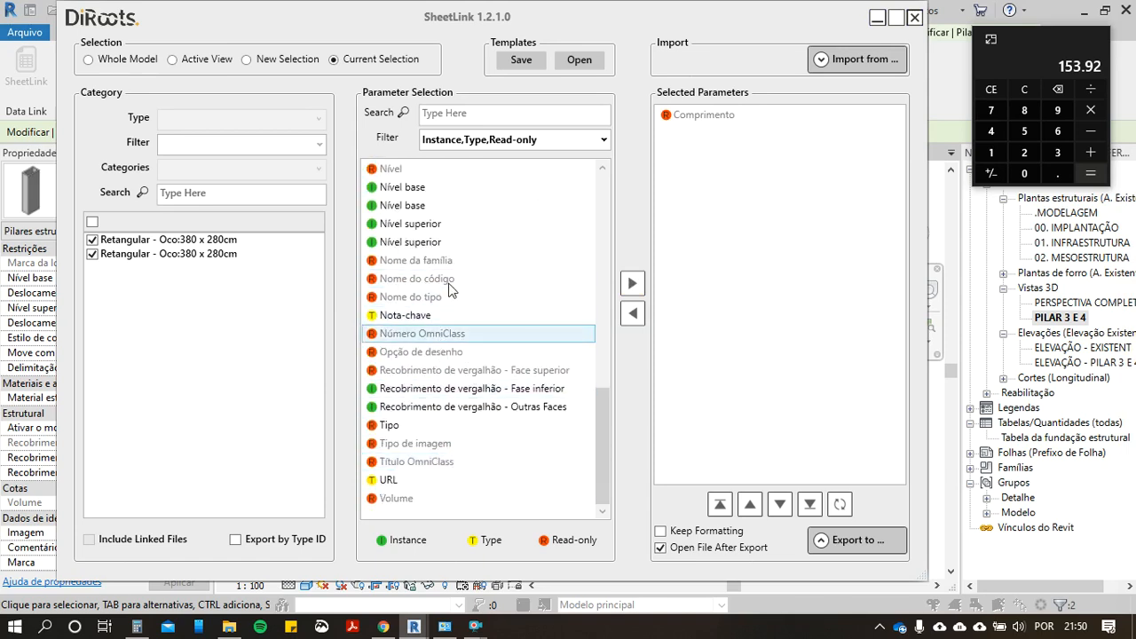
{"action": "scroll", "coordinate": [424, 319], "scroll_direction": "up", "scroll_amount": 5}
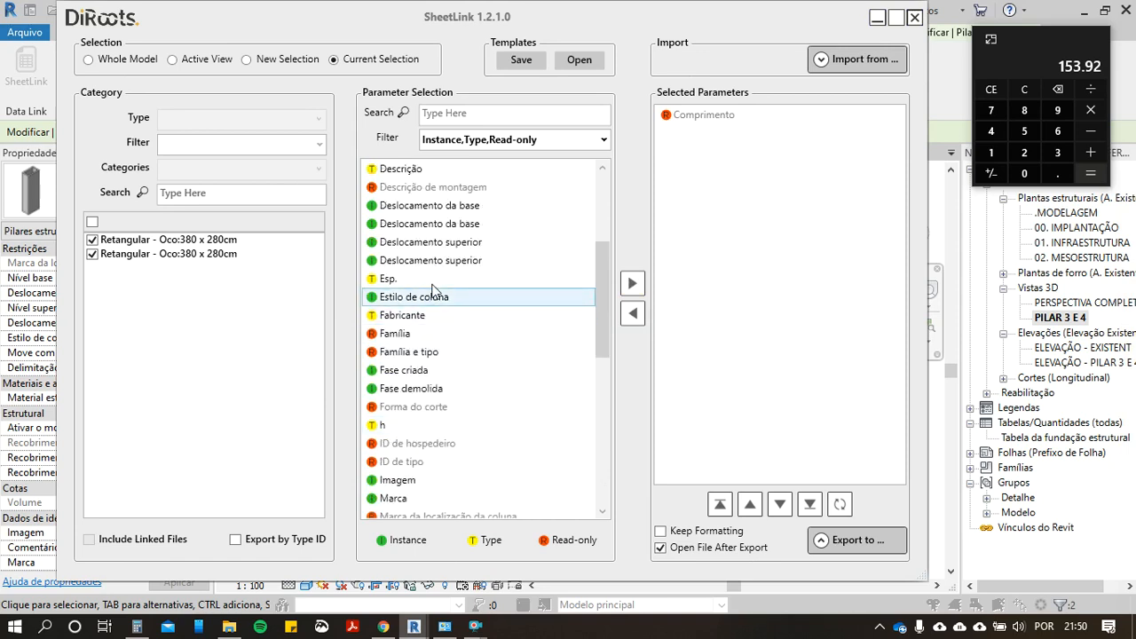
{"action": "scroll", "coordinate": [446, 428], "scroll_direction": "down", "scroll_amount": 1}
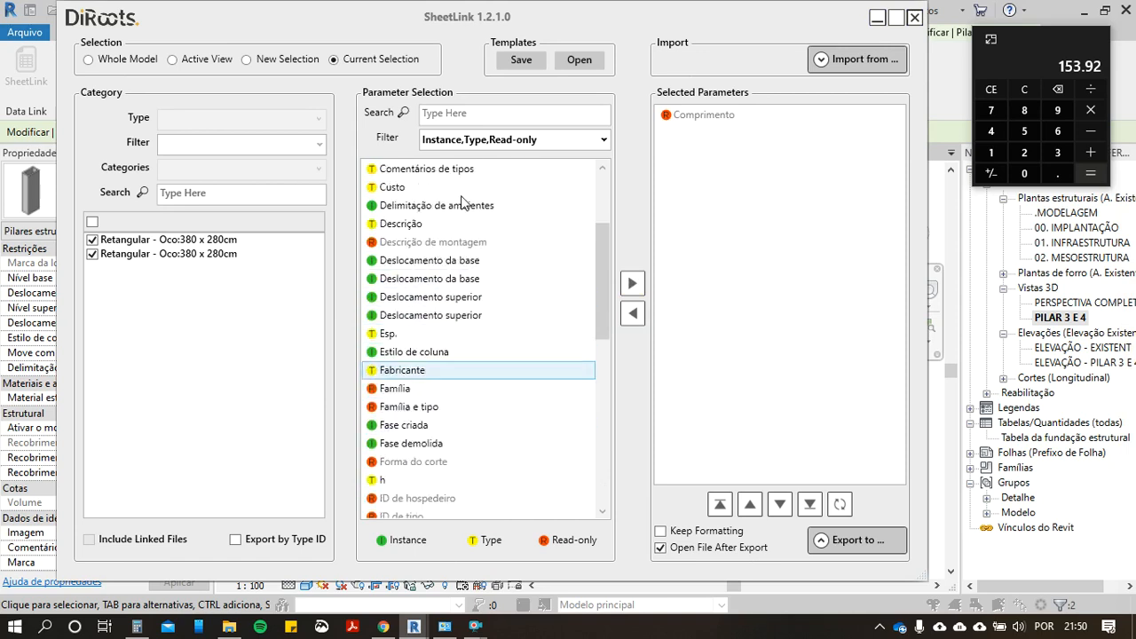
Step: Search the SheetLink parameters for "LARG" and clear the search term
{"action": "left_click", "coordinate": [462, 117]}
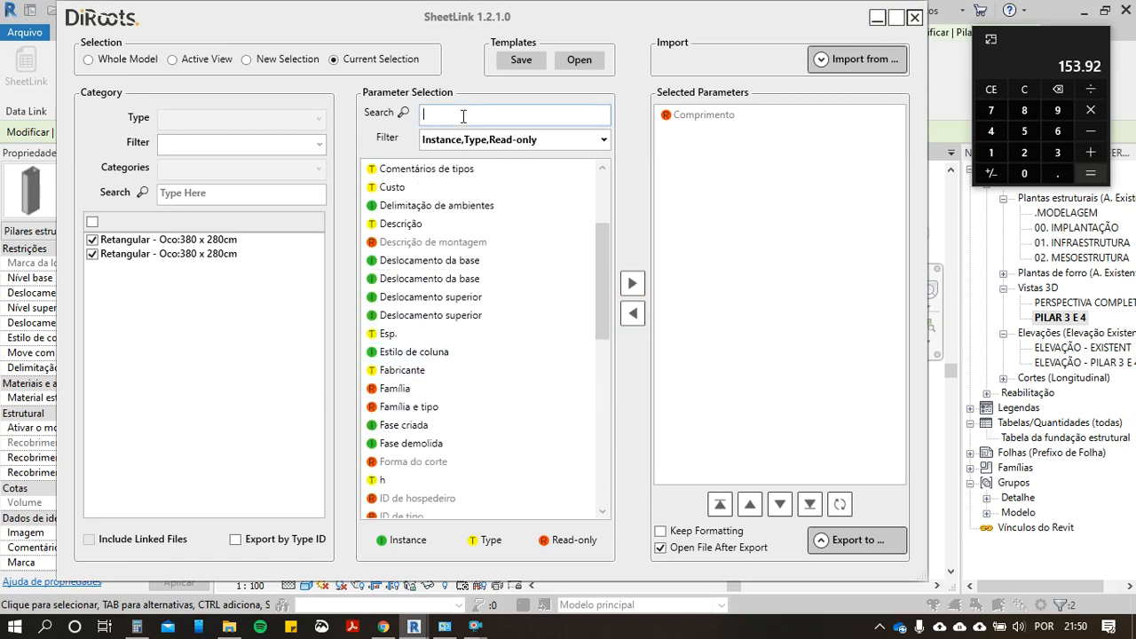
{"action": "type", "text": "LARG"}
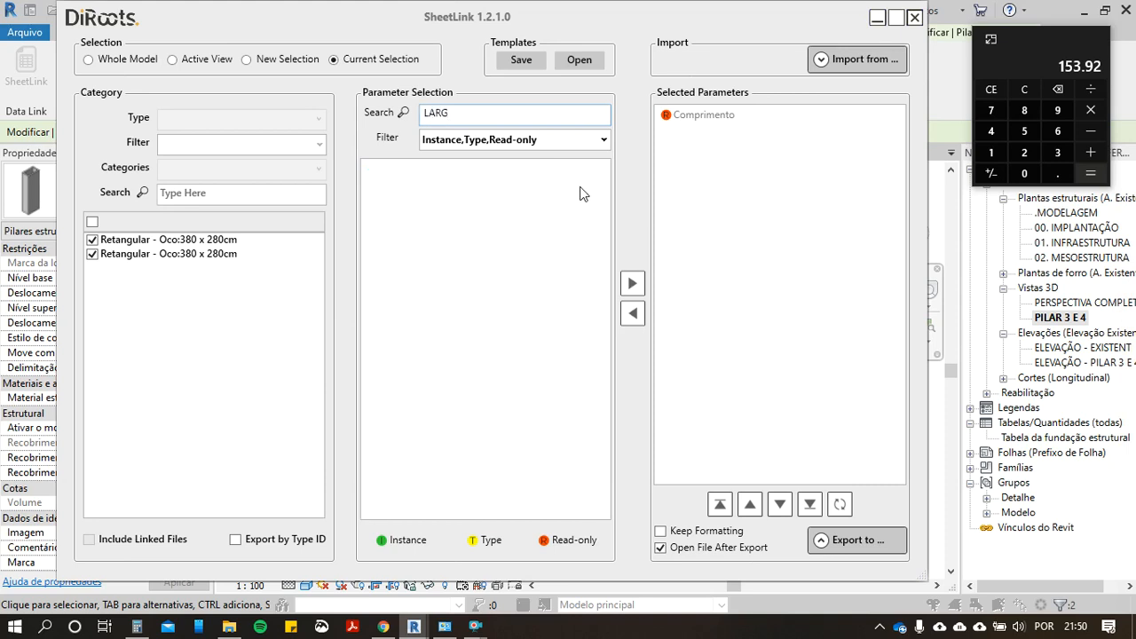
{"action": "key", "text": "BackSpace"}
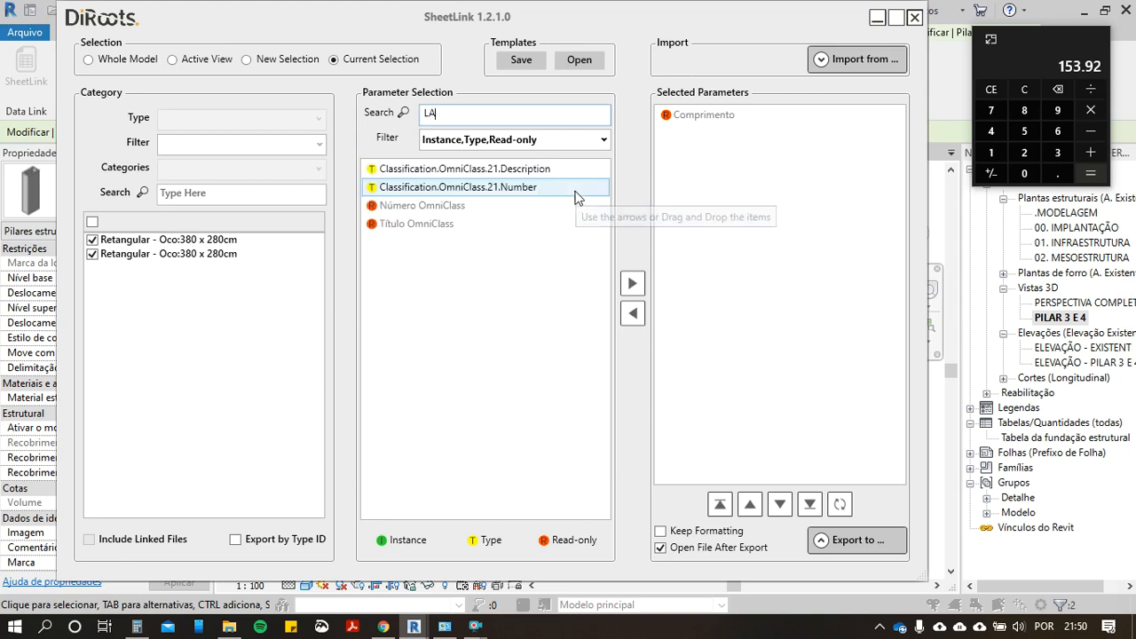
{"action": "key", "text": "BackSpace"}
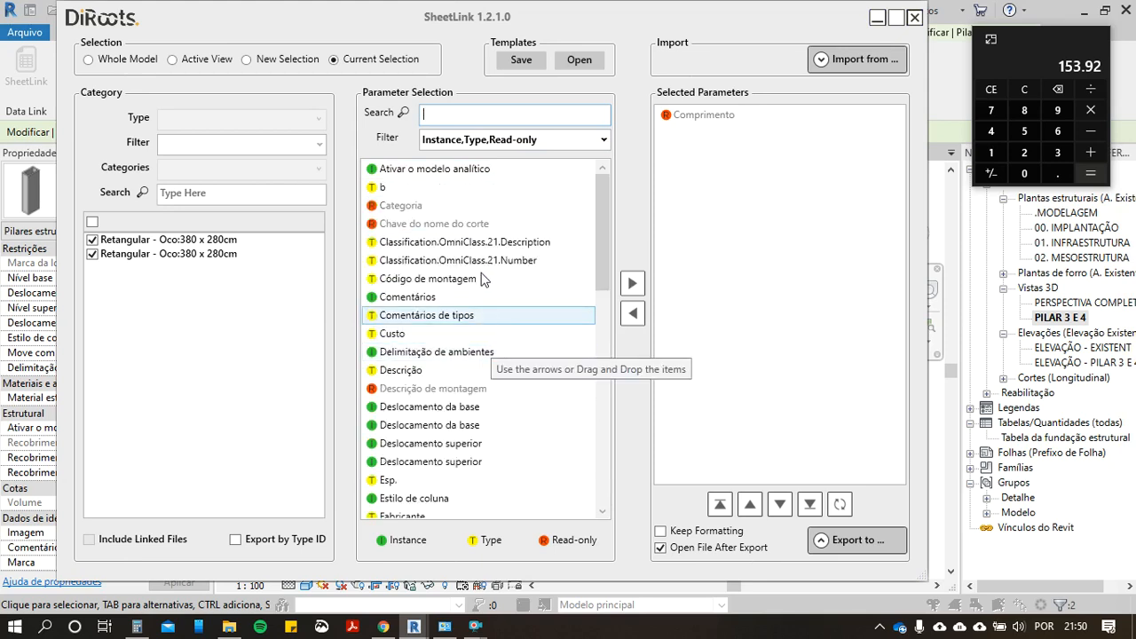
Step: Add the section parameters b and h of the hollow columns to the selected parameters
{"action": "scroll", "coordinate": [492, 281], "scroll_direction": "down", "scroll_amount": 3}
{"action": "scroll", "coordinate": [492, 283], "scroll_direction": "down", "scroll_amount": 1}
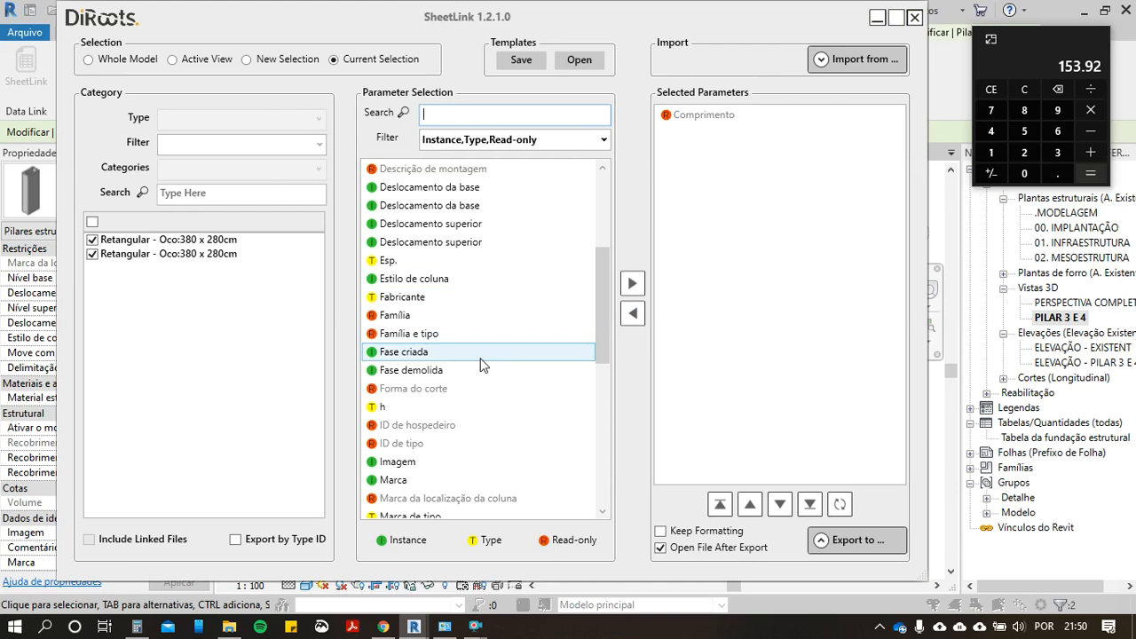
{"action": "scroll", "coordinate": [480, 360], "scroll_direction": "down", "scroll_amount": 4}
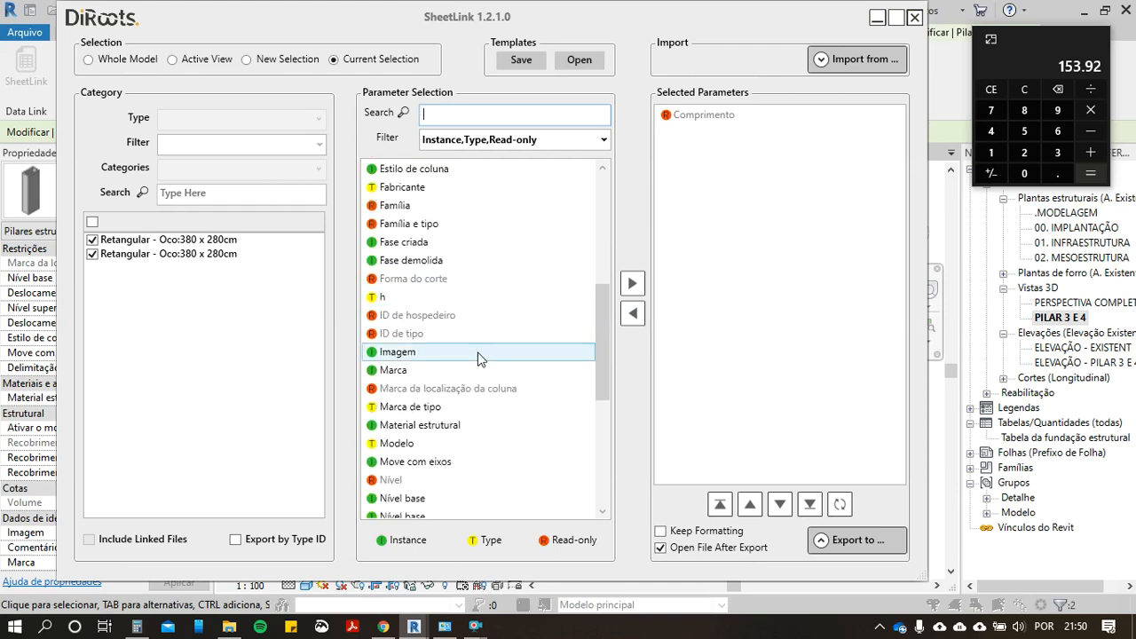
{"action": "scroll", "coordinate": [479, 358], "scroll_direction": "down", "scroll_amount": 4}
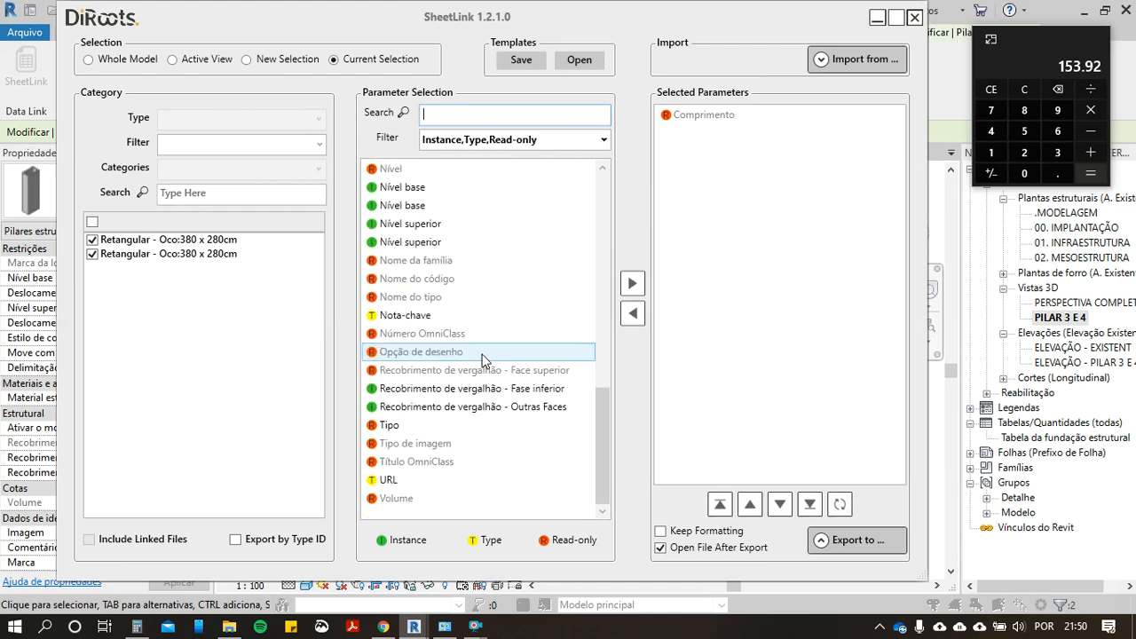
{"action": "scroll", "coordinate": [531, 400], "scroll_direction": "up", "scroll_amount": 3}
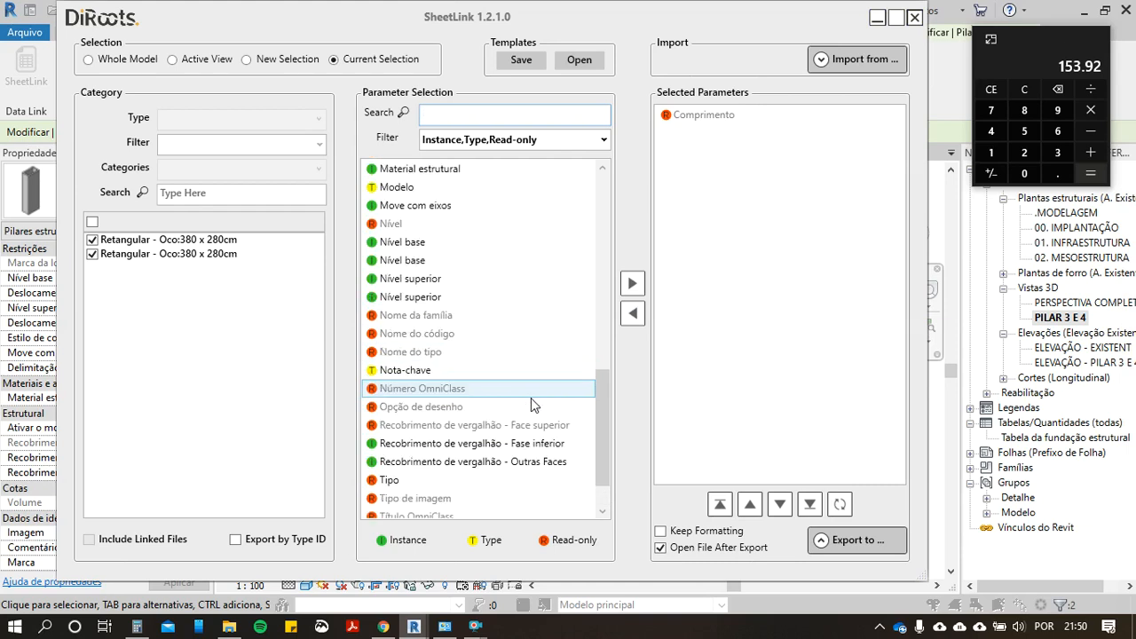
{"action": "scroll", "coordinate": [469, 328], "scroll_direction": "up", "scroll_amount": 5}
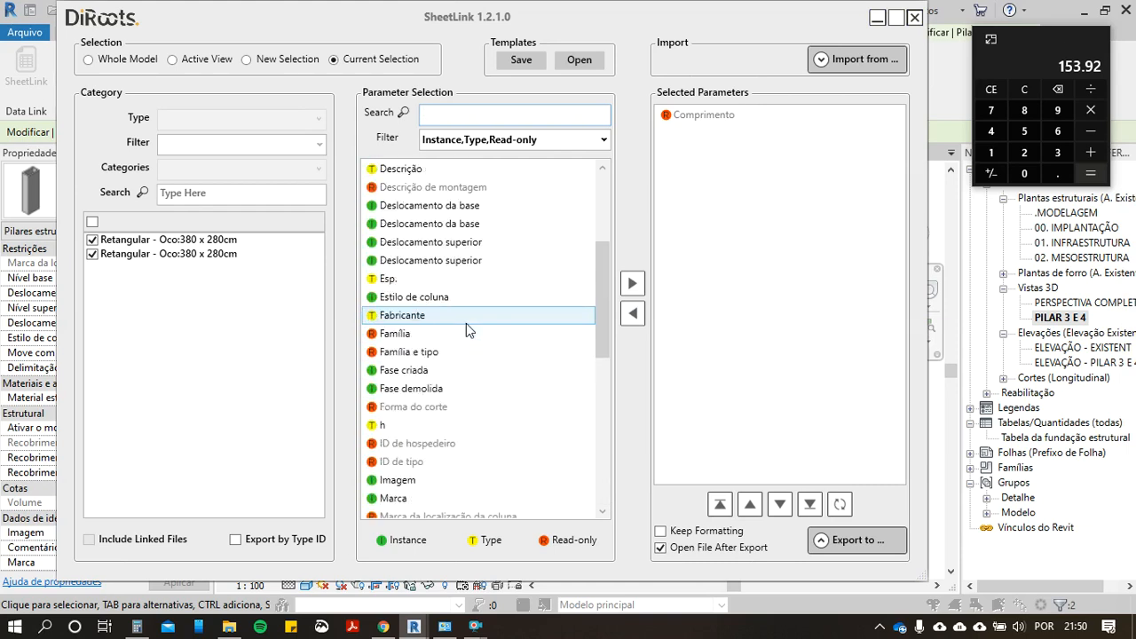
{"action": "scroll", "coordinate": [469, 328], "scroll_direction": "up", "scroll_amount": 4}
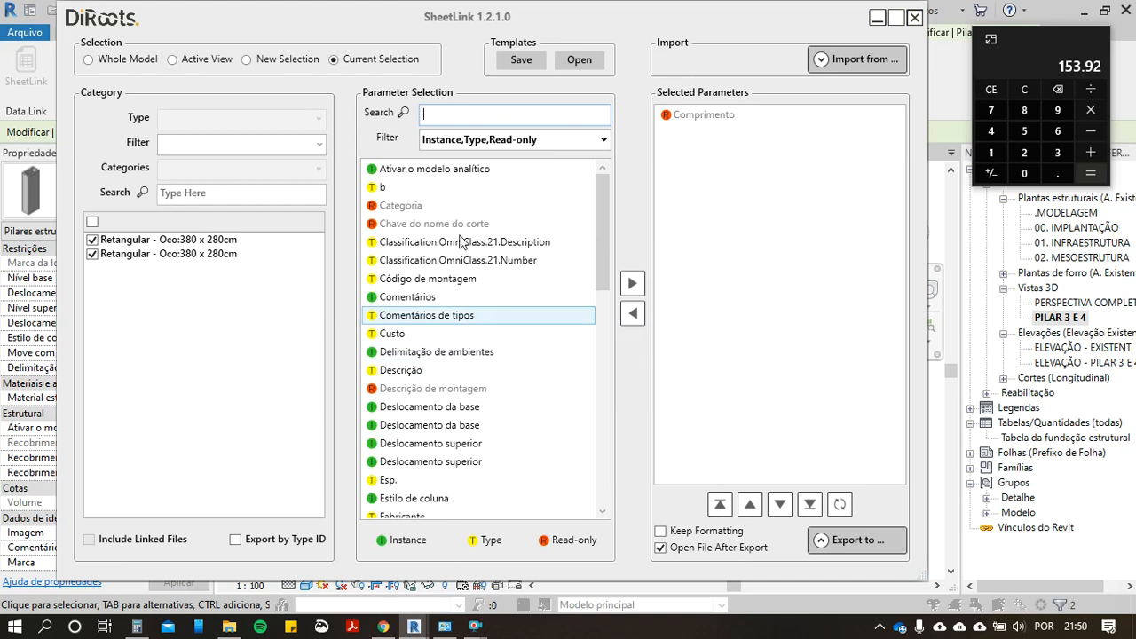
{"action": "left_click", "coordinate": [519, 189]}
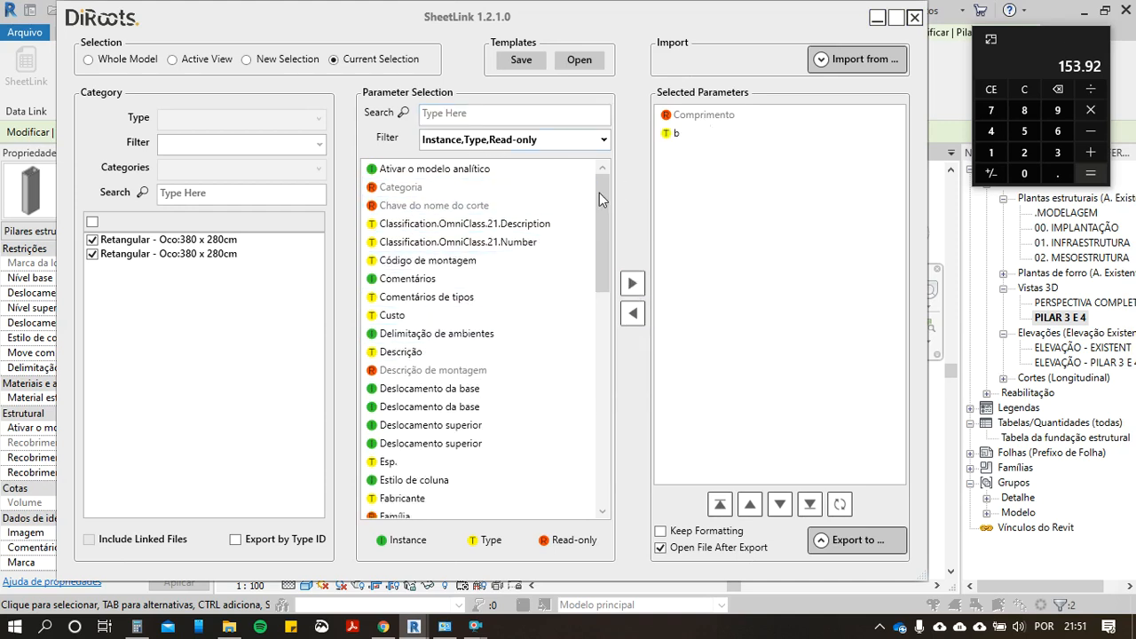
{"action": "scroll", "coordinate": [499, 369], "scroll_direction": "down", "scroll_amount": 6}
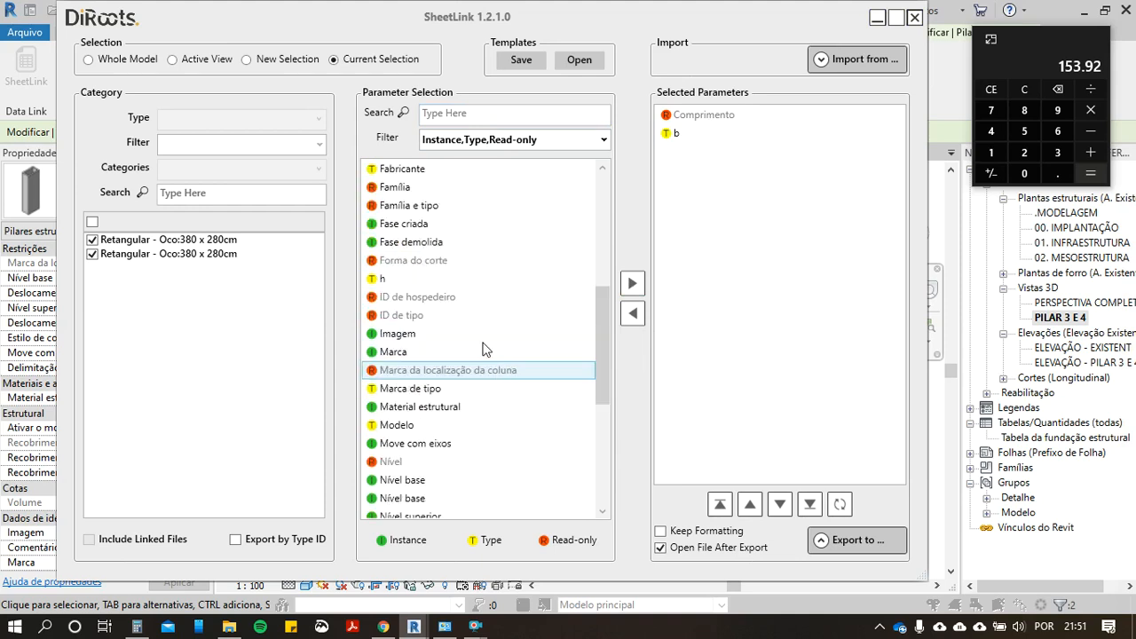
{"action": "scroll", "coordinate": [494, 366], "scroll_direction": "down", "scroll_amount": 1}
{"action": "left_click", "coordinate": [472, 227]}
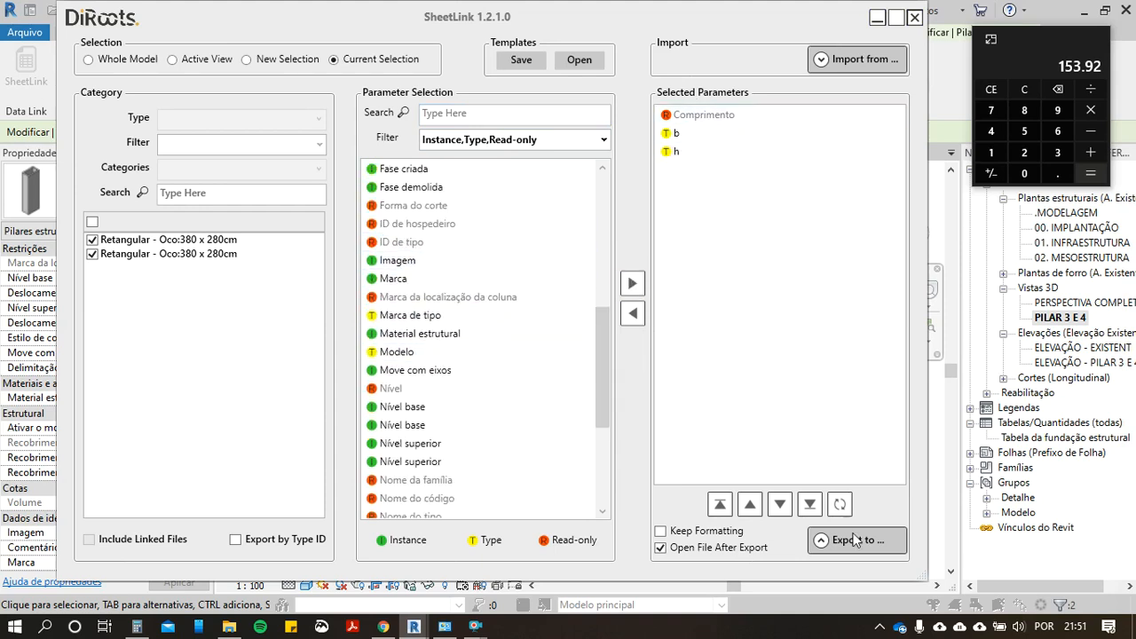
Step: Preview the SheetLink table for the two columns and place the cleared calculator beside its values
{"action": "left_click", "coordinate": [820, 543]}
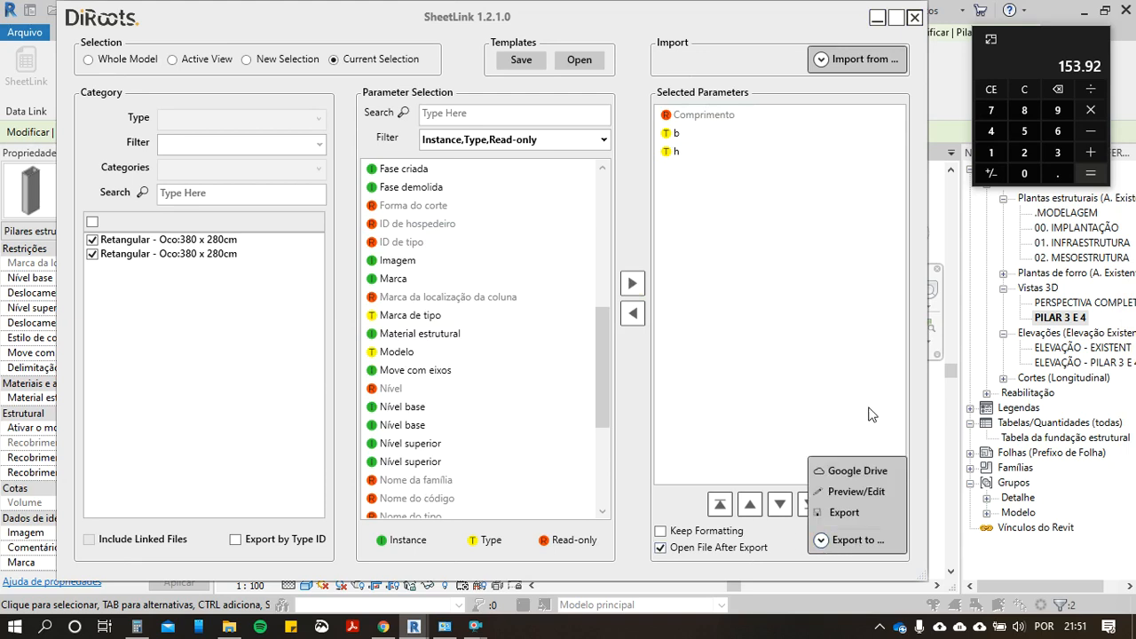
{"action": "left_click", "coordinate": [848, 492]}
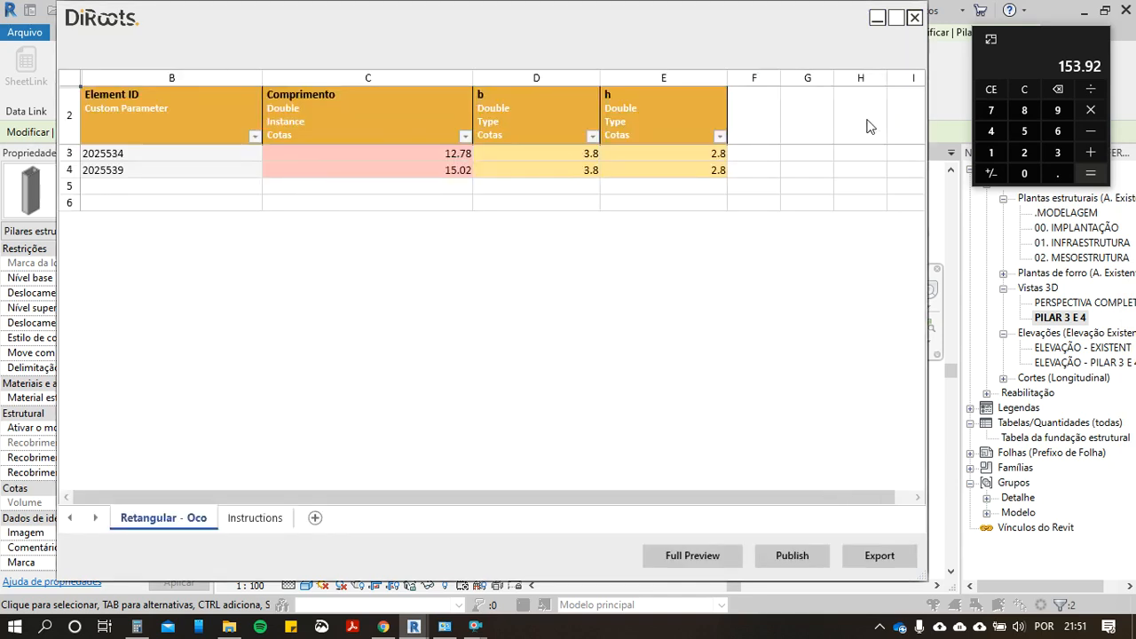
{"action": "left_click_drag", "start_coordinate": [1018, 45], "coordinate": [787, 208]}
{"action": "left_click", "coordinate": [672, 169]}
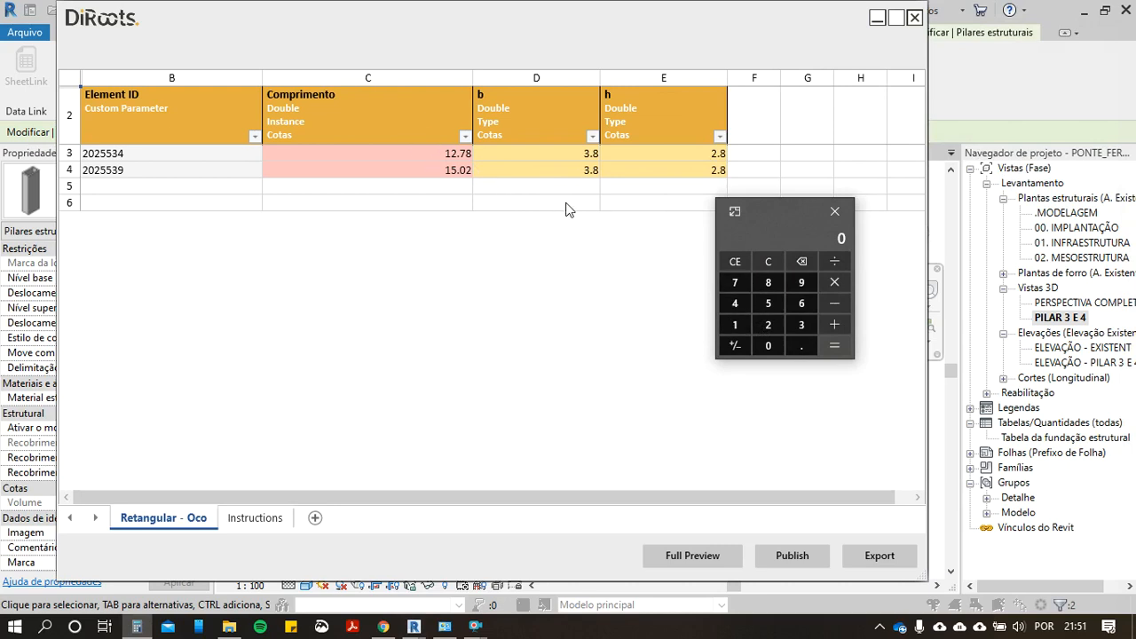
Step: Calculate the column section's perimeter on the calculator by doubling and adding the sides 3.8 and 2.8
{"action": "left_click", "coordinate": [797, 330]}
{"action": "left_click", "coordinate": [802, 344]}
{"action": "left_click", "coordinate": [765, 279]}
{"action": "left_click", "coordinate": [827, 284]}
{"action": "left_click", "coordinate": [768, 325]}
{"action": "left_click", "coordinate": [767, 325]}
{"action": "left_click", "coordinate": [799, 343]}
{"action": "left_click", "coordinate": [766, 280]}
{"action": "left_click", "coordinate": [832, 324]}
{"action": "left_click", "coordinate": [769, 325]}
{"action": "left_click", "coordinate": [768, 282]}
{"action": "left_click", "coordinate": [835, 346]}
Step: Clear the calculator and add the two column lengths, 12.78 and 15.02
{"action": "left_click", "coordinate": [761, 261]}
{"action": "left_click", "coordinate": [801, 345]}
{"action": "left_click", "coordinate": [735, 282]}
{"action": "left_click", "coordinate": [768, 282]}
{"action": "left_click", "coordinate": [832, 325]}
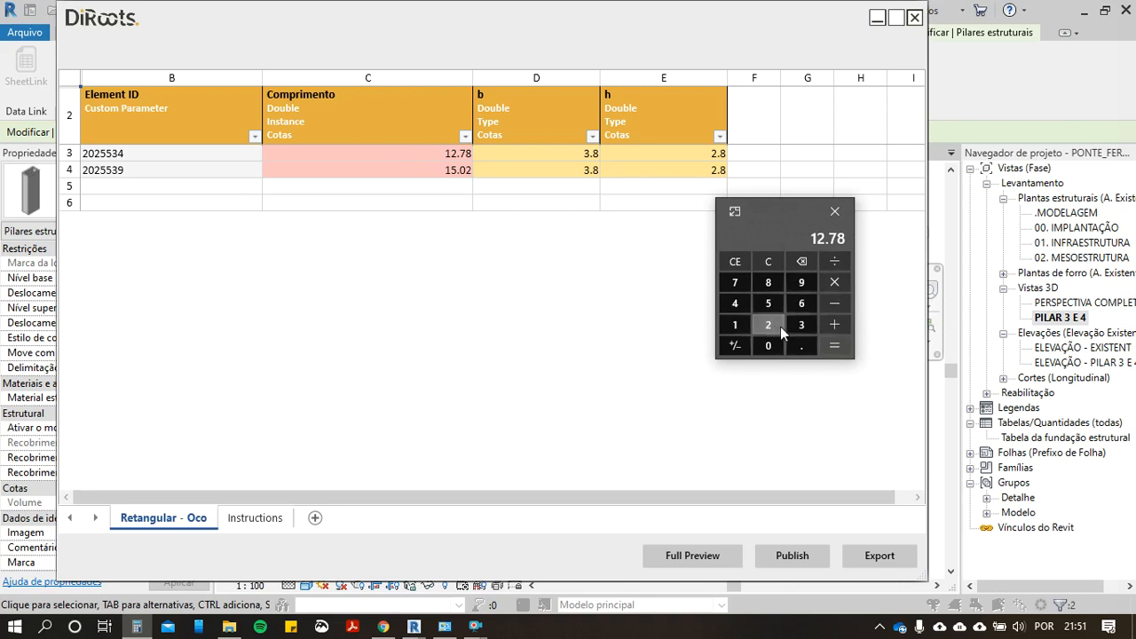
{"action": "left_click", "coordinate": [735, 325]}
{"action": "left_click", "coordinate": [769, 303]}
{"action": "left_click", "coordinate": [801, 345]}
{"action": "left_click", "coordinate": [768, 345]}
{"action": "left_click", "coordinate": [769, 325]}
{"action": "left_click", "coordinate": [834, 346]}
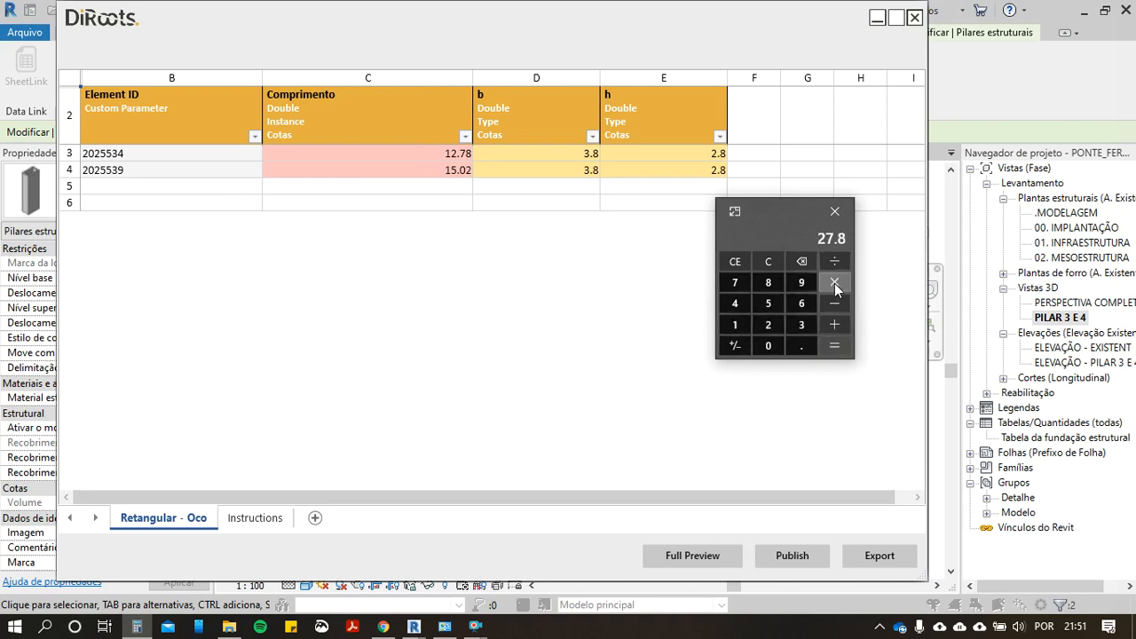
Step: Multiply the summed column length by the 13.2 perimeter to get the formwork area
{"action": "left_click", "coordinate": [740, 325]}
{"action": "left_click", "coordinate": [799, 326]}
{"action": "left_click", "coordinate": [772, 325]}
{"action": "left_click", "coordinate": [835, 346]}
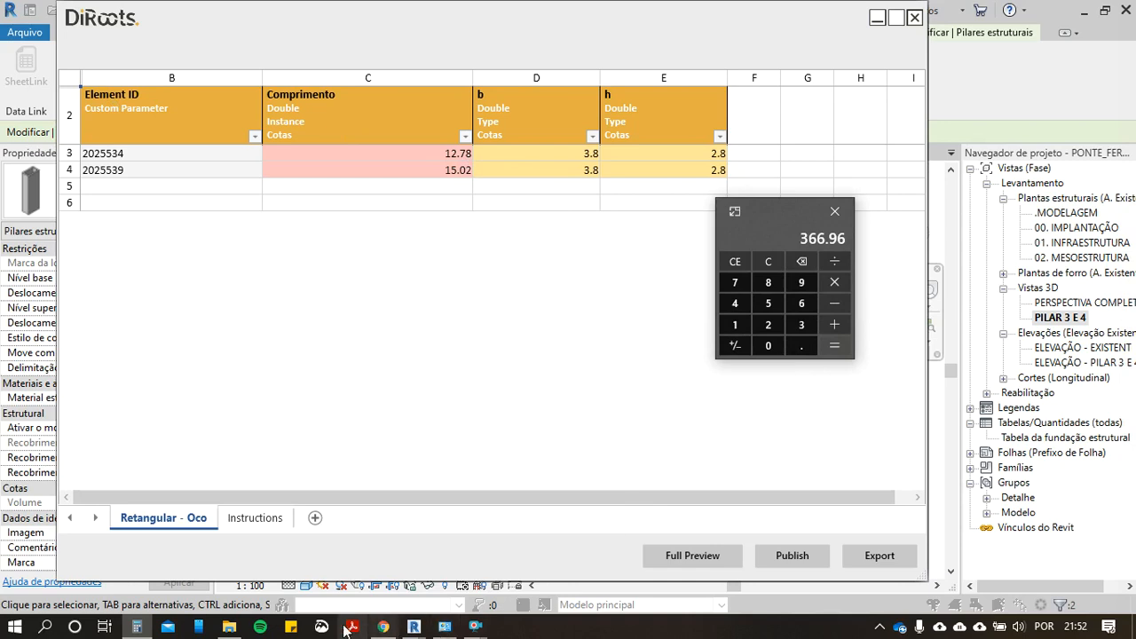
Step: Switch to i9 Orçamentos and add SINAPI composition 92439 for rectangular pier formwork to stage 2 - MESOESTRUTURA with quantity 366,96
{"action": "left_click", "coordinate": [383, 627]}
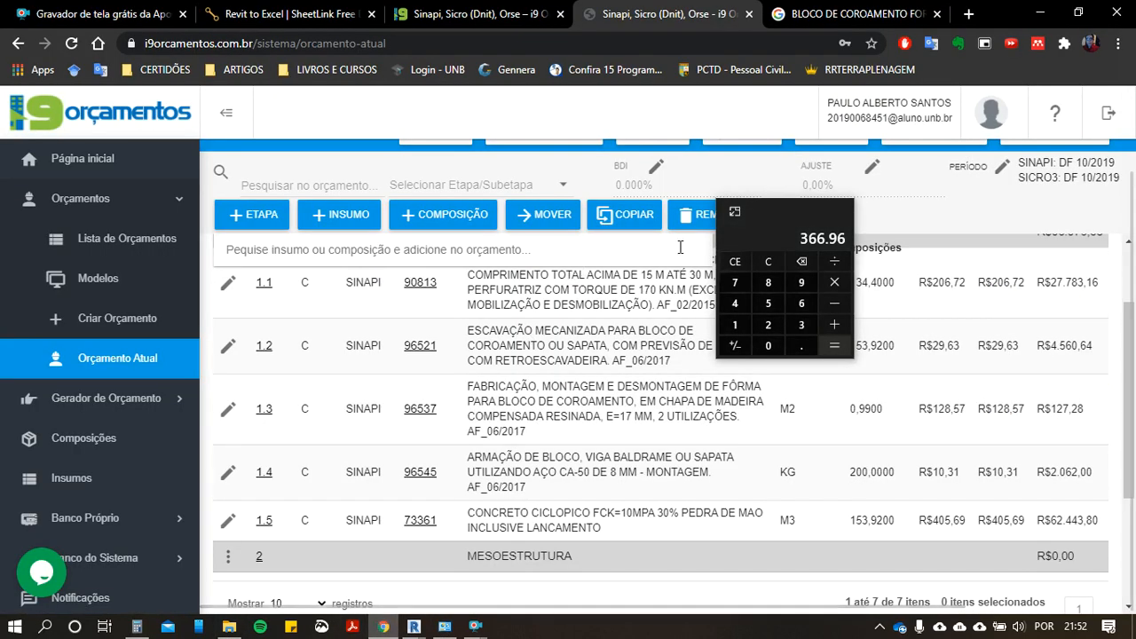
{"action": "left_click_drag", "start_coordinate": [776, 214], "coordinate": [899, 263]}
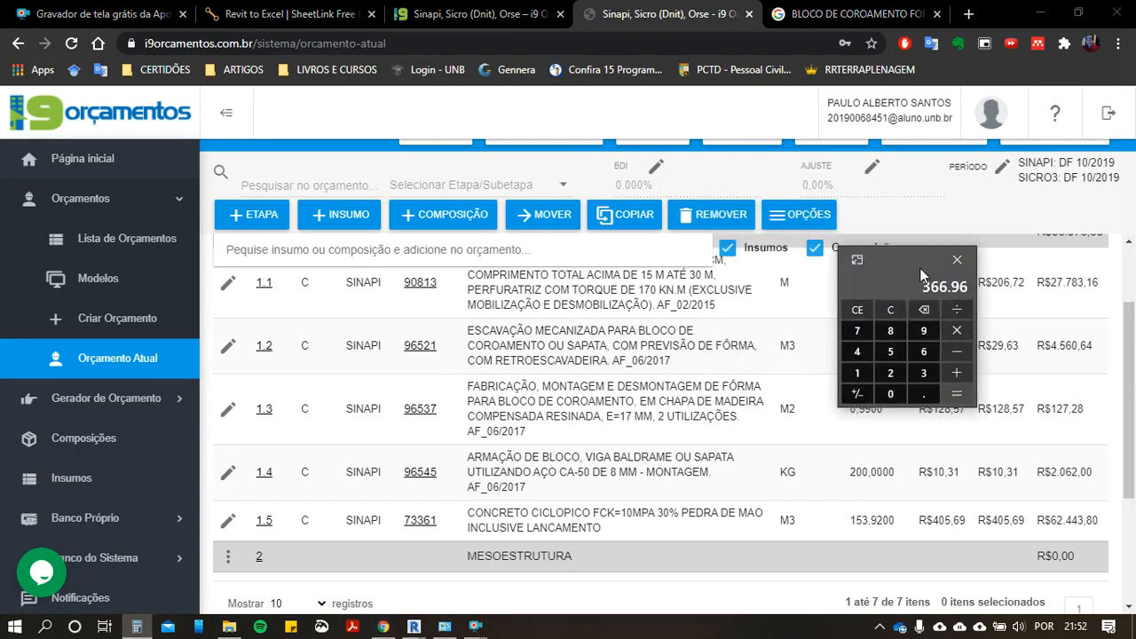
{"action": "left_click", "coordinate": [332, 257]}
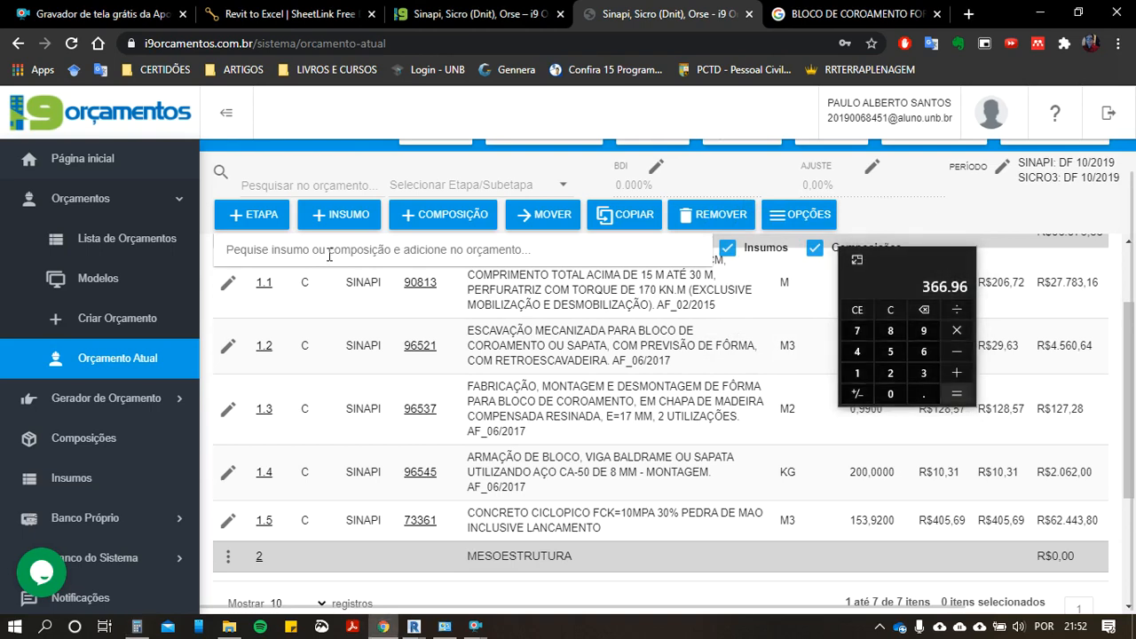
{"action": "type", "text": "92439"}
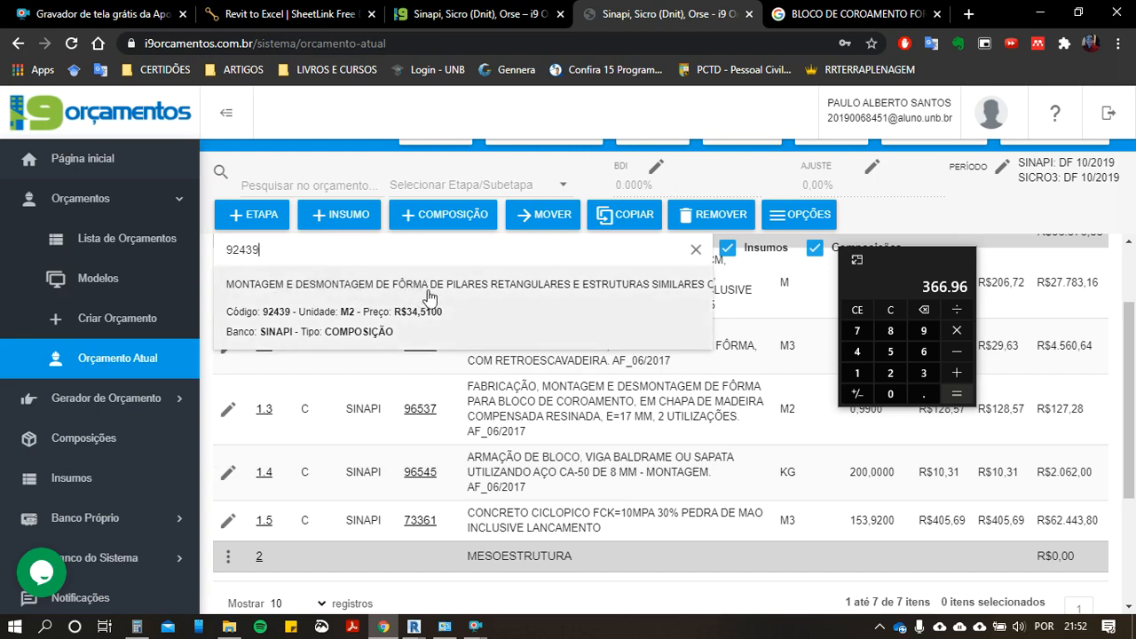
{"action": "left_click", "coordinate": [514, 291]}
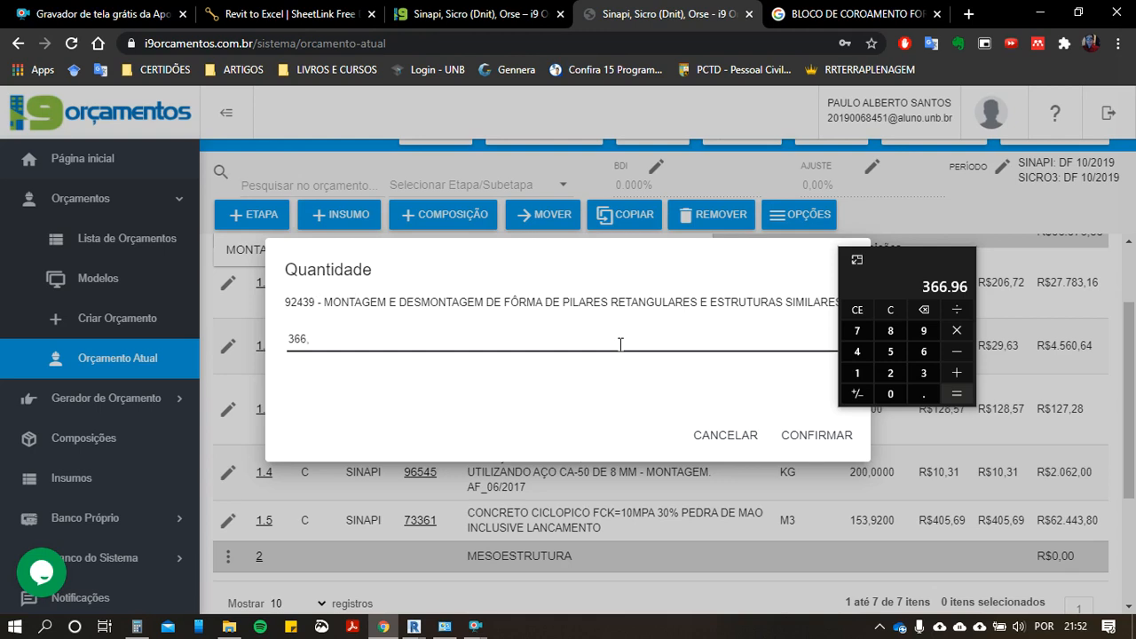
{"action": "left_click", "coordinate": [793, 450]}
{"action": "scroll", "coordinate": [449, 493], "scroll_direction": "down", "scroll_amount": 3}
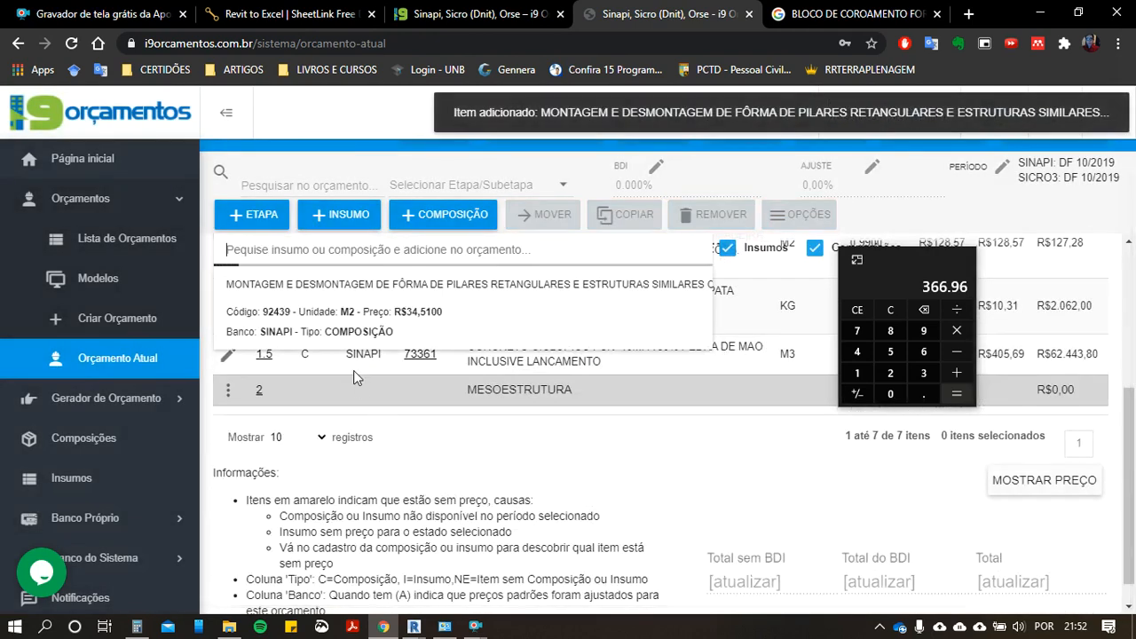
{"action": "scroll", "coordinate": [452, 396], "scroll_direction": "up", "scroll_amount": 4}
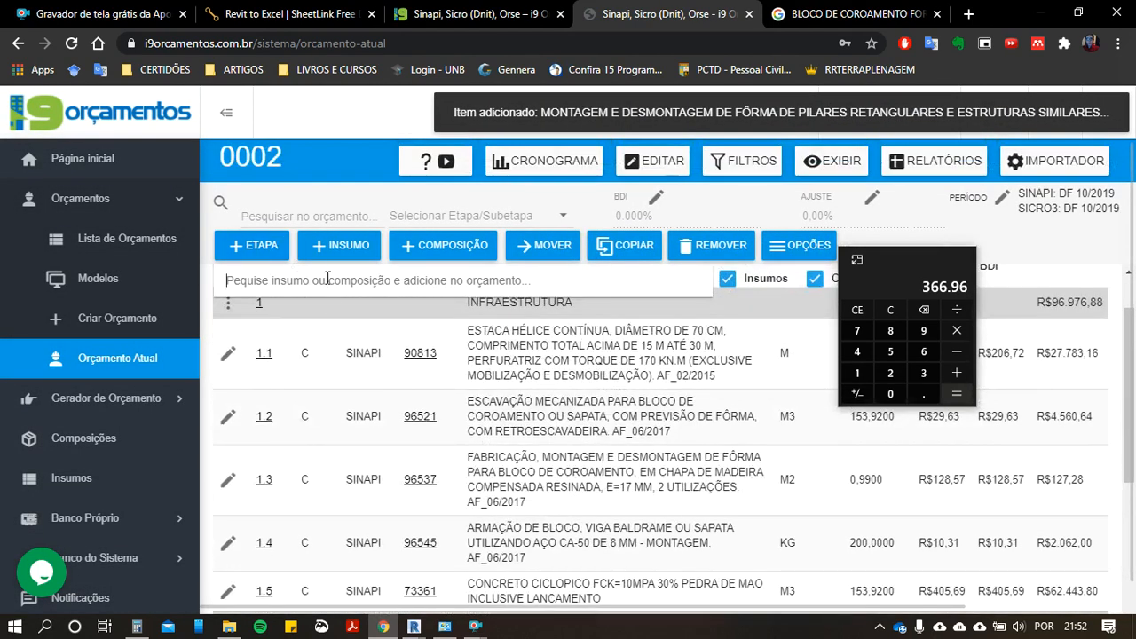
Step: Search the compositions for "FORMA DE PILARES", look through the matches, and check the items under MESOESTRUTURA
{"action": "type", "text": "FORMA DE PILARES"}
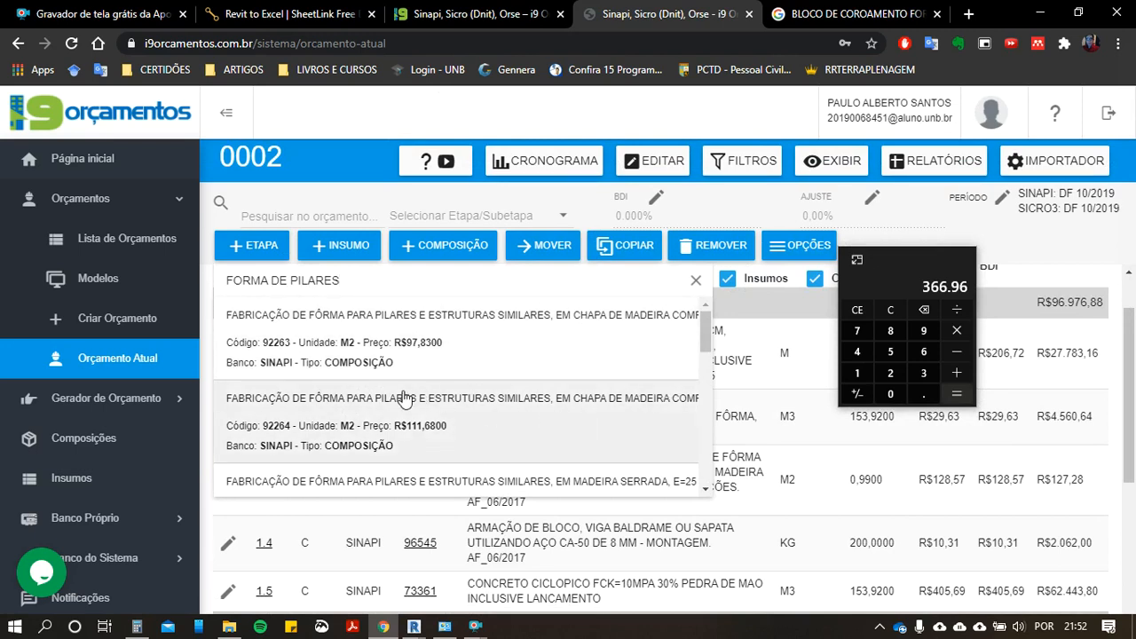
{"action": "scroll", "coordinate": [404, 397], "scroll_direction": "down", "scroll_amount": 4}
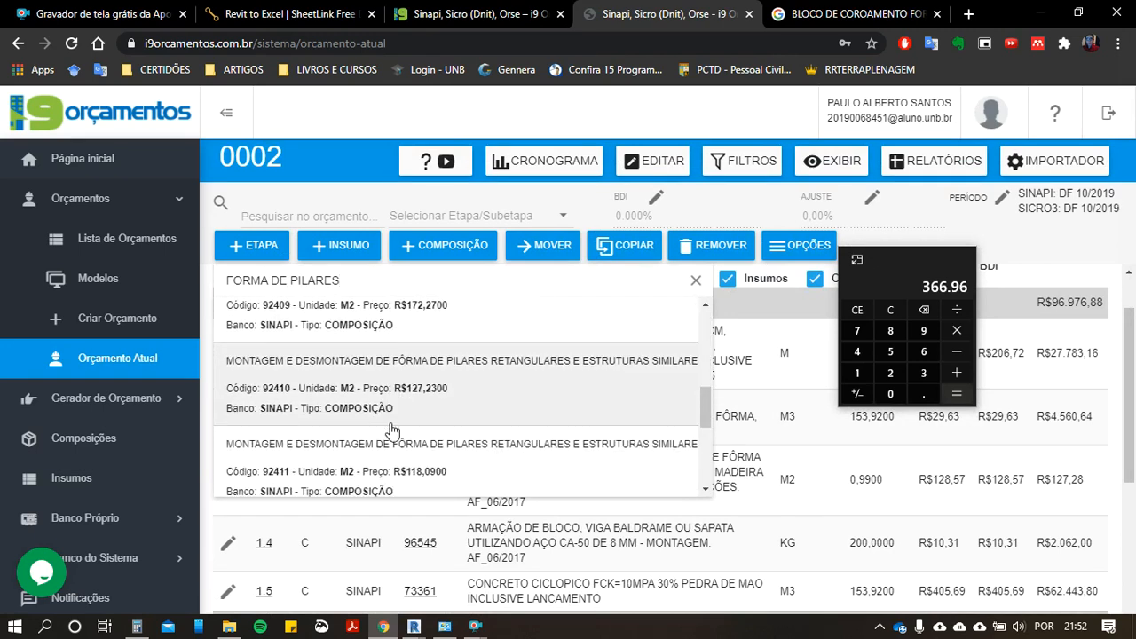
{"action": "scroll", "coordinate": [391, 431], "scroll_direction": "down", "scroll_amount": 4}
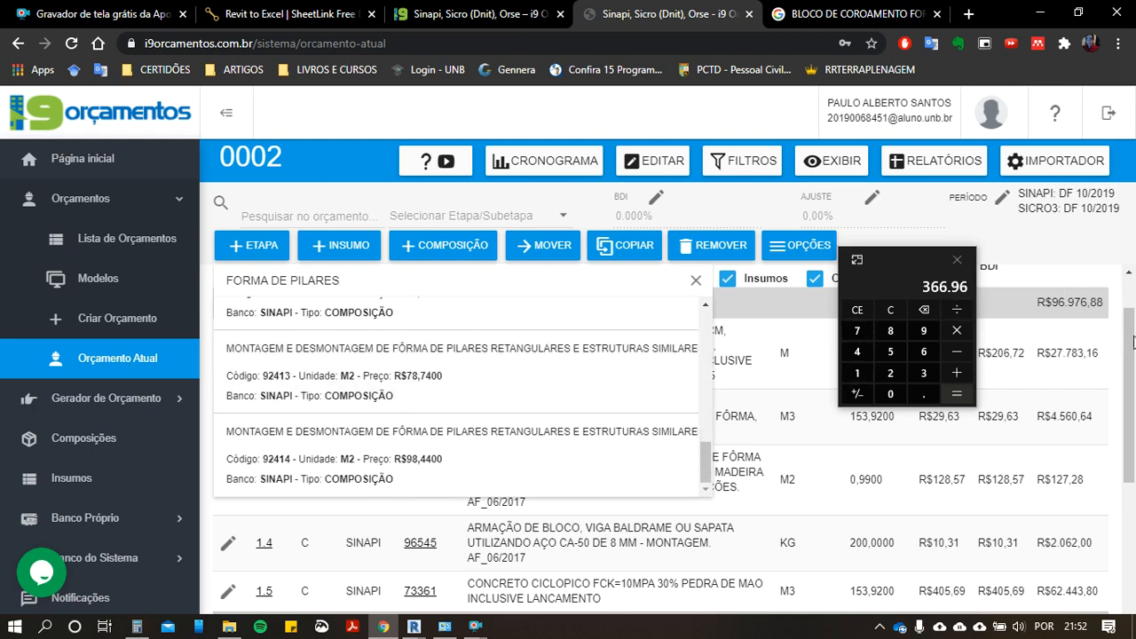
{"action": "left_click", "coordinate": [1133, 341]}
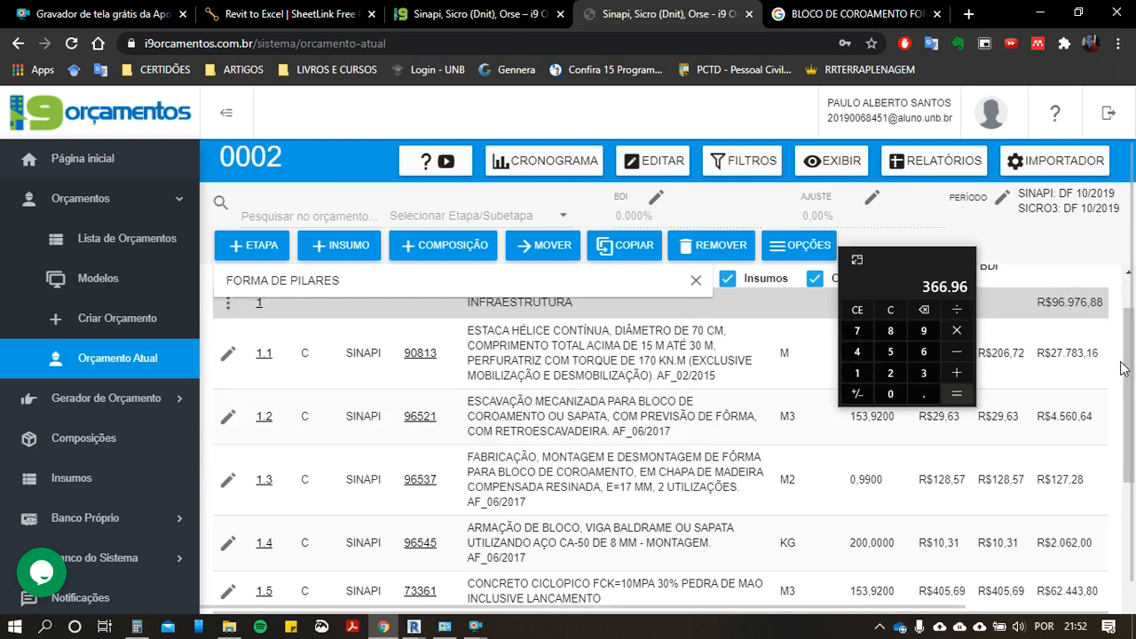
{"action": "left_click_drag", "start_coordinate": [1130, 369], "coordinate": [1130, 480]}
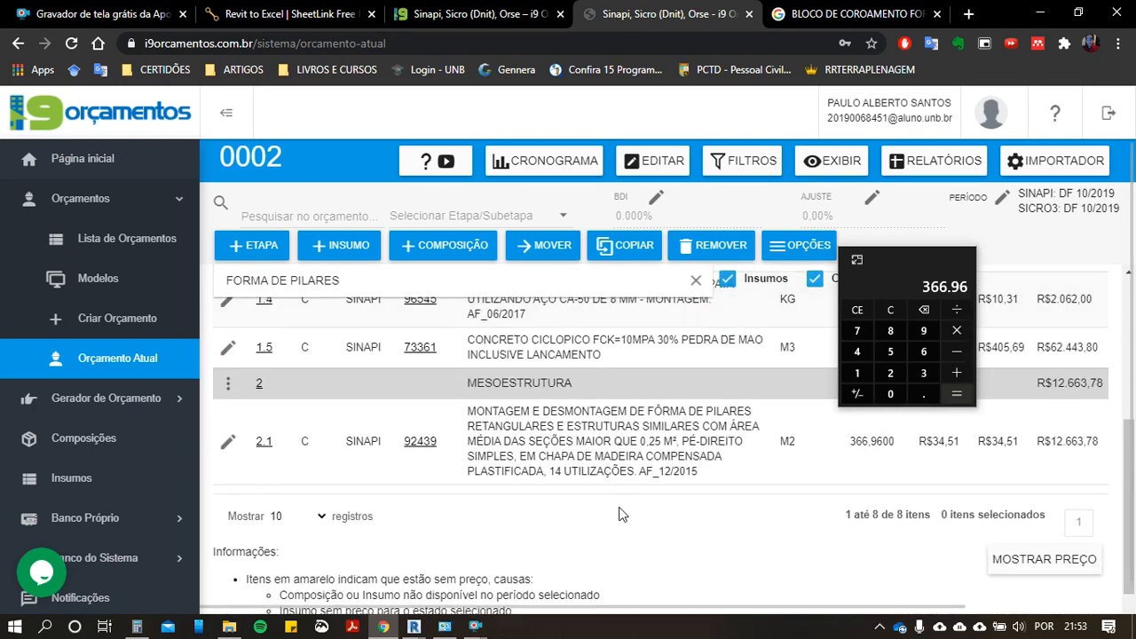
{"action": "key", "text": "alt+Tab"}
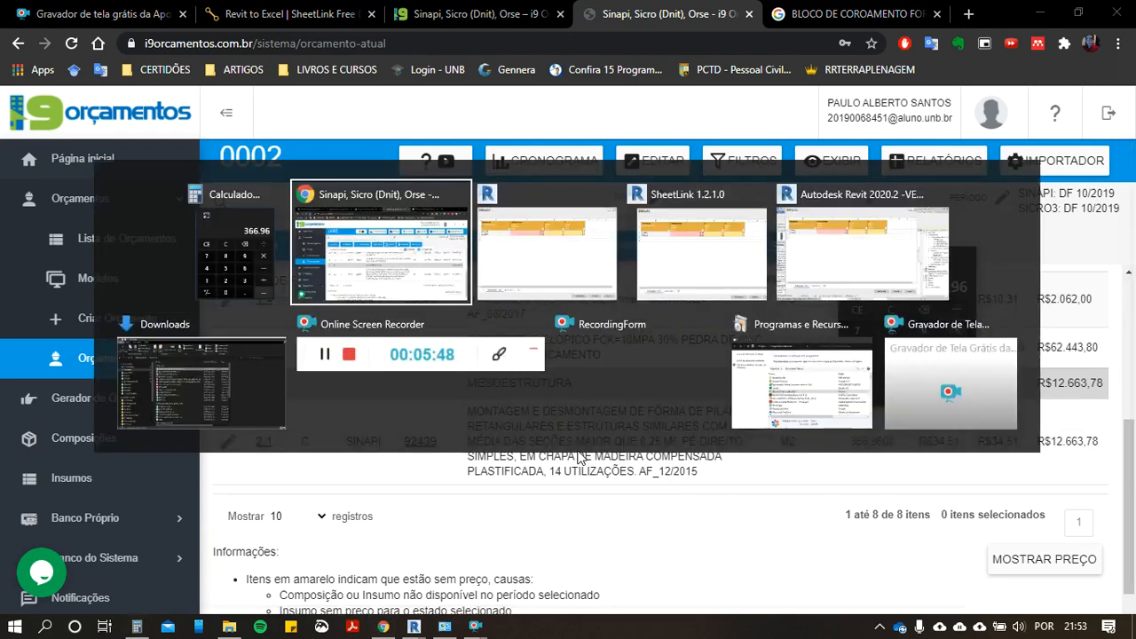
{"action": "scroll", "coordinate": [528, 468], "scroll_direction": "up", "scroll_amount": 5}
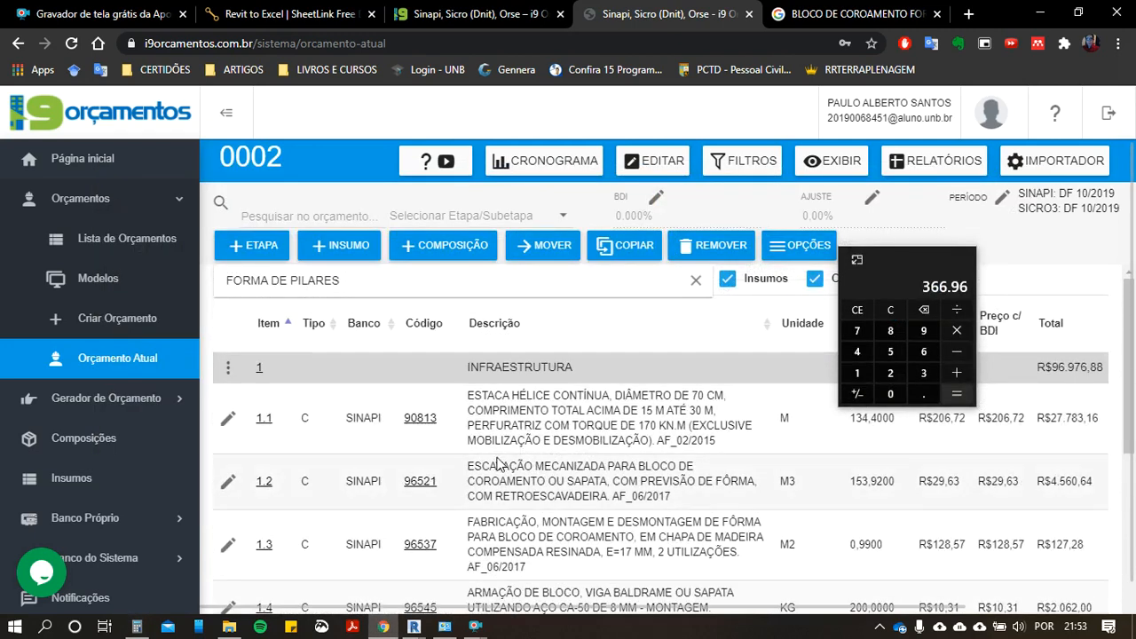
{"action": "scroll", "coordinate": [479, 479], "scroll_direction": "down", "scroll_amount": 2}
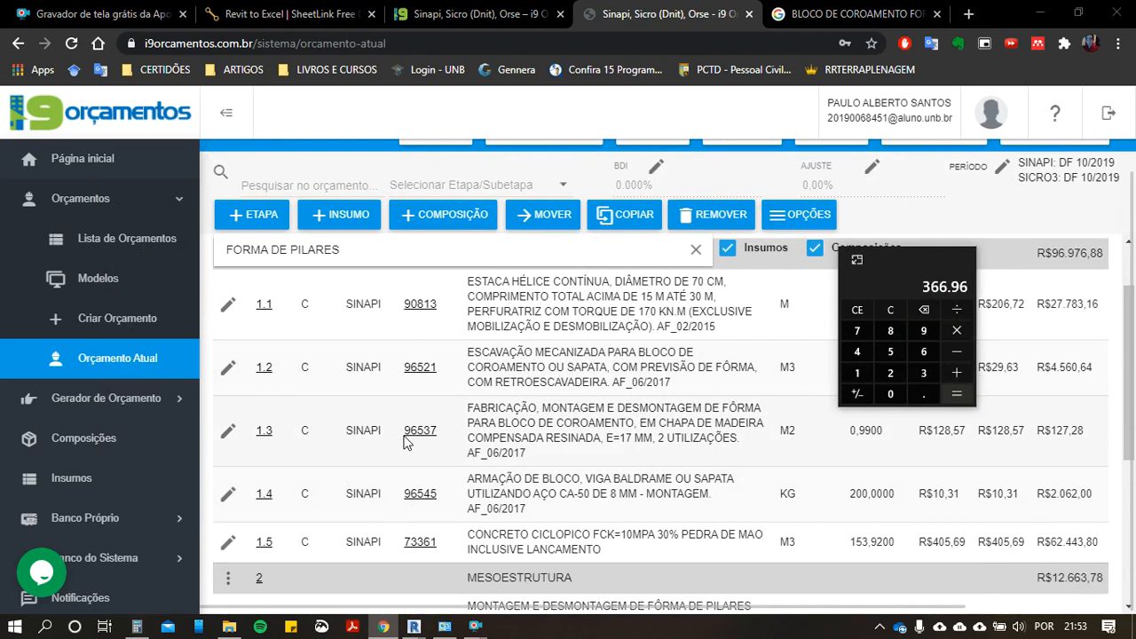
{"action": "key", "text": "alt+Tab"}
{"action": "left_click", "coordinate": [766, 299]}
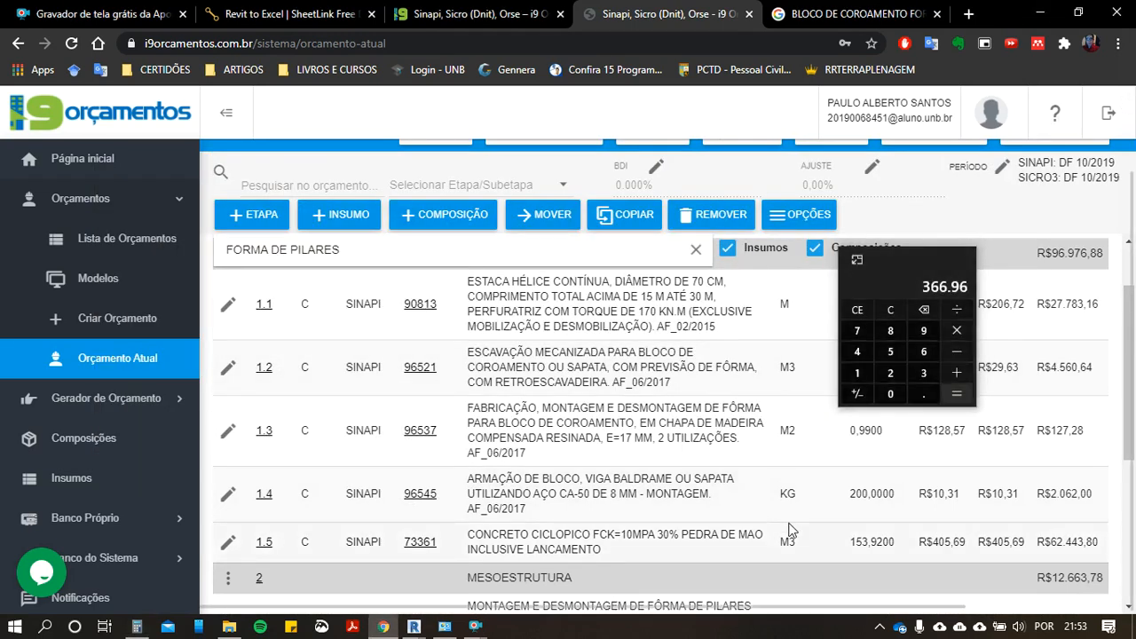
{"action": "key", "text": "alt+Tab"}
Step: Replace the composition search text and search for "ARMAÇÃO DE PILAR"
{"action": "left_click", "coordinate": [477, 240]}
{"action": "key", "text": "ctrl+a"}
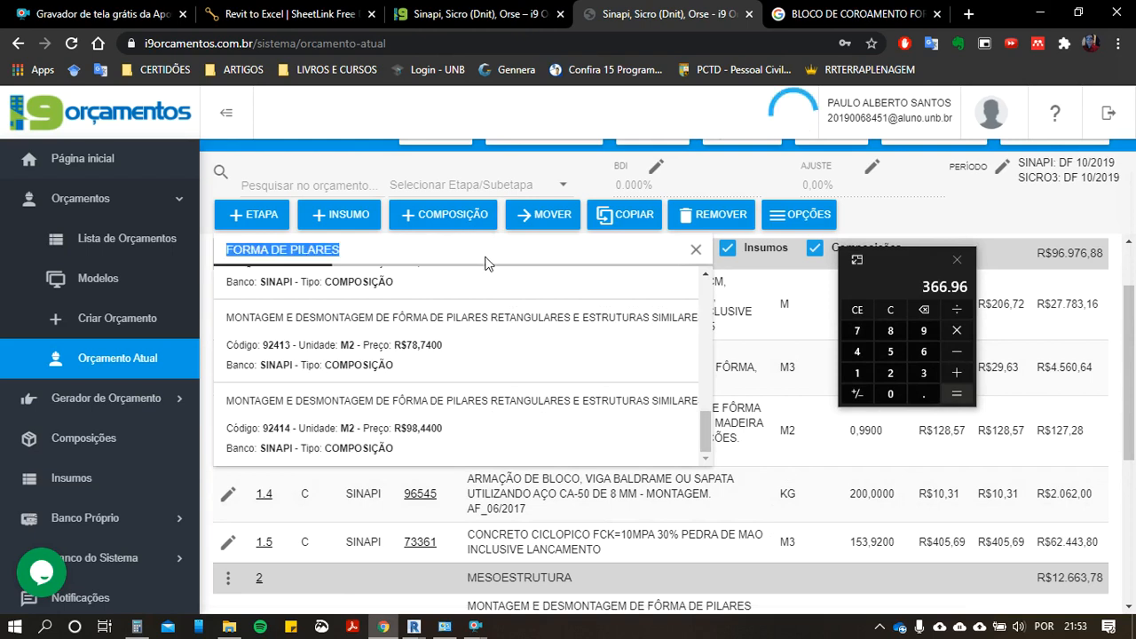
{"action": "left_click", "coordinate": [712, 253]}
{"action": "left_click", "coordinate": [495, 259]}
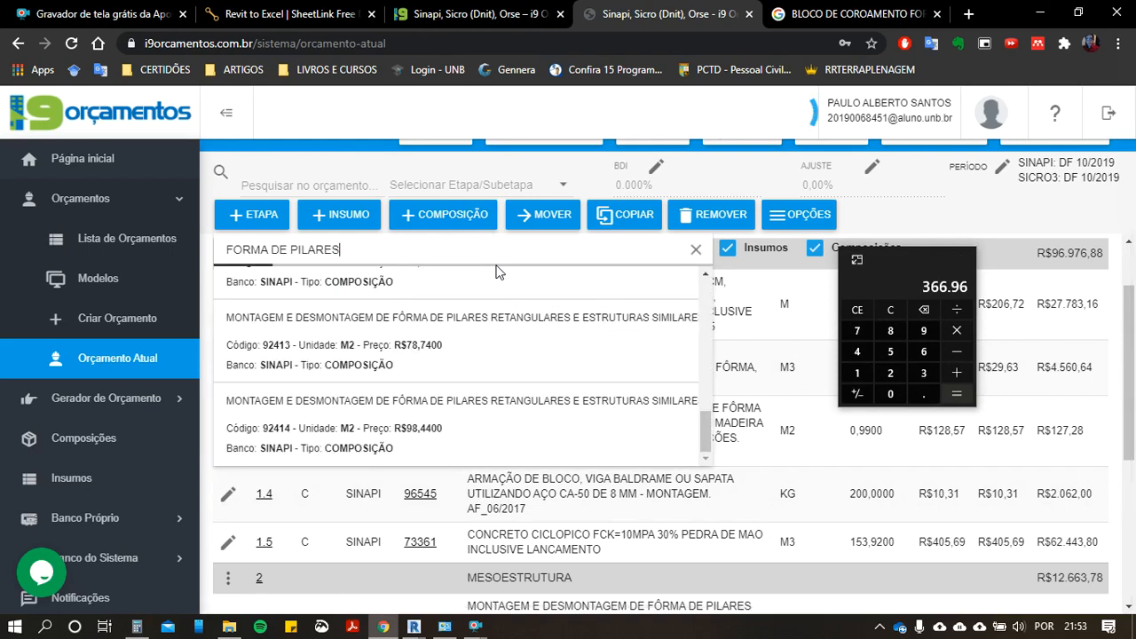
{"action": "left_click", "coordinate": [339, 244]}
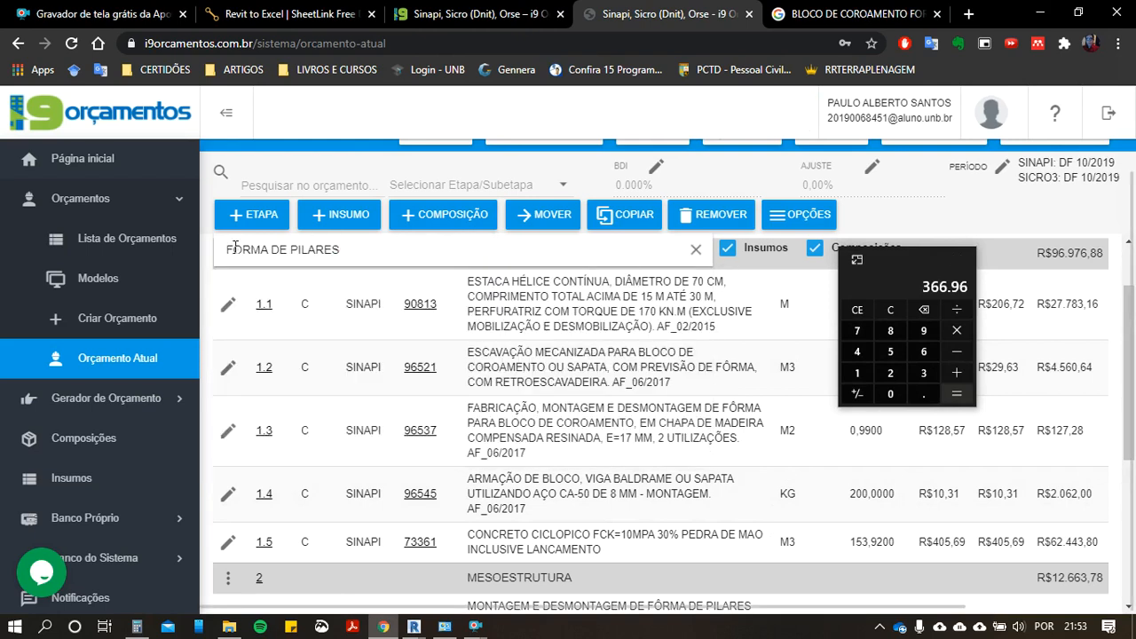
{"action": "triple_click", "coordinate": [235, 248]}
{"action": "type", "text": "A"}
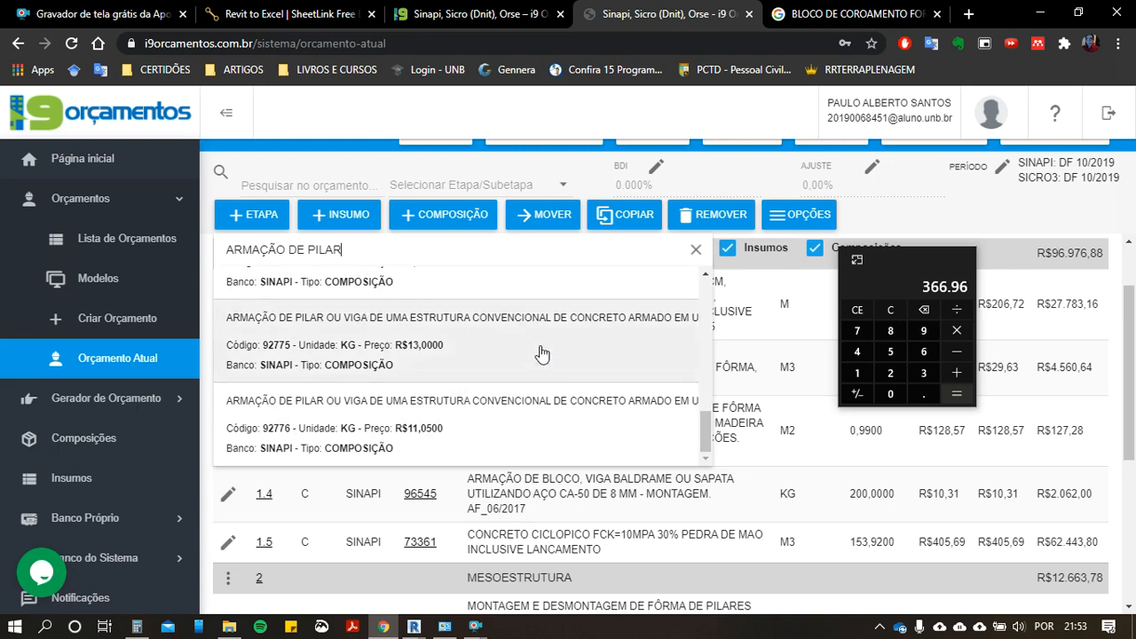
Step: Add SINAPI composition 92775 for pier reinforcement to stage 2 - MESOESTRUTURA with quantity 100, and clear the calculator
{"action": "left_click", "coordinate": [542, 353]}
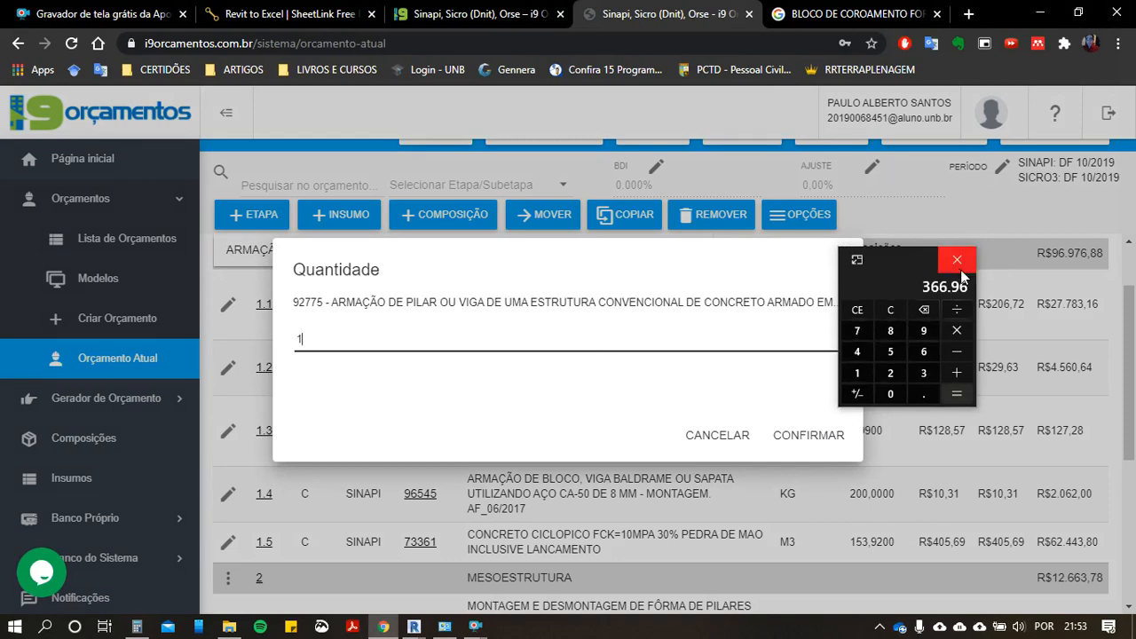
{"action": "left_click", "coordinate": [894, 317]}
{"action": "left_click", "coordinate": [590, 344]}
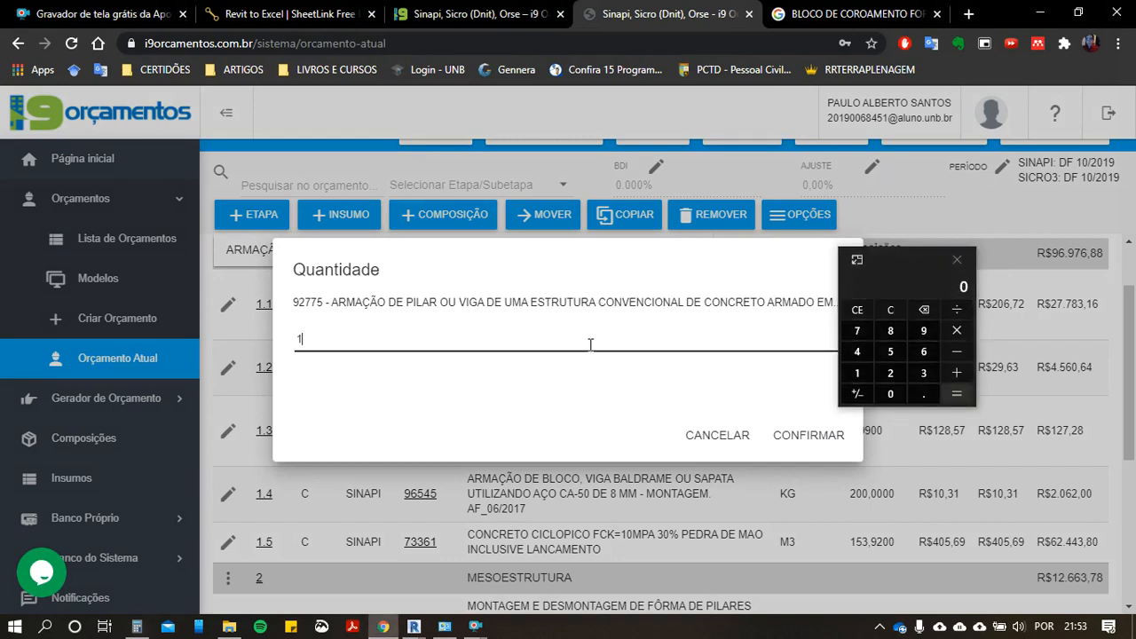
{"action": "type", "text": "00"}
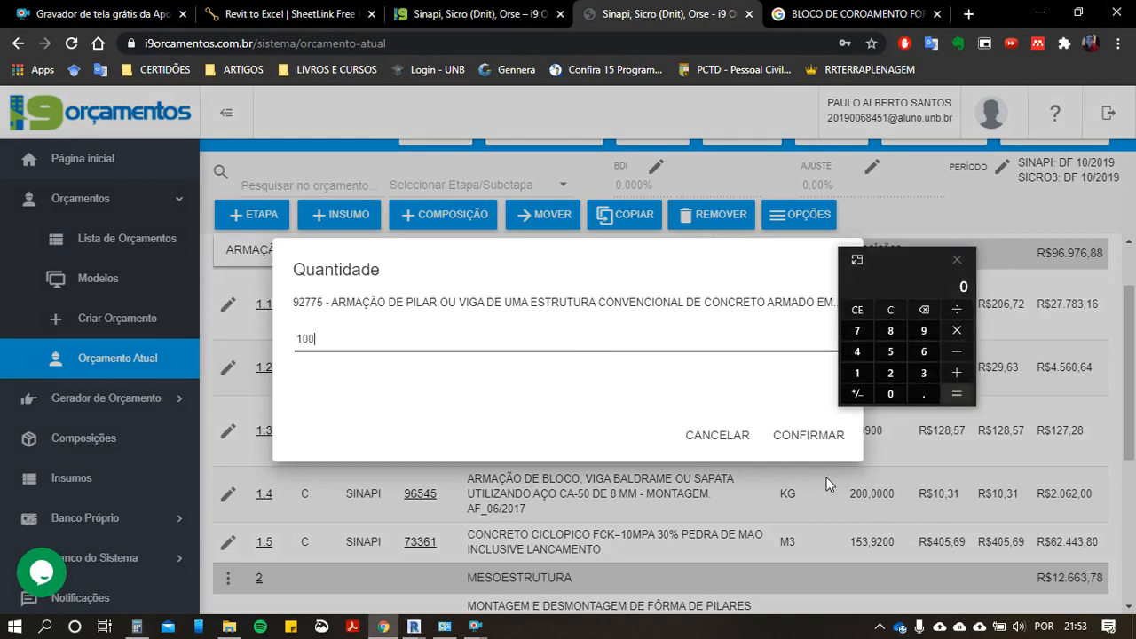
{"action": "left_click", "coordinate": [793, 435]}
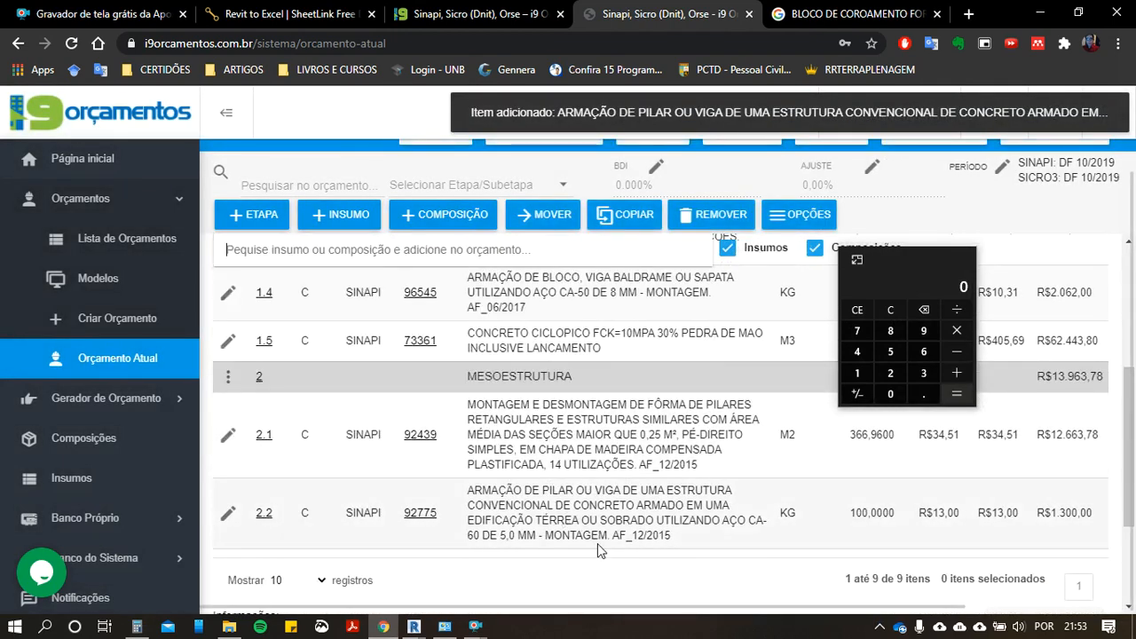
Step: Move the calculator aside and examine item 2.2's description for the bar diameter, steel type and building type it applies to
{"action": "left_click_drag", "start_coordinate": [927, 260], "coordinate": [1041, 147]}
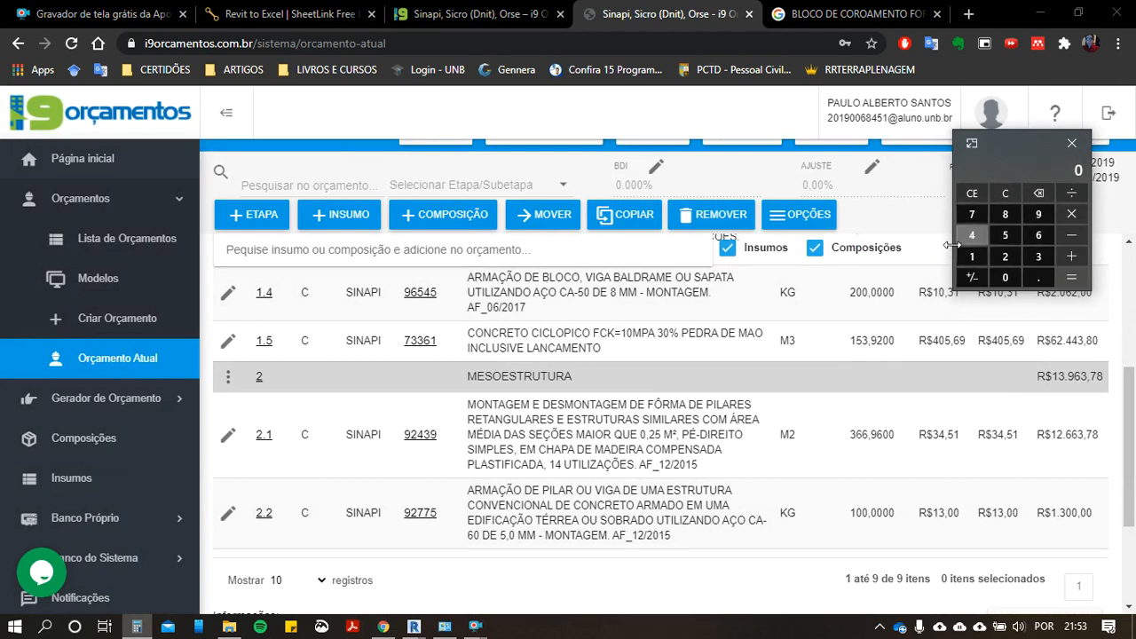
{"action": "scroll", "coordinate": [607, 510], "scroll_direction": "down", "scroll_amount": 1}
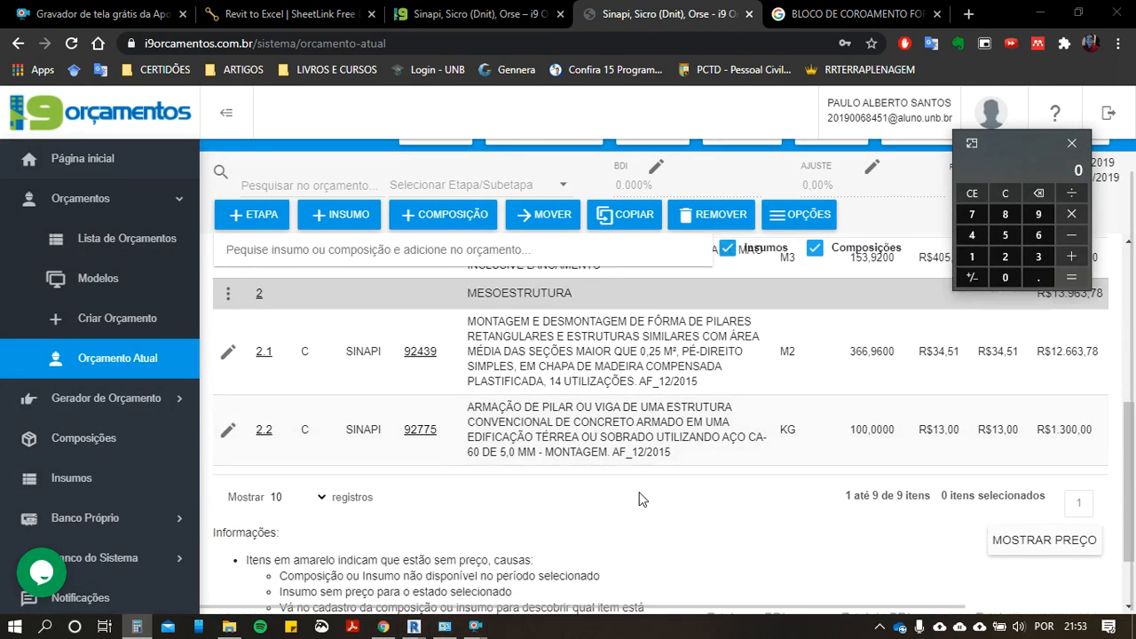
{"action": "left_click_drag", "start_coordinate": [500, 453], "coordinate": [537, 454]}
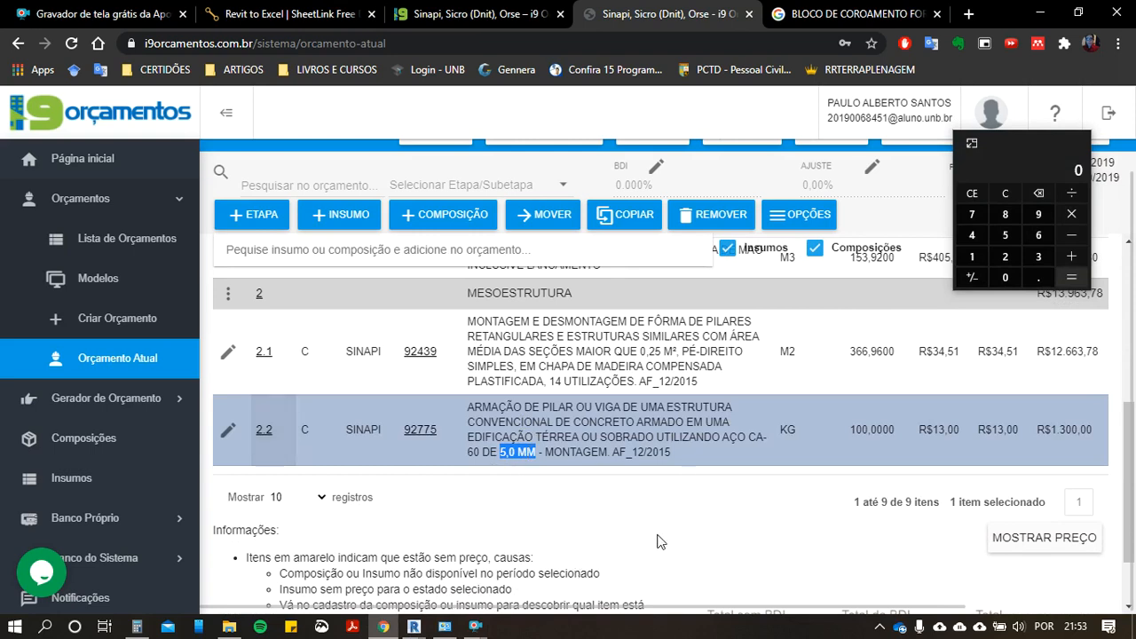
{"action": "left_click", "coordinate": [476, 461]}
{"action": "double_click", "coordinate": [475, 454]}
{"action": "left_click_drag", "start_coordinate": [583, 452], "coordinate": [594, 406]}
{"action": "left_click", "coordinate": [671, 453]}
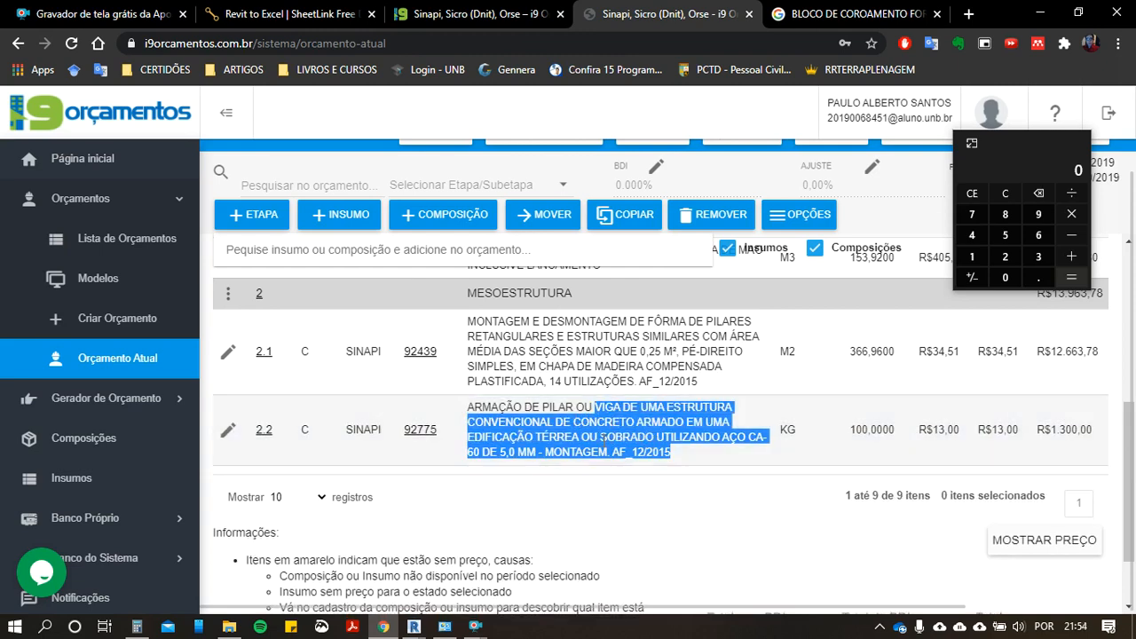
{"action": "left_click", "coordinate": [578, 411]}
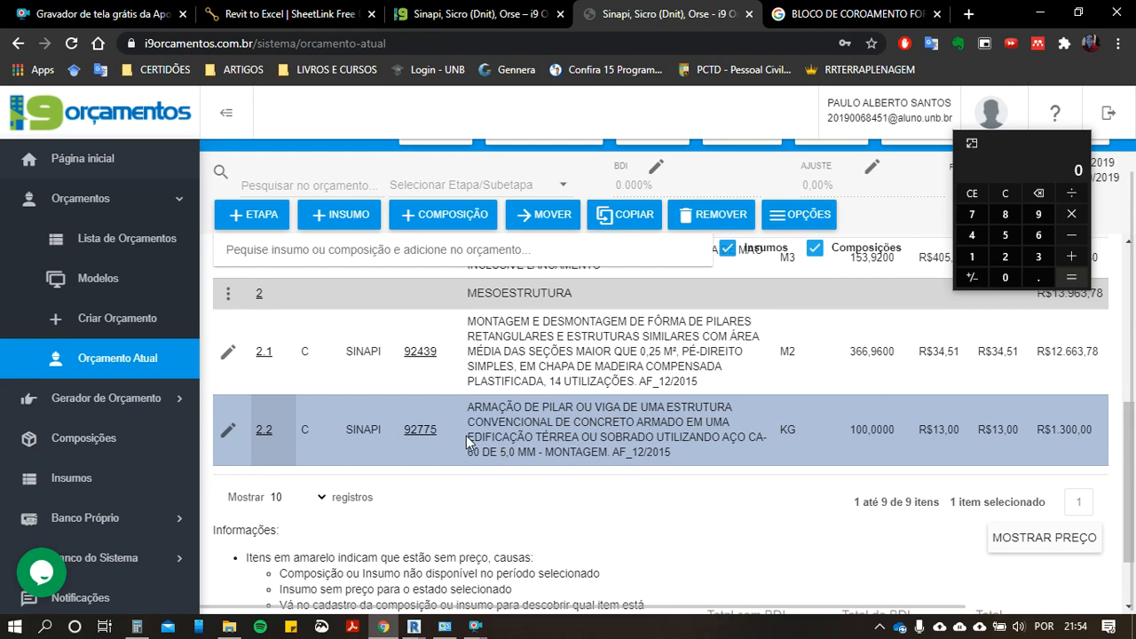
{"action": "left_click_drag", "start_coordinate": [466, 435], "coordinate": [654, 437]}
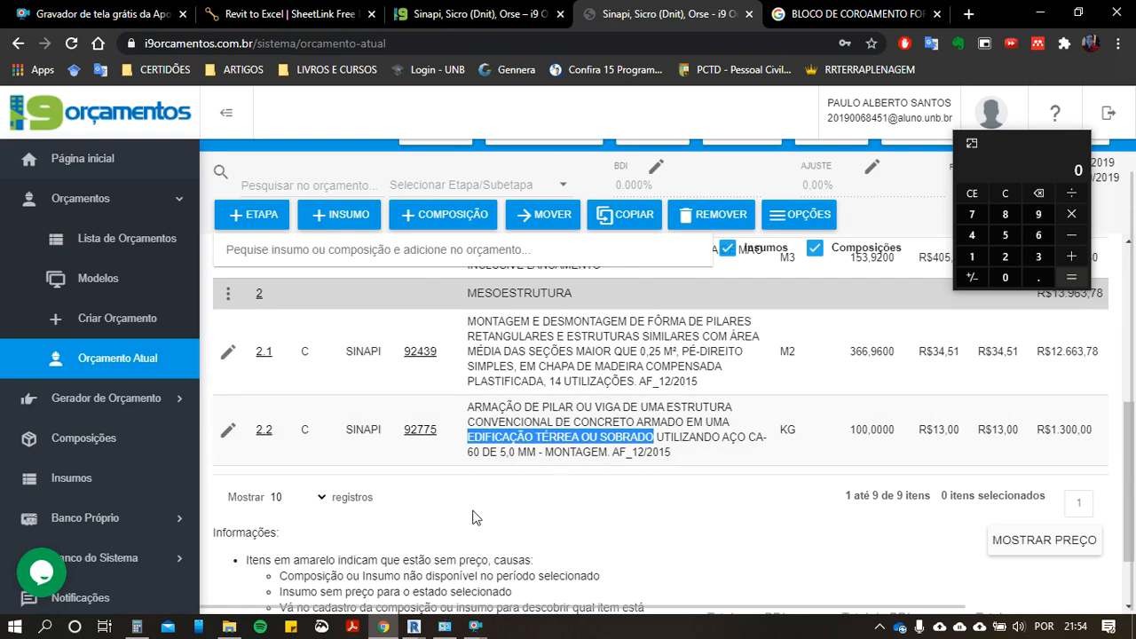
{"action": "left_click", "coordinate": [543, 513]}
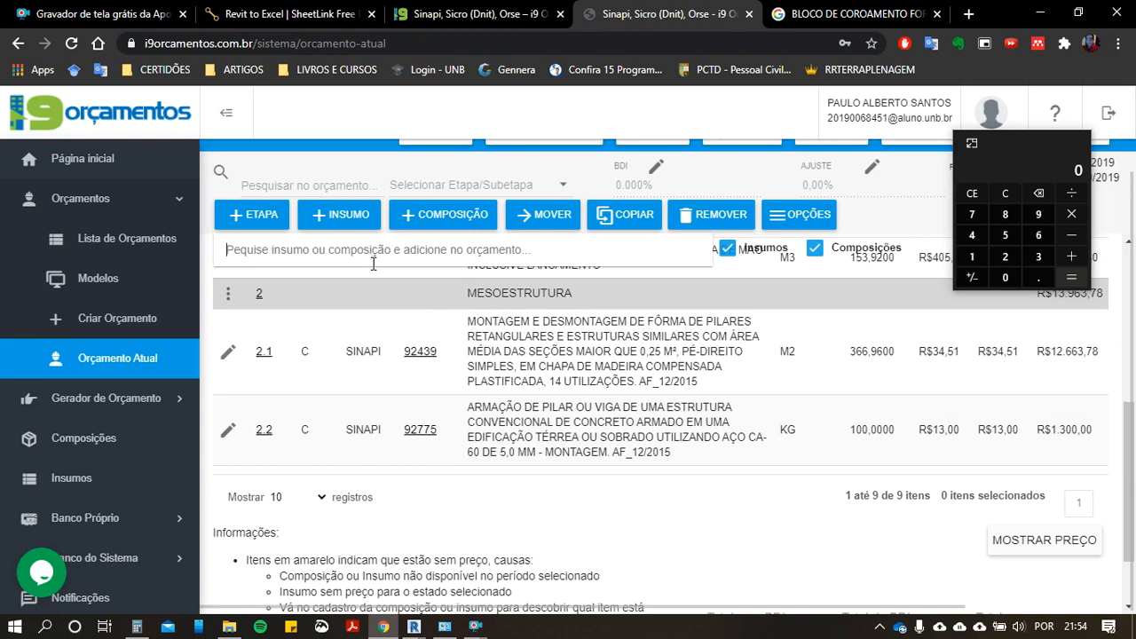
Step: Add SINAPI composition 73361 for cyclopean concrete to stage 2 - MESOESTRUTURA with quantity 1
{"action": "scroll", "coordinate": [373, 293], "scroll_direction": "up", "scroll_amount": 3}
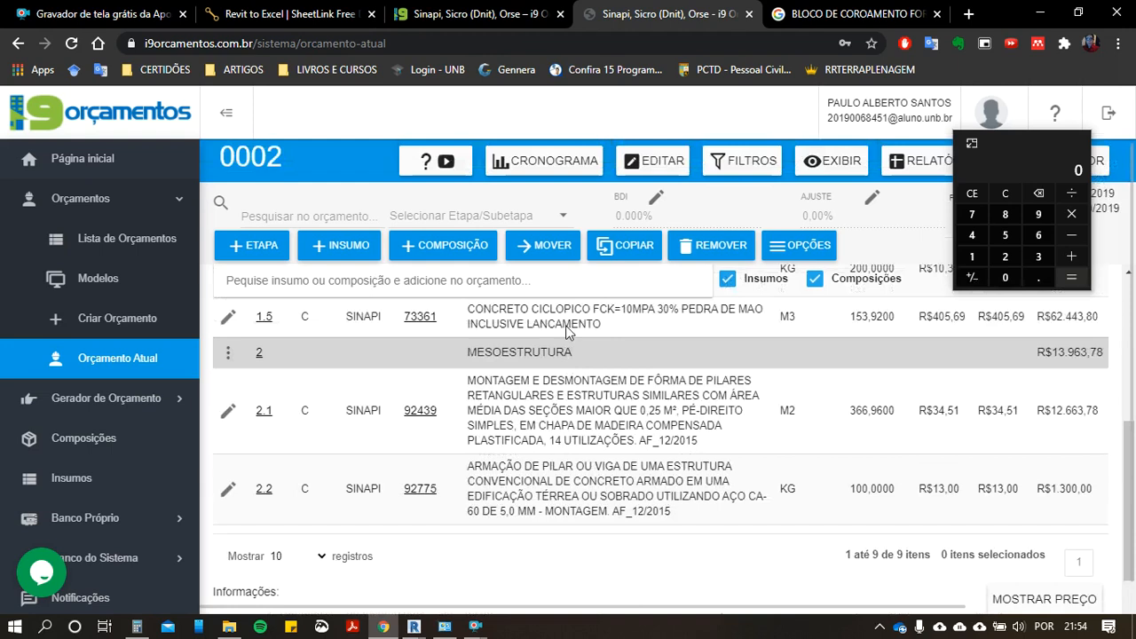
{"action": "left_click", "coordinate": [339, 278]}
{"action": "type", "text": "733"}
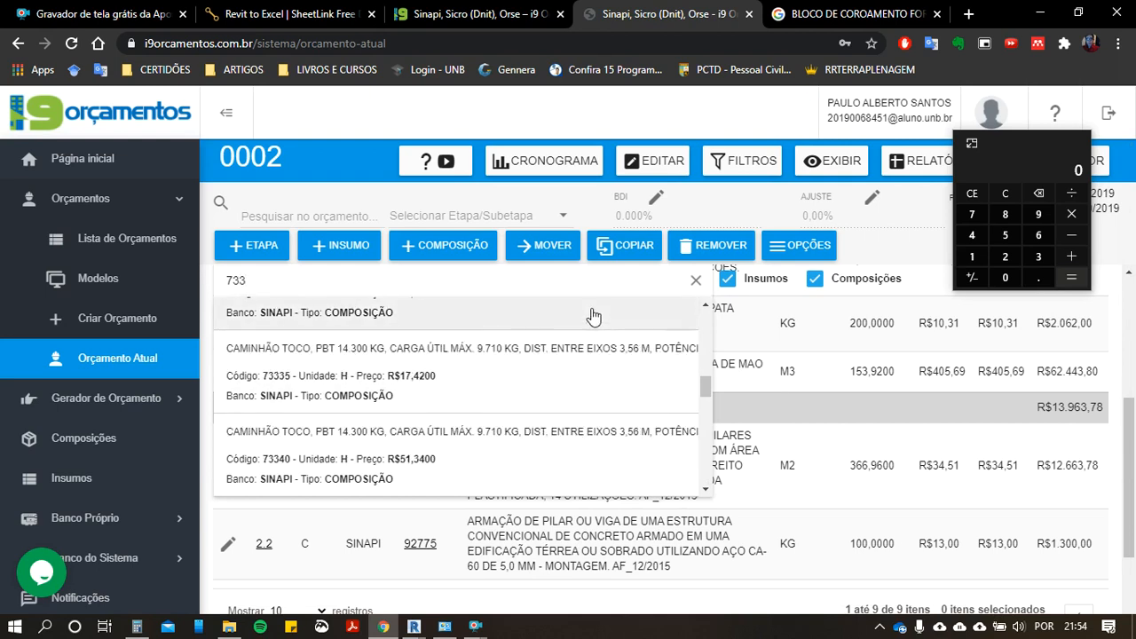
{"action": "type", "text": "61"}
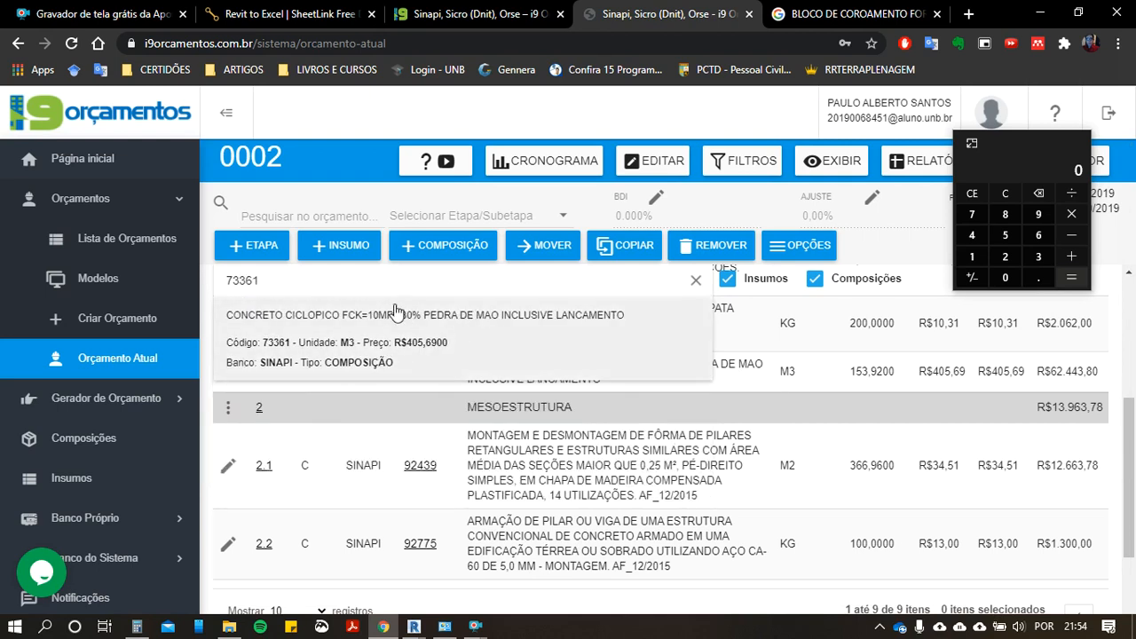
{"action": "left_click", "coordinate": [384, 327]}
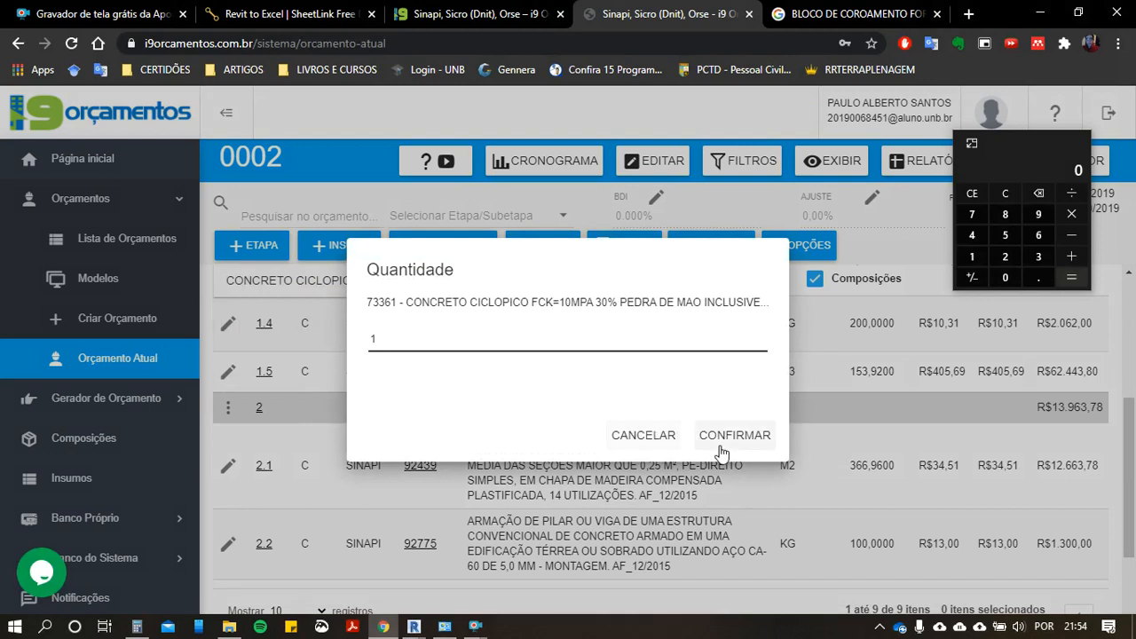
{"action": "left_click", "coordinate": [733, 435]}
{"action": "scroll", "coordinate": [769, 435], "scroll_direction": "down", "scroll_amount": 3}
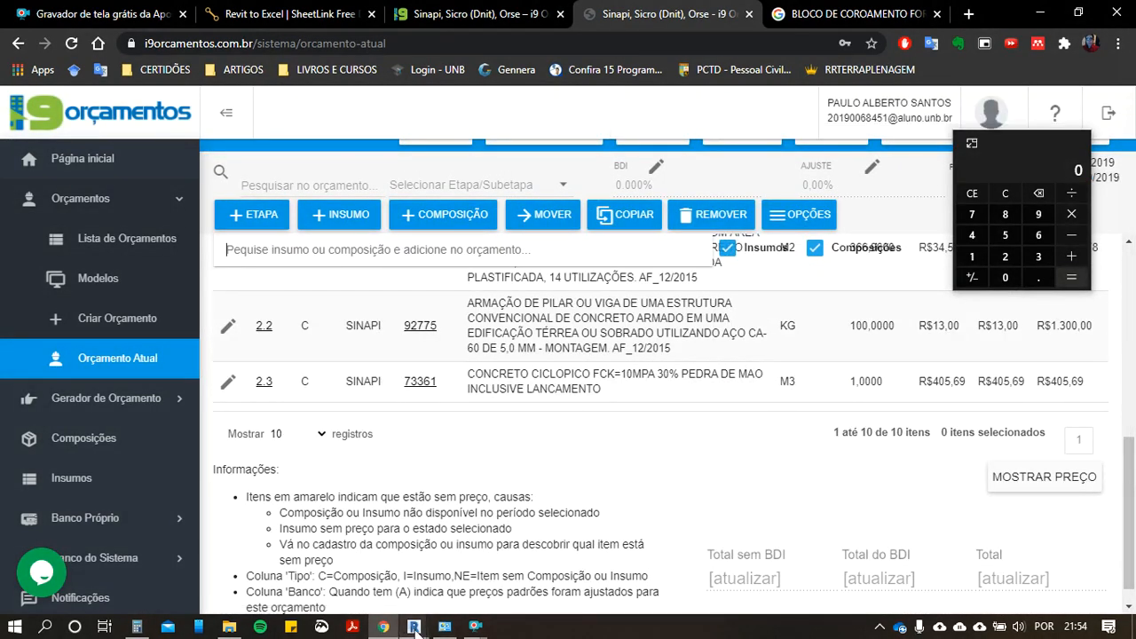
Step: Switch to Revit, close the SheetLink column dimensions preview, and restart SheetLink for the two selected columns
{"action": "mouse_move", "coordinate": [414, 627]}
{"action": "left_click", "coordinate": [542, 568]}
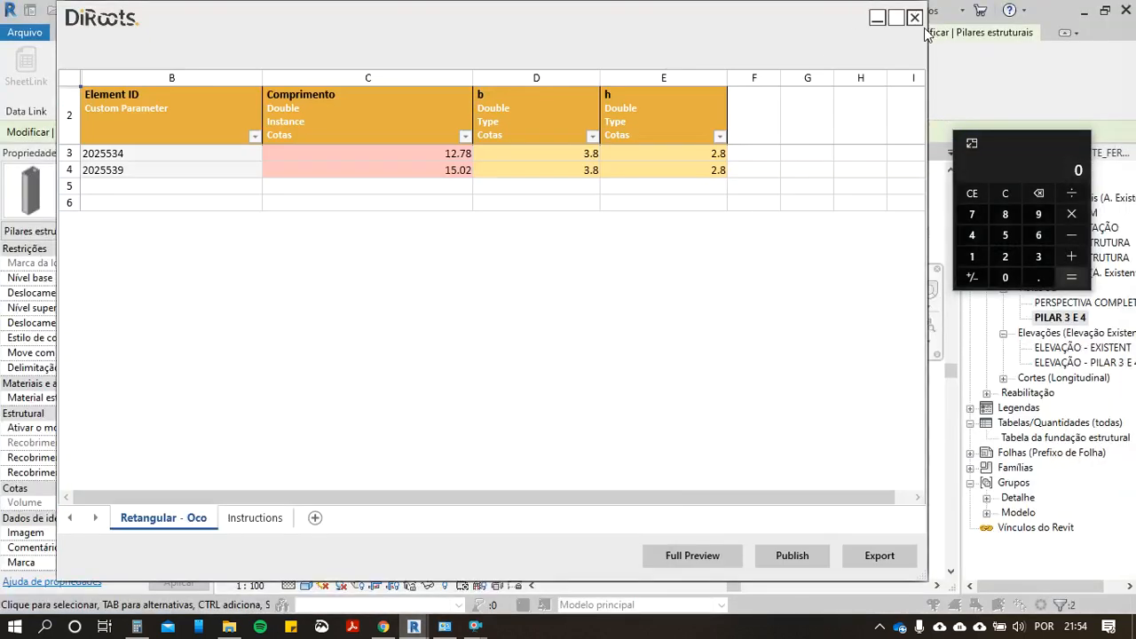
{"action": "left_click", "coordinate": [914, 17]}
{"action": "left_click", "coordinate": [915, 16]}
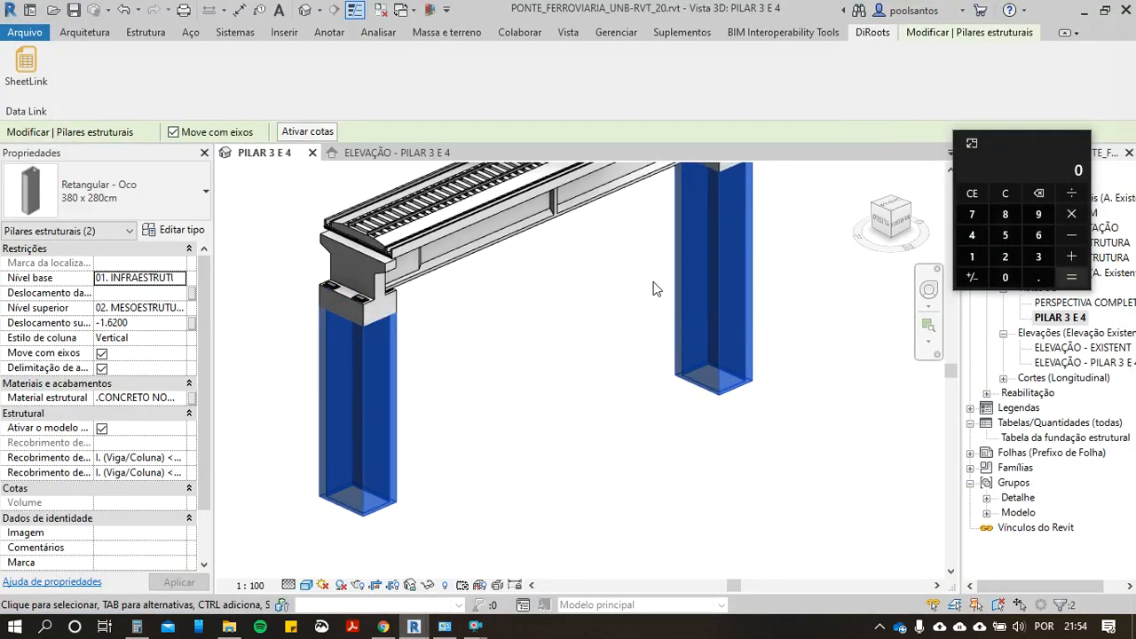
{"action": "left_click", "coordinate": [21, 68]}
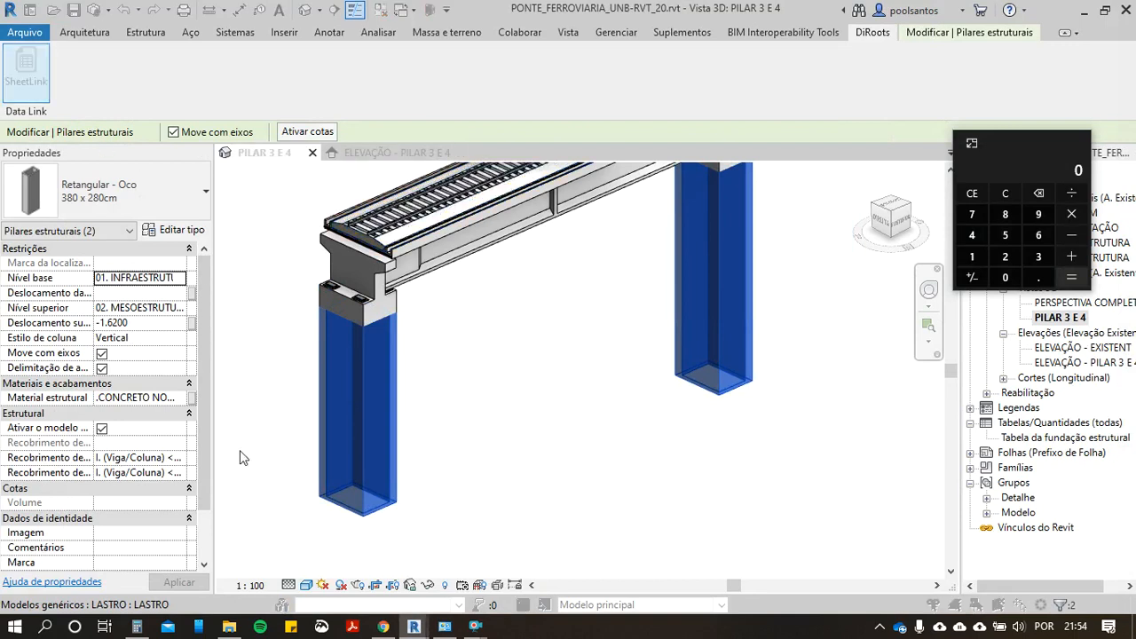
Step: Choose the Volume parameter for the two columns in SheetLink and preview the resulting table
{"action": "scroll", "coordinate": [444, 352], "scroll_direction": "down", "scroll_amount": 10}
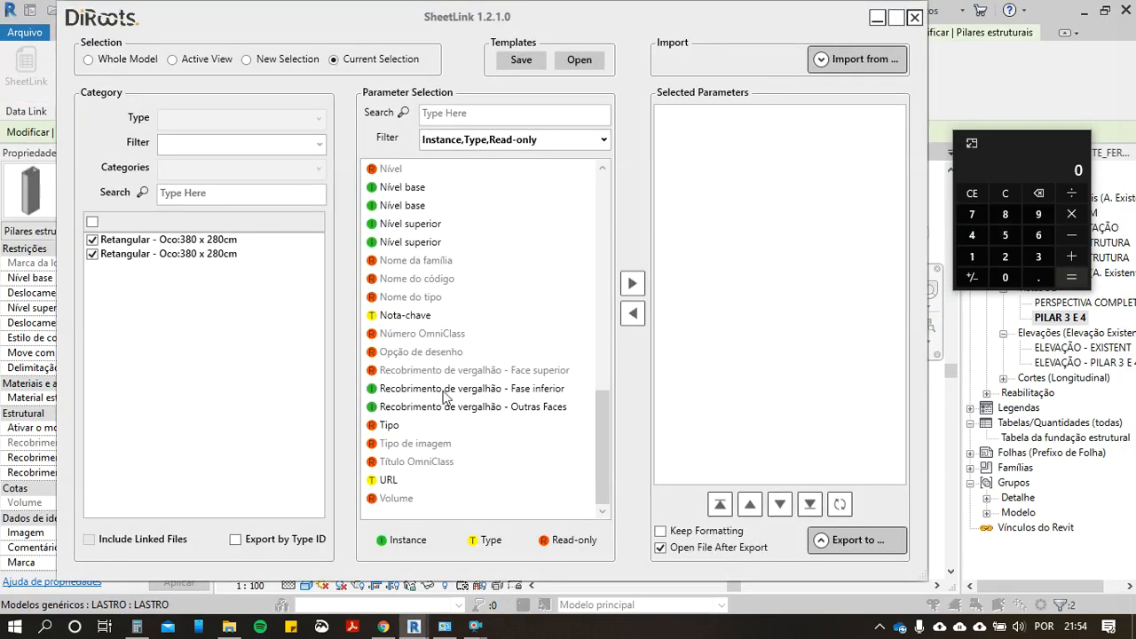
{"action": "left_click", "coordinate": [408, 498]}
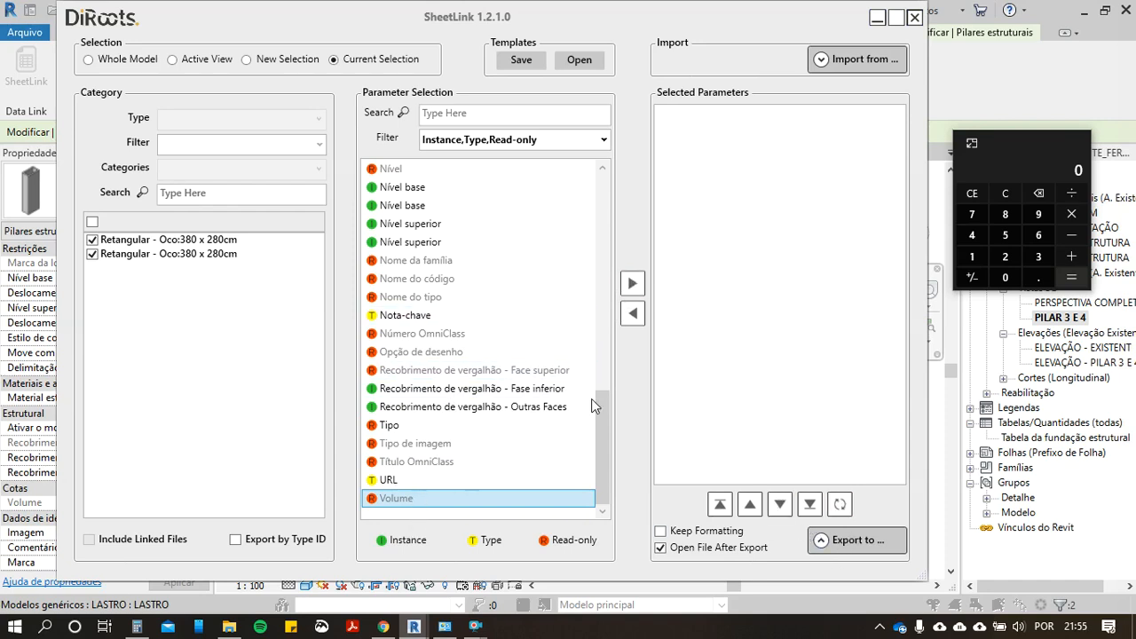
{"action": "left_click", "coordinate": [632, 283]}
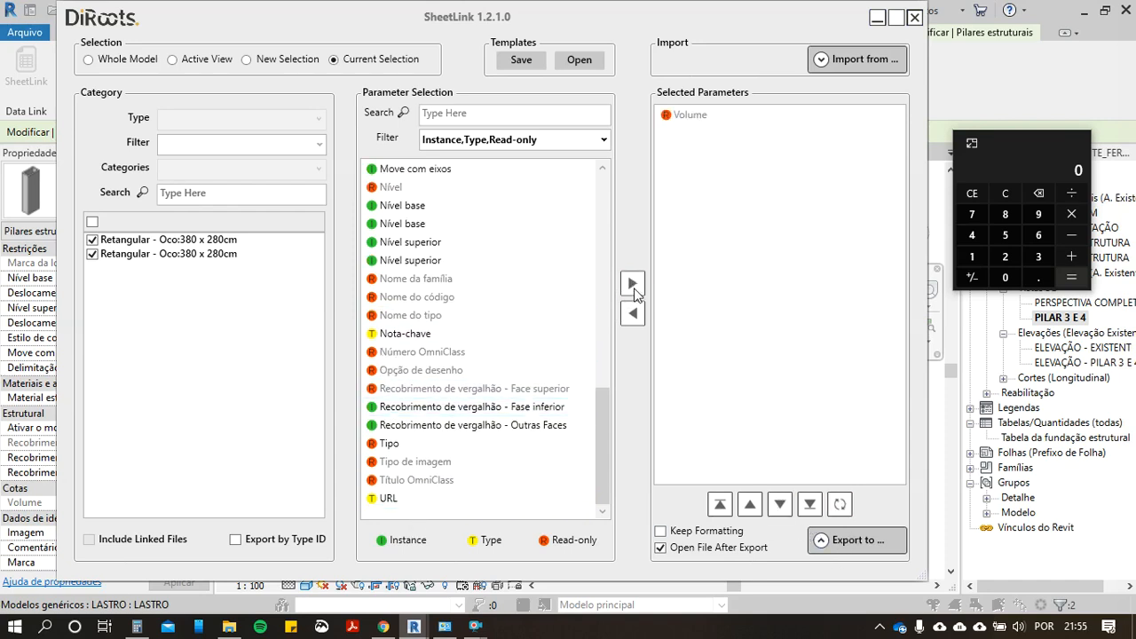
{"action": "left_click", "coordinate": [823, 543]}
{"action": "left_click", "coordinate": [852, 491]}
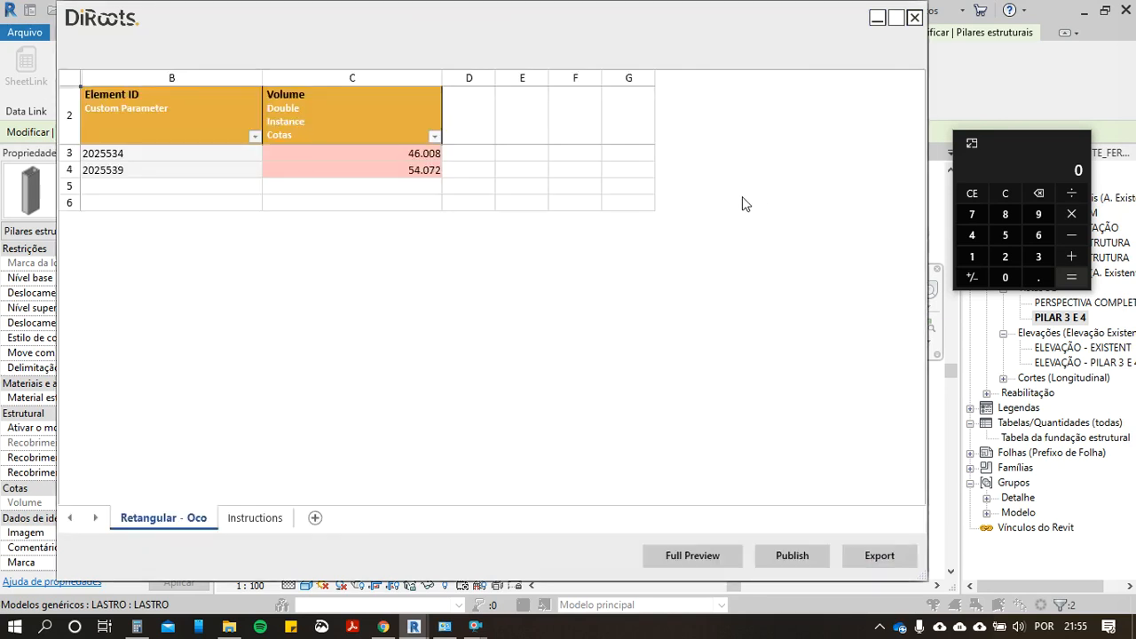
Step: Add the column volumes 46 and 54 on the calculator and enter 100 as item 2.3's quantity in i9 Orçamentos
{"action": "left_click", "coordinate": [972, 235]}
{"action": "left_click", "coordinate": [1039, 235]}
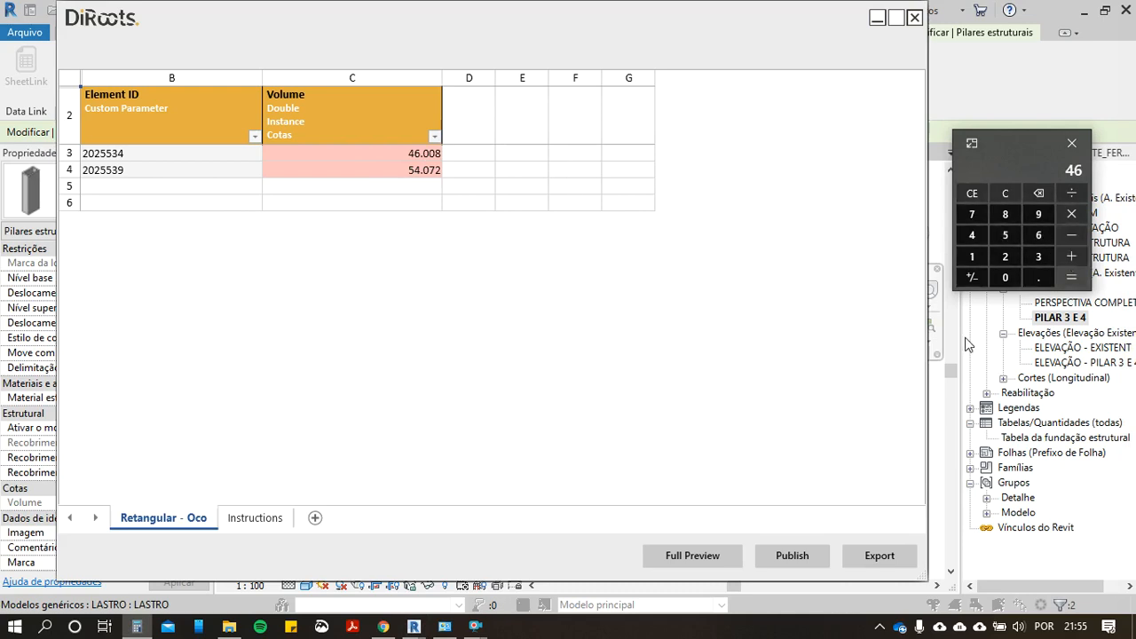
{"action": "left_click", "coordinate": [1005, 235]}
{"action": "left_click", "coordinate": [972, 235]}
{"action": "left_click", "coordinate": [392, 632]}
{"action": "left_click", "coordinate": [875, 380]}
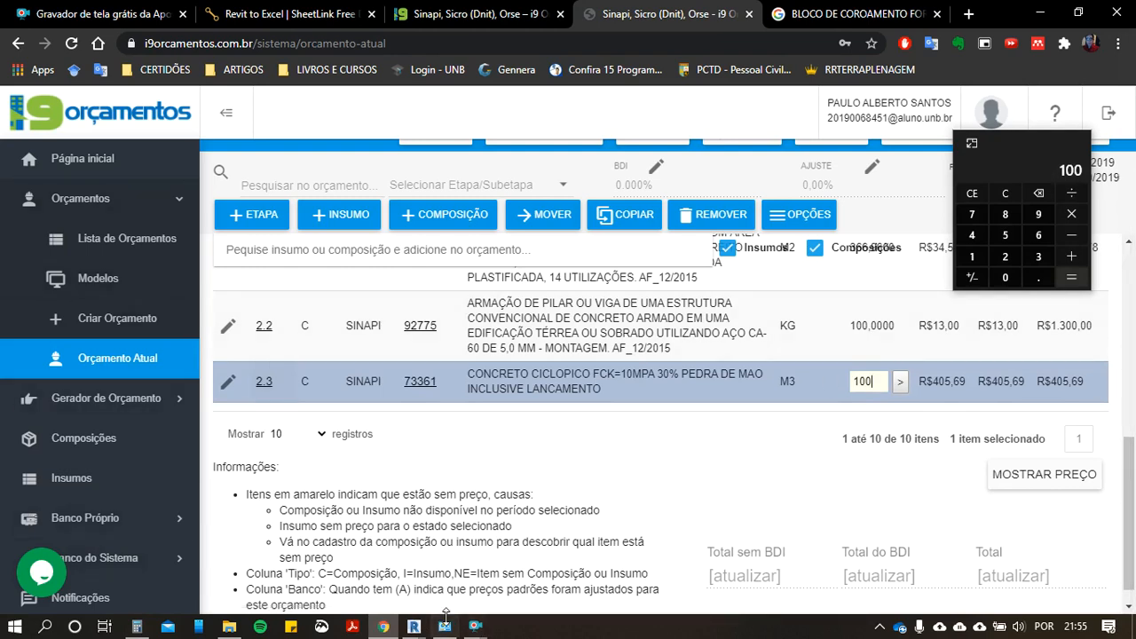
Step: Switch back to Revit and close the SheetLink volume preview
{"action": "mouse_move", "coordinate": [445, 621]}
{"action": "left_click", "coordinate": [538, 546]}
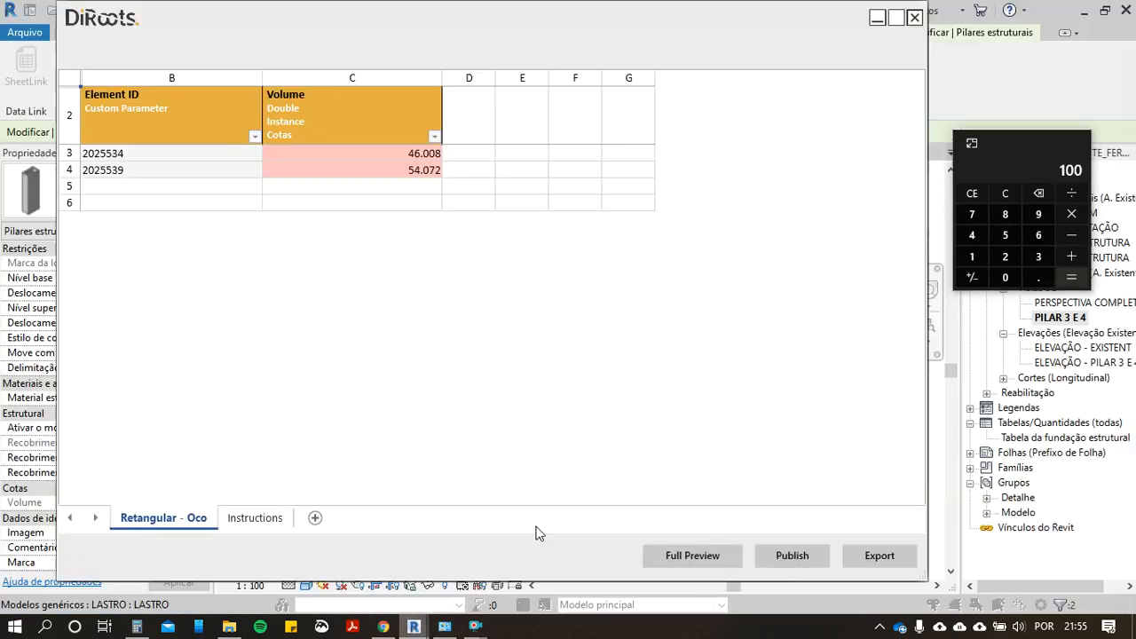
{"action": "left_click", "coordinate": [914, 17]}
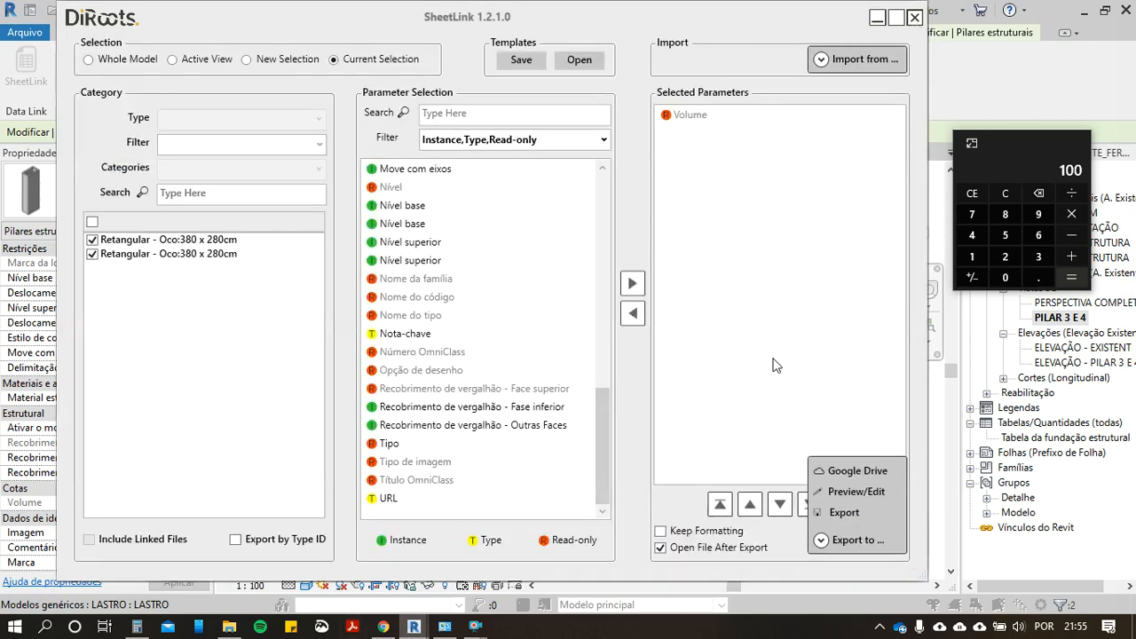
Step: Close SheetLink and select all instances in the project of the 380 x 280cm hollow rectangular column
{"action": "left_click", "coordinate": [919, 10]}
{"action": "left_click", "coordinate": [600, 399]}
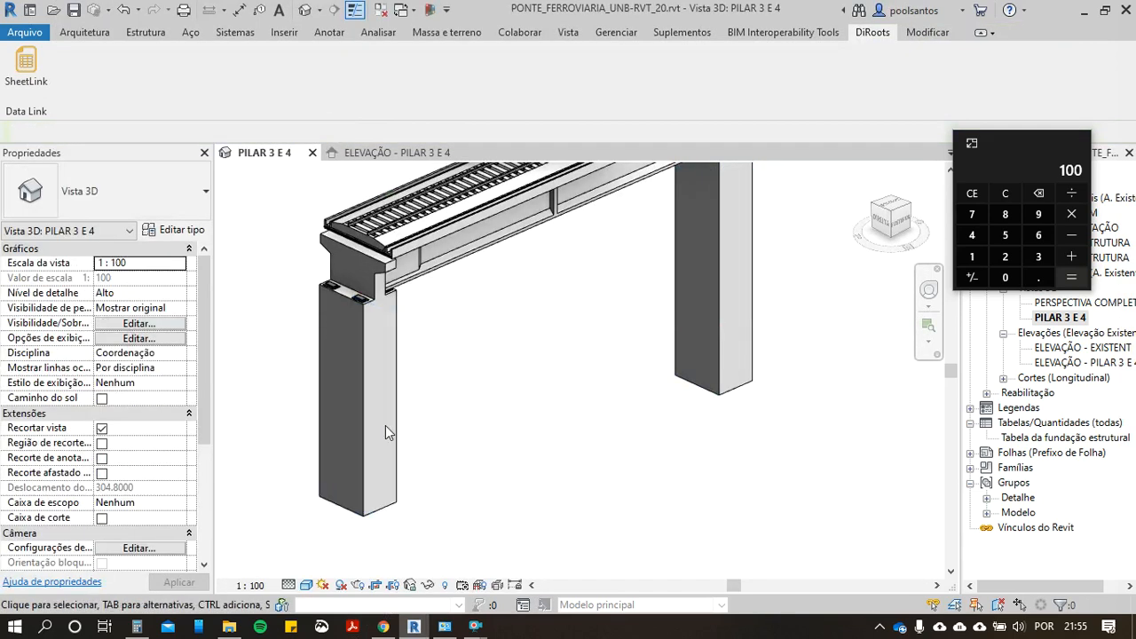
{"action": "left_click", "coordinate": [368, 429]}
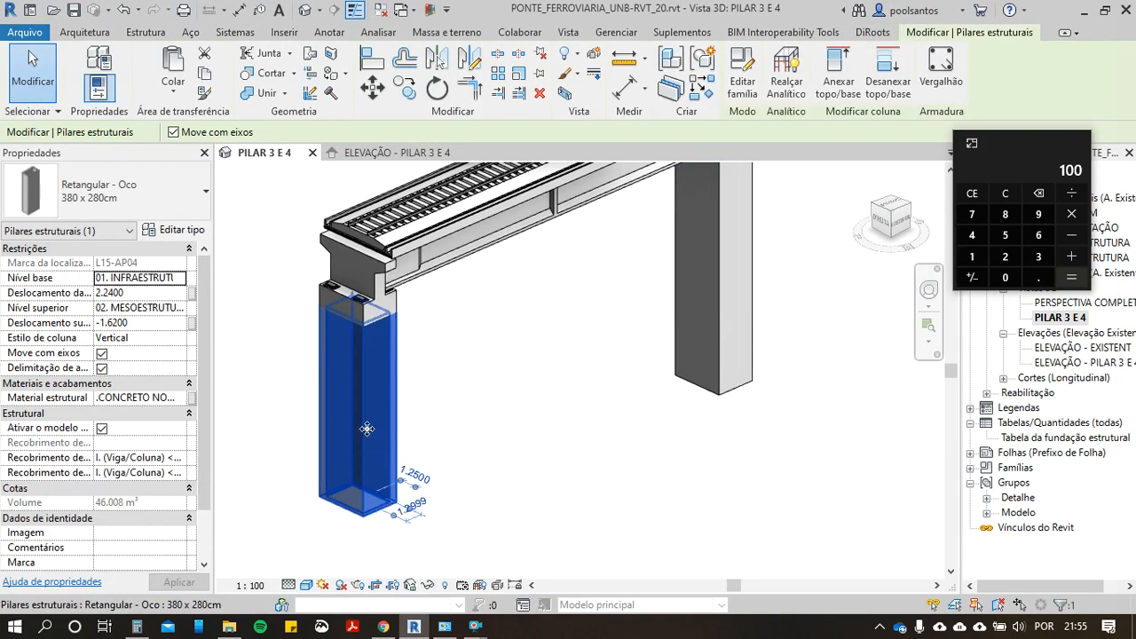
{"action": "key", "text": "s"}
{"action": "key", "text": "a"}
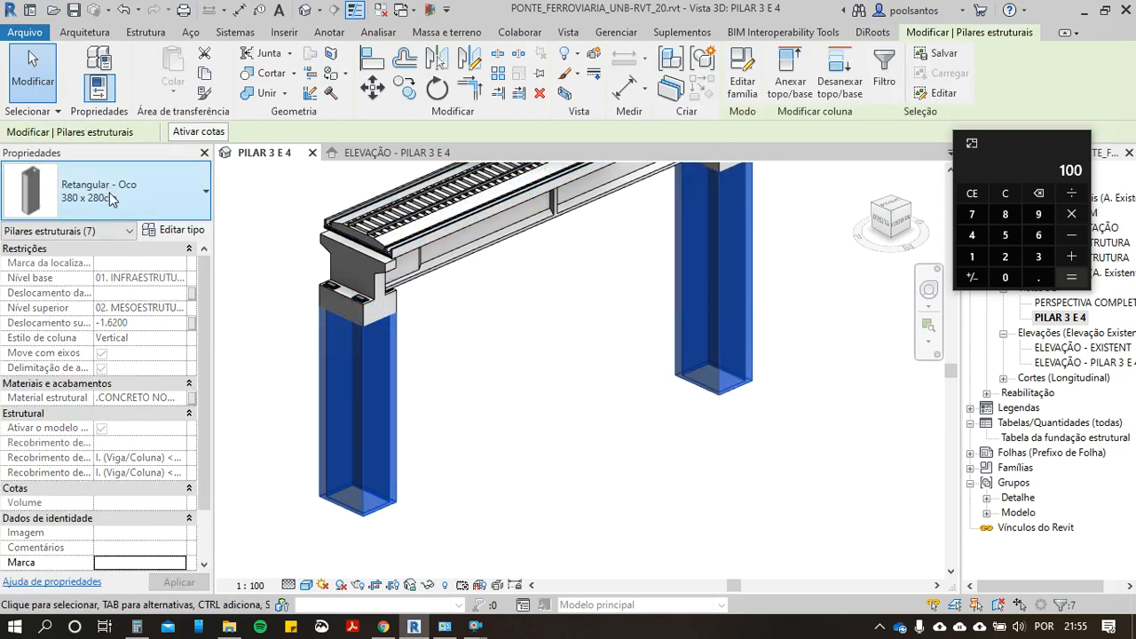
Step: Open the PERSPECTIVA COMPLETA view and examine the selected columns along the whole bridge
{"action": "left_click", "coordinate": [1073, 316]}
{"action": "key", "text": "Escape"}
{"action": "double_click", "coordinate": [1065, 304]}
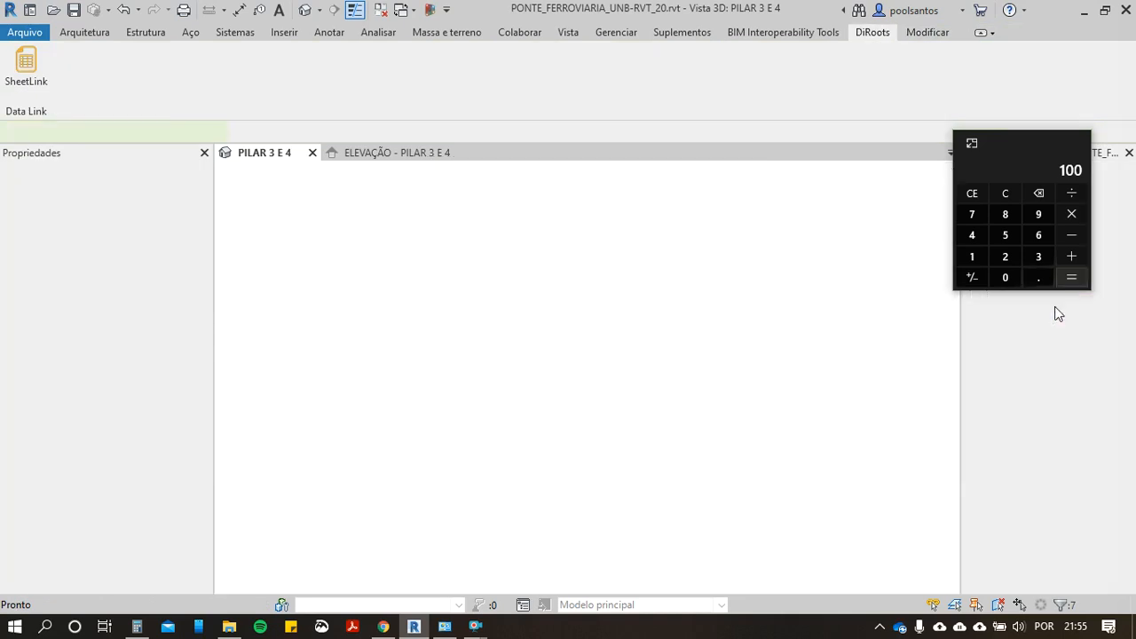
{"action": "scroll", "coordinate": [572, 404], "scroll_direction": "down", "scroll_amount": 5}
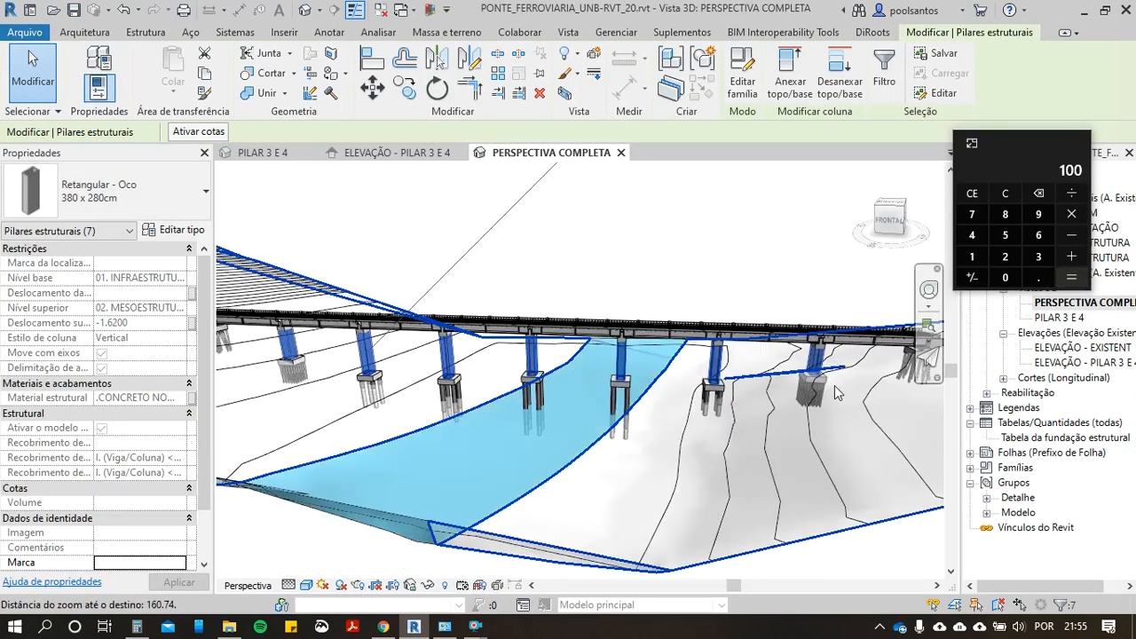
{"action": "scroll", "coordinate": [382, 461], "scroll_direction": "up", "scroll_amount": 2}
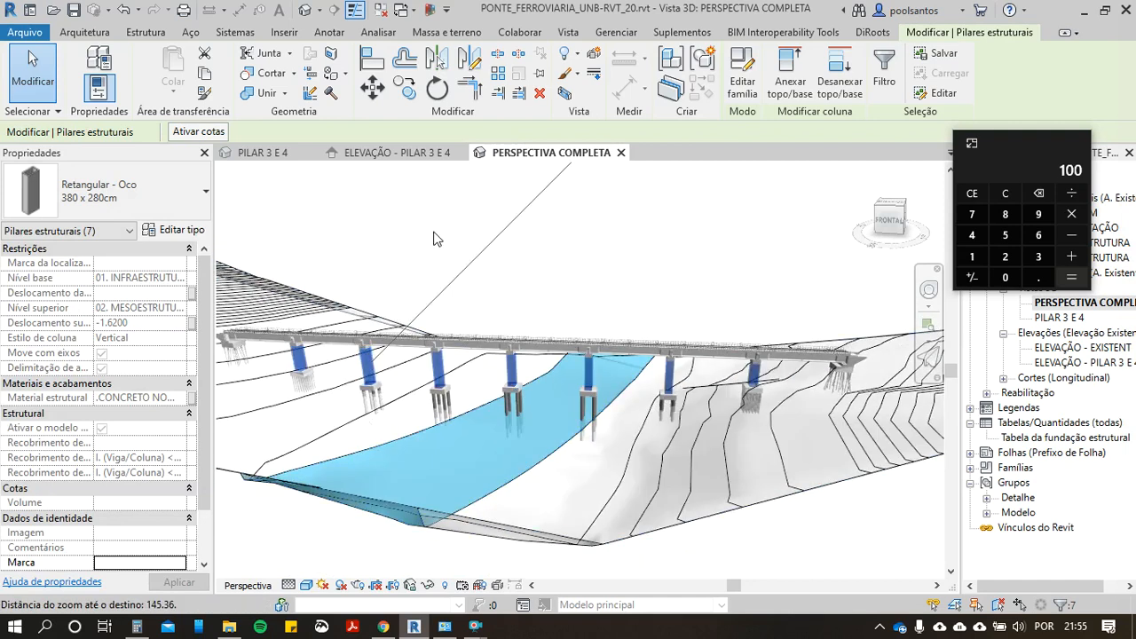
Step: Start SheetLink for all the selected columns, choose the Volume parameter and preview the resulting table
{"action": "left_click", "coordinate": [879, 32]}
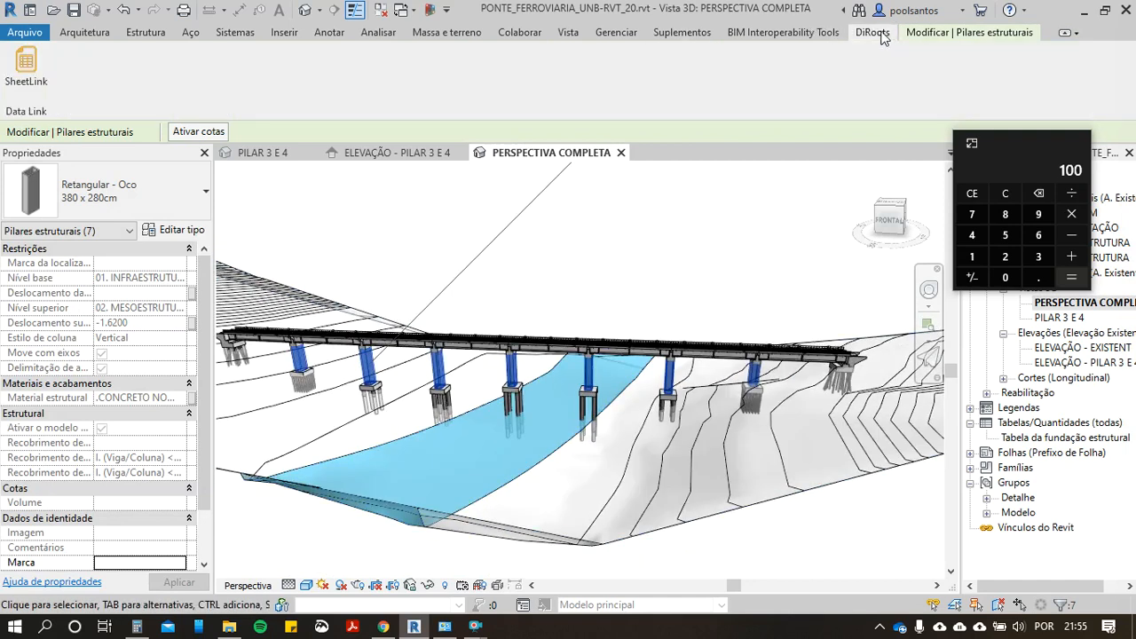
{"action": "left_click", "coordinate": [25, 64]}
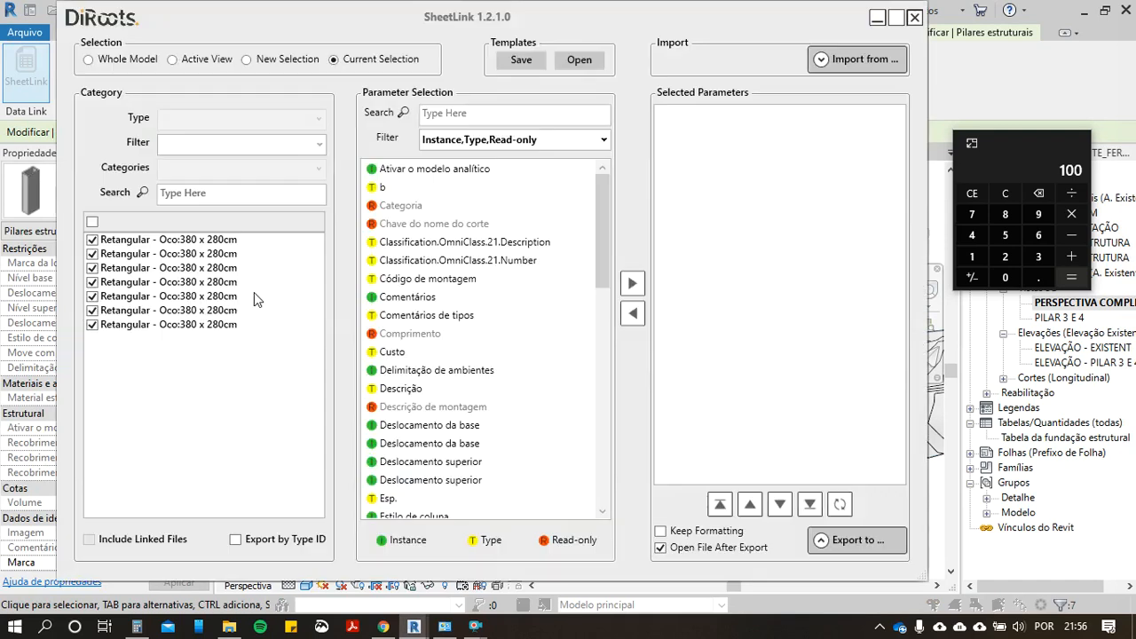
{"action": "scroll", "coordinate": [446, 371], "scroll_direction": "down", "scroll_amount": 3}
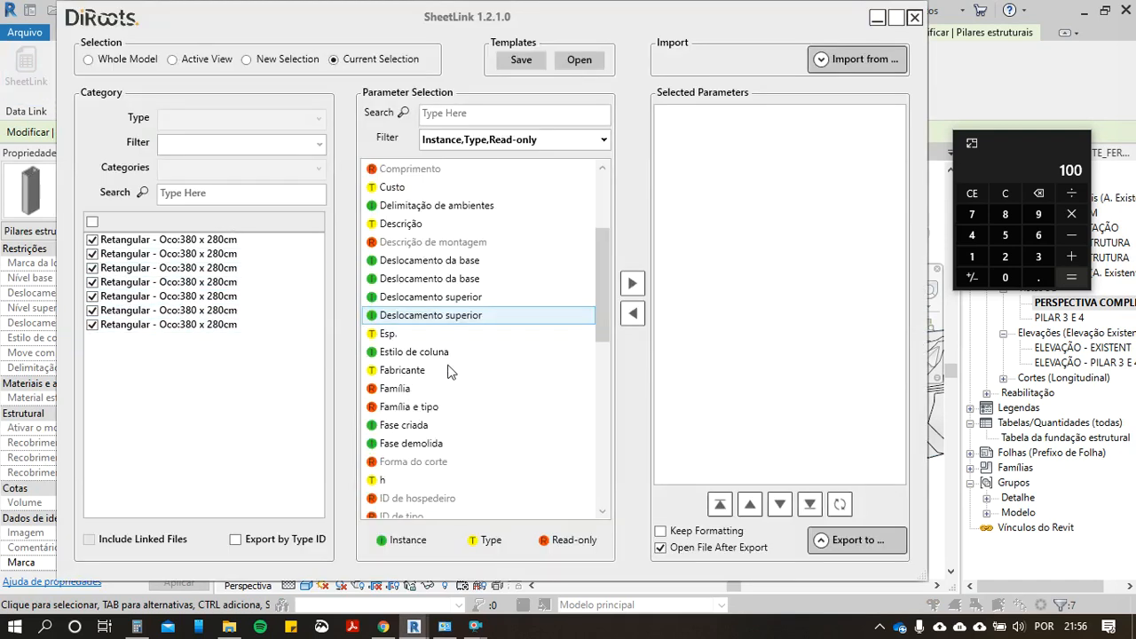
{"action": "scroll", "coordinate": [452, 390], "scroll_direction": "down", "scroll_amount": 10}
{"action": "left_click", "coordinate": [397, 498]}
{"action": "left_click", "coordinate": [632, 283]}
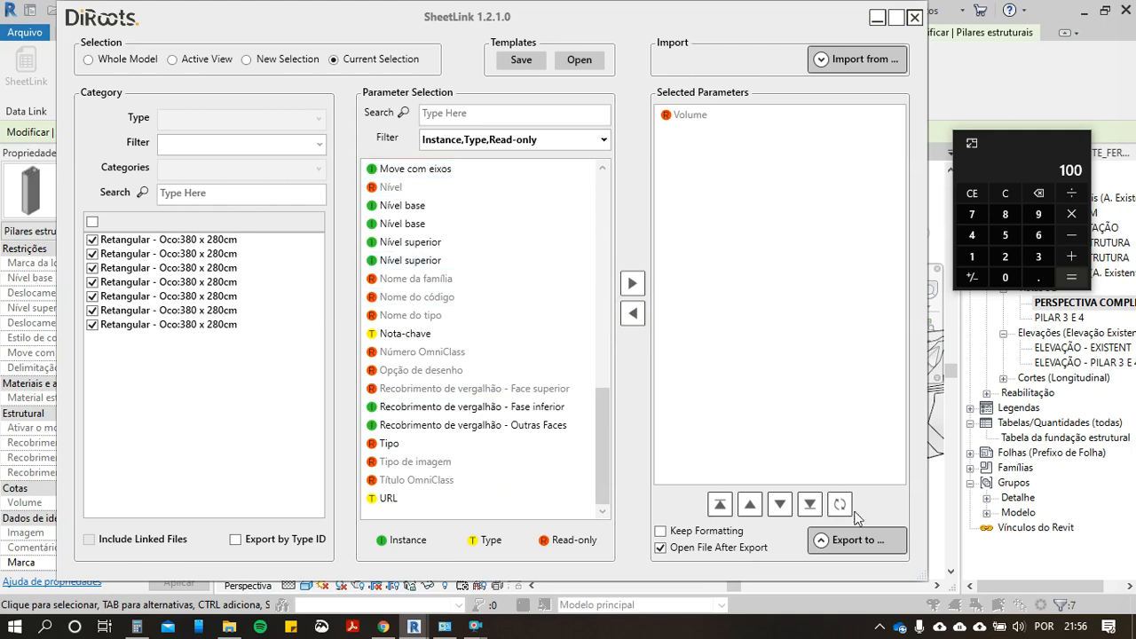
{"action": "left_click", "coordinate": [821, 541]}
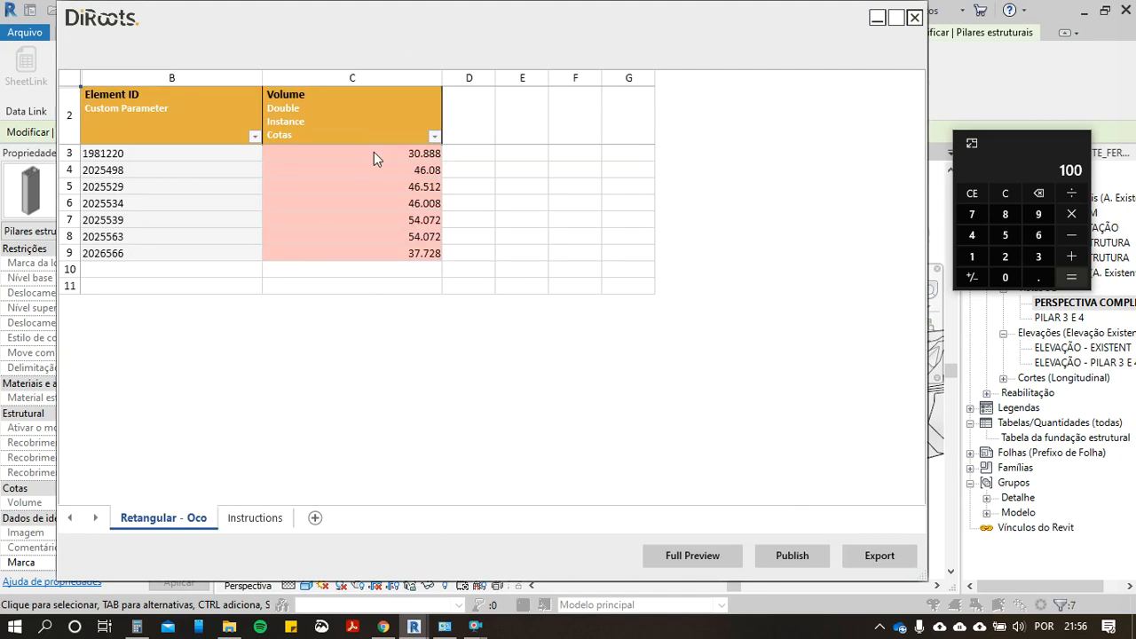
Step: Close the volume preview and SheetLink, clear the selection and close the PERSPECTIVA COMPLETA view
{"action": "left_click", "coordinate": [915, 18]}
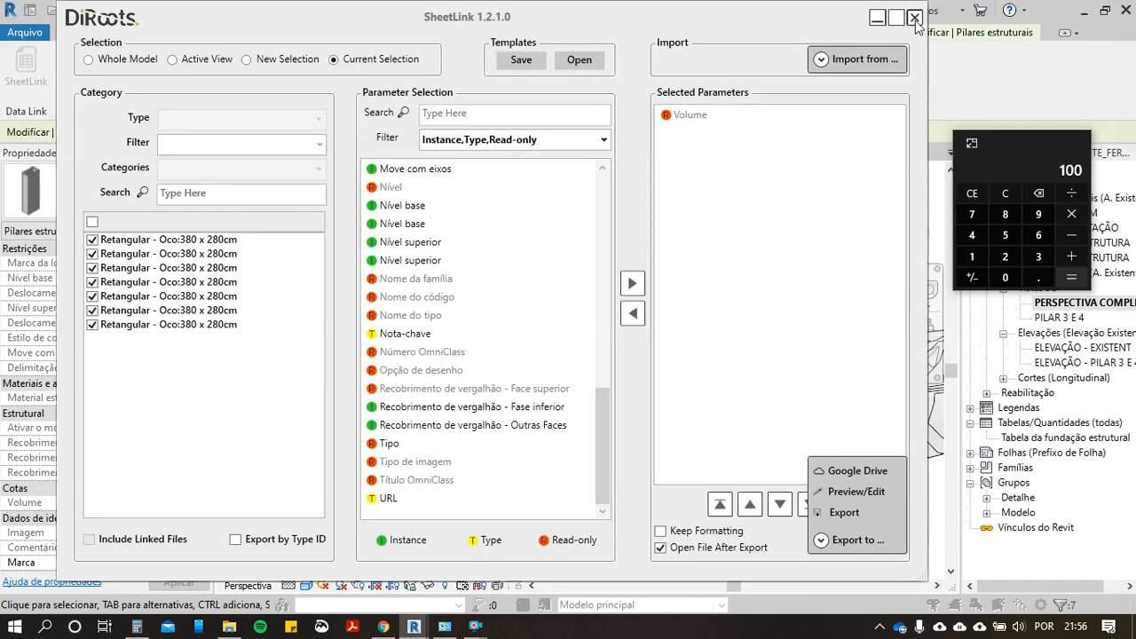
{"action": "left_click", "coordinate": [914, 18]}
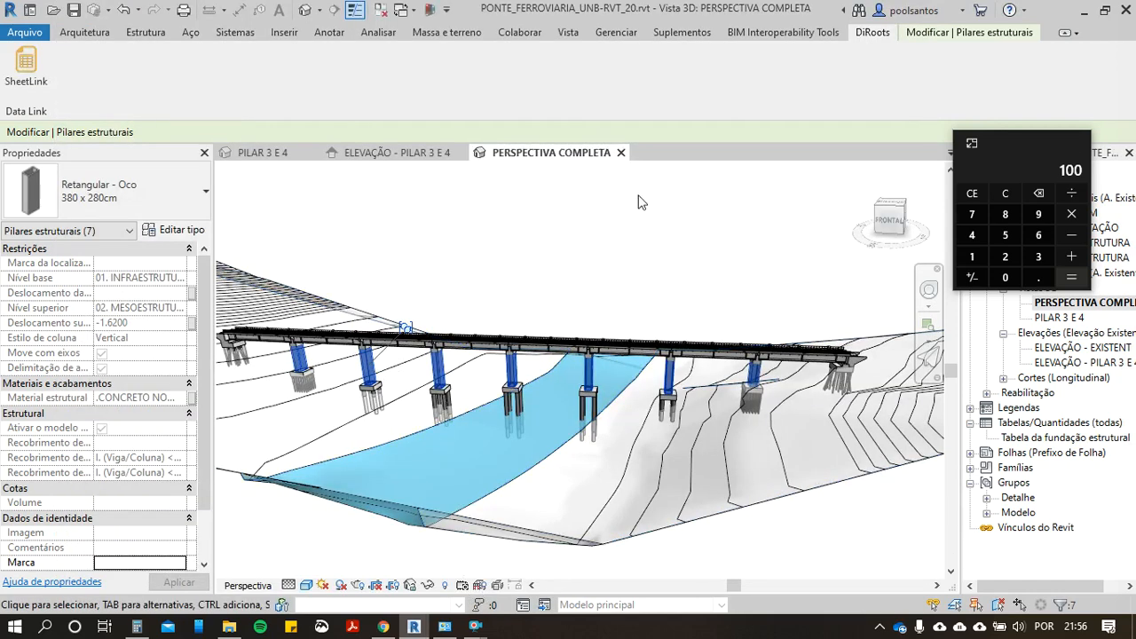
{"action": "left_click", "coordinate": [604, 216]}
{"action": "left_click", "coordinate": [621, 153]}
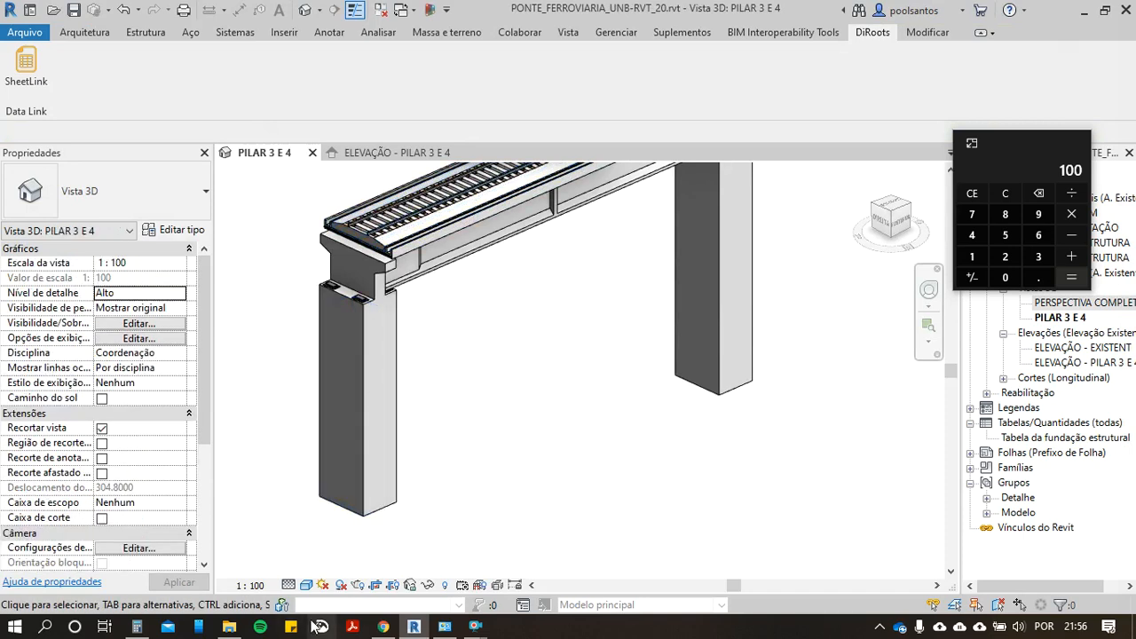
Step: Clear the calculator, switch to i9 Orçamentos in Chrome and review the items of the INFRAESTRUTURA and MESOESTRUTURA stages
{"action": "left_click", "coordinate": [983, 197]}
{"action": "left_click", "coordinate": [384, 628]}
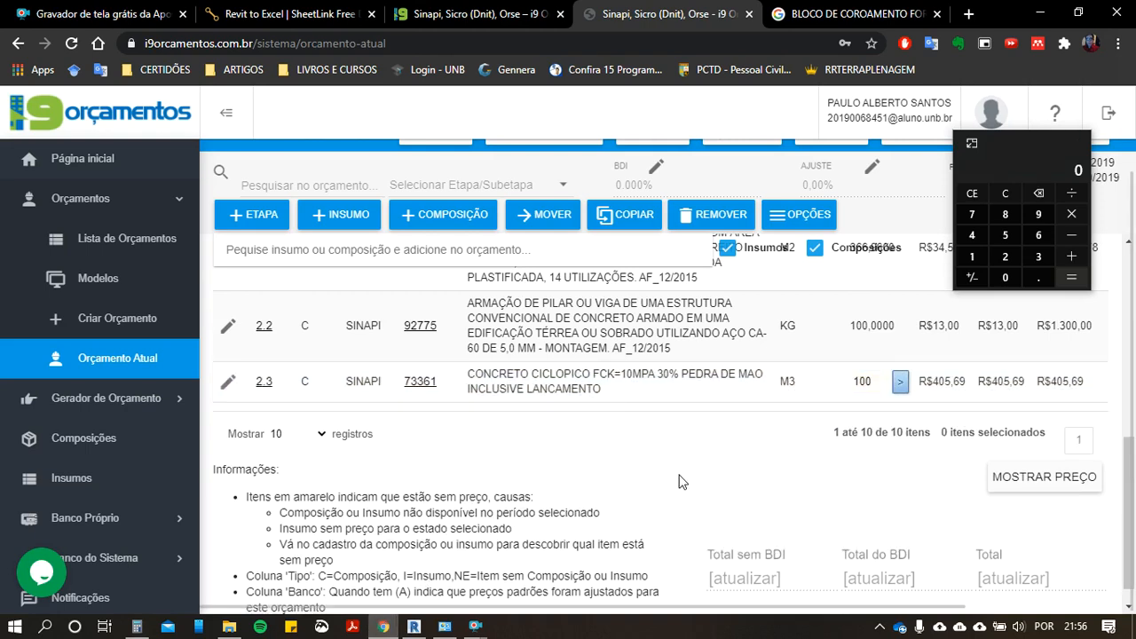
{"action": "scroll", "coordinate": [624, 467], "scroll_direction": "up", "scroll_amount": 2}
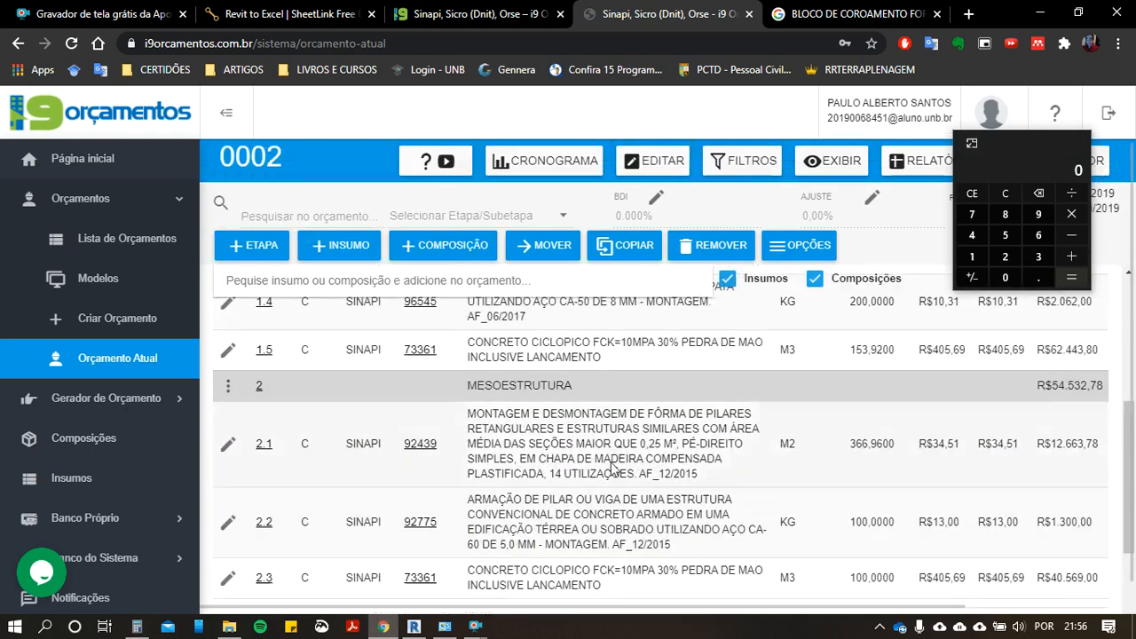
{"action": "scroll", "coordinate": [517, 428], "scroll_direction": "up", "scroll_amount": 3}
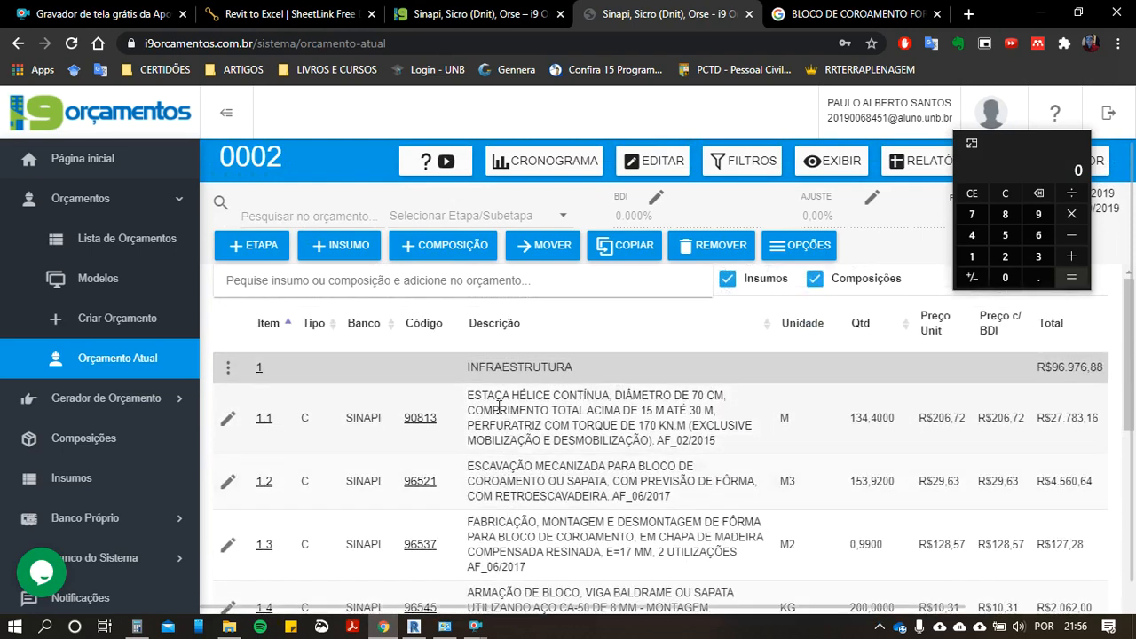
{"action": "scroll", "coordinate": [480, 482], "scroll_direction": "down", "scroll_amount": 6}
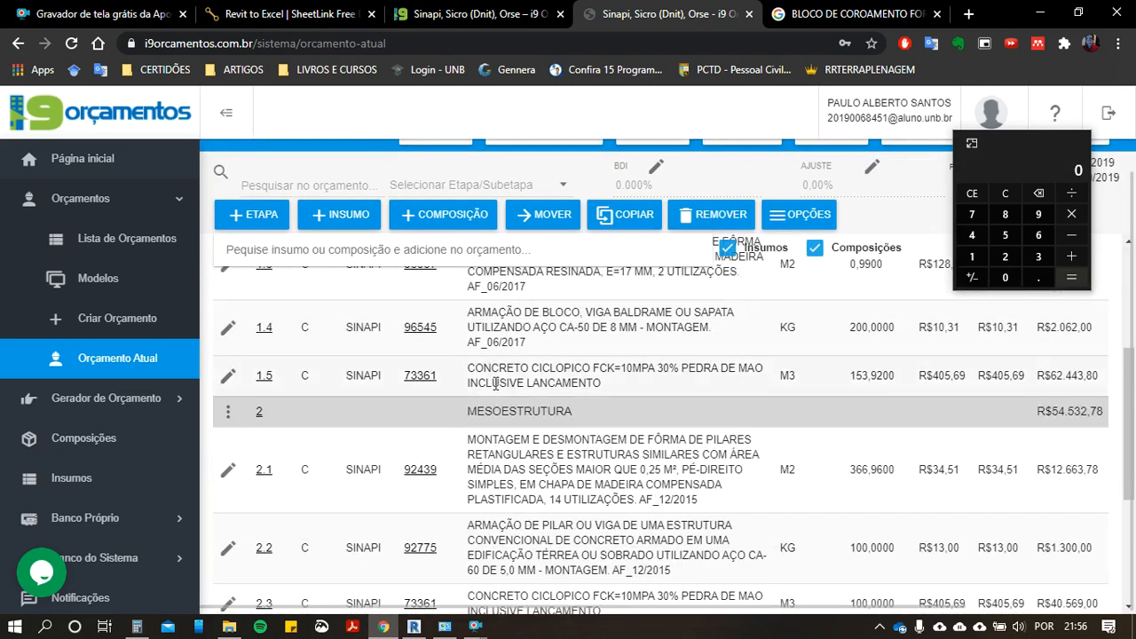
Step: Switch back to Revit and hide the two pier columns in the PILAR 3 E 4 view
{"action": "left_click", "coordinate": [410, 625]}
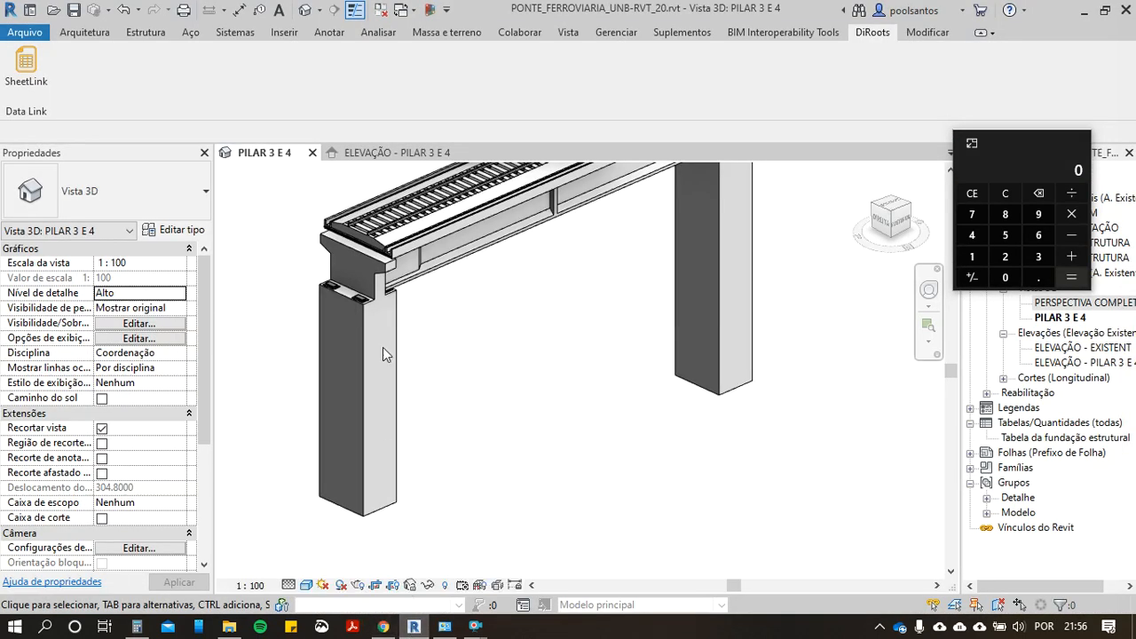
{"action": "scroll", "coordinate": [383, 348], "scroll_direction": "down", "scroll_amount": 2}
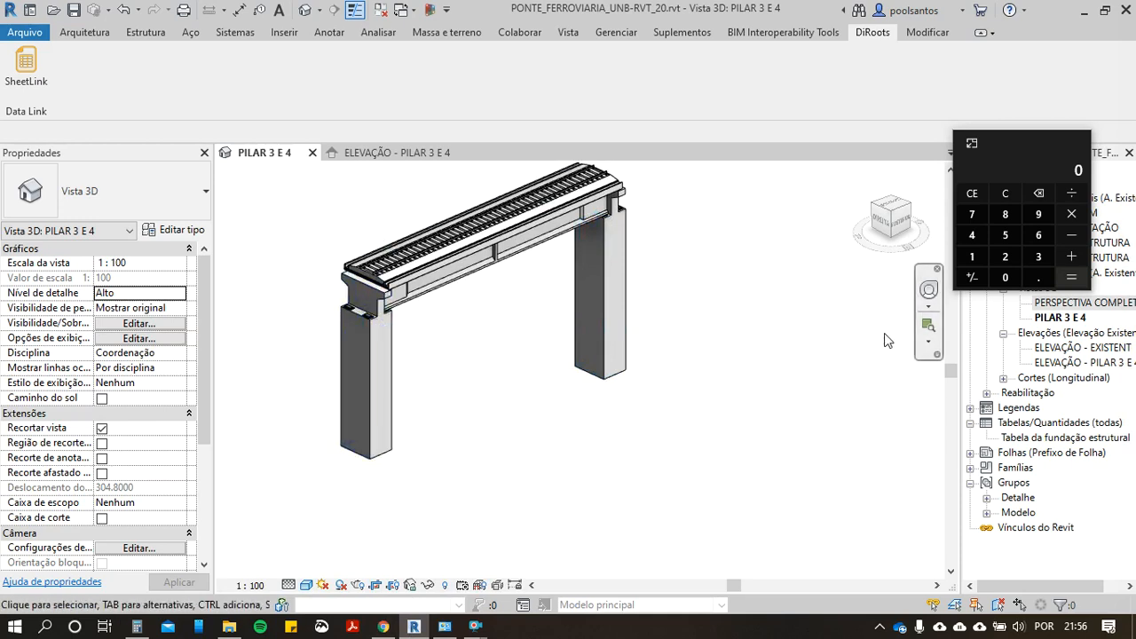
{"action": "left_click", "coordinate": [350, 441]}
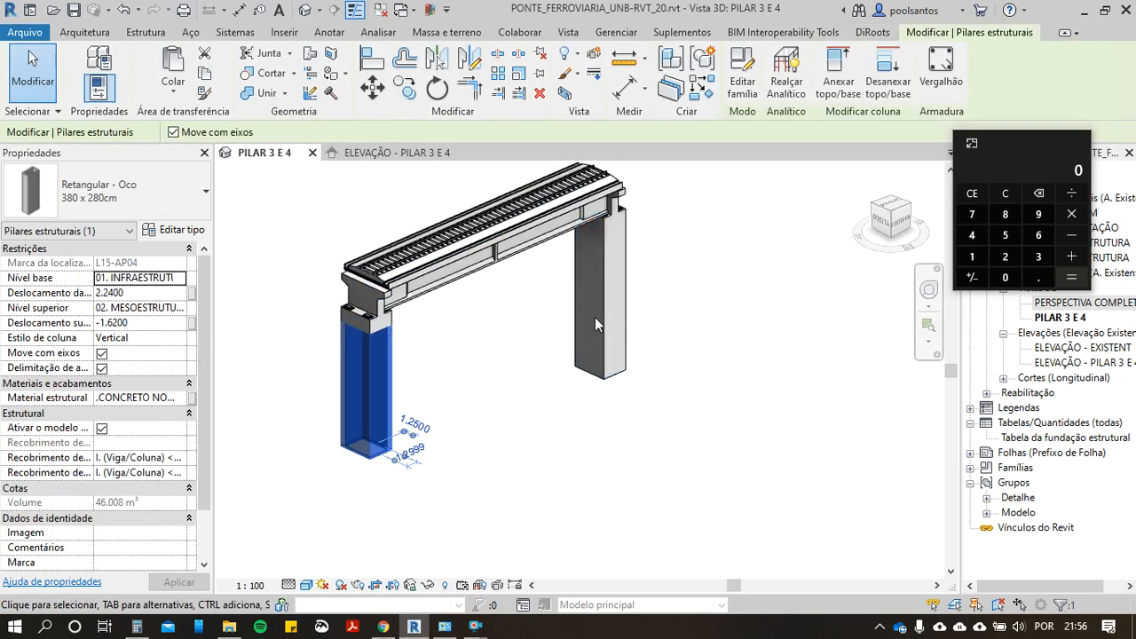
{"action": "left_click", "coordinate": [607, 325], "text": "ctrl"}
{"action": "right_click", "coordinate": [605, 321]}
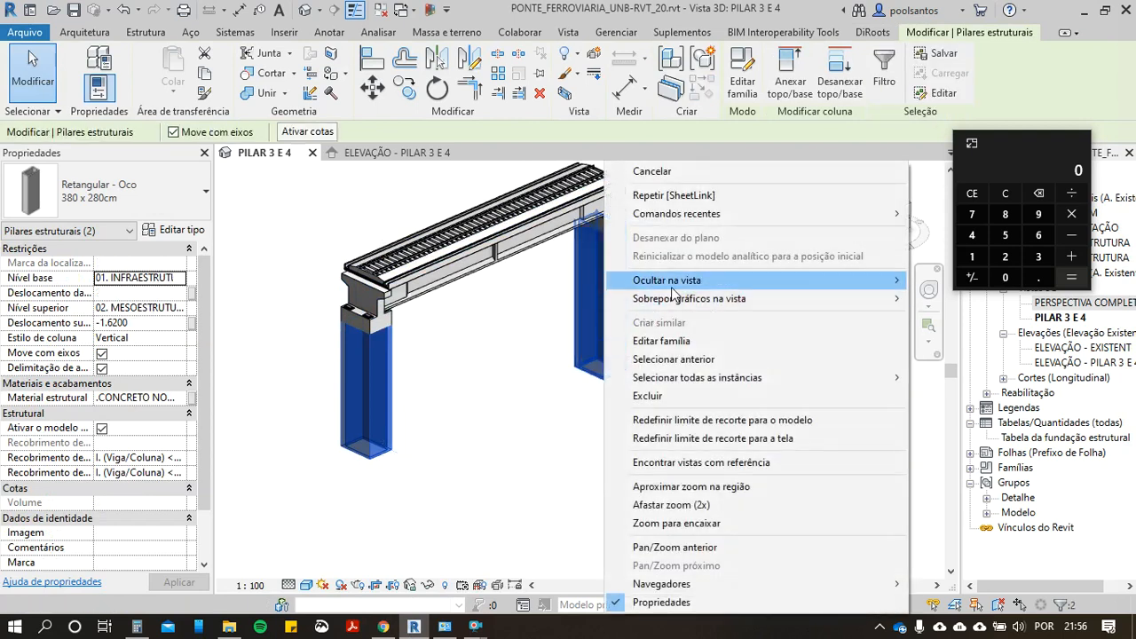
{"action": "left_click", "coordinate": [533, 403]}
{"action": "right_click", "coordinate": [590, 332]}
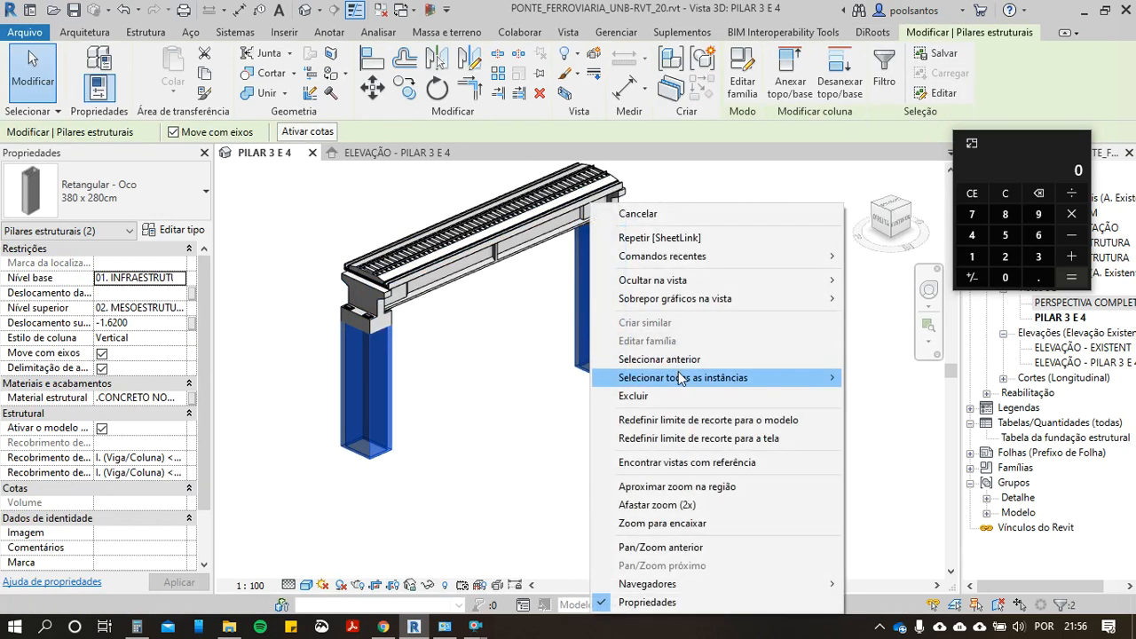
{"action": "mouse_move", "coordinate": [679, 377]}
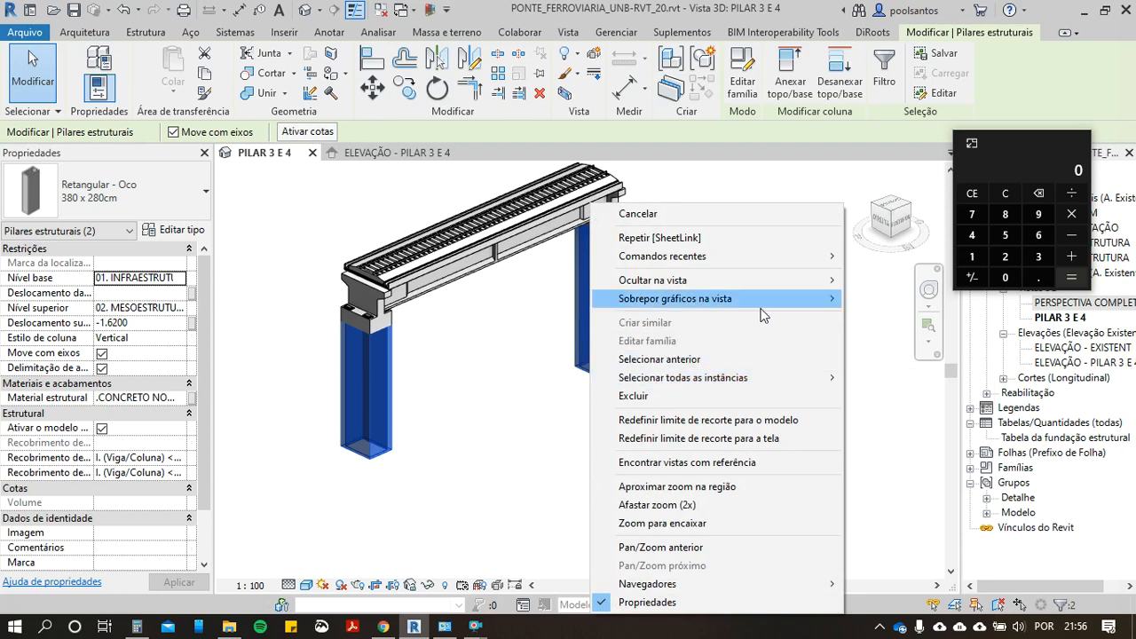
{"action": "mouse_move", "coordinate": [766, 280]}
{"action": "left_click", "coordinate": [859, 282]}
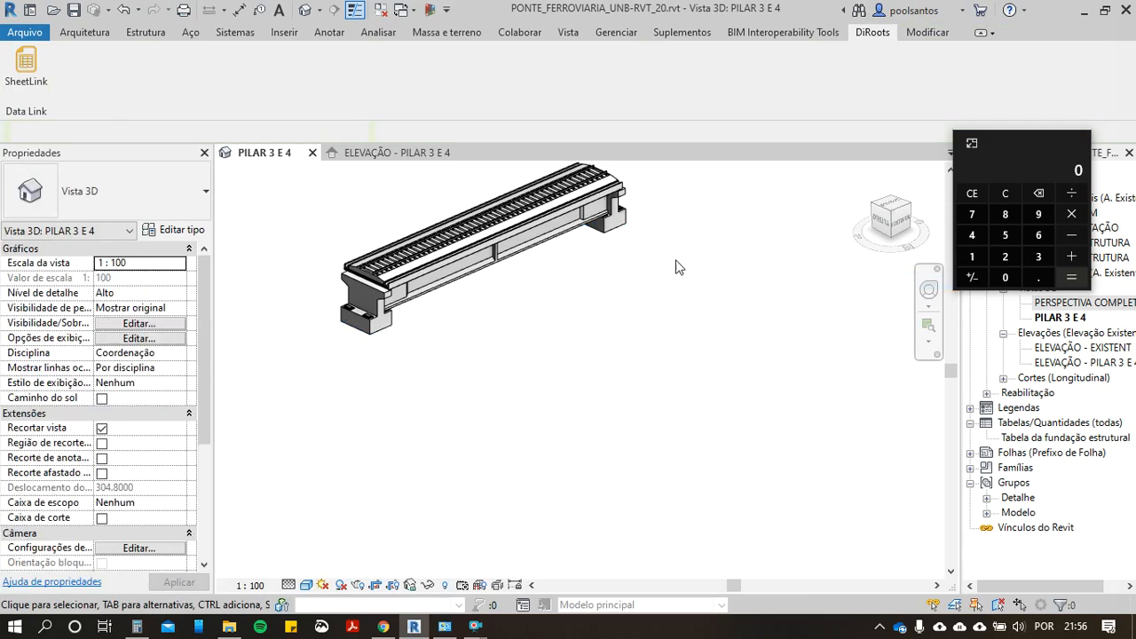
Step: Select both VIGA EM I - PRÉ-MOLDADA precast beams beneath the deck between piers 3 and 4
{"action": "scroll", "coordinate": [592, 285], "scroll_direction": "up", "scroll_amount": 2}
{"action": "scroll", "coordinate": [592, 284], "scroll_direction": "down", "scroll_amount": 3}
{"action": "middle_click_drag", "start_coordinate": [579, 405], "coordinate": [595, 439]}
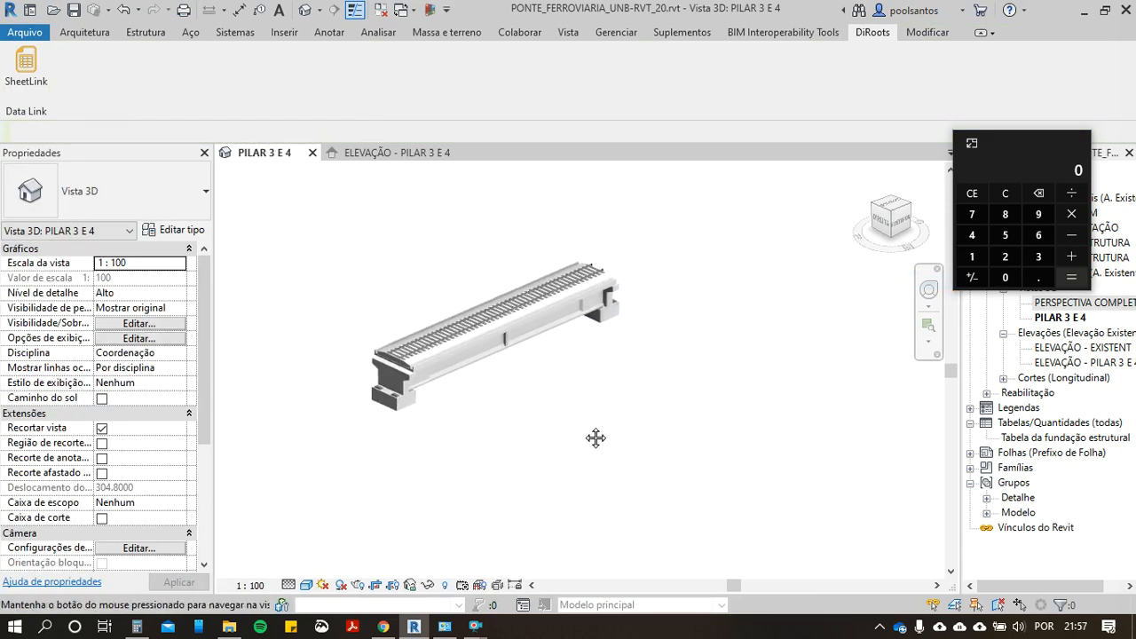
{"action": "scroll", "coordinate": [397, 387], "scroll_direction": "up", "scroll_amount": 2}
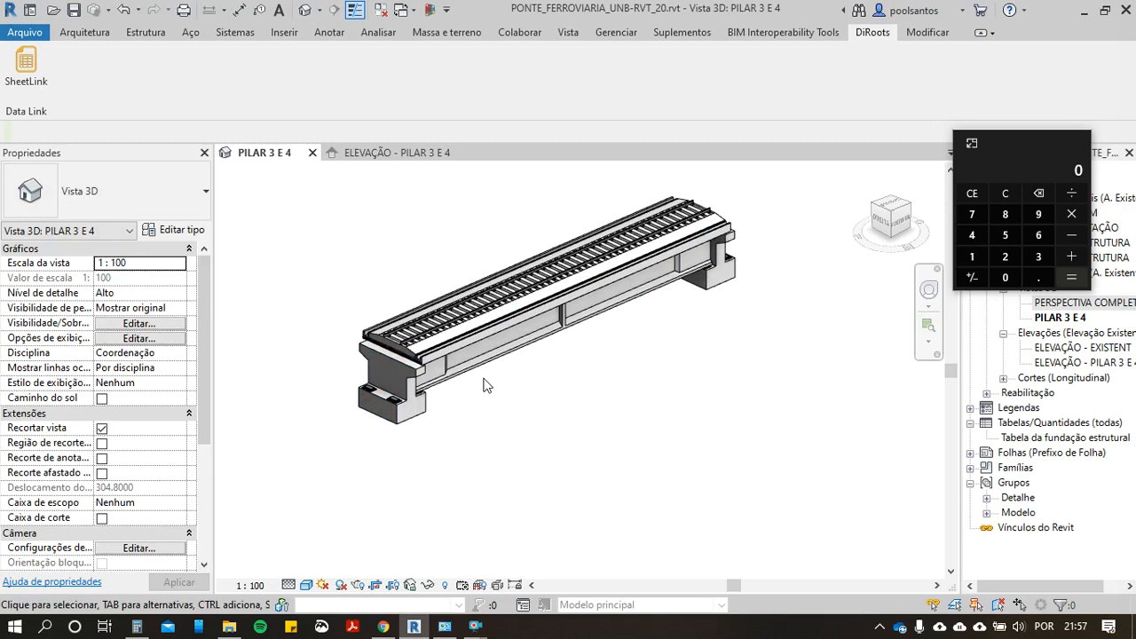
{"action": "scroll", "coordinate": [456, 417], "scroll_direction": "up", "scroll_amount": 4}
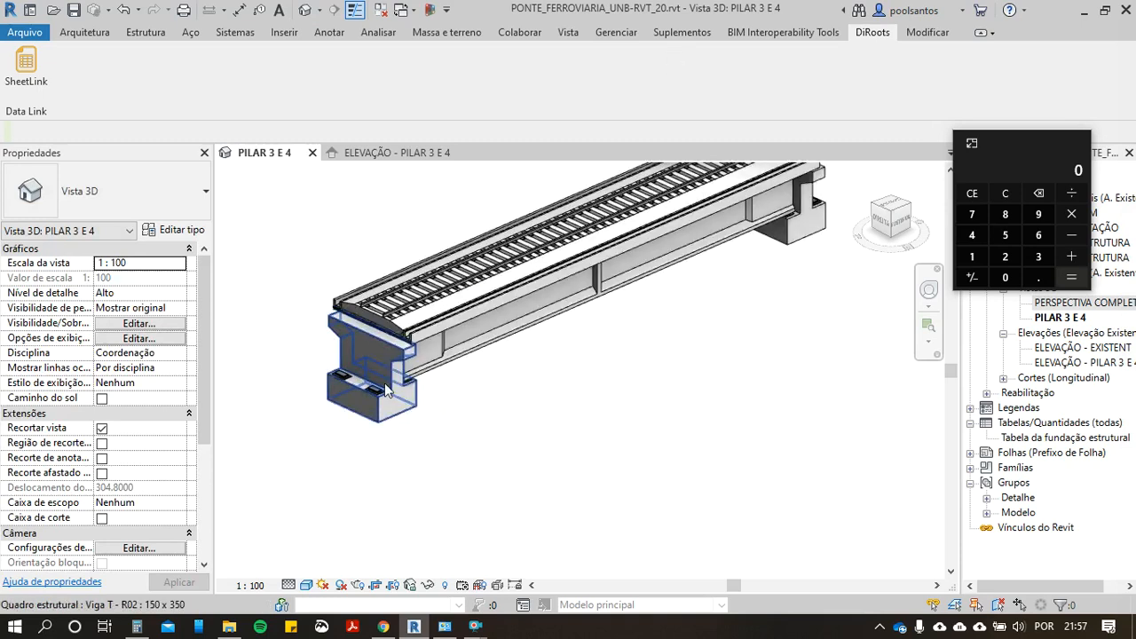
{"action": "middle_click_drag", "start_coordinate": [456, 399], "coordinate": [473, 465]}
{"action": "scroll", "coordinate": [393, 457], "scroll_direction": "down", "scroll_amount": 4}
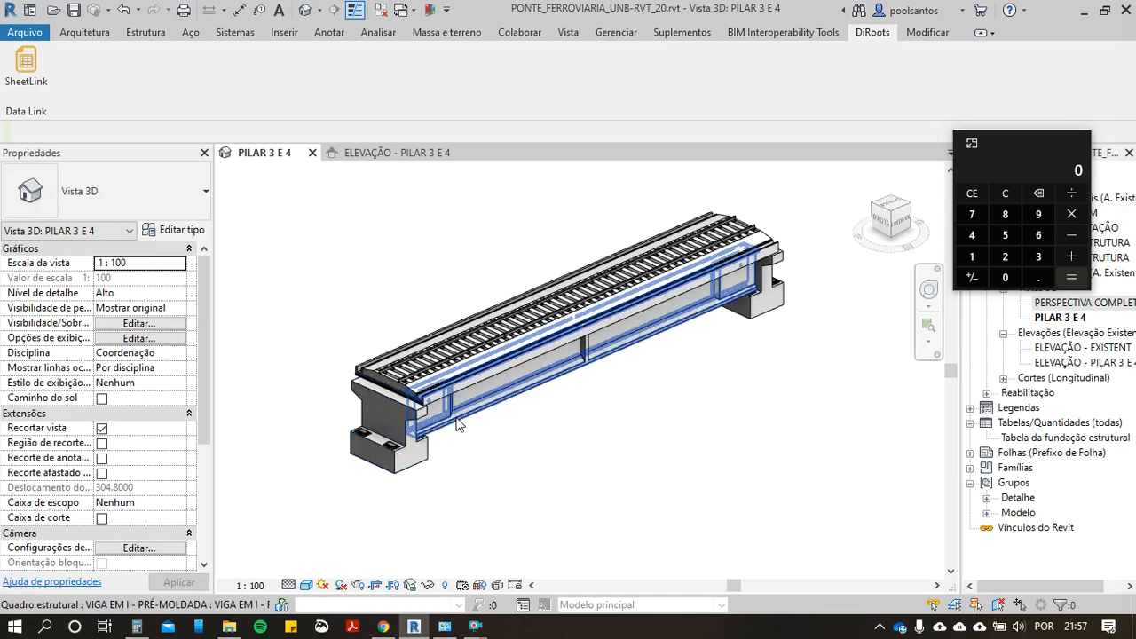
{"action": "left_click", "coordinate": [502, 462]}
{"action": "middle_click_drag", "start_coordinate": [517, 492], "coordinate": [533, 355], "text": "shift"}
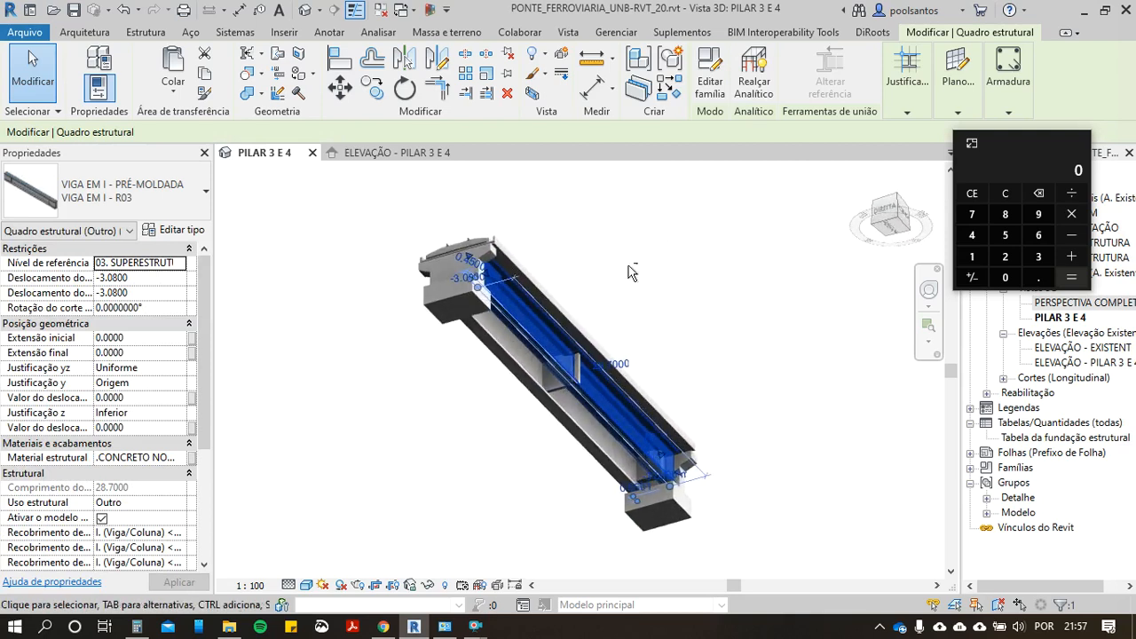
{"action": "left_click", "coordinate": [513, 363], "text": "ctrl"}
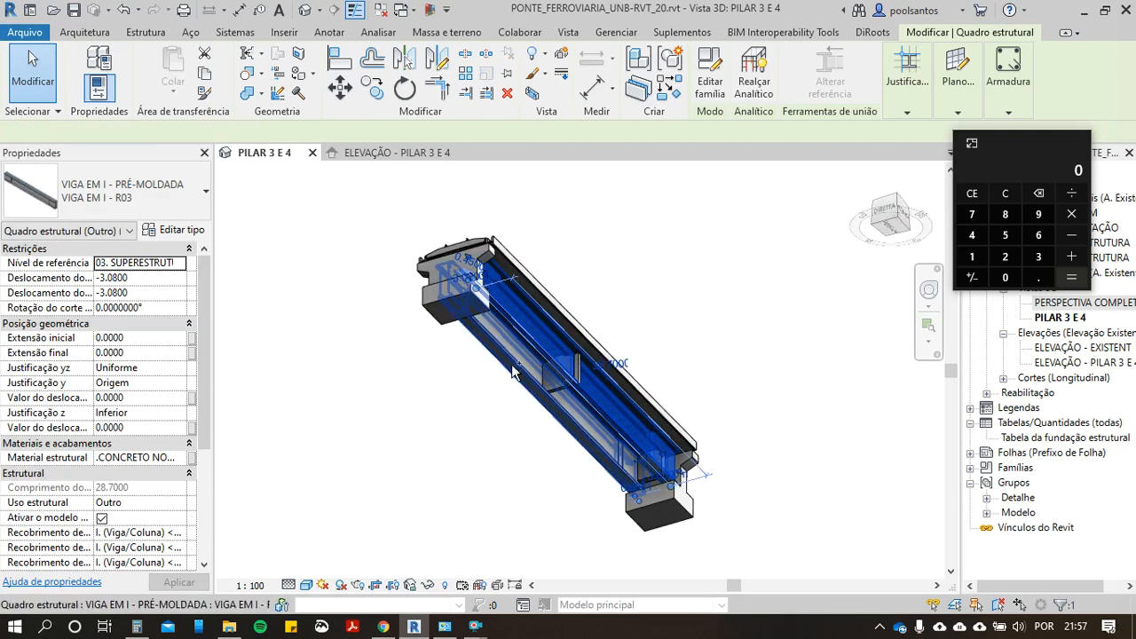
{"action": "scroll", "coordinate": [513, 373], "scroll_direction": "up", "scroll_amount": 4}
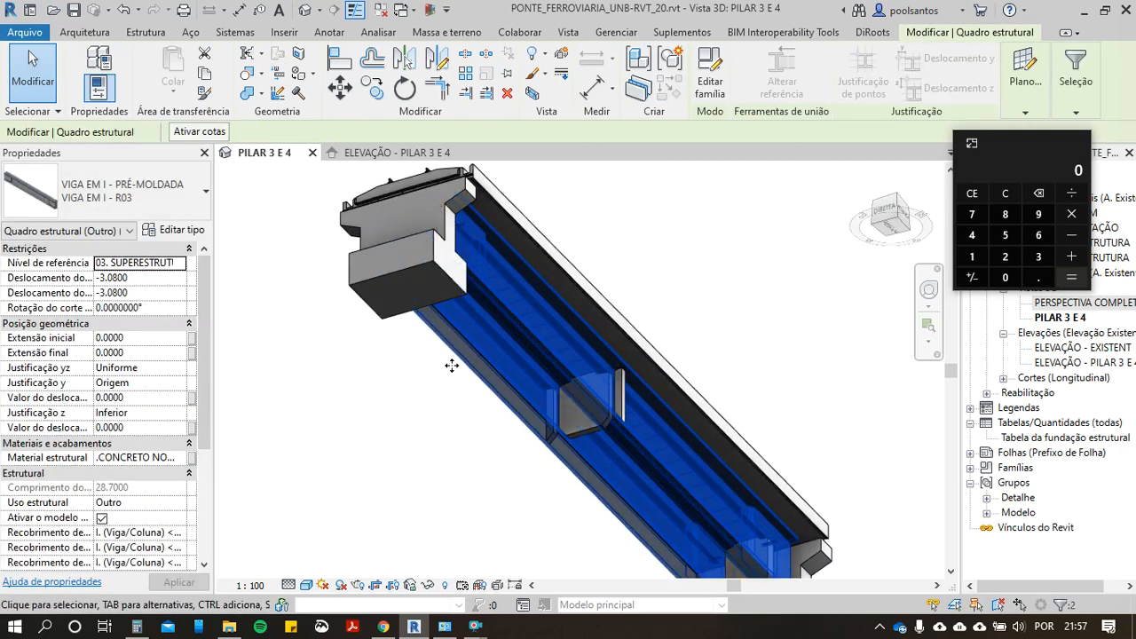
{"action": "scroll", "coordinate": [434, 384], "scroll_direction": "down", "scroll_amount": 2}
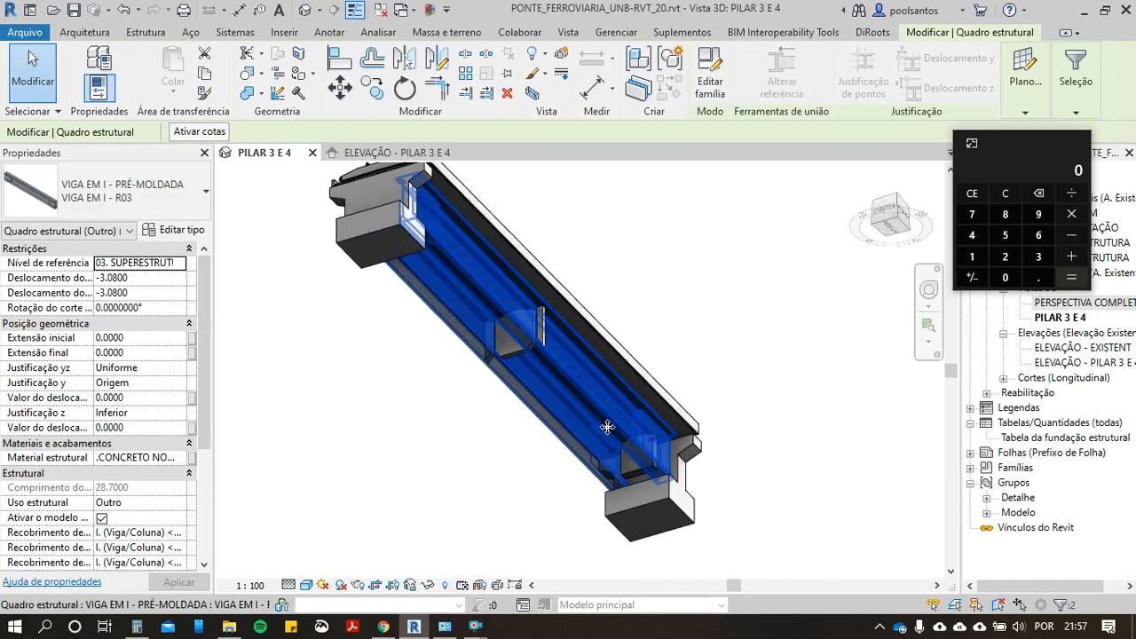
{"action": "scroll", "coordinate": [422, 318], "scroll_direction": "down", "scroll_amount": 1}
{"action": "middle_click_drag", "start_coordinate": [424, 325], "coordinate": [515, 373]}
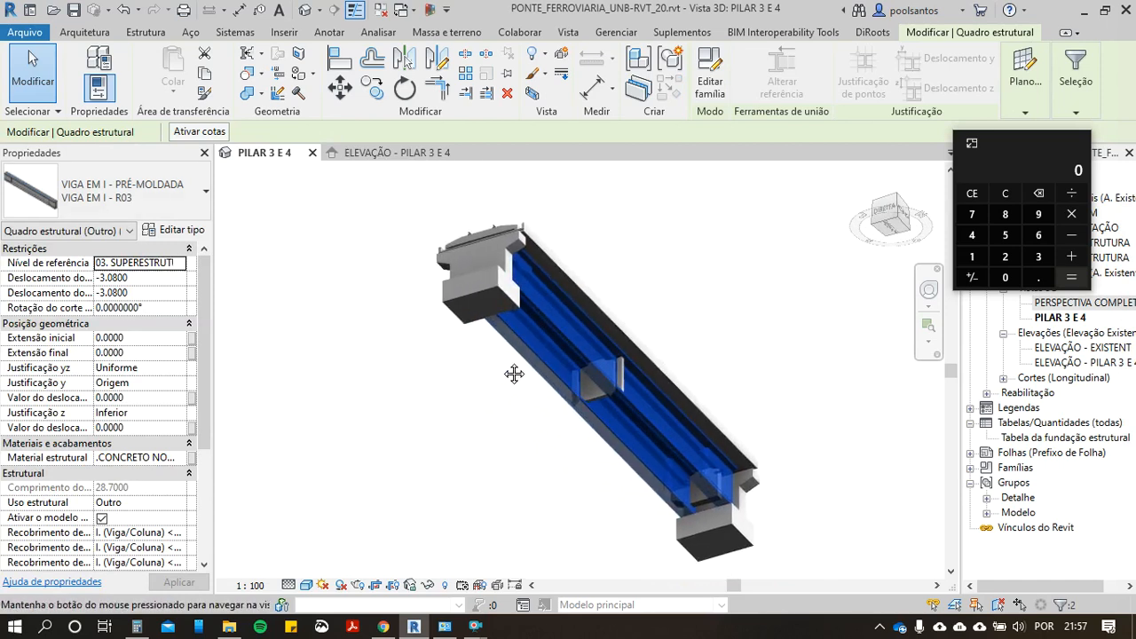
{"action": "left_click", "coordinate": [435, 220]}
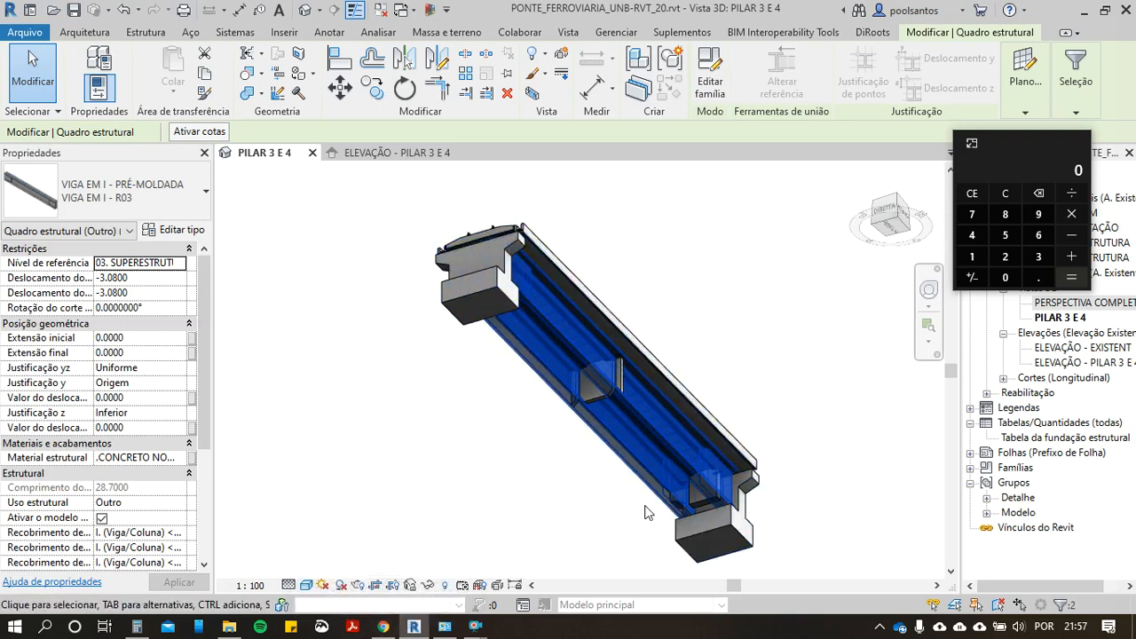
Step: Switch to i9 Orçamentos in Chrome and search the compositions for "VIGA PRÉ-MOLDADA"
{"action": "scroll", "coordinate": [652, 506], "scroll_direction": "up", "scroll_amount": 1}
{"action": "scroll", "coordinate": [519, 329], "scroll_direction": "up", "scroll_amount": 2}
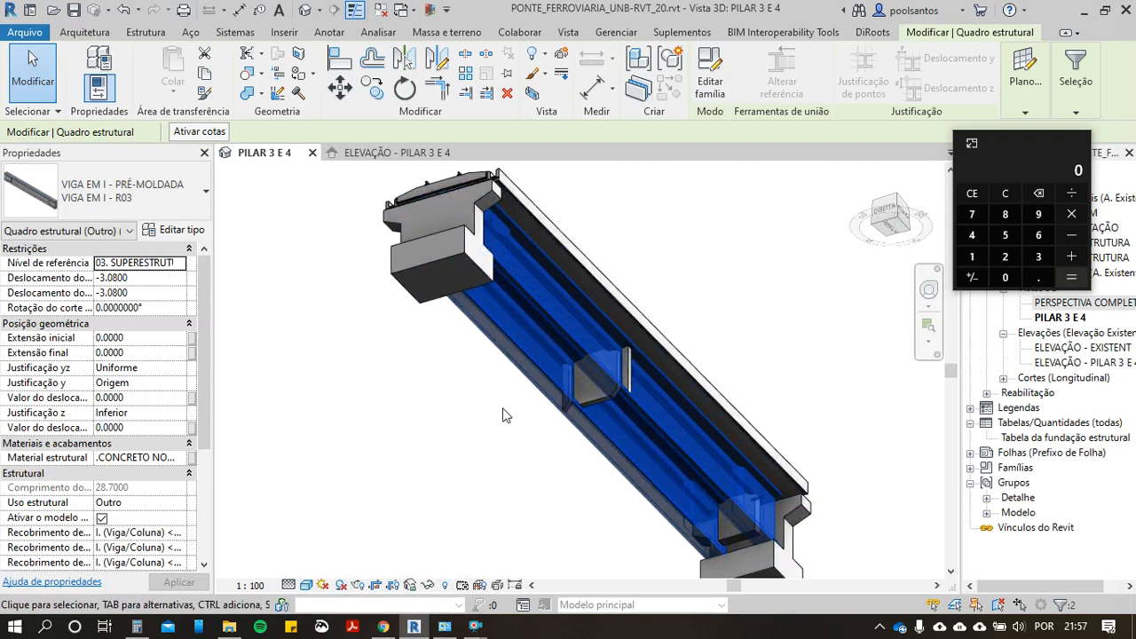
{"action": "scroll", "coordinate": [551, 426], "scroll_direction": "down", "scroll_amount": 1}
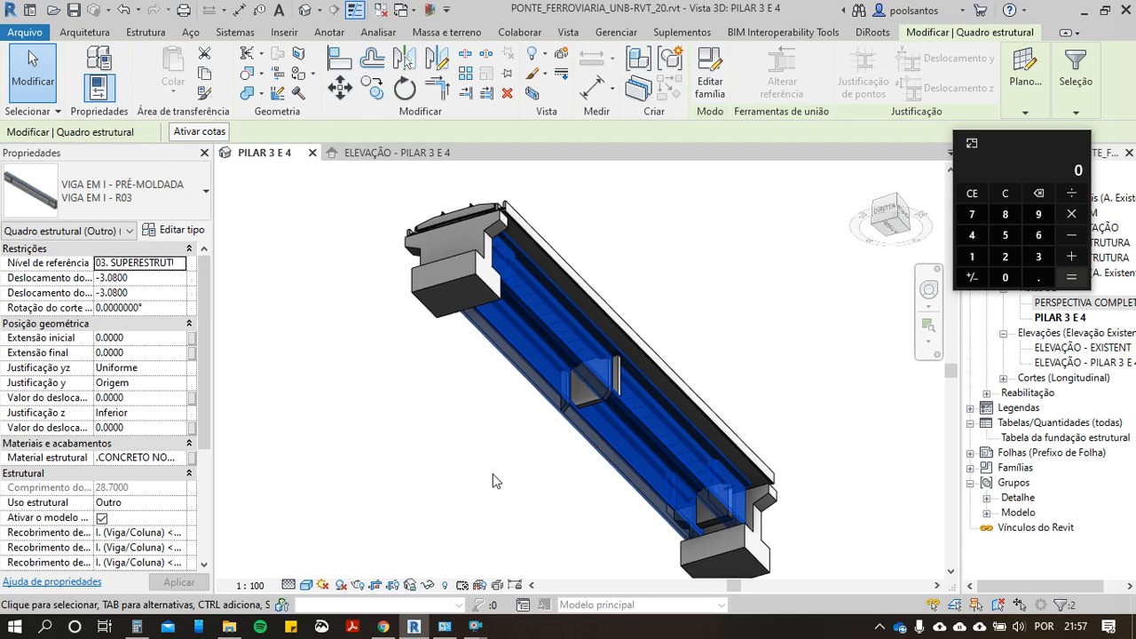
{"action": "left_click", "coordinate": [383, 627]}
{"action": "scroll", "coordinate": [349, 273], "scroll_direction": "up", "scroll_amount": 1}
{"action": "left_click", "coordinate": [349, 272]}
{"action": "type", "text": "VIGA"}
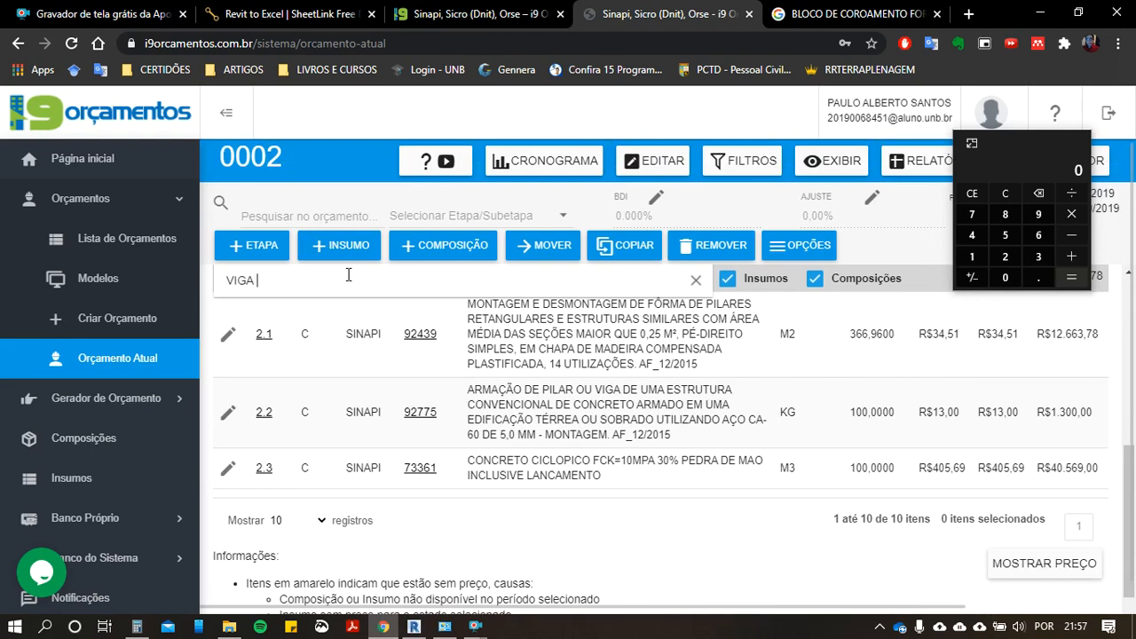
{"action": "type", "text": " PRÉ-MOLDADA"}
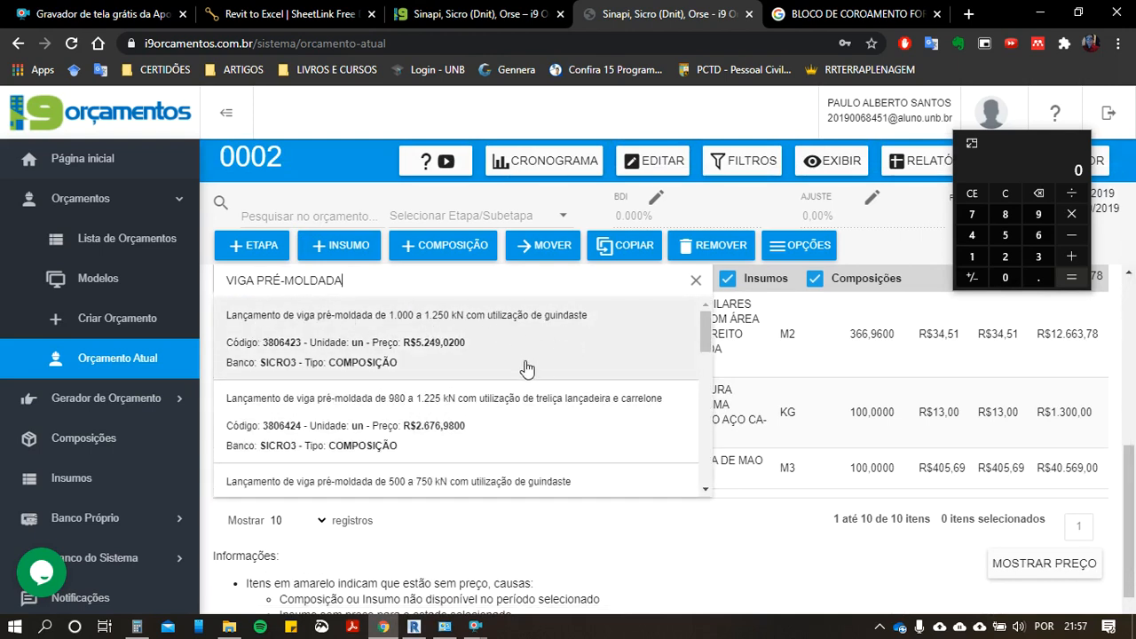
Step: Add composition 3806424, Lançamento de viga pré-moldada de 980 a 1.225 kN with treliça lançadeira, to the budget with quantity 1
{"action": "scroll", "coordinate": [507, 404], "scroll_direction": "down", "scroll_amount": 1}
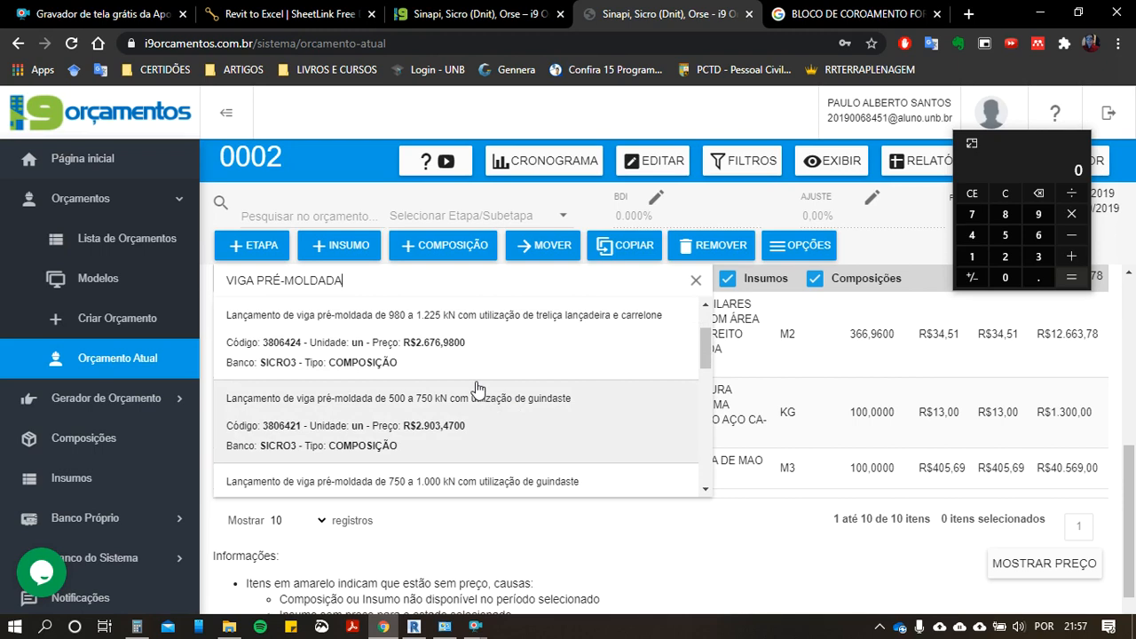
{"action": "scroll", "coordinate": [444, 373], "scroll_direction": "up", "scroll_amount": 1}
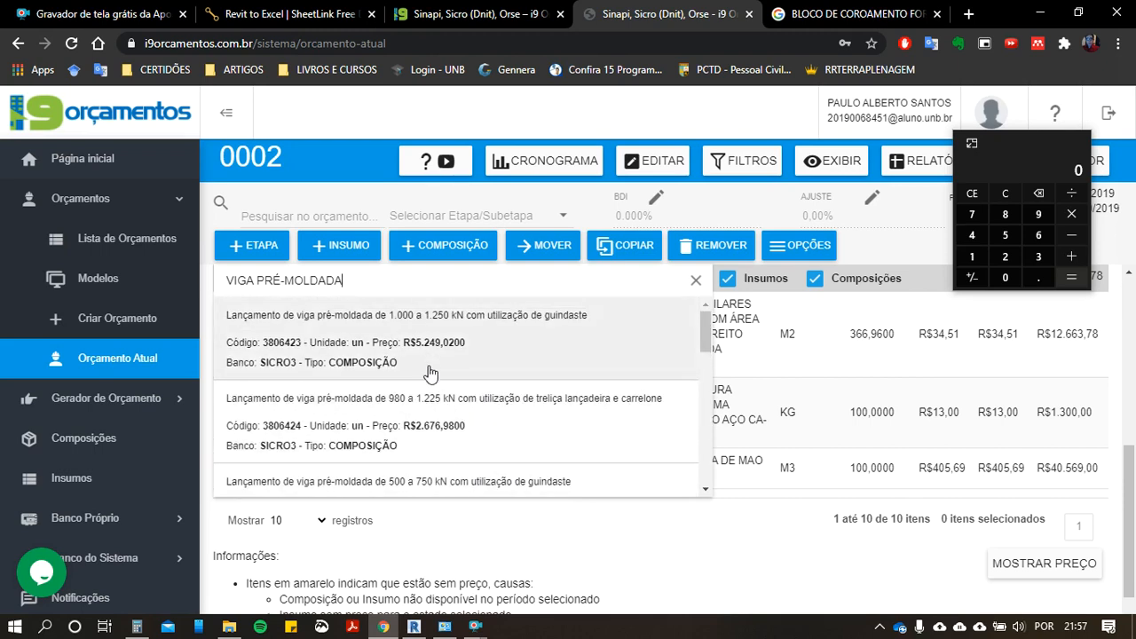
{"action": "left_click", "coordinate": [449, 419]}
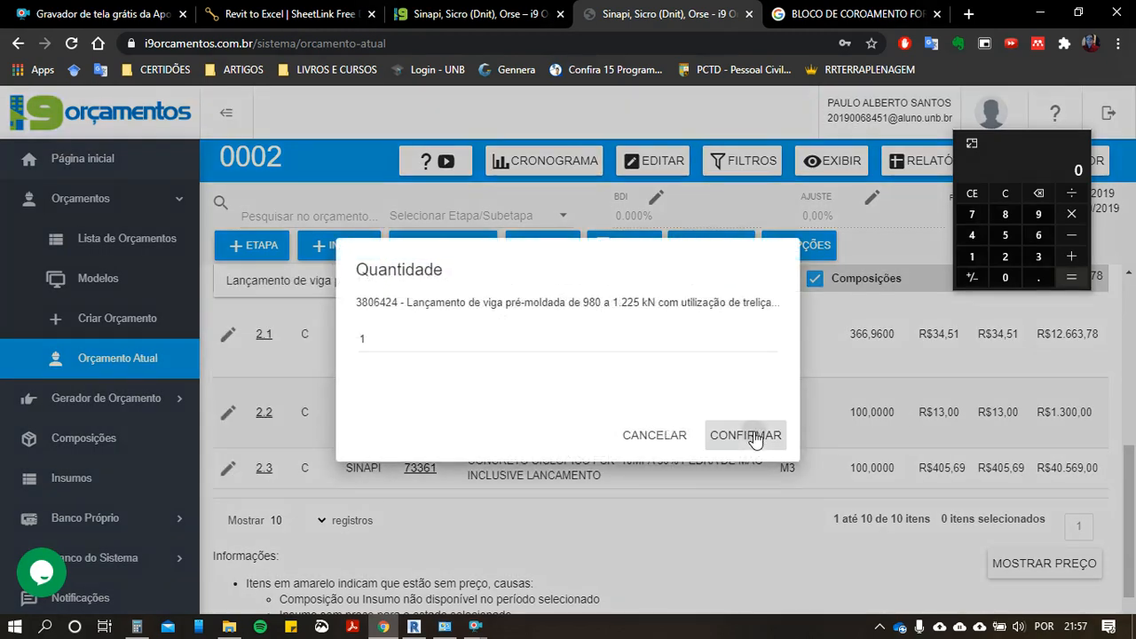
{"action": "left_click", "coordinate": [746, 435]}
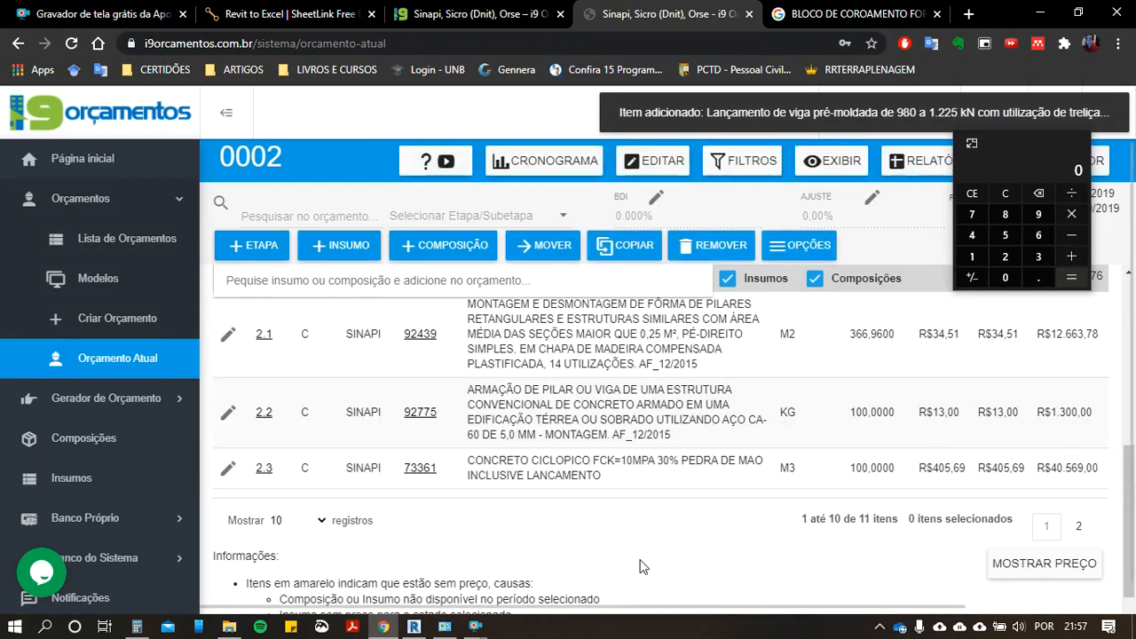
Step: Set the budget list to show 100 records per page
{"action": "scroll", "coordinate": [644, 565], "scroll_direction": "down", "scroll_amount": 1}
{"action": "scroll", "coordinate": [604, 418], "scroll_direction": "up", "scroll_amount": 2}
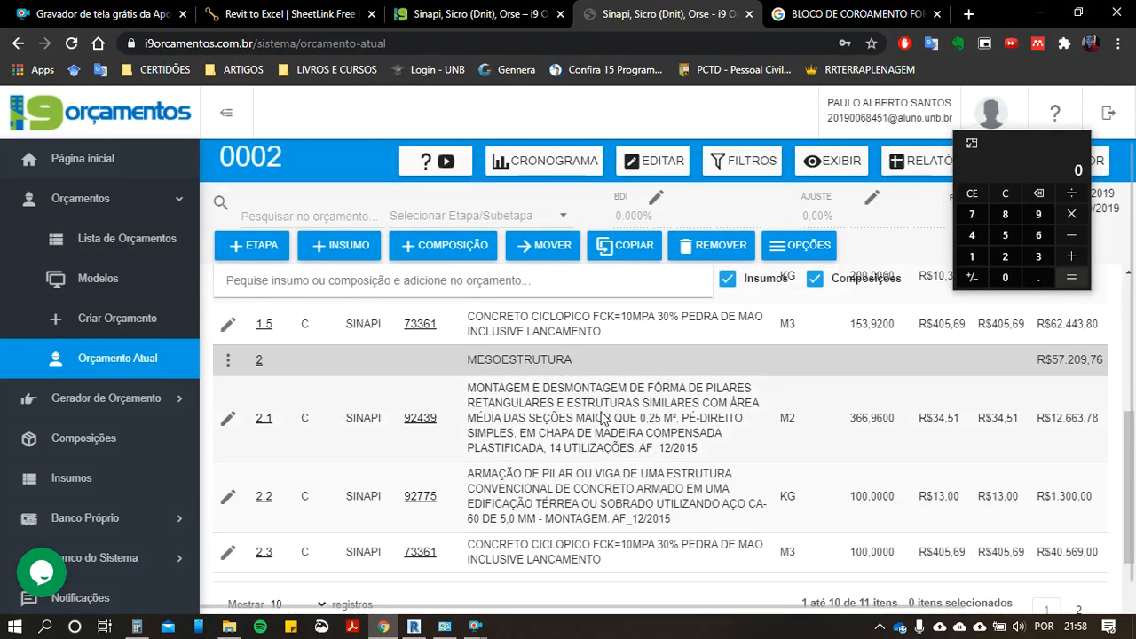
{"action": "scroll", "coordinate": [606, 419], "scroll_direction": "down", "scroll_amount": 2}
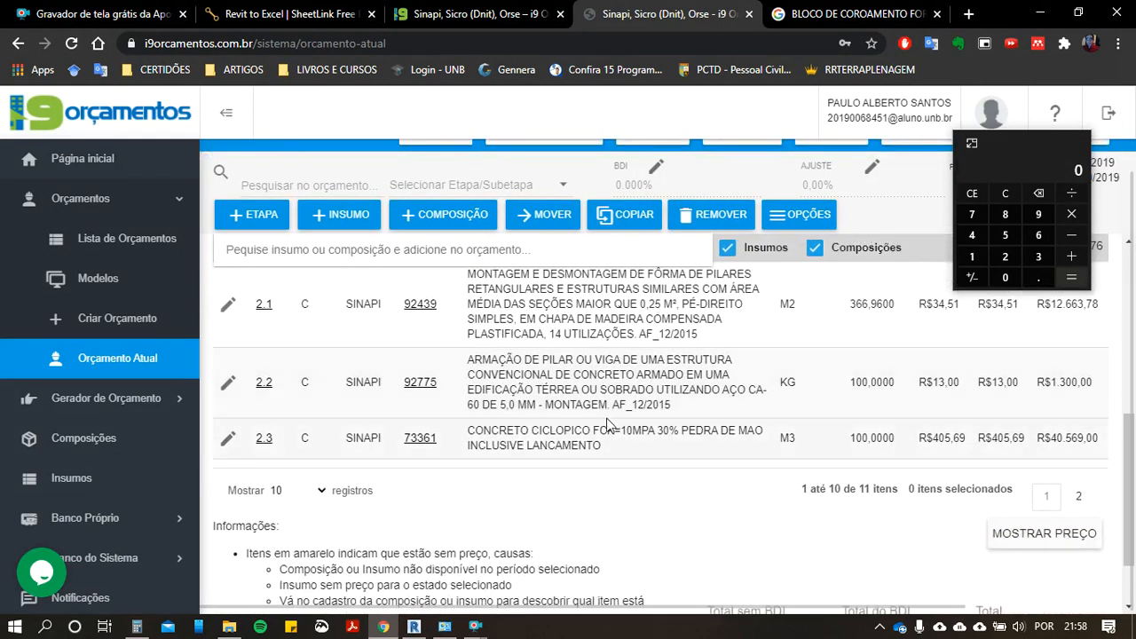
{"action": "scroll", "coordinate": [605, 426], "scroll_direction": "up", "scroll_amount": 3}
{"action": "scroll", "coordinate": [599, 440], "scroll_direction": "up", "scroll_amount": 3}
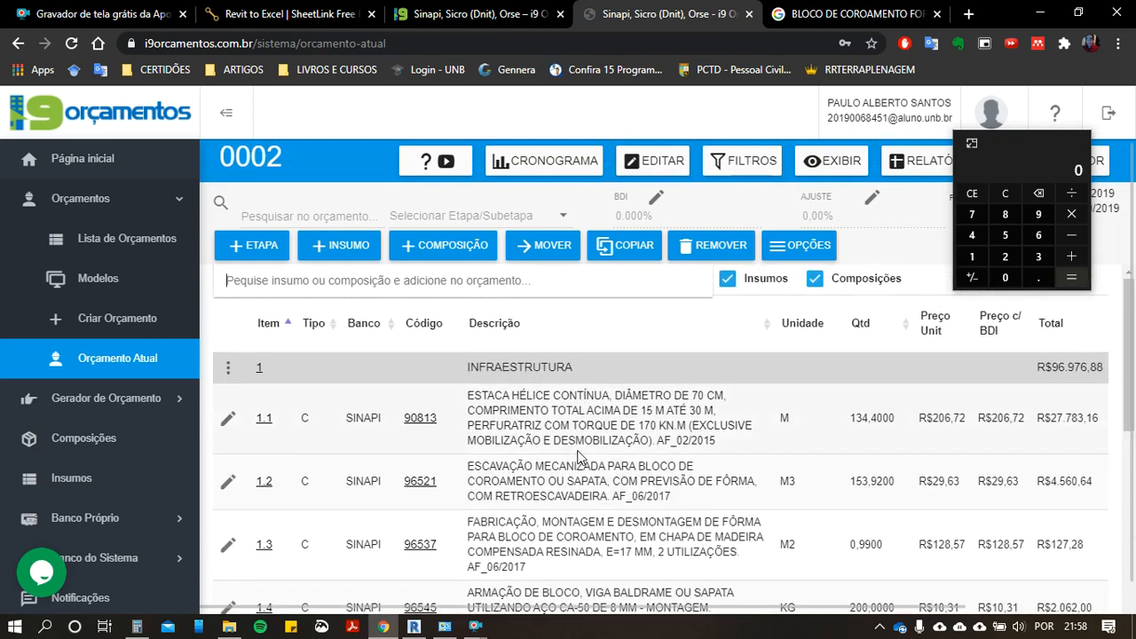
{"action": "scroll", "coordinate": [578, 456], "scroll_direction": "down", "scroll_amount": 2}
{"action": "scroll", "coordinate": [529, 566], "scroll_direction": "down", "scroll_amount": 3}
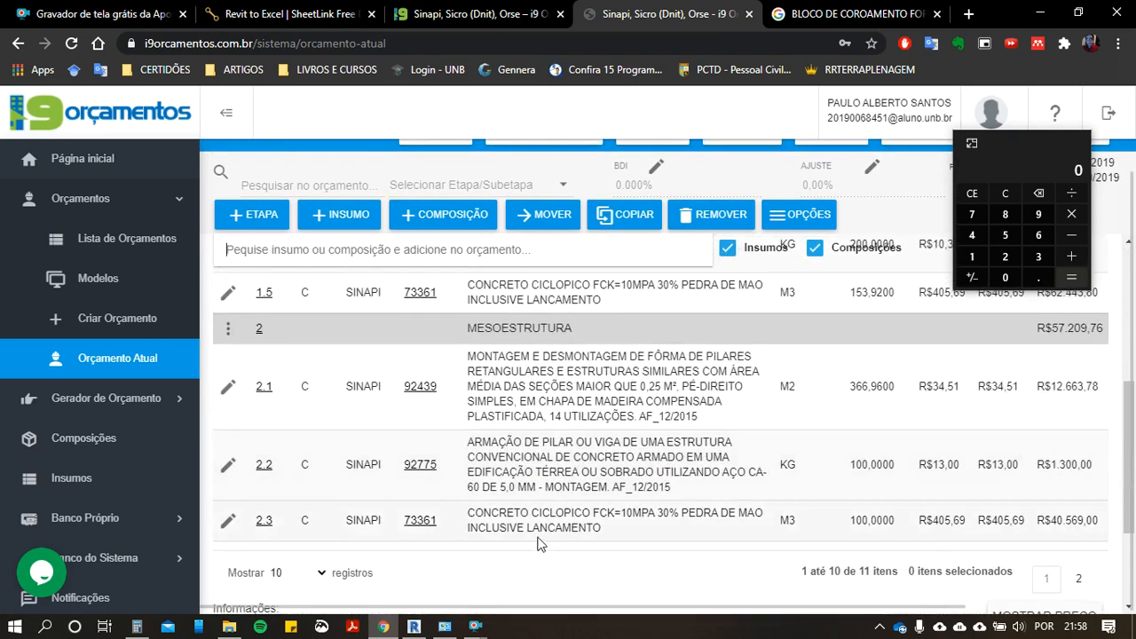
{"action": "scroll", "coordinate": [529, 565], "scroll_direction": "down", "scroll_amount": 3}
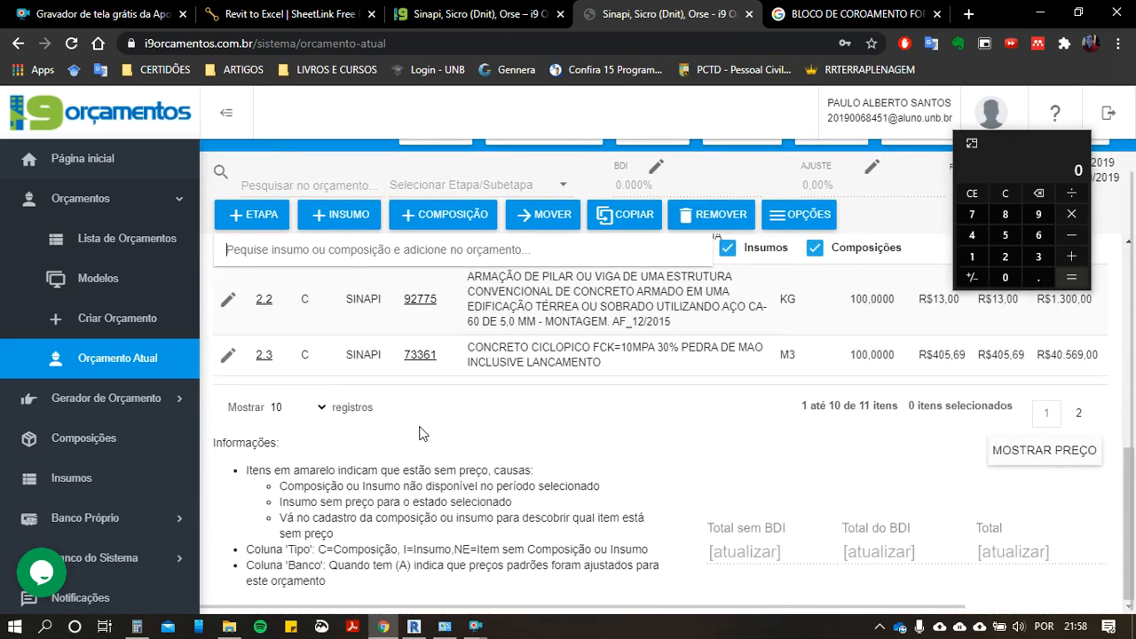
{"action": "left_click", "coordinate": [320, 408]}
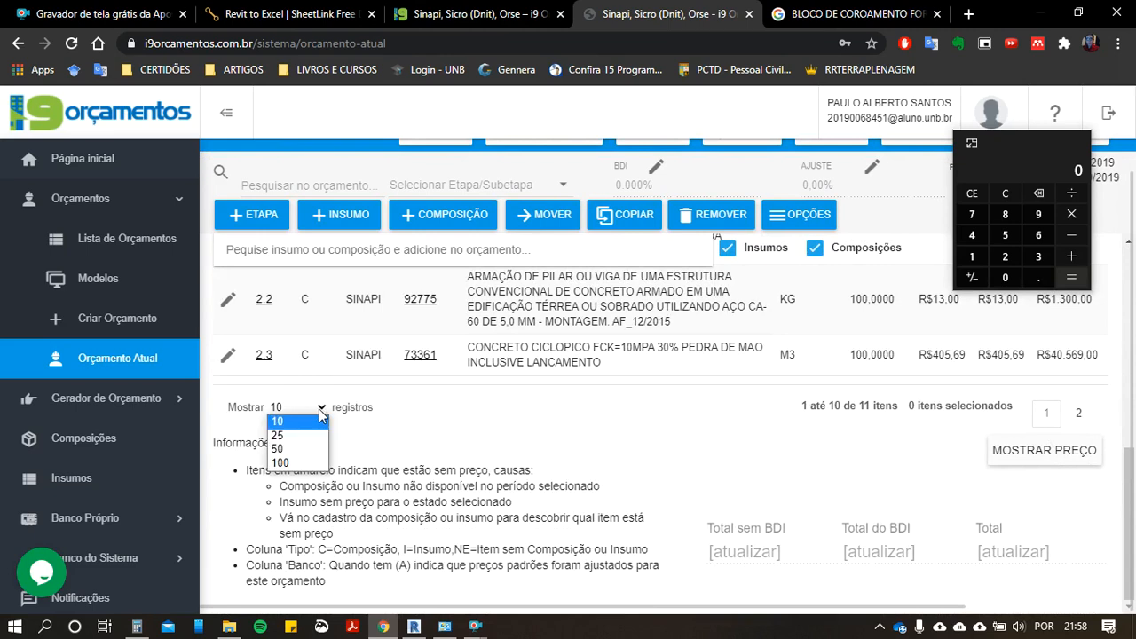
{"action": "left_click", "coordinate": [305, 463]}
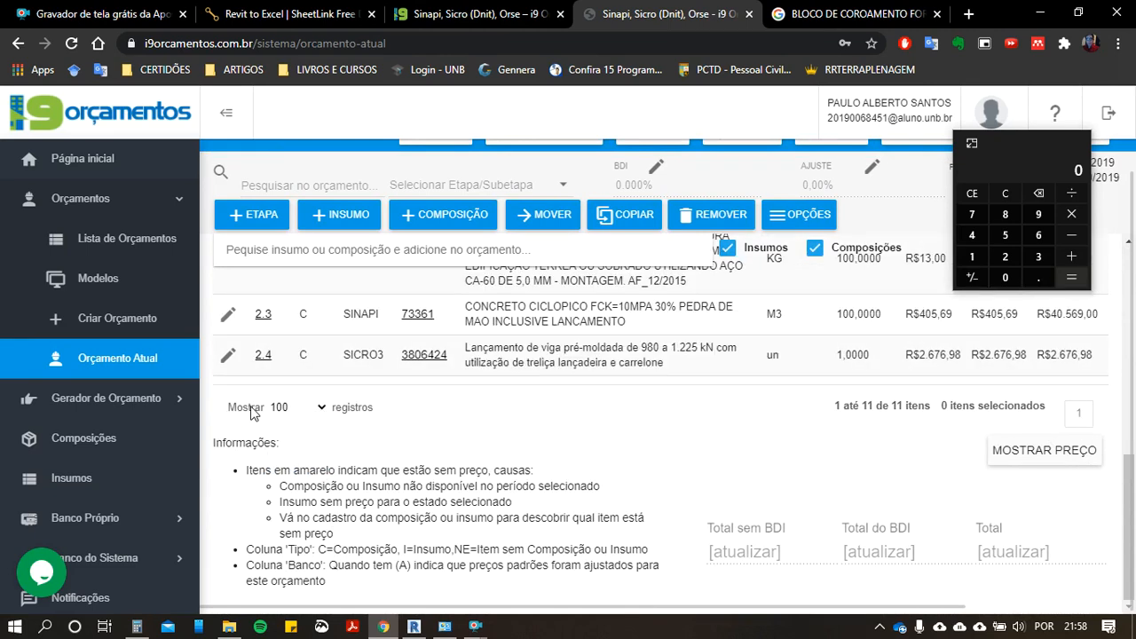
Step: Remove the precast beam launching item 2.4 from the MESOESTRUTURA stage
{"action": "scroll", "coordinate": [319, 437], "scroll_direction": "up", "scroll_amount": 3}
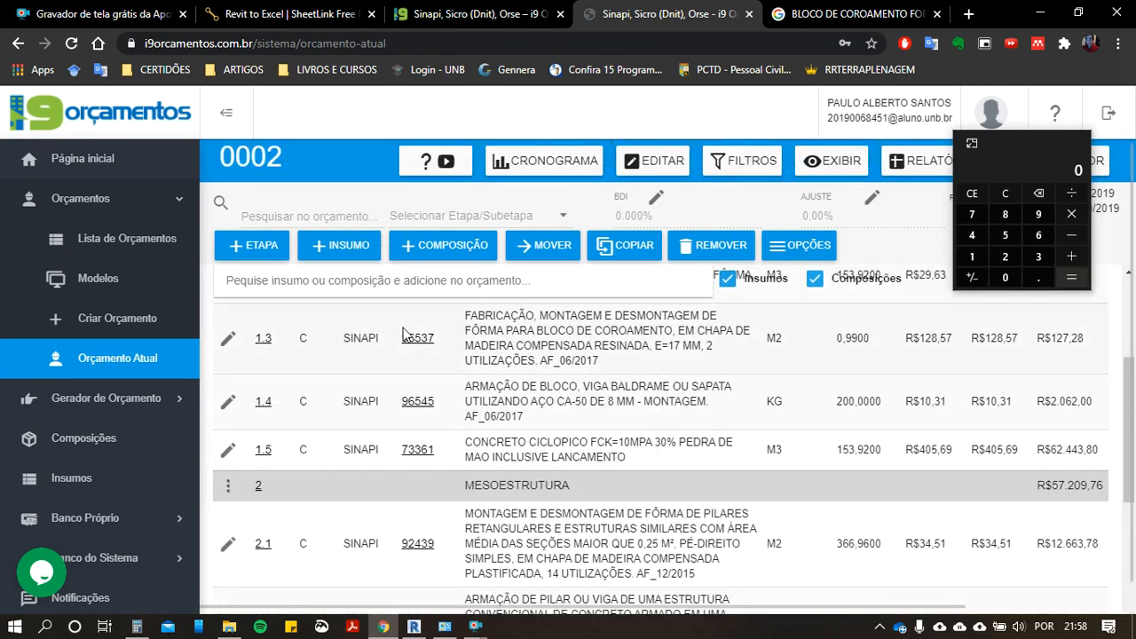
{"action": "scroll", "coordinate": [439, 465], "scroll_direction": "down", "scroll_amount": 3}
{"action": "scroll", "coordinate": [685, 399], "scroll_direction": "up", "scroll_amount": 1}
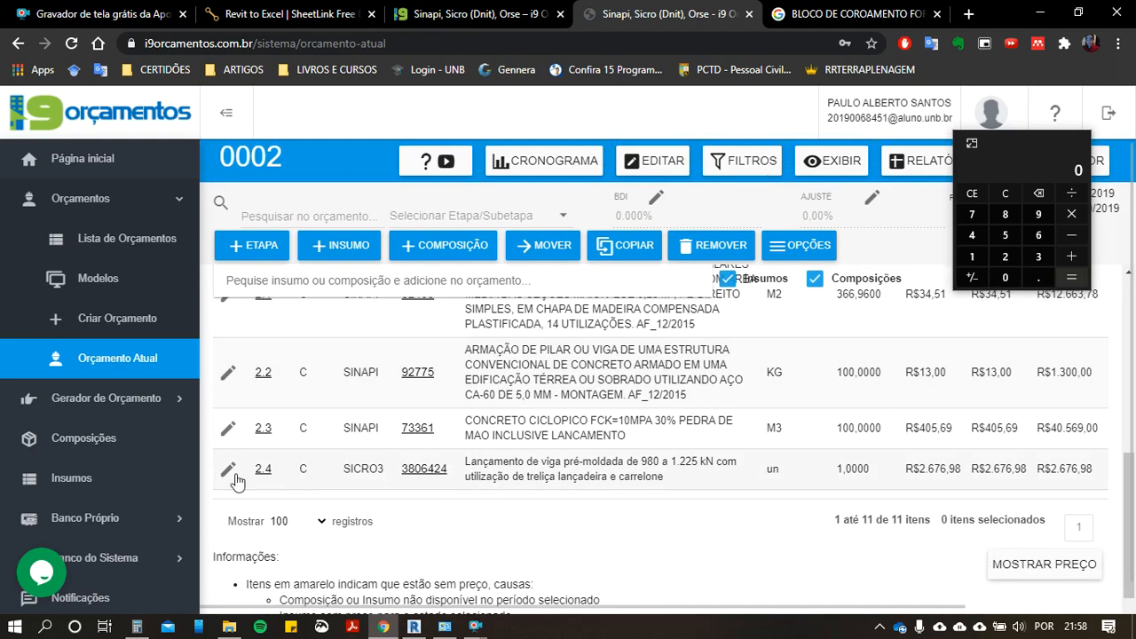
{"action": "left_click", "coordinate": [330, 478]}
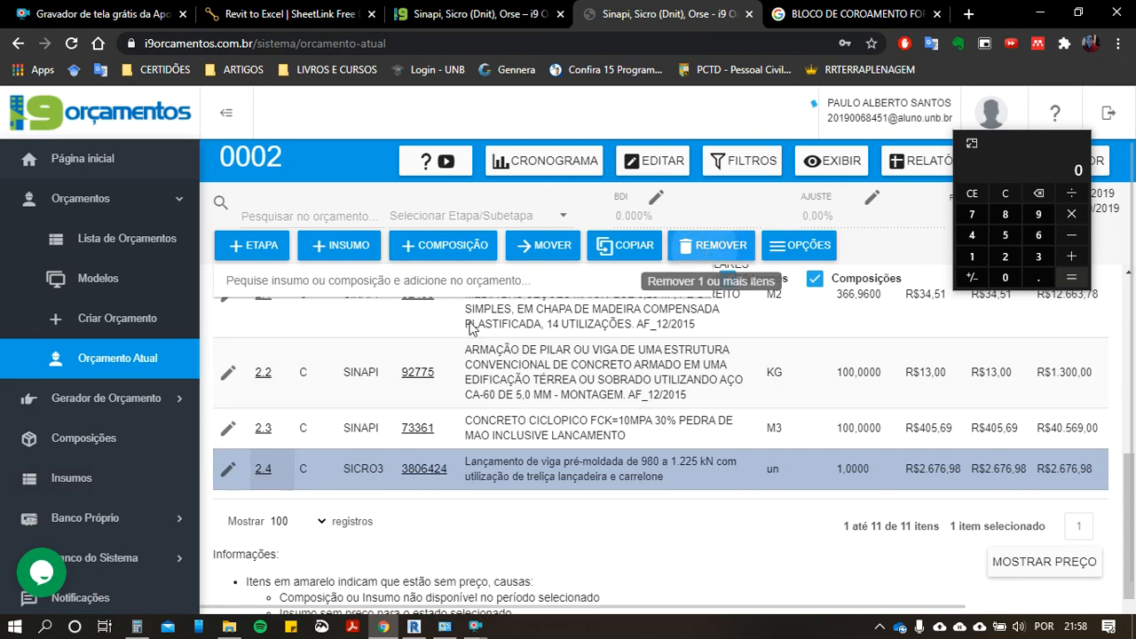
{"action": "left_click", "coordinate": [710, 245]}
{"action": "left_click", "coordinate": [650, 410]}
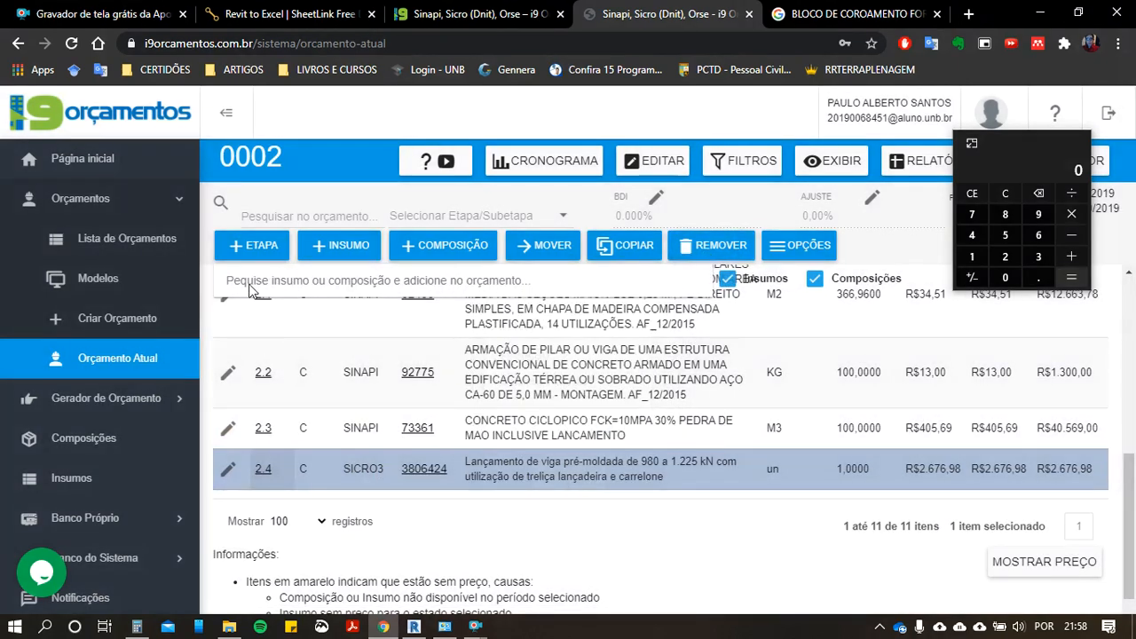
Step: Create a new budget stage, item 3, named SUPERESTRUTURA
{"action": "left_click", "coordinate": [253, 245]}
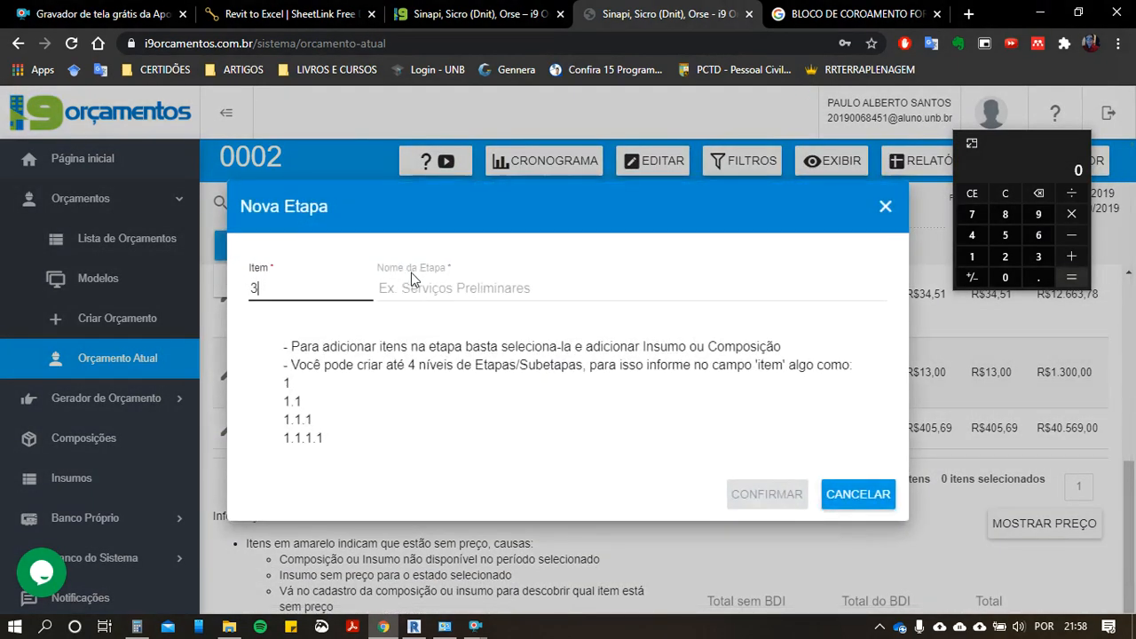
{"action": "left_click", "coordinate": [413, 286]}
{"action": "left_click", "coordinate": [410, 381]}
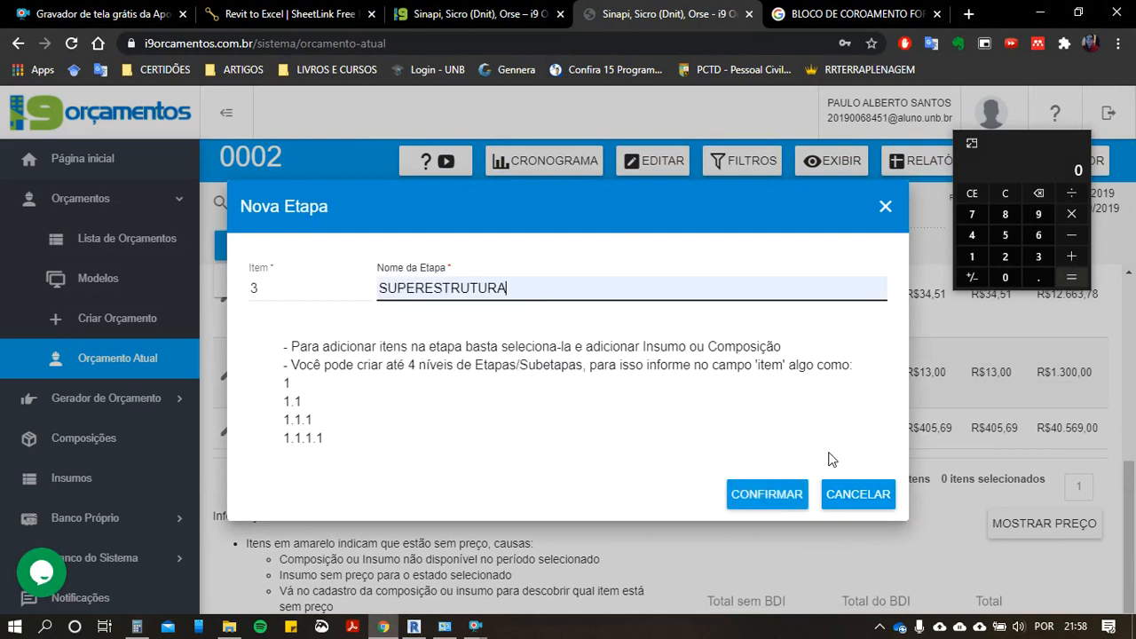
{"action": "left_click", "coordinate": [767, 494]}
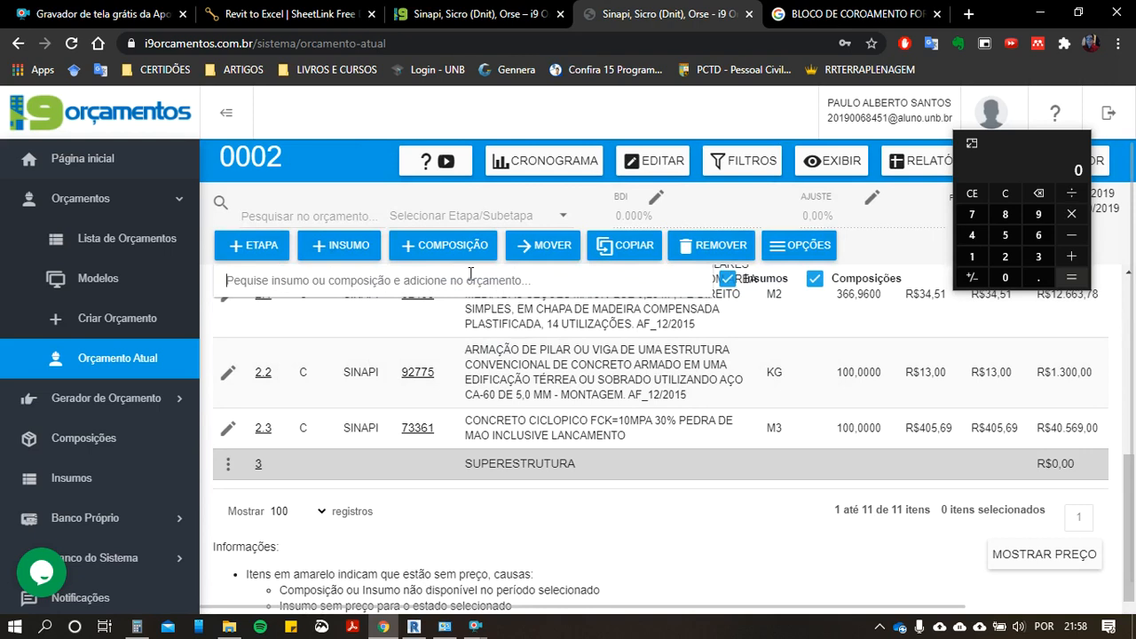
Step: Search for "VIGA PRÉ-MOLDA" and add composition 3806424 to the SUPERESTRUTURA stage with quantity 2, checking the budget list
{"action": "type", "text": "VIGA PRÉ-"}
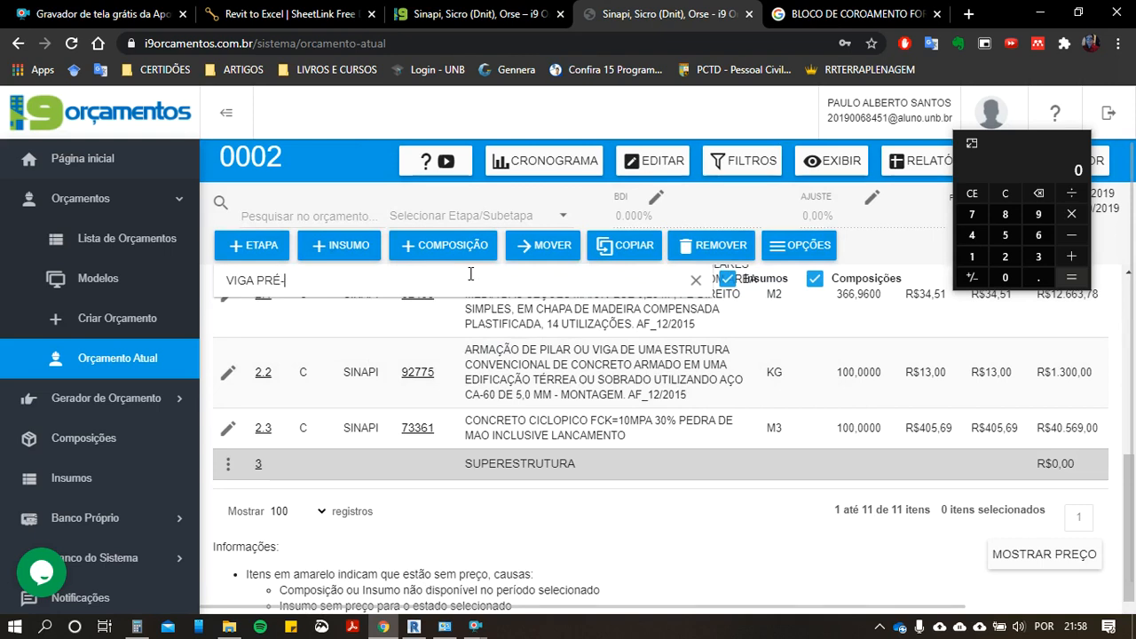
{"action": "type", "text": "MOLDA"}
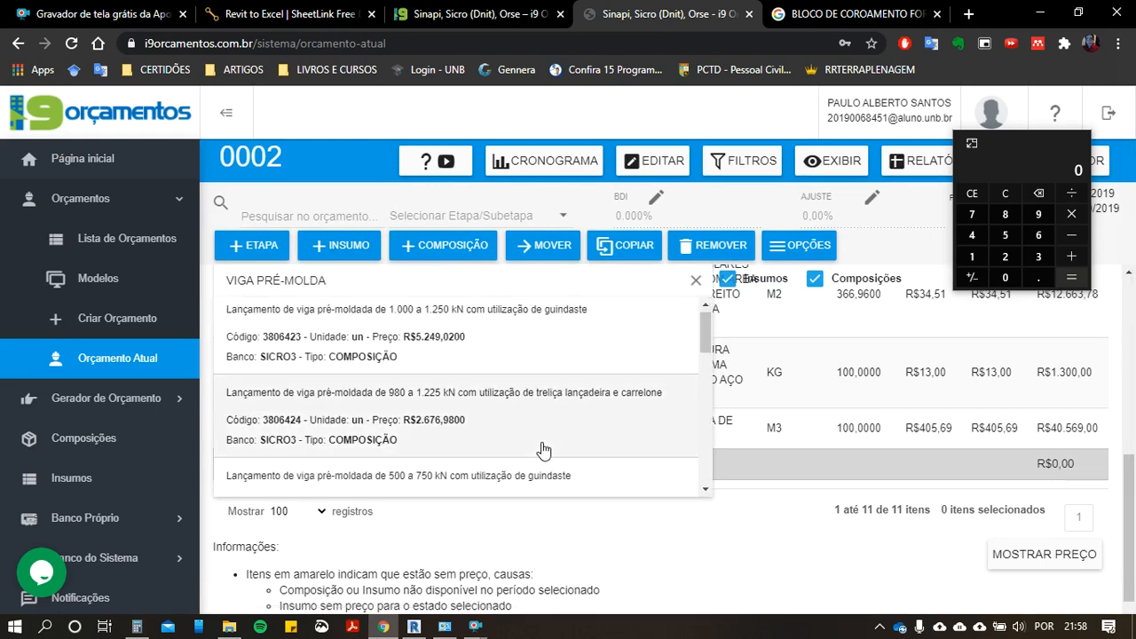
{"action": "left_click", "coordinate": [530, 418]}
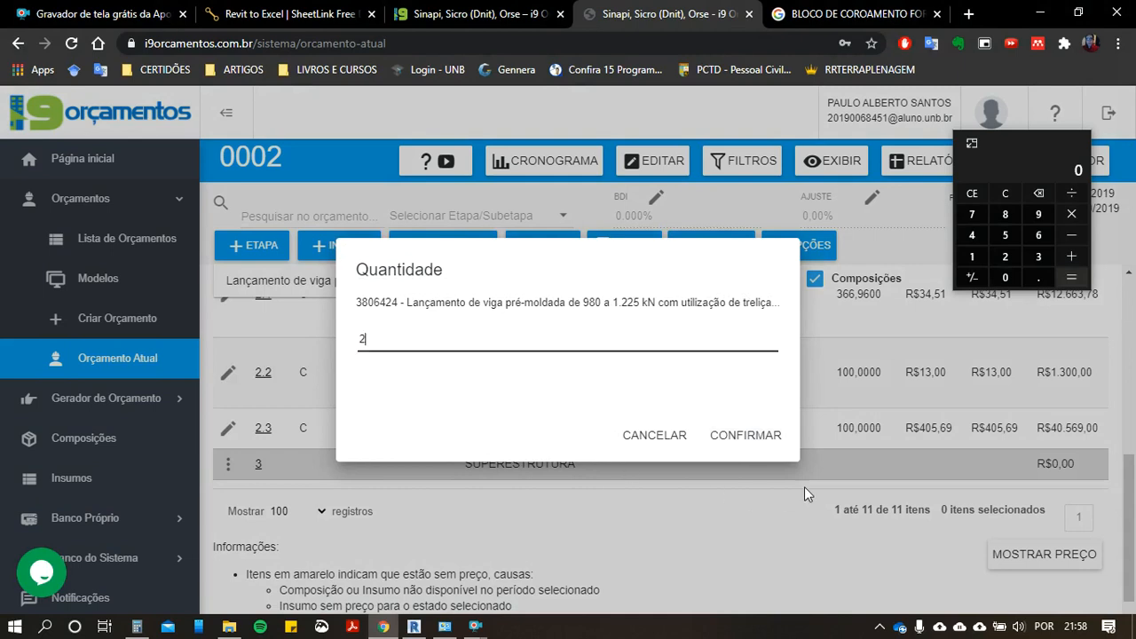
{"action": "left_click", "coordinate": [751, 441]}
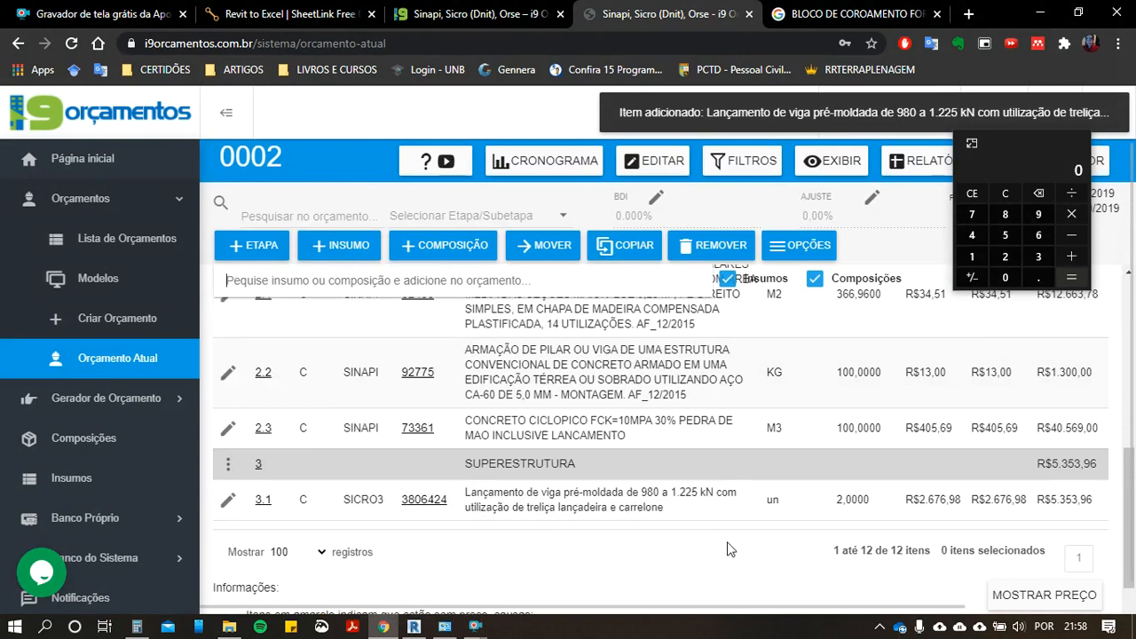
{"action": "scroll", "coordinate": [807, 501], "scroll_direction": "down", "scroll_amount": 2}
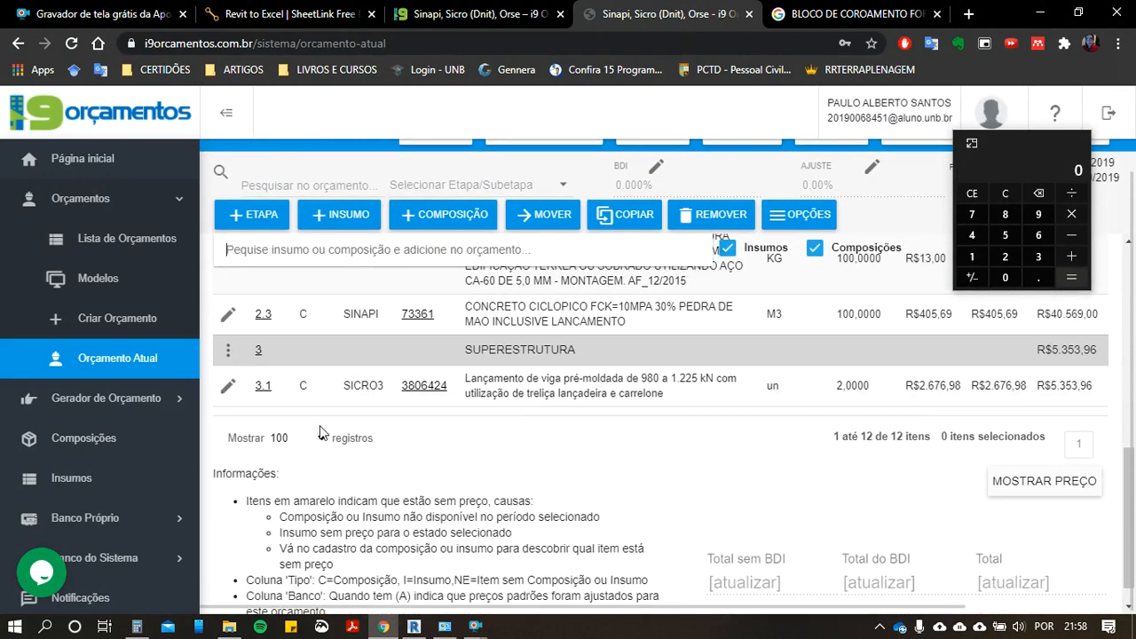
{"action": "scroll", "coordinate": [324, 373], "scroll_direction": "up", "scroll_amount": 3}
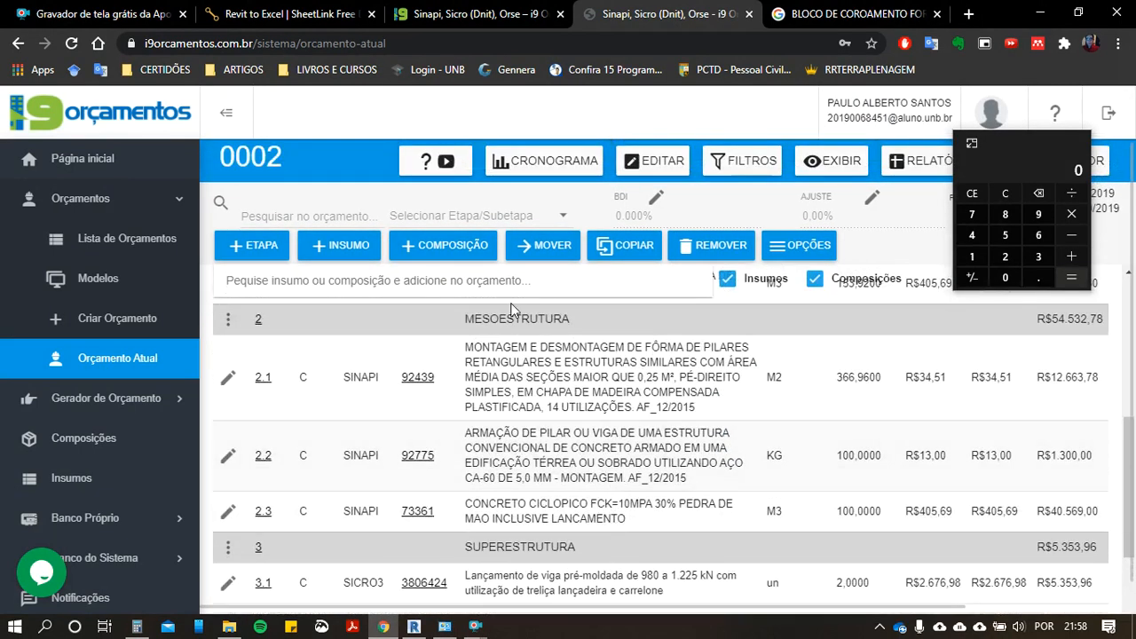
{"action": "scroll", "coordinate": [748, 336], "scroll_direction": "up", "scroll_amount": 3}
{"action": "scroll", "coordinate": [665, 465], "scroll_direction": "down", "scroll_amount": 6}
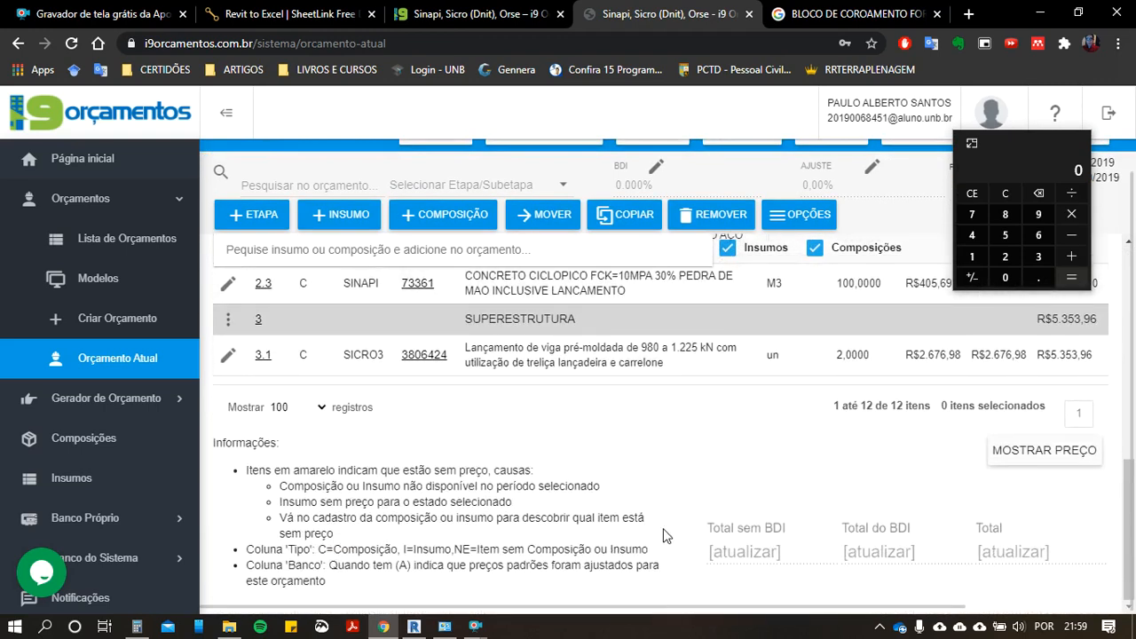
{"action": "scroll", "coordinate": [472, 402], "scroll_direction": "up", "scroll_amount": 2}
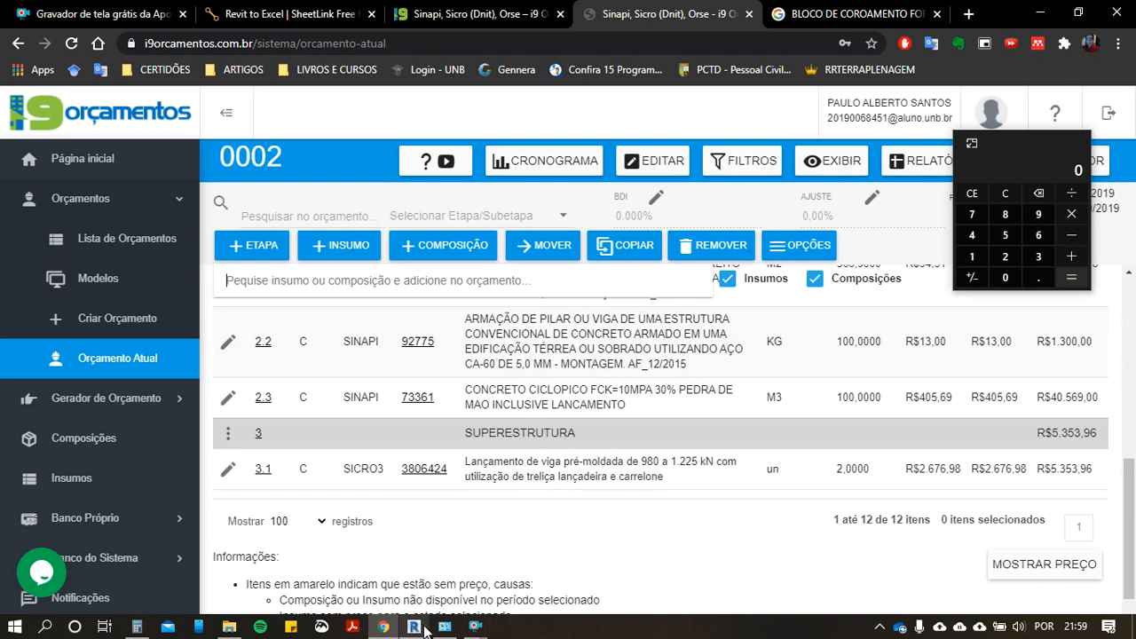
Step: Switch back to Revit and hide the two selected precast I-beams in the PILAR 3 E 4 view
{"action": "mouse_move", "coordinate": [413, 627]}
{"action": "left_click", "coordinate": [449, 562]}
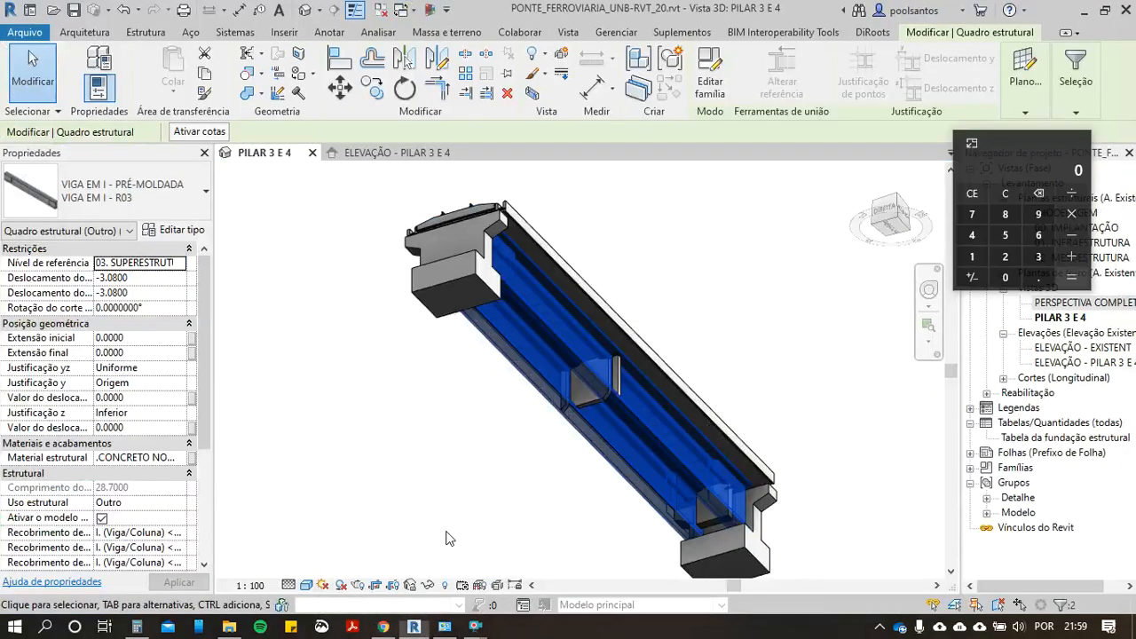
{"action": "right_click", "coordinate": [557, 326]}
{"action": "mouse_move", "coordinate": [743, 281]}
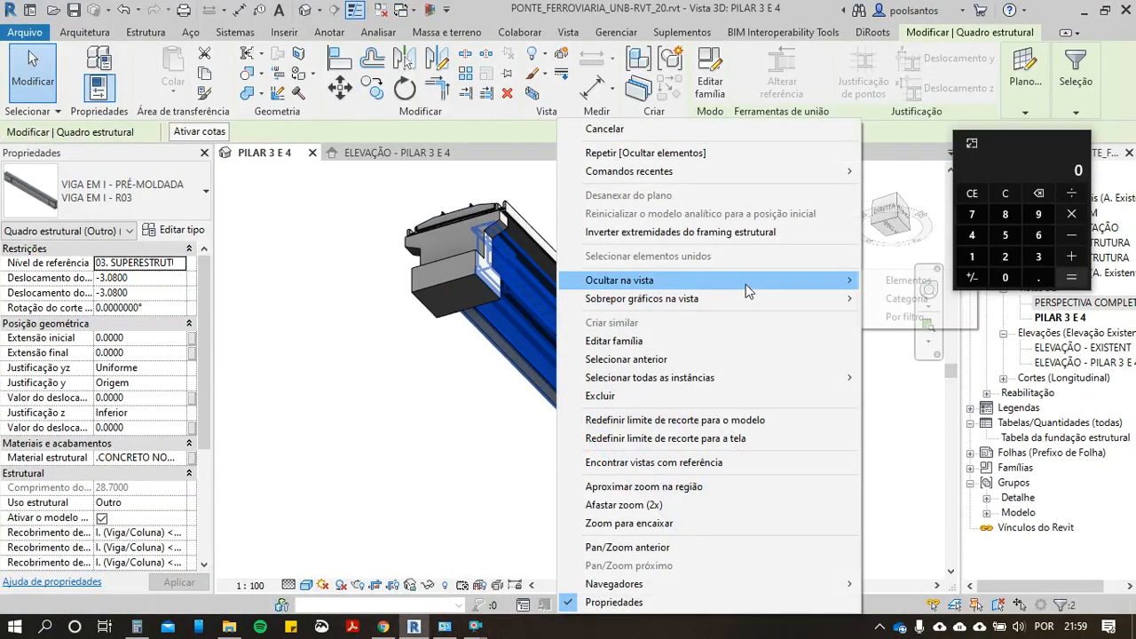
{"action": "left_click", "coordinate": [904, 284]}
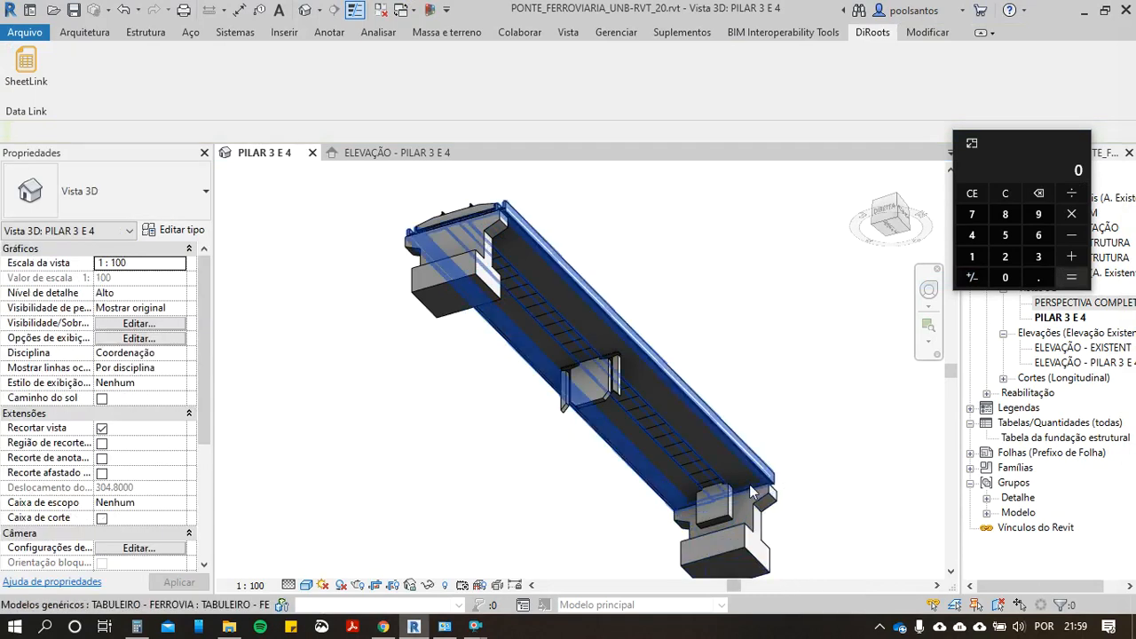
{"action": "scroll", "coordinate": [676, 502], "scroll_direction": "up", "scroll_amount": 2}
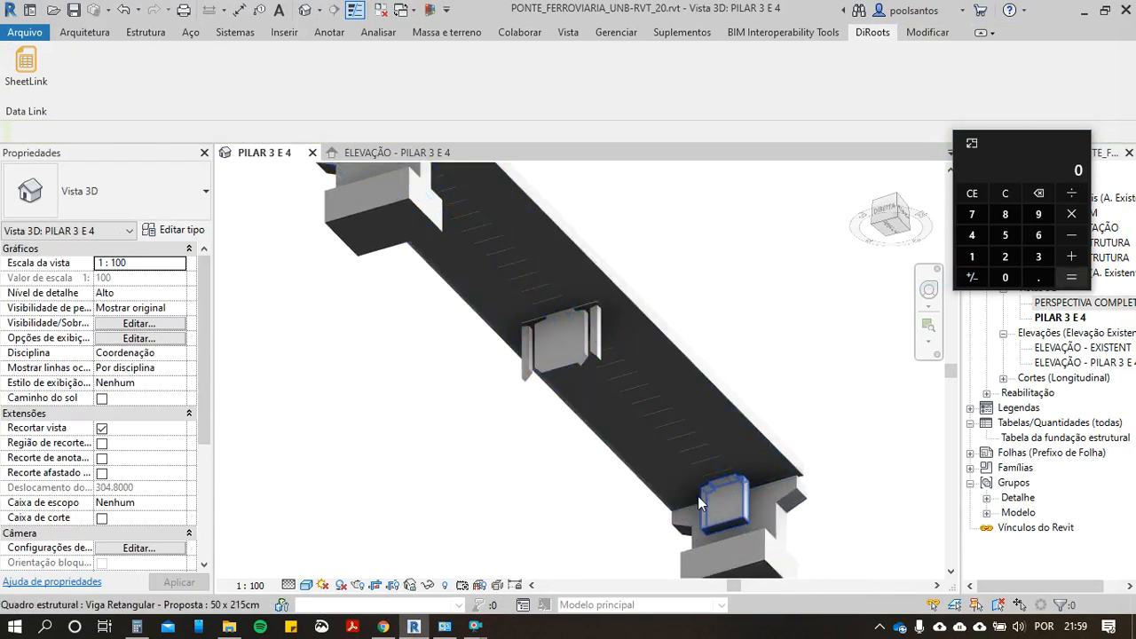
{"action": "left_click", "coordinate": [752, 516]}
{"action": "scroll", "coordinate": [753, 517], "scroll_direction": "down", "scroll_amount": 1}
{"action": "middle_click_drag", "start_coordinate": [754, 518], "coordinate": [671, 369]}
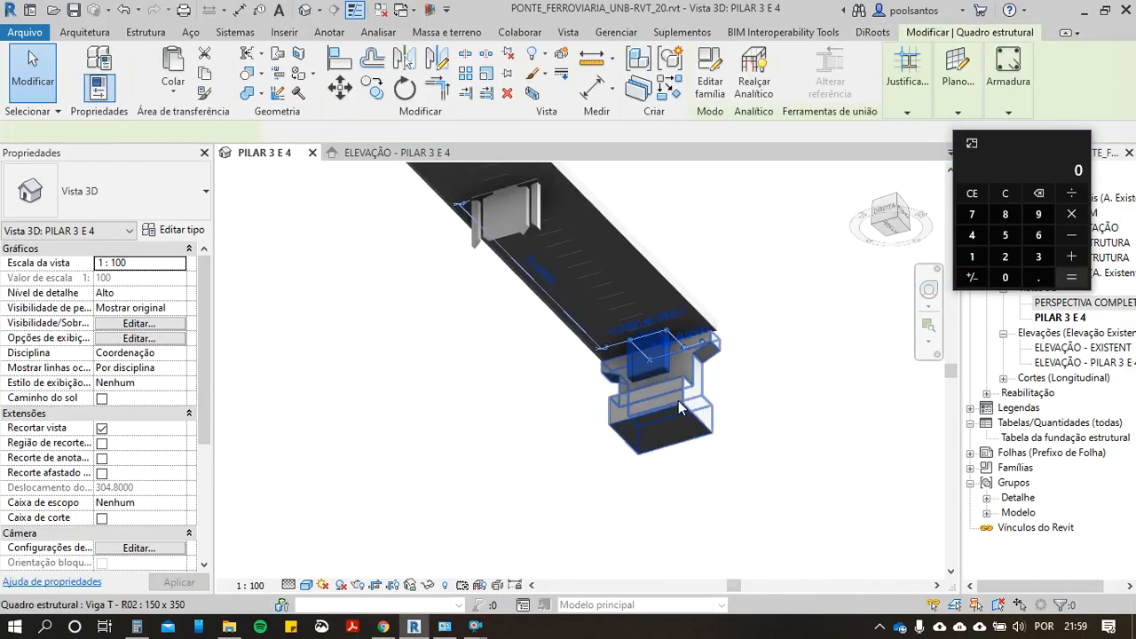
{"action": "scroll", "coordinate": [679, 416], "scroll_direction": "down", "scroll_amount": 1}
{"action": "middle_click_drag", "start_coordinate": [679, 415], "coordinate": [715, 427]}
{"action": "left_click", "coordinate": [717, 424]}
{"action": "key", "text": "Escape"}
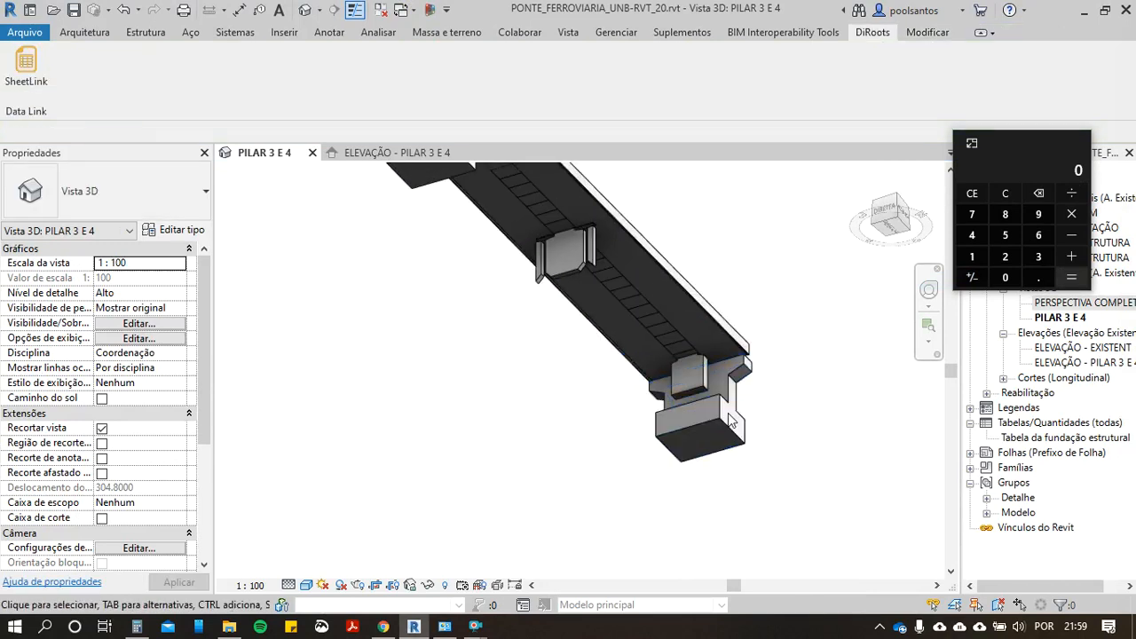
Step: Select both Viga T - R02 150 x 350 beams at the two ends of the span in the 3D view
{"action": "left_click", "coordinate": [717, 421]}
{"action": "scroll", "coordinate": [717, 421], "scroll_direction": "down", "scroll_amount": 1}
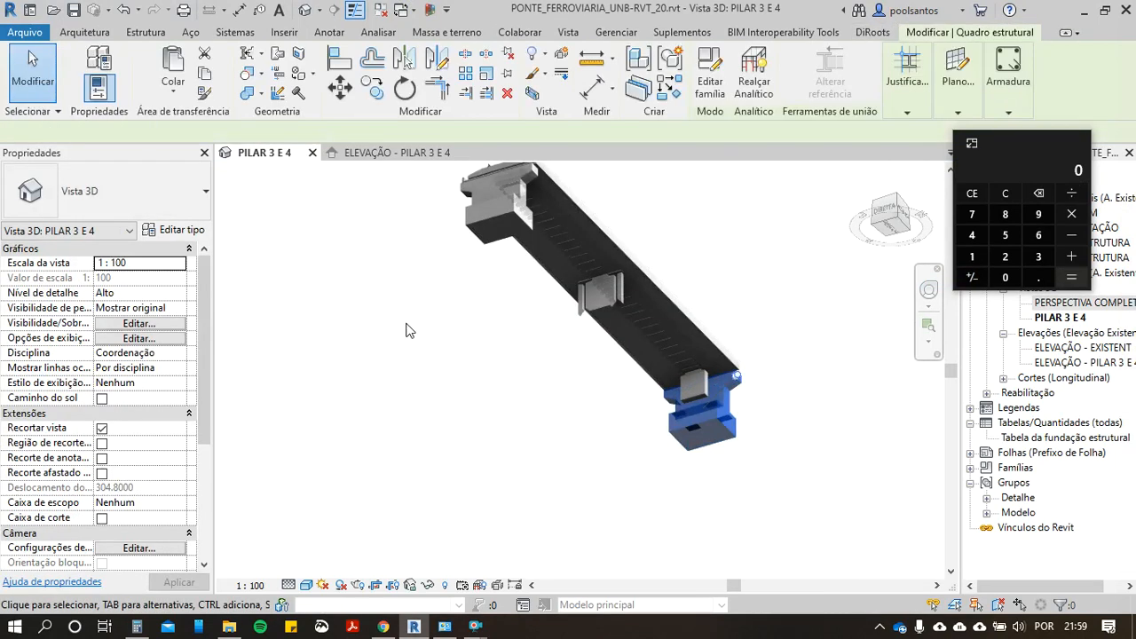
{"action": "middle_click_drag", "start_coordinate": [429, 341], "coordinate": [463, 376]}
{"action": "left_click", "coordinate": [542, 257]}
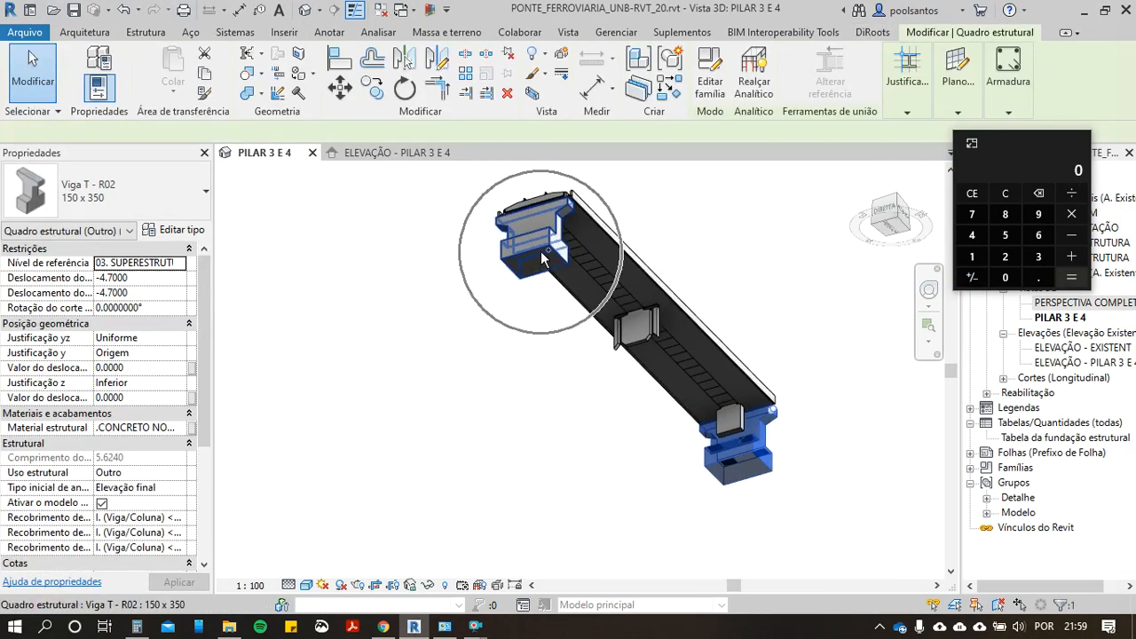
{"action": "right_click", "coordinate": [551, 257]}
{"action": "left_click", "coordinate": [477, 350]}
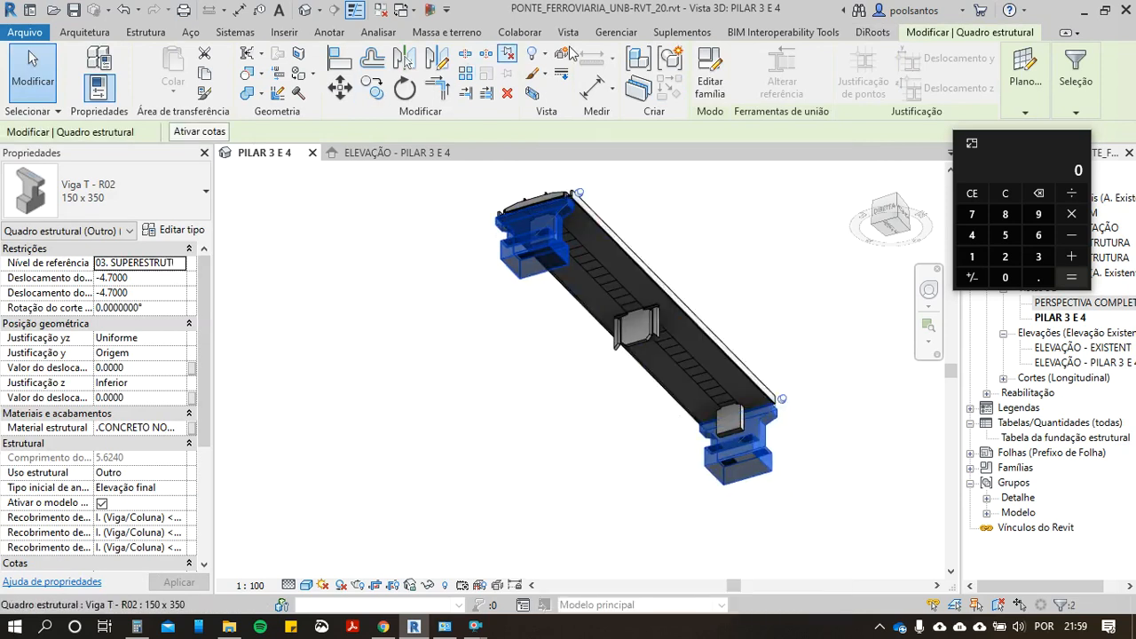
Step: Open SheetLink for the two selected T-beams and add Volume to the selected parameters
{"action": "left_click", "coordinate": [872, 32]}
{"action": "left_click", "coordinate": [26, 84]}
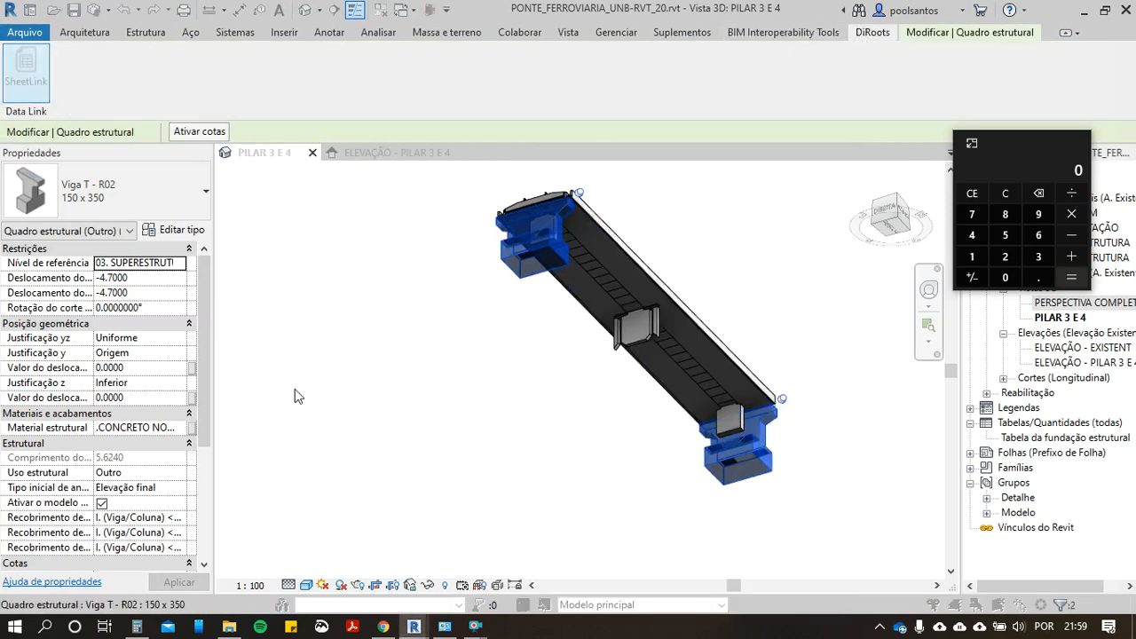
{"action": "scroll", "coordinate": [435, 435], "scroll_direction": "down", "scroll_amount": 15}
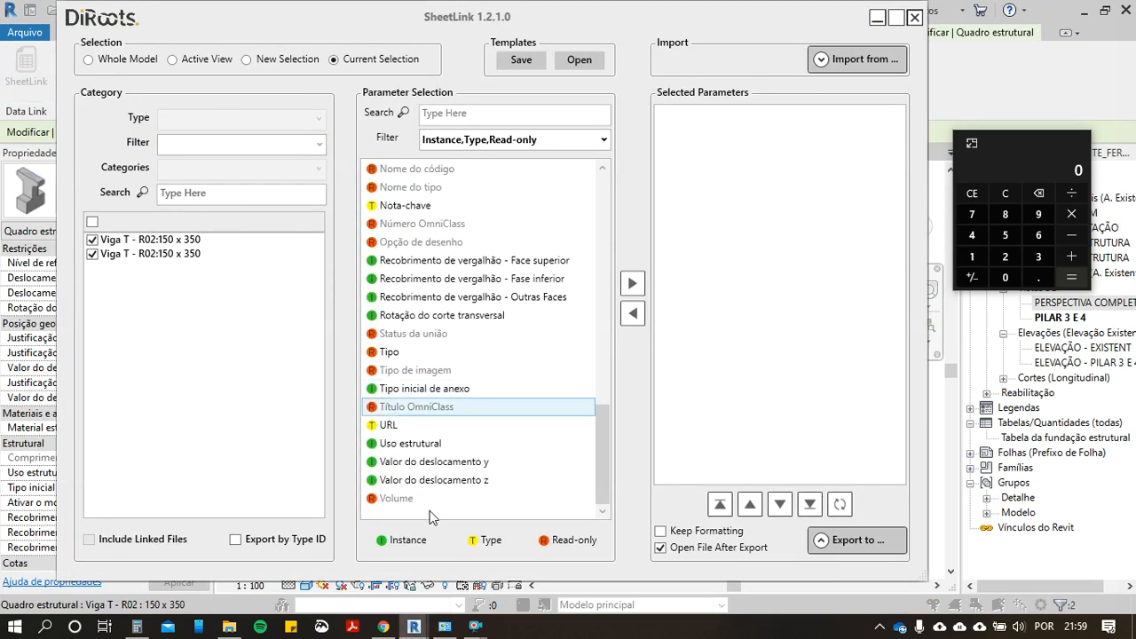
{"action": "left_click", "coordinate": [393, 498]}
{"action": "left_click", "coordinate": [633, 282]}
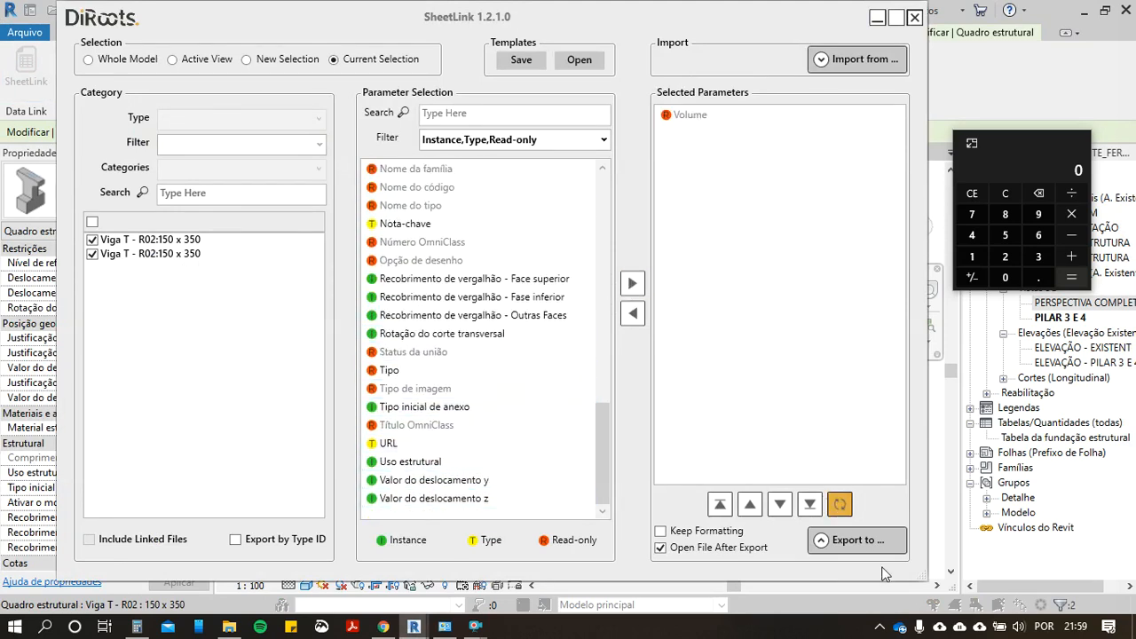
Step: Preview the volume table of the two T-beams, check both volume values, and close SheetLink
{"action": "left_click", "coordinate": [824, 543]}
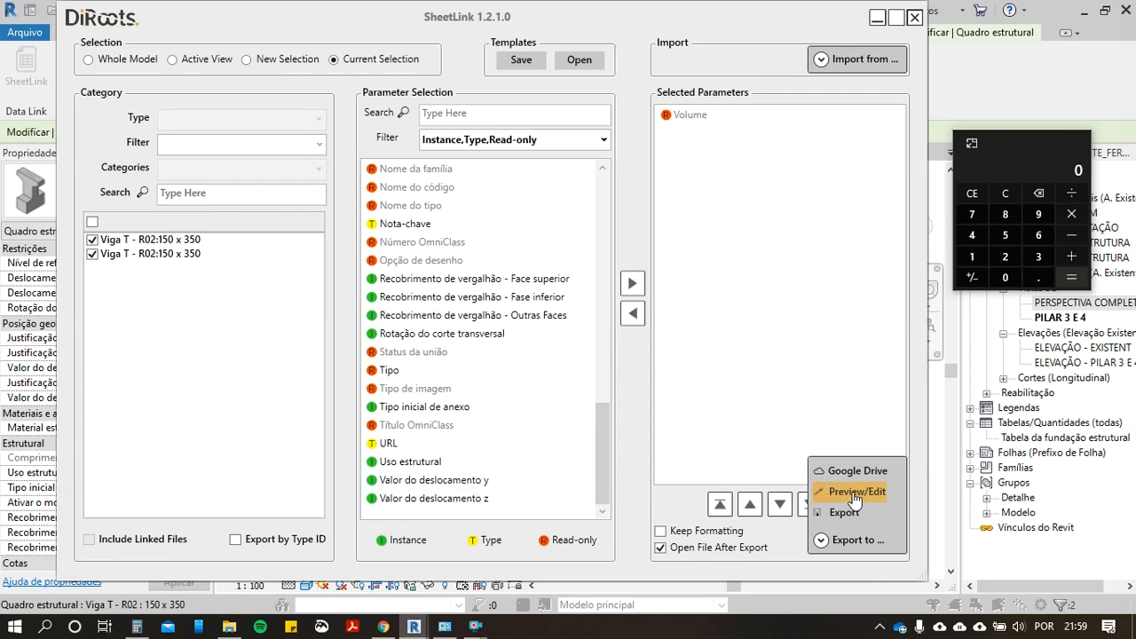
{"action": "left_click", "coordinate": [855, 493]}
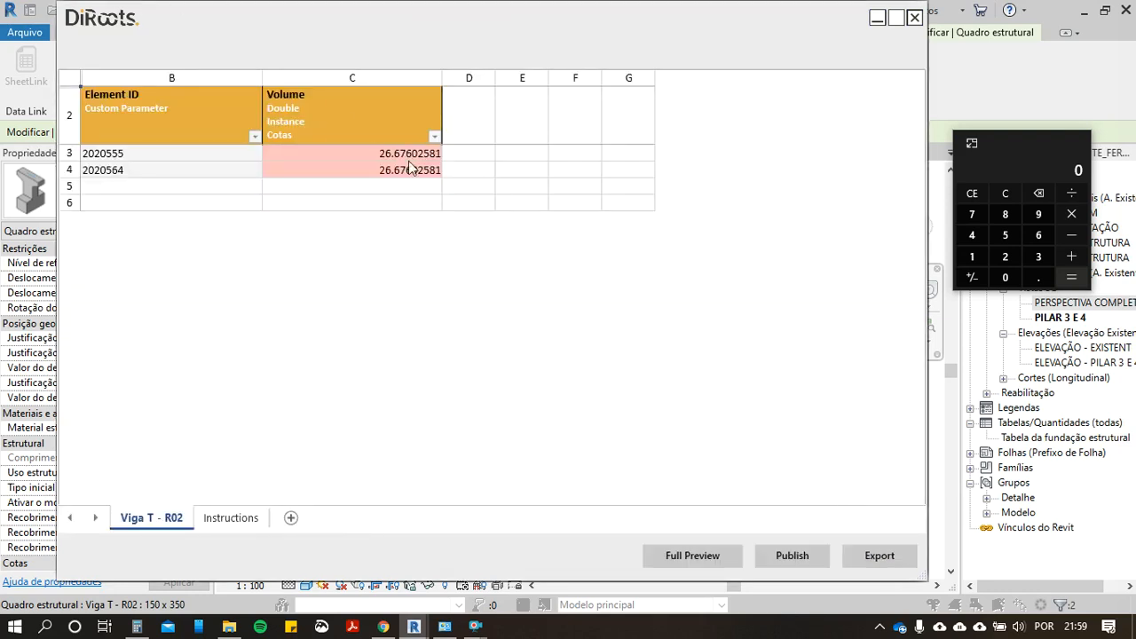
{"action": "left_click_drag", "start_coordinate": [410, 167], "coordinate": [422, 154]}
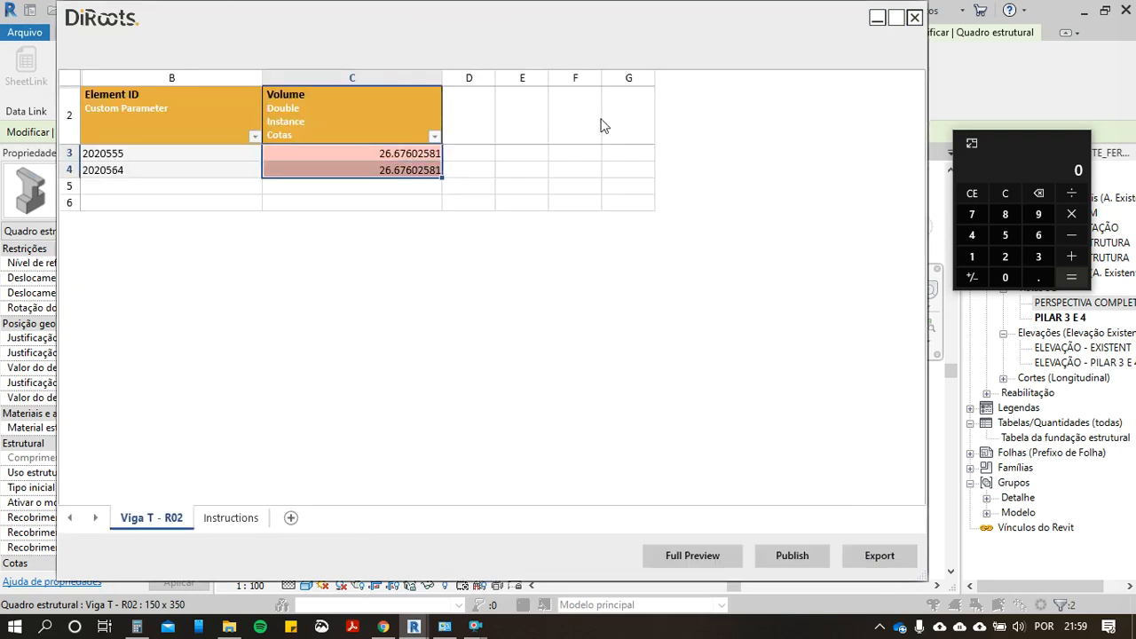
{"action": "left_click", "coordinate": [914, 18]}
{"action": "left_click", "coordinate": [915, 17]}
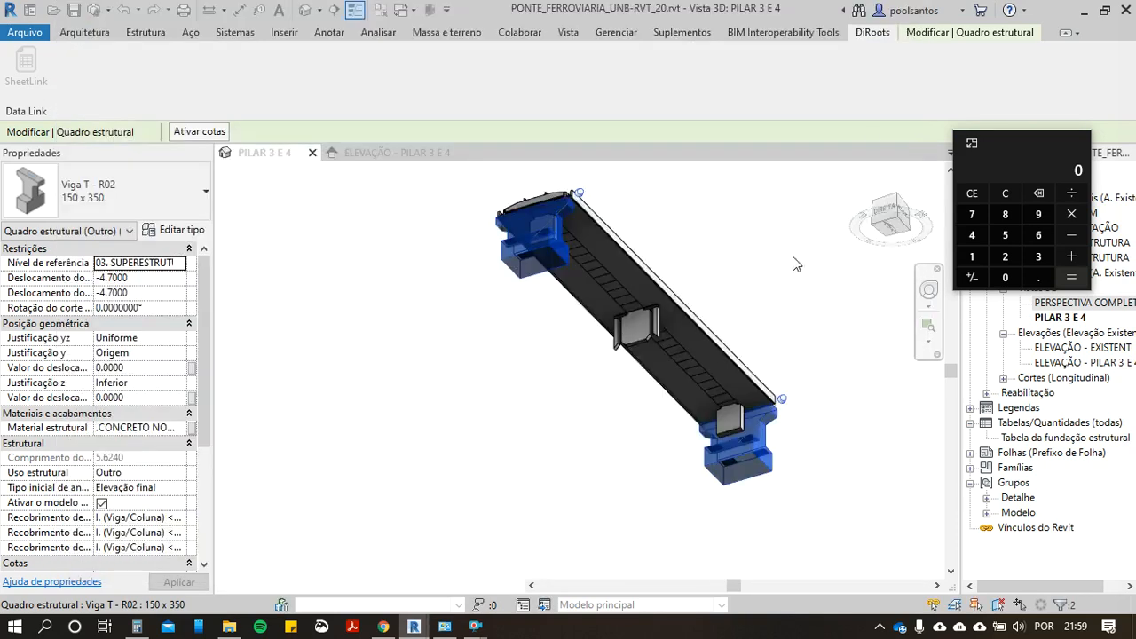
Step: Hide the two selected Viga T - R02 beams as elements in the PILAR 3 E 4 view
{"action": "right_click", "coordinate": [529, 257]}
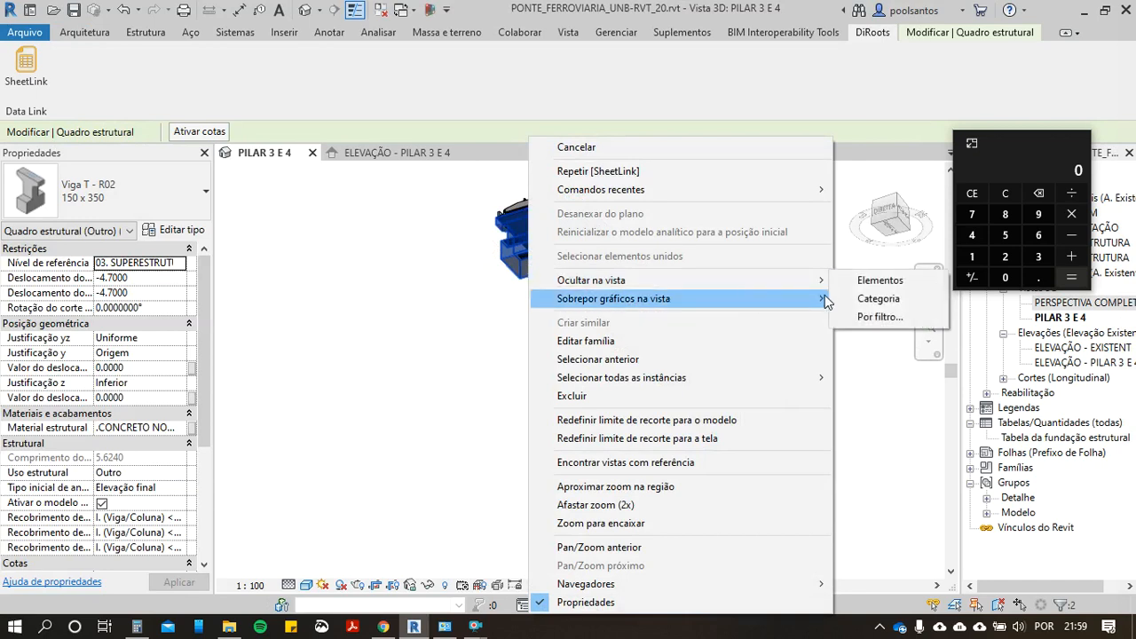
{"action": "mouse_move", "coordinate": [808, 281]}
{"action": "left_click", "coordinate": [879, 281]}
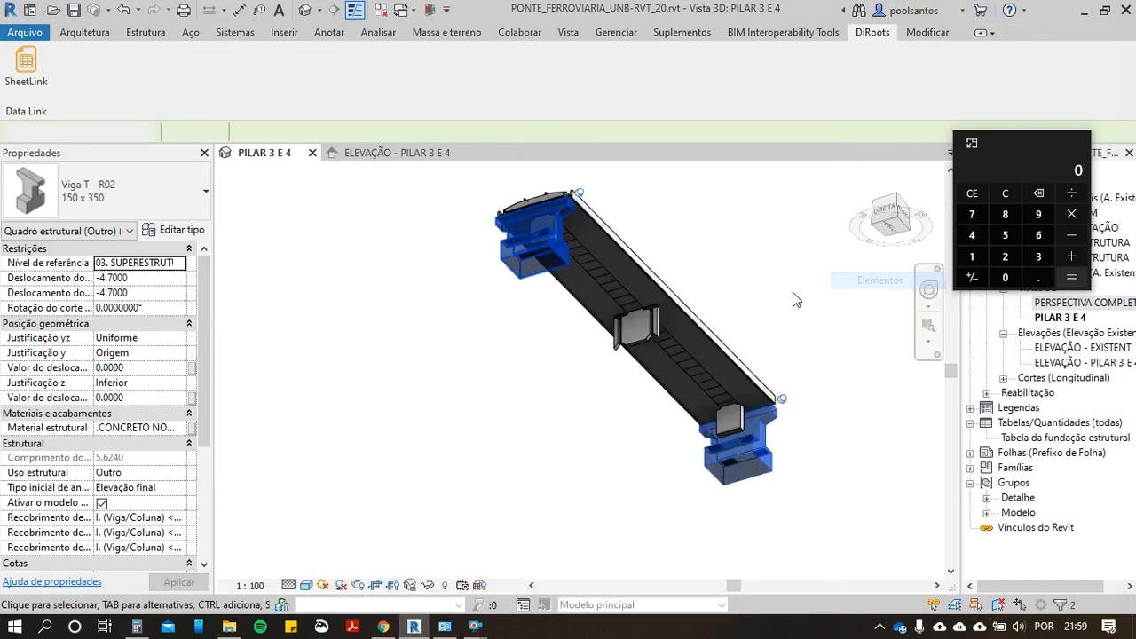
Step: Select the three Viga Retangular - Proposta cross beams under the deck and hide them as elements in the view
{"action": "left_click", "coordinate": [729, 432]}
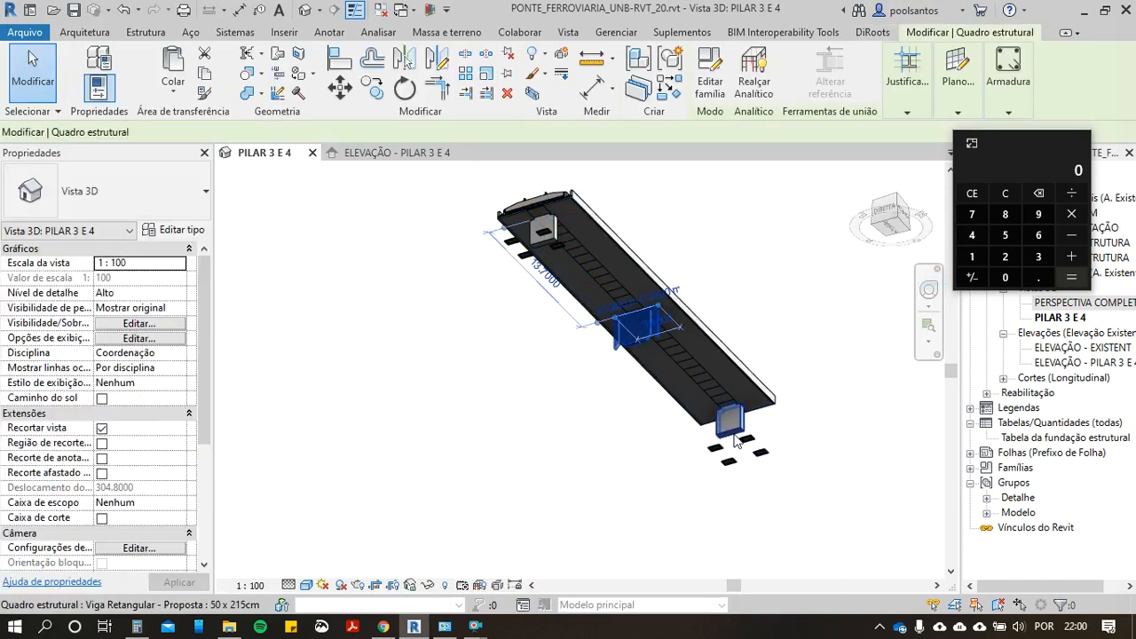
{"action": "left_click", "coordinate": [549, 246], "text": "ctrl"}
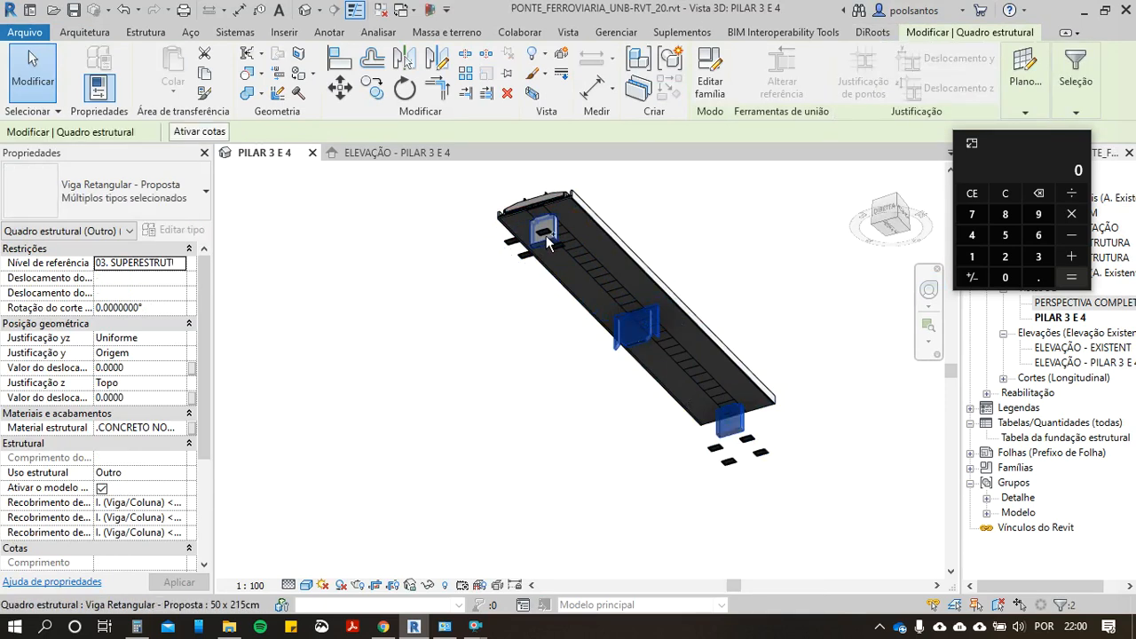
{"action": "right_click", "coordinate": [553, 238]}
{"action": "mouse_move", "coordinate": [760, 281]}
{"action": "left_click", "coordinate": [877, 284]}
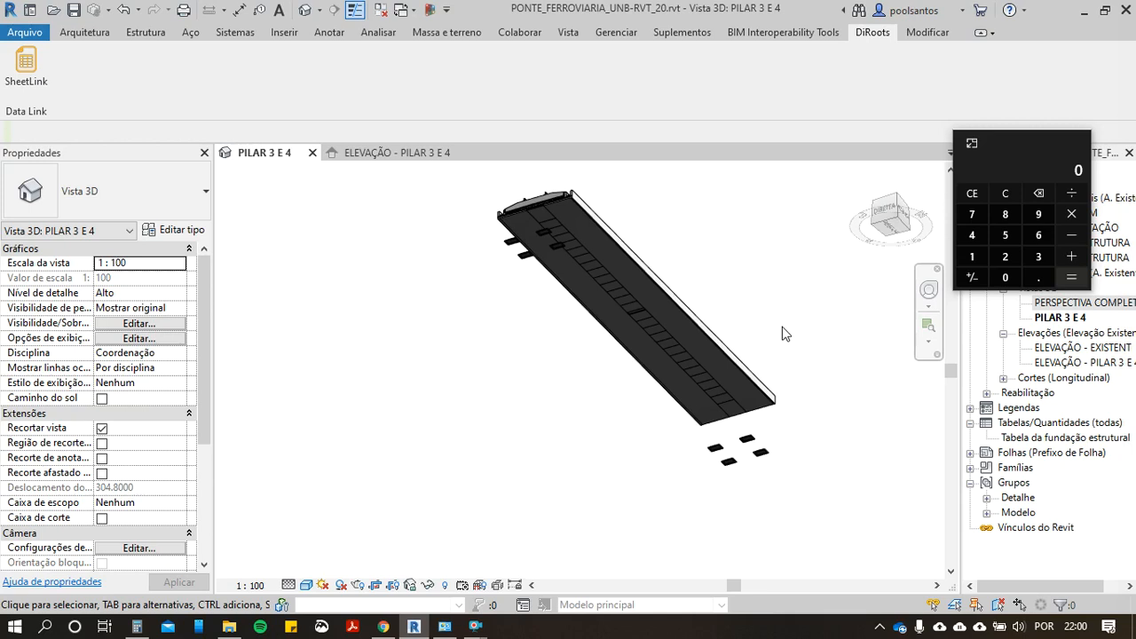
Step: Select one of the bearing pads below the near end of the deck in the PILAR 3 E 4 view
{"action": "middle_click_drag", "start_coordinate": [817, 515], "coordinate": [607, 360], "text": "shift"}
{"action": "scroll", "coordinate": [781, 373], "scroll_direction": "up", "scroll_amount": 6}
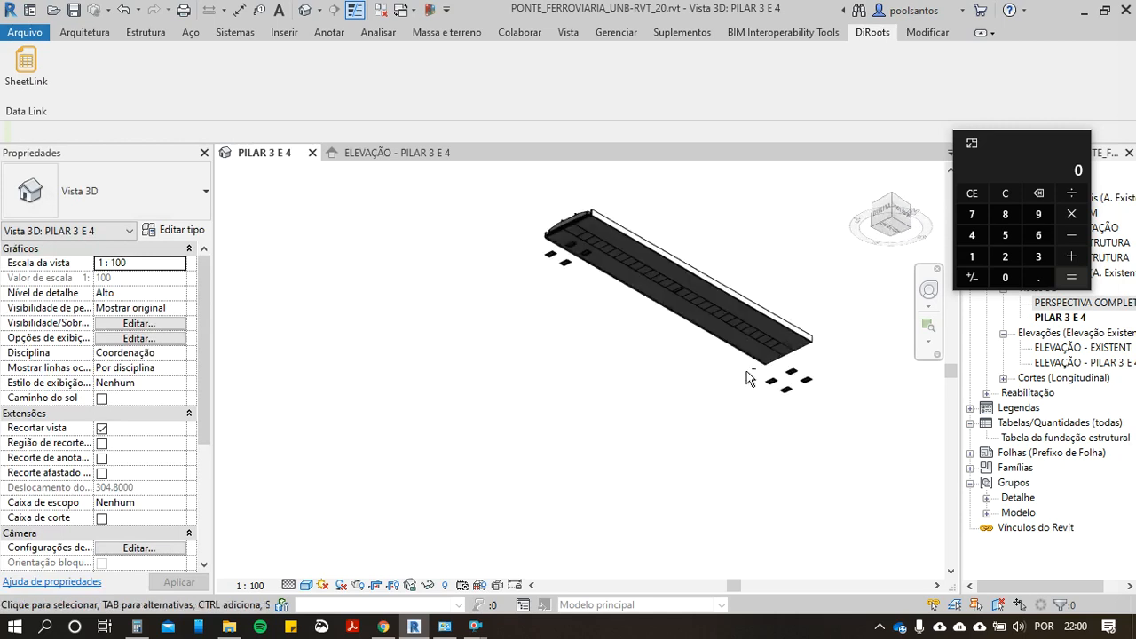
{"action": "left_click", "coordinate": [794, 364]}
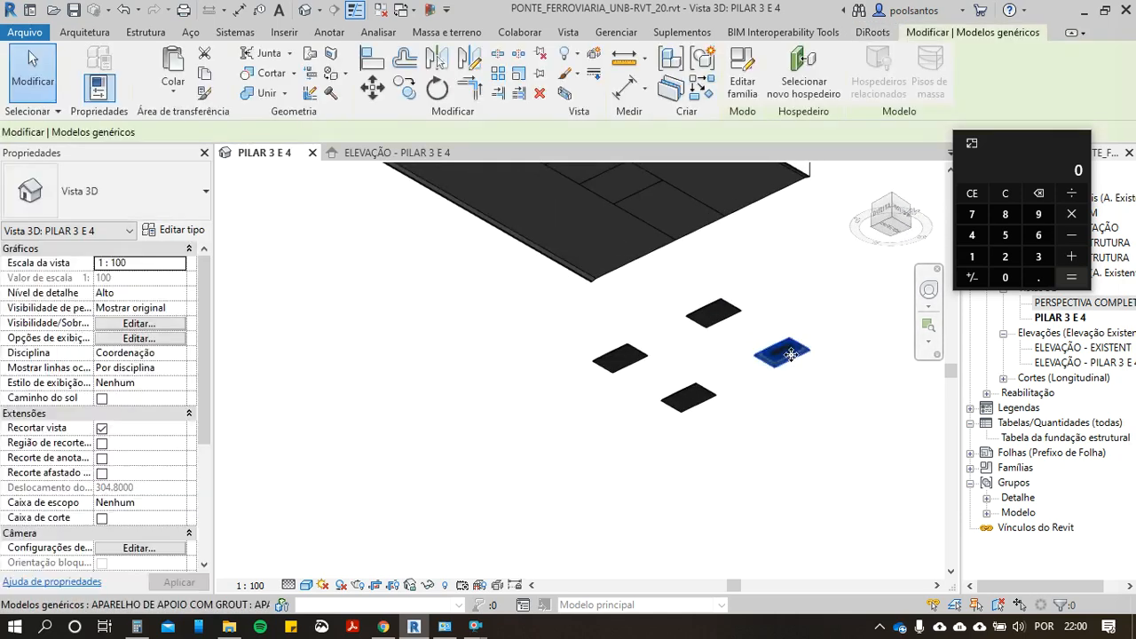
Step: Switch to i9 Orçamentos, search for NEOPRENE and choose composition 307817, the 150 x 200 x 35 mm neoprene bearing for 300 kN
{"action": "key", "text": "alt+Tab"}
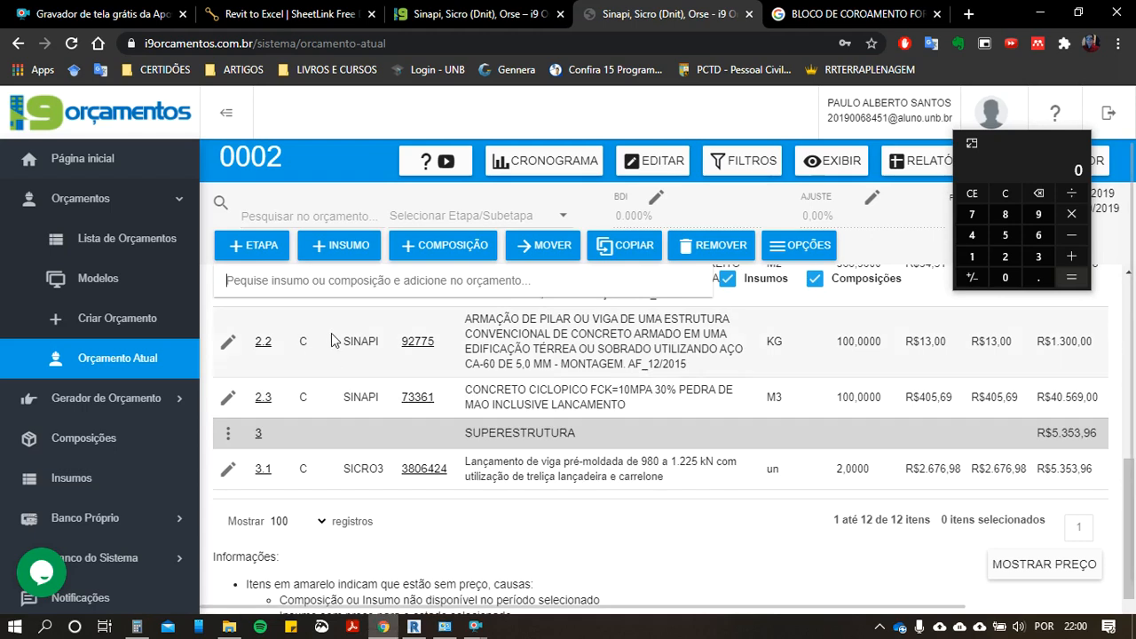
{"action": "left_click", "coordinate": [354, 284]}
{"action": "type", "text": "NEOPRENE"}
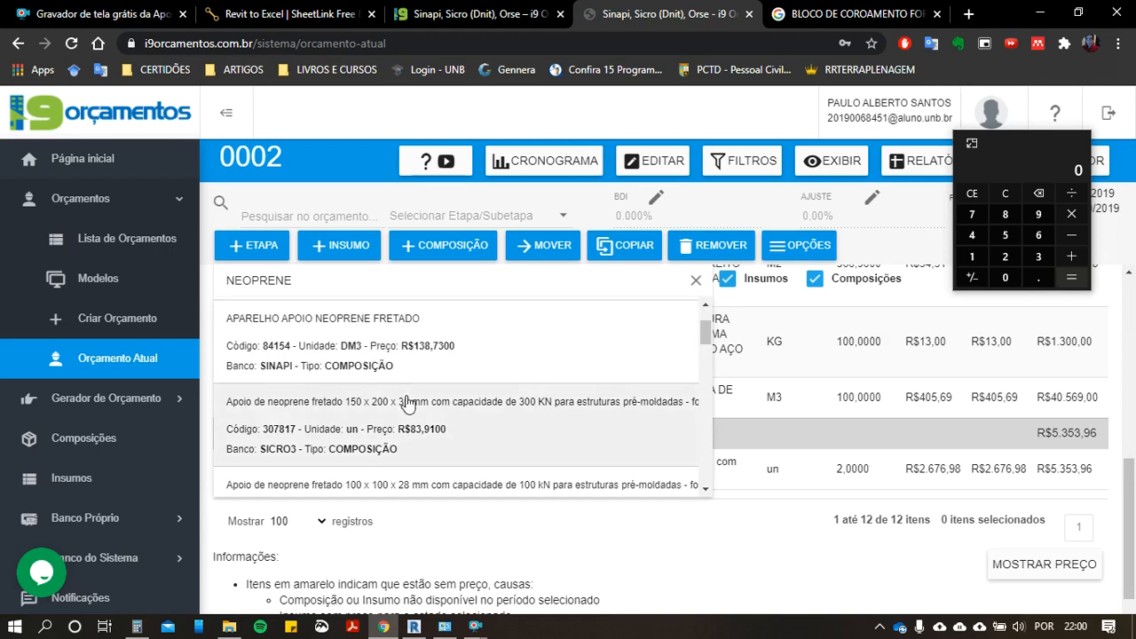
{"action": "left_click", "coordinate": [630, 421]}
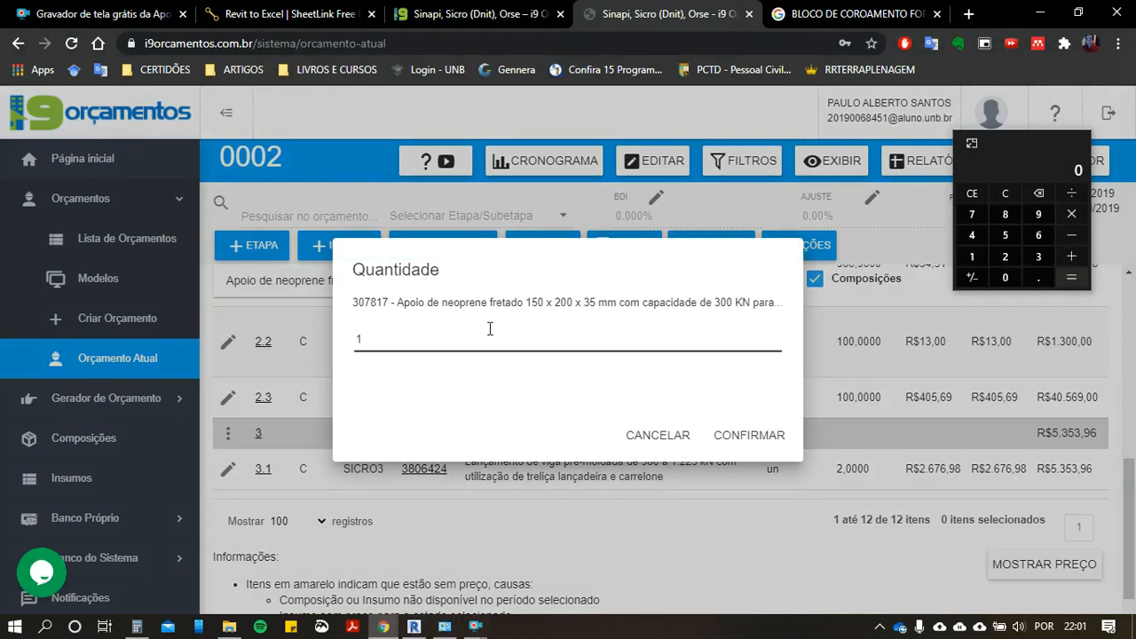
{"action": "left_click_drag", "start_coordinate": [533, 303], "coordinate": [593, 304]}
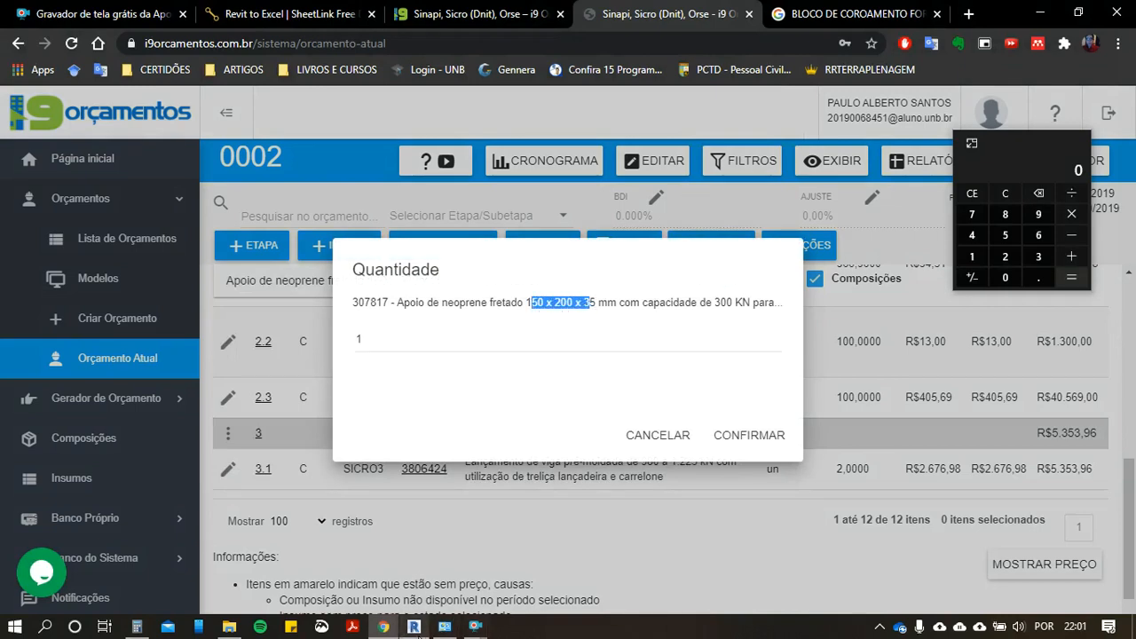
Step: Count the bearing pads under the deck in Revit and add the neoprene bearing composition to the i9 Orçamentos budget with quantity 8
{"action": "left_click", "coordinate": [418, 627]}
{"action": "scroll", "coordinate": [697, 332], "scroll_direction": "down", "scroll_amount": 3}
{"action": "middle_click_drag", "start_coordinate": [559, 388], "coordinate": [625, 471]}
{"action": "scroll", "coordinate": [604, 460], "scroll_direction": "down", "scroll_amount": 1}
{"action": "scroll", "coordinate": [814, 417], "scroll_direction": "up", "scroll_amount": 1}
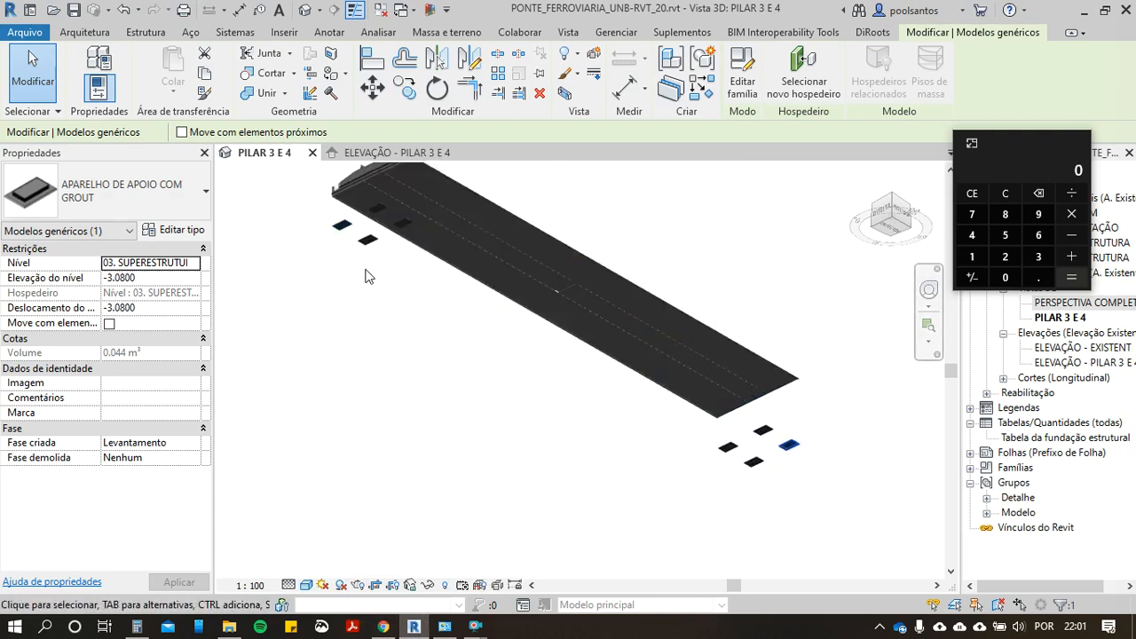
{"action": "left_click", "coordinate": [1084, 12]}
{"action": "left_click", "coordinate": [429, 342]}
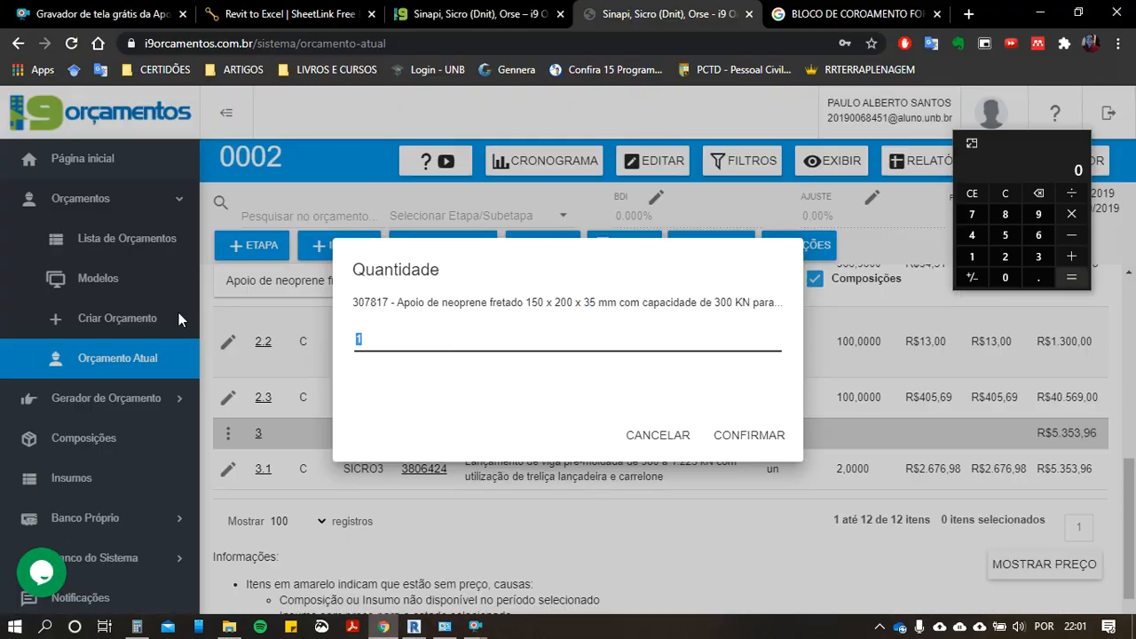
{"action": "type", "text": "2"}
{"action": "left_click", "coordinate": [736, 435]}
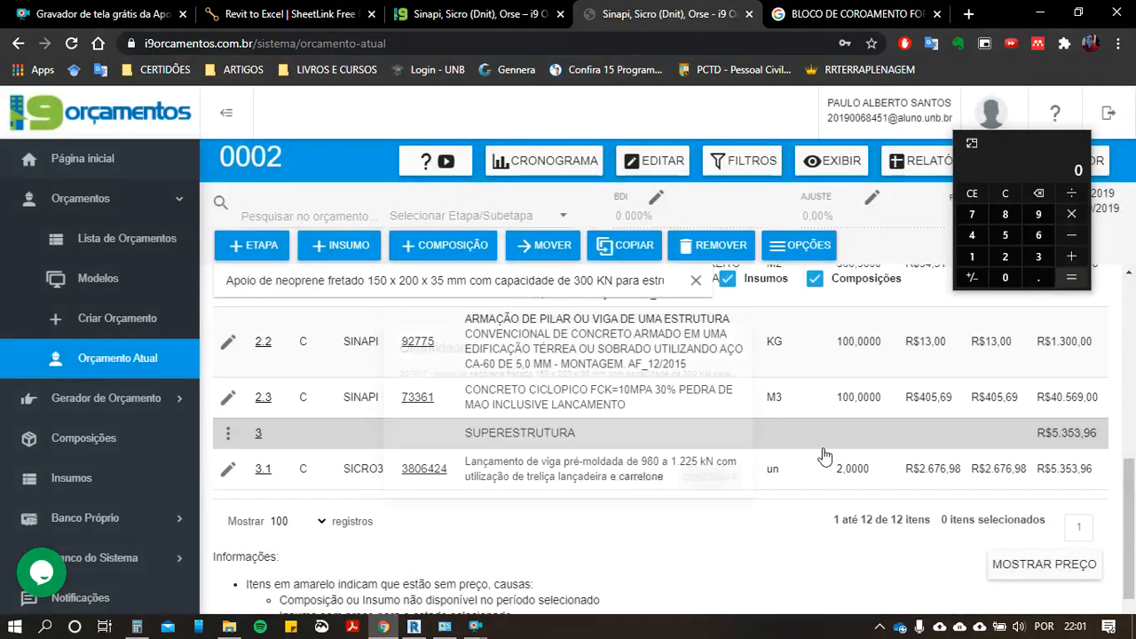
{"action": "scroll", "coordinate": [949, 483], "scroll_direction": "down", "scroll_amount": 3}
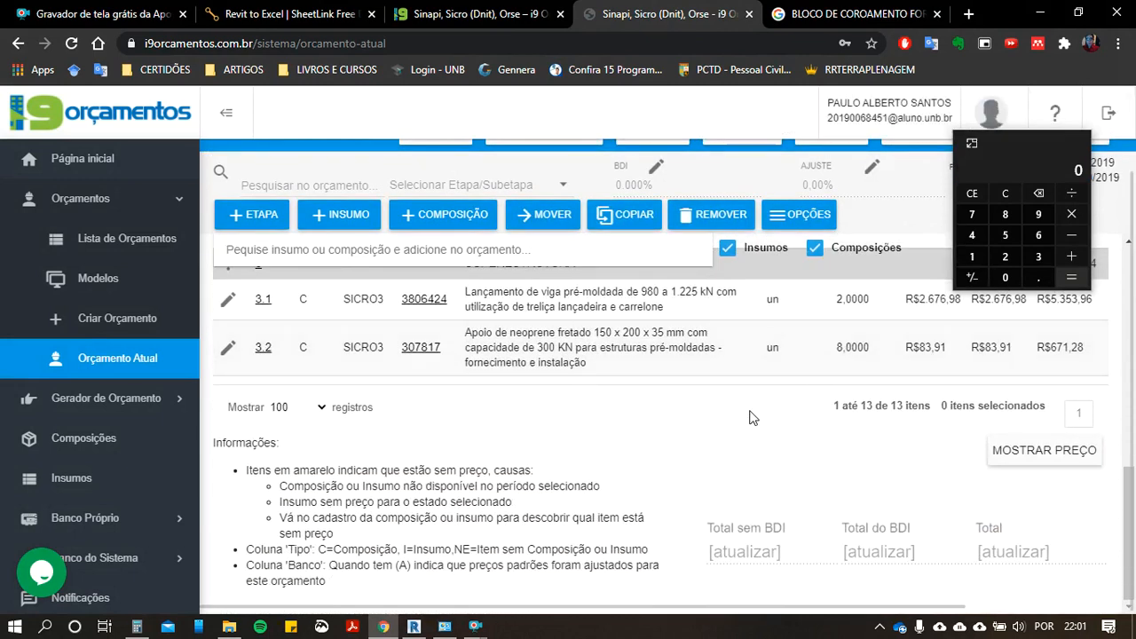
Step: Switch to Revit, select all visible instances of the APARELHO DE APOIO COM GROUT bearing pad, and hide them as elements in the view
{"action": "key", "text": "alt+Tab"}
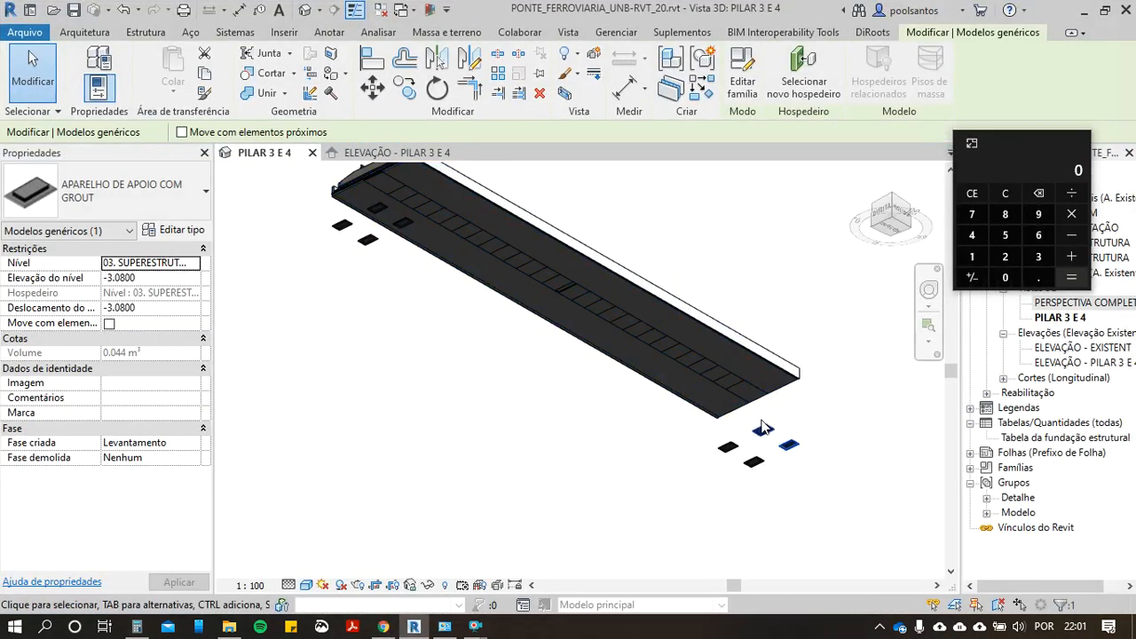
{"action": "right_click", "coordinate": [791, 446]}
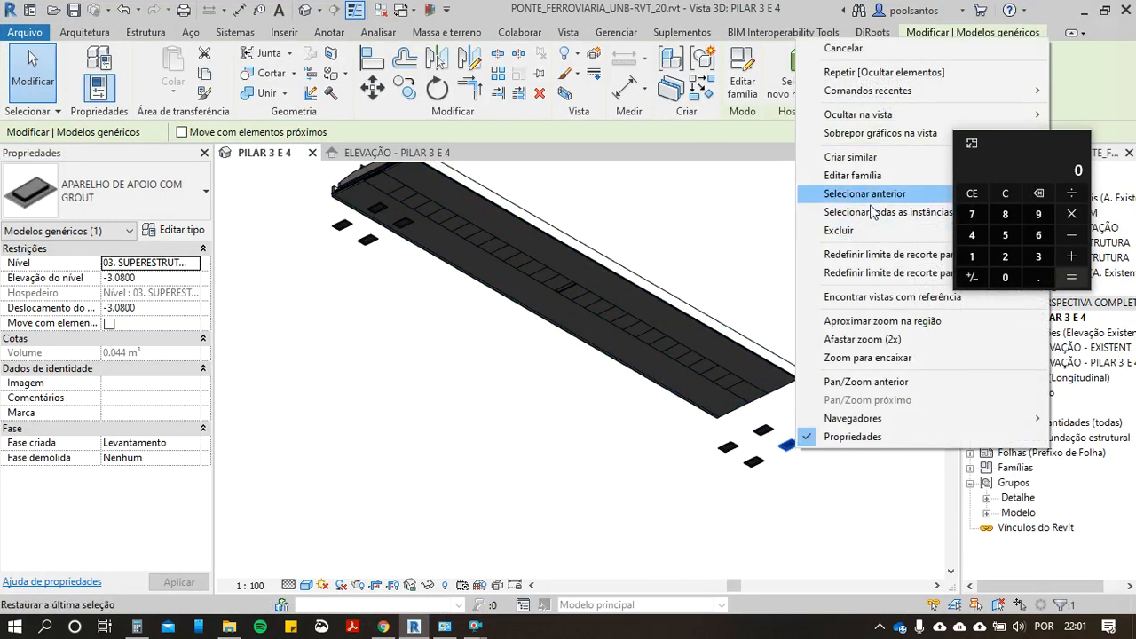
{"action": "left_click_drag", "start_coordinate": [1032, 148], "coordinate": [112, 46]}
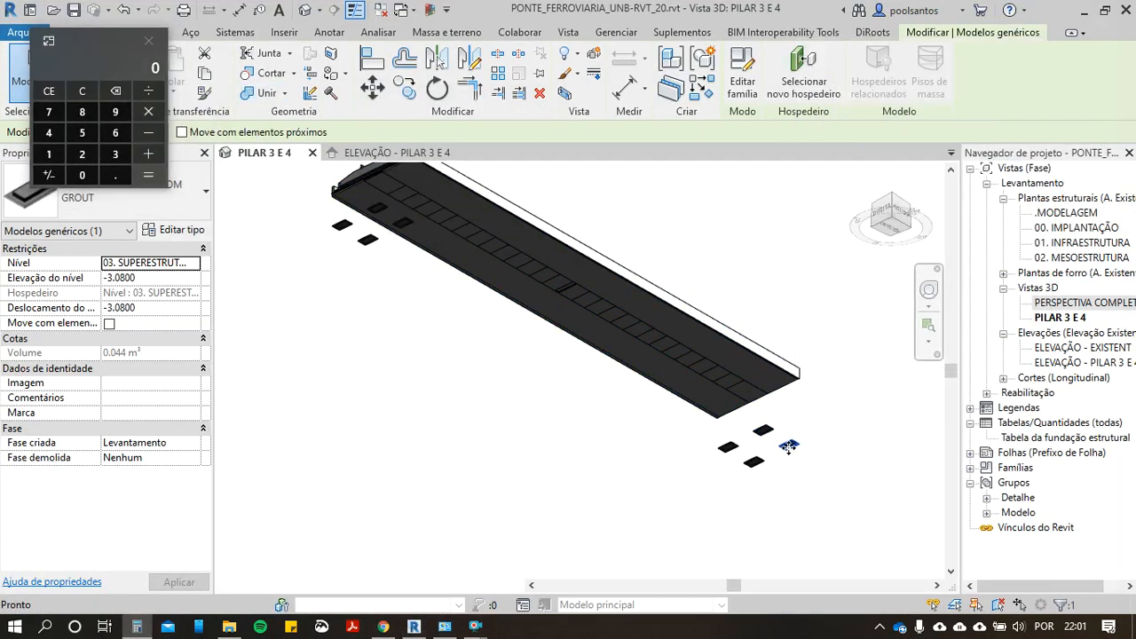
{"action": "right_click", "coordinate": [788, 446]}
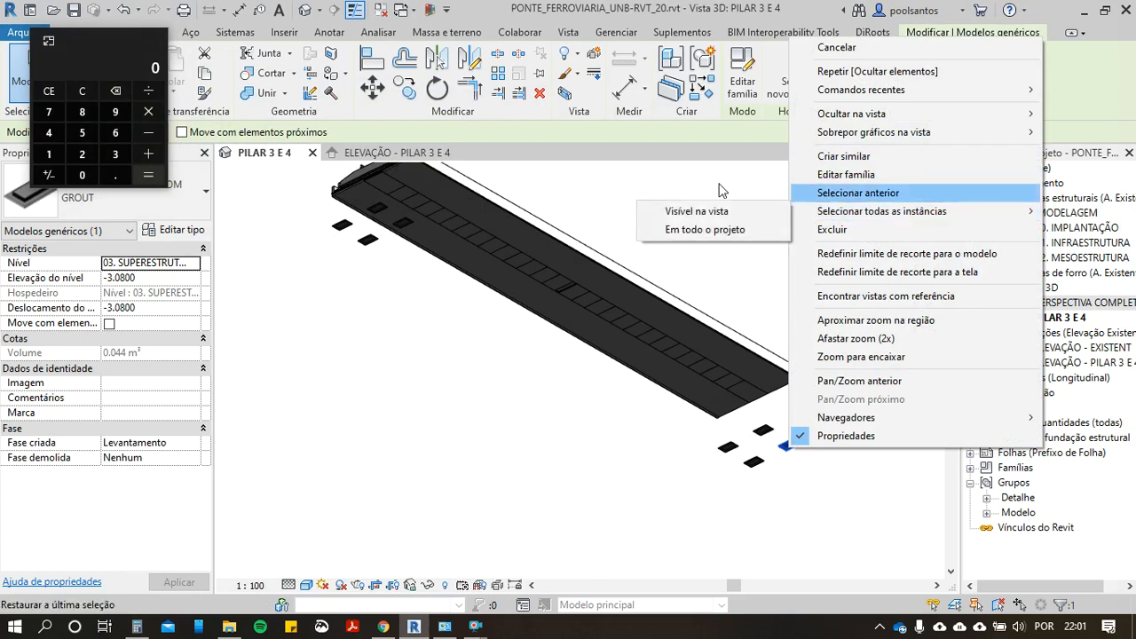
{"action": "left_click", "coordinate": [675, 212]}
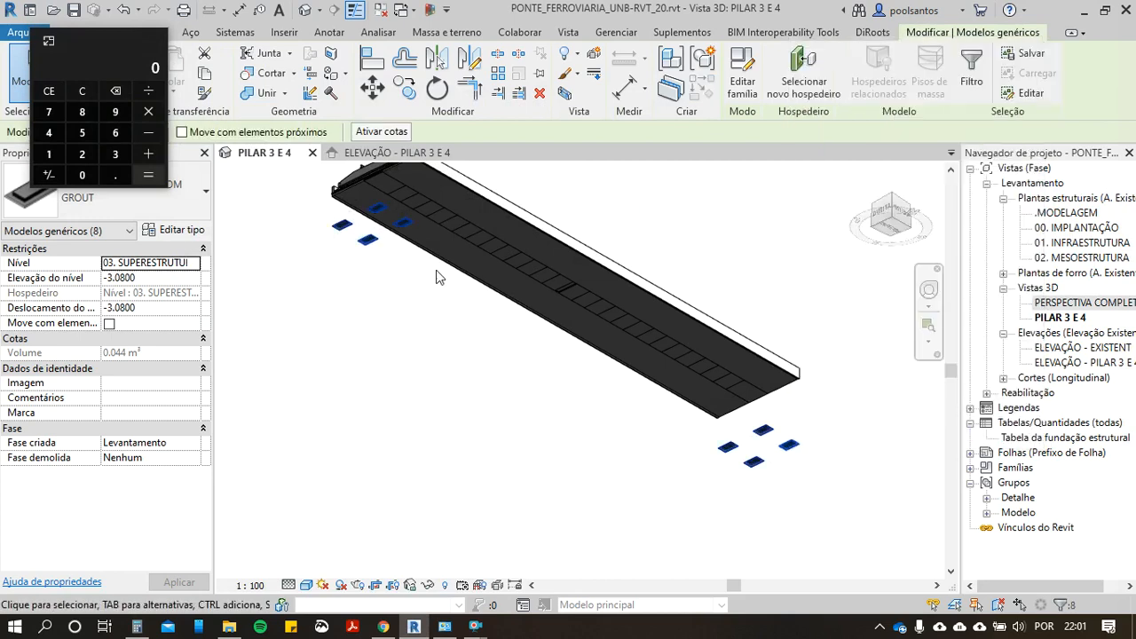
{"action": "right_click", "coordinate": [431, 389]}
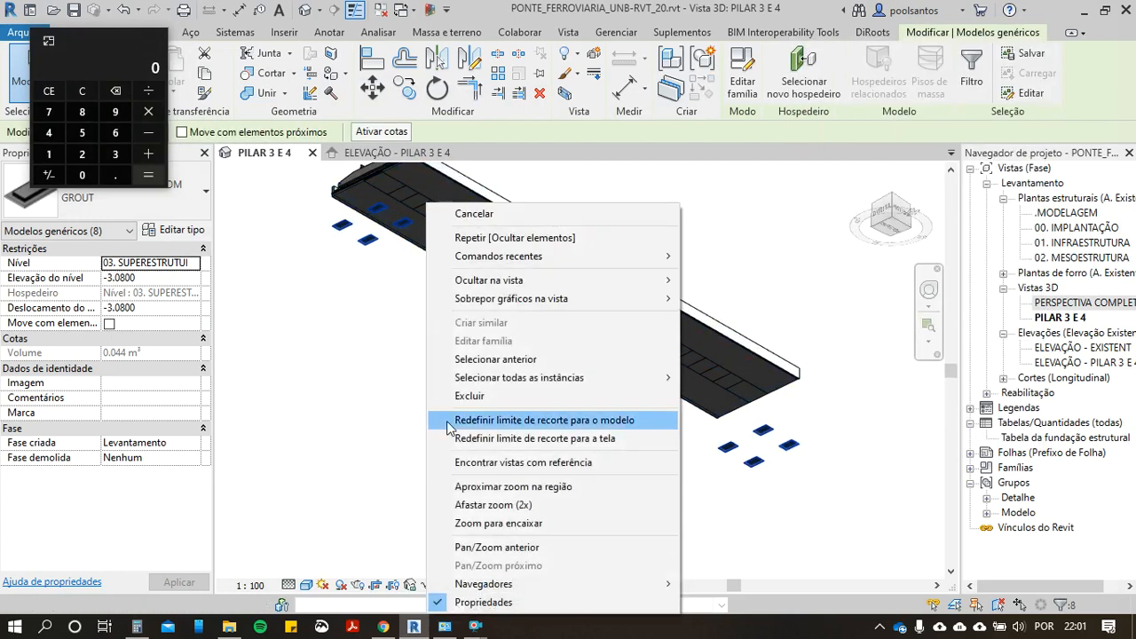
{"action": "right_click", "coordinate": [343, 410]}
{"action": "mouse_move", "coordinate": [533, 78]}
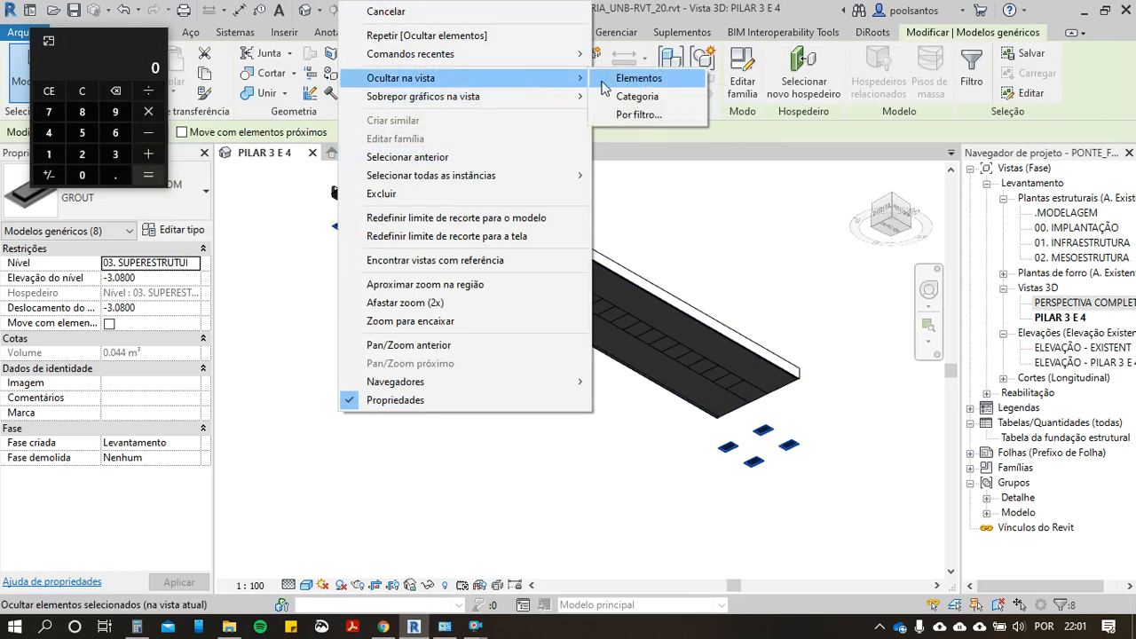
{"action": "left_click", "coordinate": [626, 78]}
Step: Select the TABULEIRO - FERROVIA bridge deck and inspect it from above
{"action": "middle_click_drag", "start_coordinate": [537, 394], "coordinate": [601, 431]}
{"action": "scroll", "coordinate": [579, 365], "scroll_direction": "down", "scroll_amount": 4}
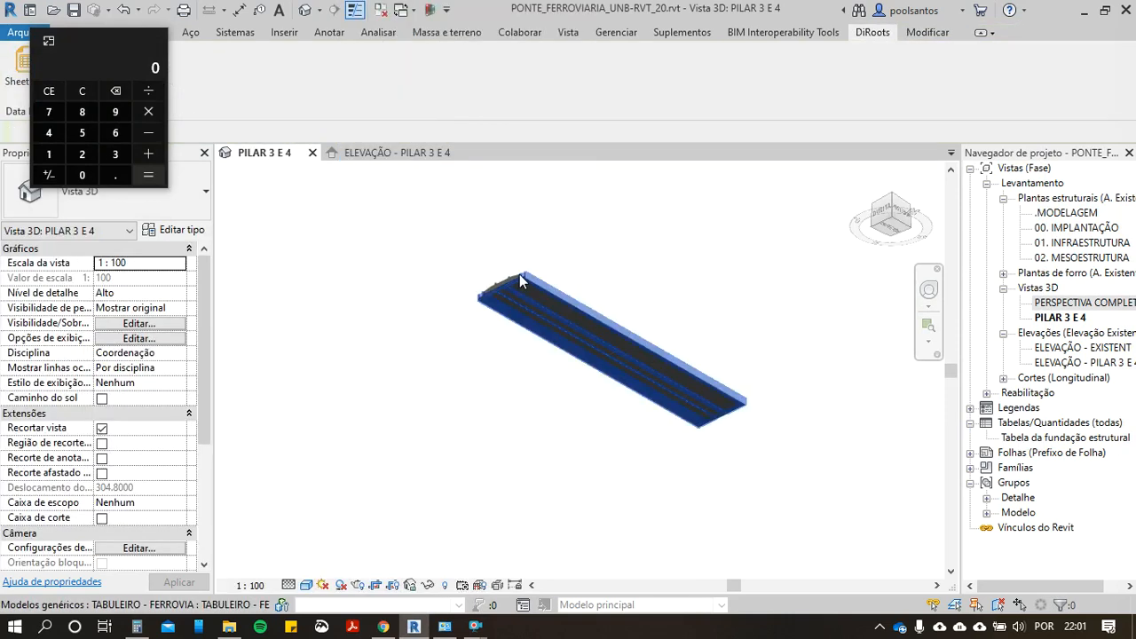
{"action": "middle_click_drag", "start_coordinate": [636, 276], "coordinate": [527, 405], "text": "shift"}
{"action": "scroll", "coordinate": [530, 358], "scroll_direction": "up", "scroll_amount": 4}
{"action": "left_click", "coordinate": [530, 373]}
{"action": "middle_click_drag", "start_coordinate": [530, 322], "coordinate": [436, 382]}
{"action": "scroll", "coordinate": [427, 373], "scroll_direction": "down", "scroll_amount": 2}
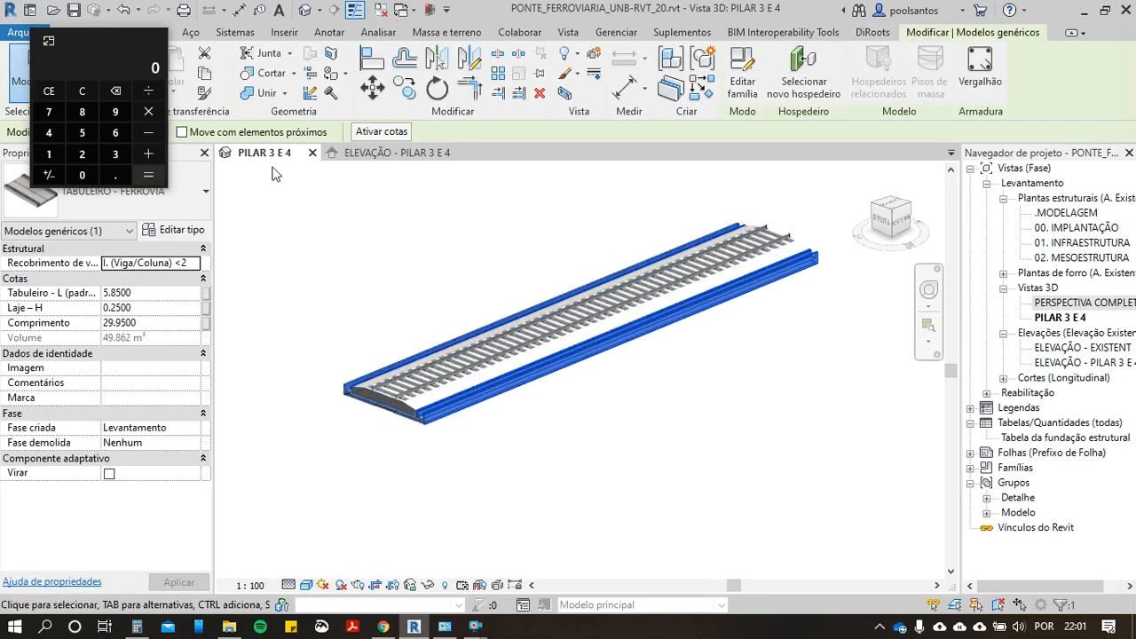
{"action": "scroll", "coordinate": [720, 299], "scroll_direction": "up", "scroll_amount": 1}
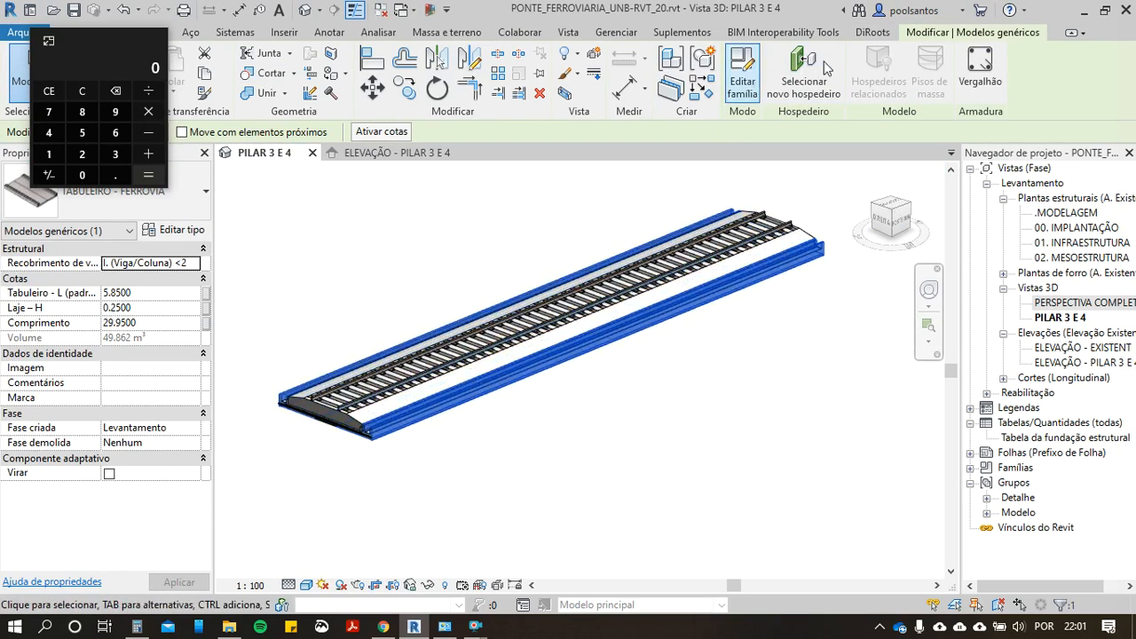
Step: Open SheetLink for the selected TABULEIRO - FERROVIA deck and add Volume to the selected parameters
{"action": "left_click", "coordinate": [871, 32]}
{"action": "left_click_drag", "start_coordinate": [88, 47], "coordinate": [979, 83]}
{"action": "left_click", "coordinate": [14, 75]}
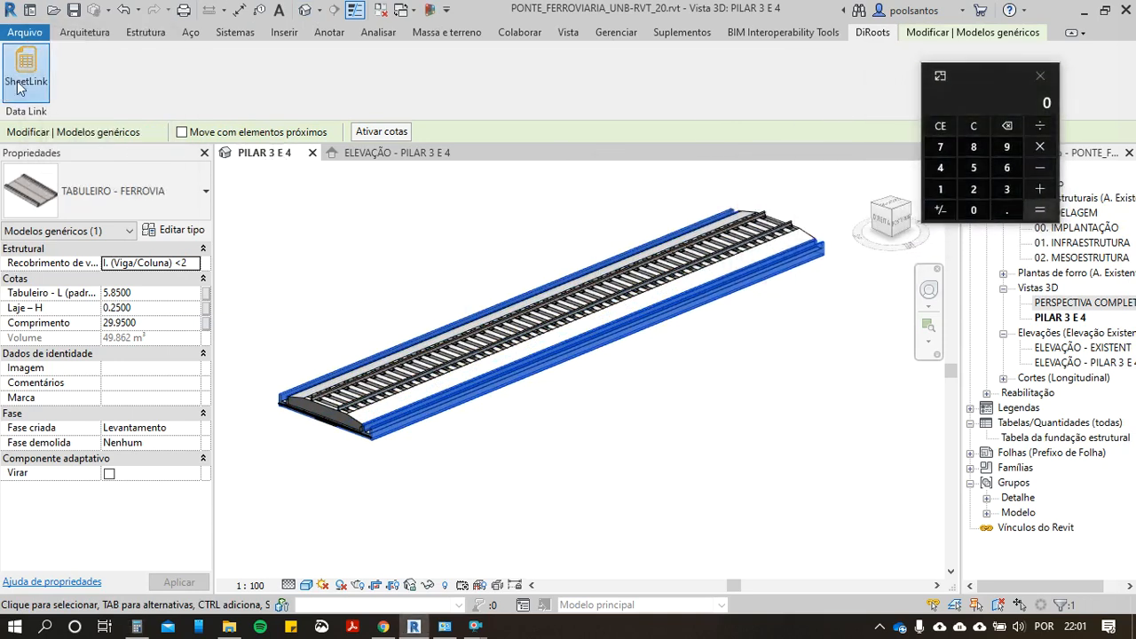
{"action": "scroll", "coordinate": [473, 400], "scroll_direction": "down", "scroll_amount": 3}
{"action": "scroll", "coordinate": [470, 421], "scroll_direction": "down", "scroll_amount": 5}
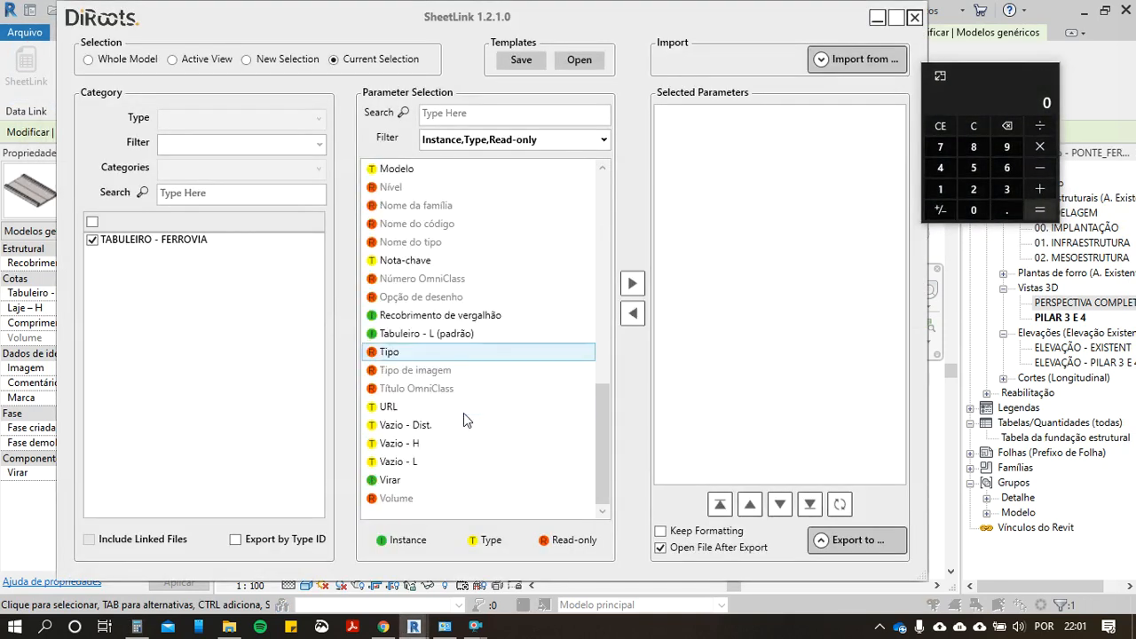
{"action": "left_click", "coordinate": [395, 499]}
{"action": "left_click_drag", "start_coordinate": [395, 502], "coordinate": [672, 323]}
Step: Preview the deck's volume table in SheetLink, read the volume value, and close the preview
{"action": "left_click", "coordinate": [822, 544]}
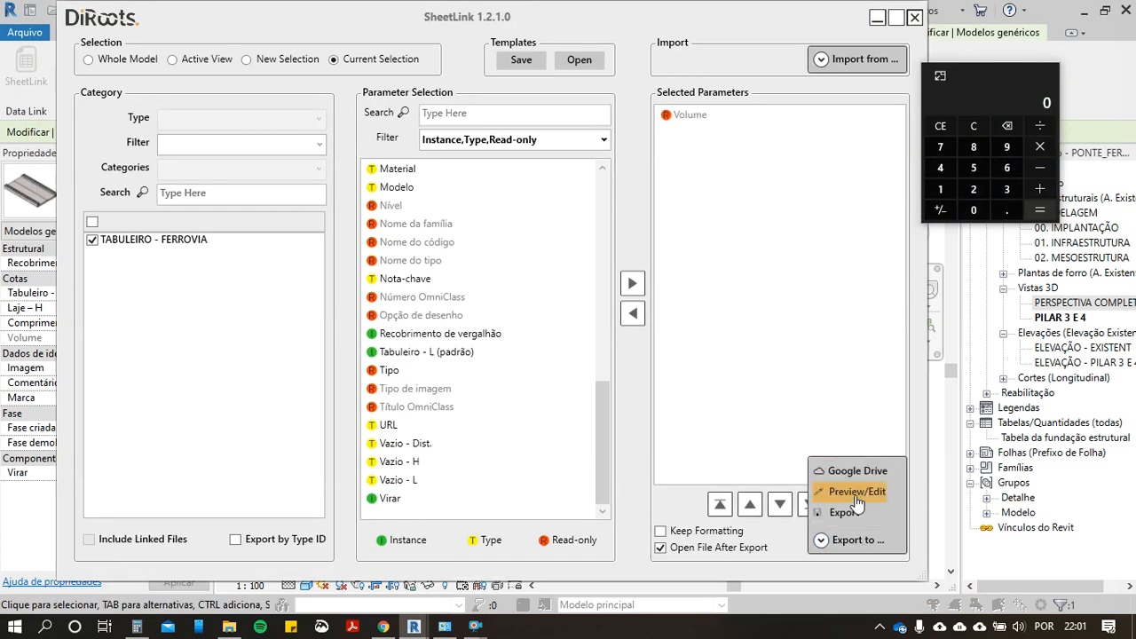
{"action": "left_click", "coordinate": [857, 491]}
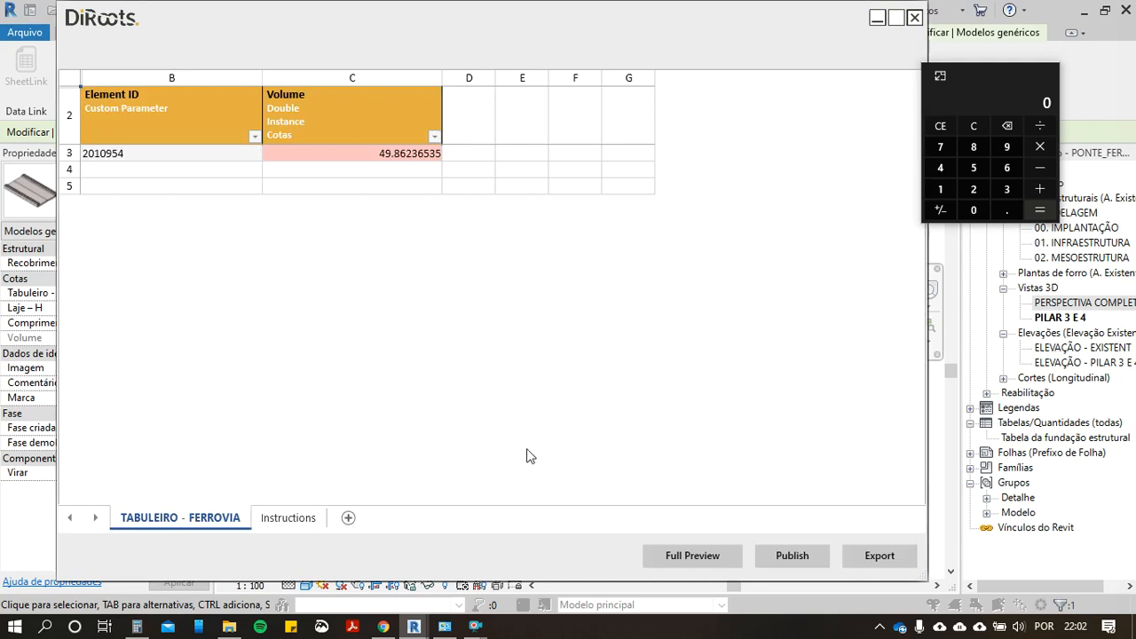
{"action": "left_click", "coordinate": [914, 17]}
Step: Switch to i9 Orçamentos, search for composition code 73361 and choose the 10 MPa cyclopean concrete for the budget
{"action": "left_click", "coordinate": [381, 626]}
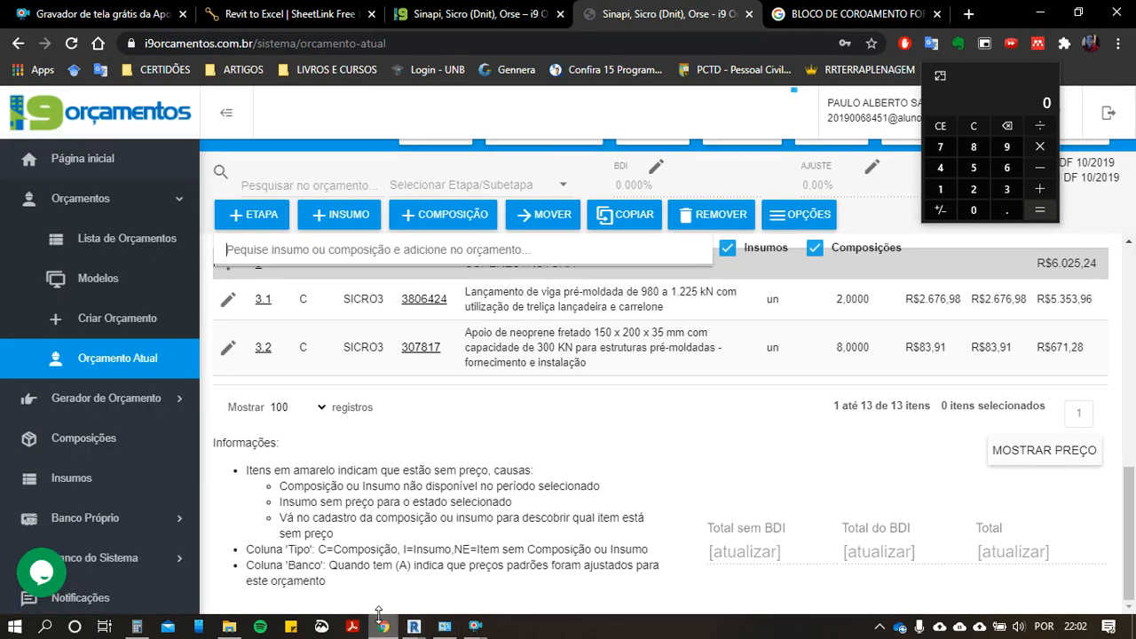
{"action": "scroll", "coordinate": [381, 409], "scroll_direction": "up", "scroll_amount": 5}
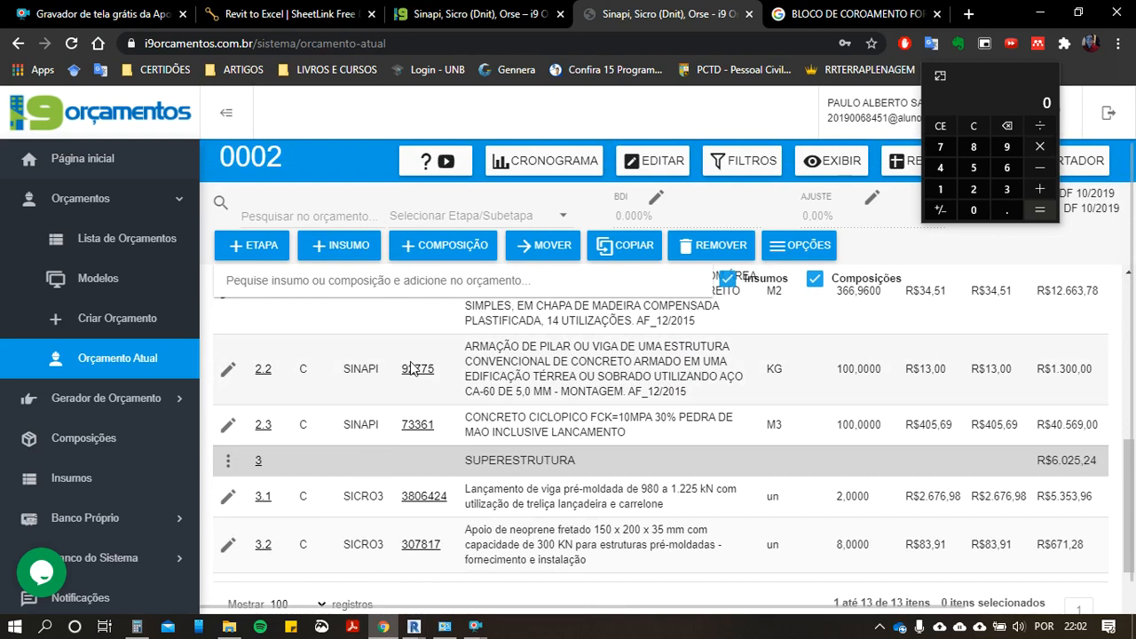
{"action": "type", "text": "73361"}
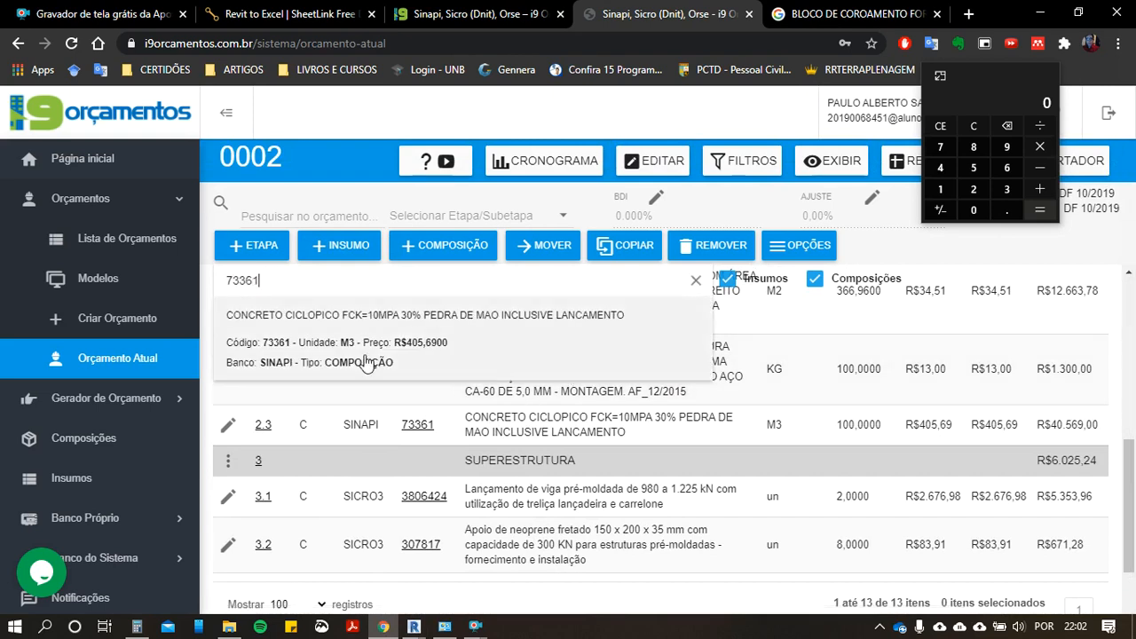
{"action": "key", "text": "Return"}
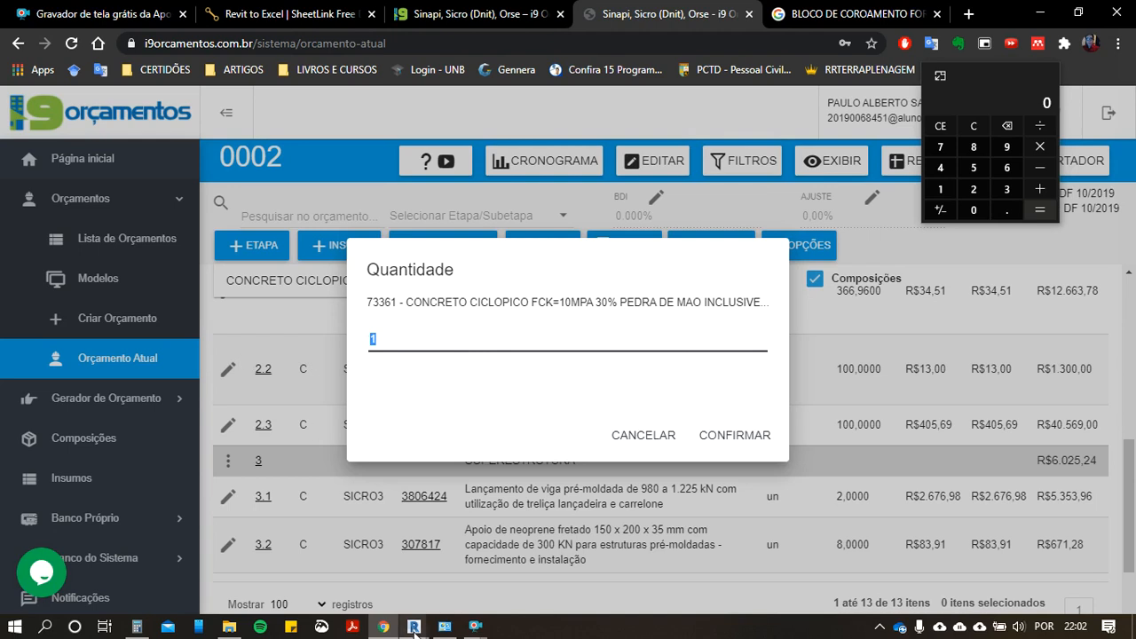
Step: Recheck the deck volume in the SheetLink preview and add the cyclopean concrete composition to the budget with quantity 49.86
{"action": "mouse_move", "coordinate": [446, 628]}
{"action": "type", "text": "49"}
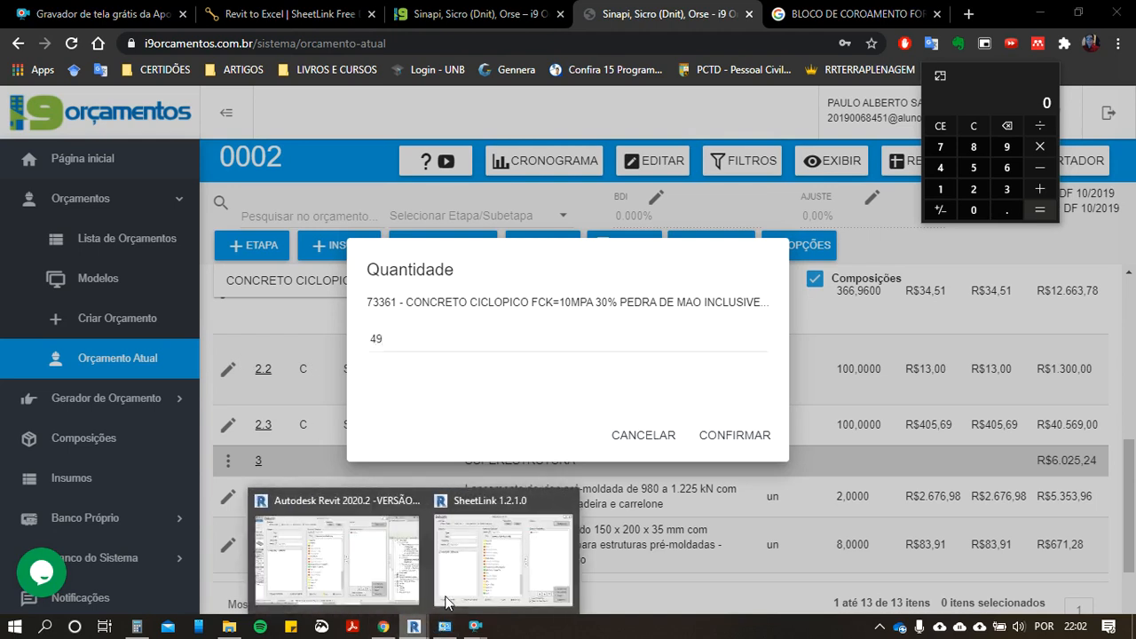
{"action": "left_click", "coordinate": [488, 550]}
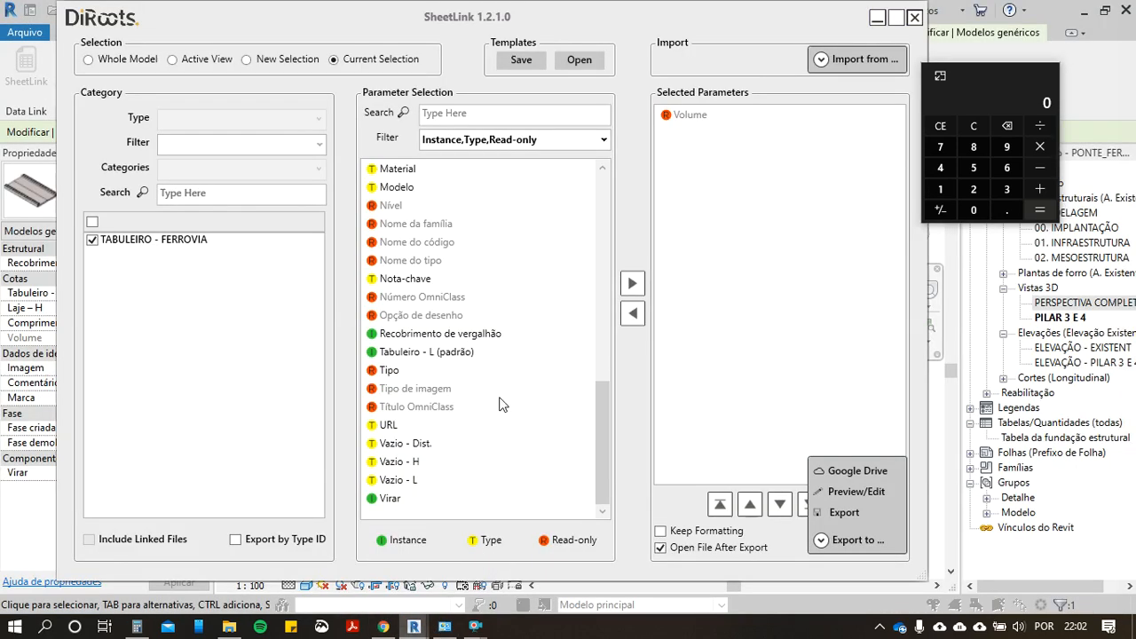
{"action": "left_click", "coordinate": [841, 491]}
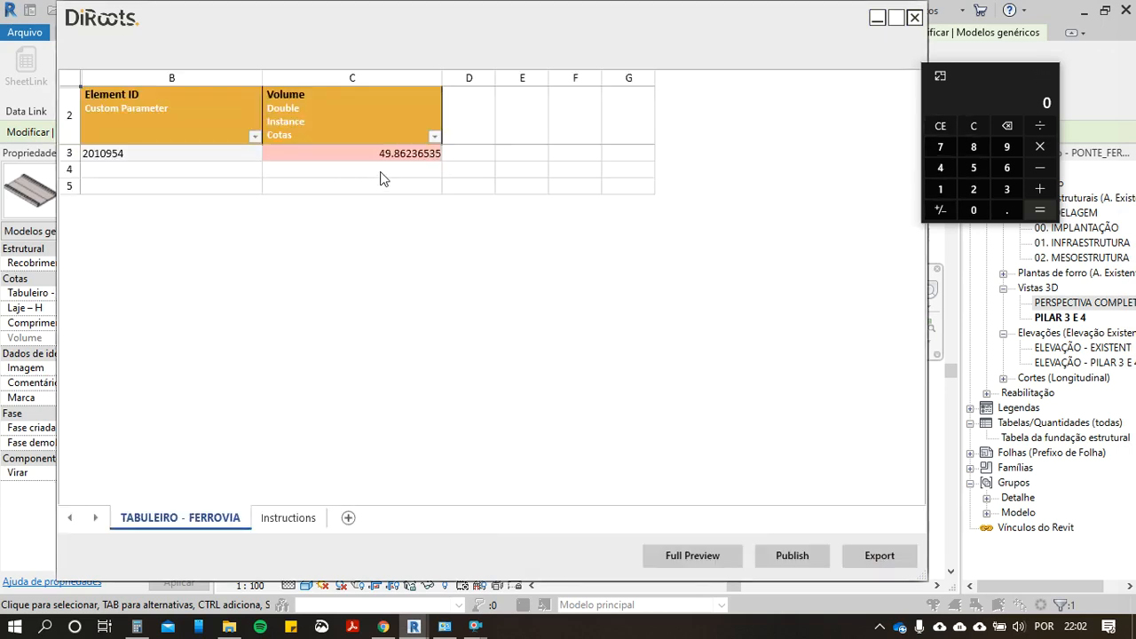
{"action": "key", "text": "alt+Tab"}
{"action": "key", "text": "Tab"}
{"action": "key", "text": "Tab"}
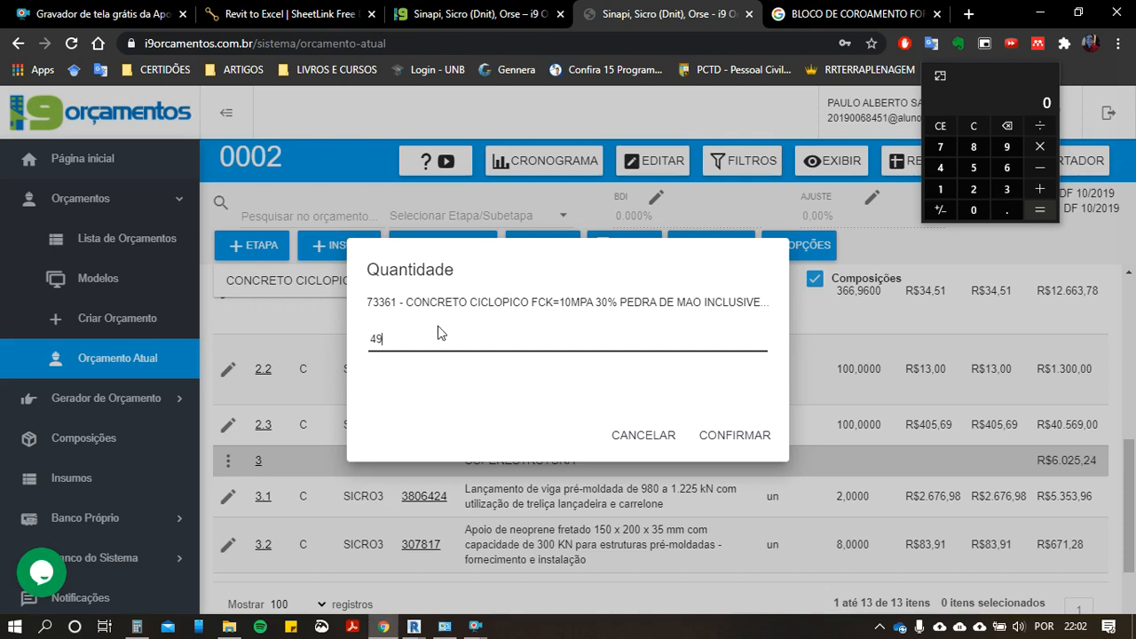
{"action": "type", "text": "49.86"}
{"action": "left_click", "coordinate": [706, 435]}
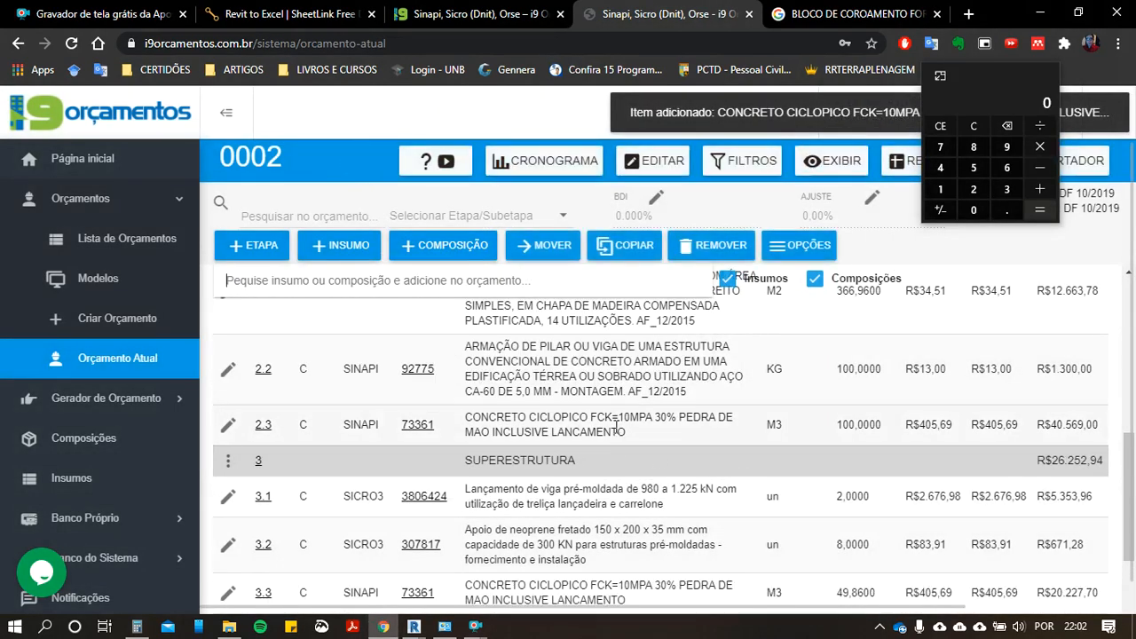
Step: Search the items and compositions for FORMA and look through the formwork results
{"action": "left_click", "coordinate": [464, 280]}
{"action": "type", "text": "FORMA"}
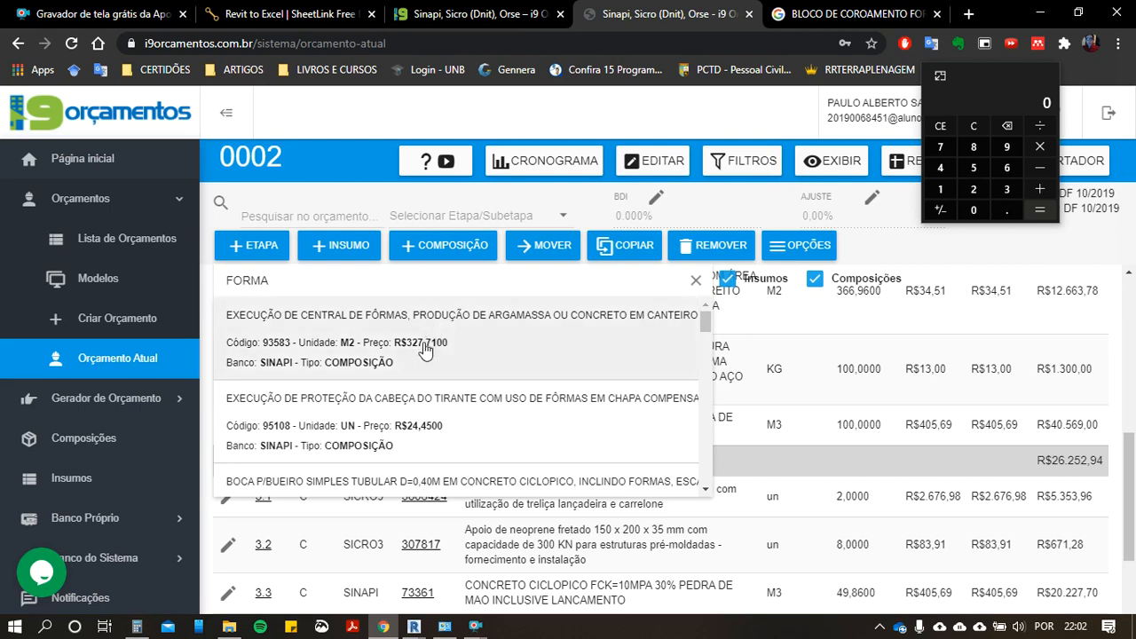
{"action": "scroll", "coordinate": [431, 368], "scroll_direction": "down", "scroll_amount": 5}
{"action": "scroll", "coordinate": [439, 387], "scroll_direction": "down", "scroll_amount": 3}
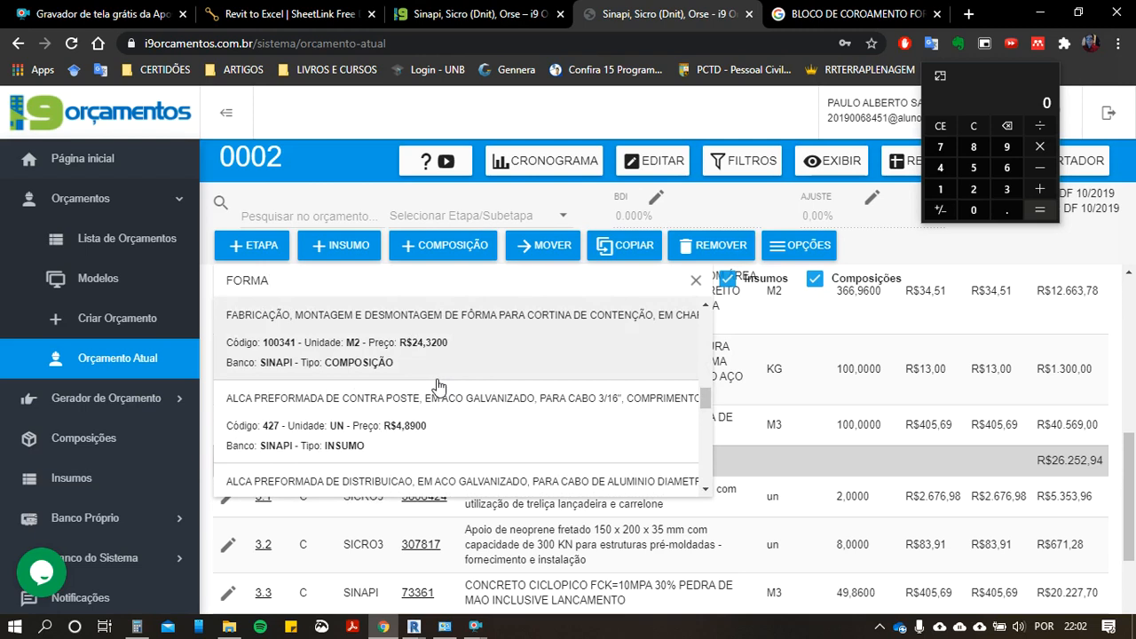
Step: Search for composition code 92270 and choose the beam formwork in 25 mm sawn timber for the budget
{"action": "key", "text": "BackSpace"}
{"action": "key", "text": "BackSpace"}
{"action": "type", "text": "92"}
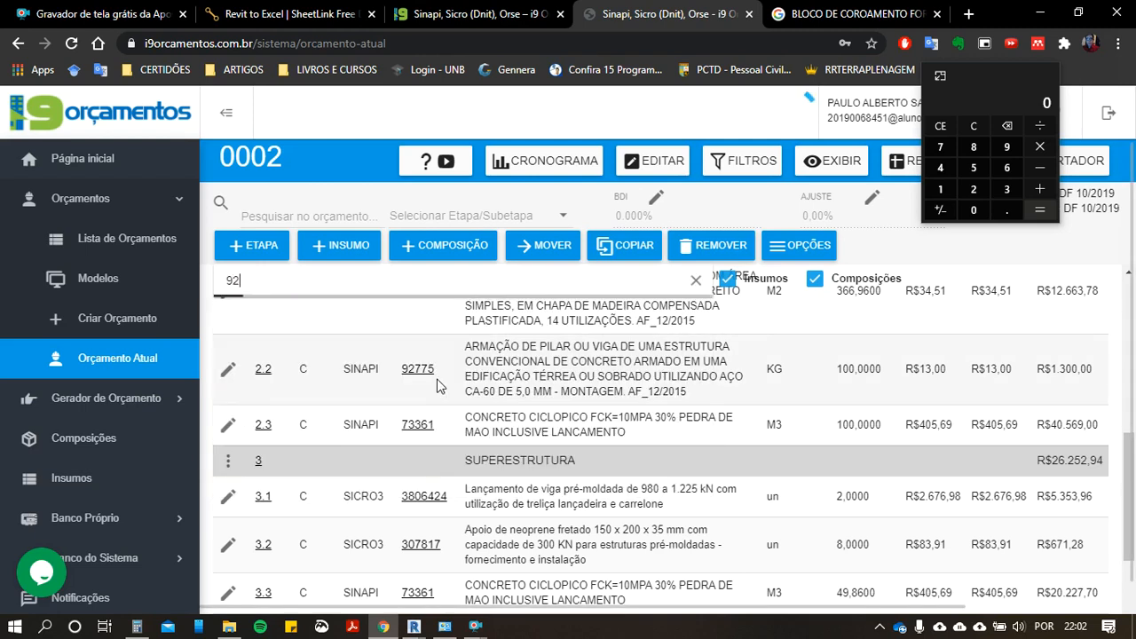
{"action": "type", "text": "270"}
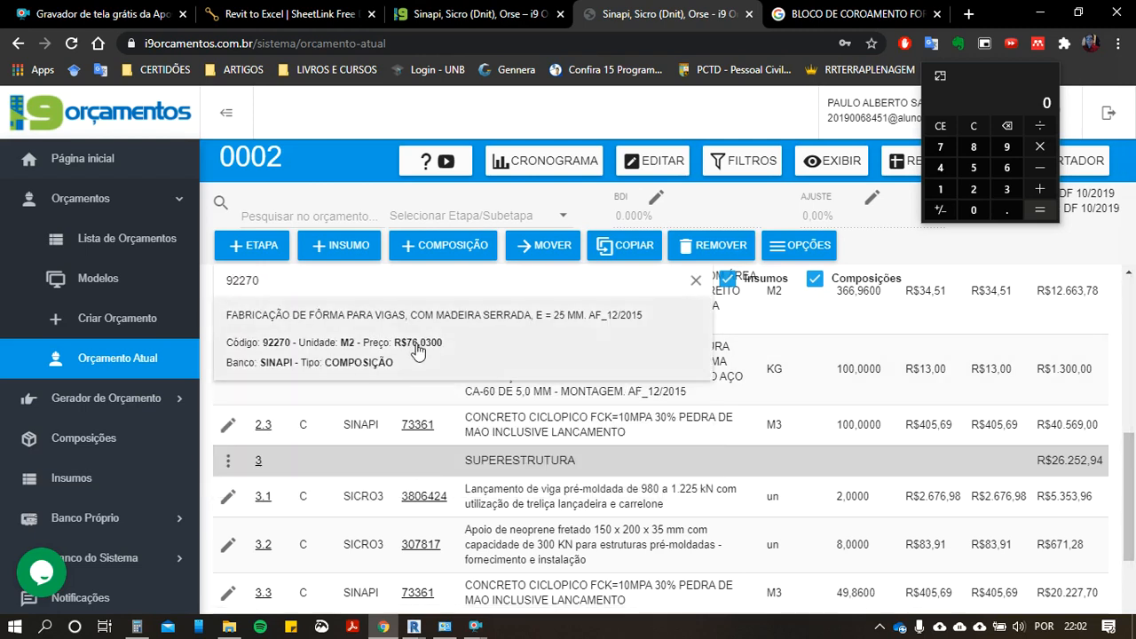
{"action": "left_click", "coordinate": [411, 347]}
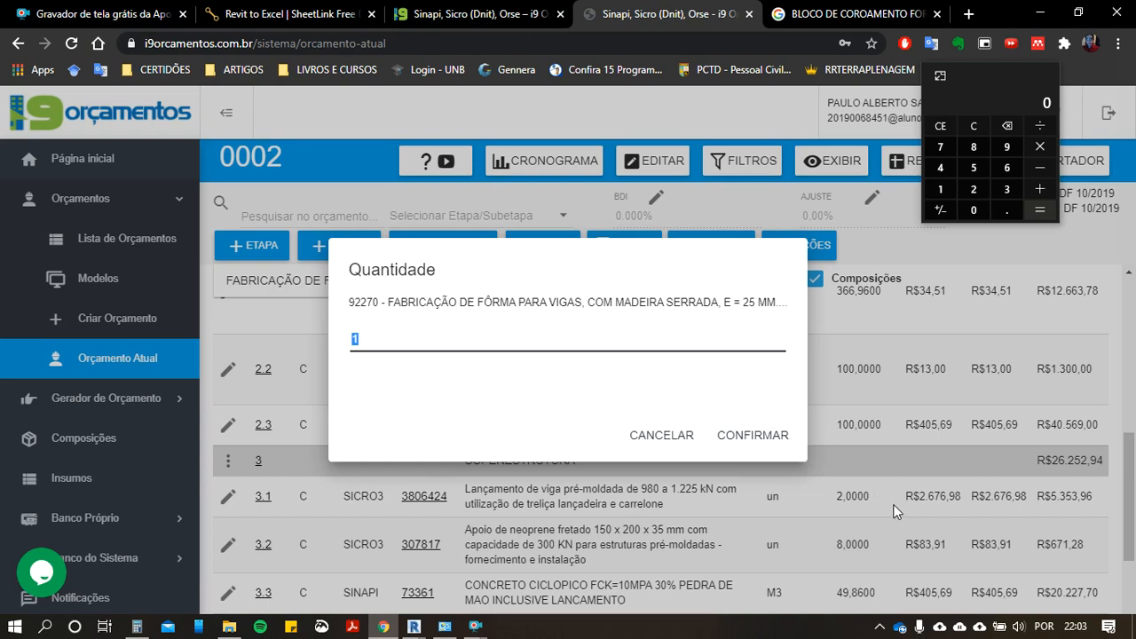
Step: Switch to SheetLink in Revit, close the volume preview and remove Volume from the selected parameters
{"action": "left_click", "coordinate": [413, 626]}
{"action": "left_click", "coordinate": [515, 564]}
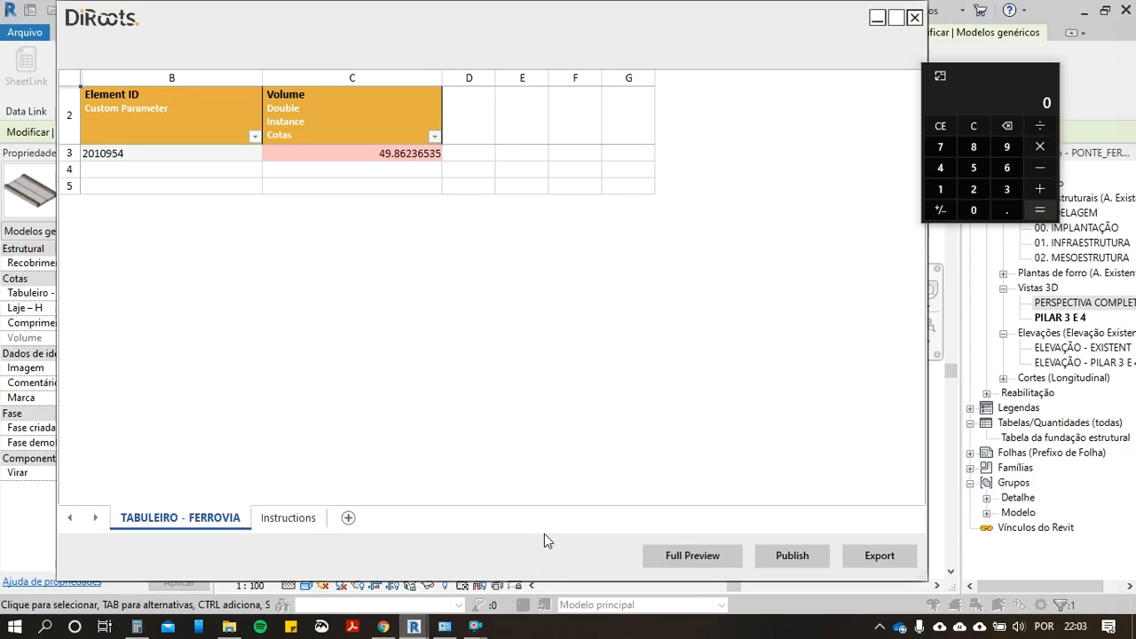
{"action": "left_click", "coordinate": [915, 17]}
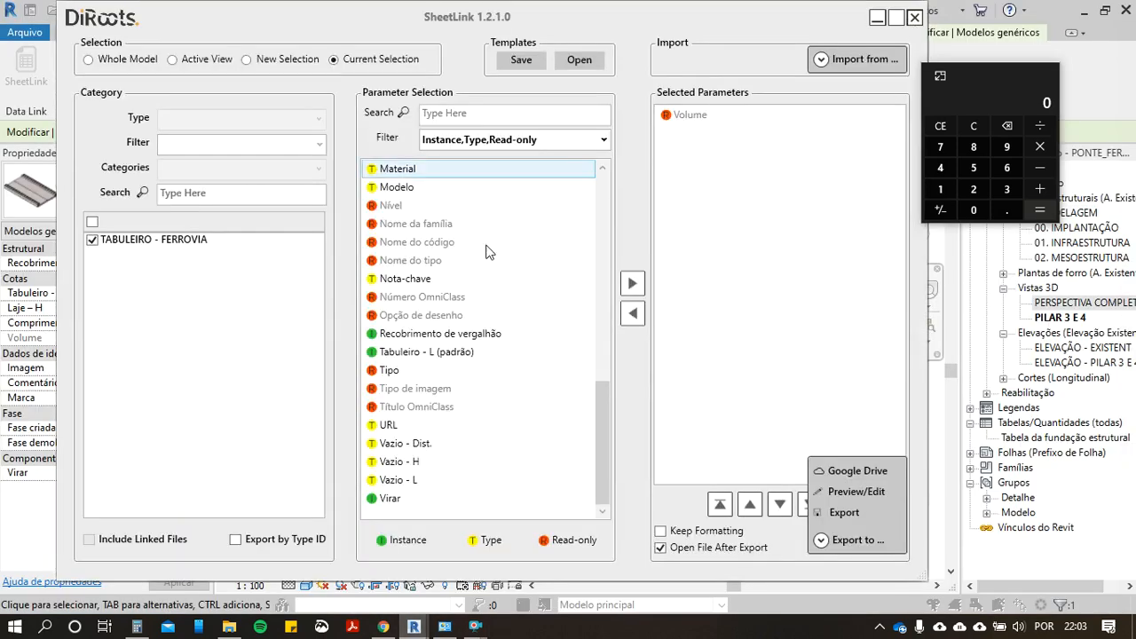
{"action": "scroll", "coordinate": [479, 337], "scroll_direction": "up", "scroll_amount": 5}
{"action": "left_click", "coordinate": [689, 115]}
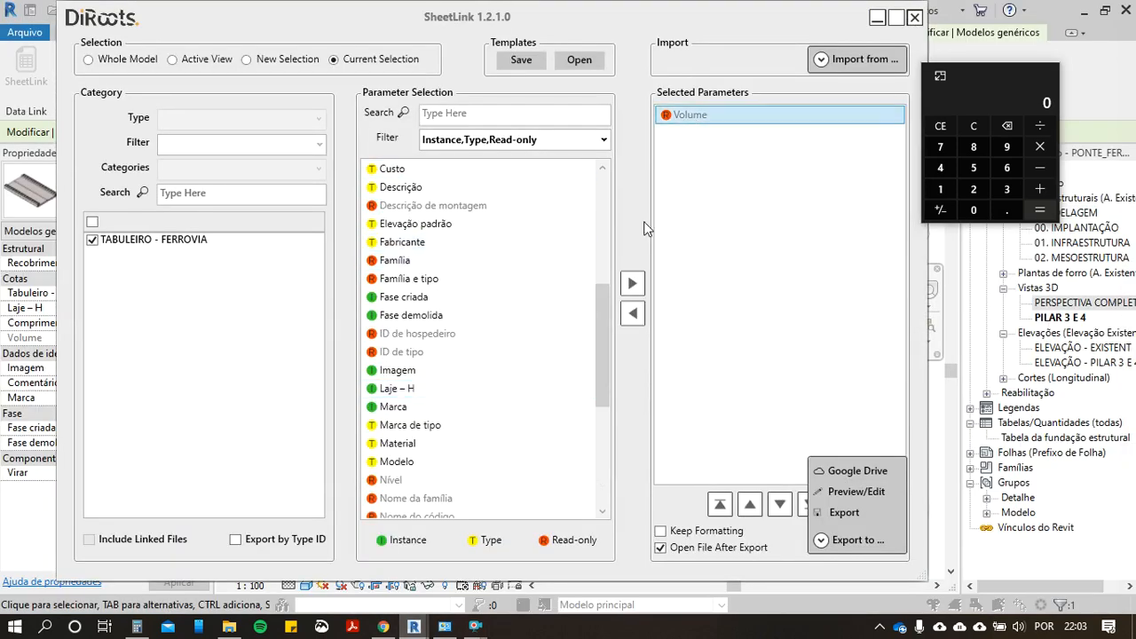
{"action": "scroll", "coordinate": [524, 284], "scroll_direction": "up", "scroll_amount": 6}
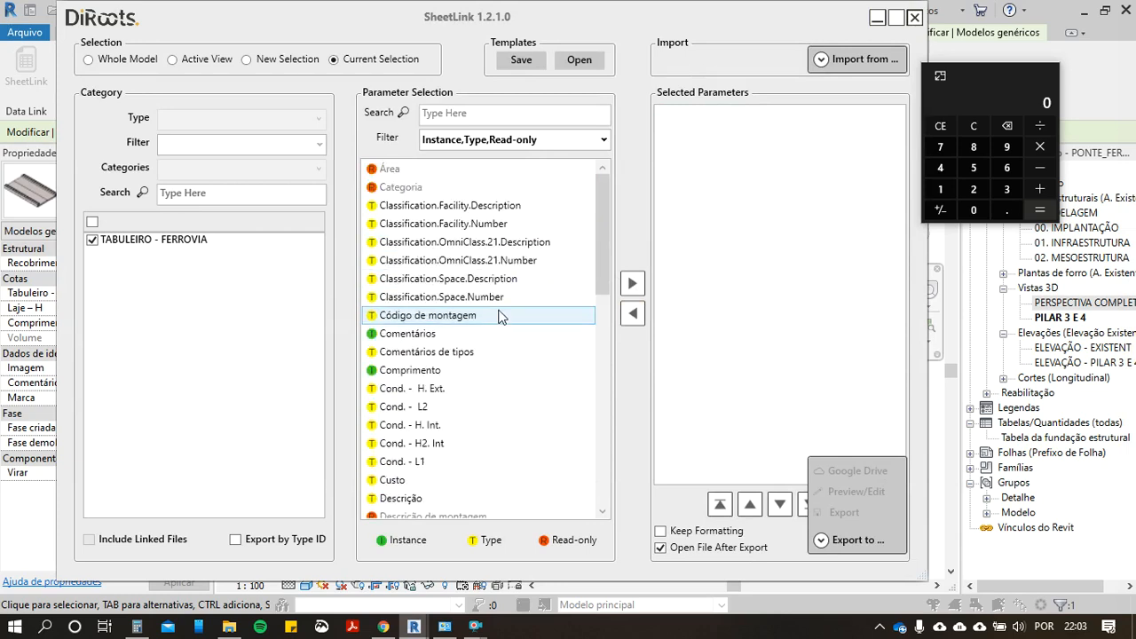
Step: Add the Comprimento parameter of TABULEIRO - FERROVIA to the selected parameters
{"action": "scroll", "coordinate": [444, 424], "scroll_direction": "down", "scroll_amount": 3}
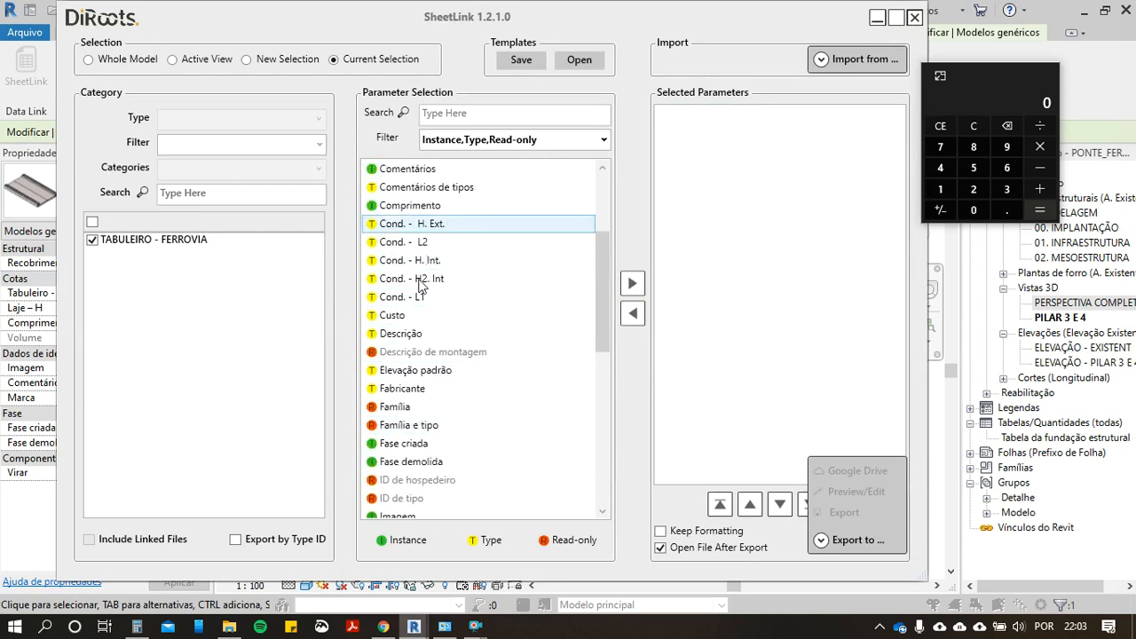
{"action": "scroll", "coordinate": [426, 337], "scroll_direction": "up", "scroll_amount": 2}
{"action": "left_click", "coordinate": [420, 318]}
{"action": "left_click", "coordinate": [421, 324]}
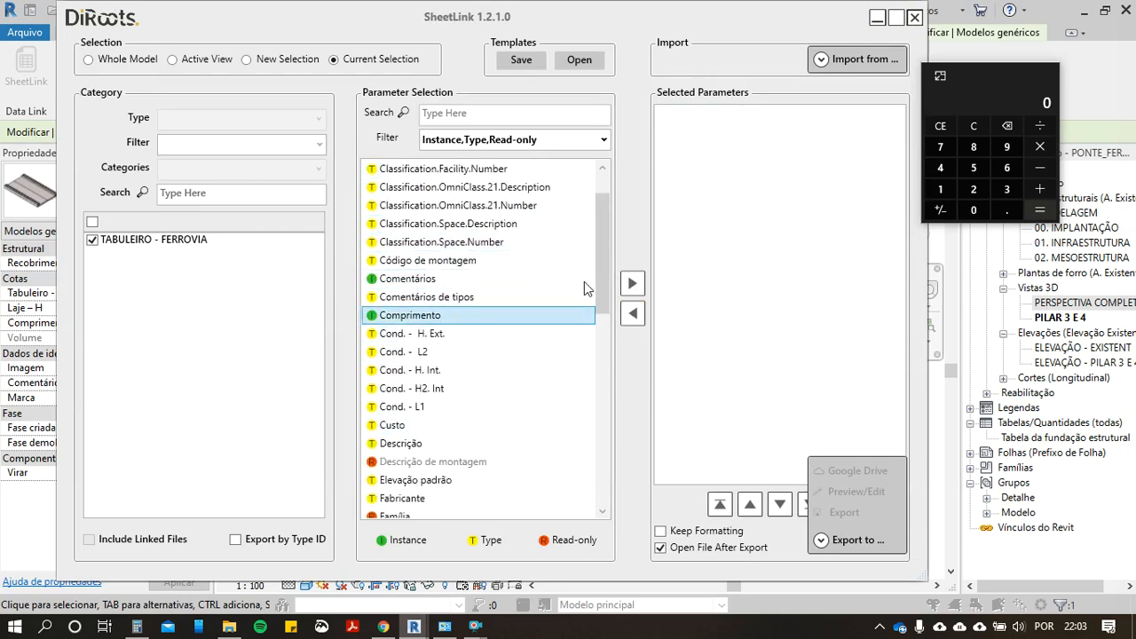
{"action": "left_click", "coordinate": [630, 295]}
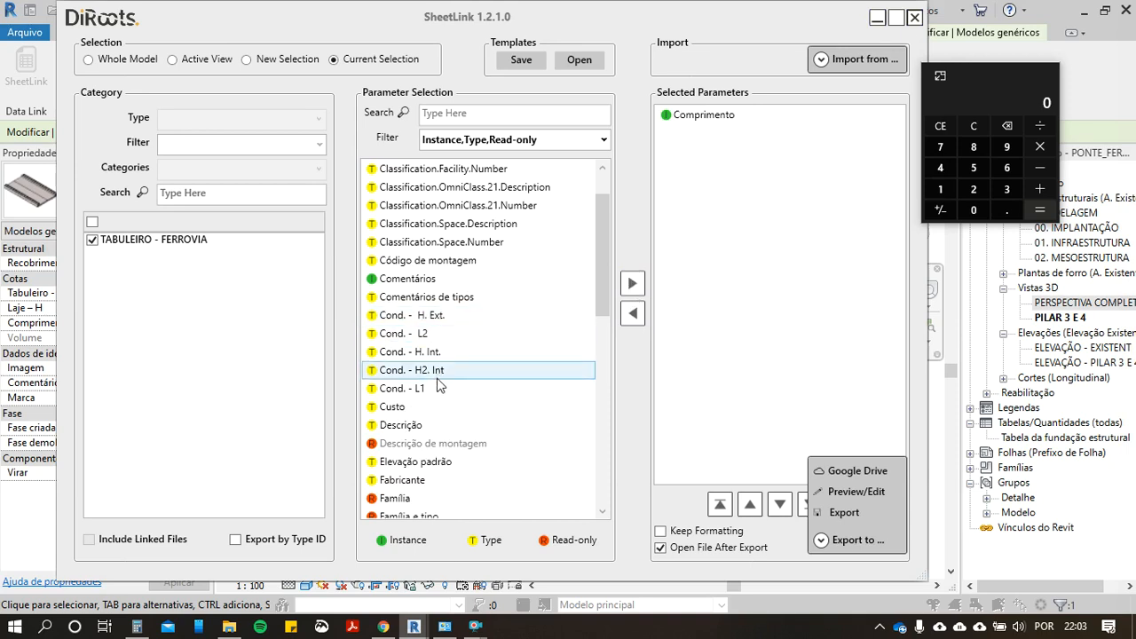
Step: Find the deck width parameter Tabuleiro - L (padrão) and add it to the selected parameters
{"action": "scroll", "coordinate": [433, 375], "scroll_direction": "down", "scroll_amount": 2}
{"action": "scroll", "coordinate": [448, 417], "scroll_direction": "down", "scroll_amount": 1}
{"action": "scroll", "coordinate": [448, 440], "scroll_direction": "down", "scroll_amount": 1}
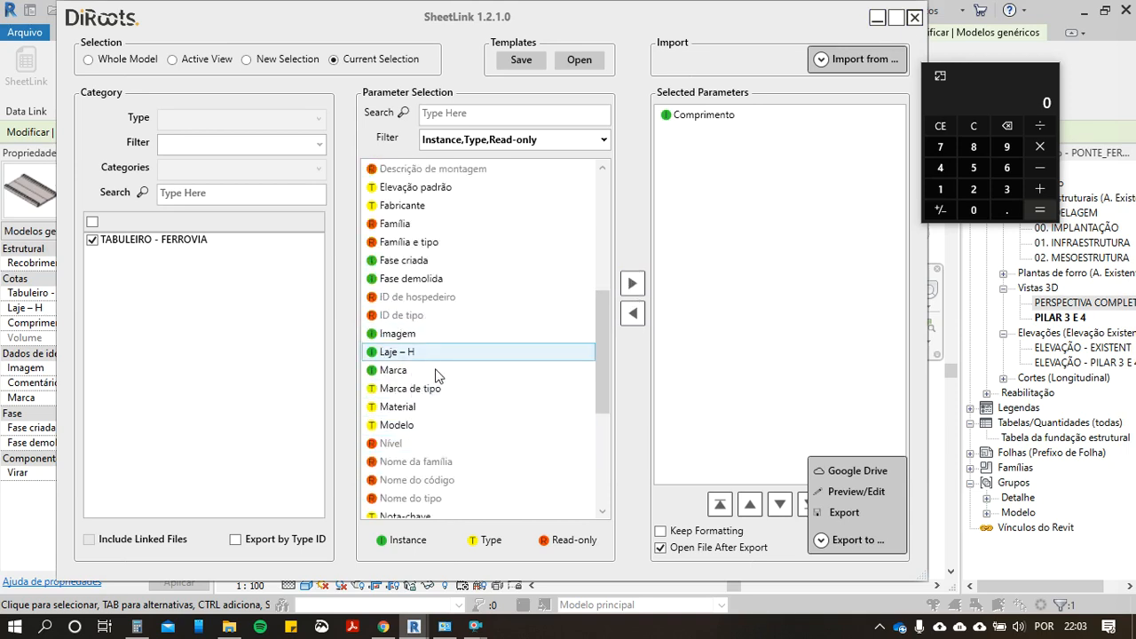
{"action": "scroll", "coordinate": [444, 395], "scroll_direction": "down", "scroll_amount": 1}
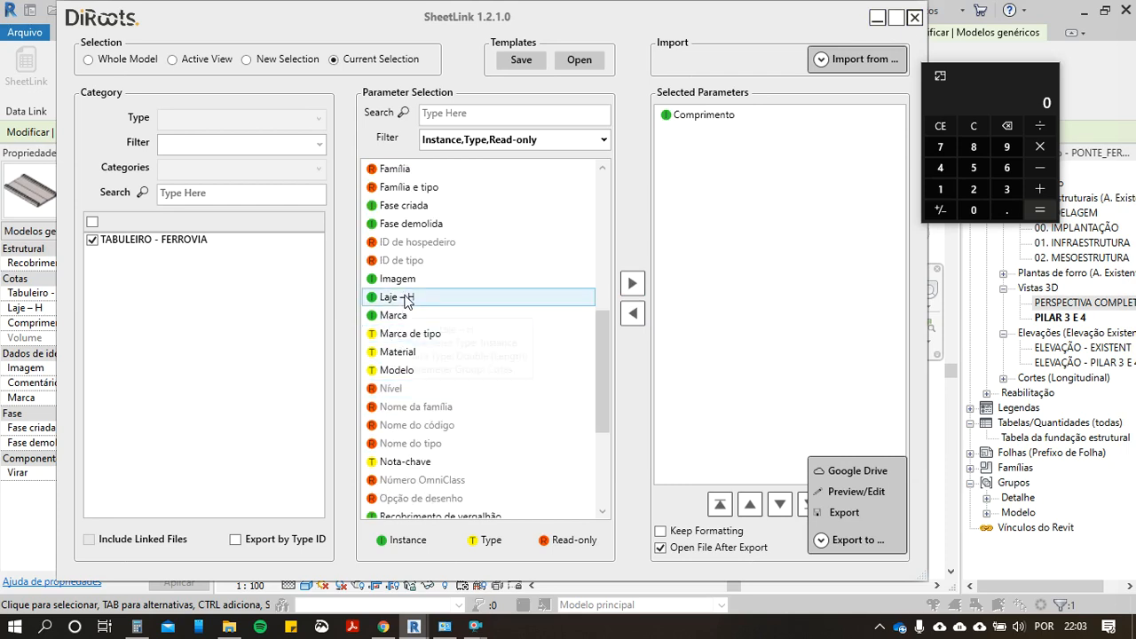
{"action": "scroll", "coordinate": [448, 417], "scroll_direction": "down", "scroll_amount": 3}
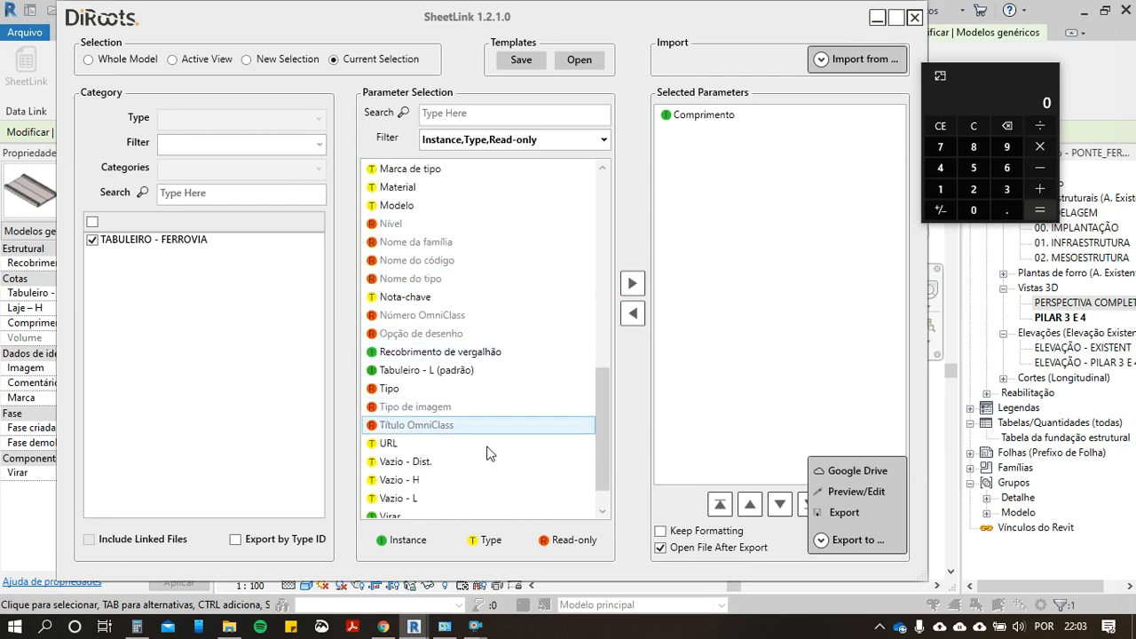
{"action": "scroll", "coordinate": [488, 448], "scroll_direction": "down", "scroll_amount": 1}
{"action": "left_click", "coordinate": [487, 338]}
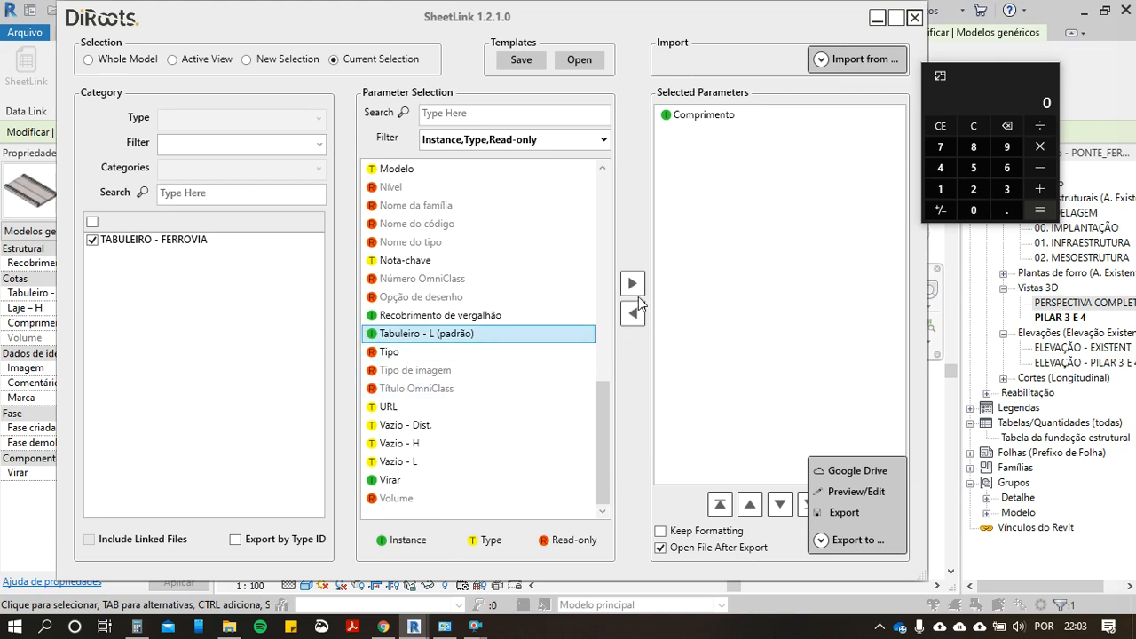
{"action": "left_click", "coordinate": [633, 286]}
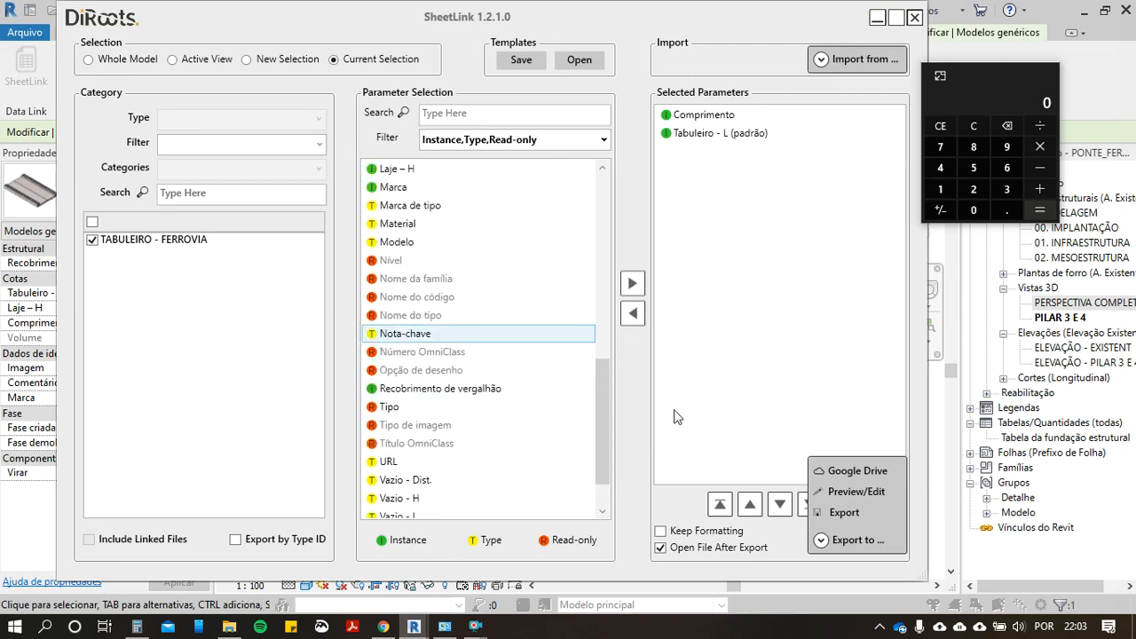
Step: Preview the deck's length and width in SheetLink, then return to i9 Orçamentos and add the beam formwork with quantity 29.95
{"action": "left_click", "coordinate": [850, 493]}
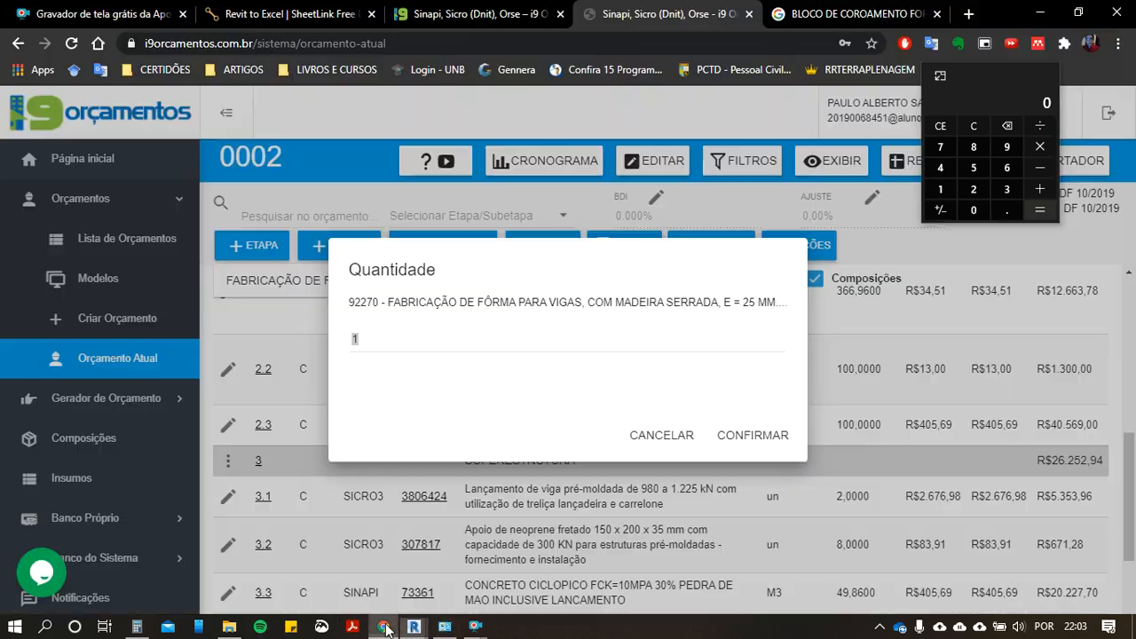
{"action": "left_click", "coordinate": [383, 627]}
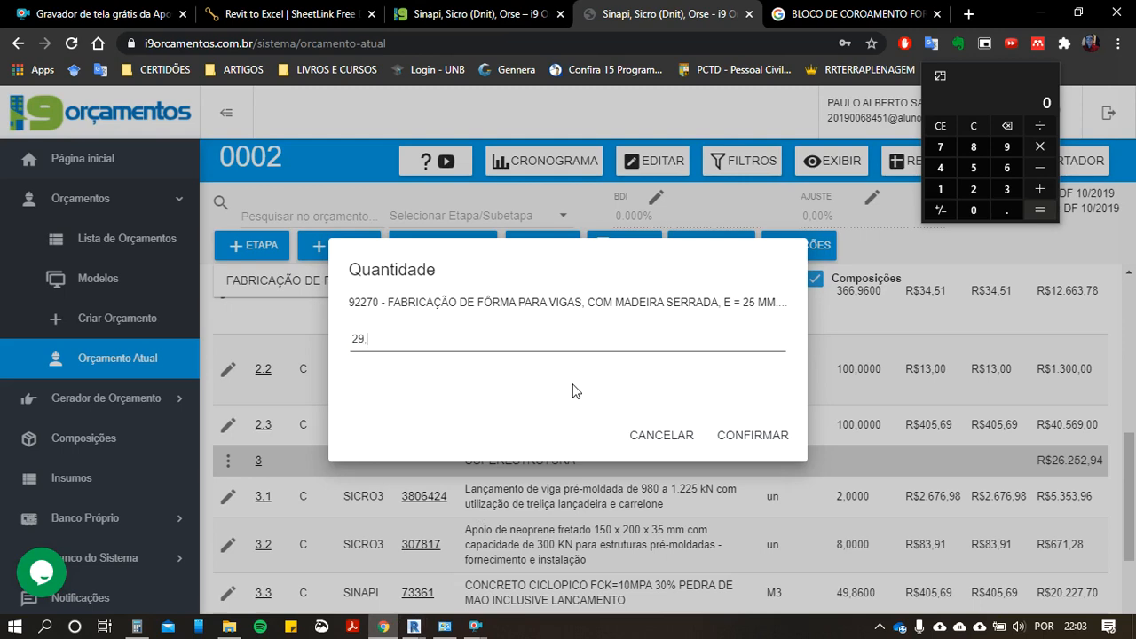
{"action": "left_click", "coordinate": [741, 431]}
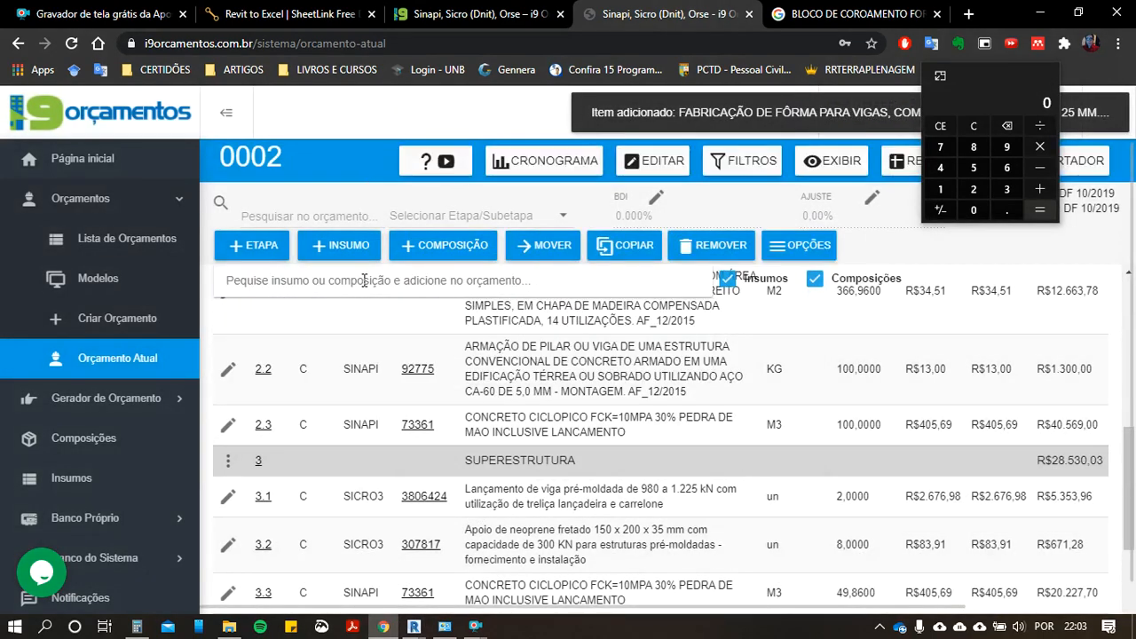
Step: Search the items and compositions for ESCORAMENTO and look through the shoring results
{"action": "type", "text": "ESCORAMENTO"}
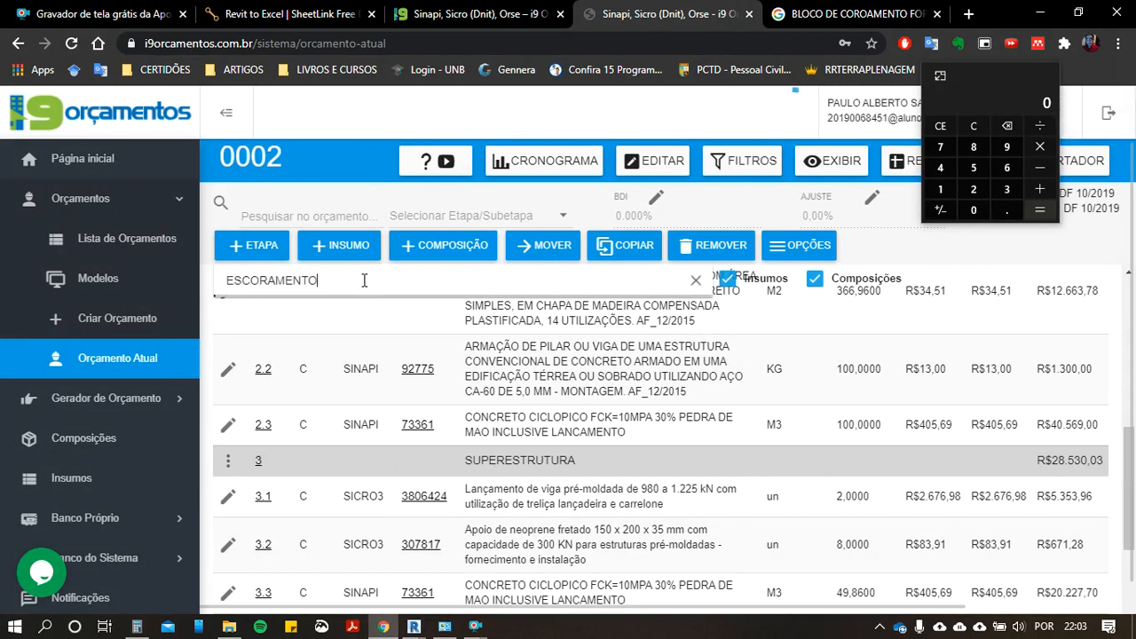
{"action": "scroll", "coordinate": [452, 395], "scroll_direction": "down", "scroll_amount": 5}
{"action": "scroll", "coordinate": [493, 405], "scroll_direction": "down", "scroll_amount": 5}
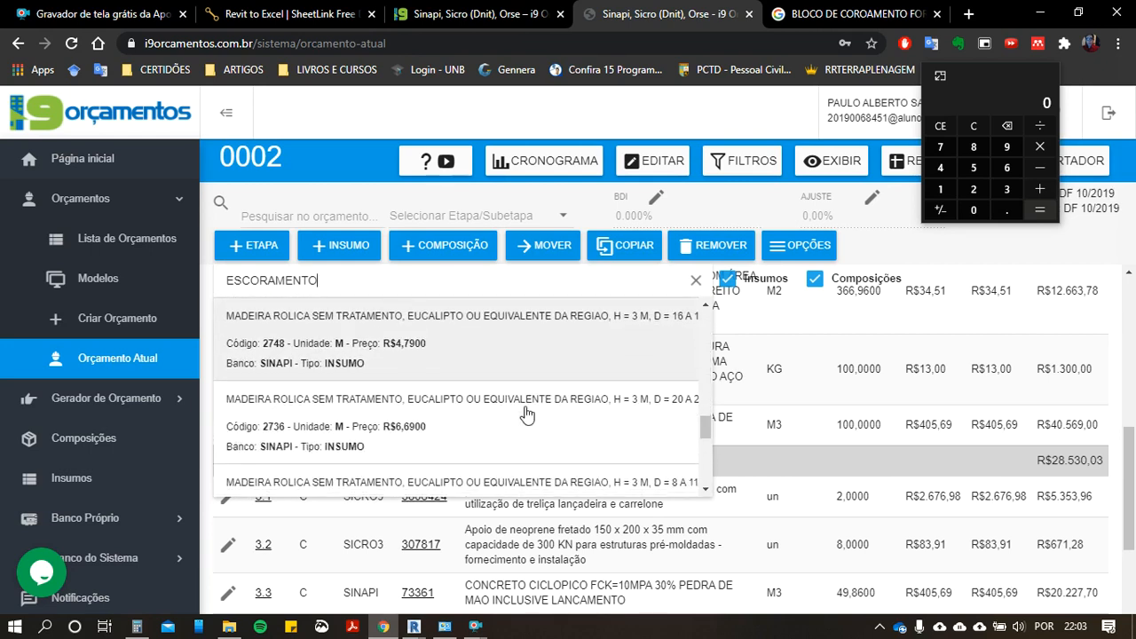
{"action": "scroll", "coordinate": [532, 400], "scroll_direction": "down", "scroll_amount": 1}
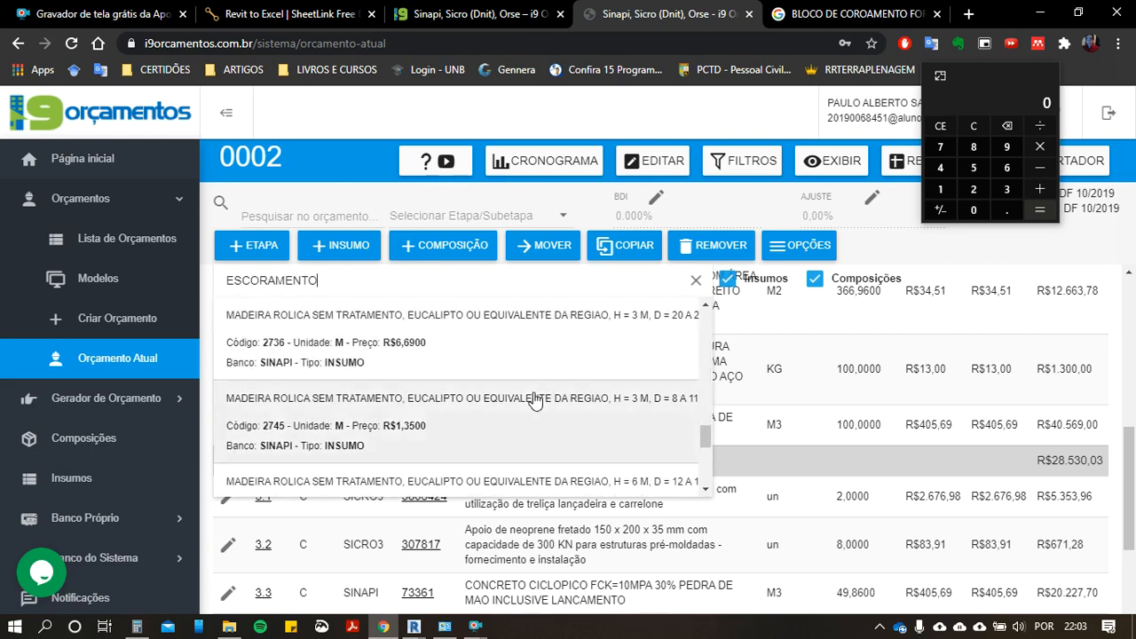
{"action": "scroll", "coordinate": [497, 390], "scroll_direction": "down", "scroll_amount": 5}
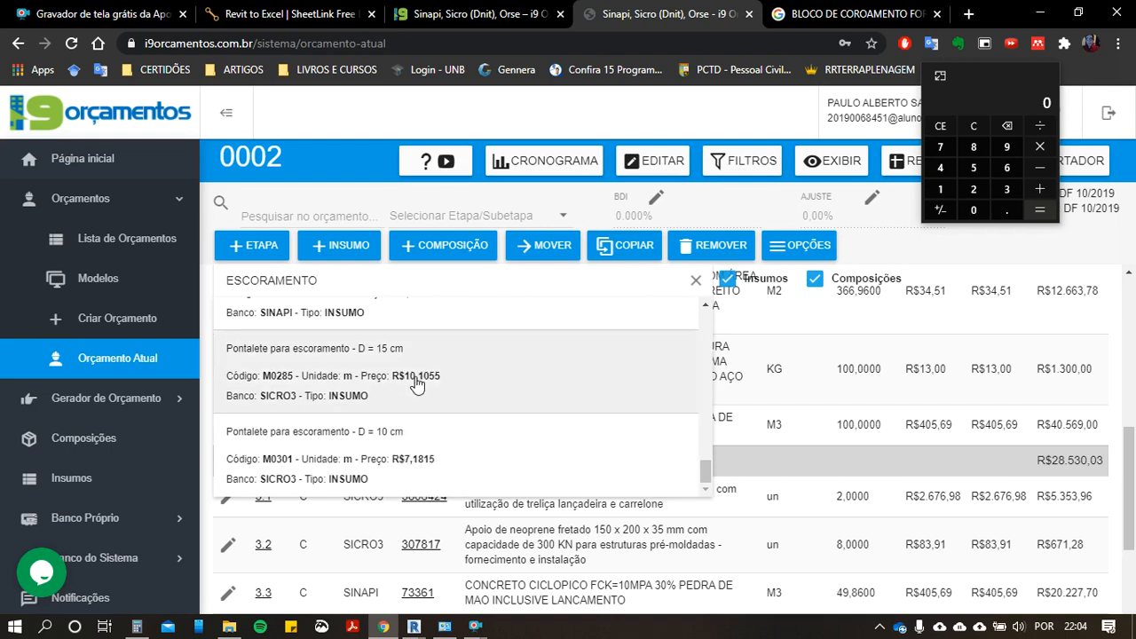
Step: Try searching for falsework as CIBRAMENTO and CIMRAMENTO, and clear the search text
{"action": "left_click", "coordinate": [332, 279]}
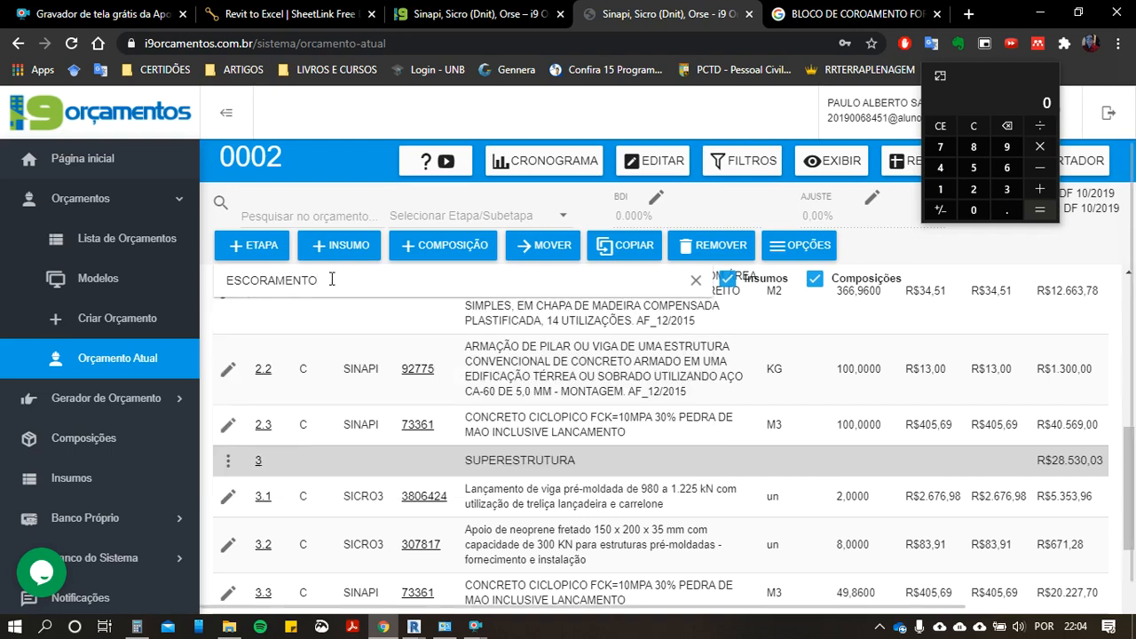
{"action": "double_click", "coordinate": [264, 283]}
{"action": "type", "text": "CI"}
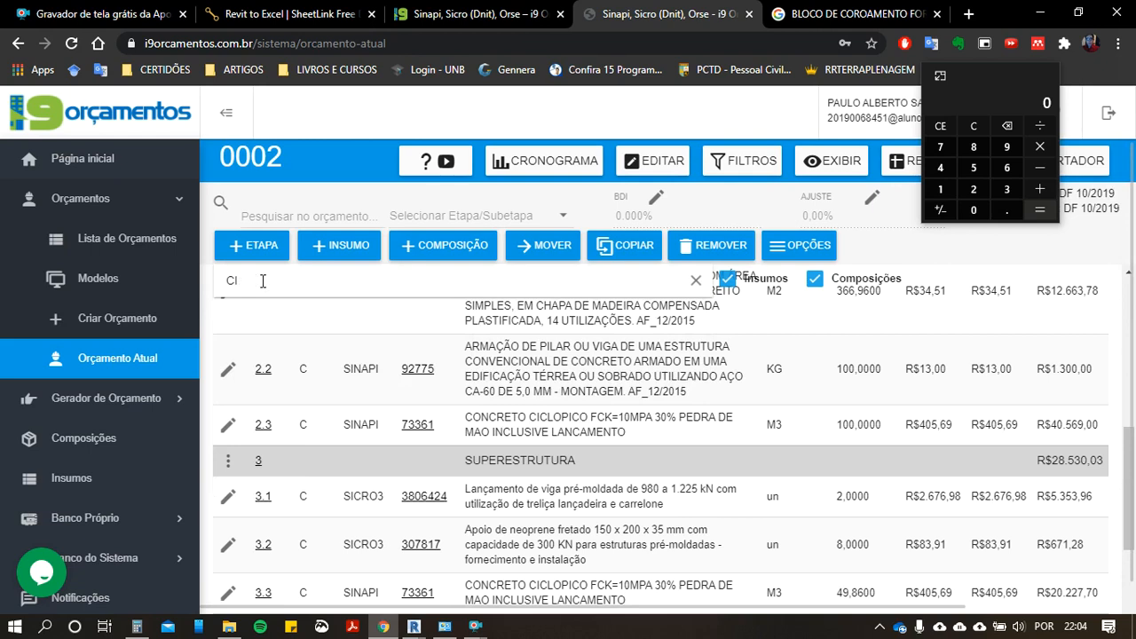
{"action": "left_click", "coordinate": [385, 470]}
{"action": "scroll", "coordinate": [385, 471], "scroll_direction": "up", "scroll_amount": 5}
{"action": "left_click", "coordinate": [257, 278]}
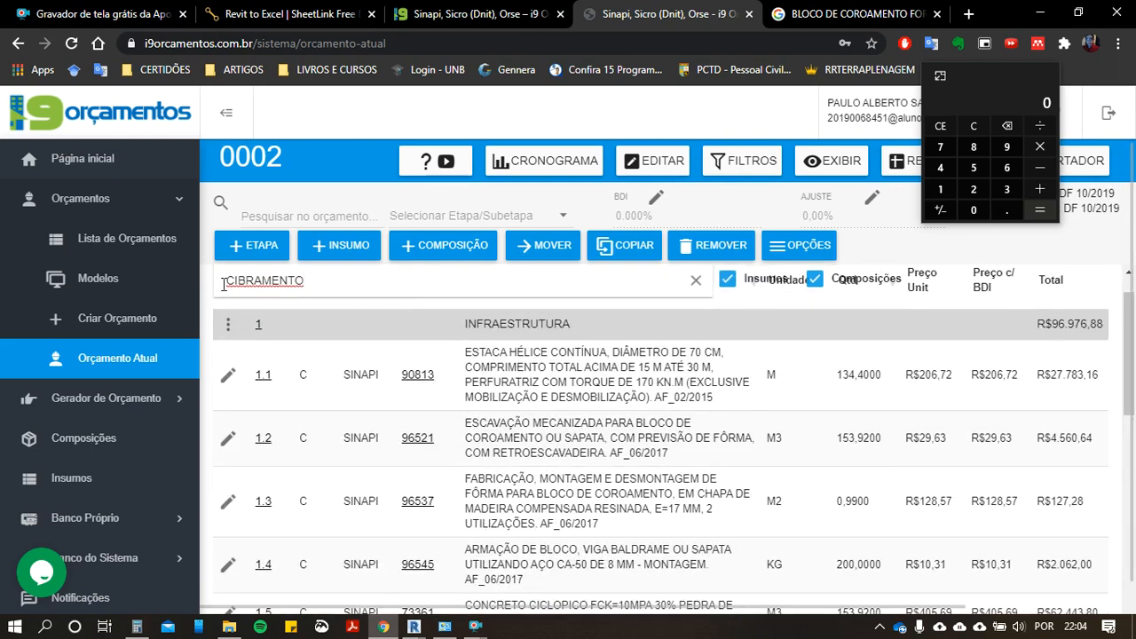
{"action": "type", "text": "IM"}
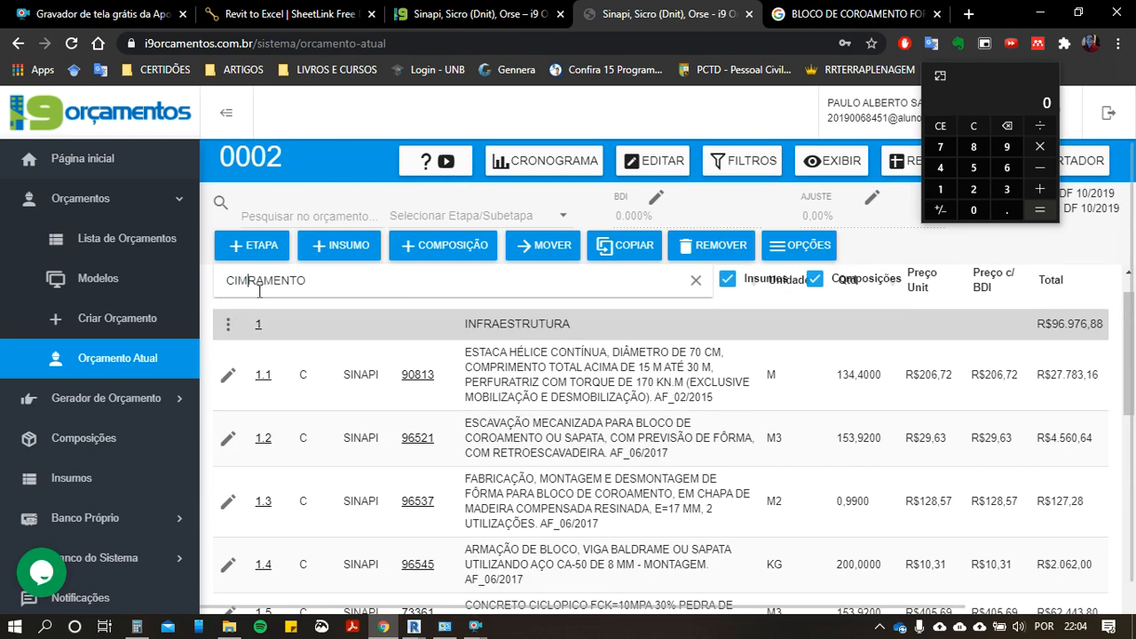
{"action": "double_click", "coordinate": [375, 288]}
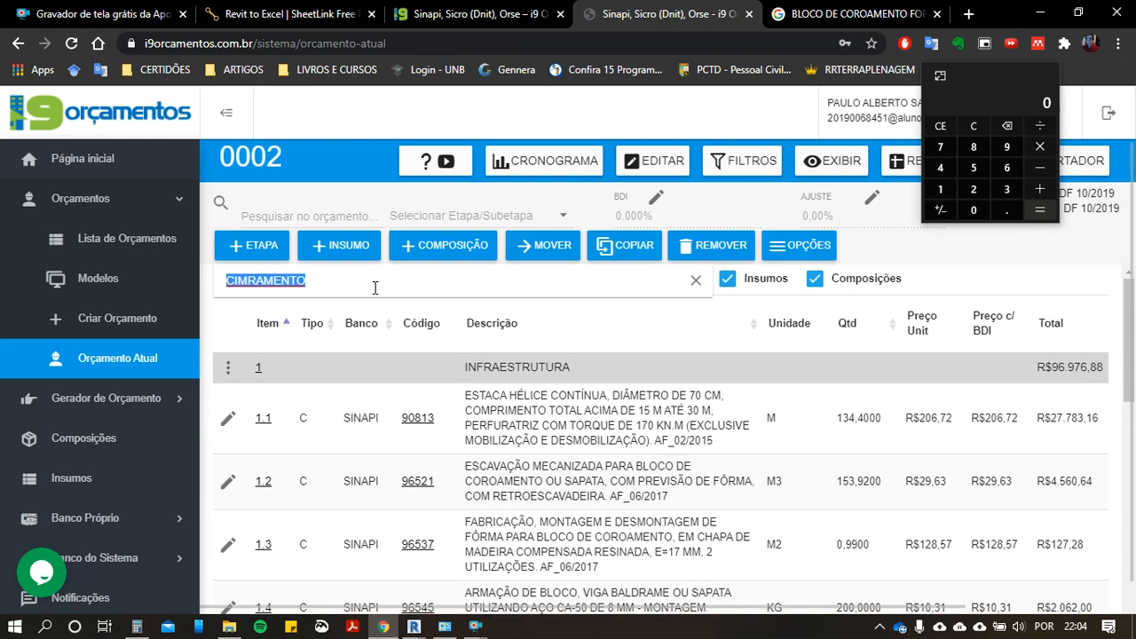
{"action": "key", "text": "BackSpace"}
Step: Review the SUPERESTRUTURA items, close the SheetLink preview and its dialog in Revit, and return to the i9 Orçamentos budget
{"action": "scroll", "coordinate": [525, 378], "scroll_direction": "down", "scroll_amount": 10}
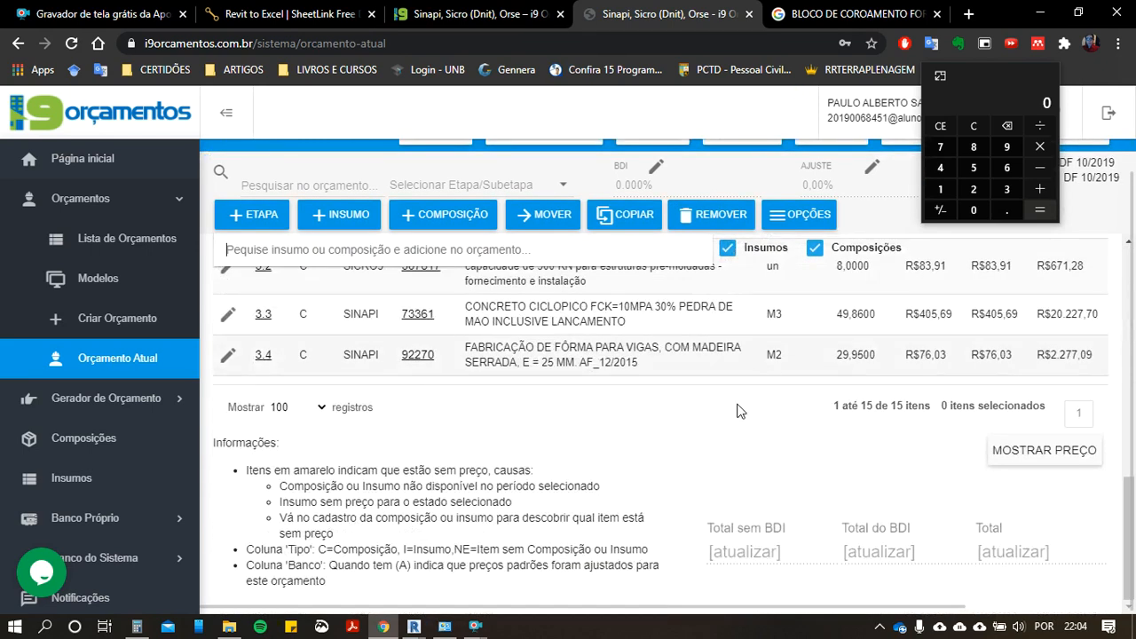
{"action": "scroll", "coordinate": [533, 435], "scroll_direction": "up", "scroll_amount": 2}
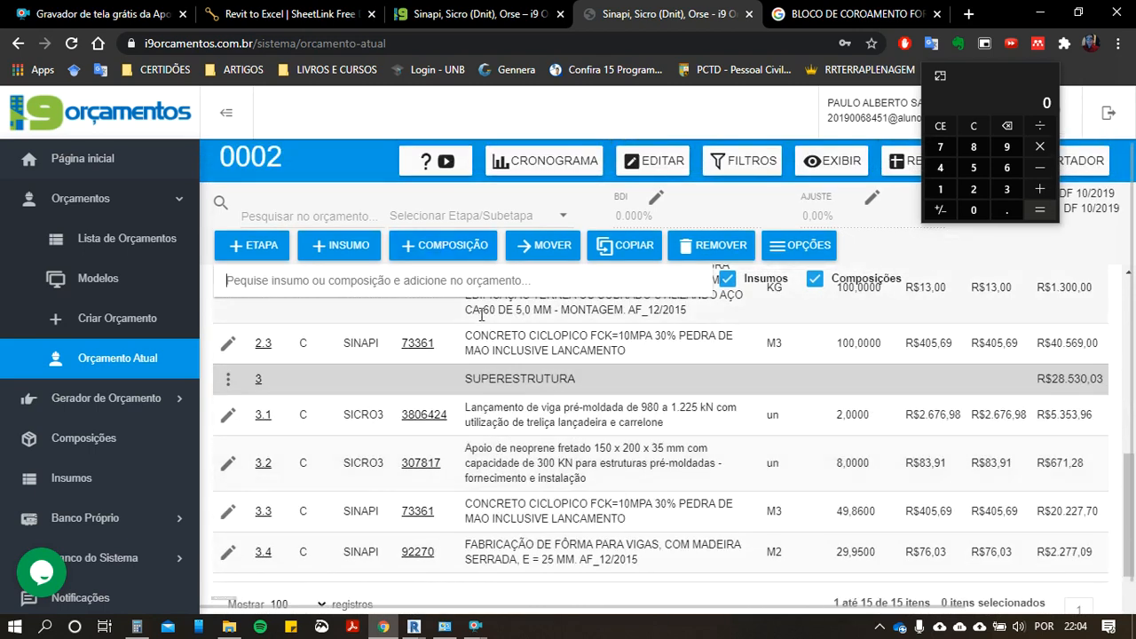
{"action": "key", "text": "alt+Tab"}
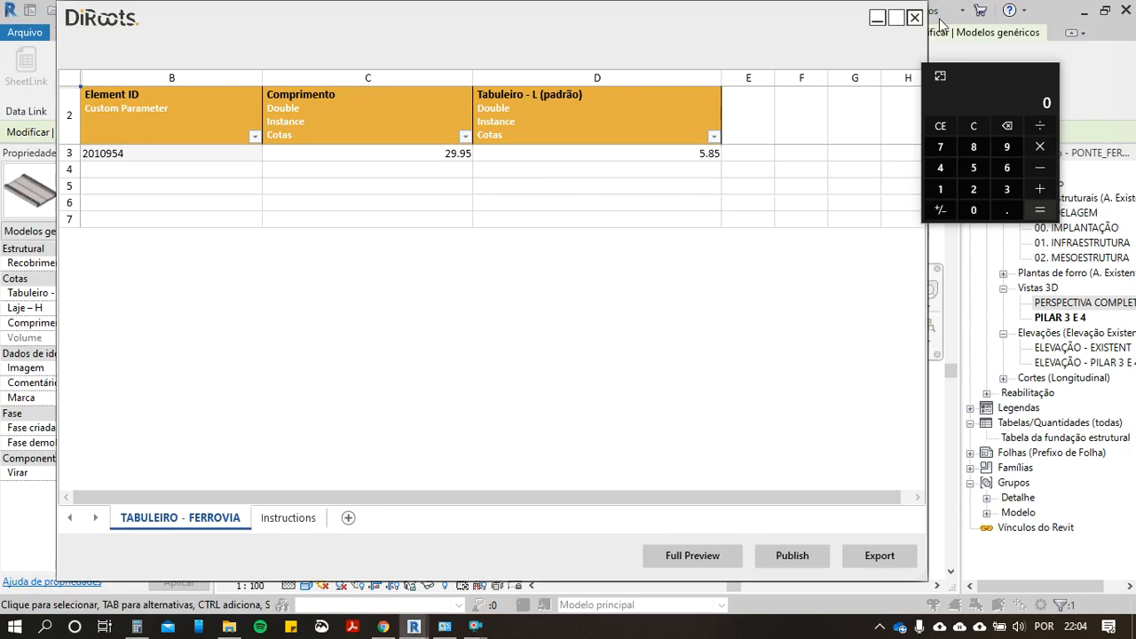
{"action": "left_click", "coordinate": [914, 19]}
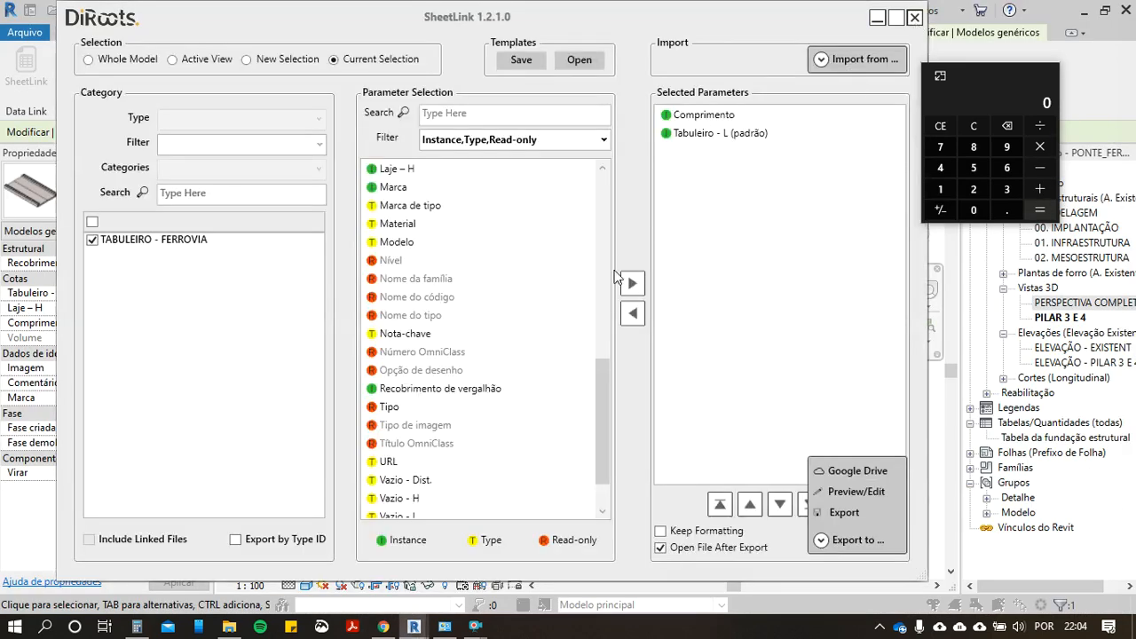
{"action": "left_click", "coordinate": [914, 19]}
{"action": "key", "text": "alt+Tab"}
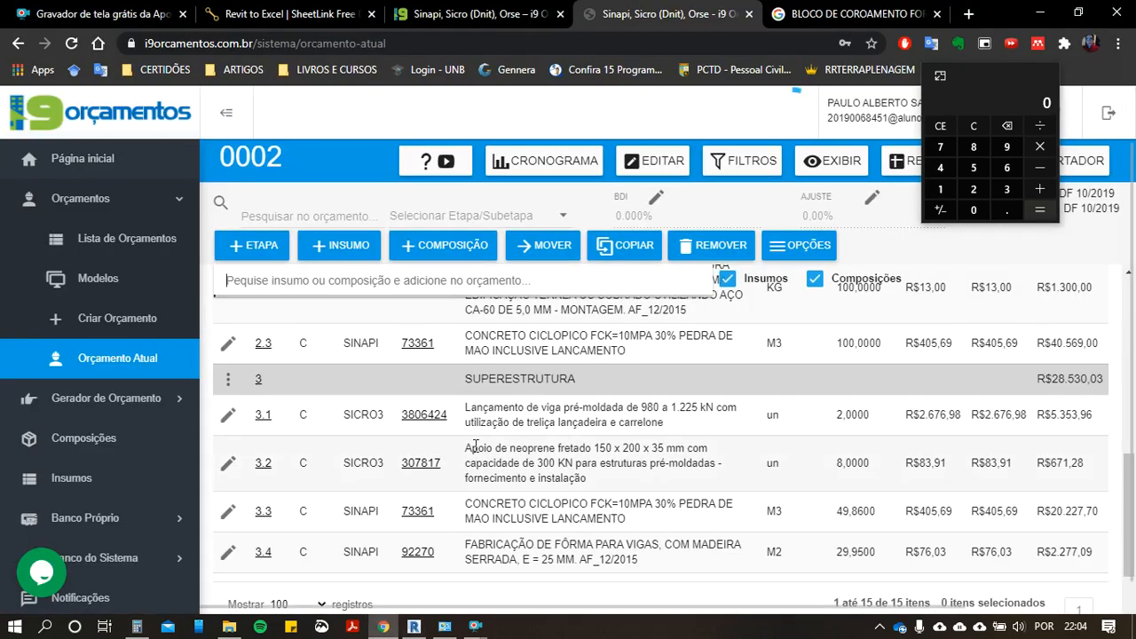
{"action": "scroll", "coordinate": [448, 384], "scroll_direction": "up", "scroll_amount": 1}
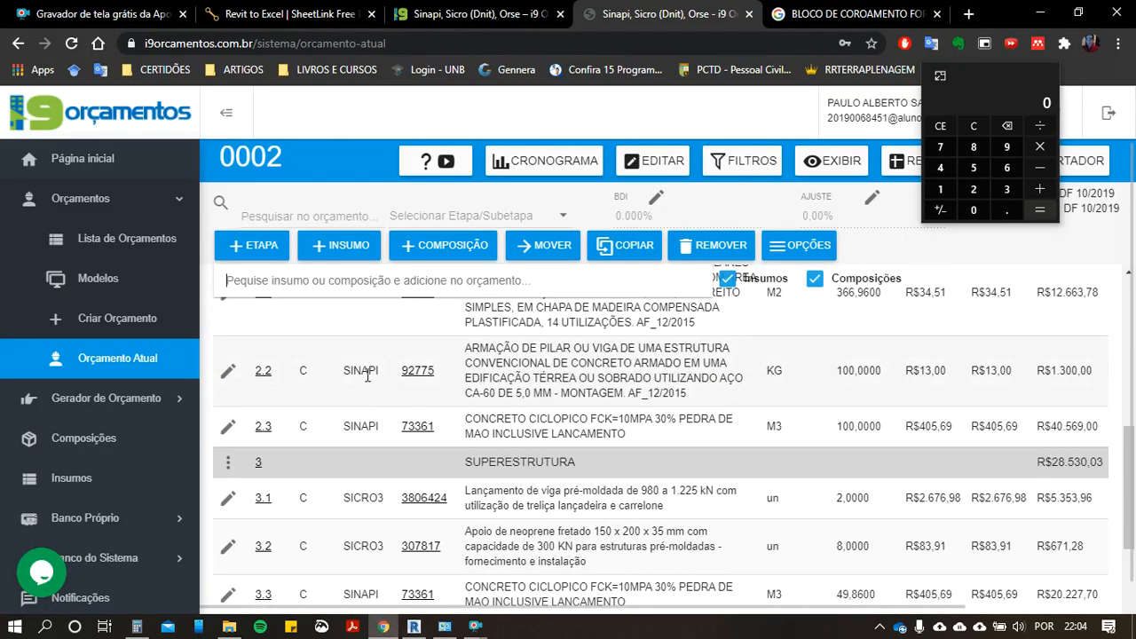
{"action": "type", "text": "92775"}
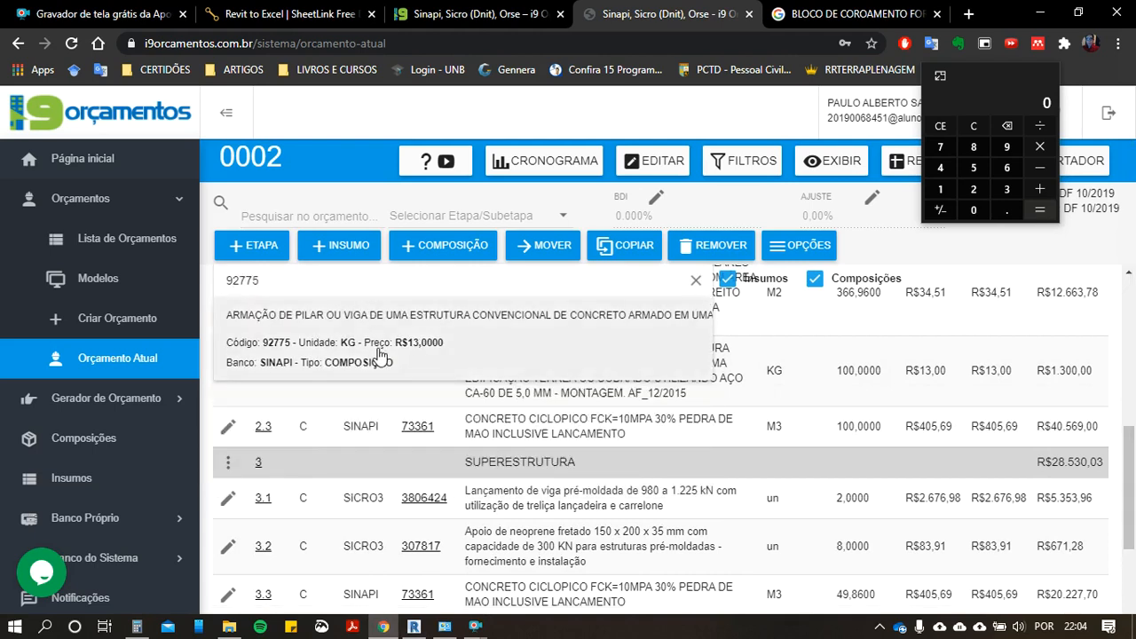
{"action": "left_click", "coordinate": [380, 355]}
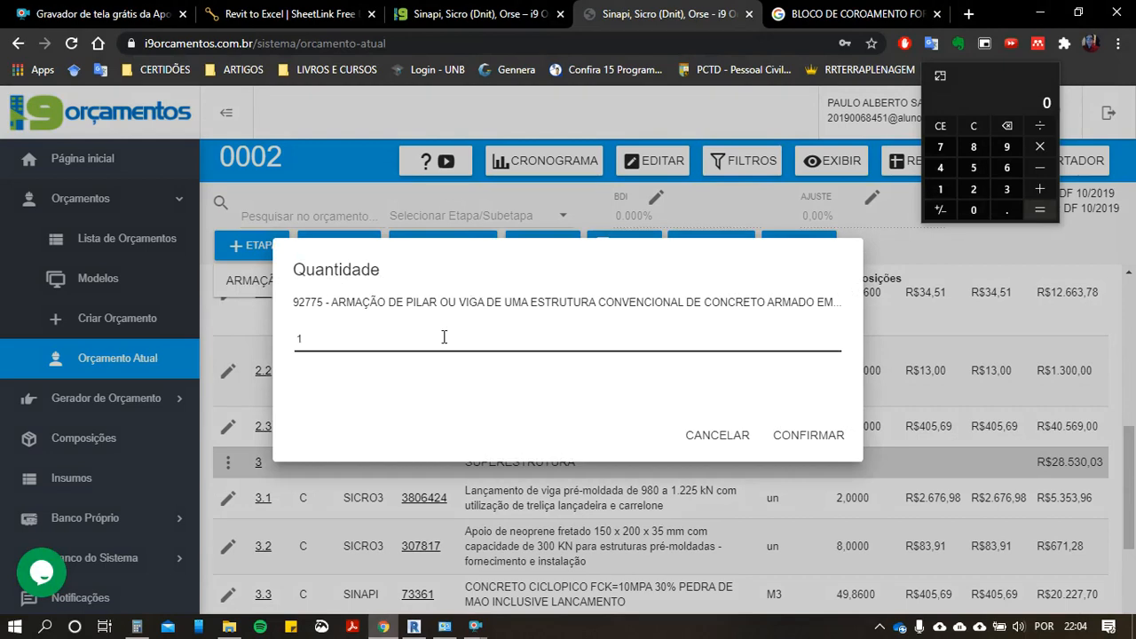
{"action": "key", "text": "Return"}
Step: Search for ARMAÇÃO DE LAJE and add the slab reinforcement composition 92767 to the SUPERESTRUTURA stage
{"action": "left_click", "coordinate": [320, 283]}
{"action": "type", "text": "AR"}
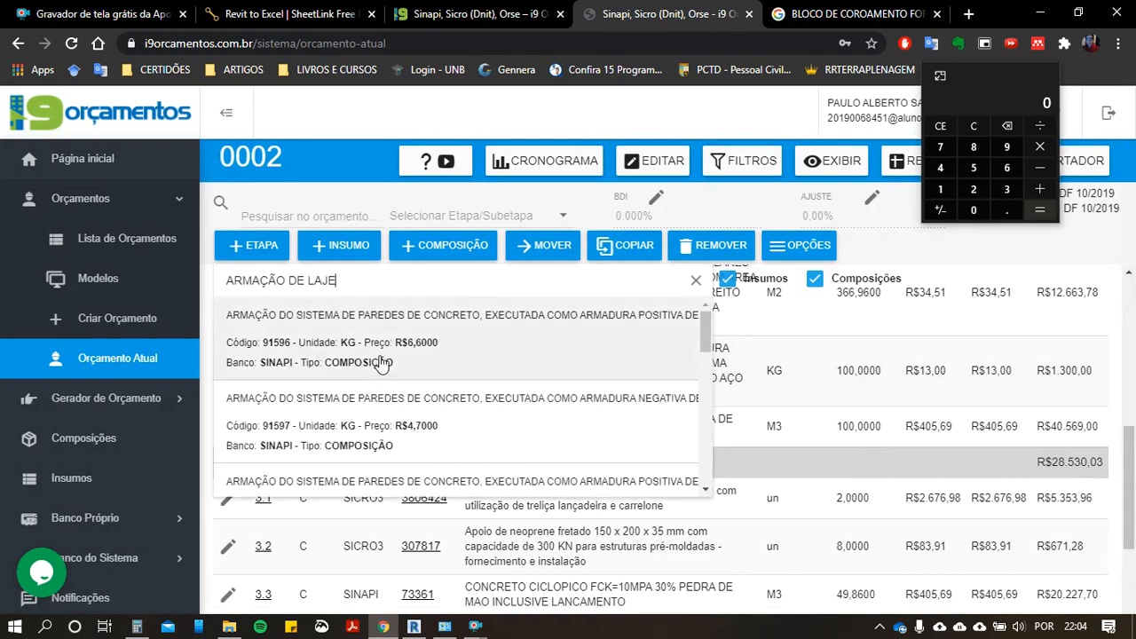
{"action": "scroll", "coordinate": [463, 404], "scroll_direction": "down", "scroll_amount": 2}
{"action": "scroll", "coordinate": [465, 417], "scroll_direction": "down", "scroll_amount": 2}
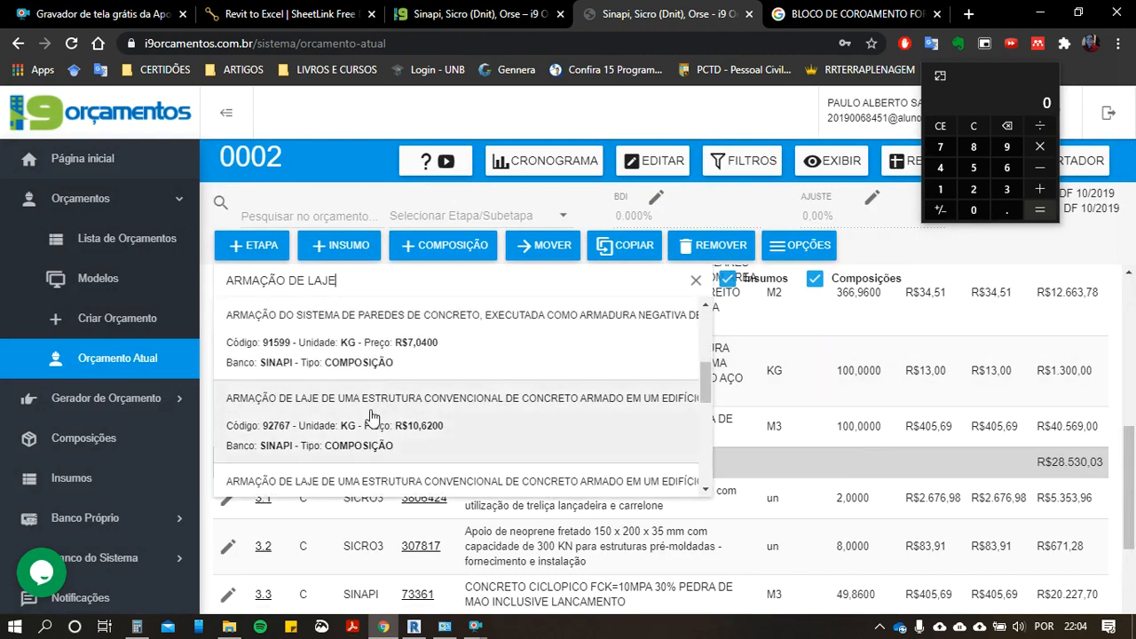
{"action": "left_click", "coordinate": [332, 346]}
{"action": "type", "text": "5"}
{"action": "left_click", "coordinate": [805, 443]}
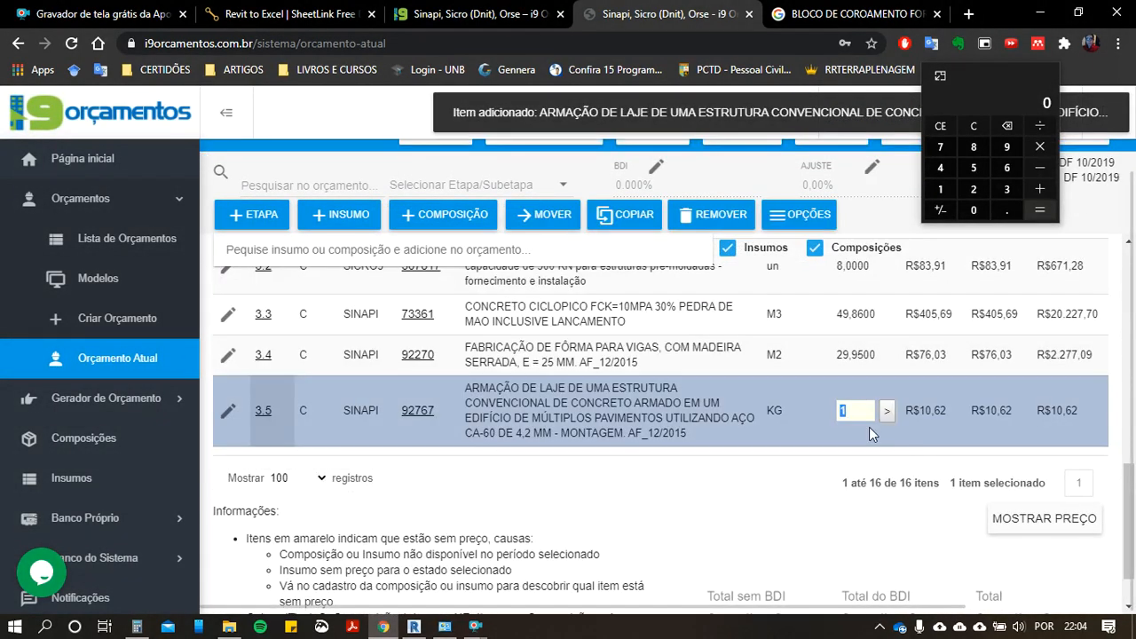
Step: Set the quantity of the slab reinforcement composition to 200 kg
{"action": "left_click", "coordinate": [869, 427]}
{"action": "type", "text": "20"}
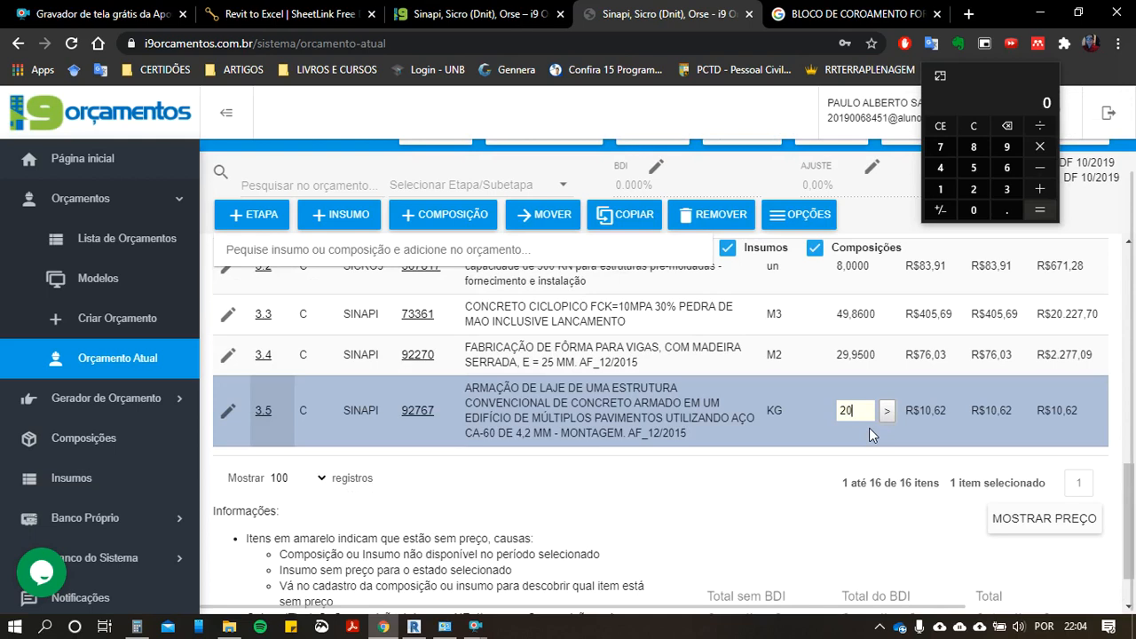
{"action": "type", "text": "0"}
{"action": "left_click", "coordinate": [885, 415]}
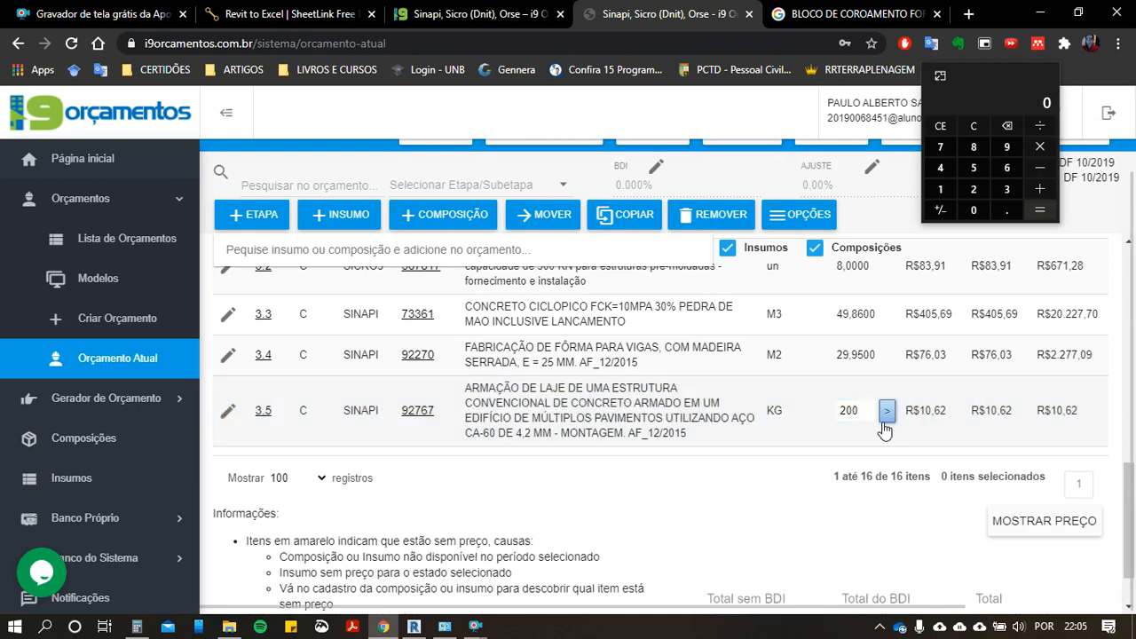
Step: Switch to Revit and hide the selected railway deck element in the PILAR 3 E 4 3D view
{"action": "key", "text": "alt+Tab"}
{"action": "right_click", "coordinate": [386, 438]}
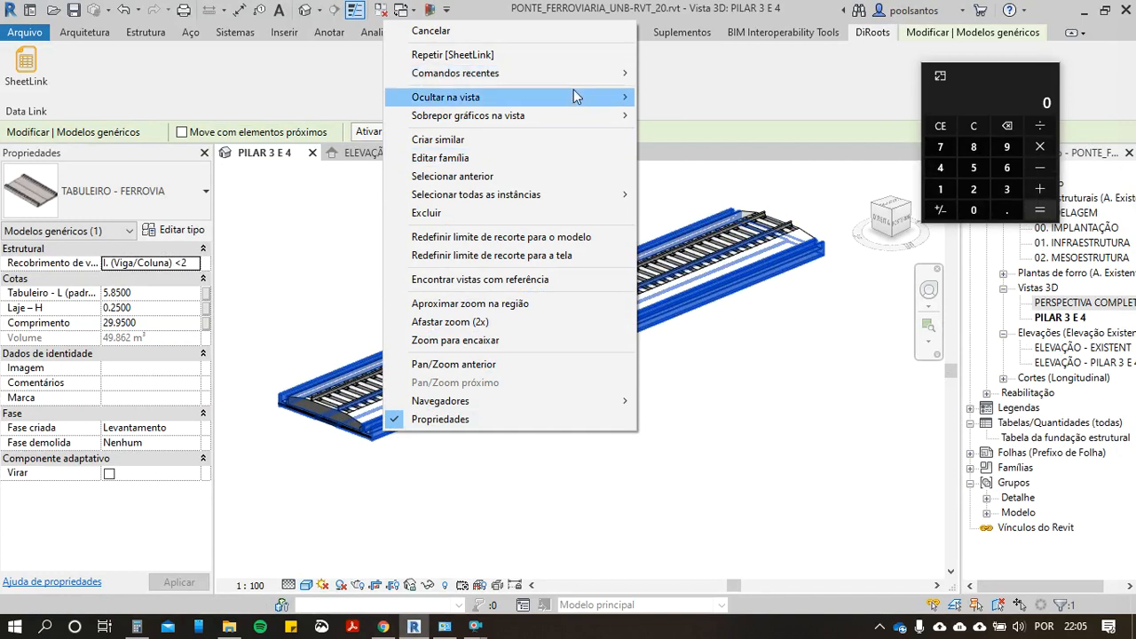
{"action": "mouse_move", "coordinate": [573, 92]}
{"action": "left_click", "coordinate": [667, 98]}
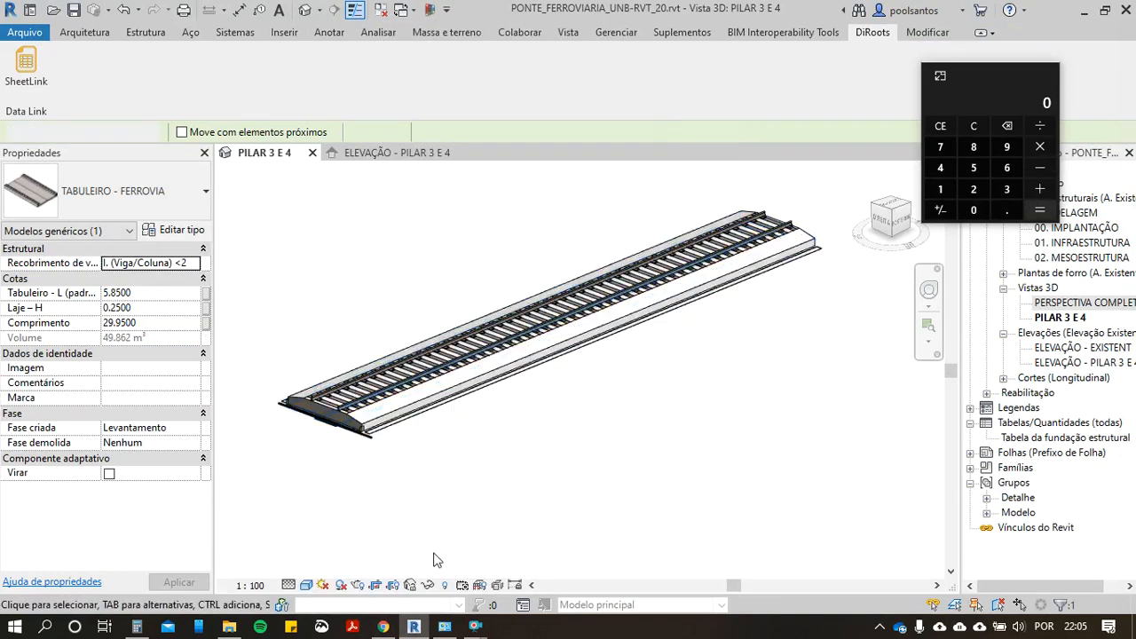
Step: Select the track ballast (LASTRO) and load it into SheetLink with Volume as the selected parameter
{"action": "scroll", "coordinate": [358, 524], "scroll_direction": "up", "scroll_amount": 5}
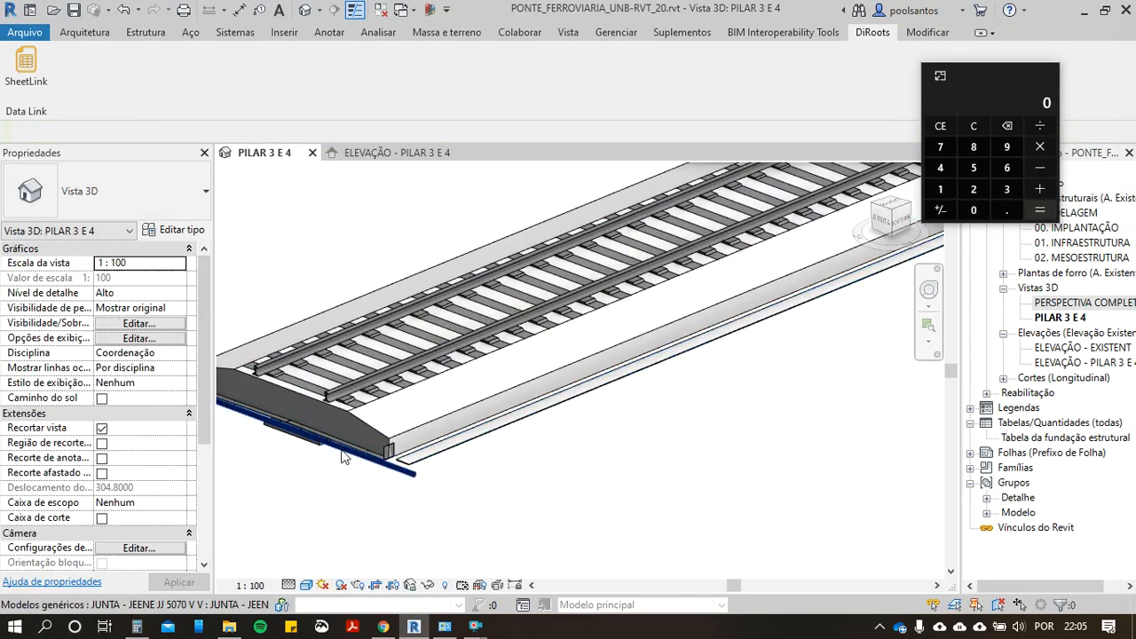
{"action": "left_click", "coordinate": [375, 414]}
{"action": "middle_click_drag", "start_coordinate": [350, 336], "coordinate": [511, 247]}
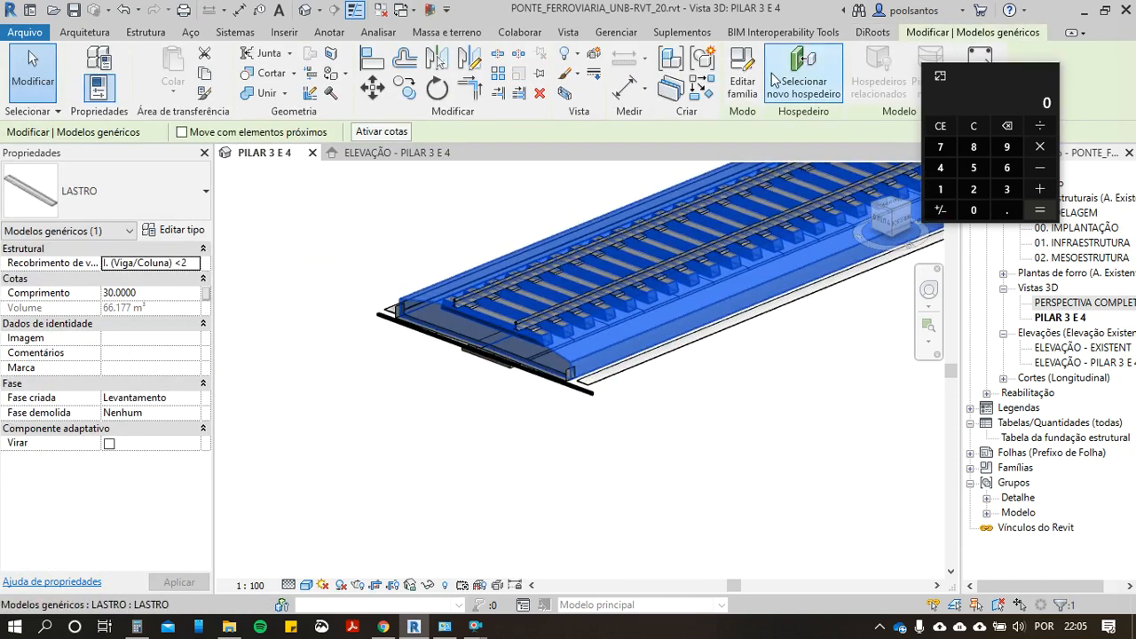
{"action": "left_click", "coordinate": [869, 34]}
{"action": "left_click", "coordinate": [26, 66]}
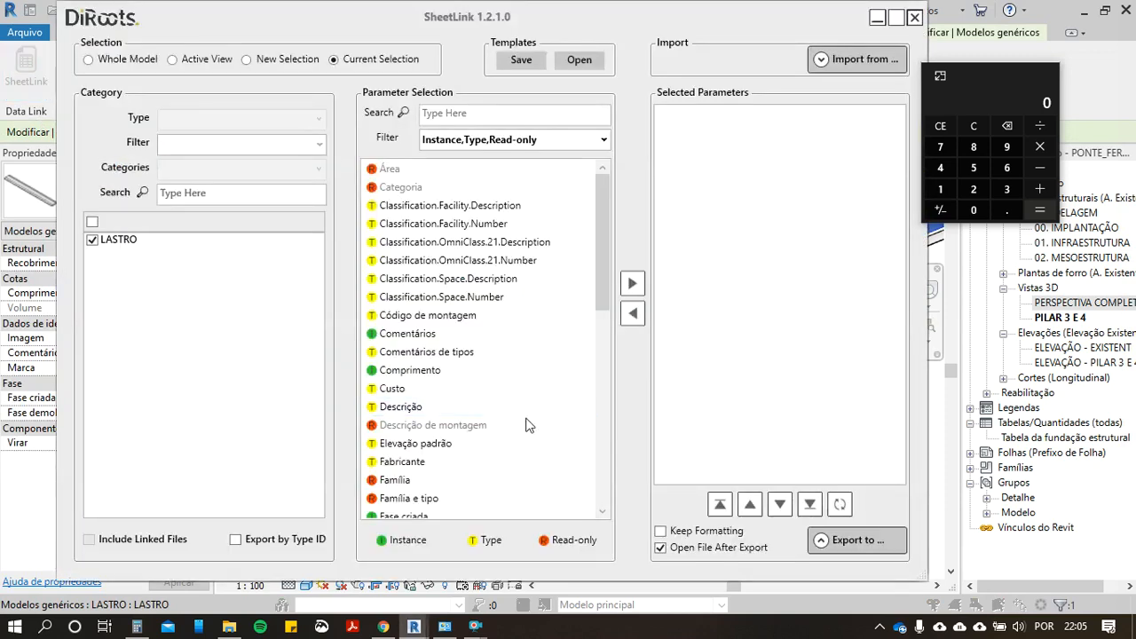
{"action": "scroll", "coordinate": [514, 417], "scroll_direction": "down", "scroll_amount": 10}
{"action": "left_click", "coordinate": [397, 501]}
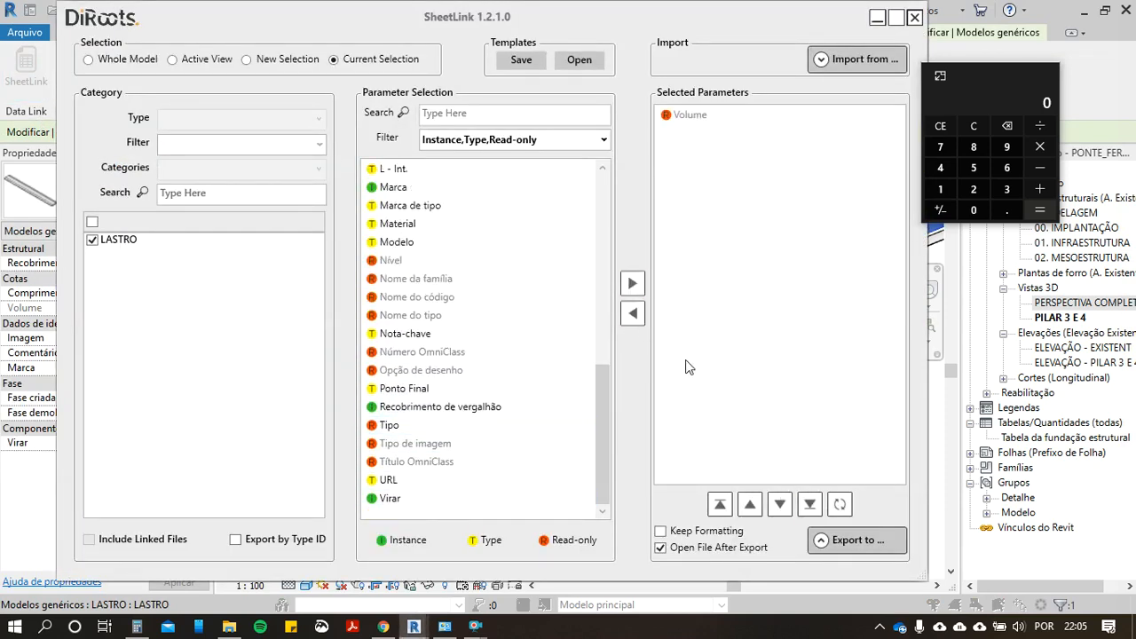
Step: Return to i9 Orçamentos, search for LASTRO DE BRITA and add the granular ballast composition 96624 with crushed stone no. 2
{"action": "key", "text": "alt+Tab"}
{"action": "key", "text": "Tab"}
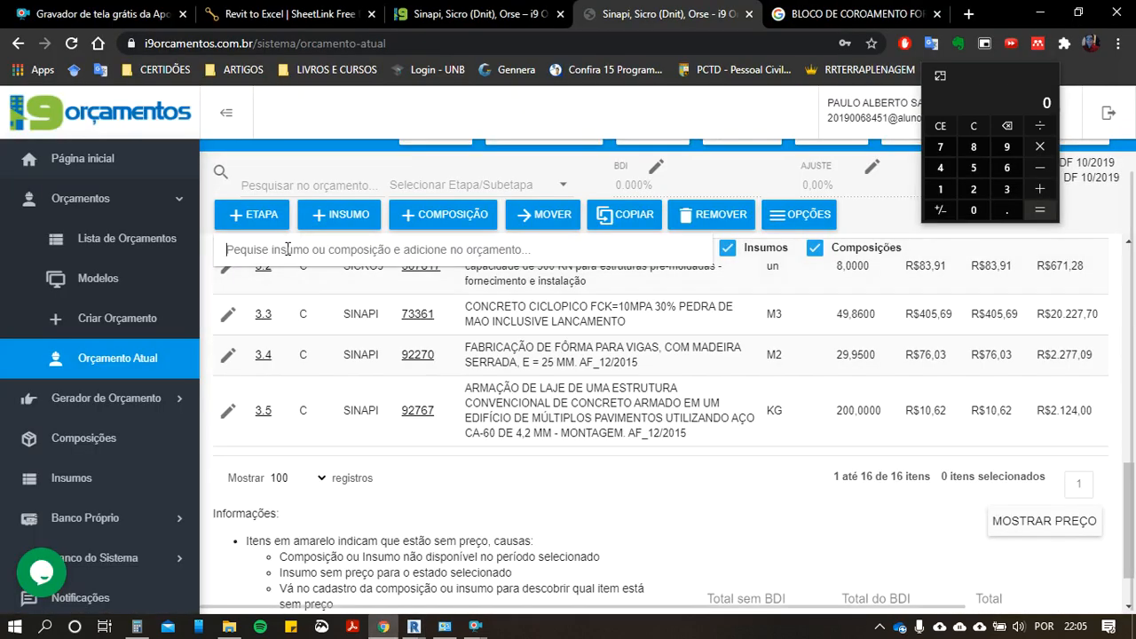
{"action": "left_click", "coordinate": [287, 251]}
{"action": "type", "text": "LASTRO"}
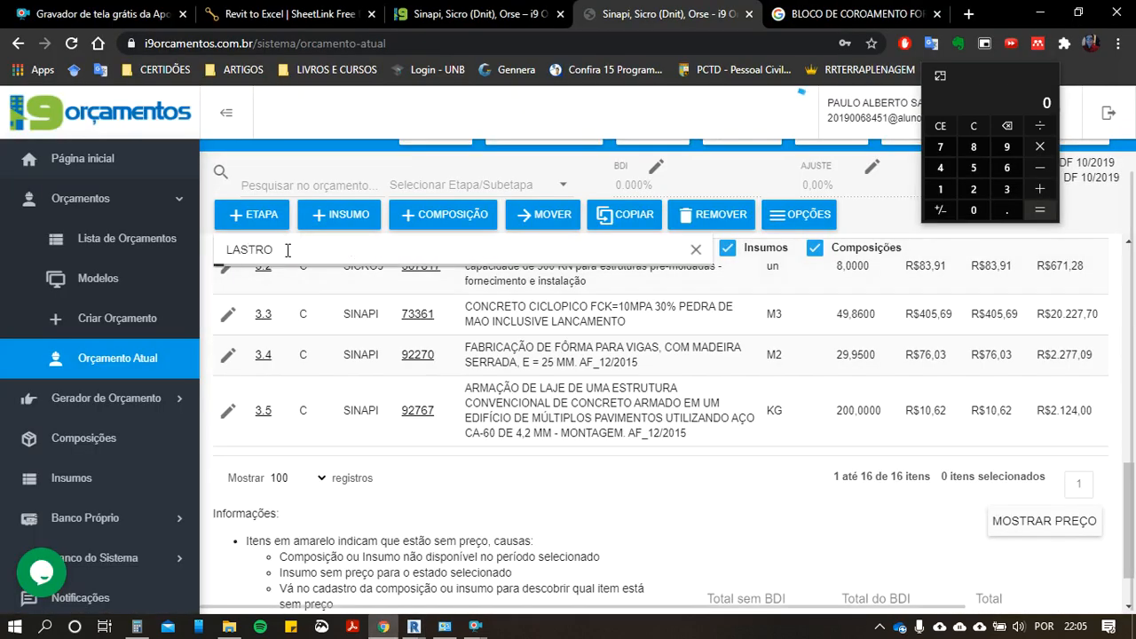
{"action": "scroll", "coordinate": [541, 379], "scroll_direction": "down", "scroll_amount": 4}
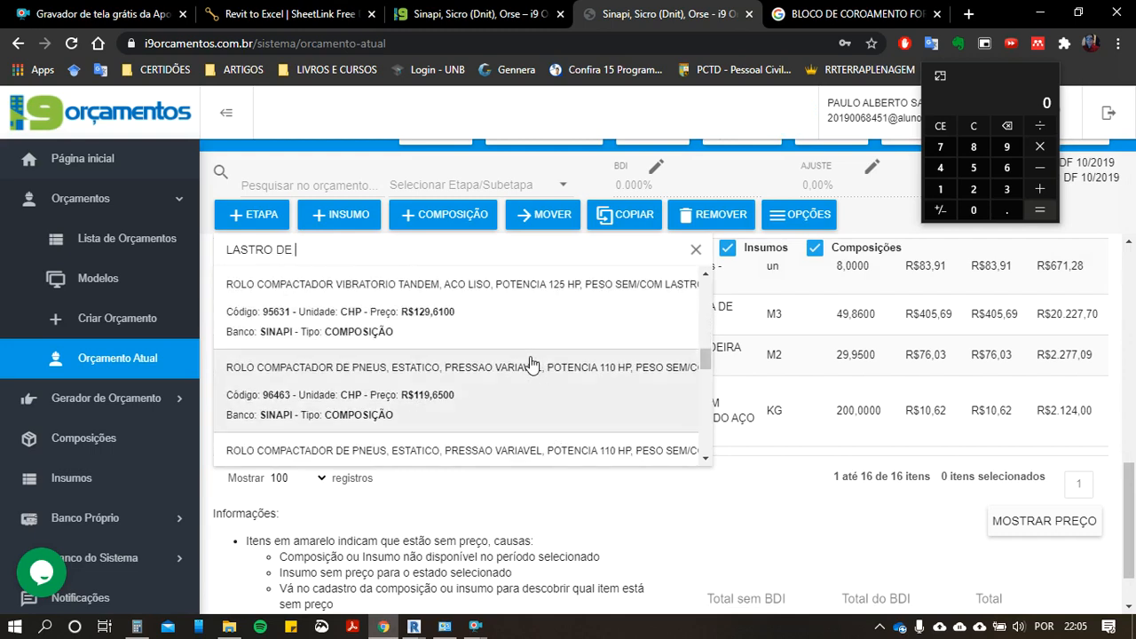
{"action": "scroll", "coordinate": [530, 364], "scroll_direction": "down", "scroll_amount": 5}
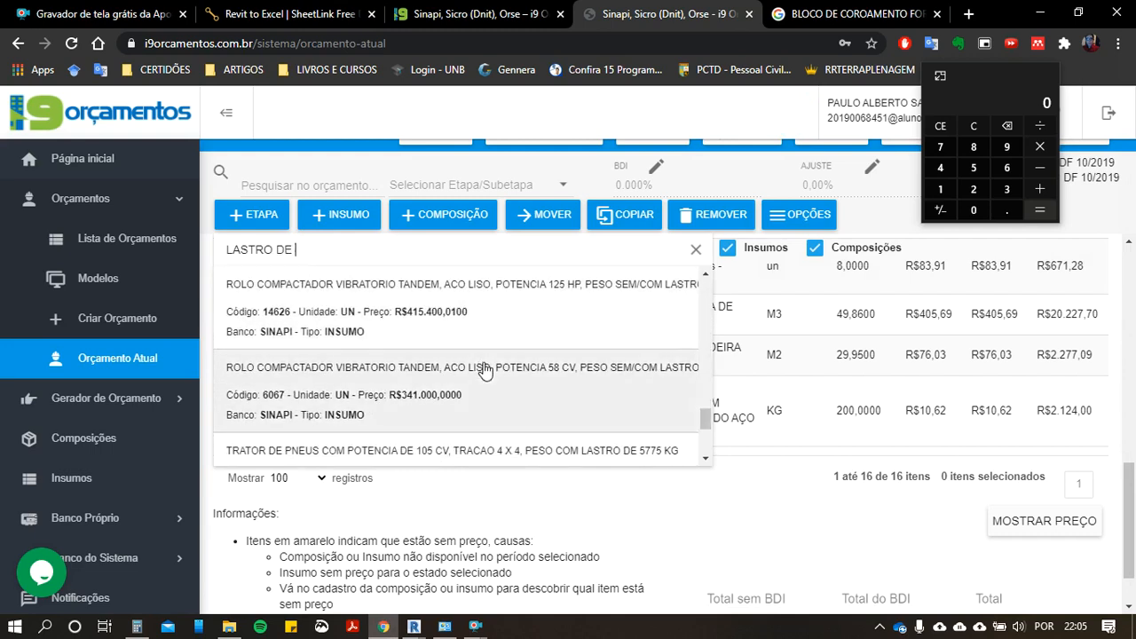
{"action": "type", "text": "ITA"}
{"action": "scroll", "coordinate": [480, 343], "scroll_direction": "up", "scroll_amount": 4}
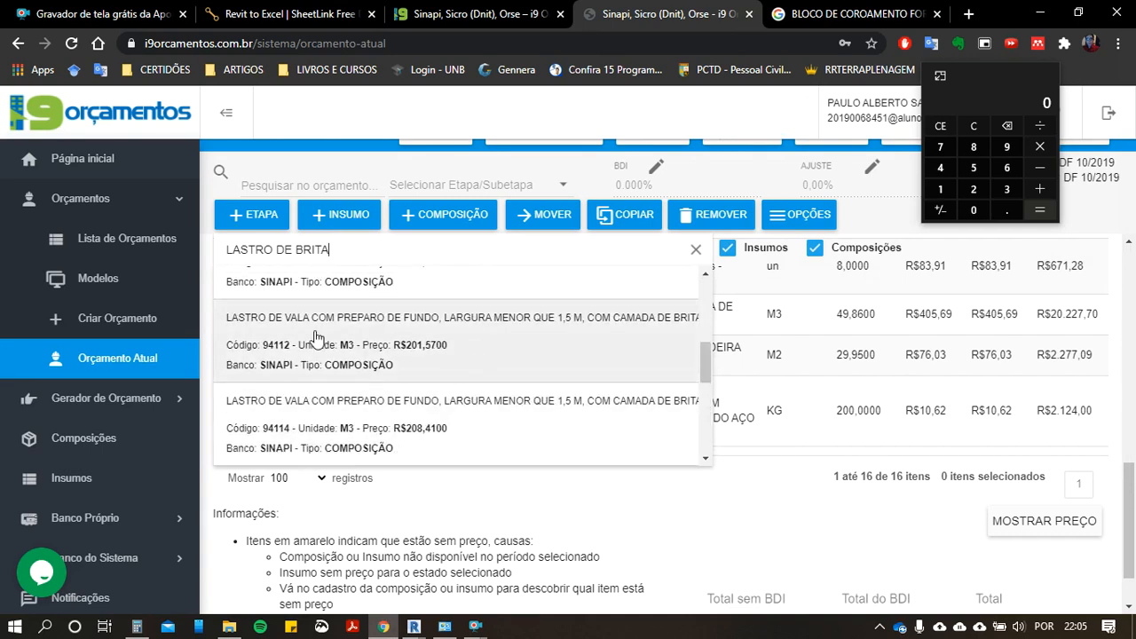
{"action": "scroll", "coordinate": [315, 338], "scroll_direction": "up", "scroll_amount": 3}
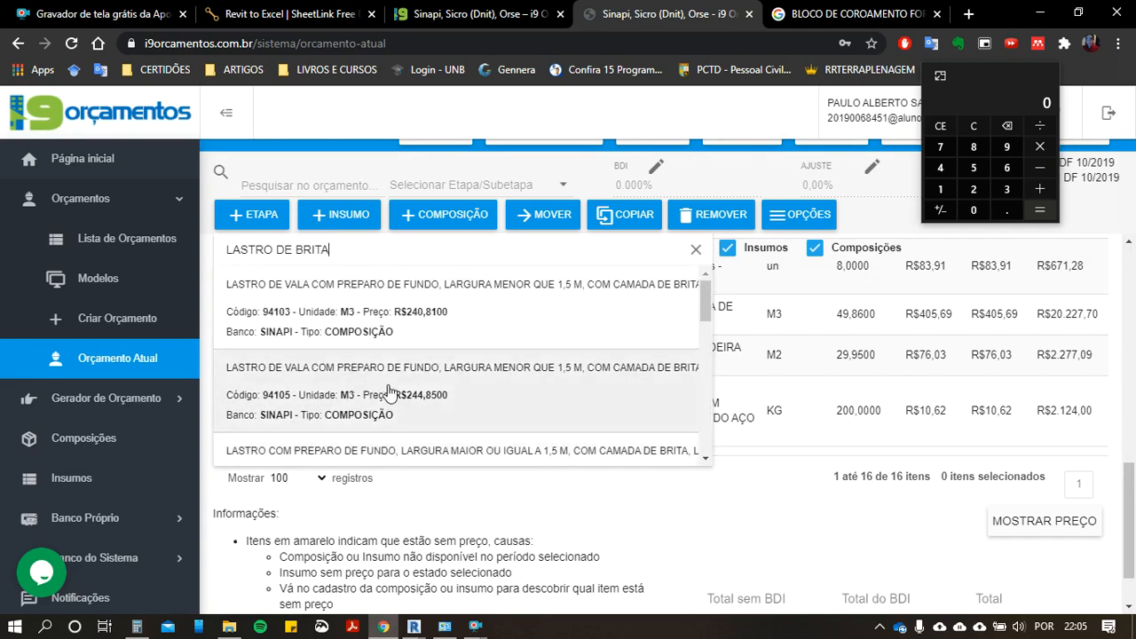
{"action": "scroll", "coordinate": [384, 387], "scroll_direction": "down", "scroll_amount": 2}
{"action": "scroll", "coordinate": [375, 403], "scroll_direction": "down", "scroll_amount": 2}
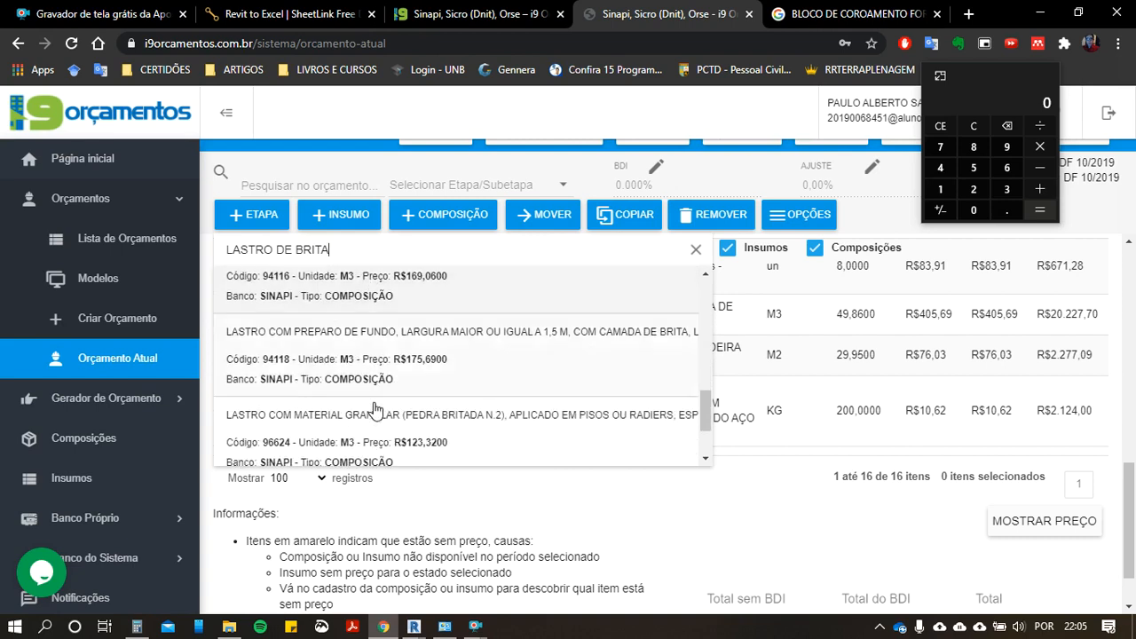
{"action": "scroll", "coordinate": [373, 409], "scroll_direction": "down", "scroll_amount": 1}
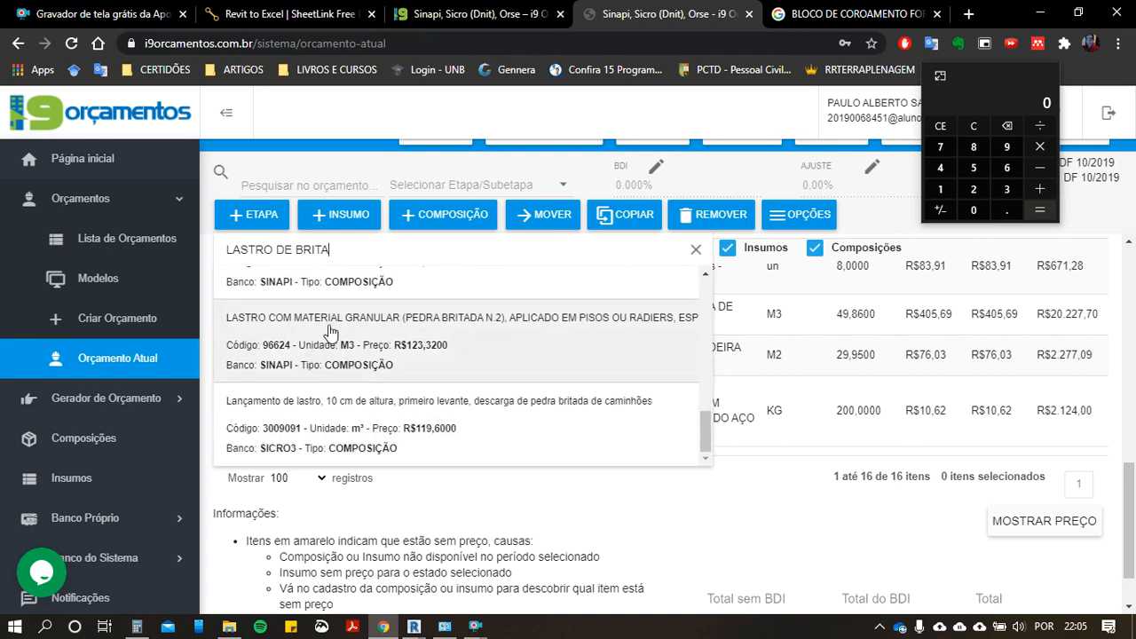
{"action": "left_click", "coordinate": [362, 352]}
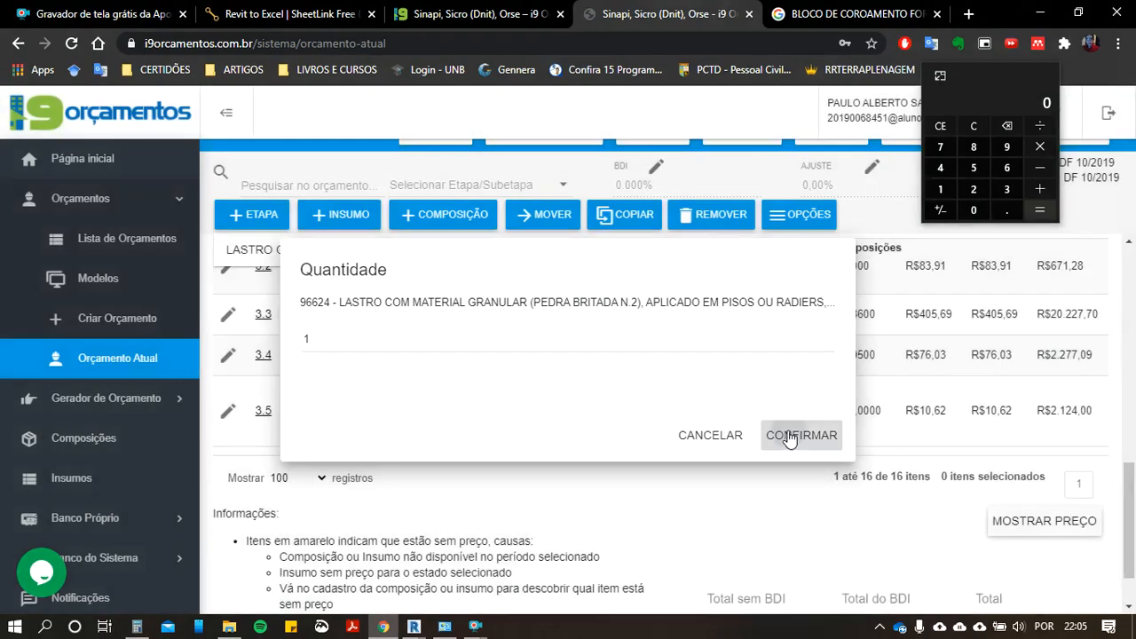
{"action": "left_click", "coordinate": [789, 437]}
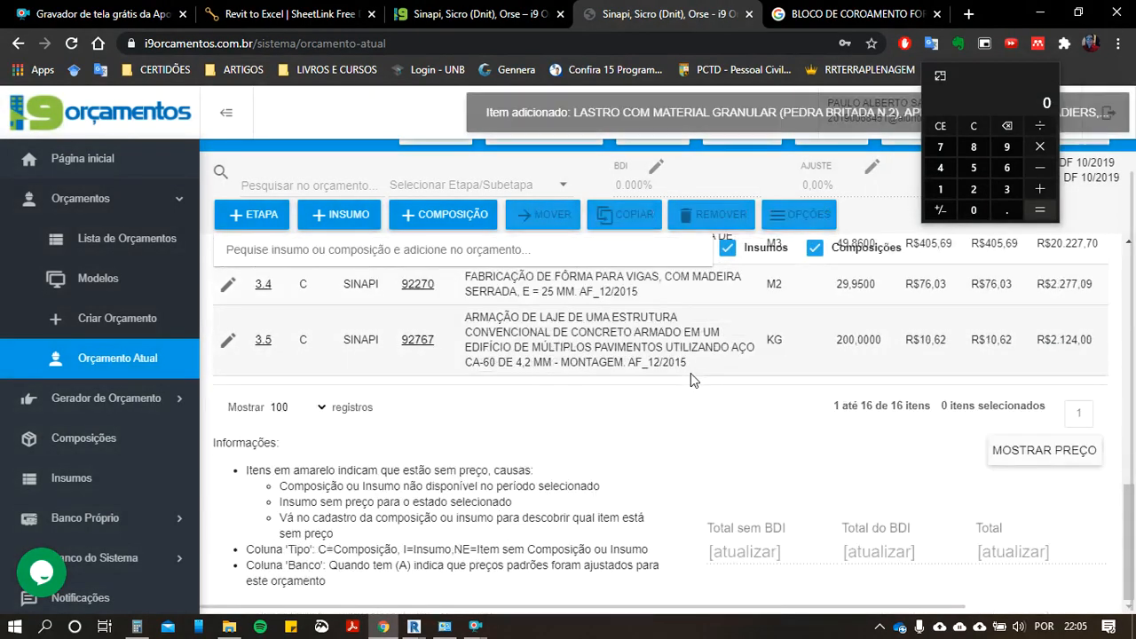
{"action": "left_click", "coordinate": [722, 490]}
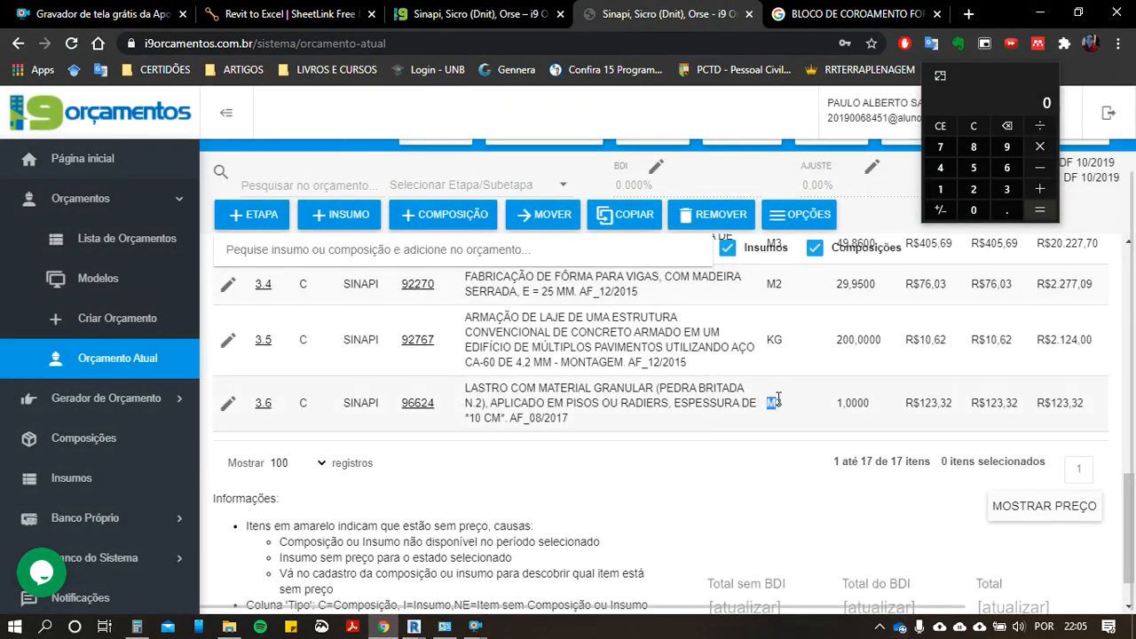
Step: Preview the ballast volume in SheetLink, then set the ballast composition's quantity to 66,17 m³ in i9 Orçamentos
{"action": "left_click_drag", "start_coordinate": [778, 397], "coordinate": [841, 403]}
{"action": "left_click", "coordinate": [850, 406]}
{"action": "key", "text": "alt+Tab"}
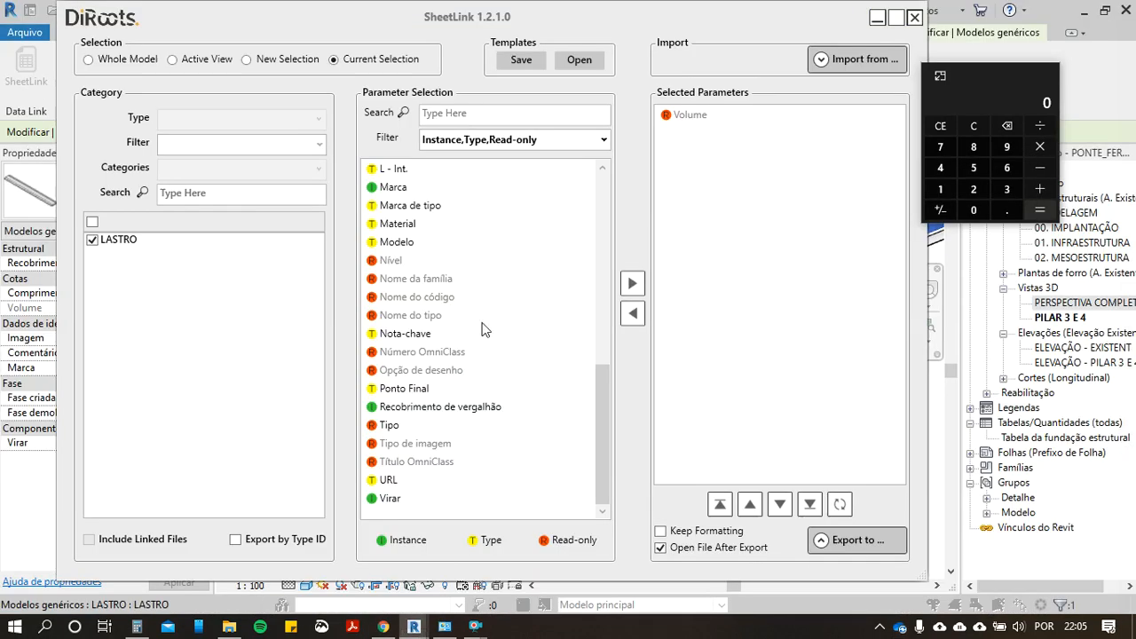
{"action": "left_click", "coordinate": [852, 541]}
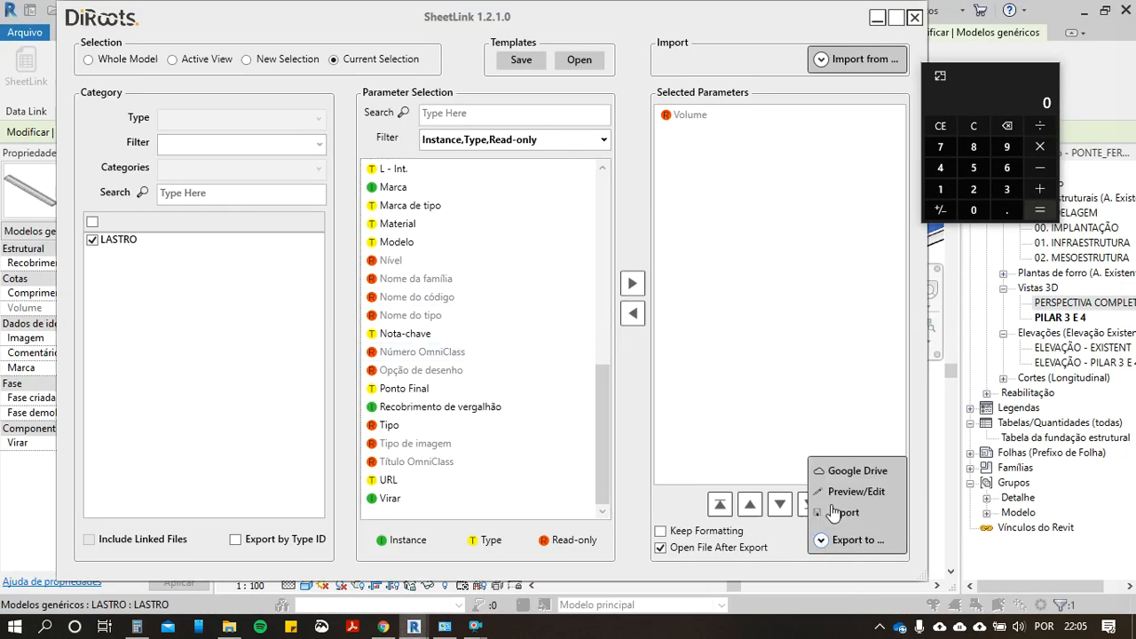
{"action": "left_click", "coordinate": [843, 493]}
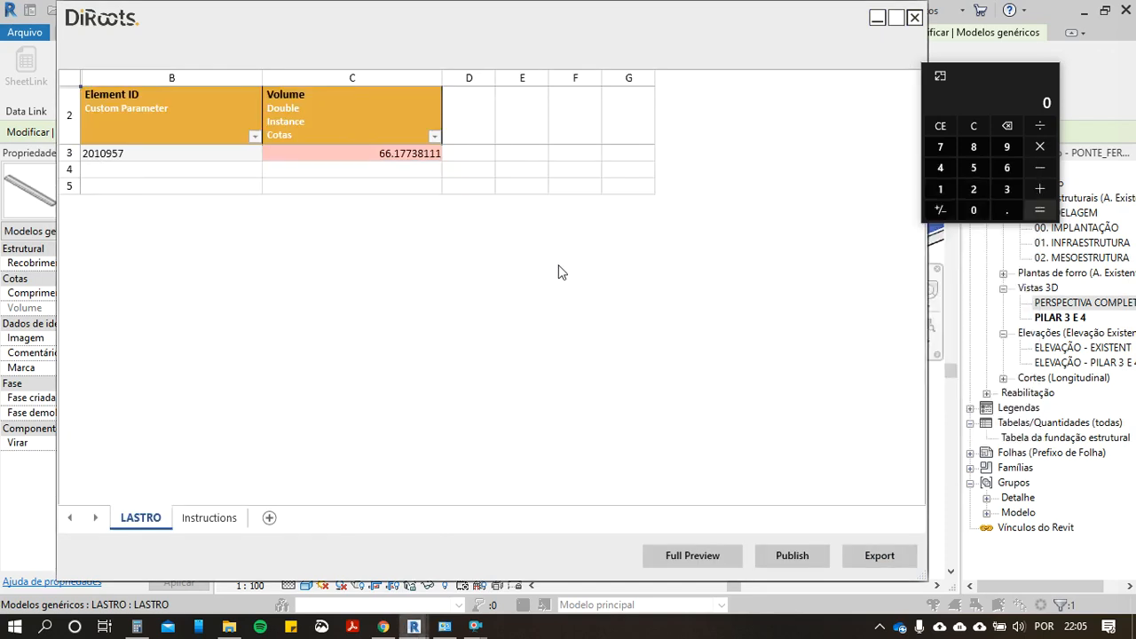
{"action": "key", "text": "alt+Tab"}
{"action": "type", "text": "66,17"}
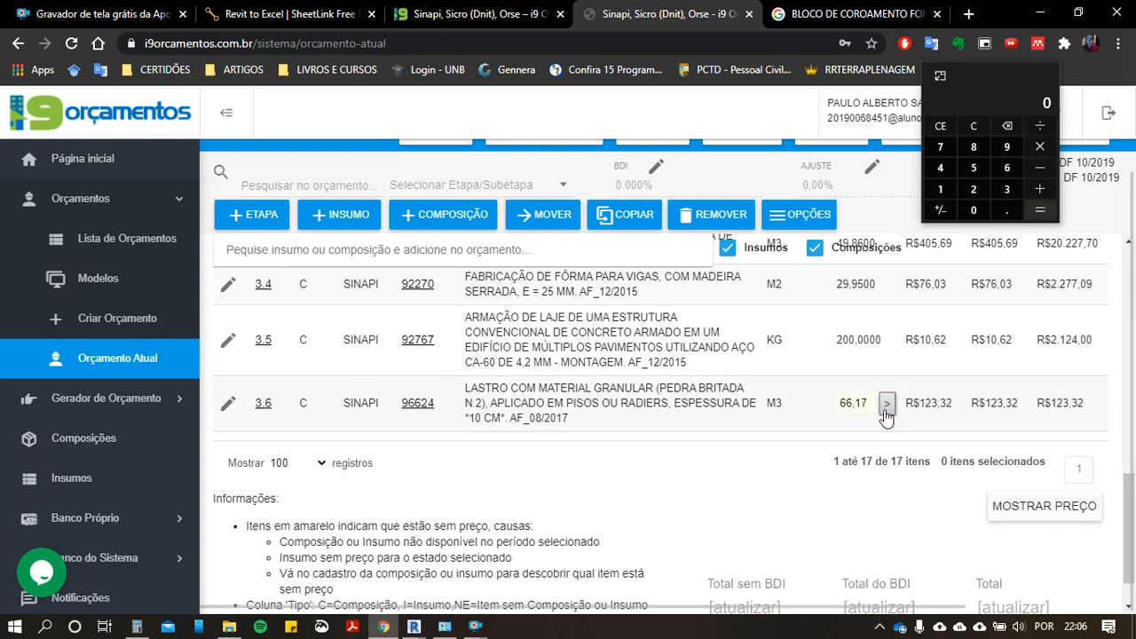
{"action": "left_click", "coordinate": [886, 406]}
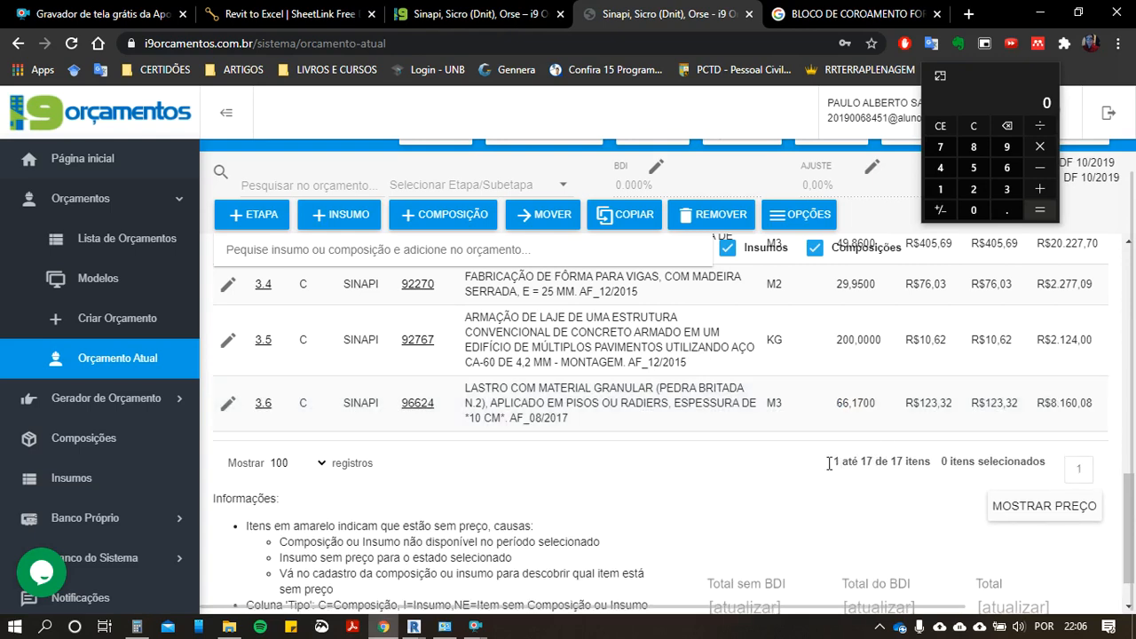
Step: Search the compositions for DORMENTE and pick 2607104, laying concrete sleeper sets for AMV 1:14, metric gauge
{"action": "left_click", "coordinate": [286, 249]}
{"action": "type", "text": "DORMENTE"}
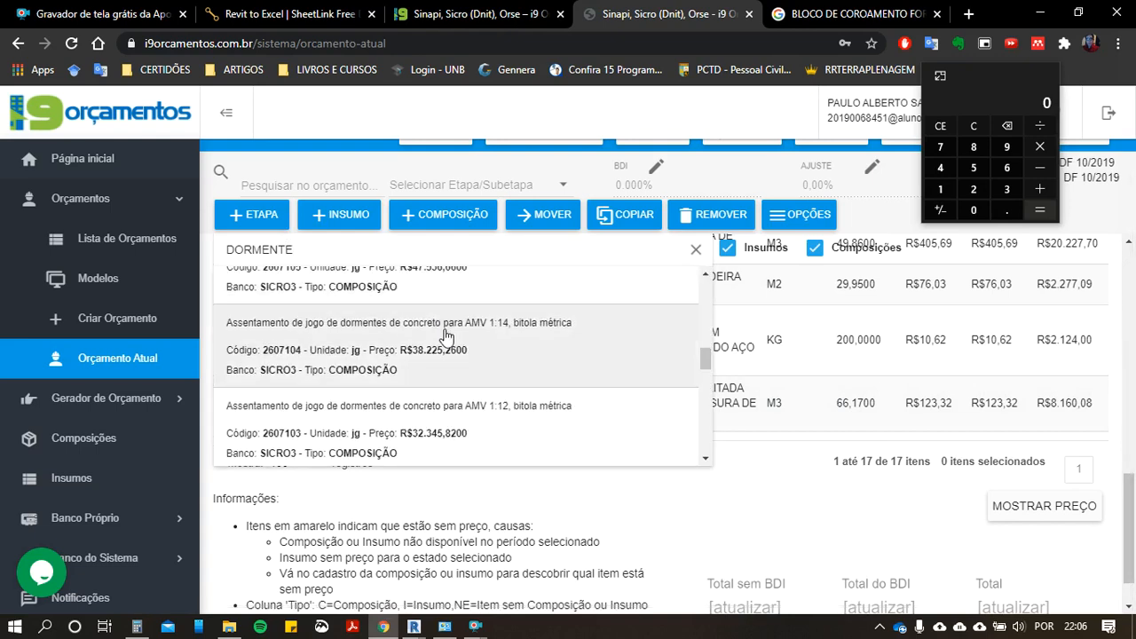
{"action": "scroll", "coordinate": [446, 358], "scroll_direction": "down", "scroll_amount": 3}
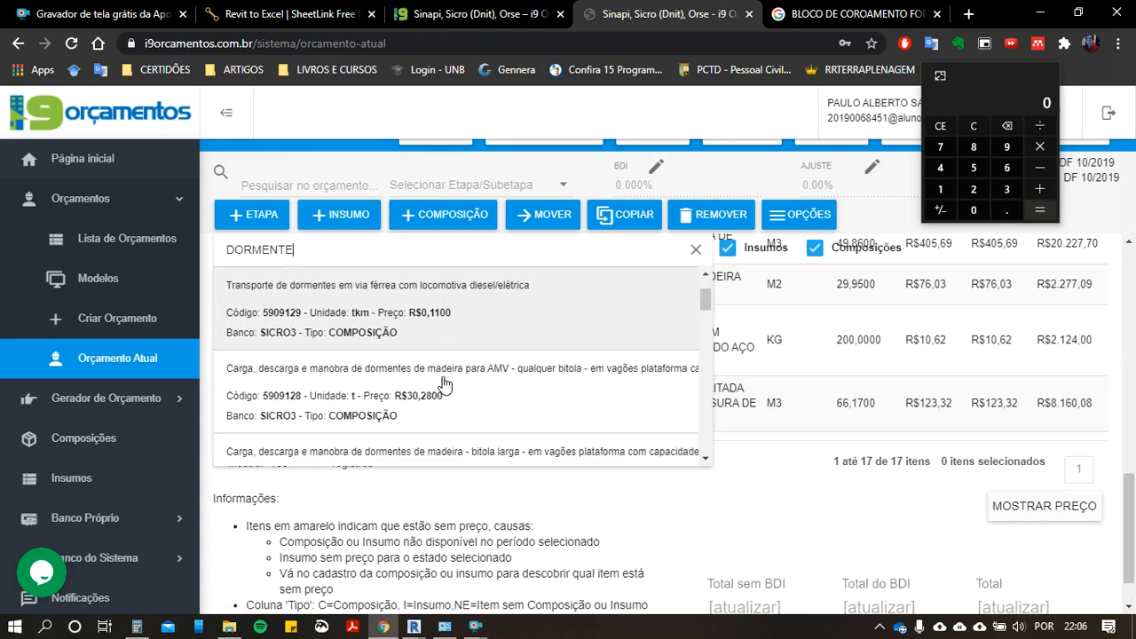
{"action": "scroll", "coordinate": [415, 408], "scroll_direction": "down", "scroll_amount": 2}
{"action": "scroll", "coordinate": [409, 411], "scroll_direction": "down", "scroll_amount": 3}
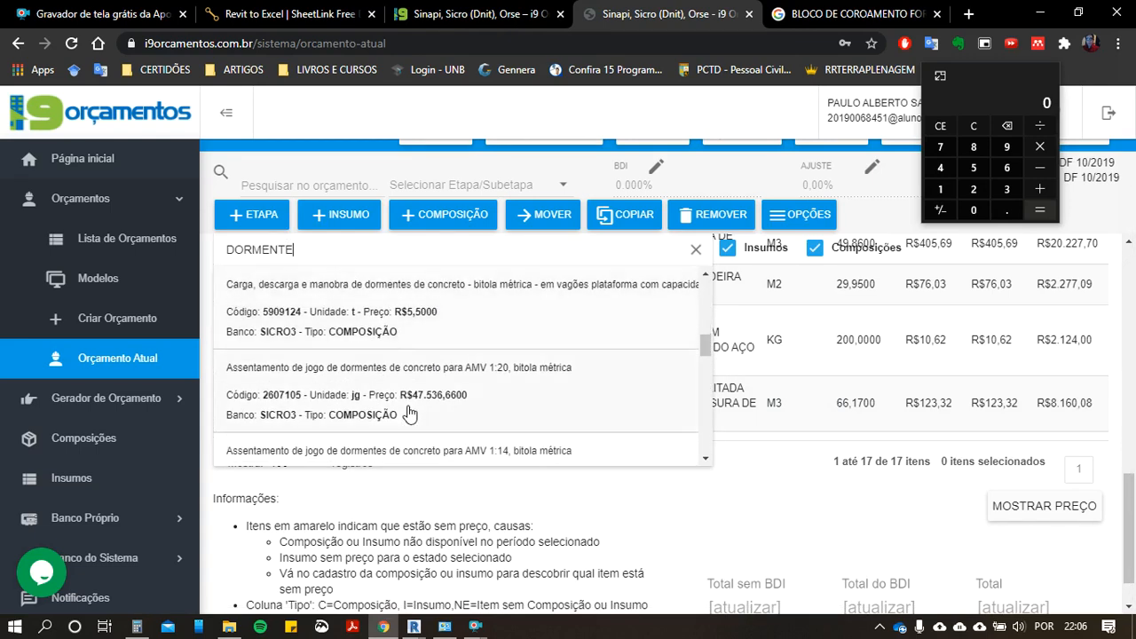
{"action": "scroll", "coordinate": [388, 397], "scroll_direction": "up", "scroll_amount": 4}
{"action": "scroll", "coordinate": [388, 397], "scroll_direction": "up", "scroll_amount": 1}
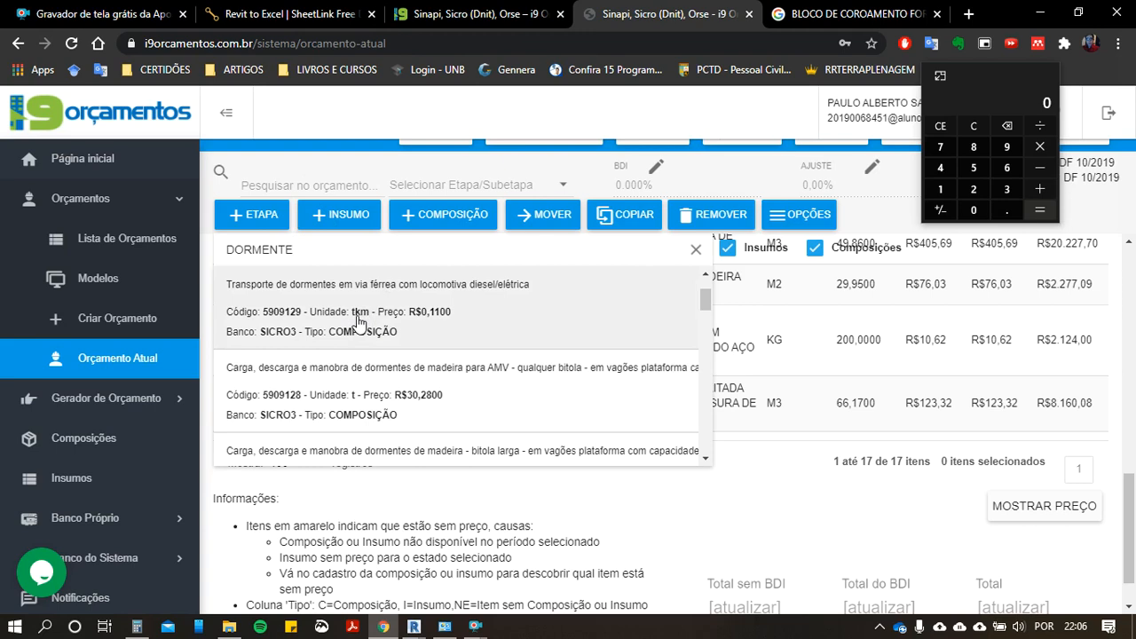
{"action": "scroll", "coordinate": [396, 351], "scroll_direction": "down", "scroll_amount": 1}
{"action": "scroll", "coordinate": [401, 360], "scroll_direction": "down", "scroll_amount": 2}
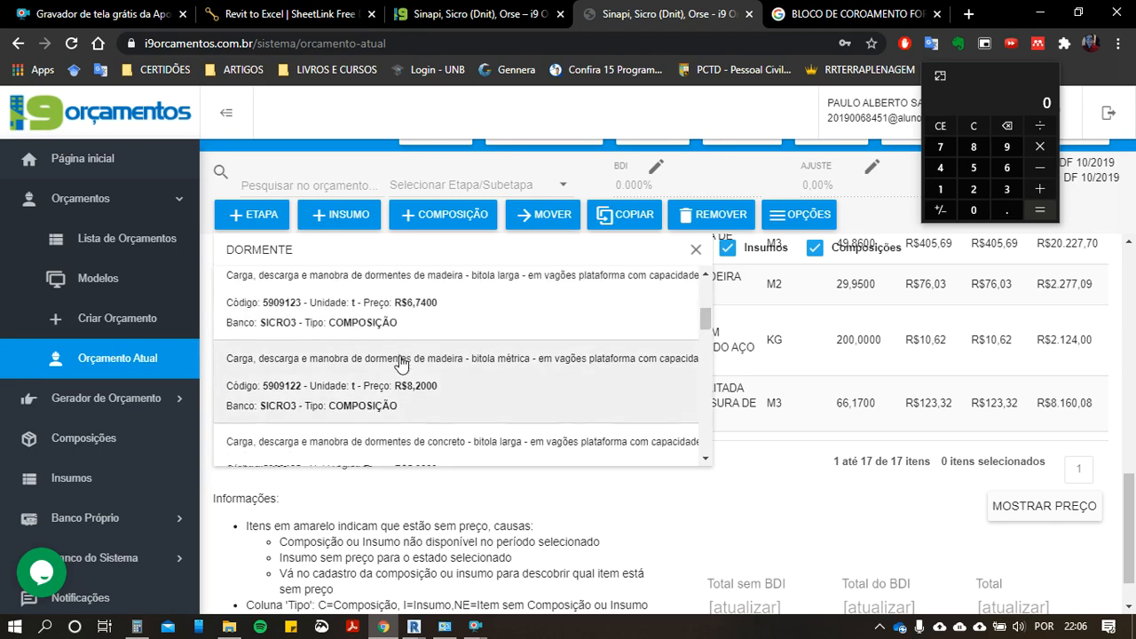
{"action": "scroll", "coordinate": [401, 362], "scroll_direction": "down", "scroll_amount": 2}
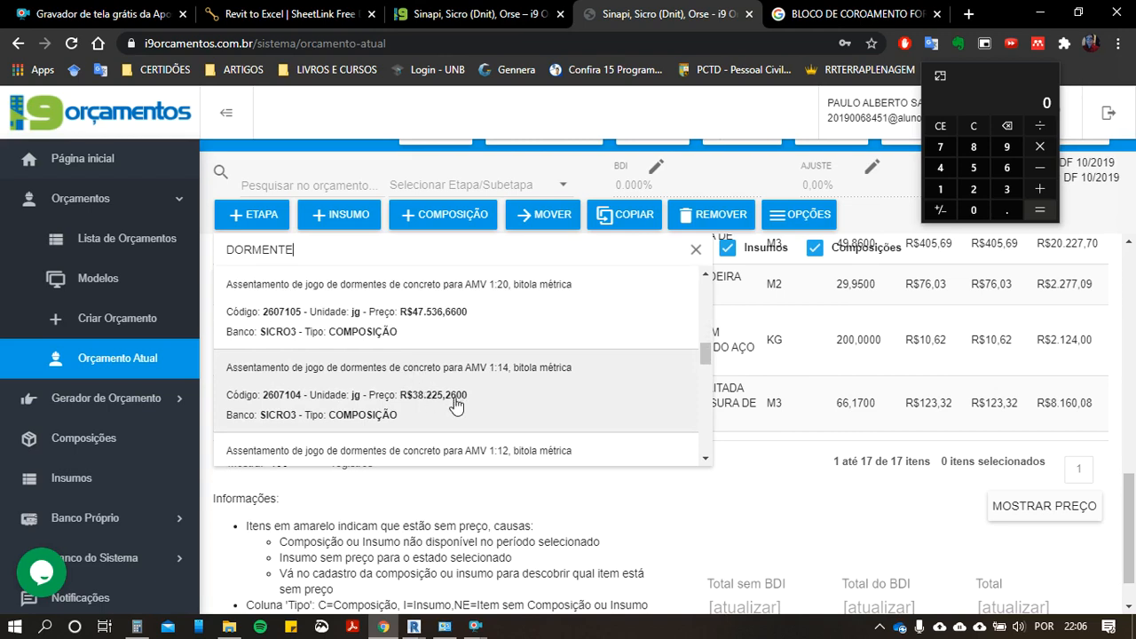
{"action": "left_click", "coordinate": [409, 394]}
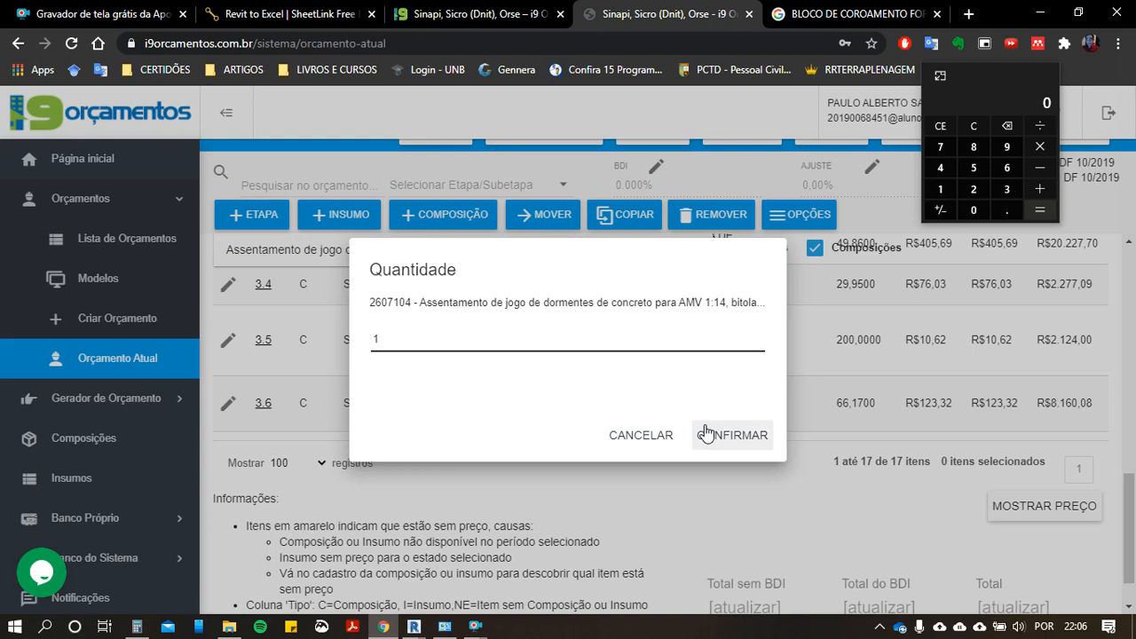
Step: Switch to Revit, select the DORMENTE E TRILHO track element in the 3D view and load it into SheetLink
{"action": "key", "text": "alt+Tab"}
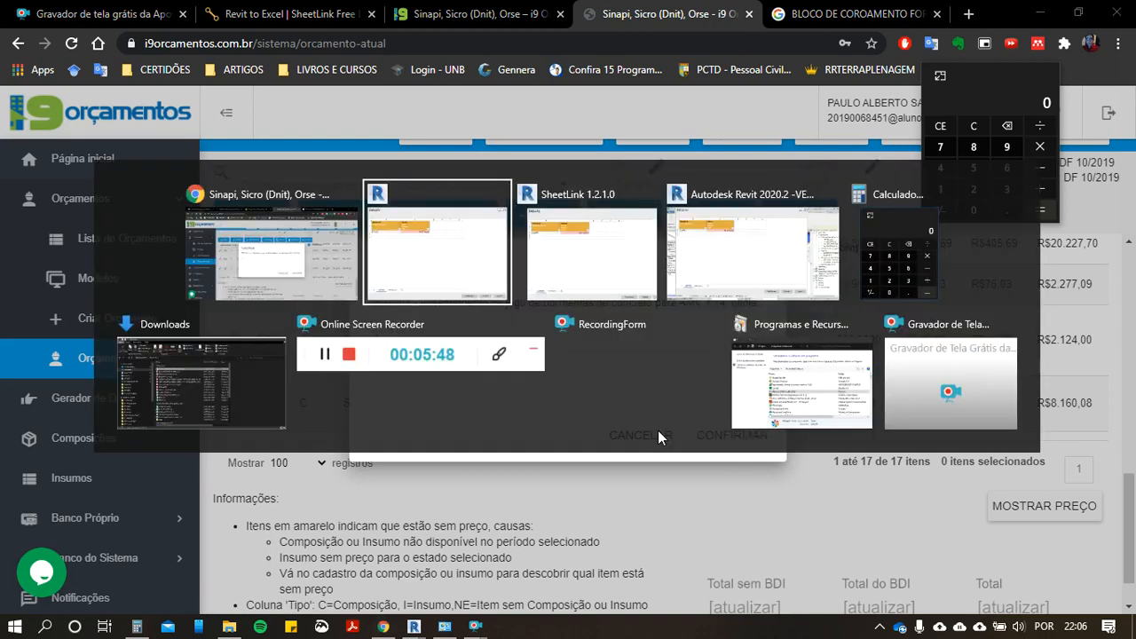
{"action": "left_click", "coordinate": [914, 18]}
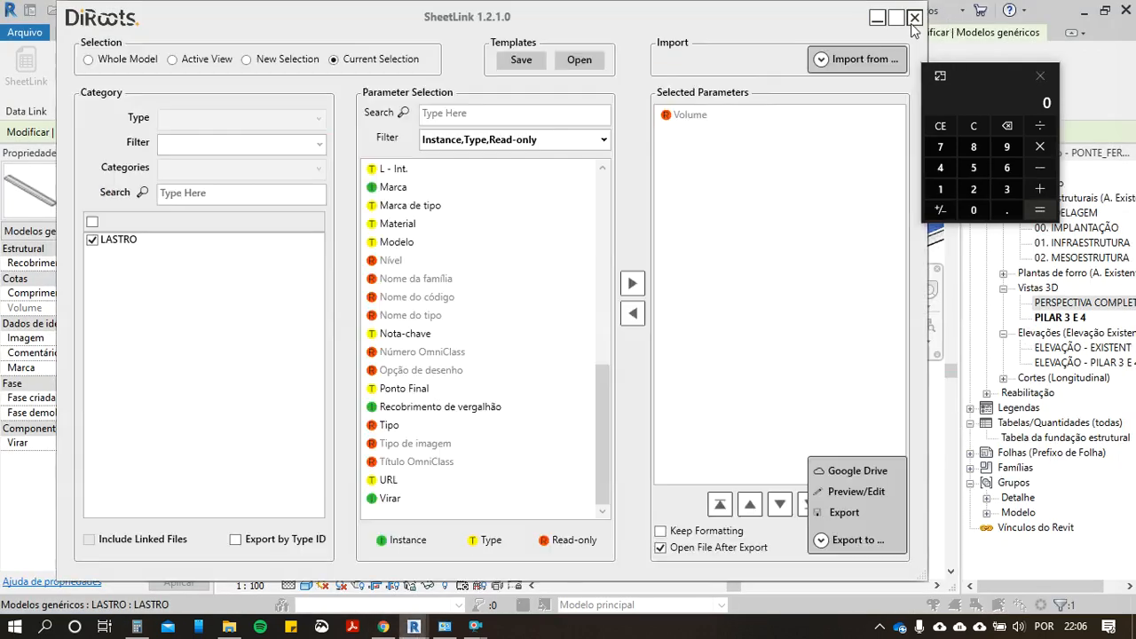
{"action": "left_click", "coordinate": [915, 17]}
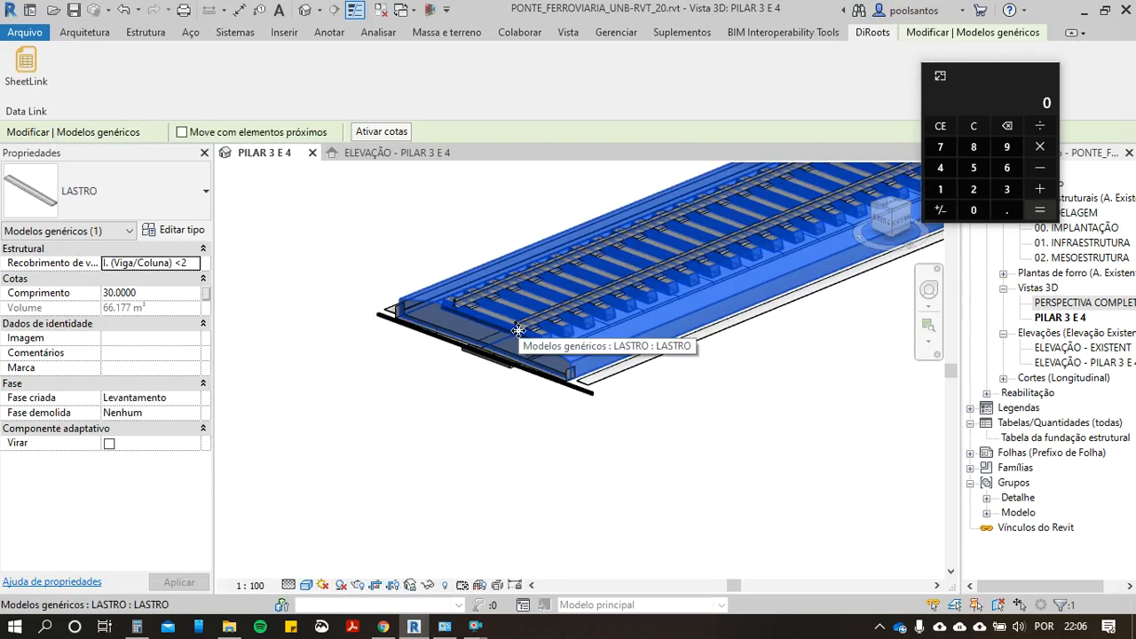
{"action": "left_click", "coordinate": [523, 331]}
{"action": "left_click", "coordinate": [520, 325]}
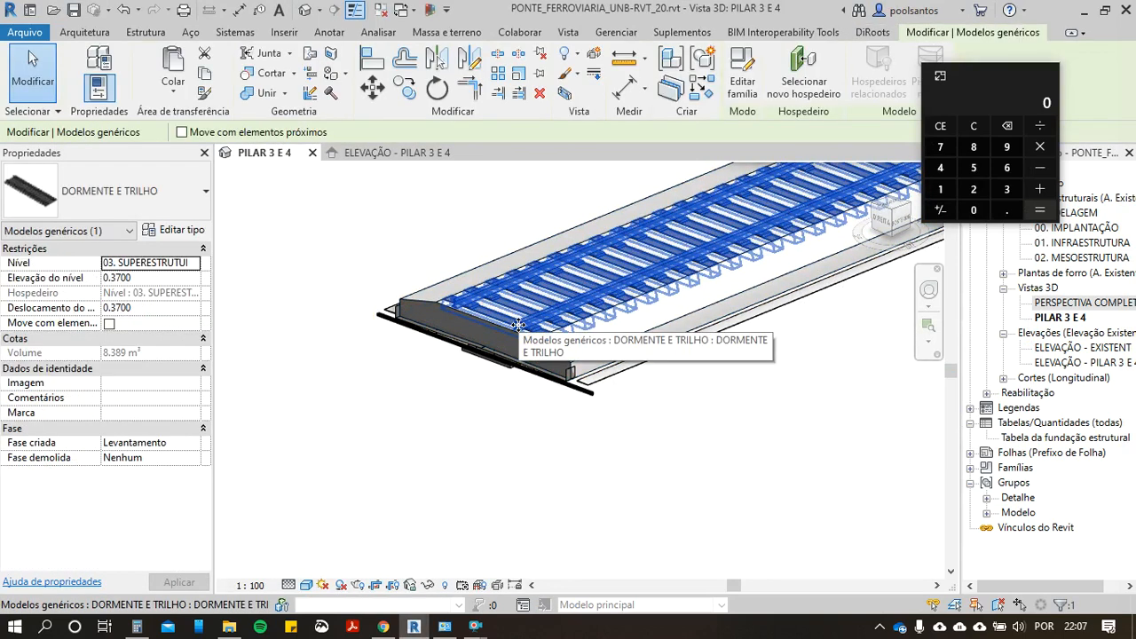
{"action": "right_click", "coordinate": [520, 325]}
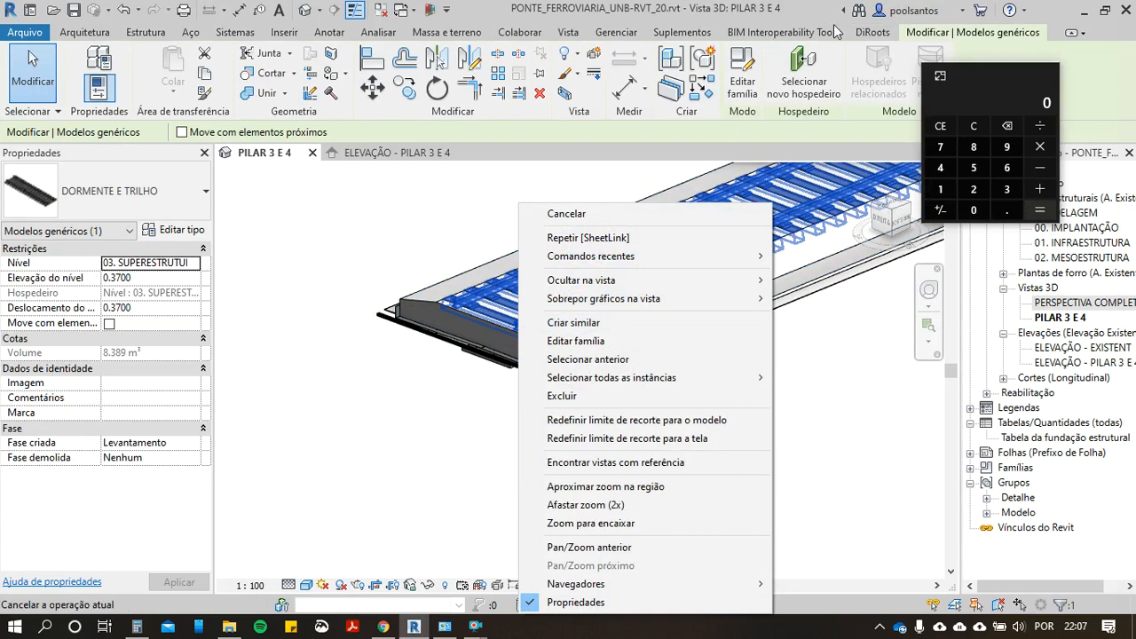
{"action": "left_click", "coordinate": [857, 33]}
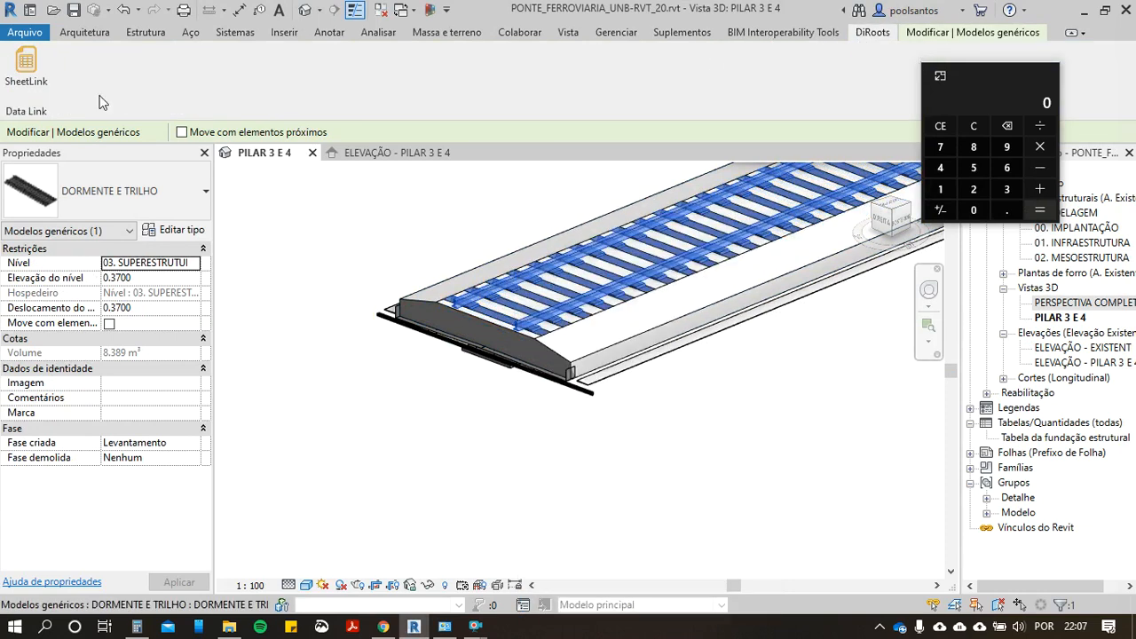
{"action": "left_click", "coordinate": [45, 86]}
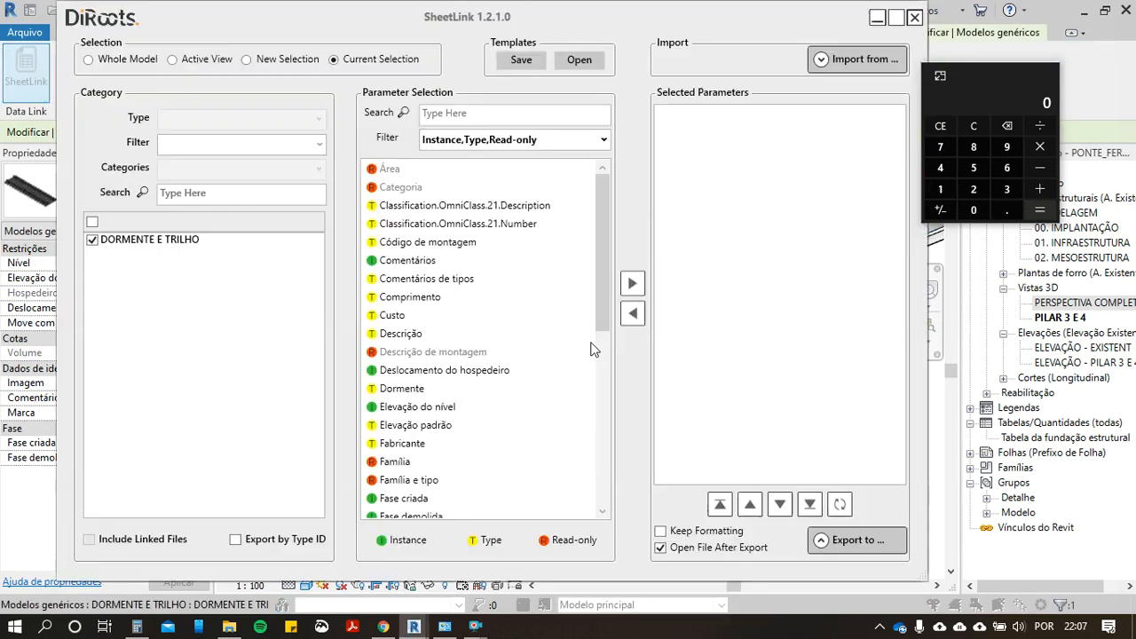
Step: Add Dormente as the selected parameter in SheetLink and preview the sleeper data
{"action": "scroll", "coordinate": [477, 333], "scroll_direction": "down", "scroll_amount": 1}
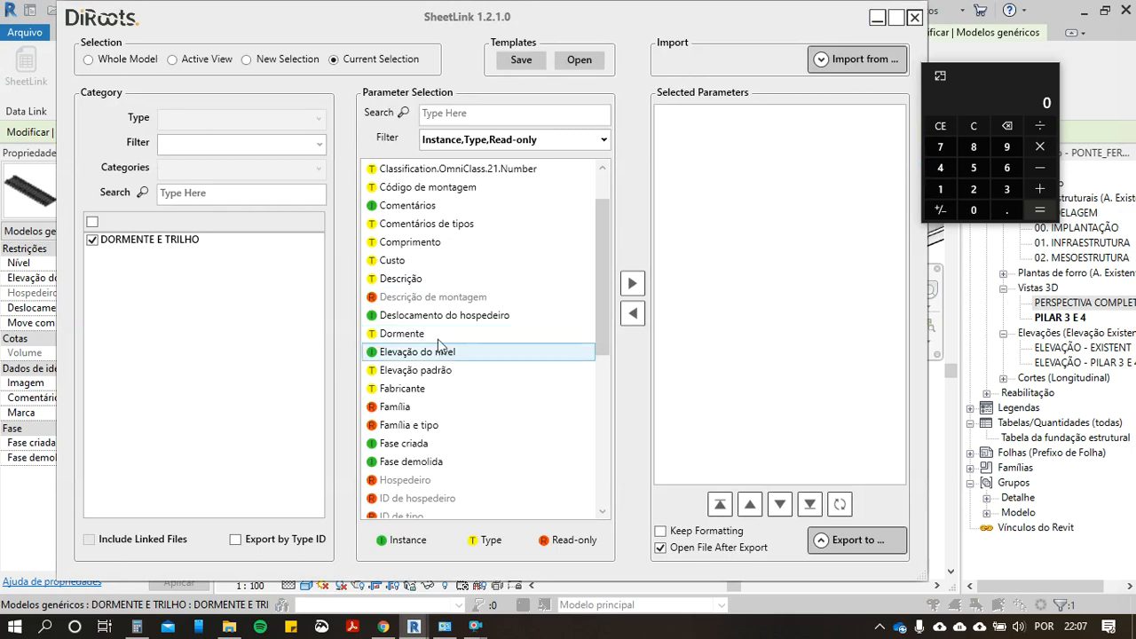
{"action": "left_click", "coordinate": [436, 331]}
{"action": "left_click", "coordinate": [631, 283]}
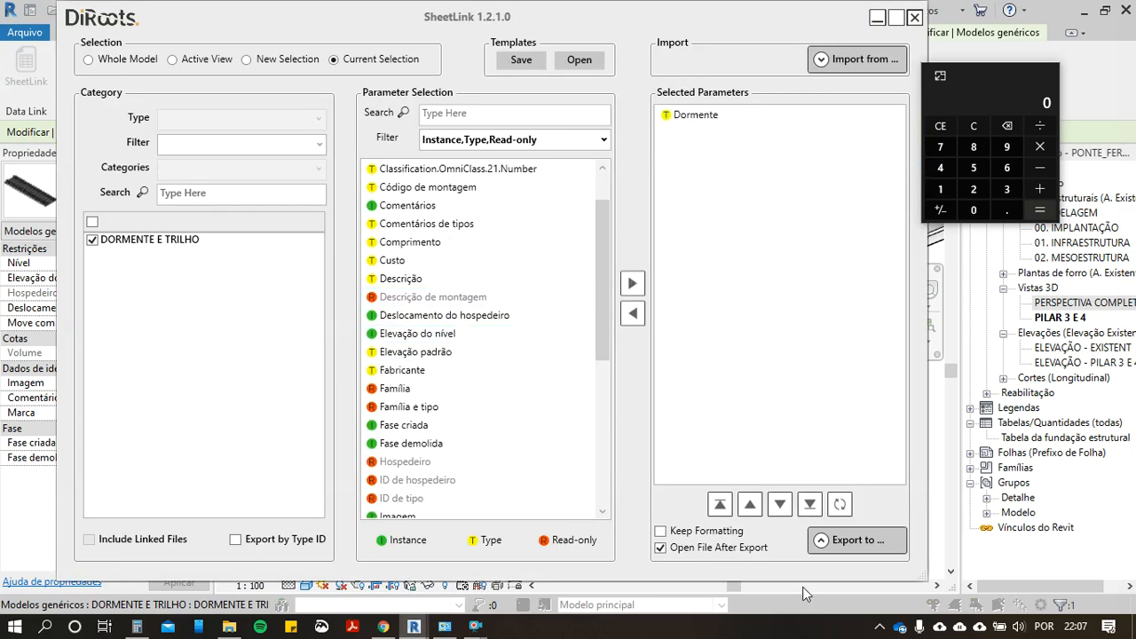
{"action": "left_click", "coordinate": [822, 541]}
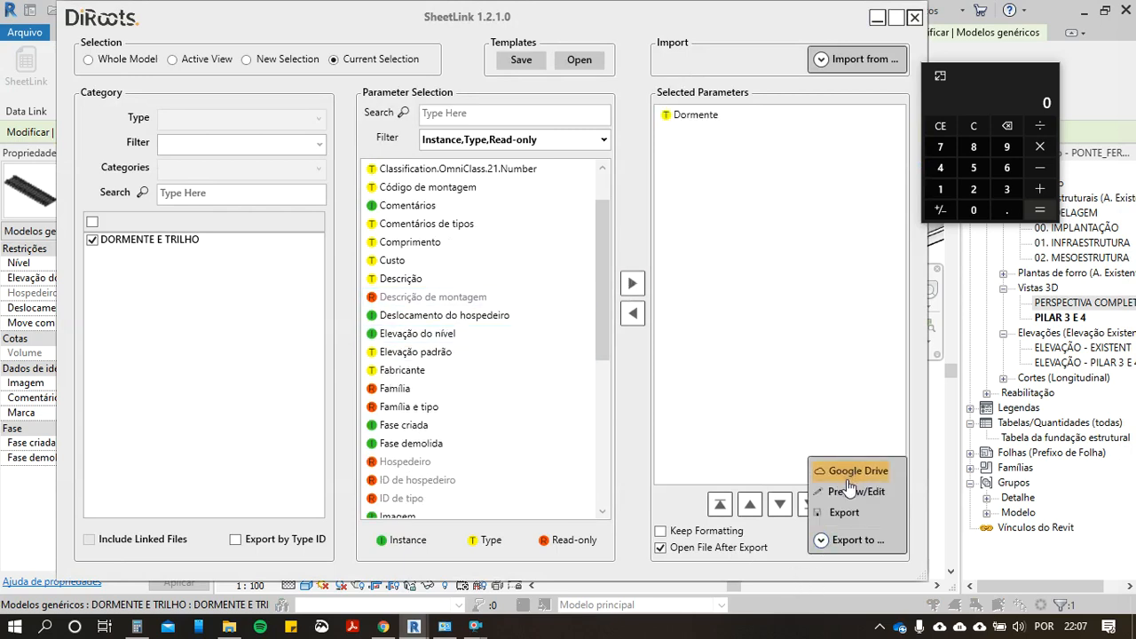
{"action": "left_click", "coordinate": [843, 493]}
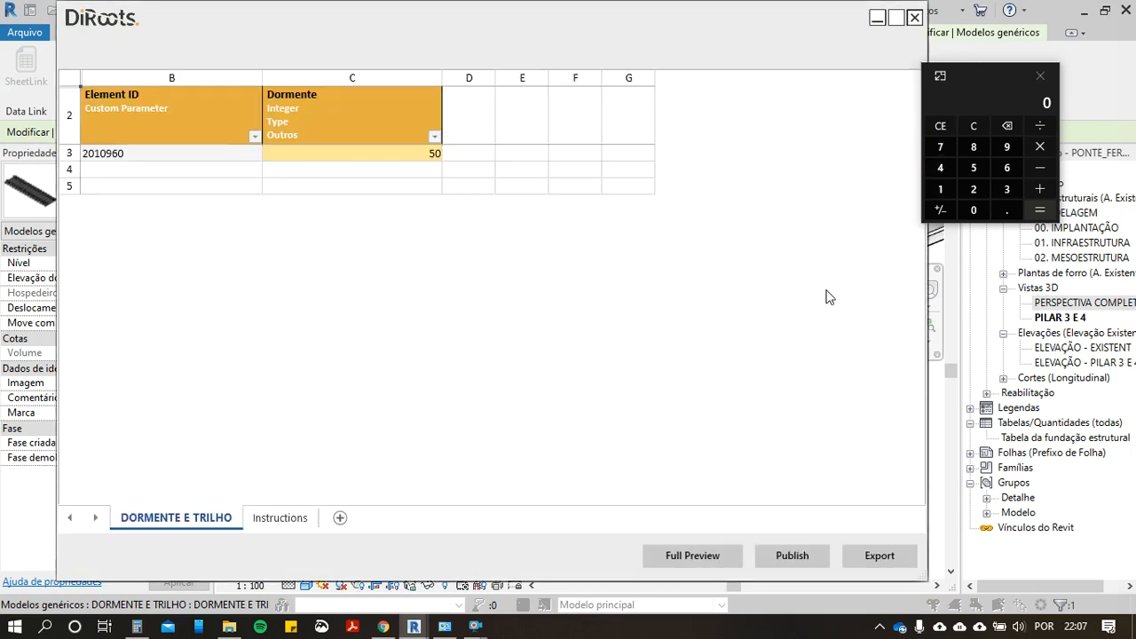
Step: Return to i9 Orçamentos and add the concrete sleeper composition 2607104 with a quantity of 50
{"action": "key", "text": "alt+Tab"}
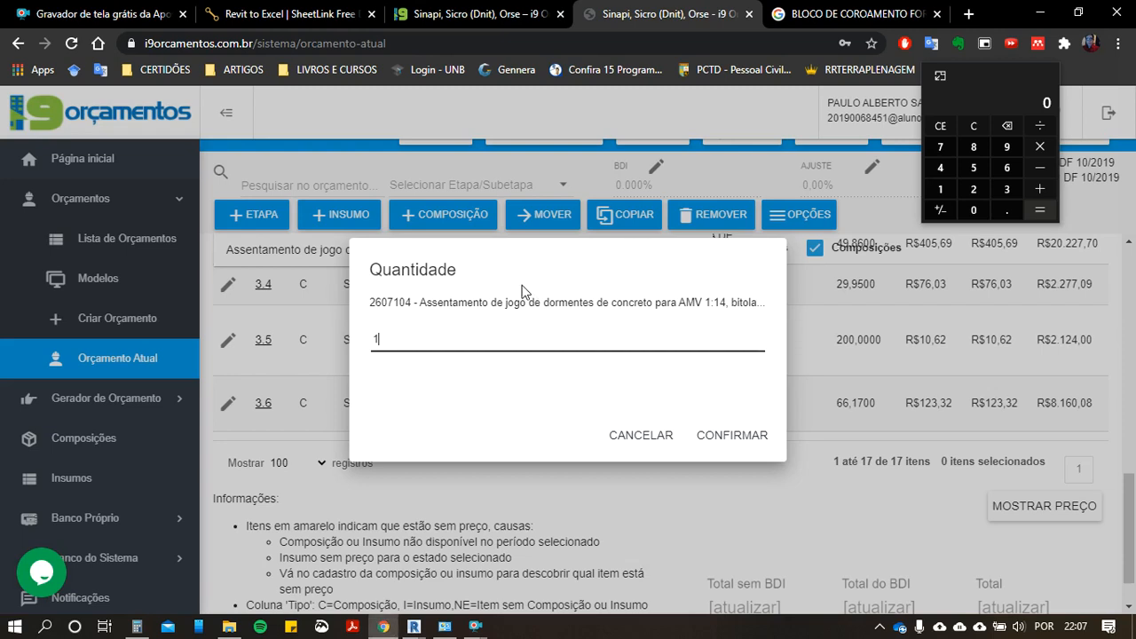
{"action": "key", "text": "BackSpace"}
{"action": "type", "text": "50"}
{"action": "left_click", "coordinate": [715, 438]}
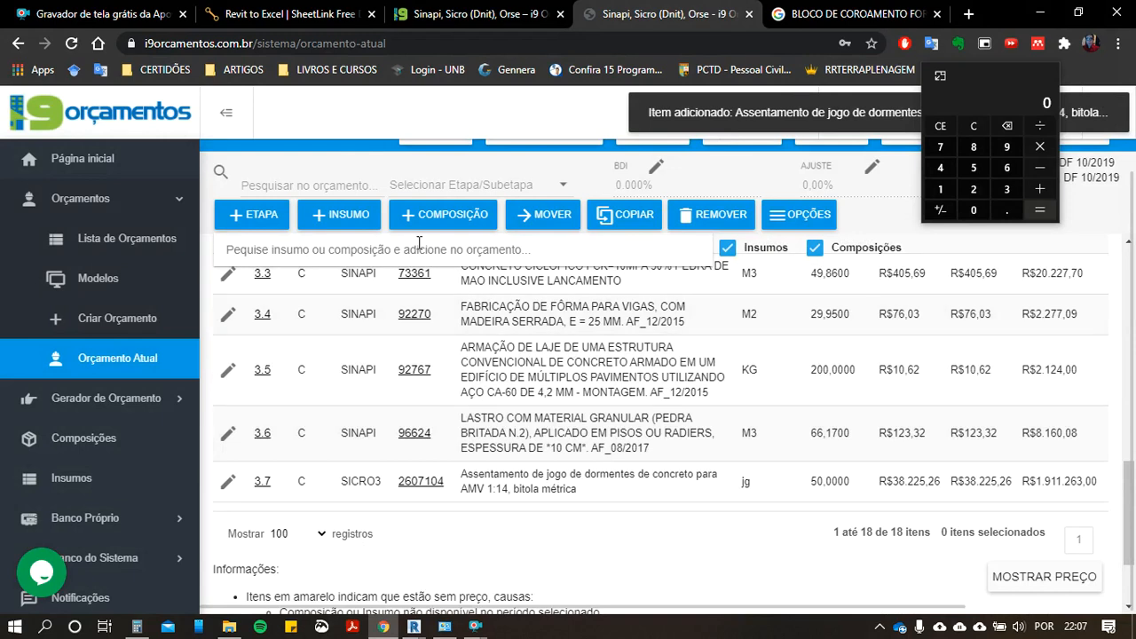
Step: Search for DORMENTE and pick composition 5909123, loading, unloading and handling of broad-gauge wooden sleepers
{"action": "type", "text": "CARGA"}
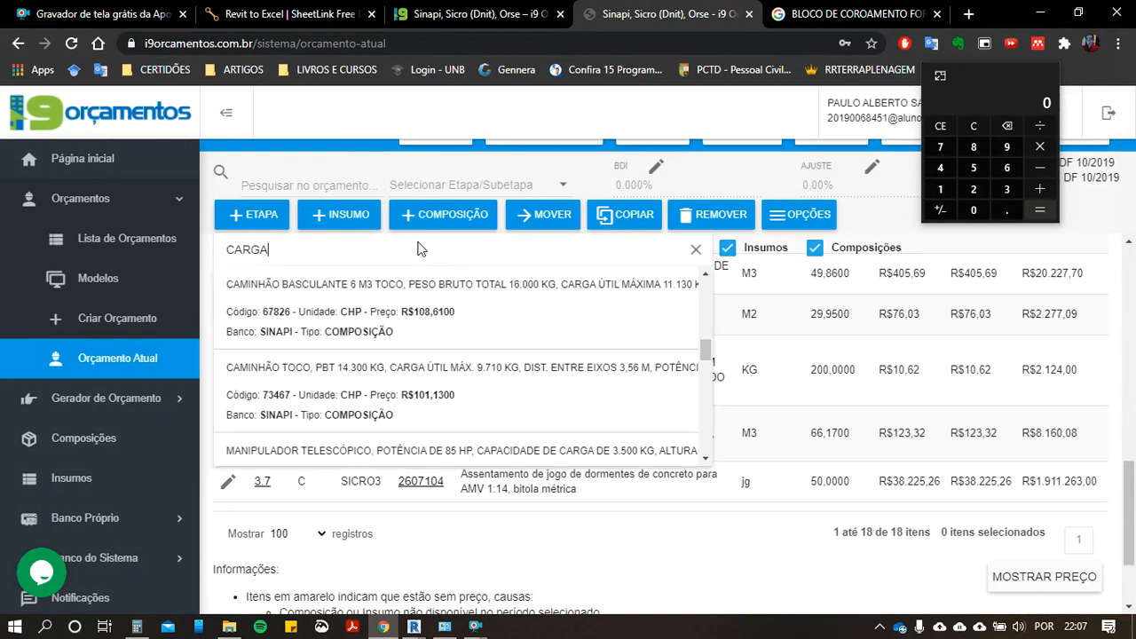
{"action": "key", "text": "BackSpace"}
{"action": "key", "text": "BackSpace"}
{"action": "key", "text": "BackSpace"}
{"action": "key", "text": "BackSpace"}
{"action": "key", "text": "BackSpace"}
{"action": "type", "text": "DRO"}
{"action": "key", "text": "BackSpace"}
{"action": "key", "text": "BackSpace"}
{"action": "type", "text": "ORMENTE"}
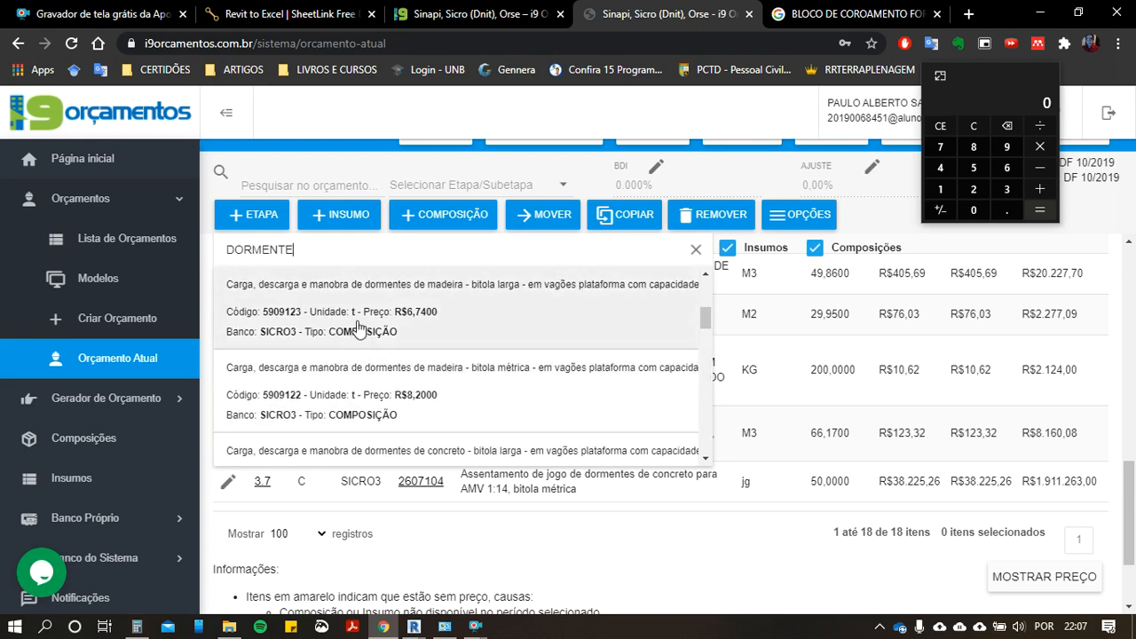
{"action": "left_click", "coordinate": [424, 305]}
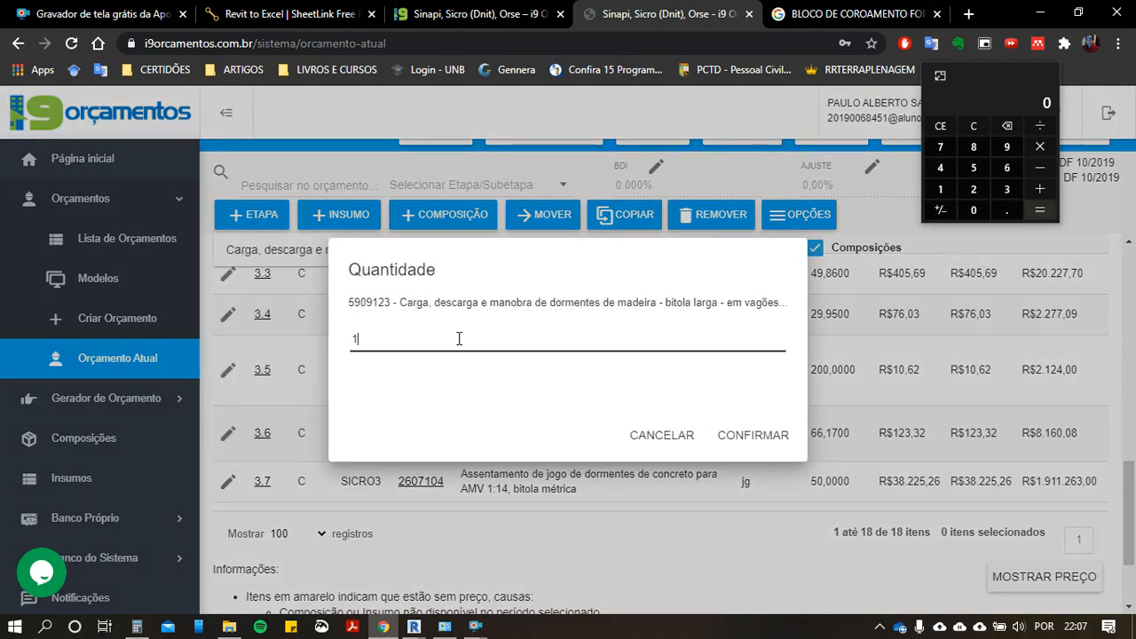
Step: Calculate 0.8 × 50 × 1000 in the calculator and add the sleeper handling composition 5909123 with a quantity of 1
{"action": "left_click_drag", "start_coordinate": [421, 340], "coordinate": [352, 339]}
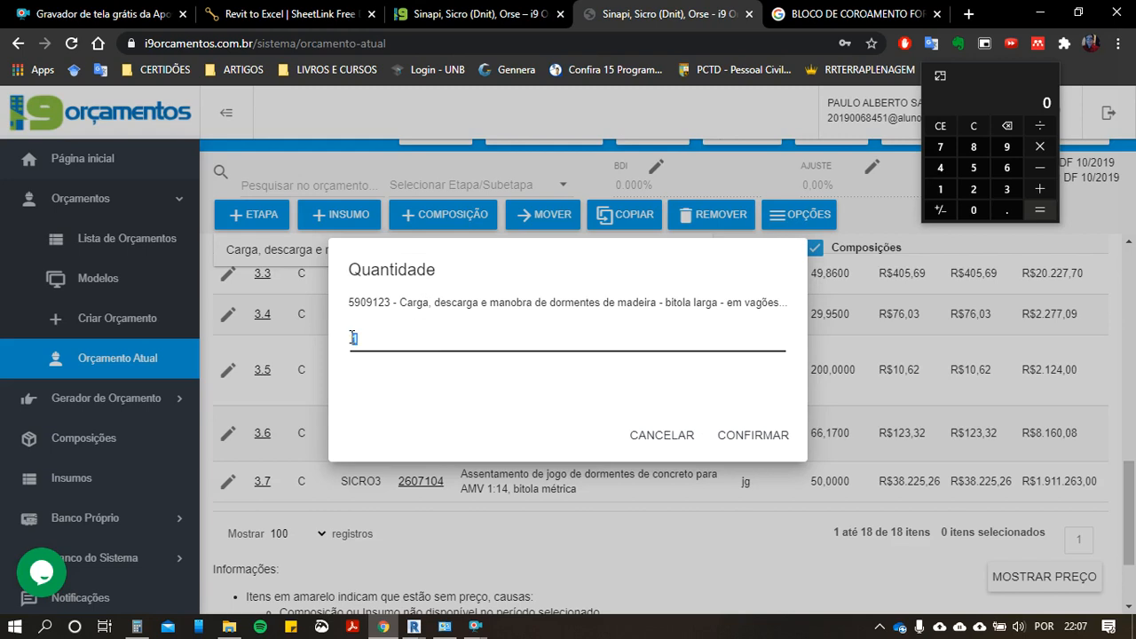
{"action": "left_click", "coordinate": [1006, 213]}
{"action": "left_click", "coordinate": [972, 147]}
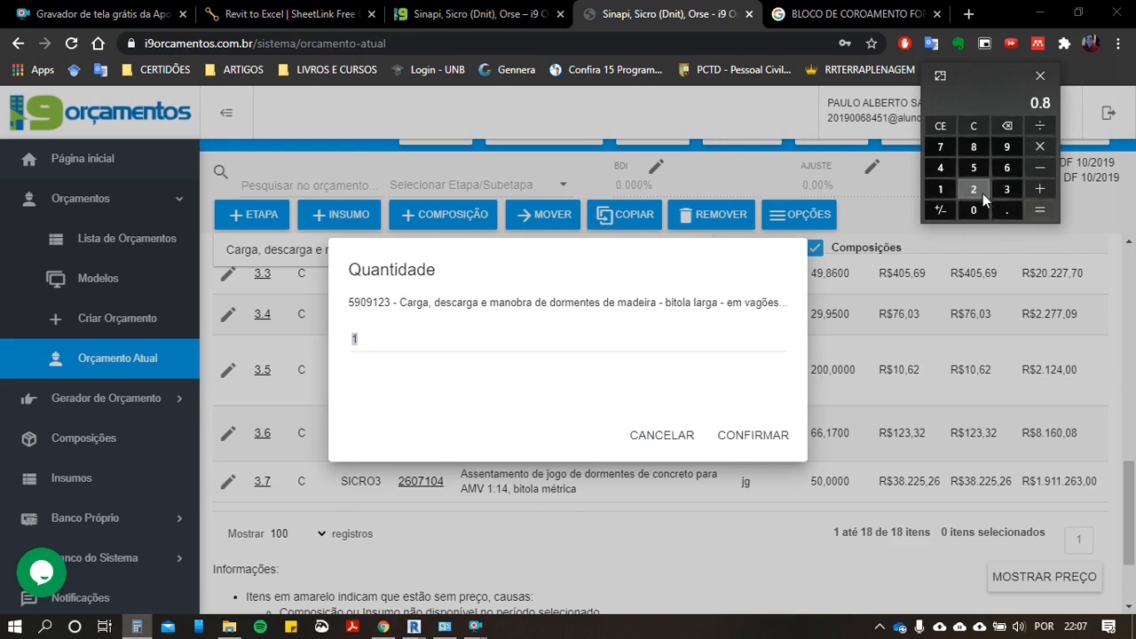
{"action": "left_click", "coordinate": [975, 166]}
{"action": "left_click", "coordinate": [974, 210]}
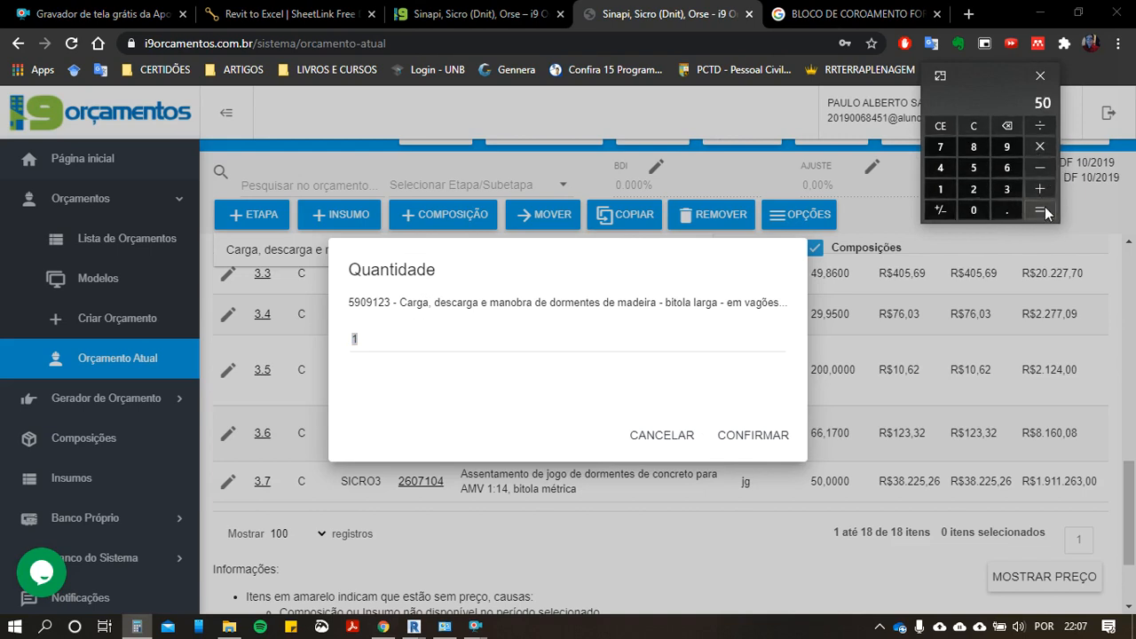
{"action": "left_click", "coordinate": [941, 189]}
{"action": "left_click", "coordinate": [976, 206]}
{"action": "left_click", "coordinate": [975, 206]}
{"action": "left_click", "coordinate": [974, 211]}
{"action": "left_click", "coordinate": [1040, 209]}
{"action": "left_click", "coordinate": [741, 436]}
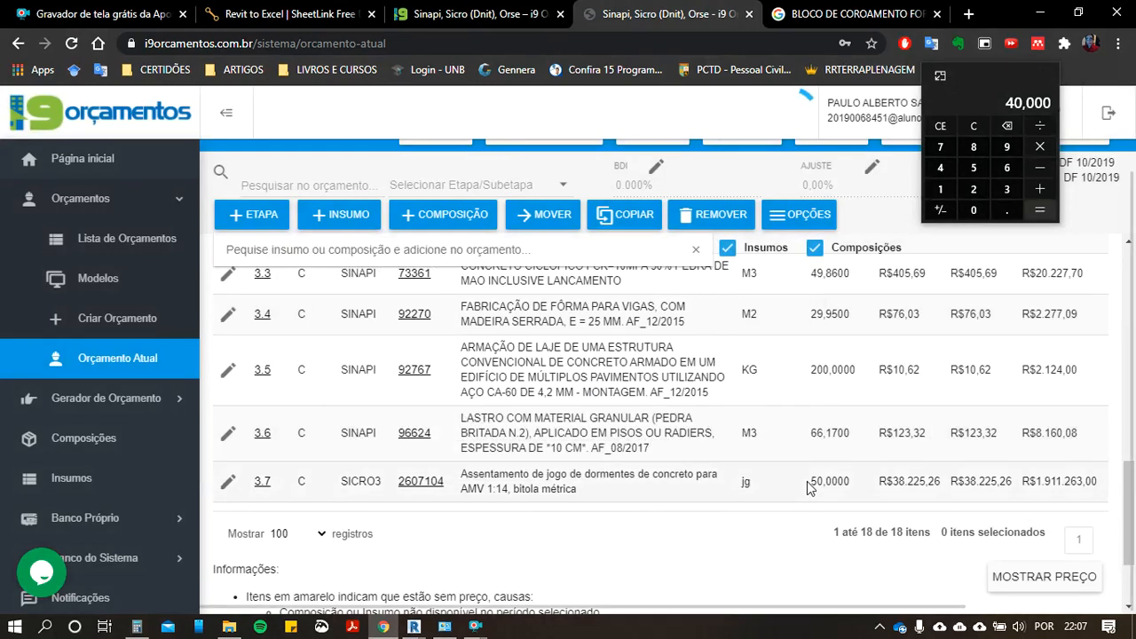
{"action": "scroll", "coordinate": [809, 487], "scroll_direction": "down", "scroll_amount": 2}
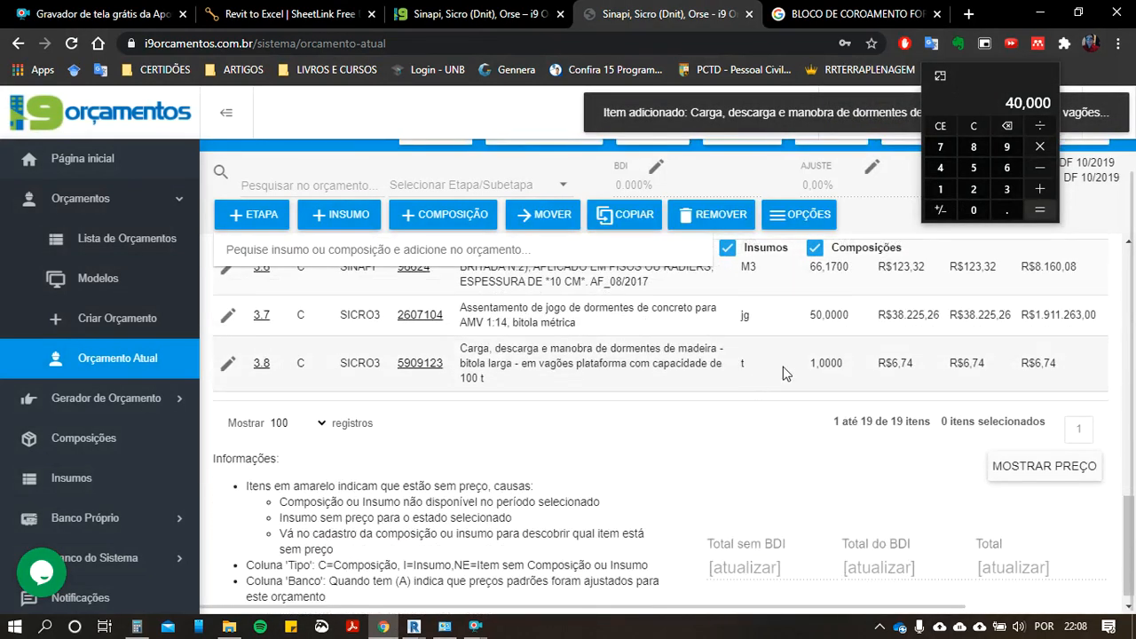
{"action": "left_click", "coordinate": [819, 362]}
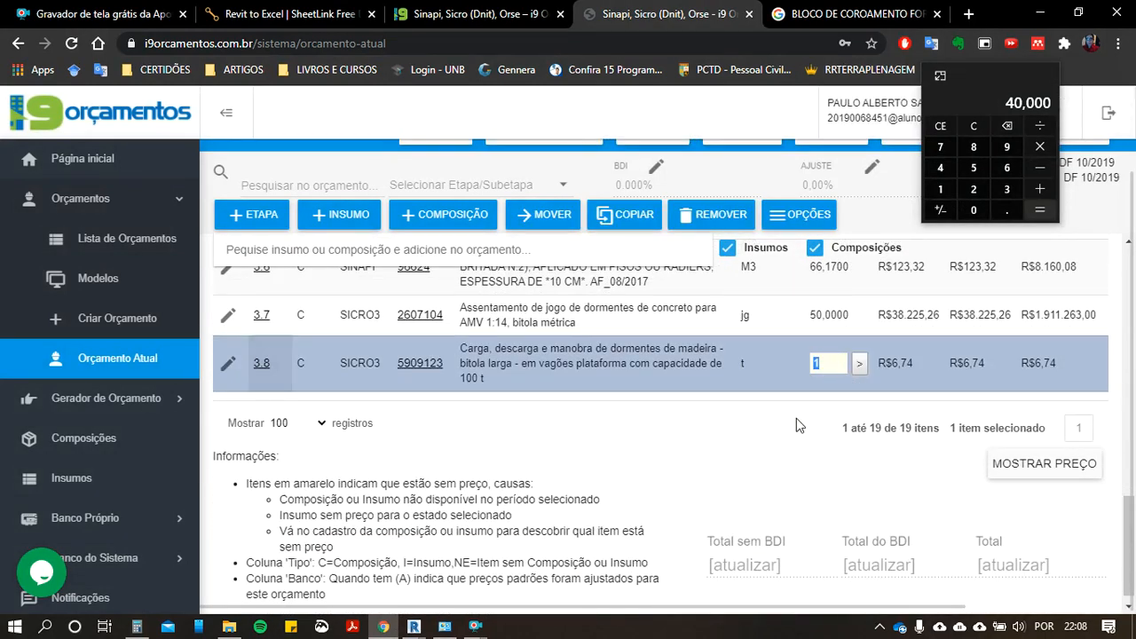
{"action": "left_click", "coordinate": [974, 125]}
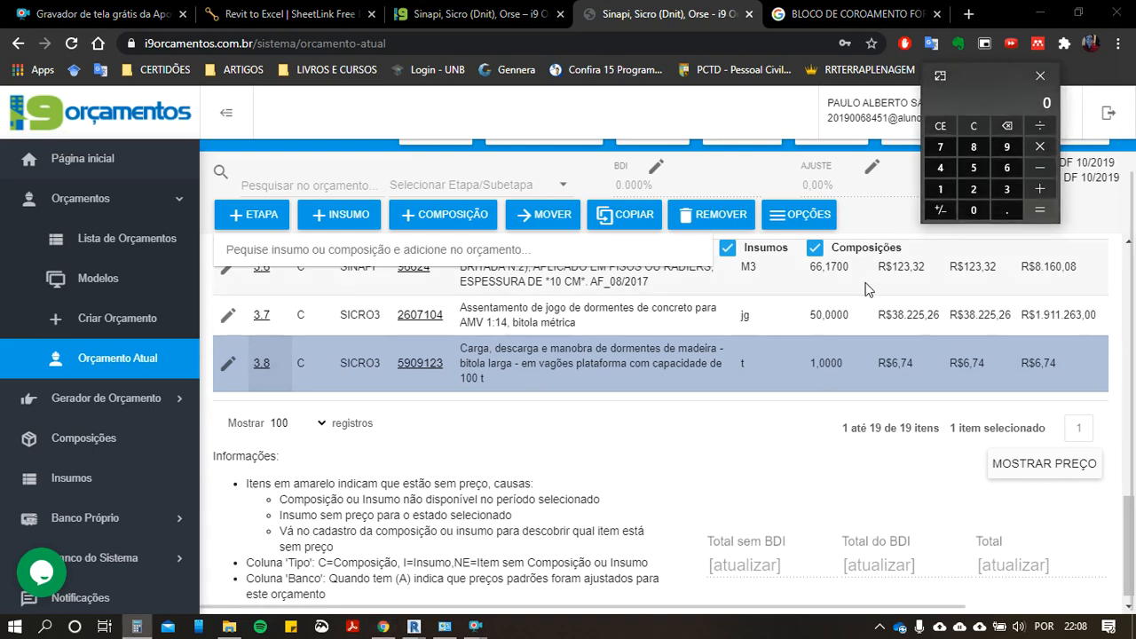
{"action": "left_click", "coordinate": [982, 213]}
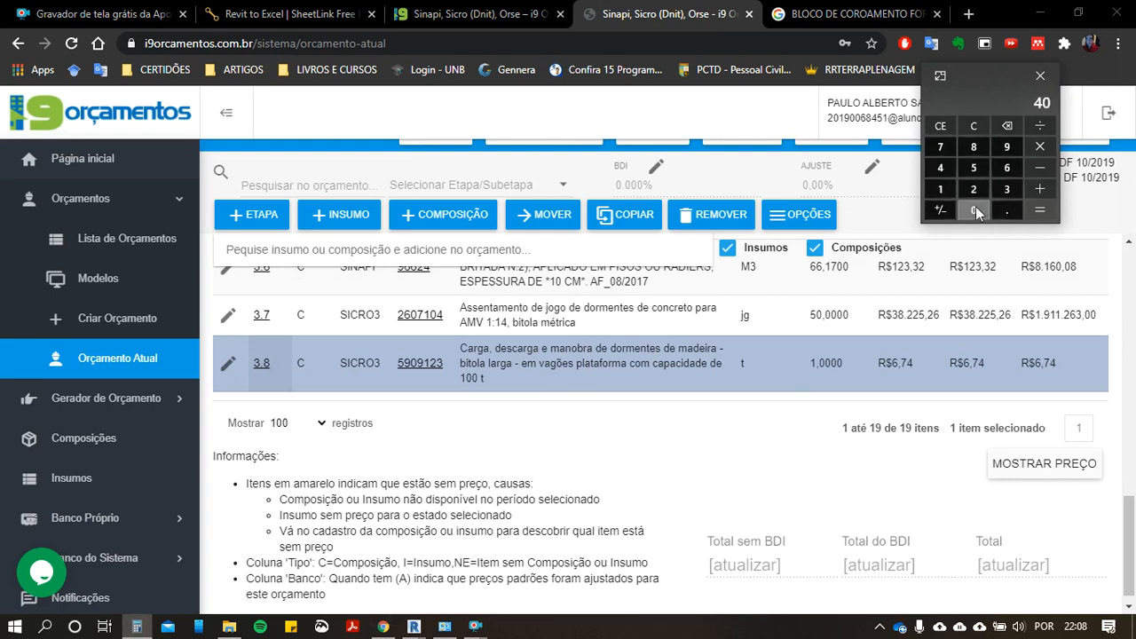
{"action": "left_click", "coordinate": [969, 15]}
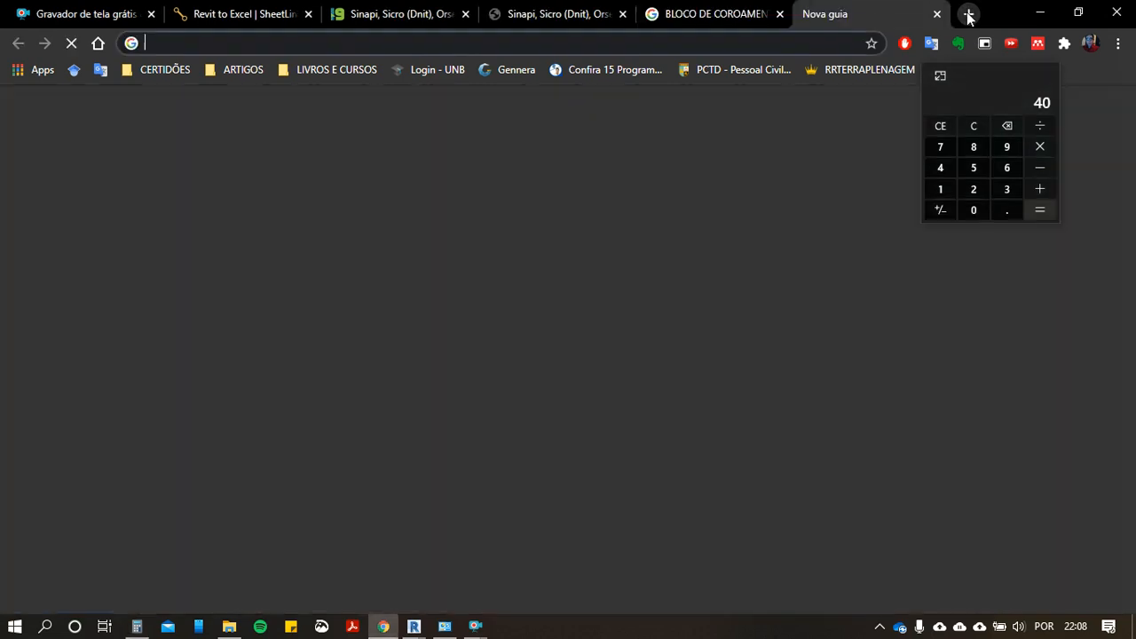
{"action": "left_click", "coordinate": [936, 14]}
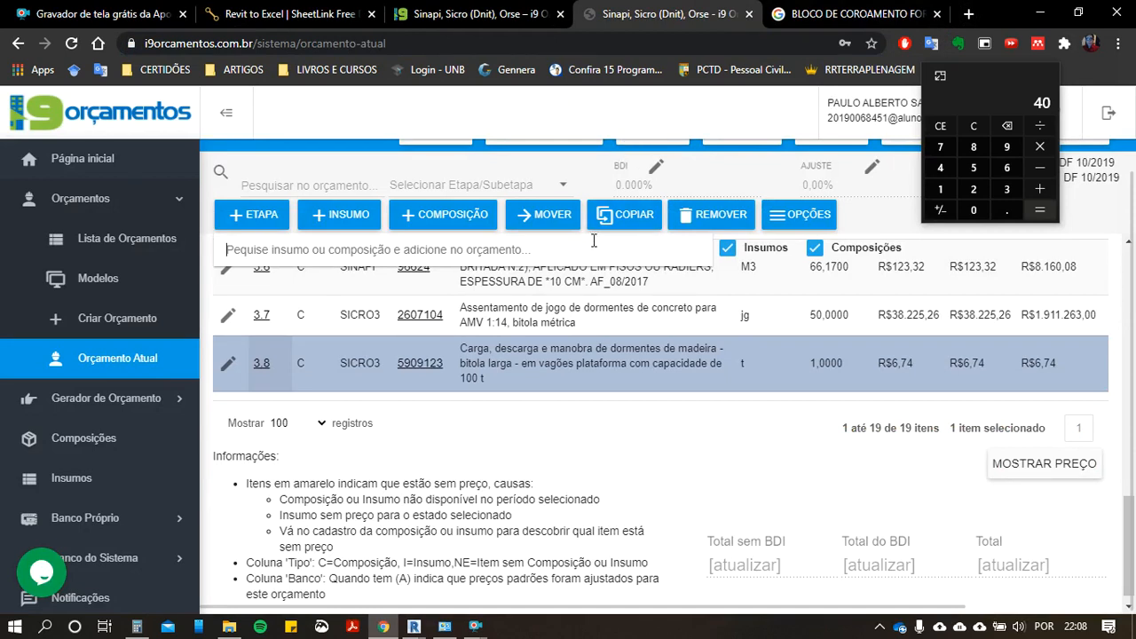
{"action": "left_click", "coordinate": [943, 173]}
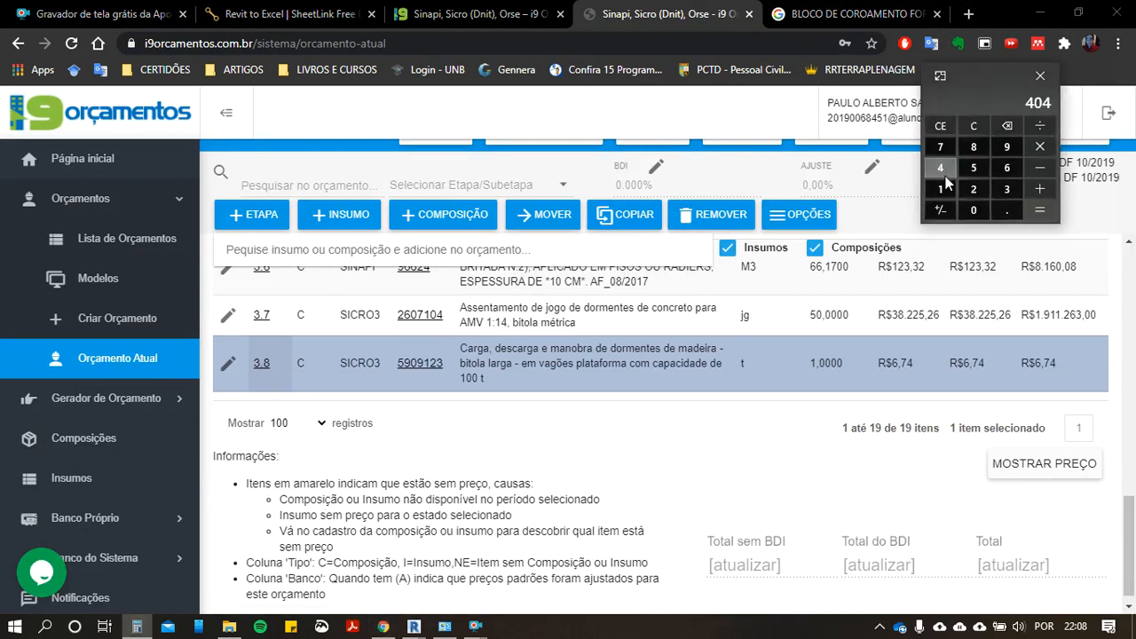
{"action": "left_click", "coordinate": [974, 127]}
Step: Search for DORMENTE and examine the sleeper handling, transport and material options in the results
{"action": "left_click", "coordinate": [466, 258]}
{"action": "type", "text": "DORMENTE"}
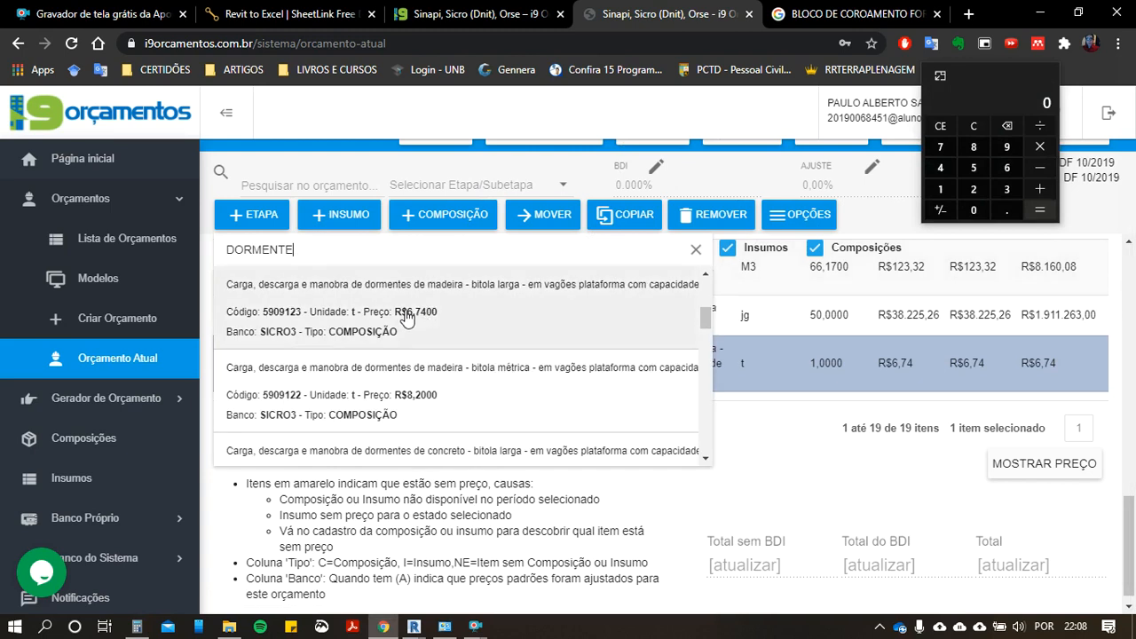
{"action": "scroll", "coordinate": [340, 304], "scroll_direction": "down", "scroll_amount": 5}
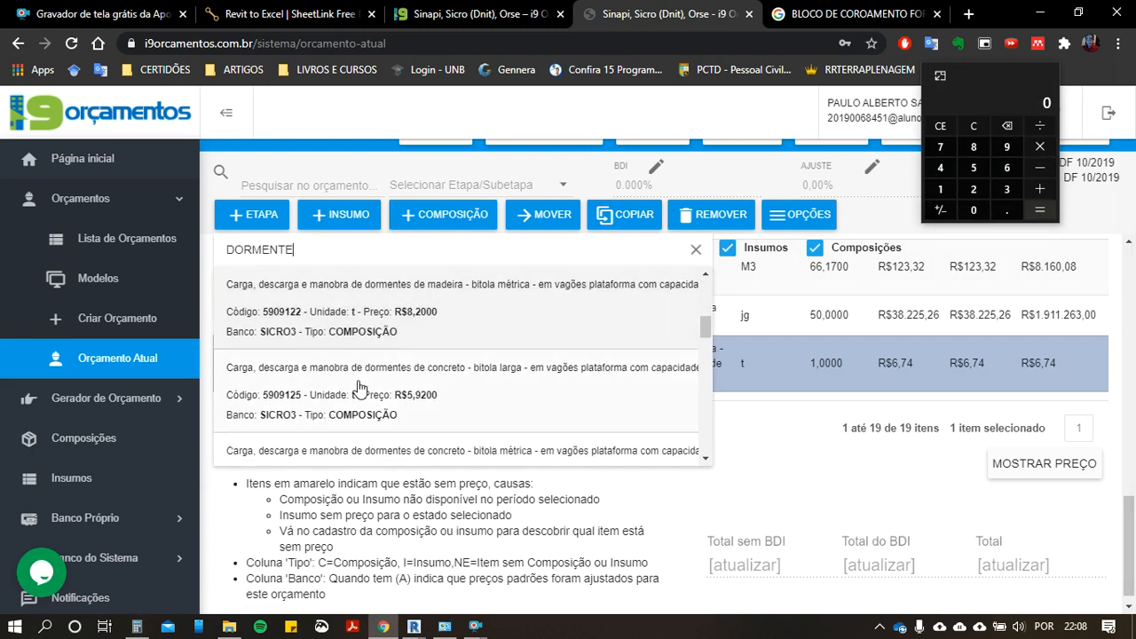
{"action": "scroll", "coordinate": [309, 410], "scroll_direction": "up", "scroll_amount": 5}
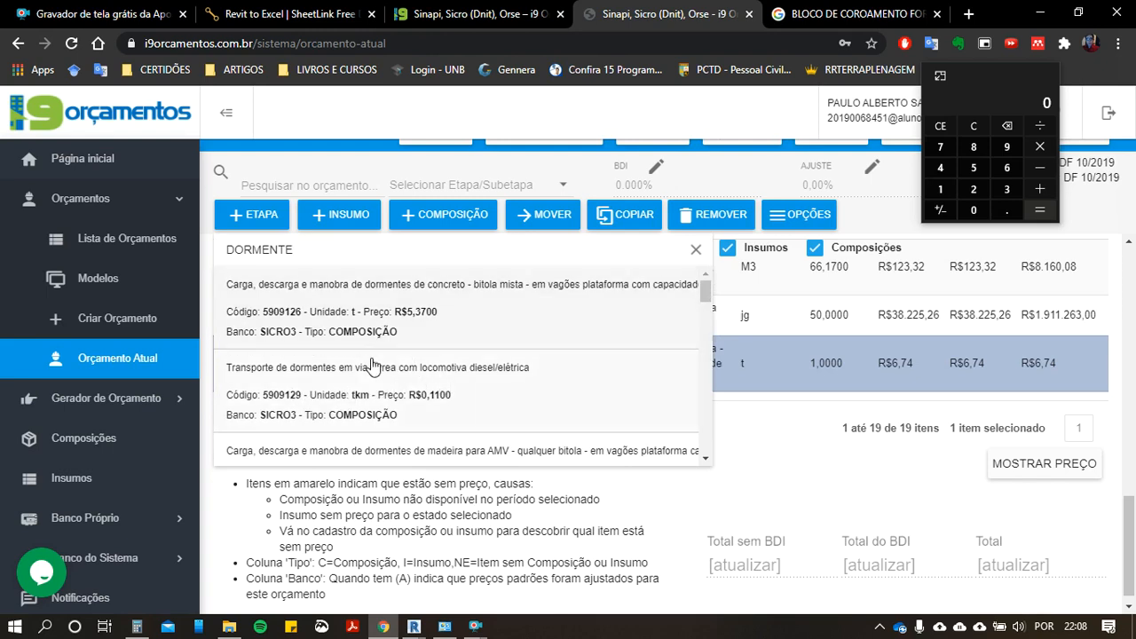
{"action": "scroll", "coordinate": [346, 400], "scroll_direction": "down", "scroll_amount": 2}
{"action": "scroll", "coordinate": [346, 400], "scroll_direction": "down", "scroll_amount": 8}
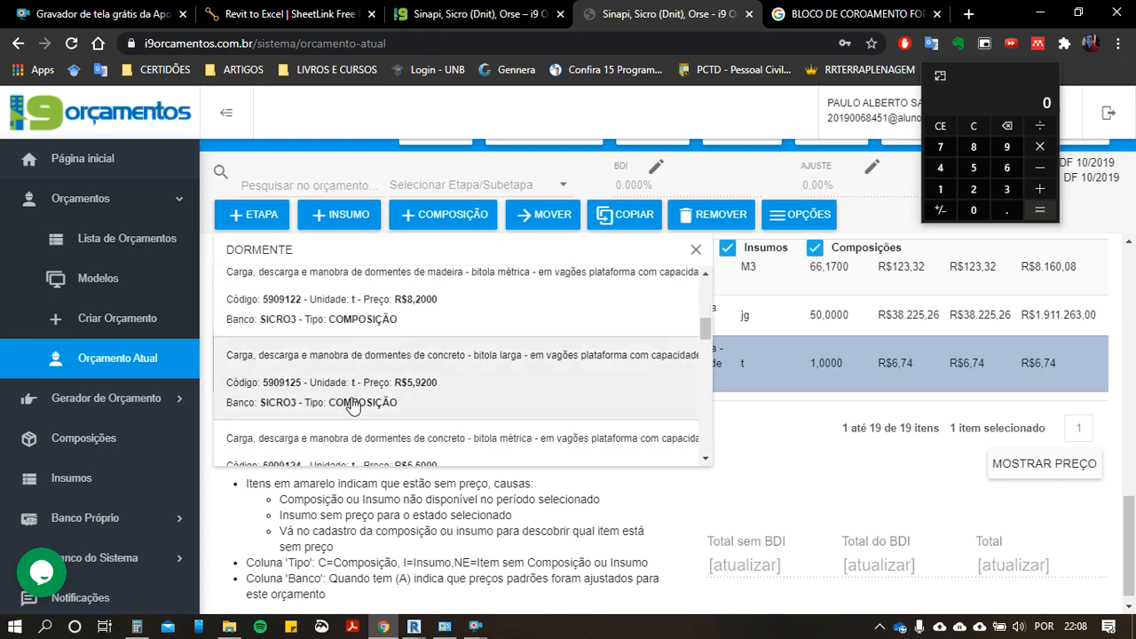
{"action": "scroll", "coordinate": [355, 408], "scroll_direction": "down", "scroll_amount": 5}
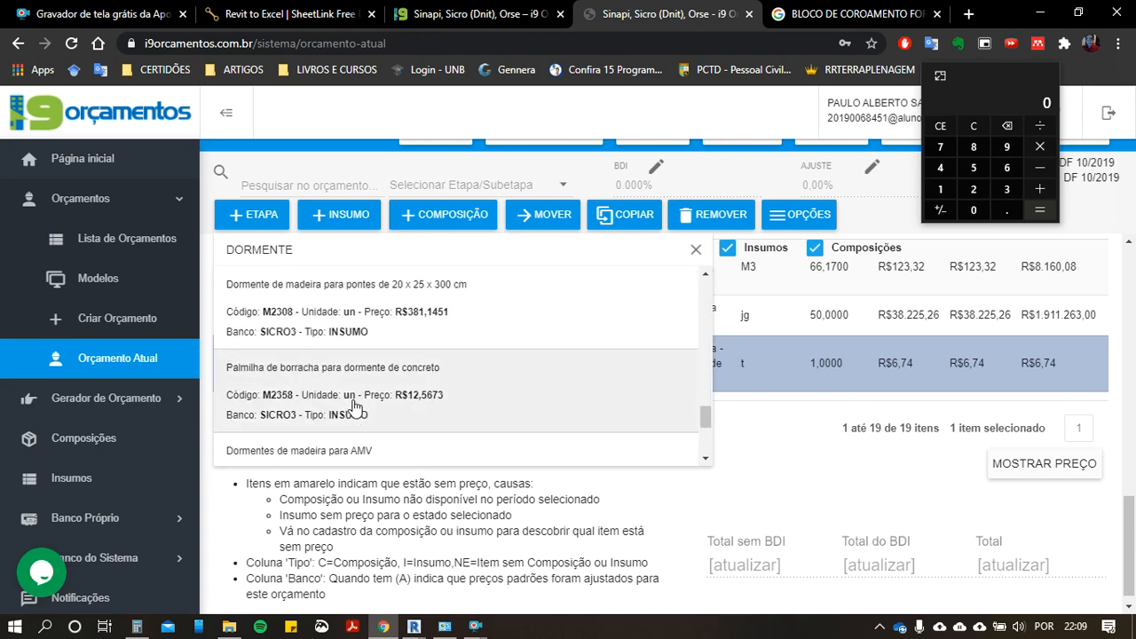
{"action": "scroll", "coordinate": [353, 407], "scroll_direction": "up", "scroll_amount": 15}
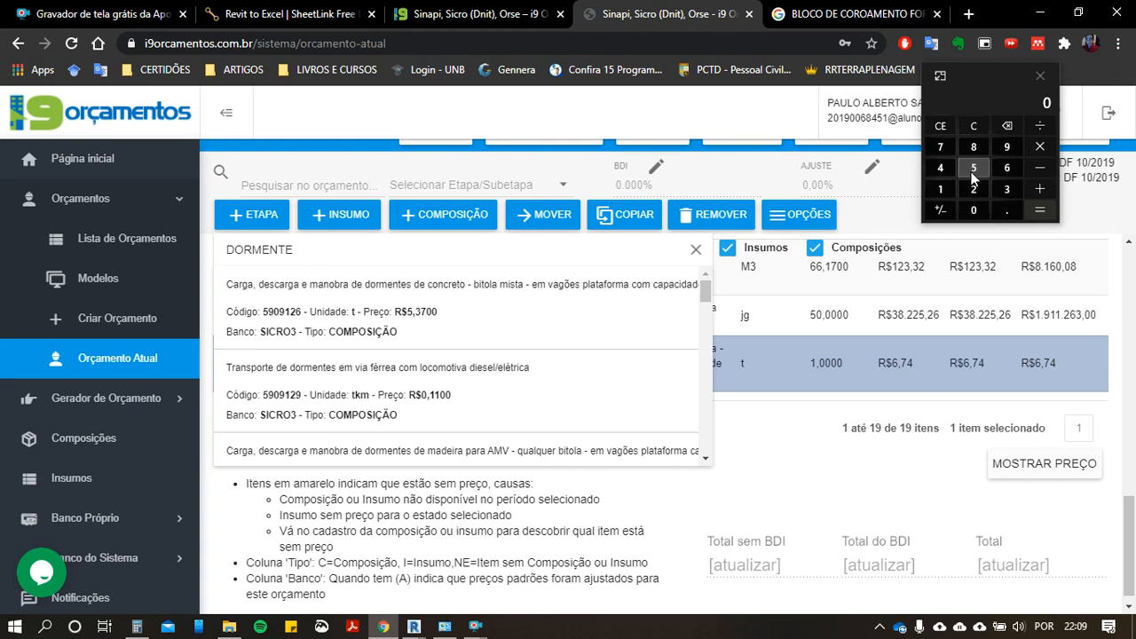
Step: Calculate 40 × 50 in the calculator
{"action": "left_click", "coordinate": [940, 167]}
{"action": "left_click", "coordinate": [973, 209]}
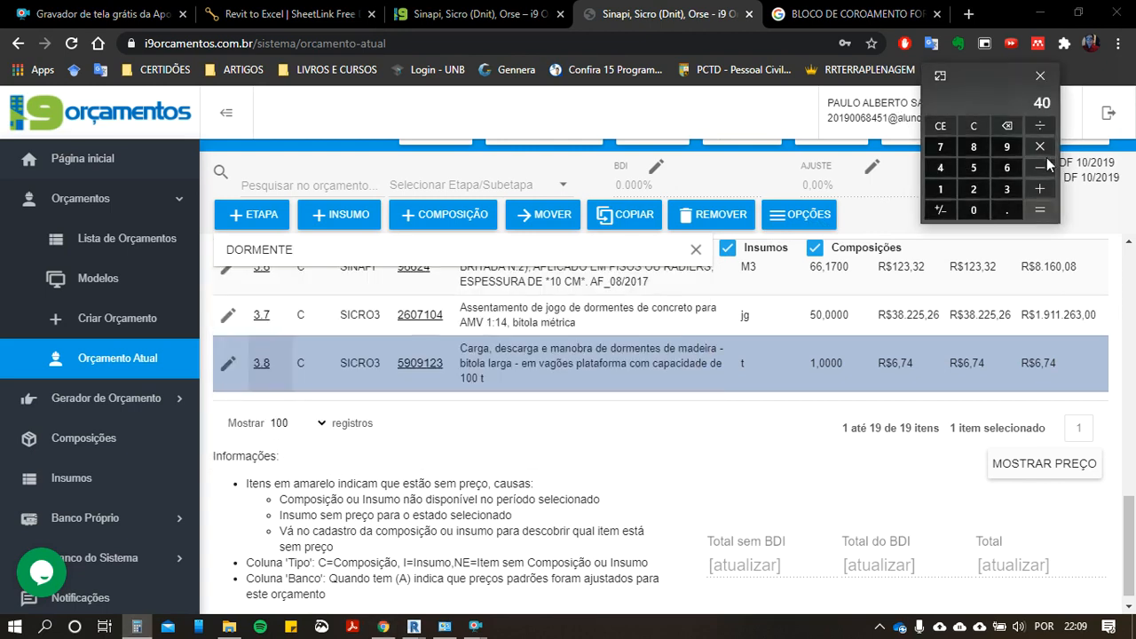
{"action": "left_click", "coordinate": [977, 168]}
{"action": "left_click", "coordinate": [977, 210]}
{"action": "left_click", "coordinate": [1041, 209]}
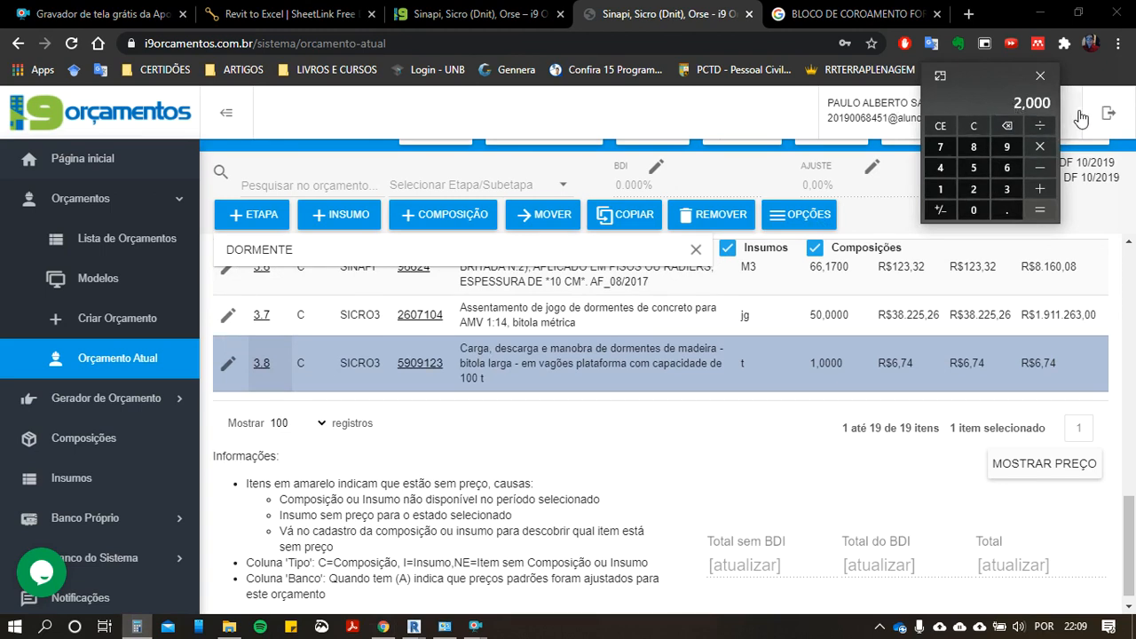
{"action": "scroll", "coordinate": [736, 465], "scroll_direction": "up", "scroll_amount": 2}
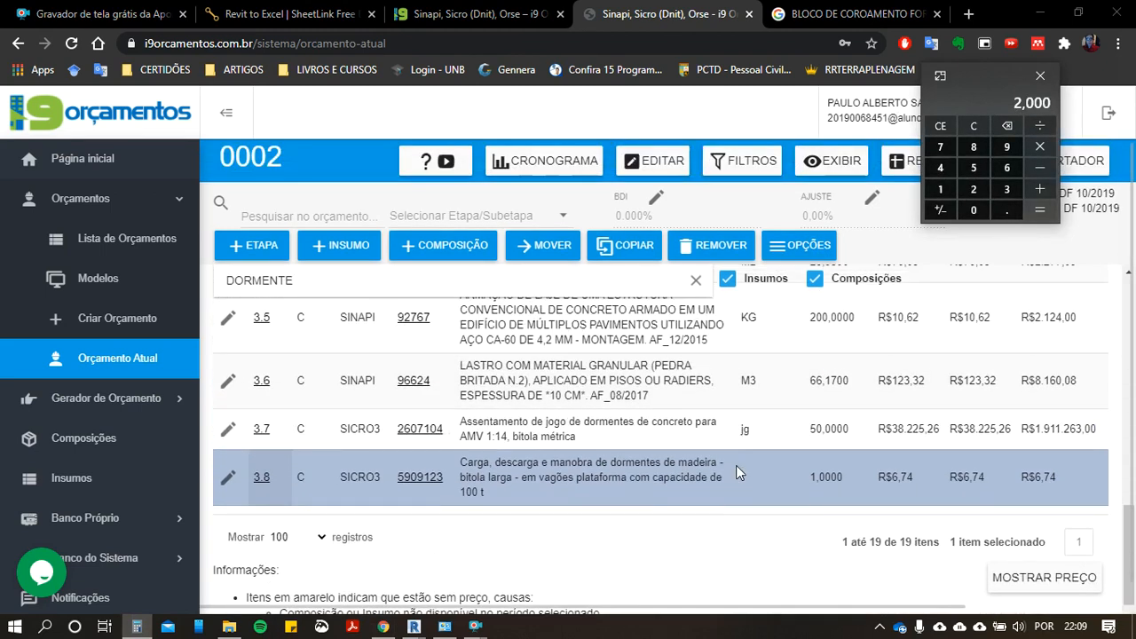
{"action": "scroll", "coordinate": [625, 501], "scroll_direction": "down", "scroll_amount": 2}
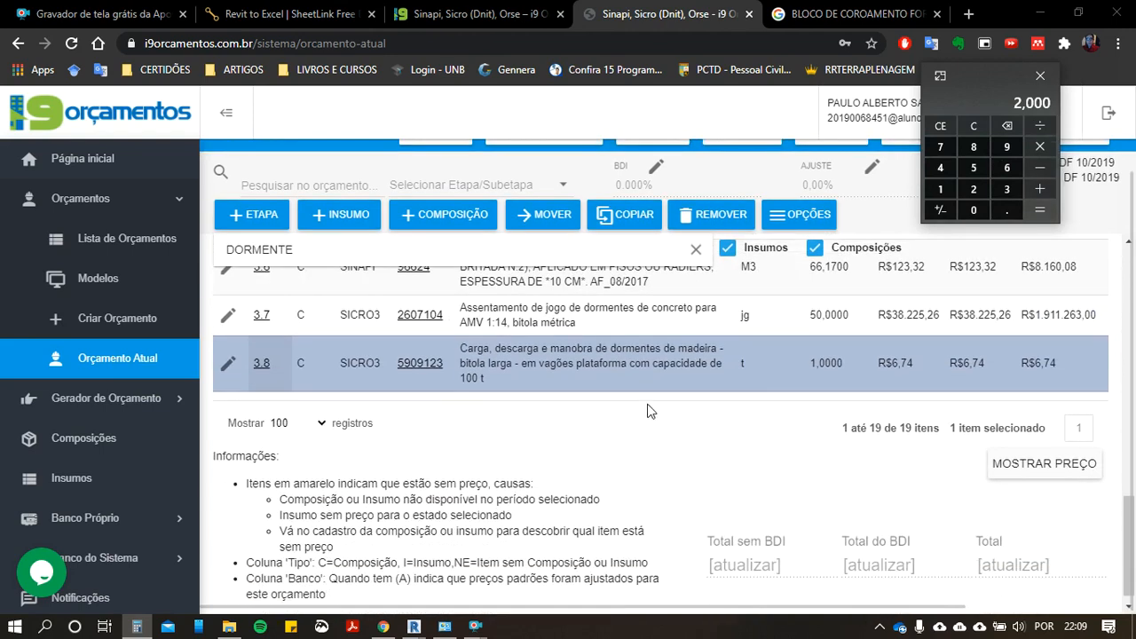
{"action": "scroll", "coordinate": [585, 424], "scroll_direction": "up", "scroll_amount": 3}
{"action": "scroll", "coordinate": [586, 424], "scroll_direction": "up", "scroll_amount": 10}
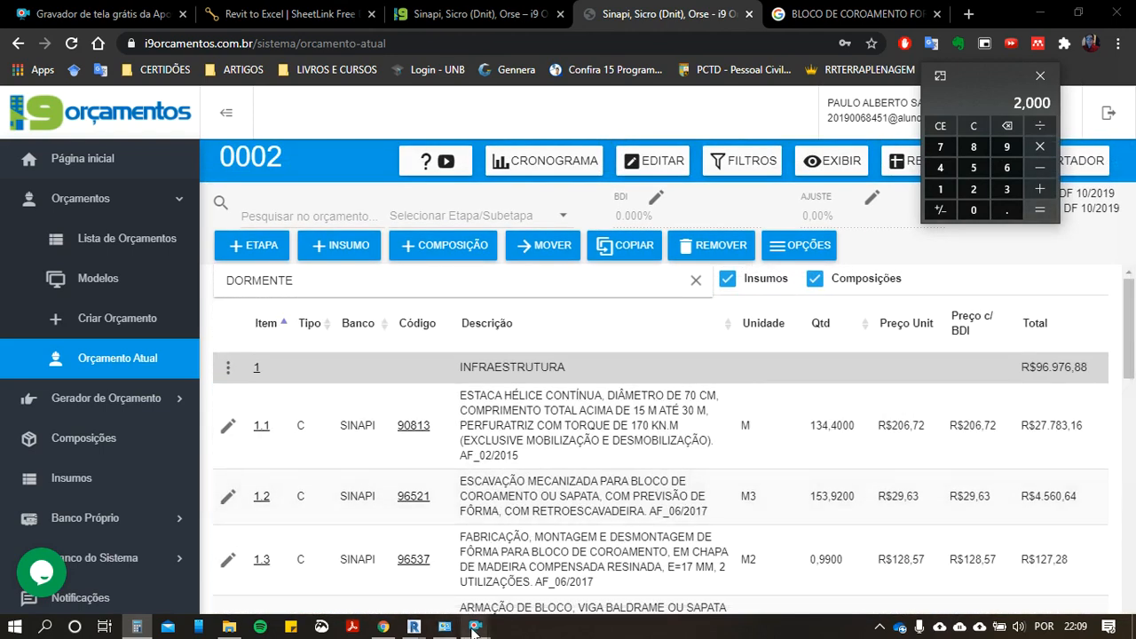
{"action": "mouse_move", "coordinate": [476, 627]}
{"action": "mouse_move", "coordinate": [531, 599]}
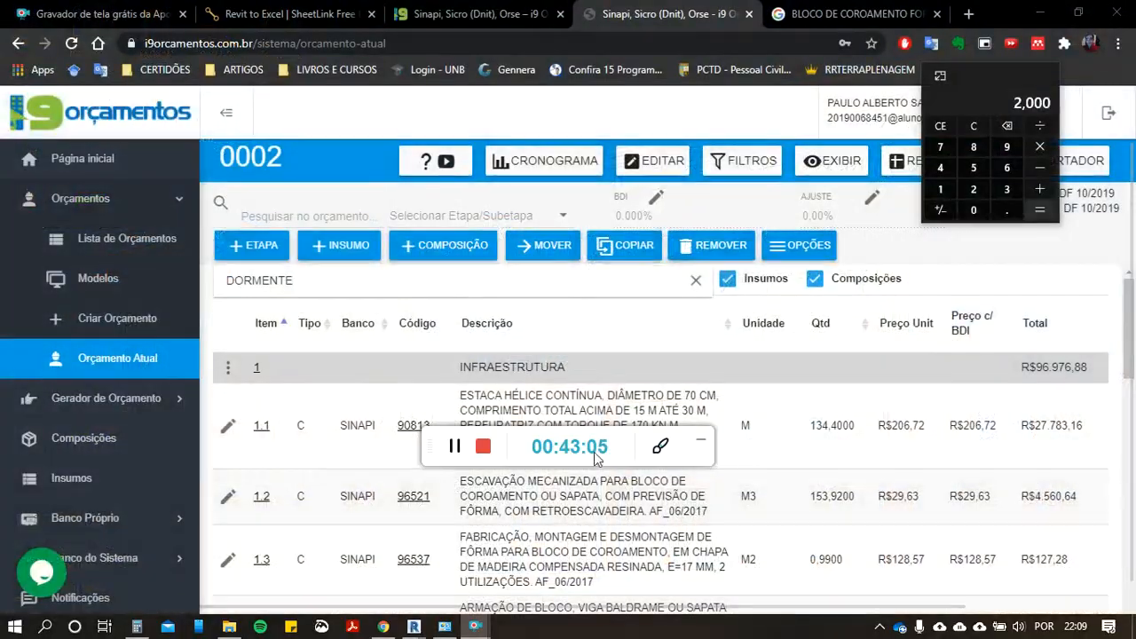